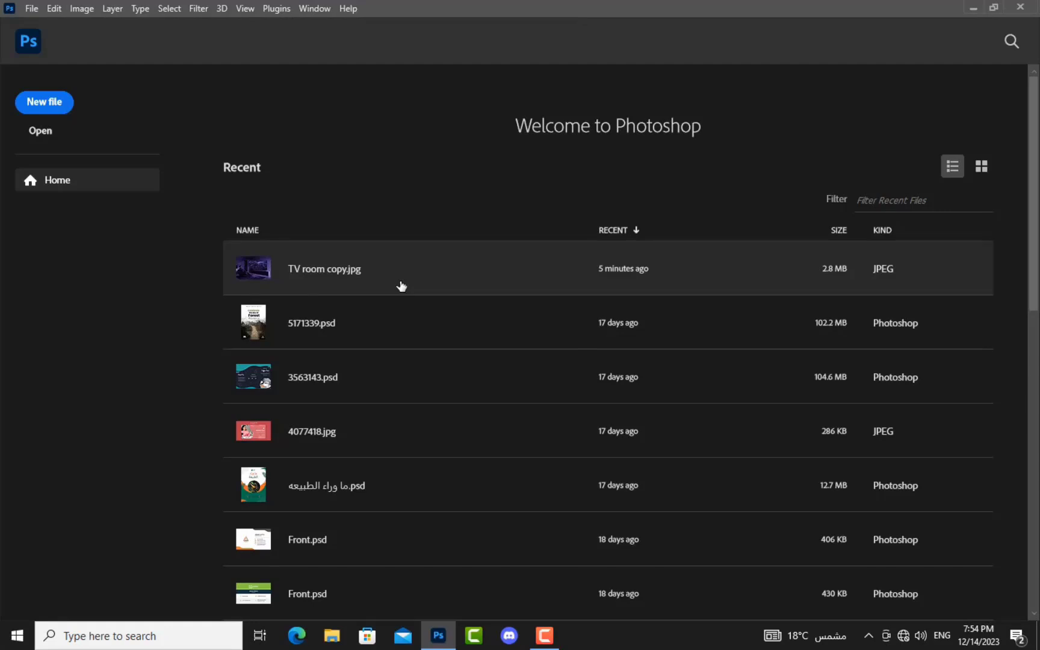
Step: Open New Document, browse the Print and Art & Illustration presets, then dismiss it without creating
left_click(35, 9)
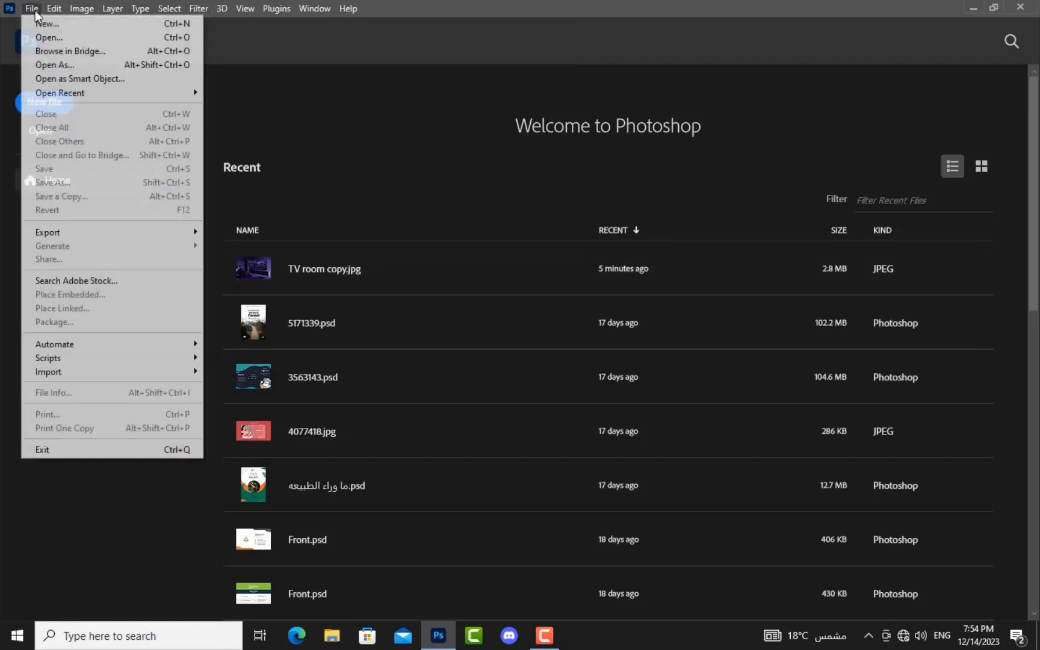
left_click(35, 24)
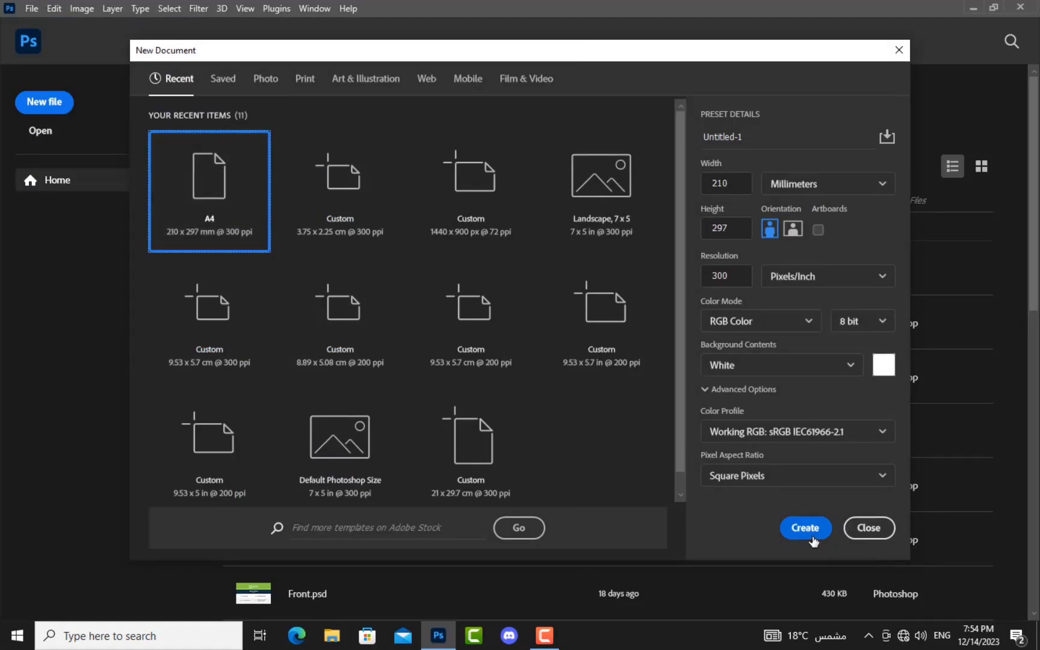
left_click(866, 530)
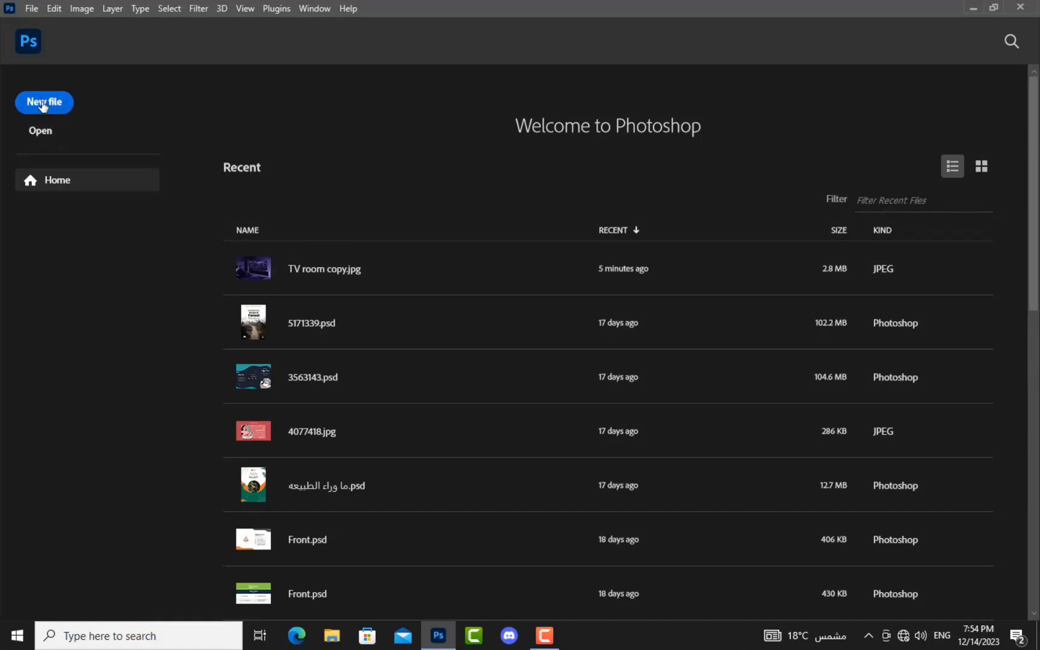
left_click(42, 106)
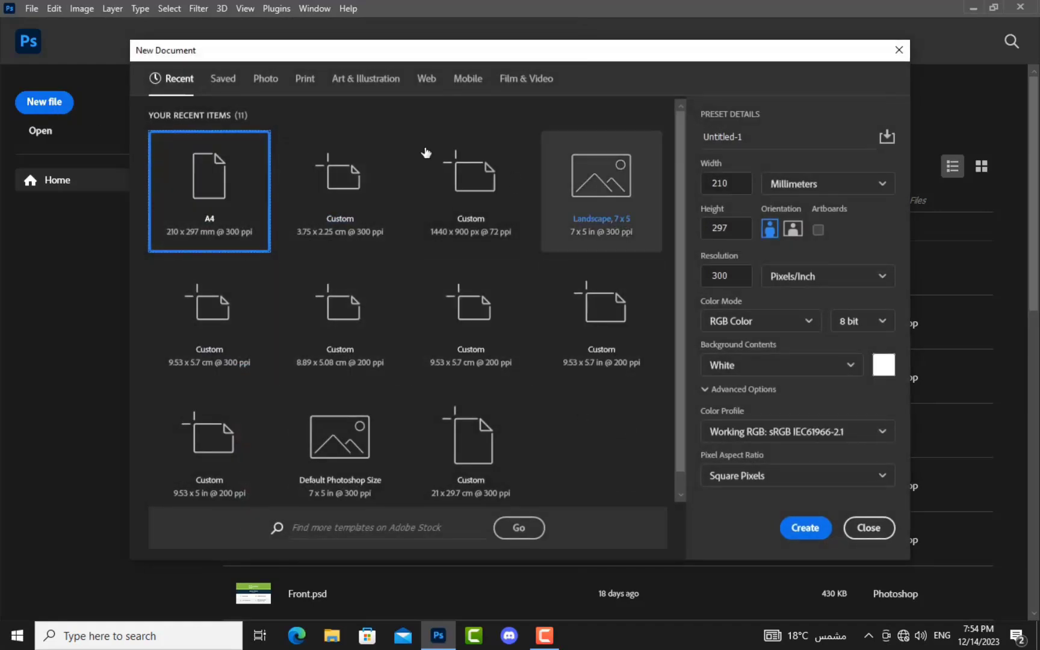
left_click(299, 86)
left_click(365, 81)
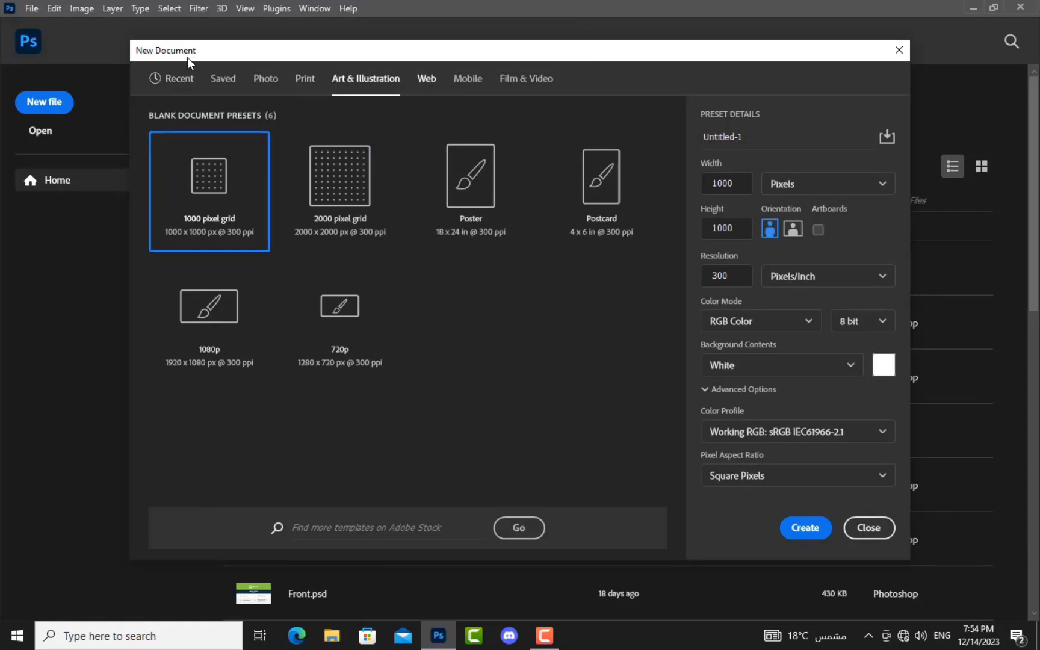
left_click(176, 76)
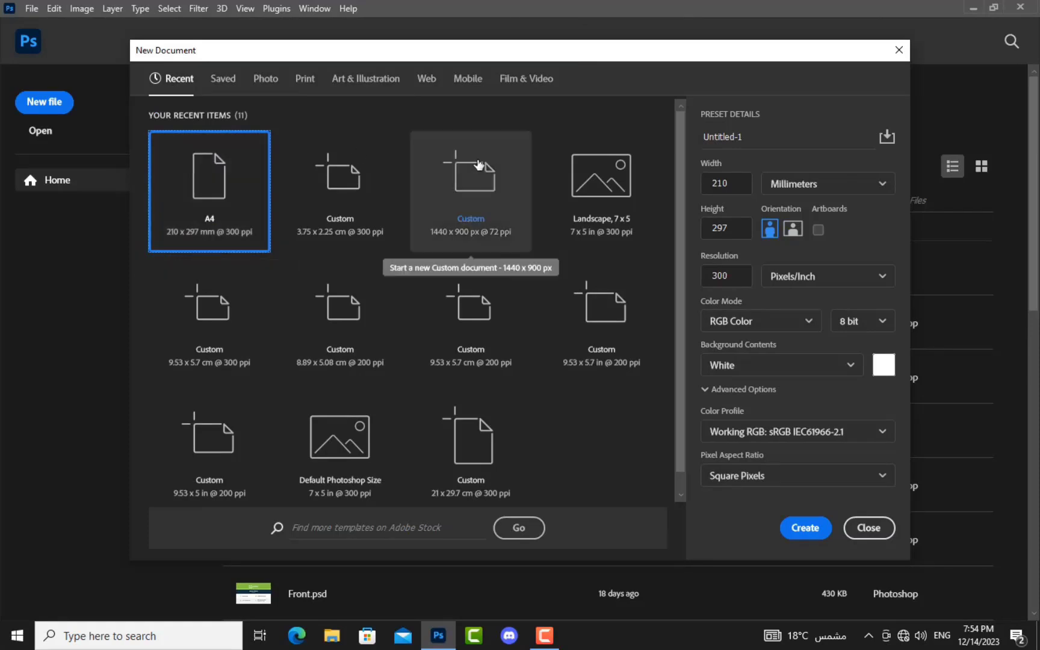
left_click(867, 527)
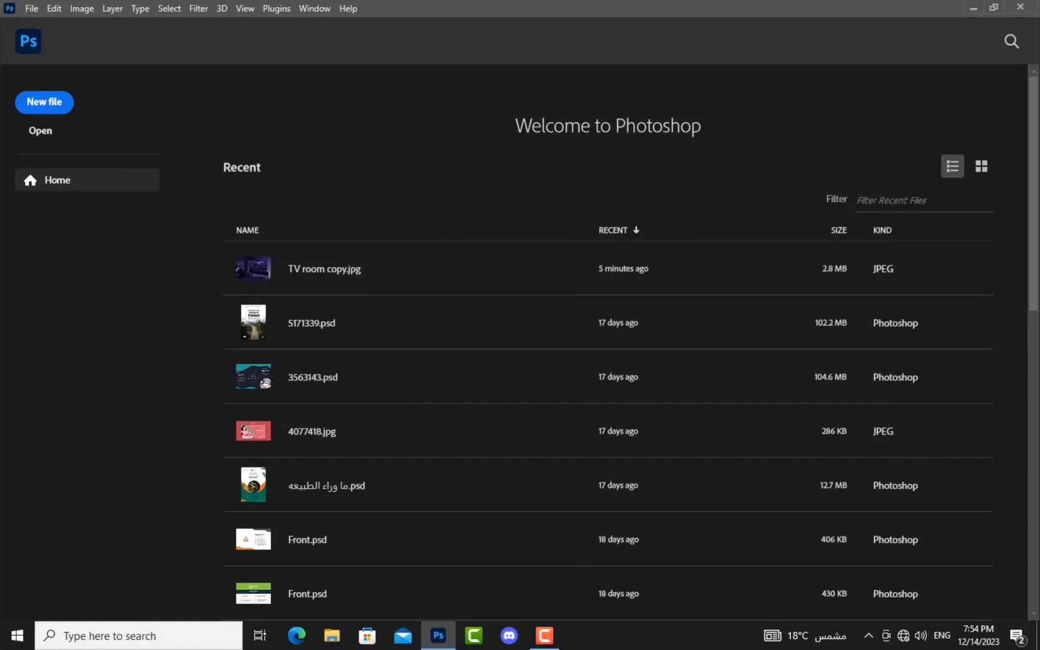
Step: Reopen New Document with Ctrl+N and replace Untitled-1 with a person's name typed in Arabic
key("ctrl+n")
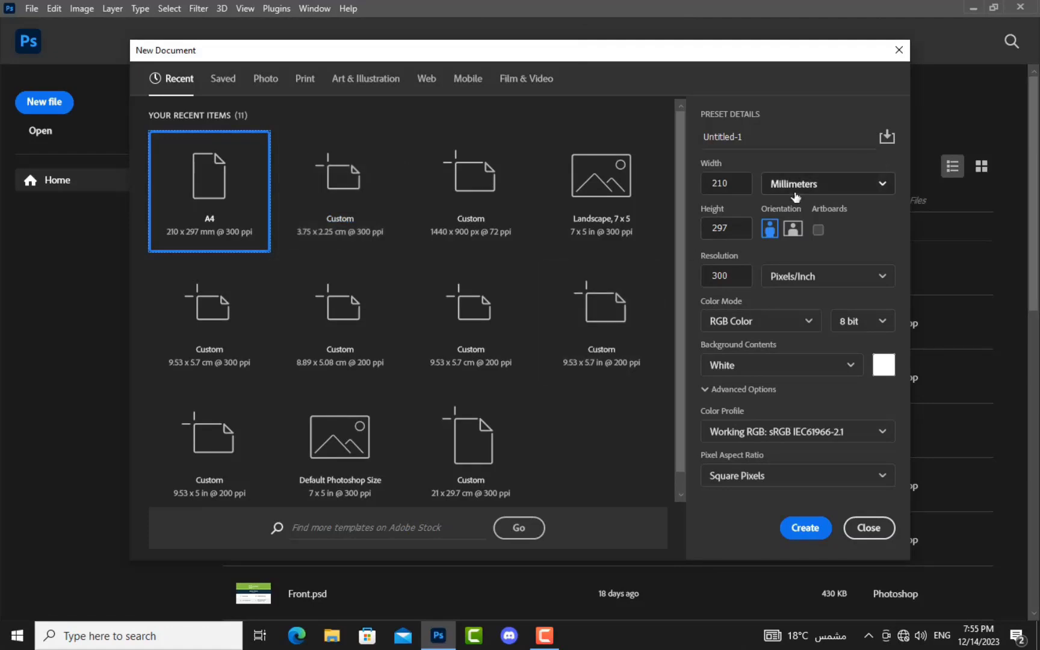
left_click_drag(755, 138, 708, 139)
left_click_drag(776, 143, 703, 143)
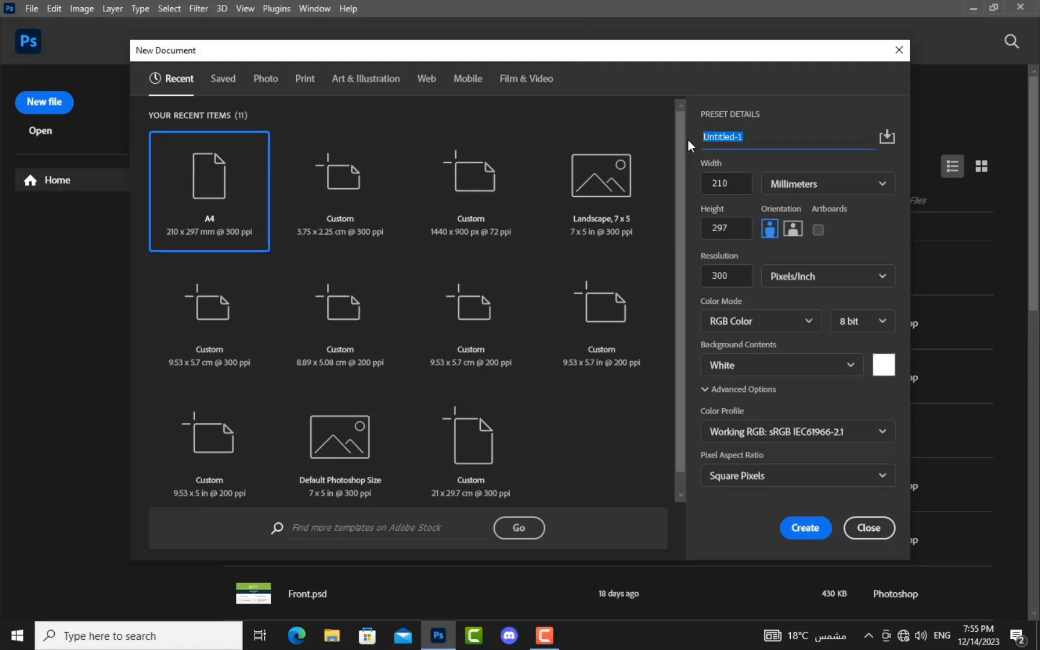
type("lw'")
key("BackSpace")
key("alt+shift")
type("فىا")
key("BackSpace")
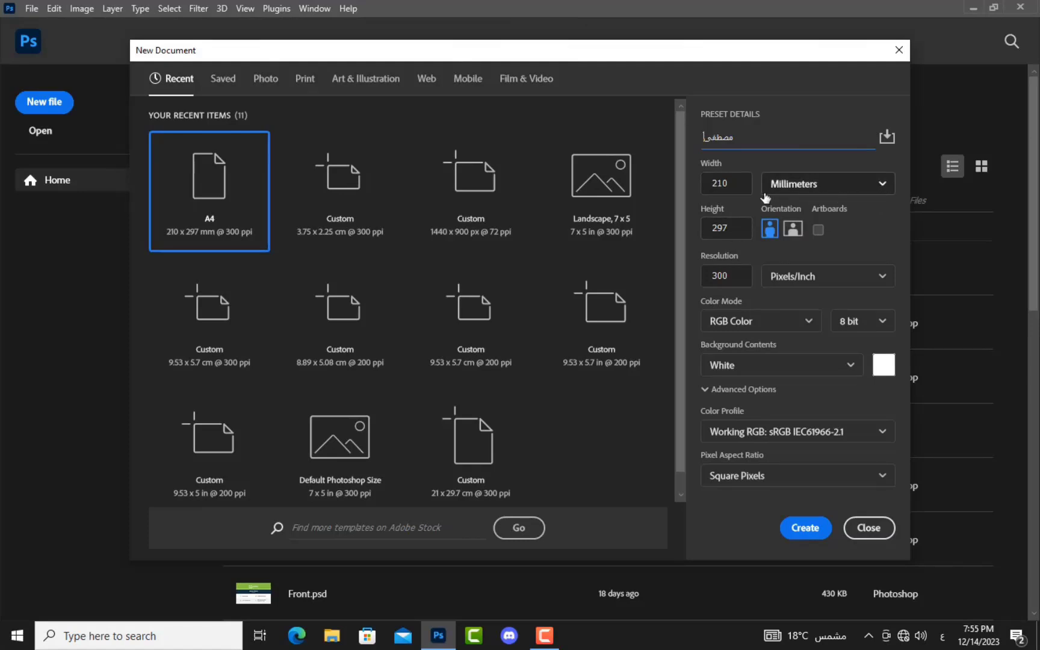
Step: Switch the document size units to Centimeters so A4 reads 21 × 29.7
left_click(857, 192)
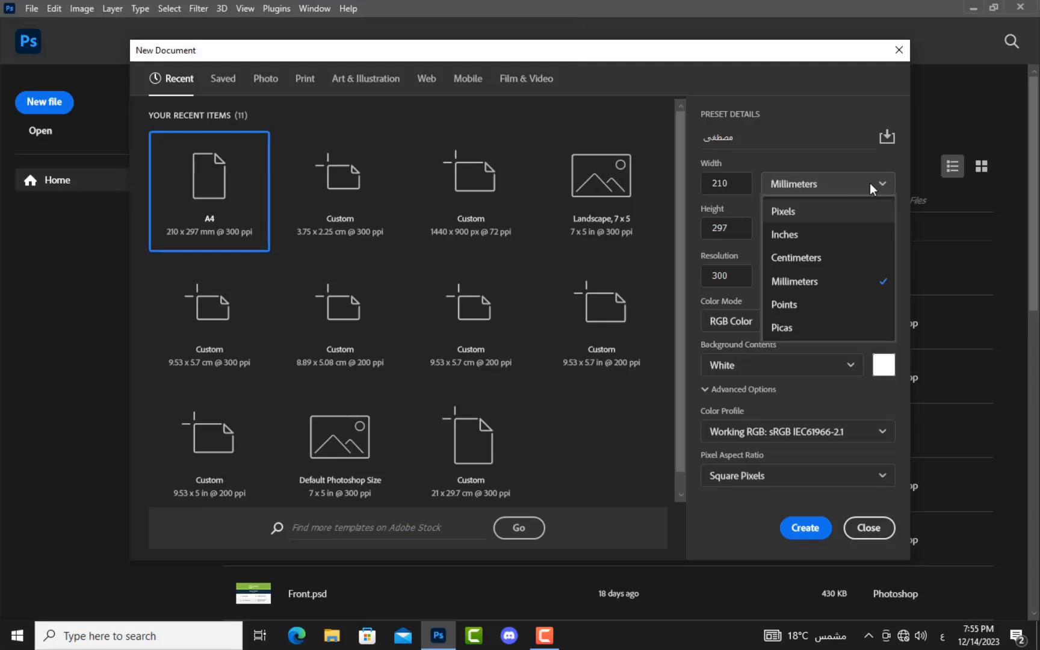
left_click(845, 262)
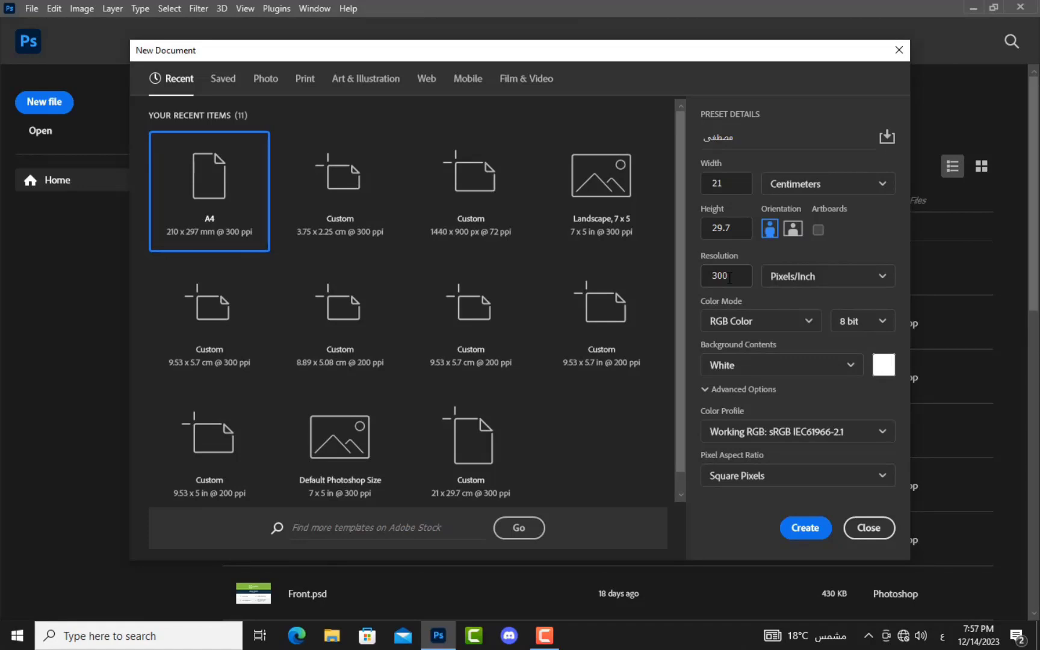
left_click(794, 276)
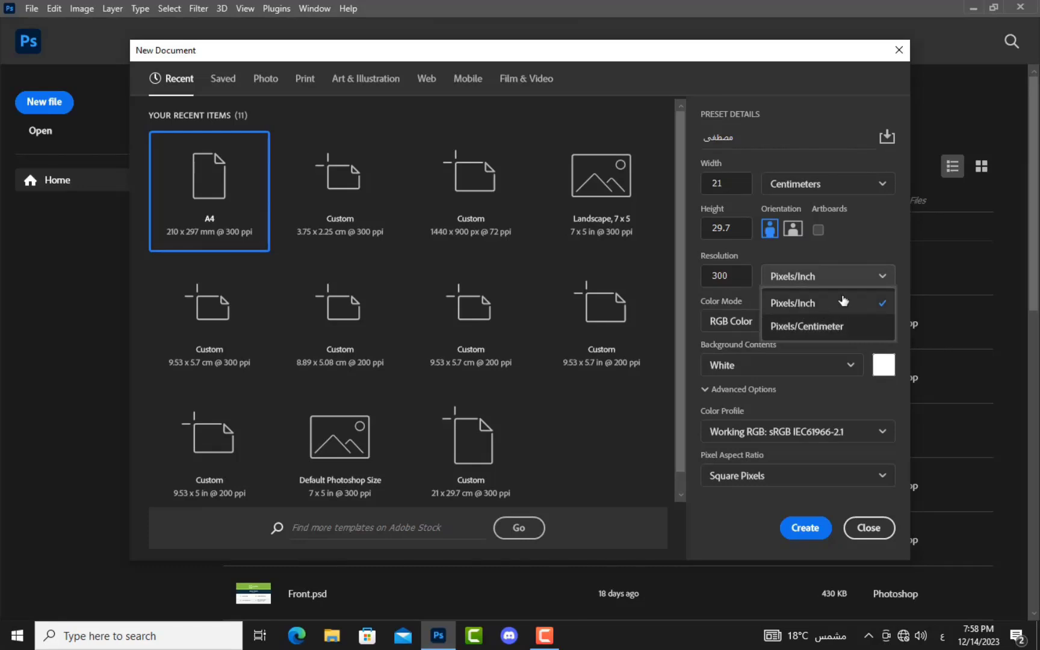
left_click(883, 275)
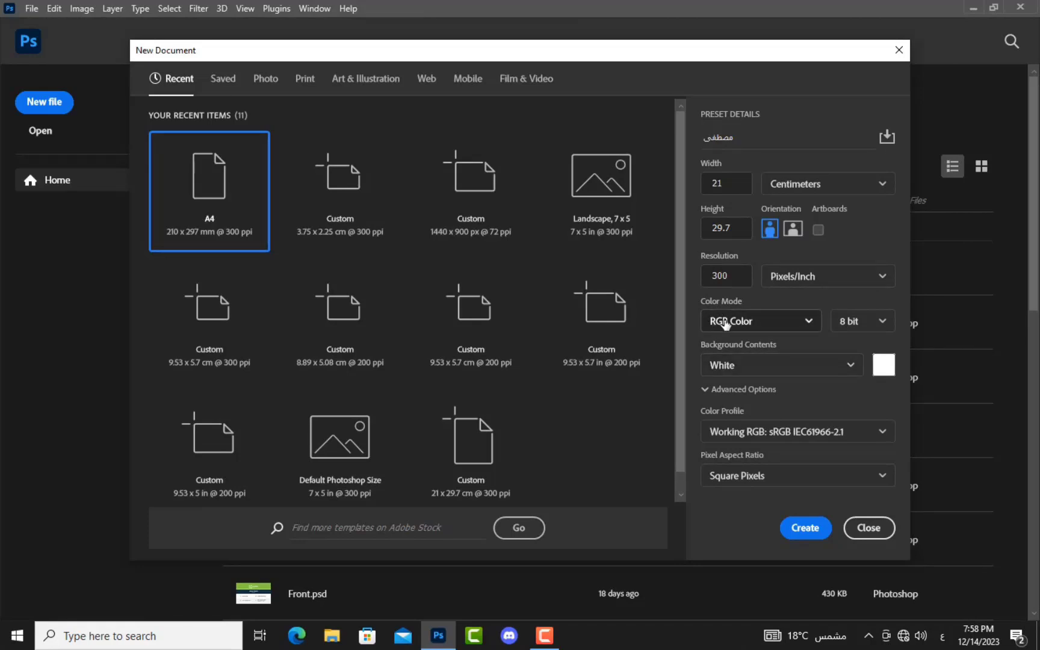
left_click(724, 322)
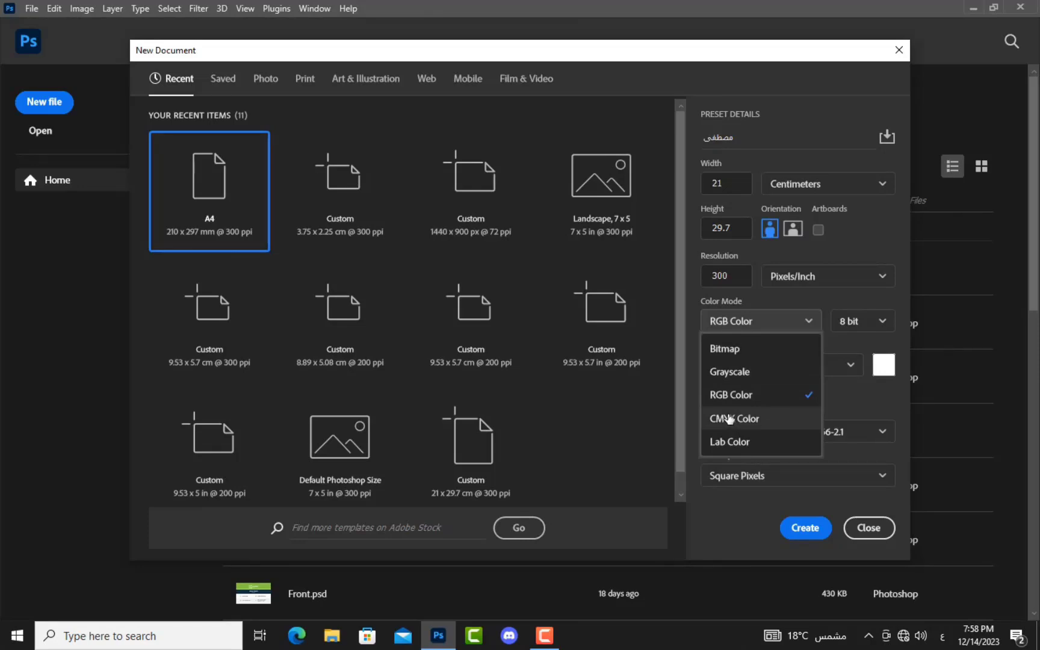
left_click(791, 318)
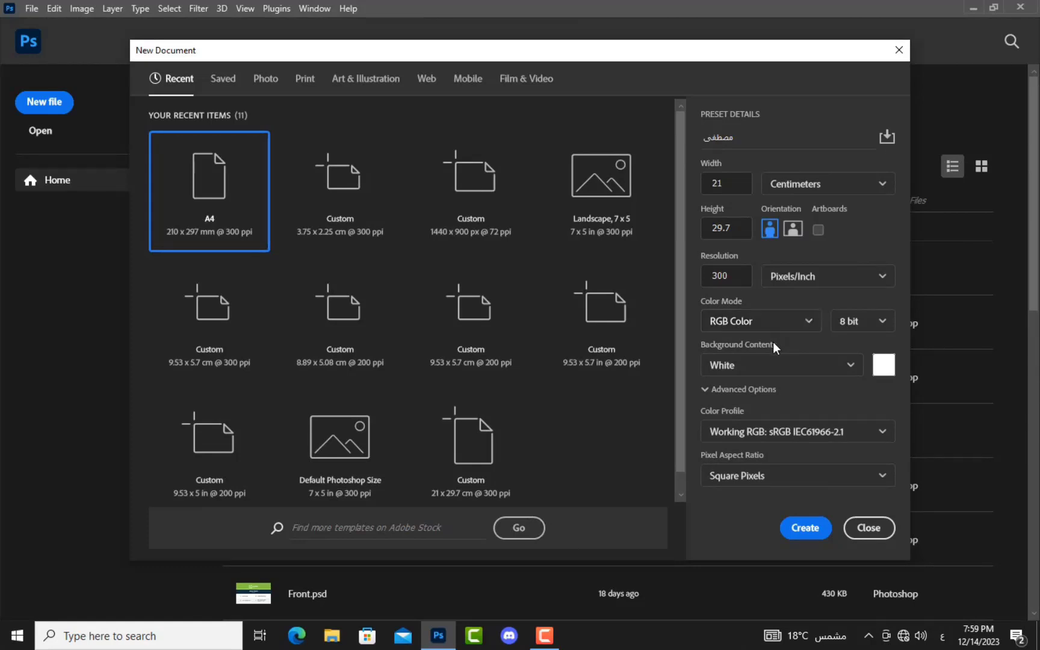
left_click(855, 366)
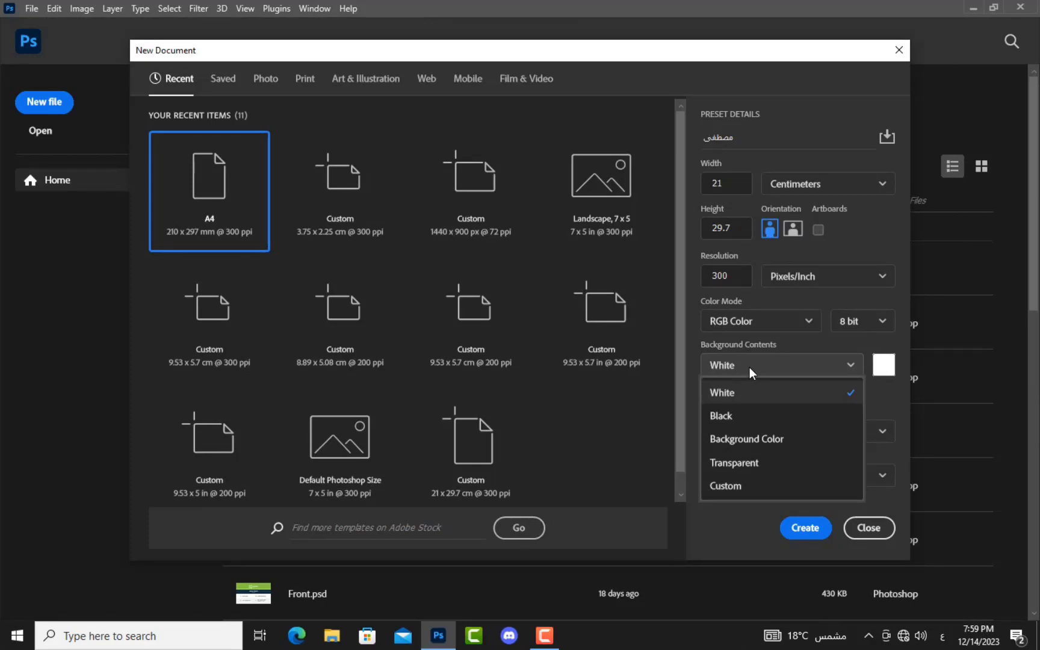
left_click(749, 366)
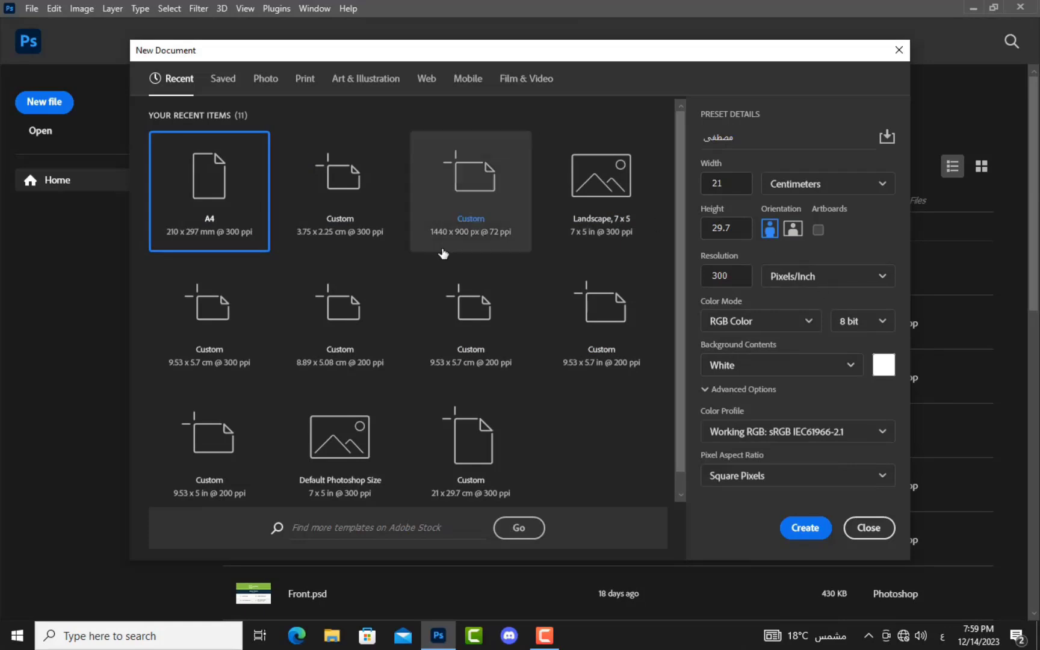
left_click(215, 174)
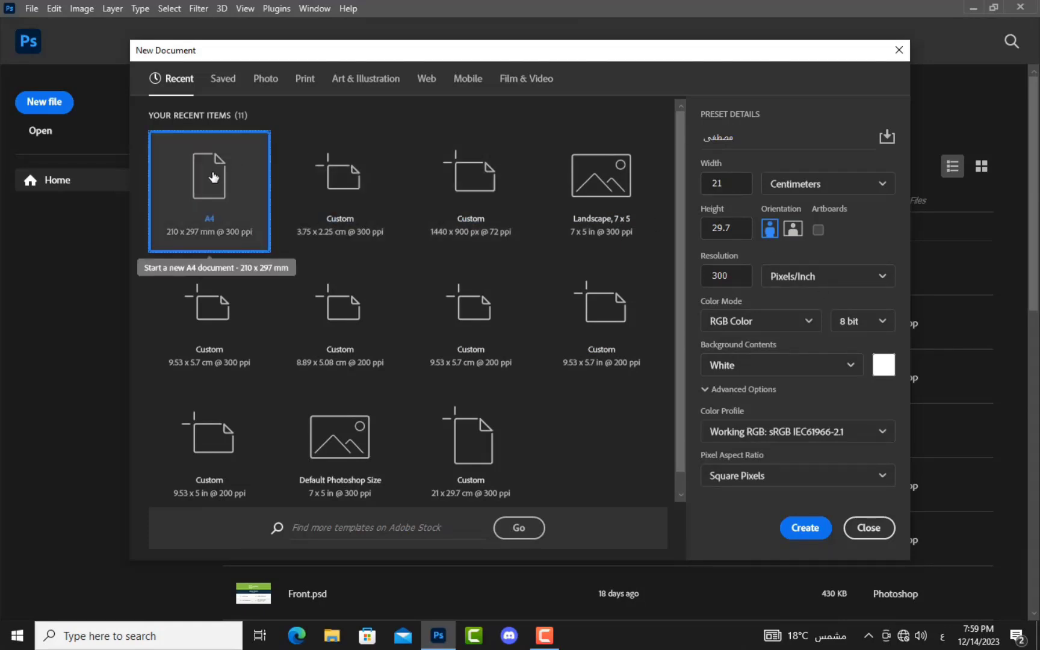
Step: Create the blank 2480 × 3508 px A4 document, then close its tab
left_click(806, 528)
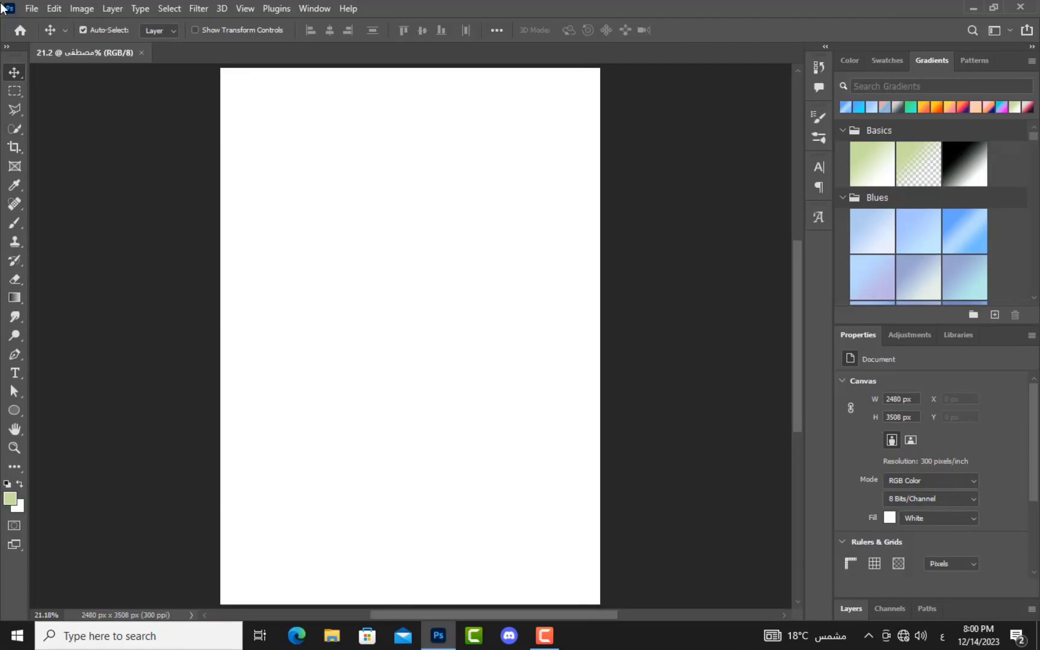
left_click(140, 52)
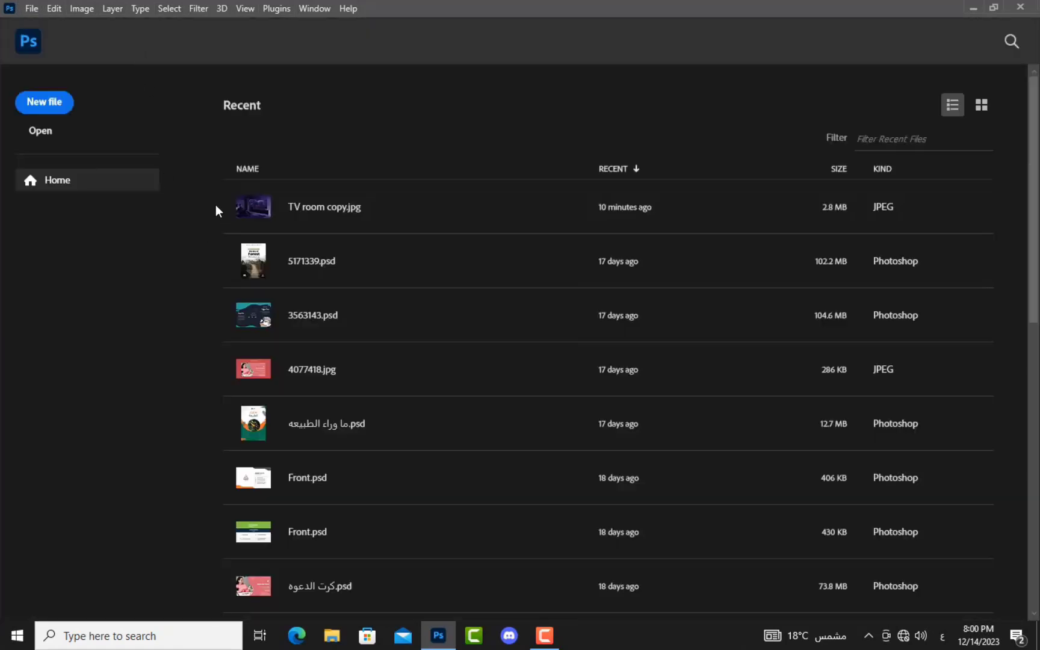
Step: Open TV room.jpg, Dinosaur.jpg and Road.jpg from the project folder
left_click(25, 132)
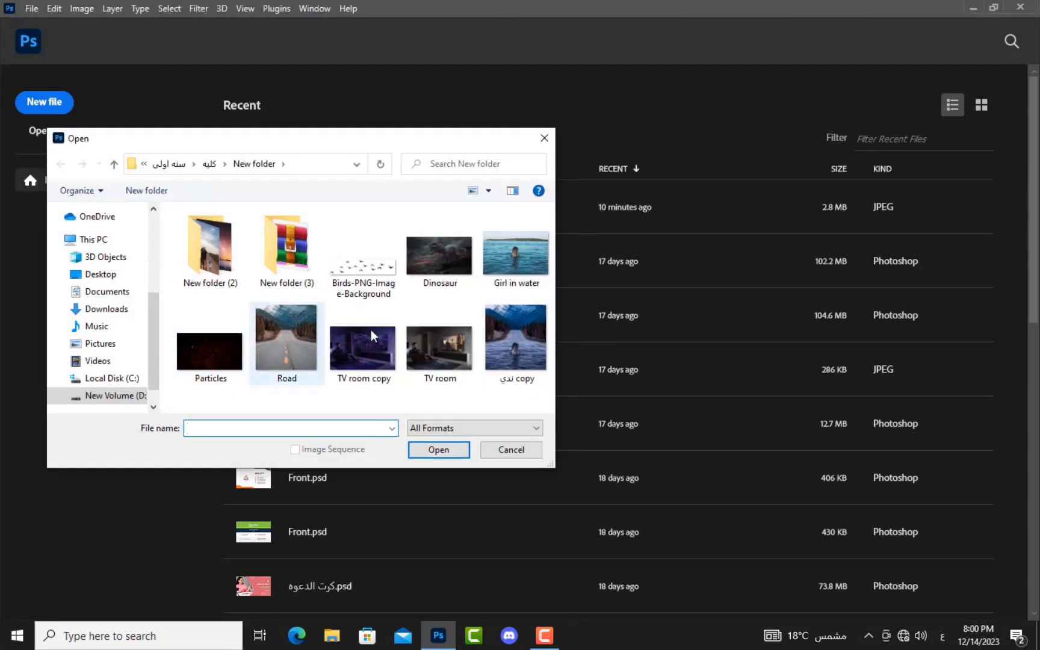
left_click(460, 342)
left_click(449, 453)
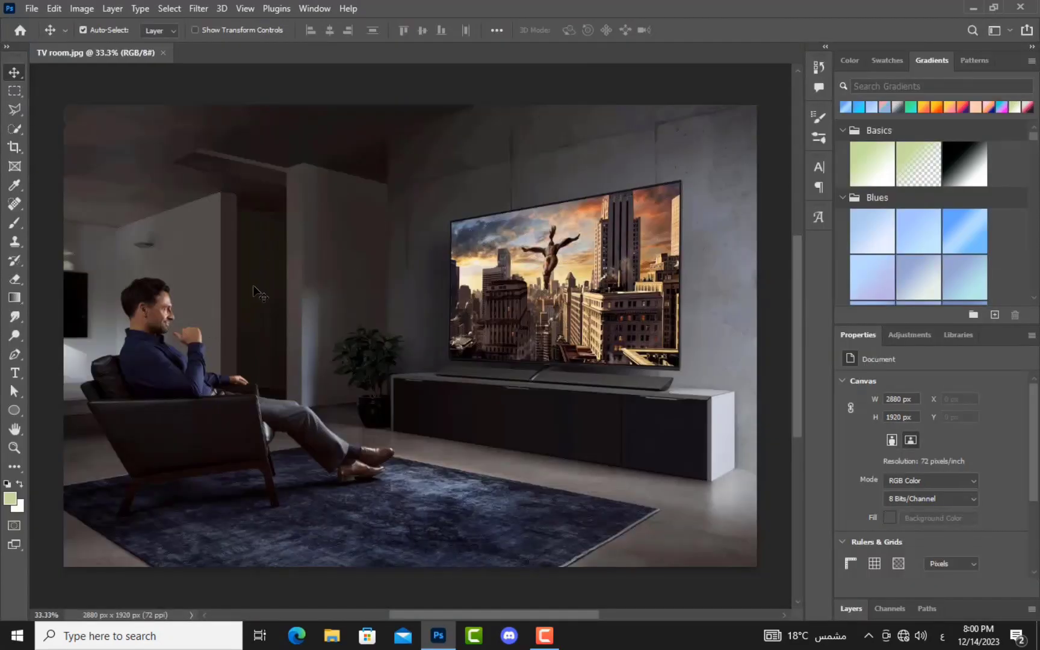
left_click(31, 8)
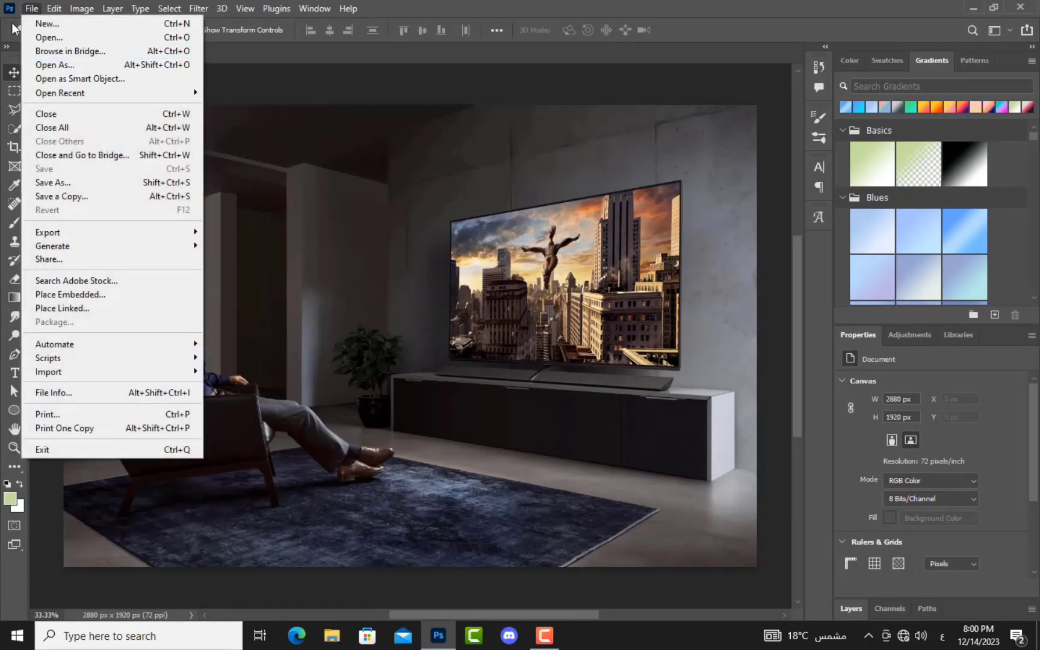
left_click(56, 38)
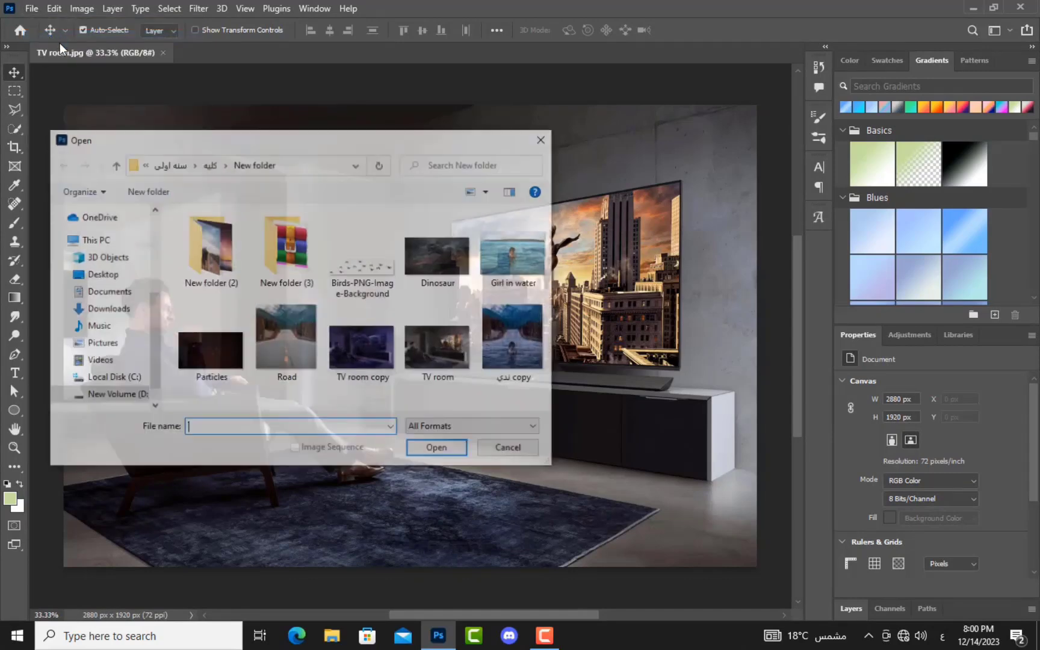
left_click(447, 245)
left_click(441, 450)
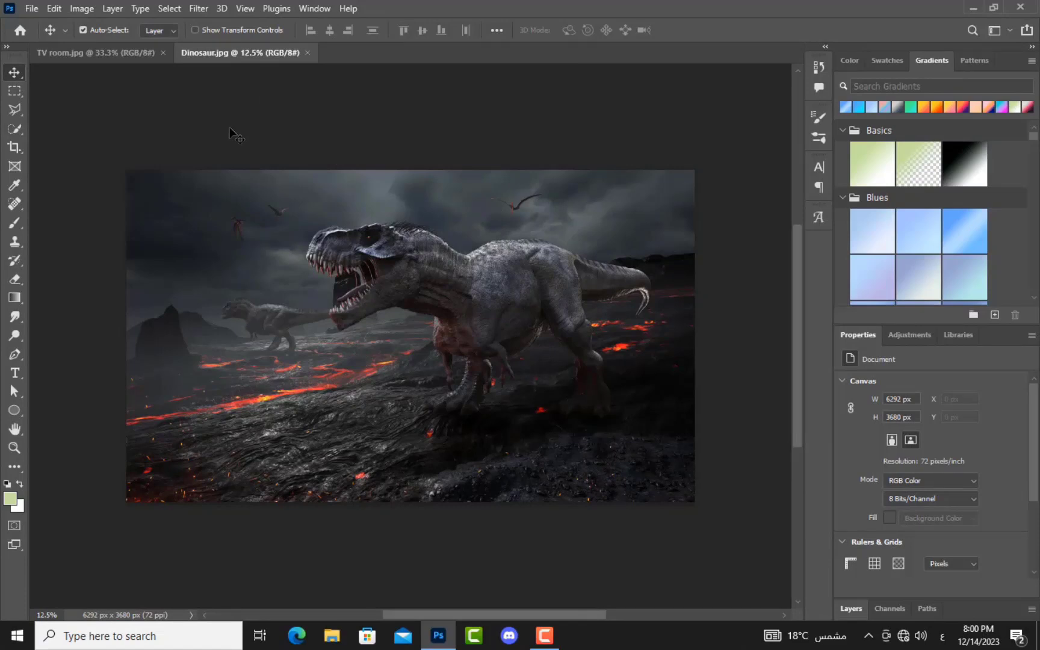
key("ctrl")
key("ctrl+o")
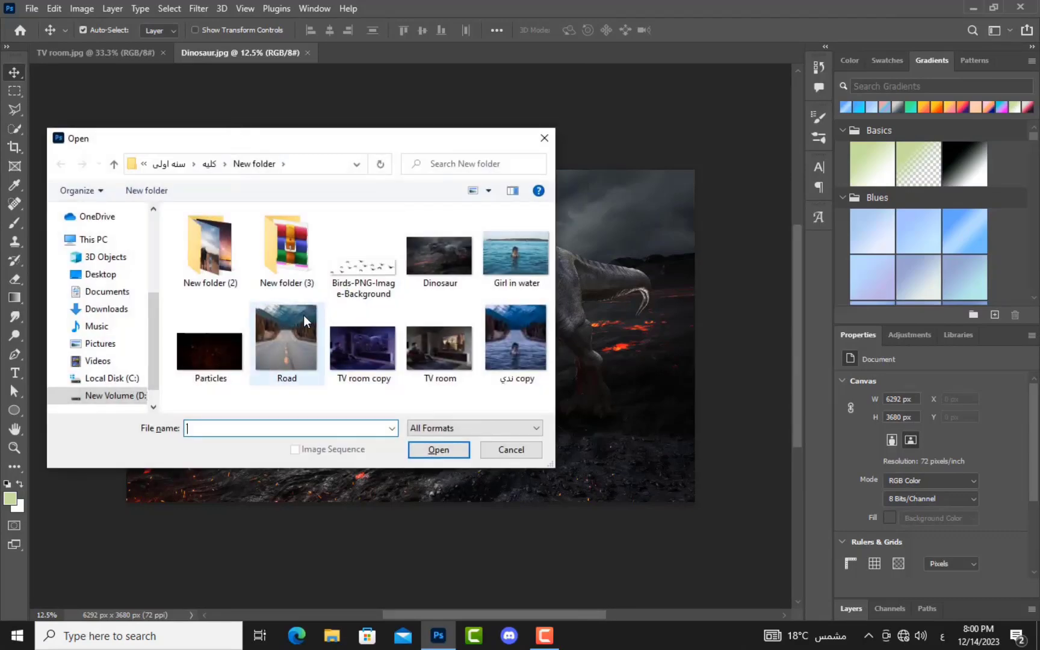
left_click(317, 308)
left_click(446, 450)
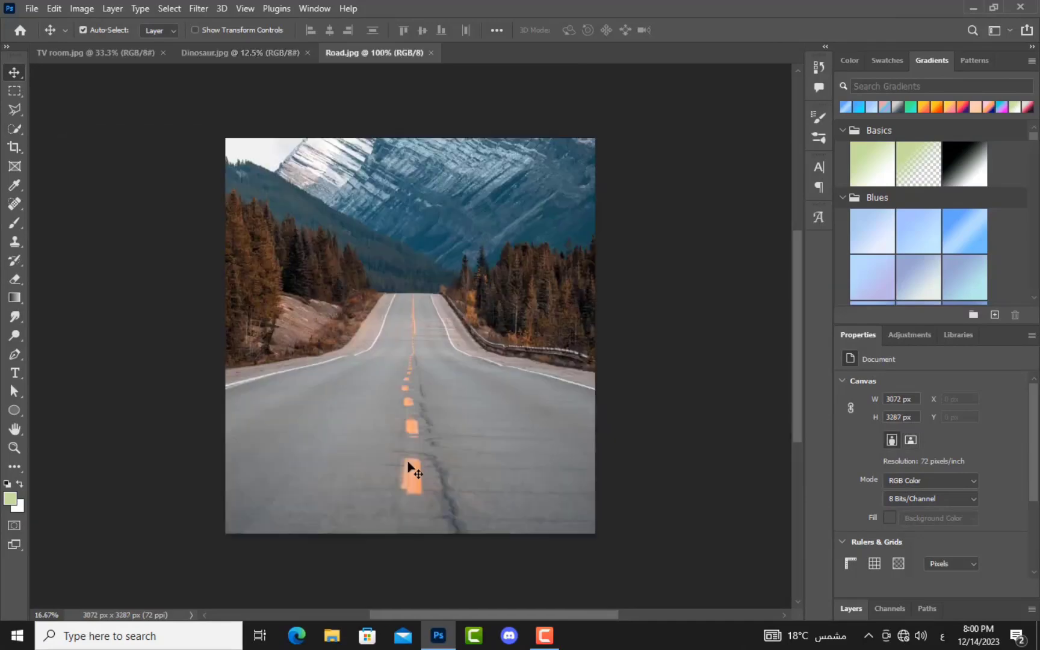
Step: Cycle through the three image tabs, then close Road.jpg and Dinosaur.jpg
left_click(259, 55)
left_click(152, 56)
left_click(271, 54)
left_click(349, 56)
left_click(221, 59)
left_click(147, 56)
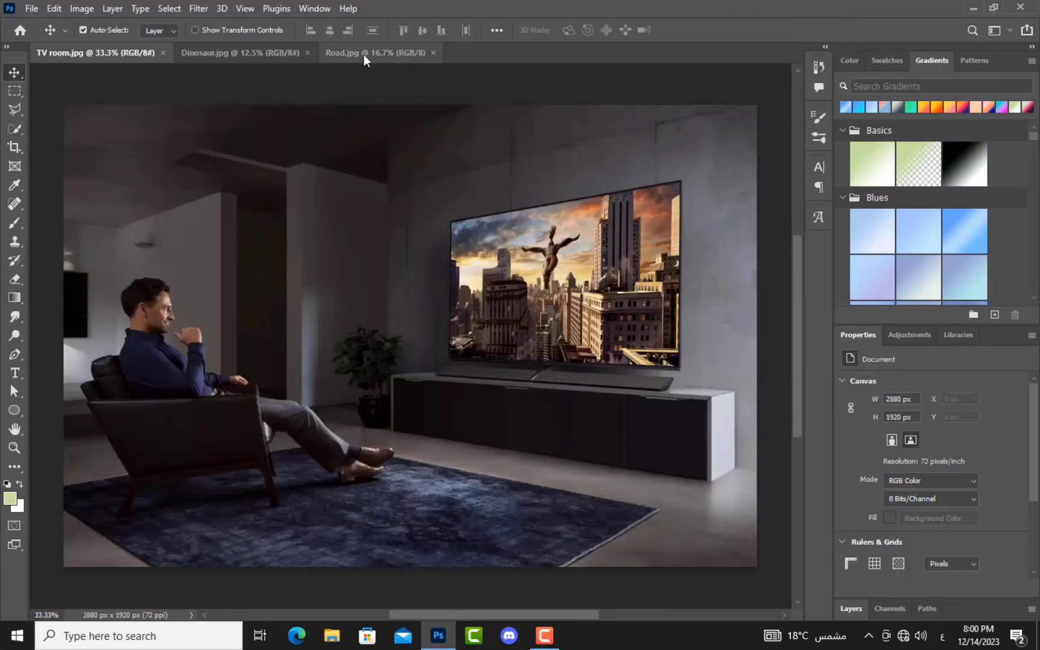
left_click(362, 54)
left_click(261, 57)
left_click(121, 52)
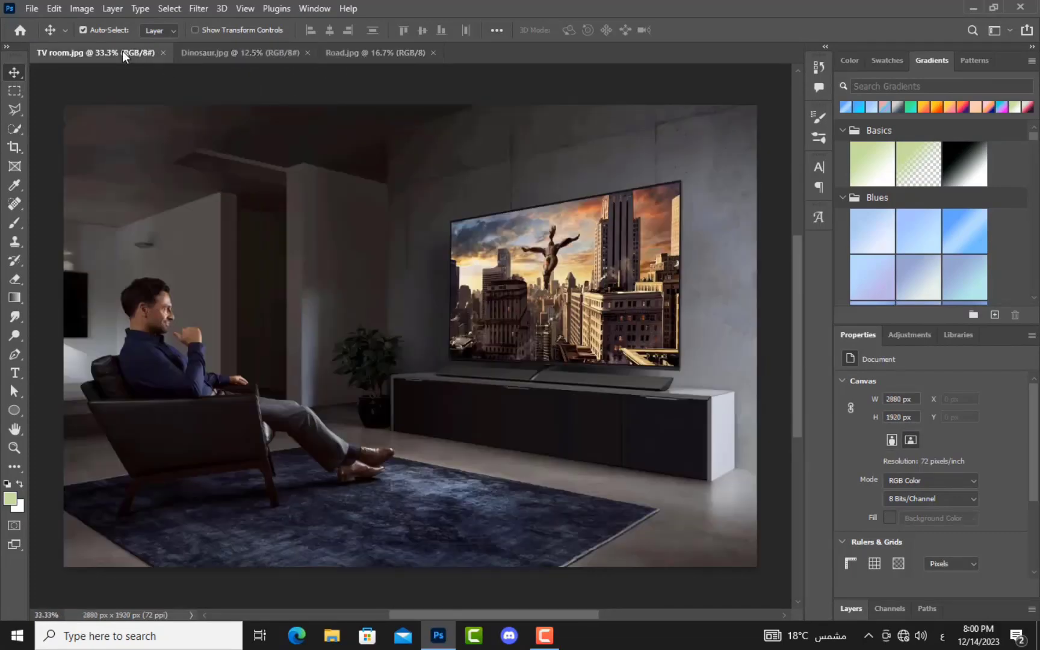
left_click(432, 53)
left_click(308, 52)
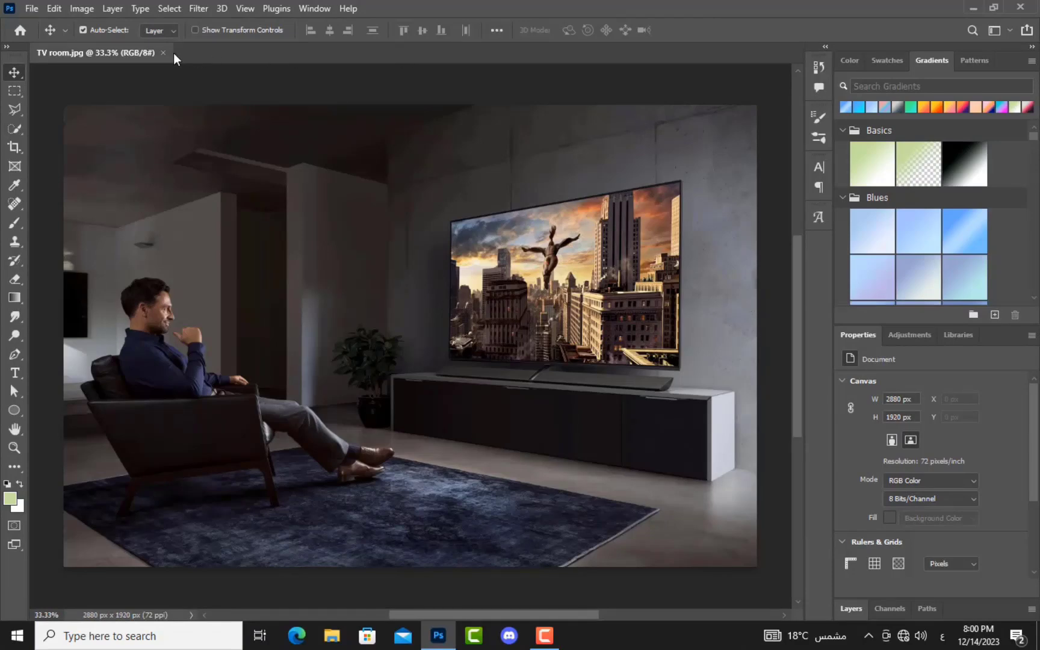
Step: Close TV room.jpg and create a white 21 × 29.7 cm, 300 ppi document
left_click(163, 53)
key("ctrl+n")
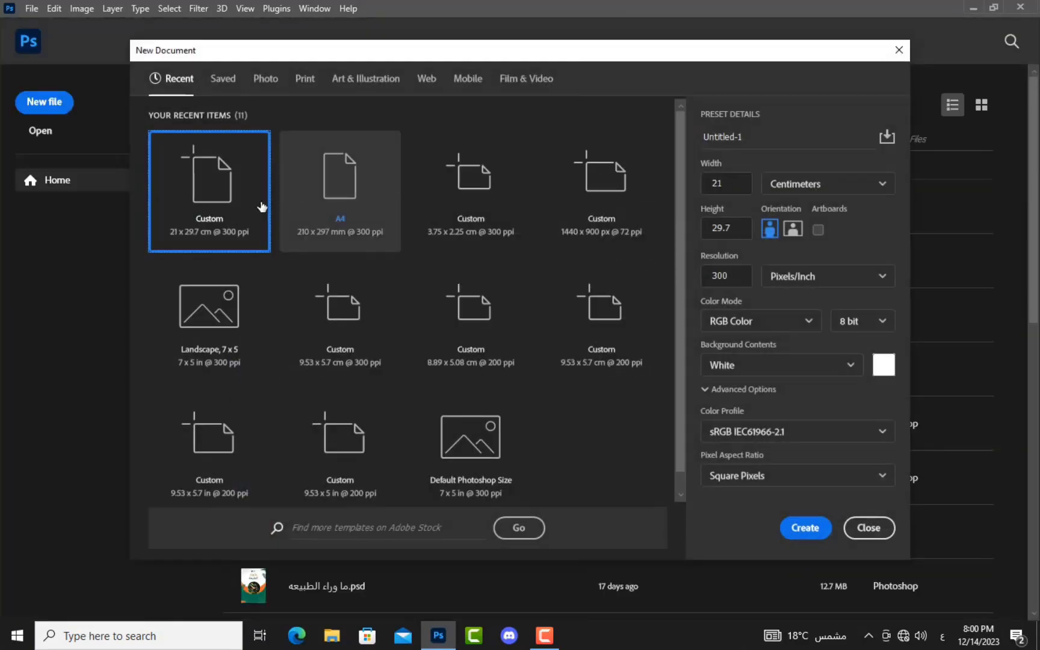
left_click(789, 535)
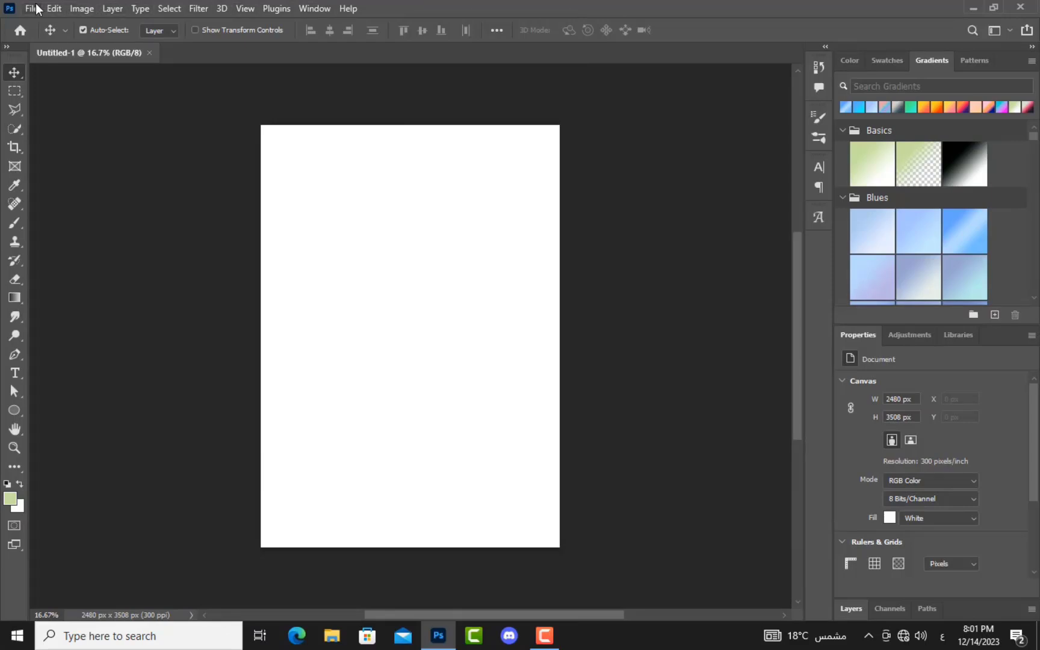
left_click(36, 9)
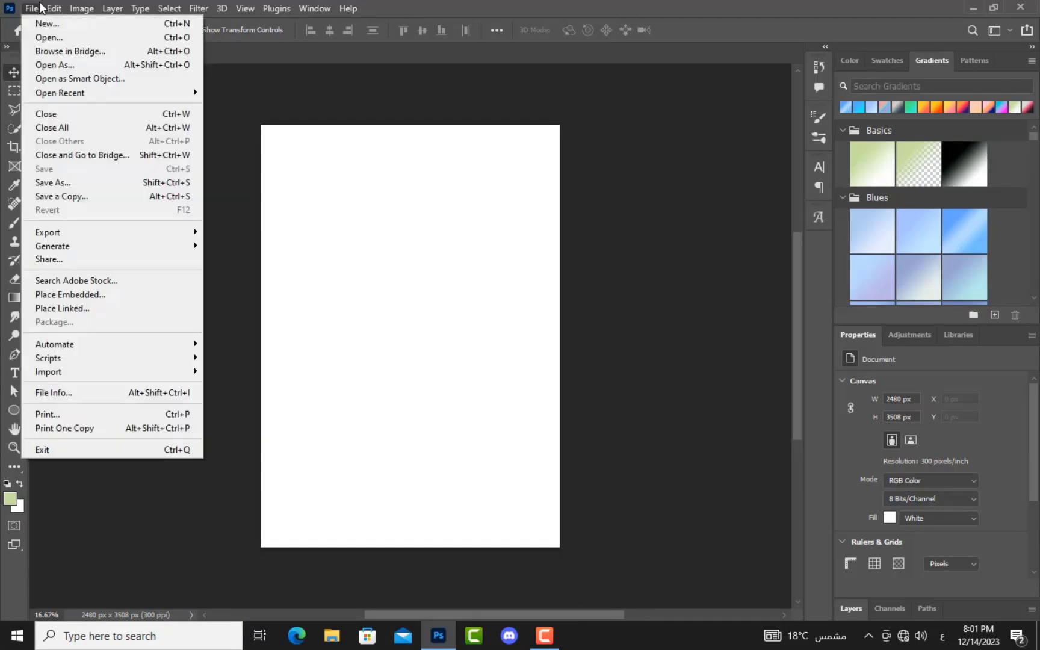
left_click(53, 8)
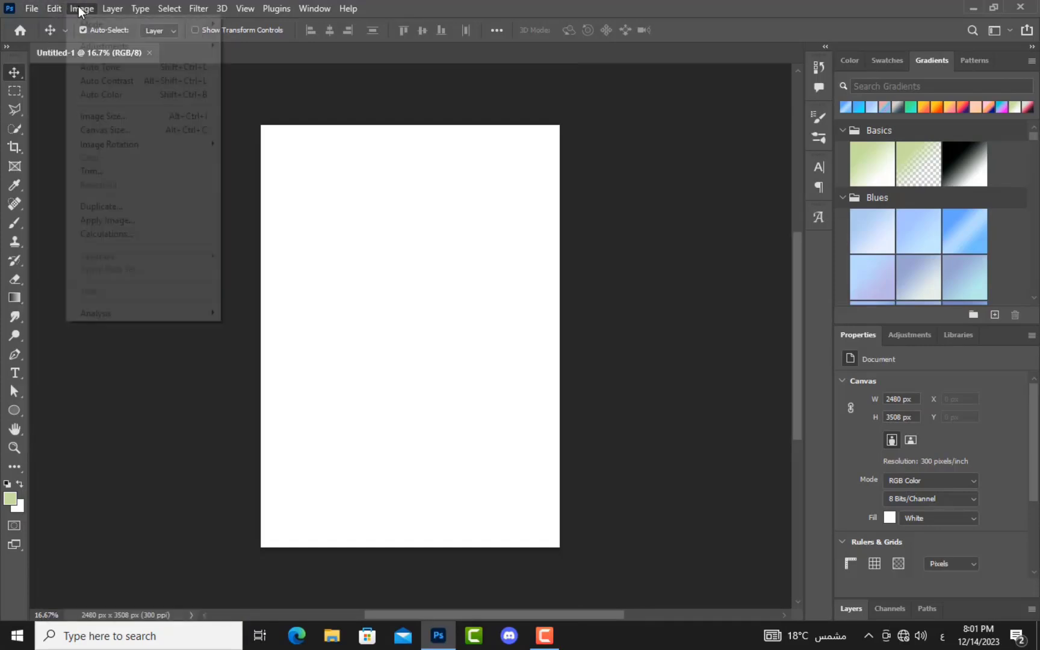
left_click(148, 7)
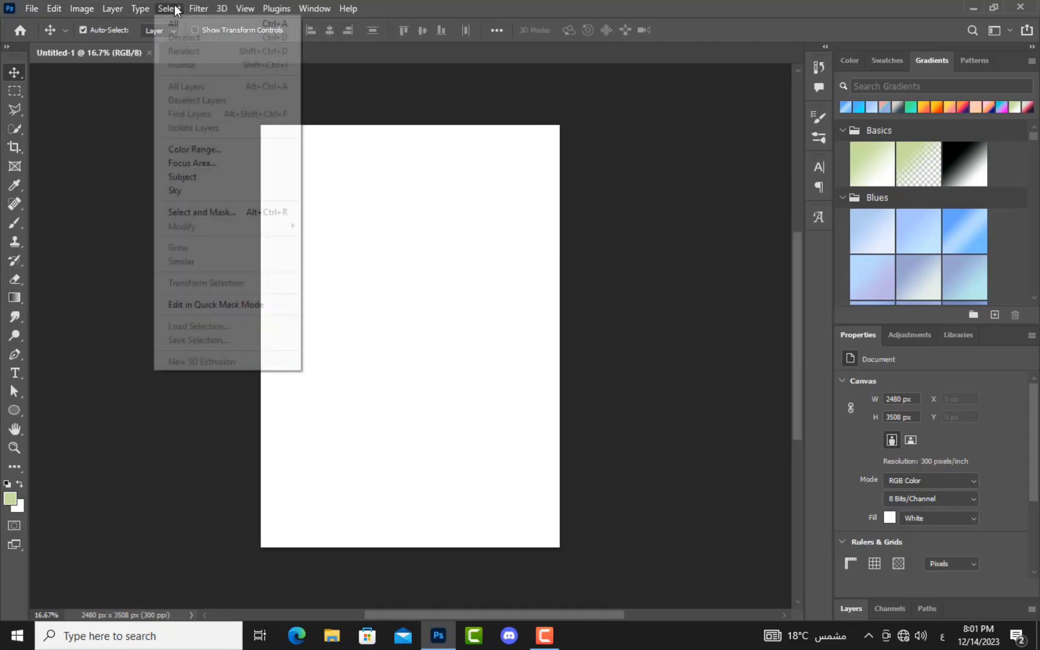
left_click(252, 10)
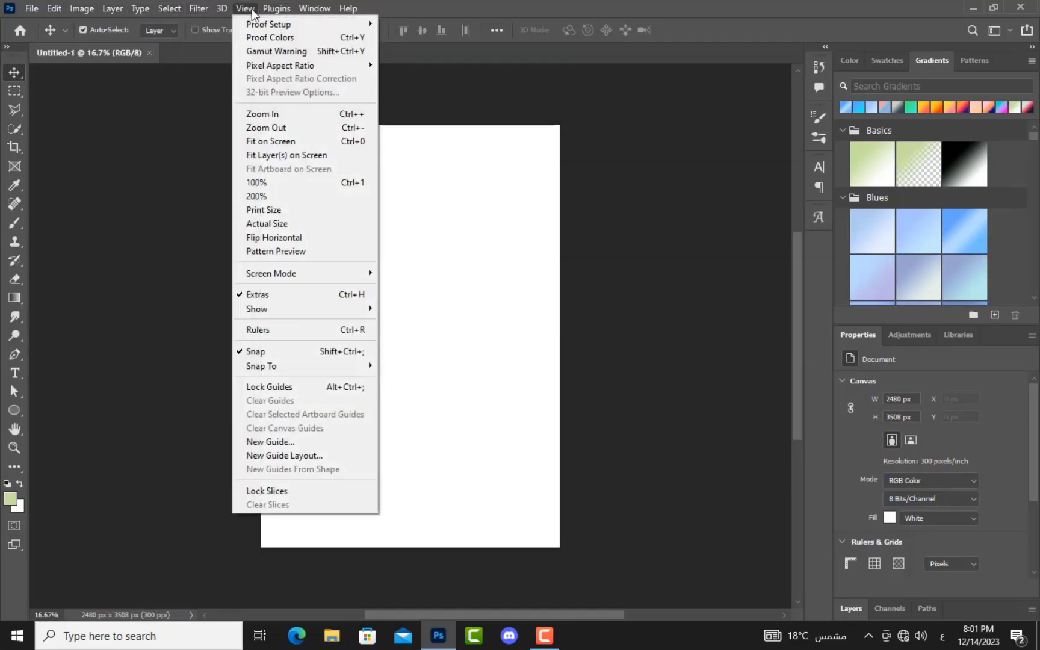
left_click(251, 10)
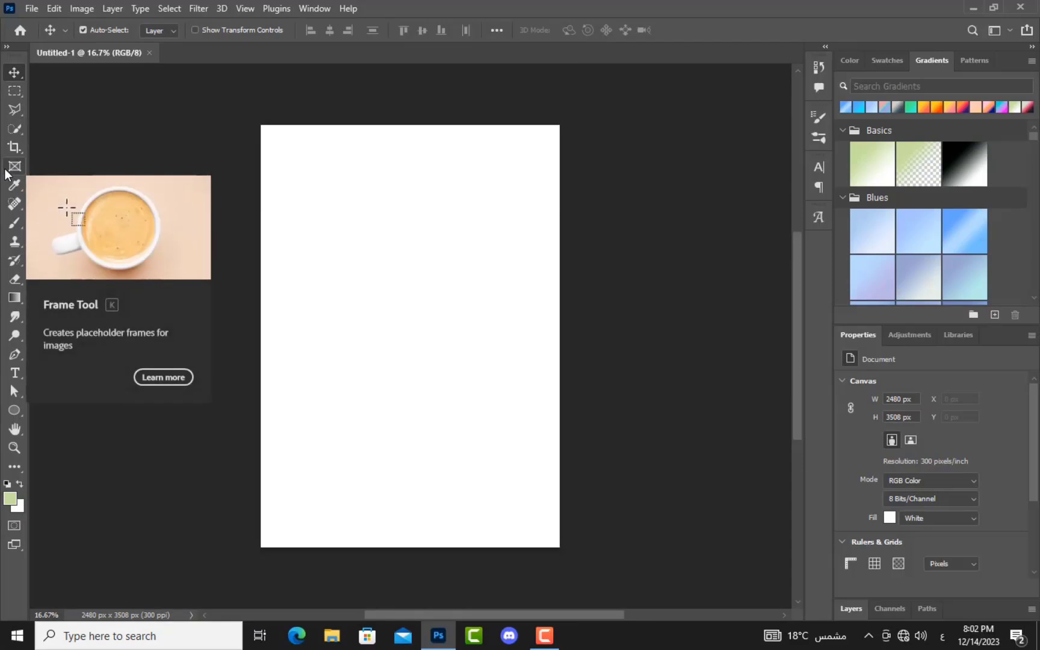
left_click(12, 168)
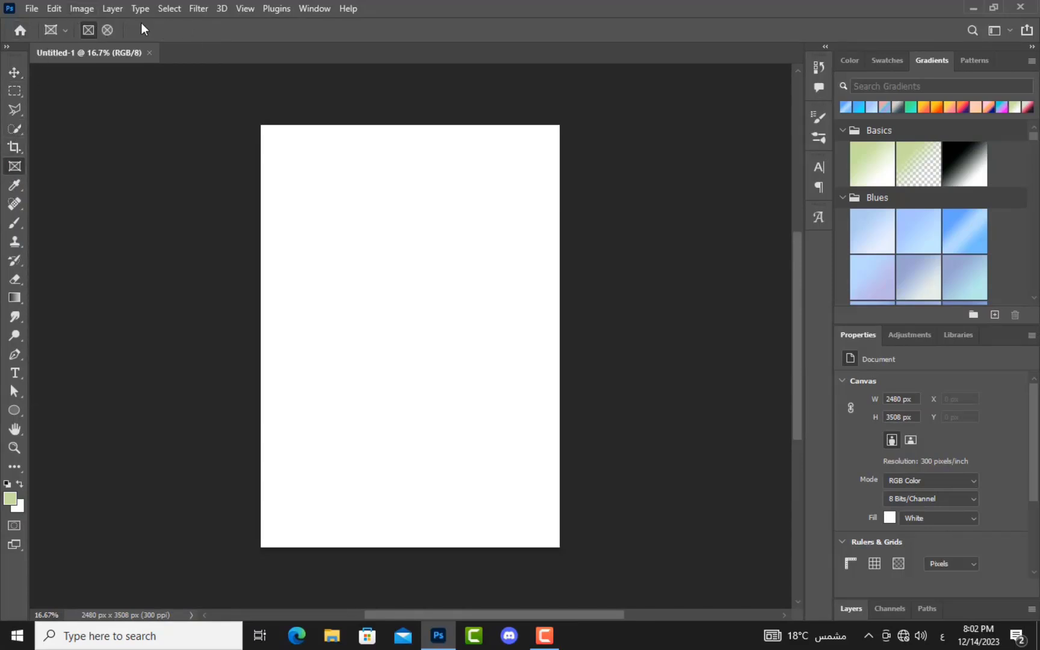
left_click(15, 109)
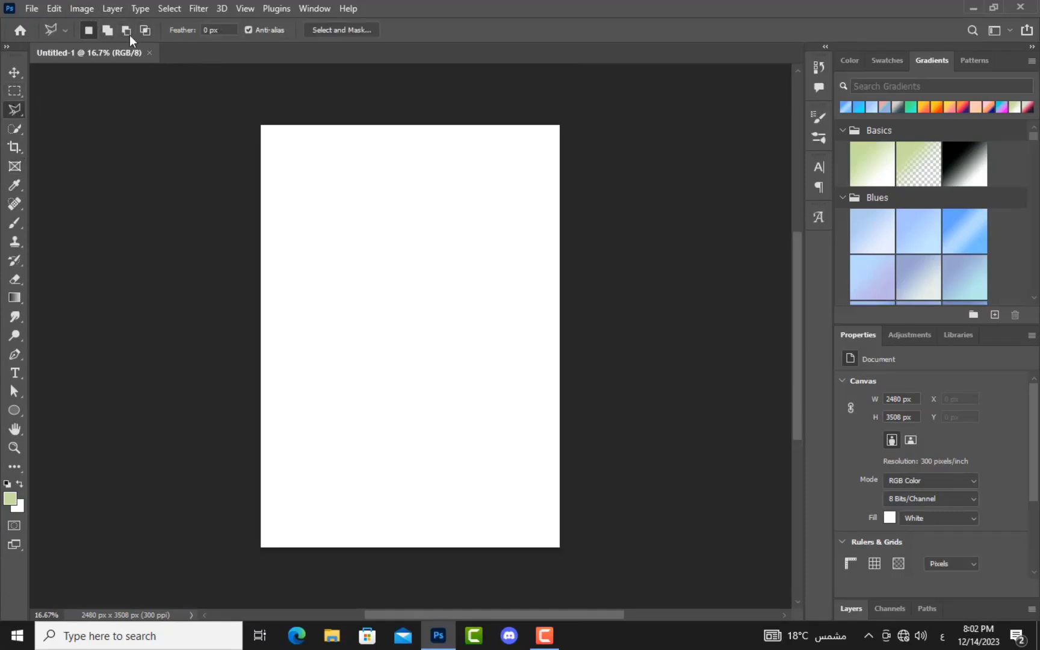
left_click(14, 90)
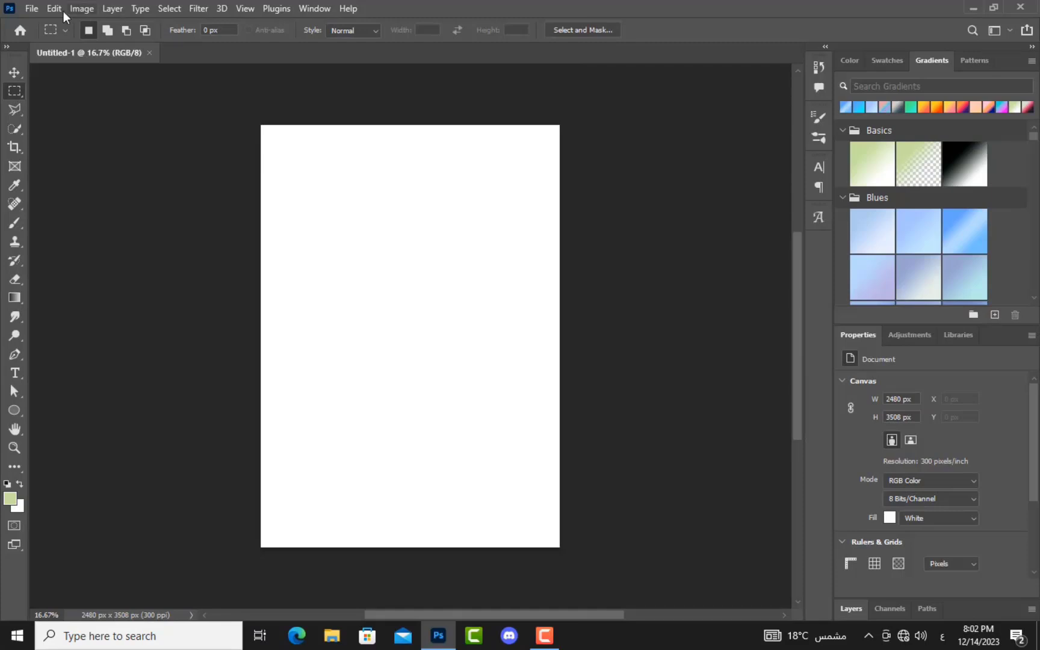
left_click(10, 73)
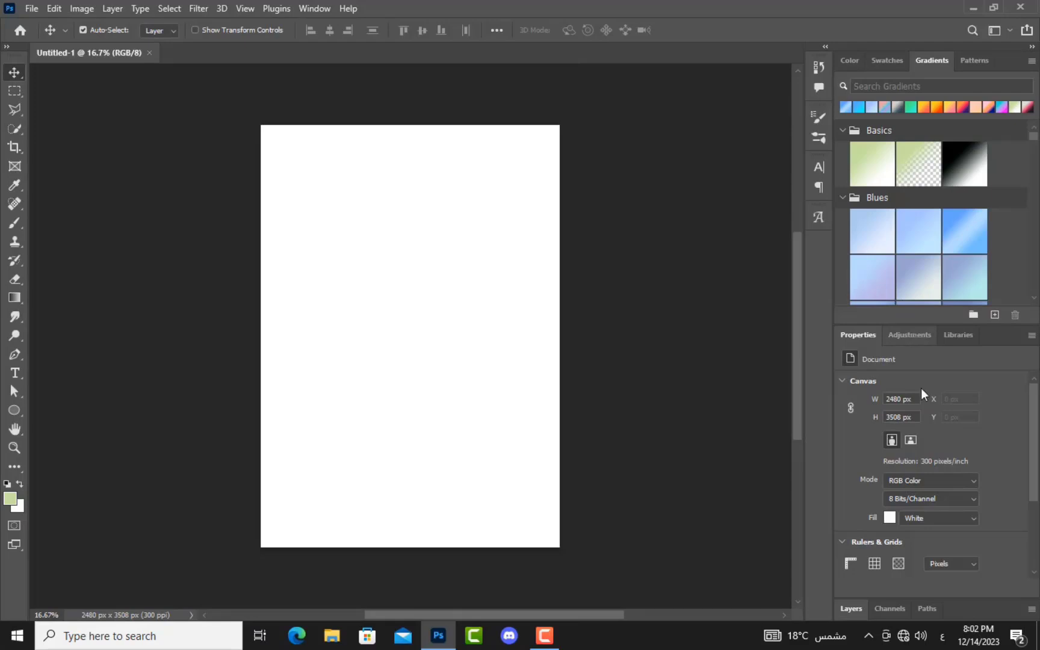
Step: Add Layer 1 and Layer 2 above the Background and show the History panel
left_click(852, 609)
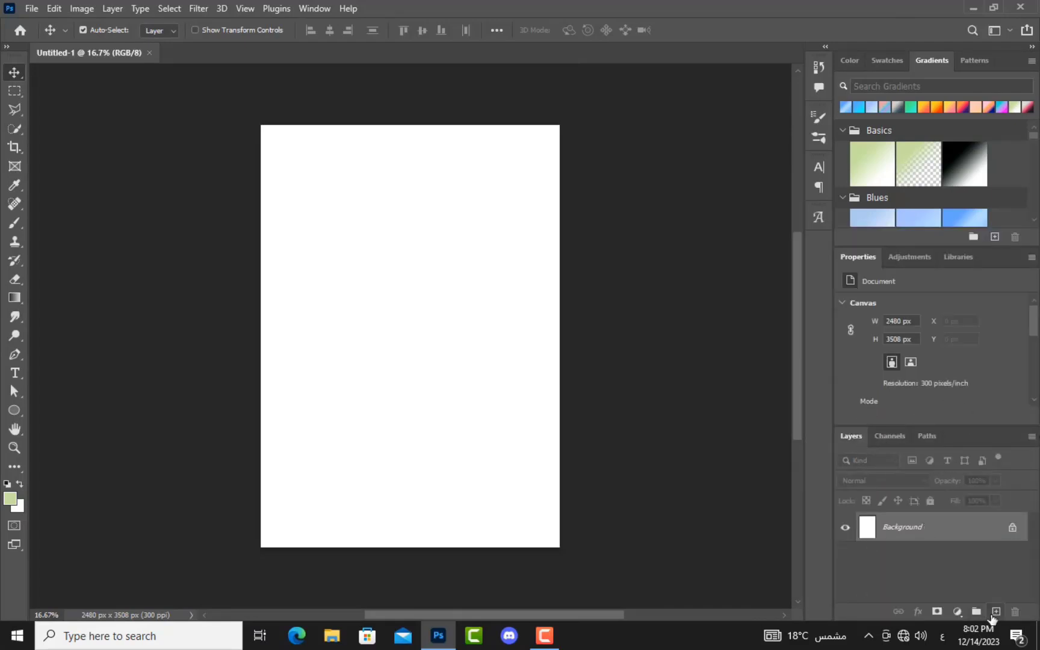
left_click(997, 612)
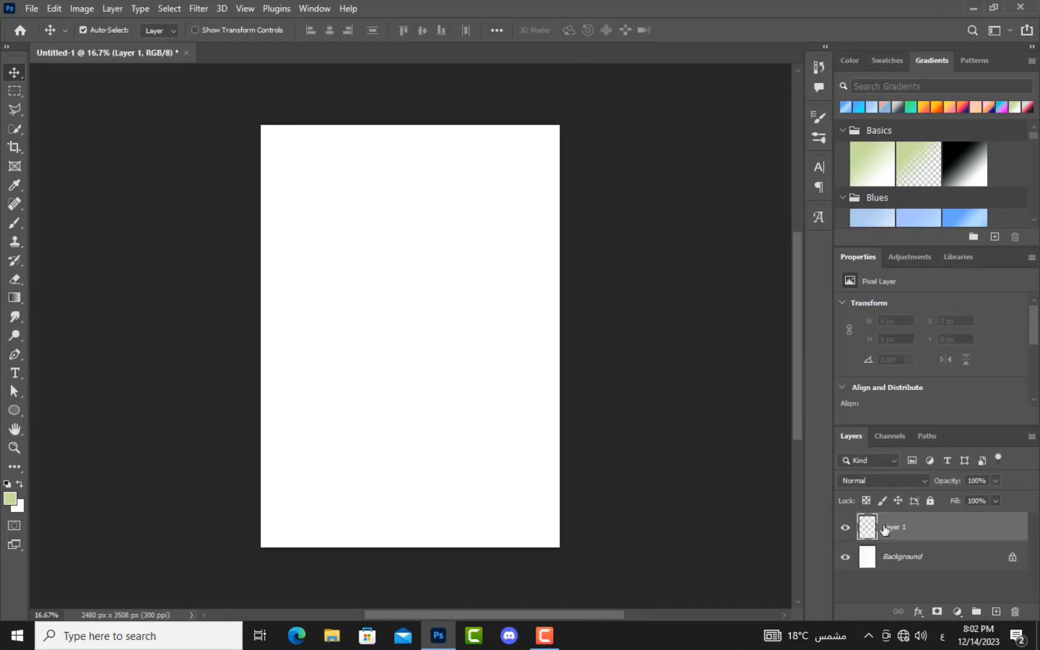
left_click(997, 612)
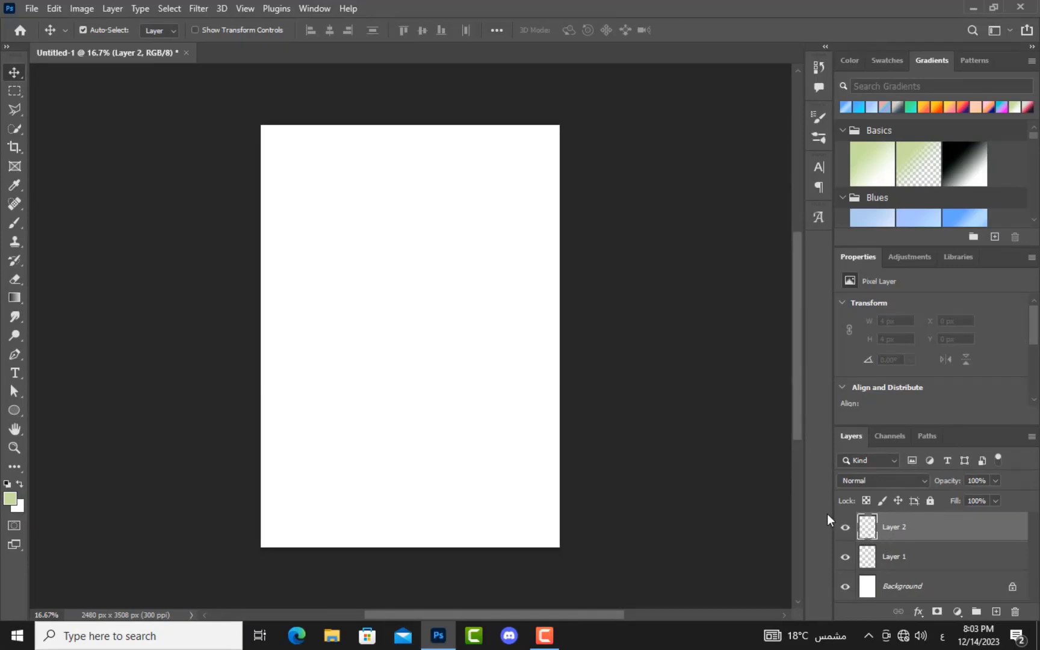
left_click(820, 65)
left_click_drag(794, 115, 797, 90)
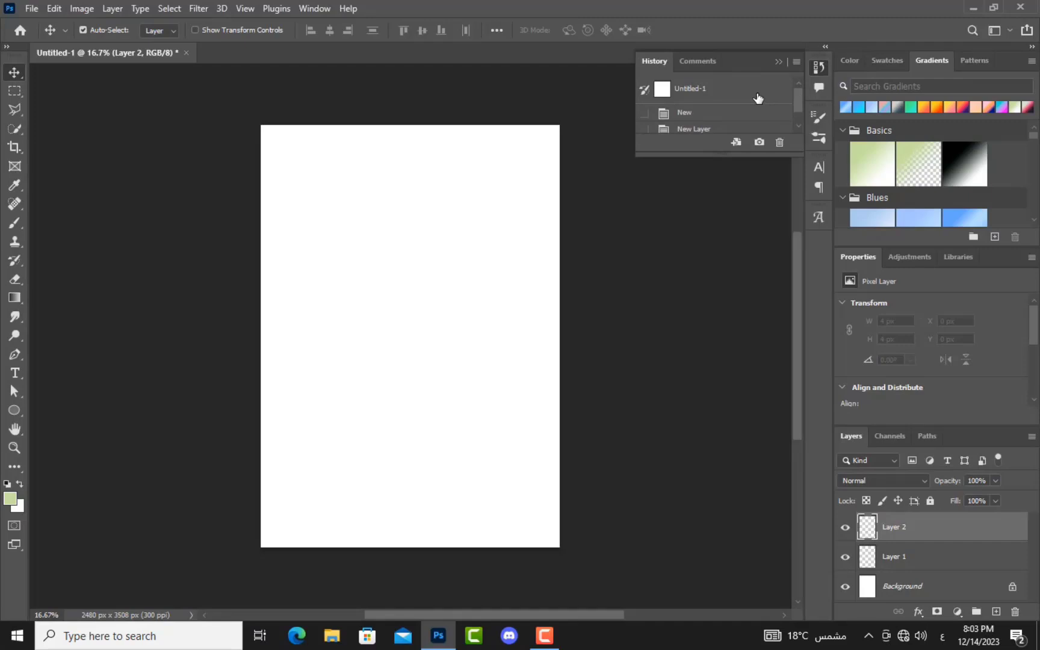
Step: Step back through History to the fresh document, then forward to both layers
left_click_drag(797, 99, 794, 109)
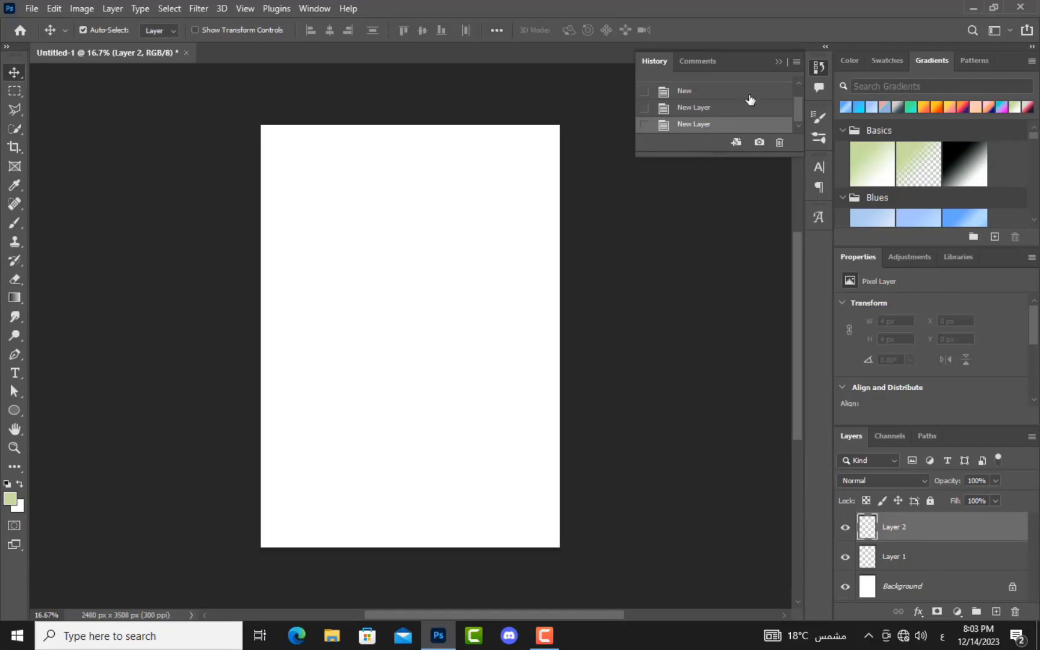
left_click(645, 110)
left_click(694, 112)
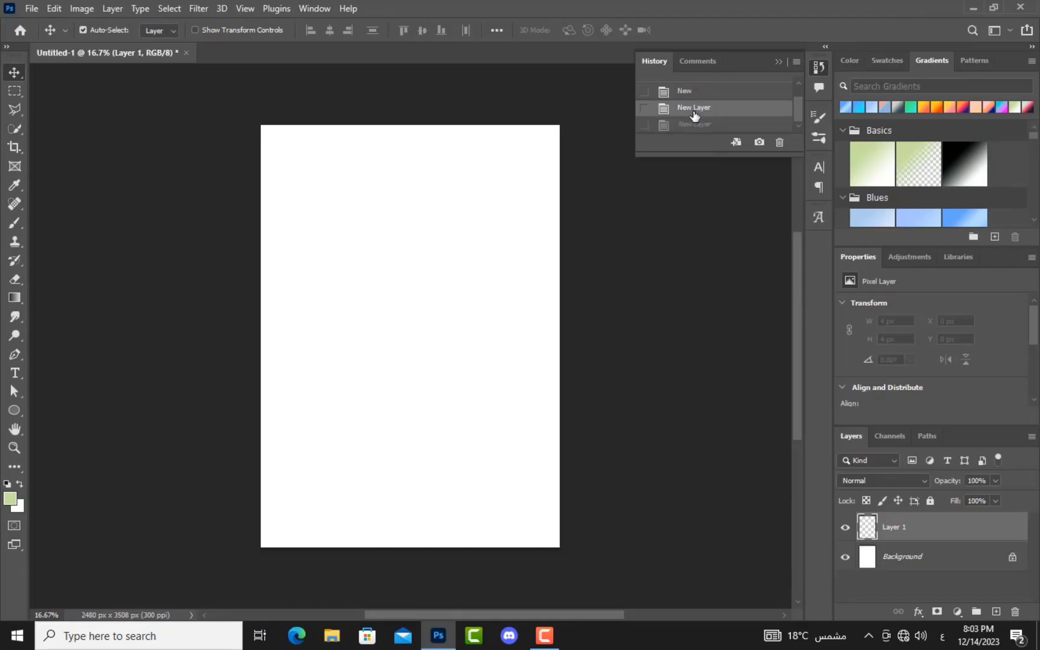
scroll(692, 114, "up", 1)
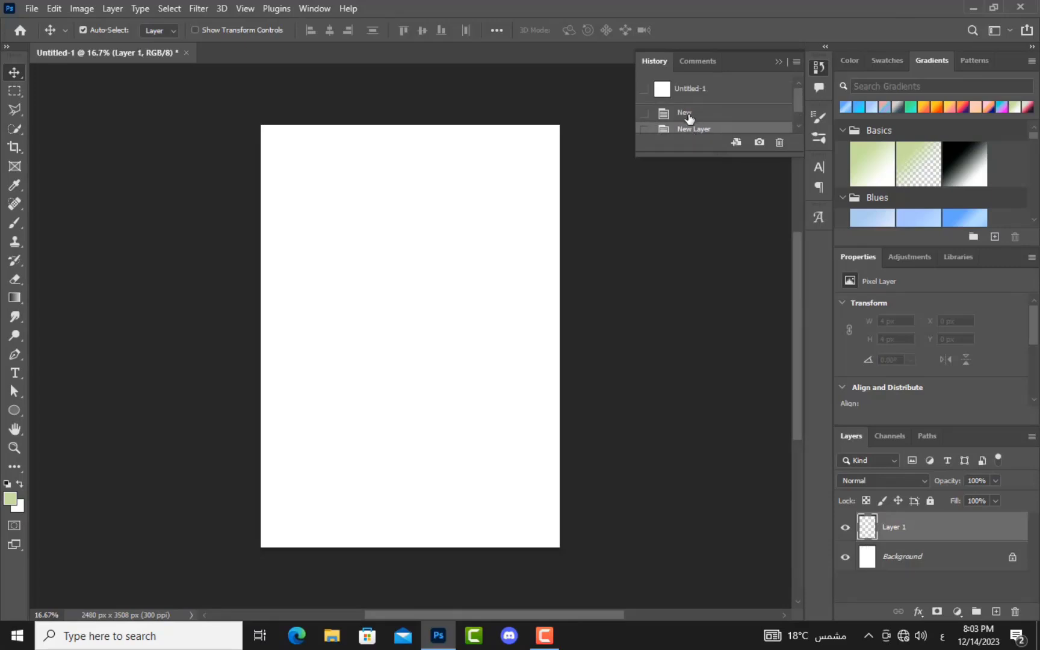
left_click(689, 115)
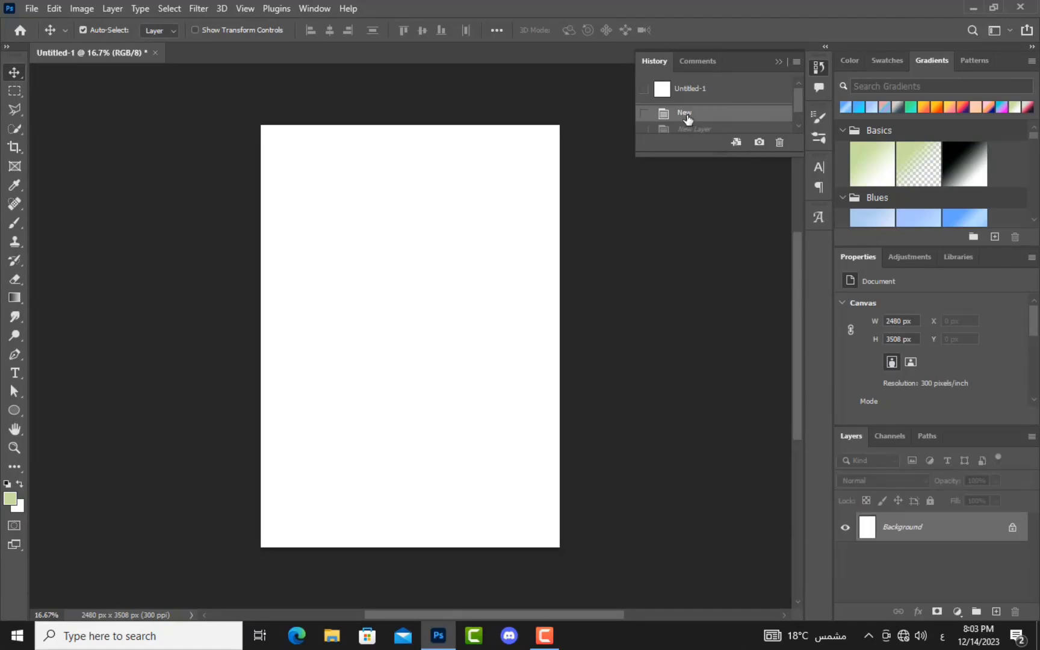
scroll(685, 118, "down", 1)
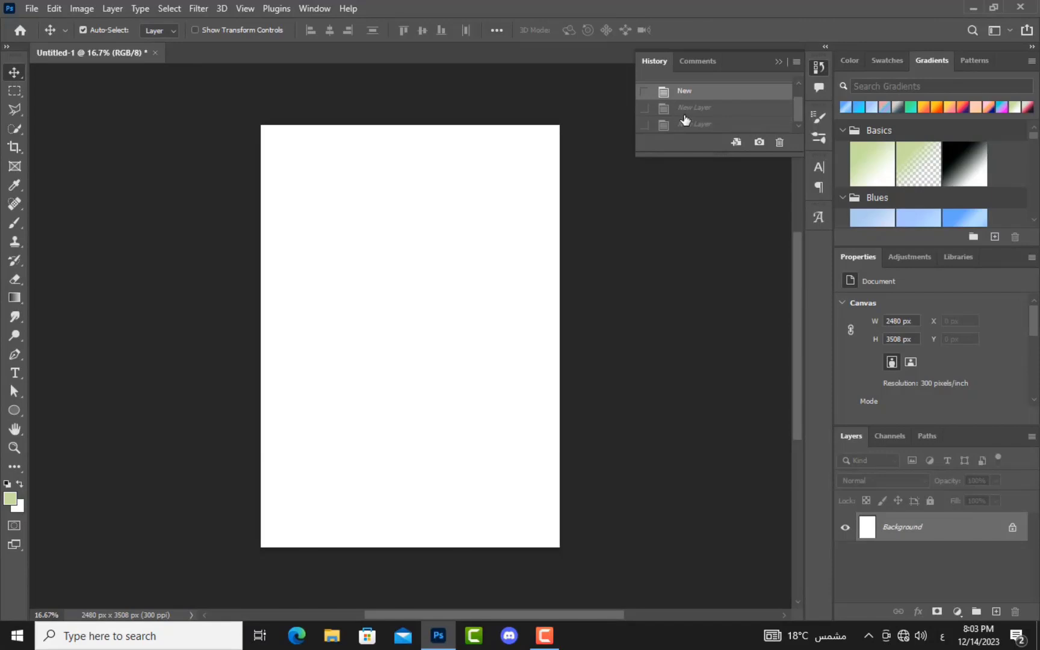
left_click(683, 125)
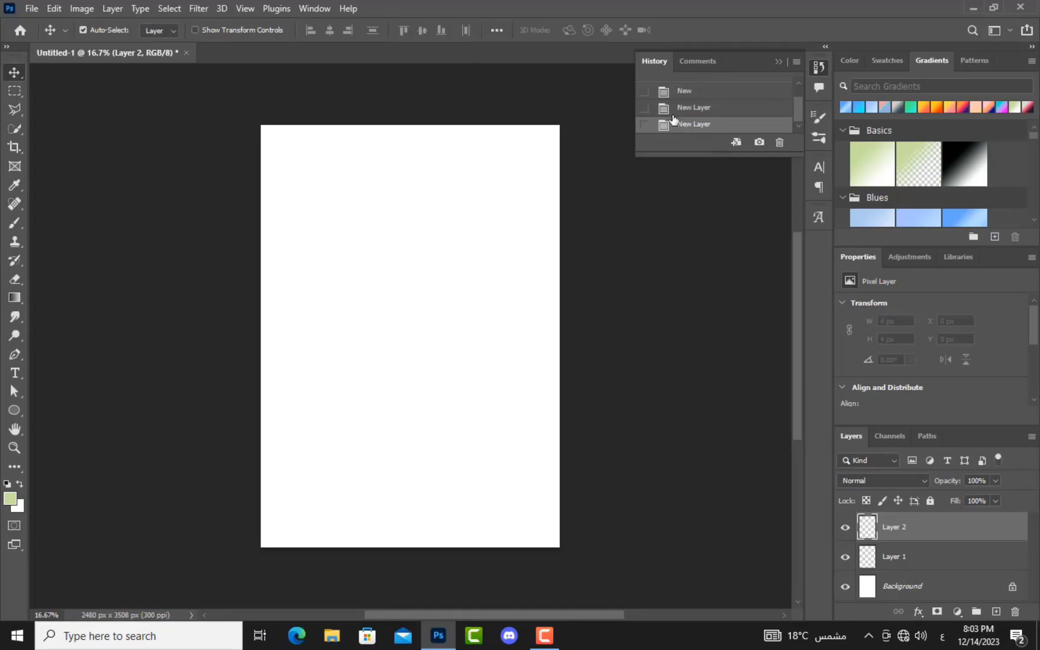
Step: Select Layer 2, undo both new layers, and turn on CMYK Proof Colors
left_click(677, 229)
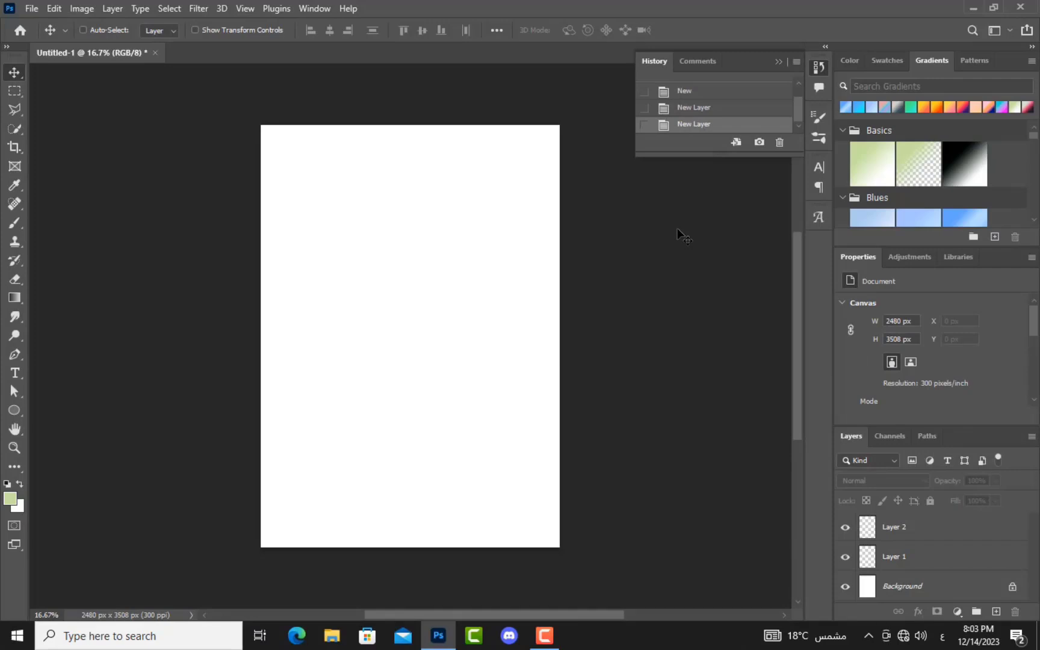
left_click(942, 529)
key("ctrl+z")
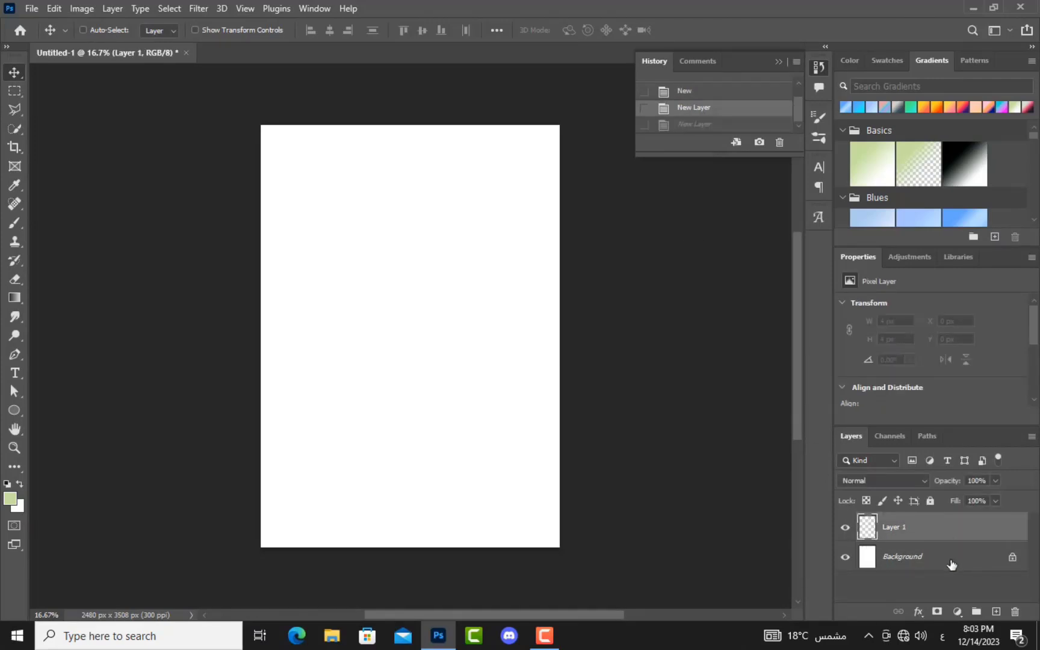
key("ctrl+z")
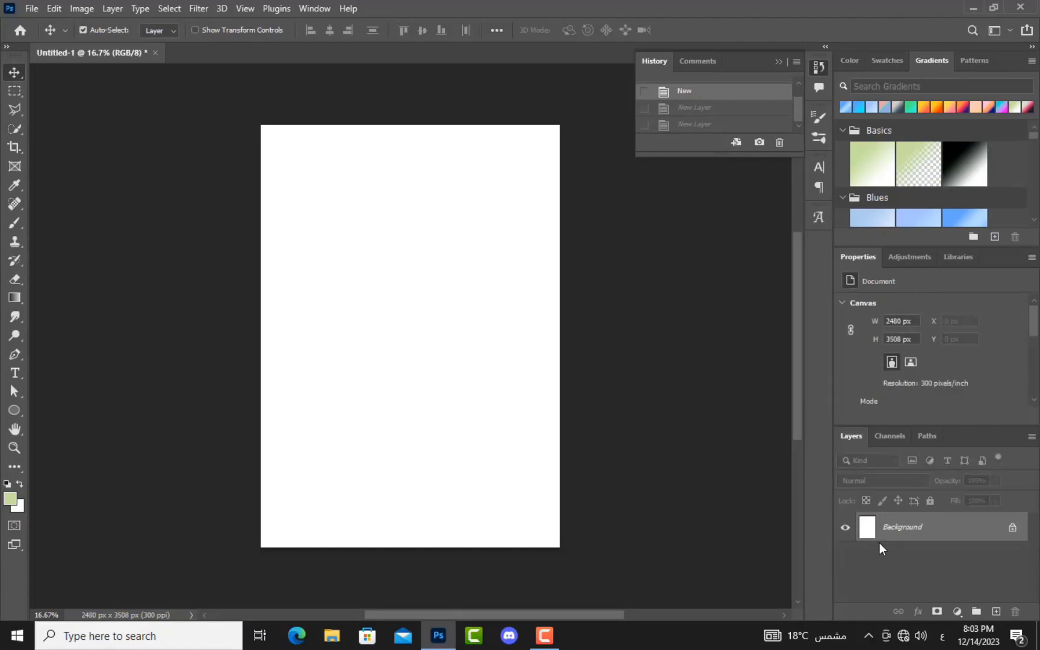
key("ctrl+y")
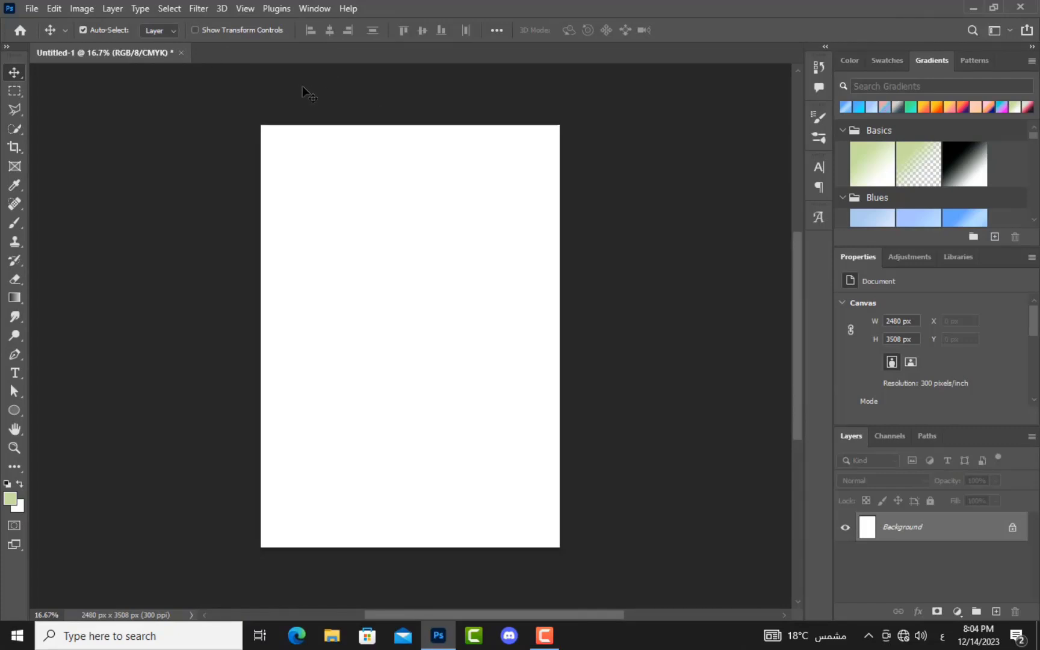
Step: Open TV room.jpg from the project folder with Ctrl+O
key("ctrl")
key("ctrl+o")
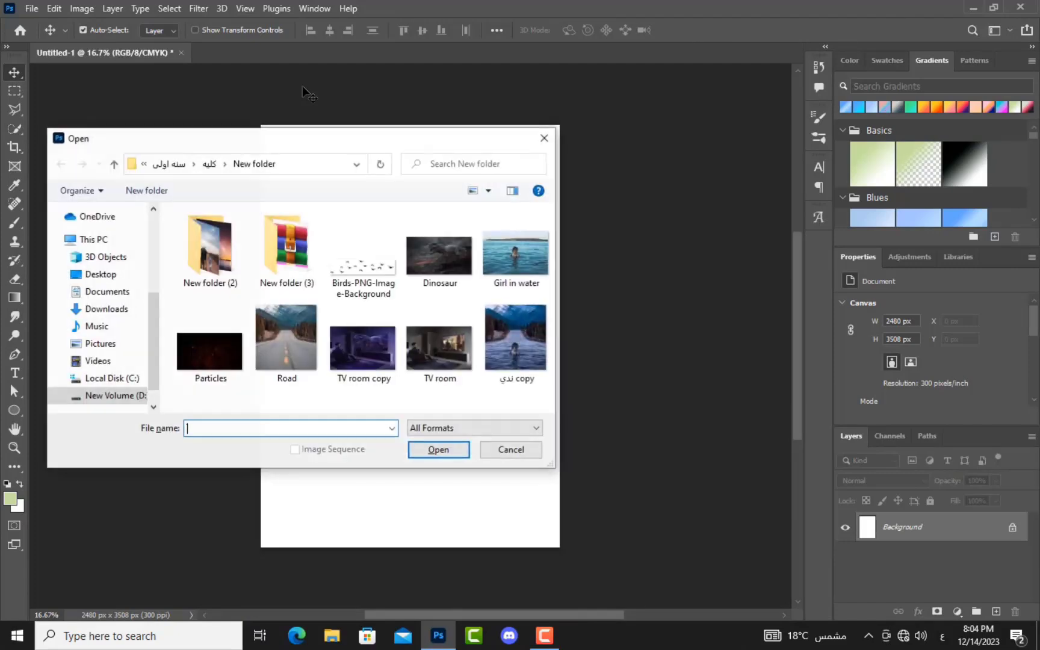
left_click(346, 349)
left_click(439, 349)
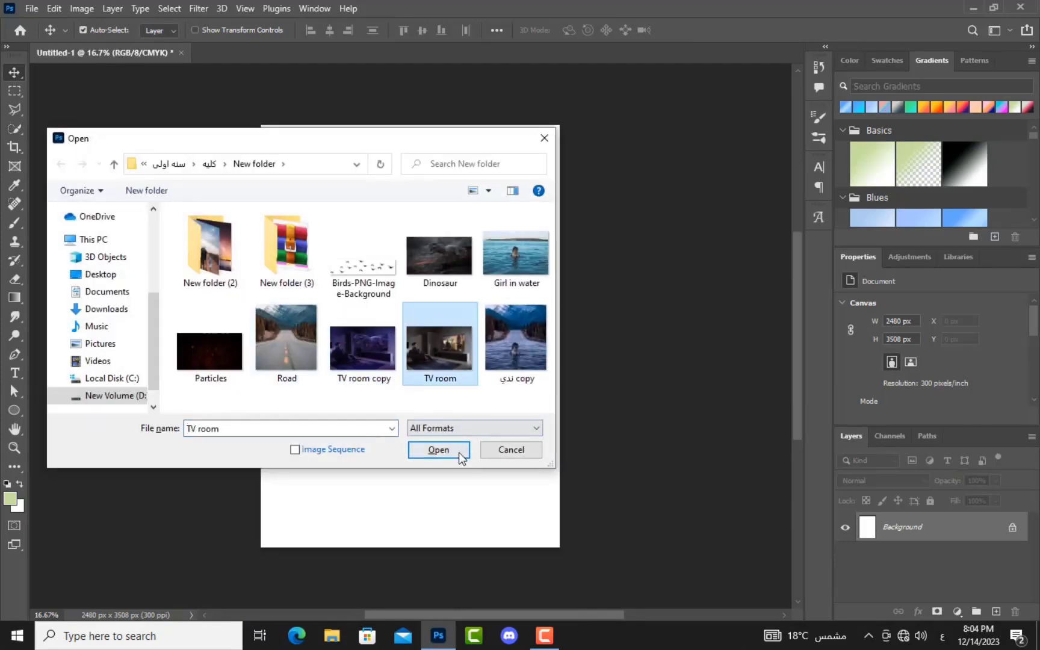
left_click(452, 450)
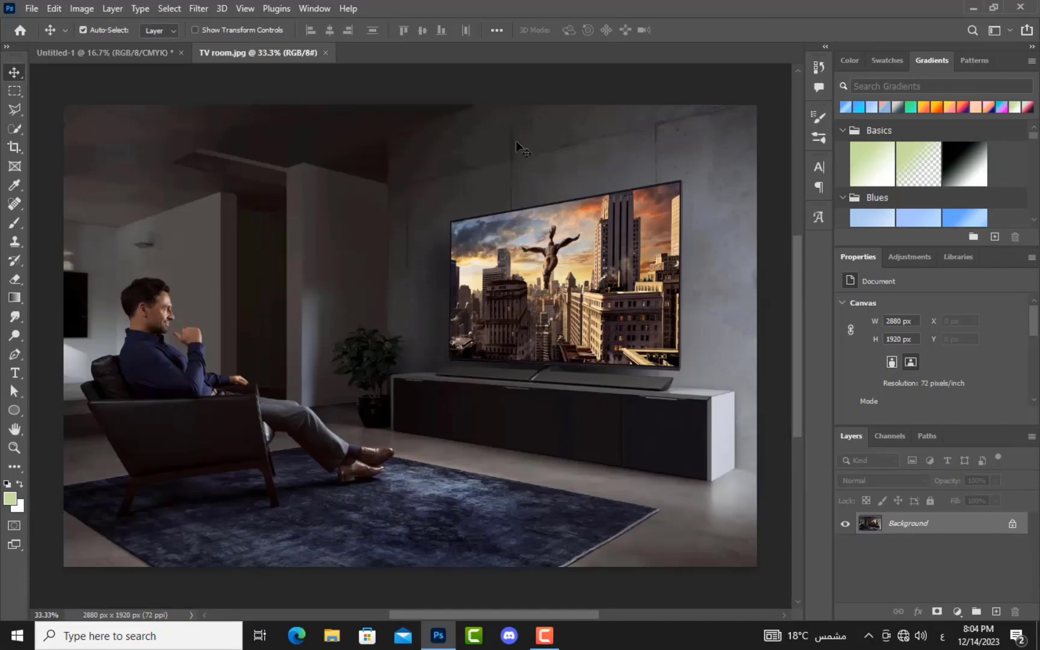
Step: Open the Road photo as a separate document
key("ctrl")
key("ctrl+o")
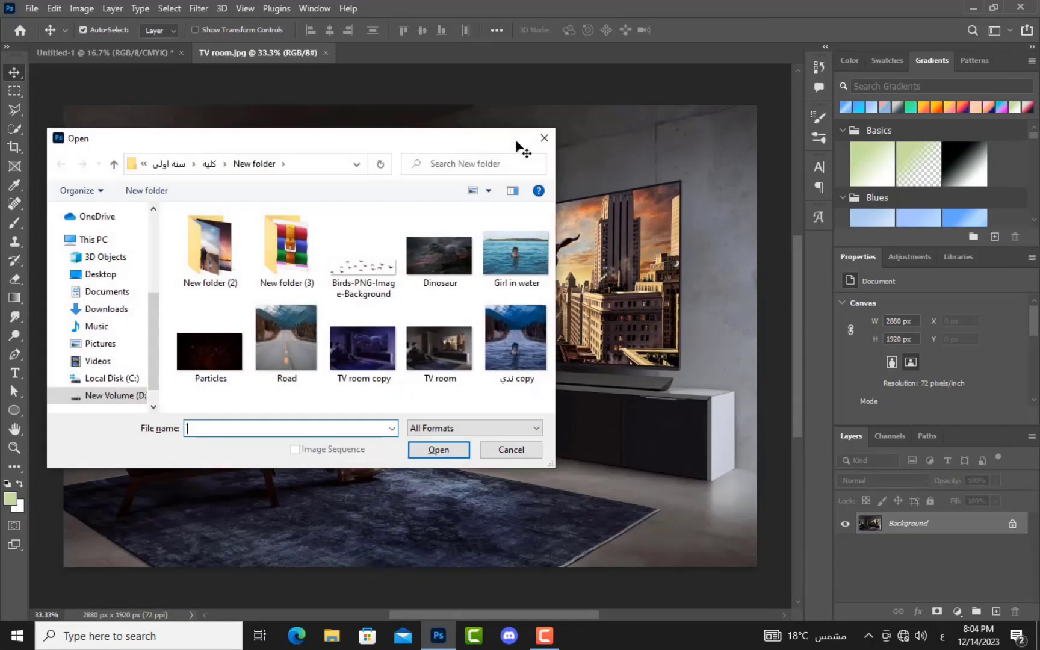
left_click(286, 340)
left_click(439, 450)
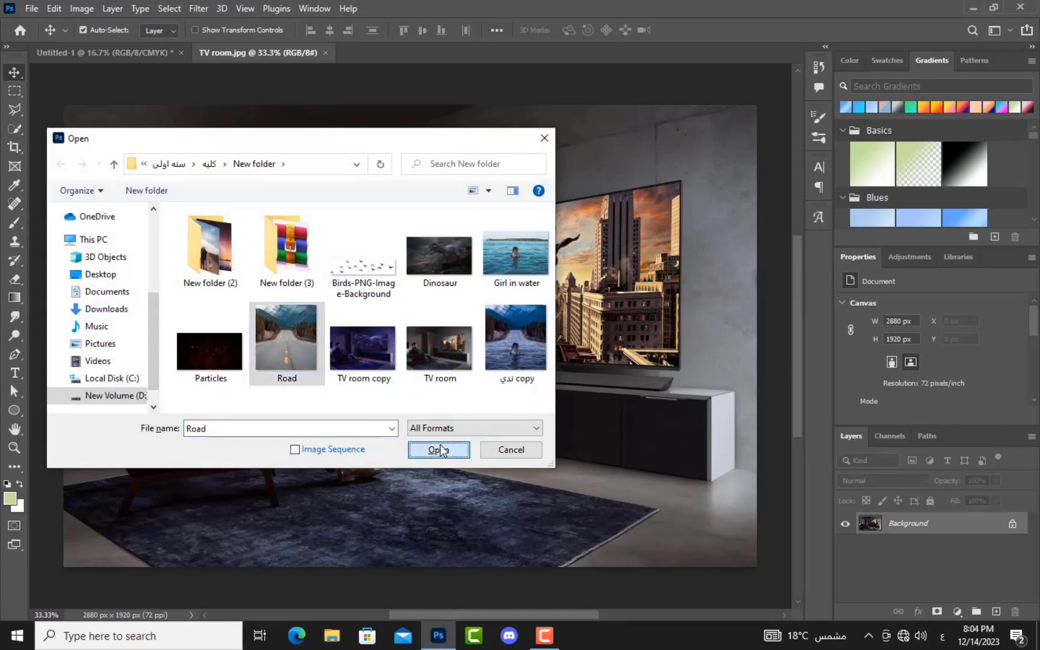
left_click_drag(400, 57, 495, 53)
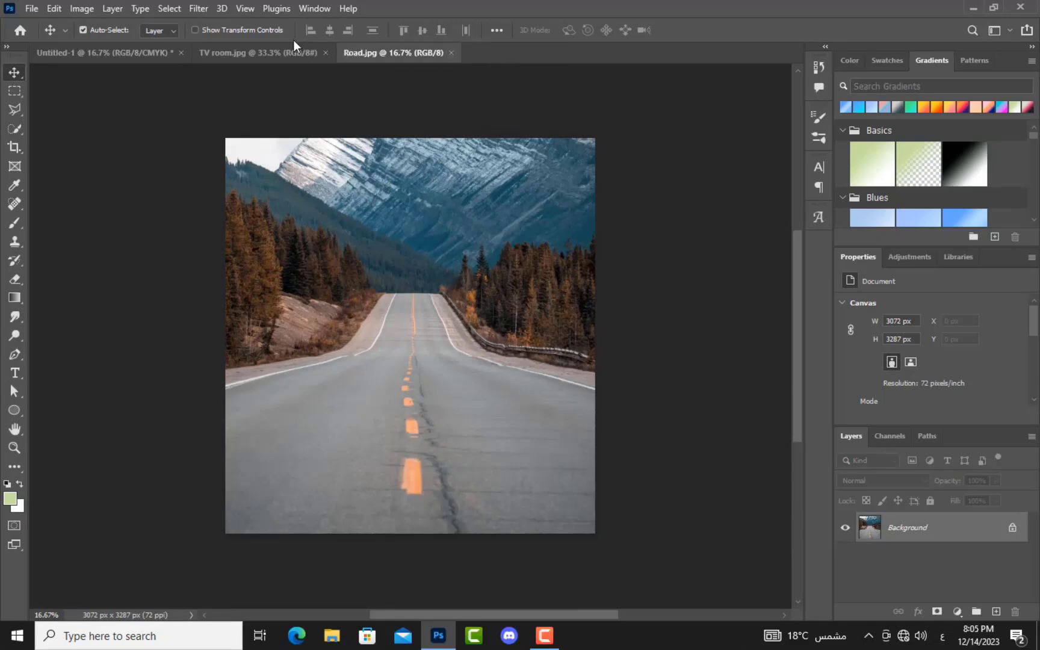
left_click(211, 52)
left_click(135, 53)
left_click(292, 52)
left_click(389, 52)
left_click(248, 54)
left_click(378, 53)
left_click_drag(798, 331, 785, 358)
mouse_move(588, 616)
left_mouse_down()
mouse_move(478, 617)
mouse_move(582, 615)
left_mouse_up()
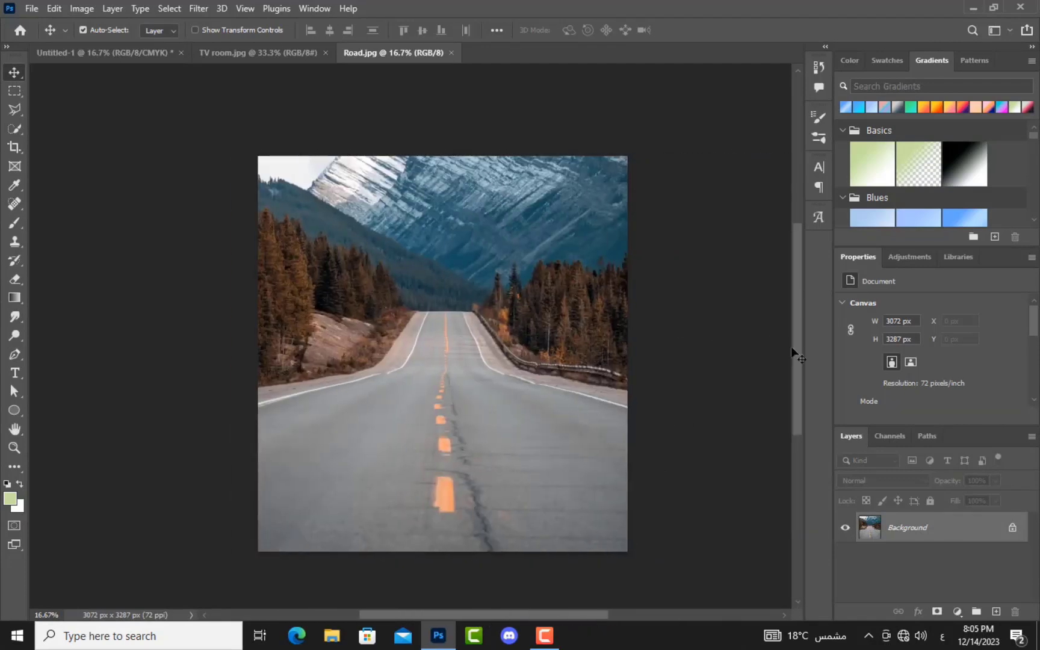
left_click_drag(798, 360, 805, 410)
mouse_move(531, 616)
left_mouse_down()
mouse_move(580, 620)
mouse_move(500, 619)
mouse_move(546, 614)
left_mouse_up()
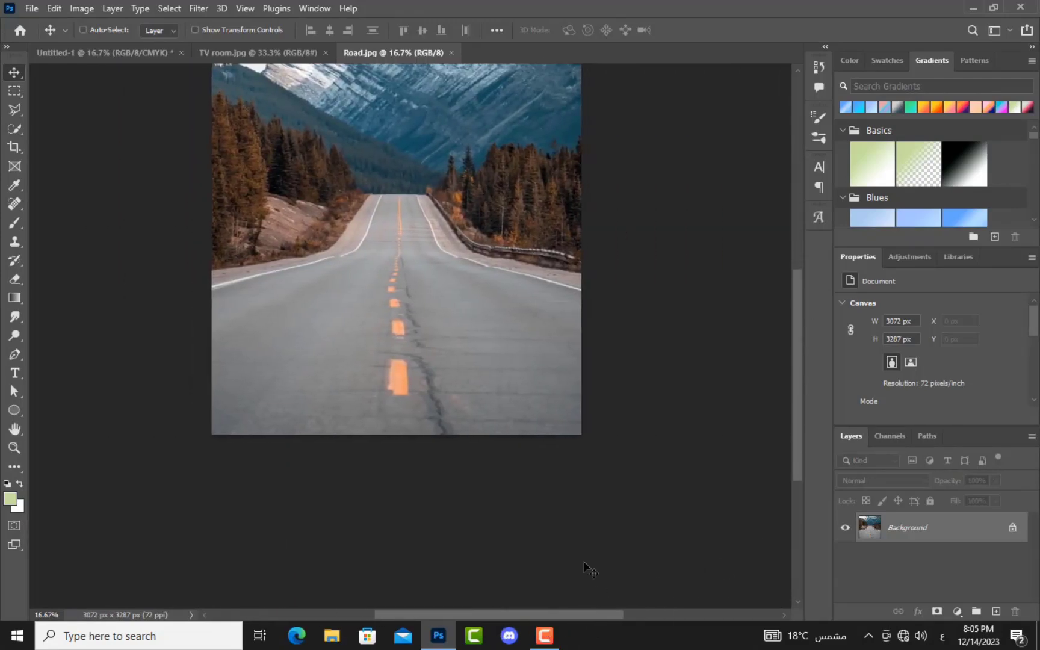
key("ctrl+plus")
left_click_drag(800, 446, 802, 367)
mouse_move(513, 614)
left_mouse_down()
mouse_move(478, 612)
mouse_move(508, 610)
left_mouse_up()
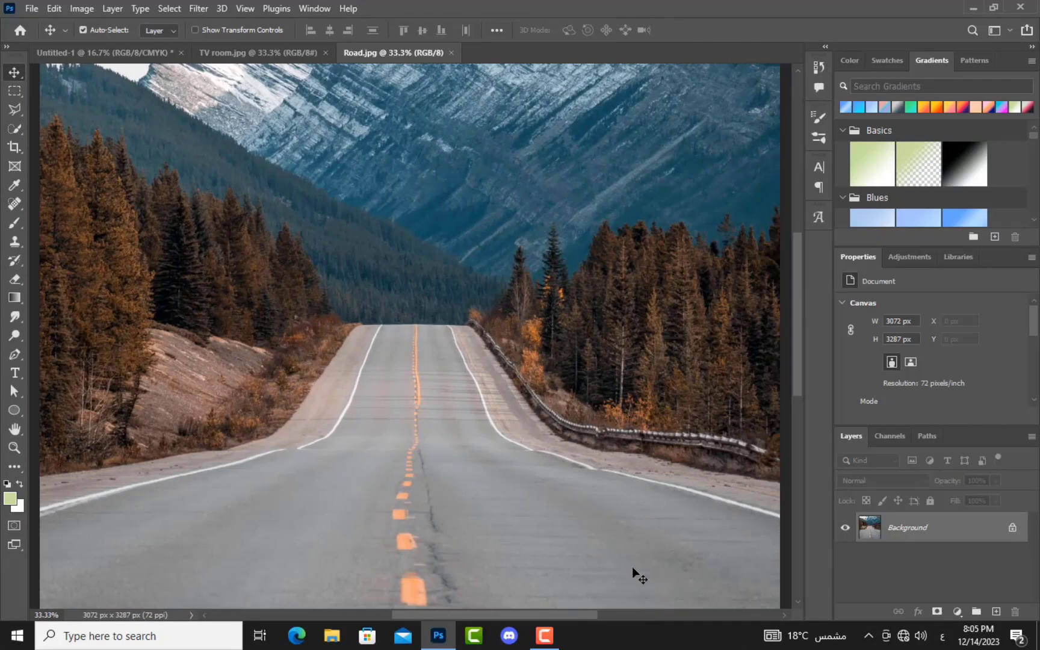
key("ctrl+0")
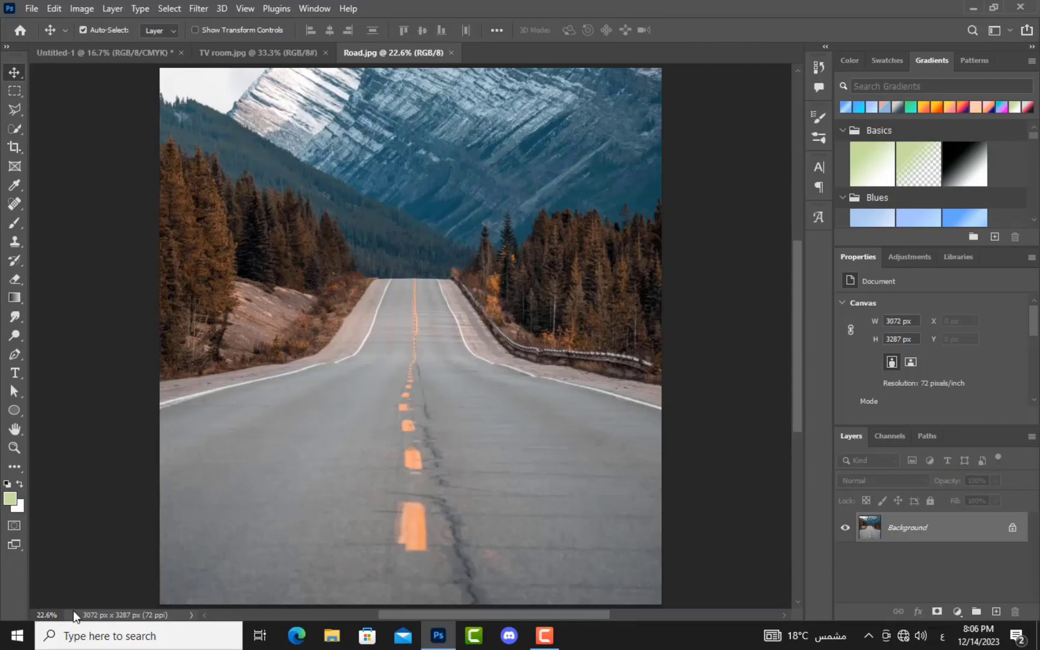
key("ctrl+plus")
key("ctrl+plus")
key("ctrl+plus")
key("ctrl+plus")
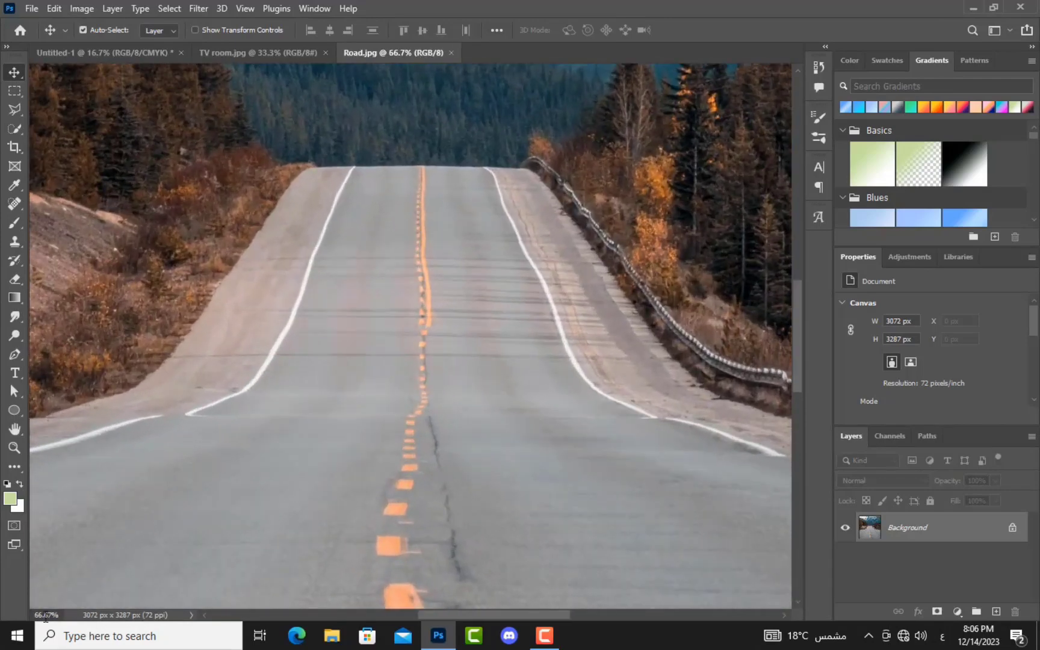
left_click(45, 614)
type("88")
key("Return")
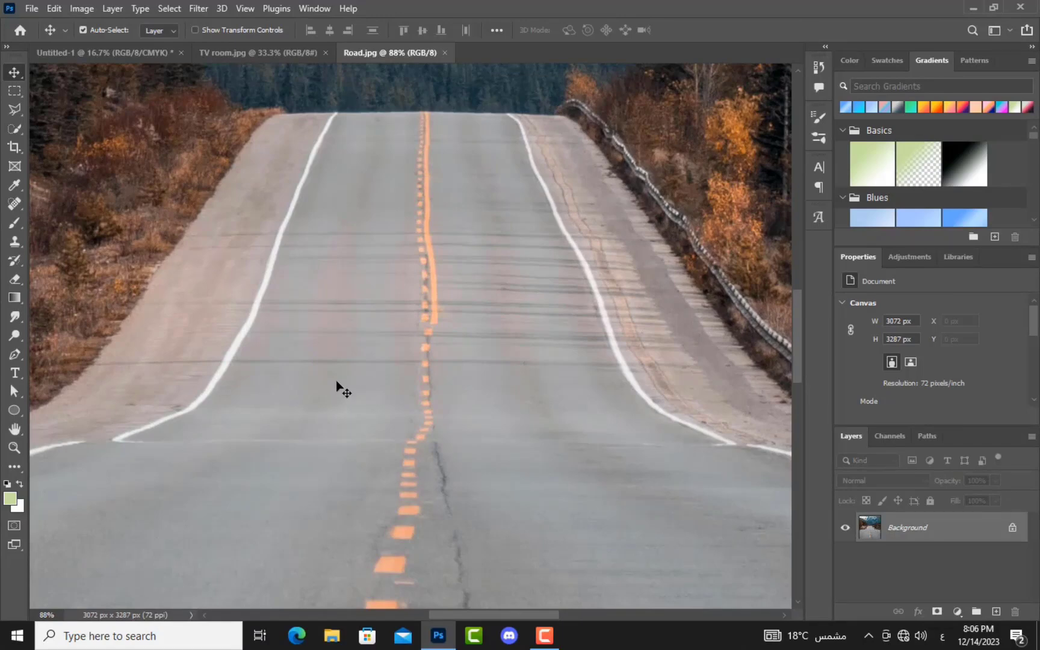
key("ctrl+plus")
key("ctrl+plus")
key("ctrl+plus")
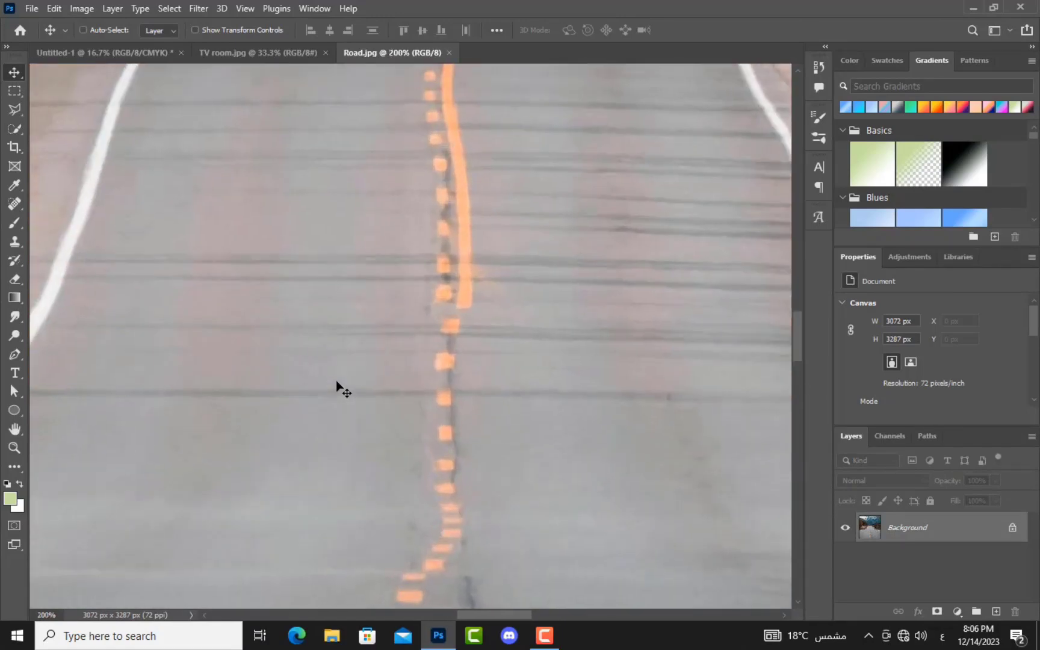
key("ctrl")
key("ctrl+minus")
key("ctrl+minus")
key("ctrl+minus")
key("ctrl+minus")
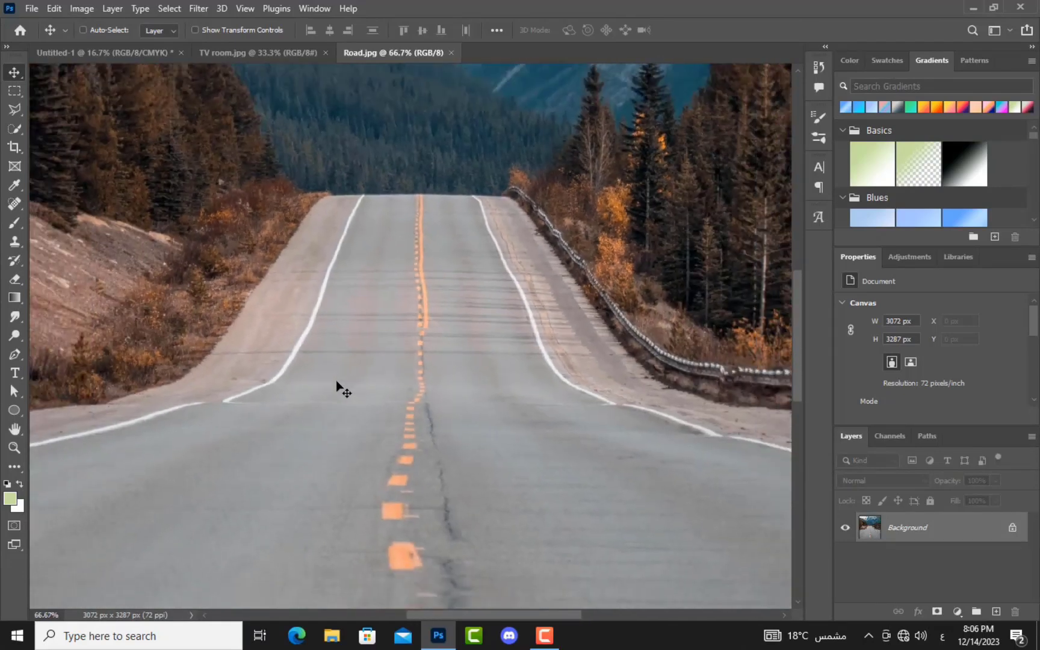
key("ctrl+minus")
key("ctrl+minus")
key("ctrl+minus")
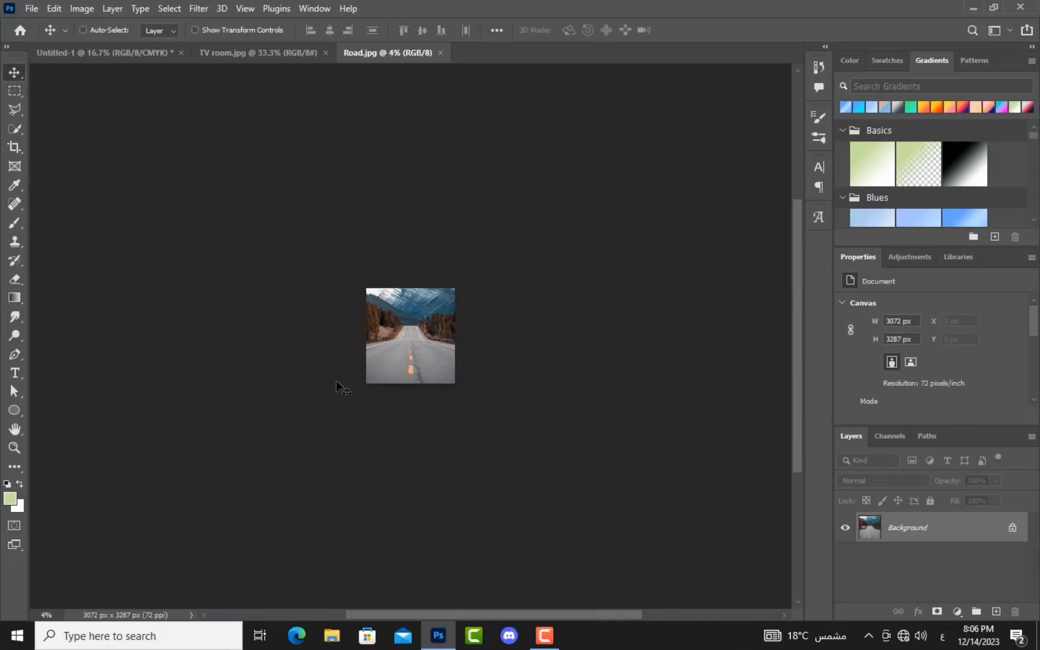
key("ctrl+plus")
key("ctrl+plus")
key("ctrl+plus")
key("ctrl+plus")
key("ctrl+plus")
key("ctrl+plus")
key("ctrl+plus")
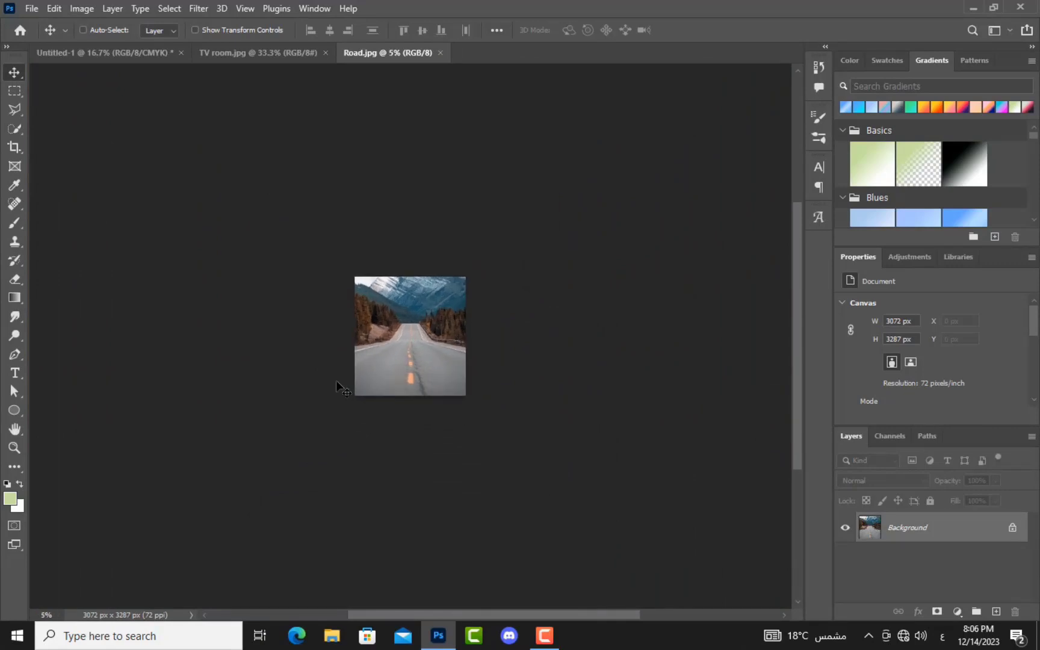
key("ctrl+plus")
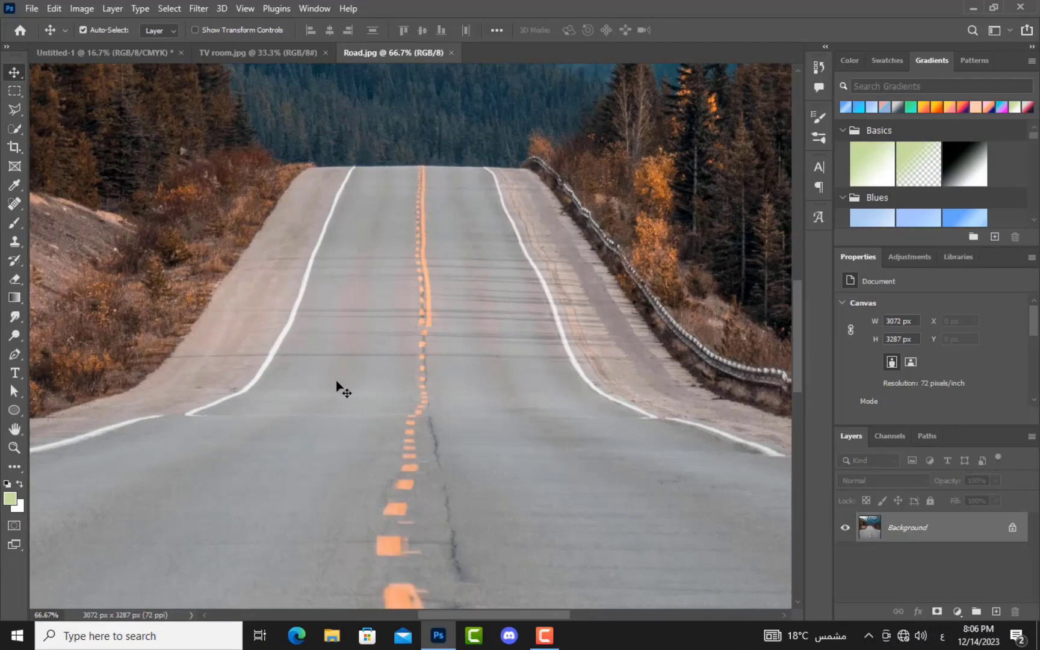
key("ctrl+0")
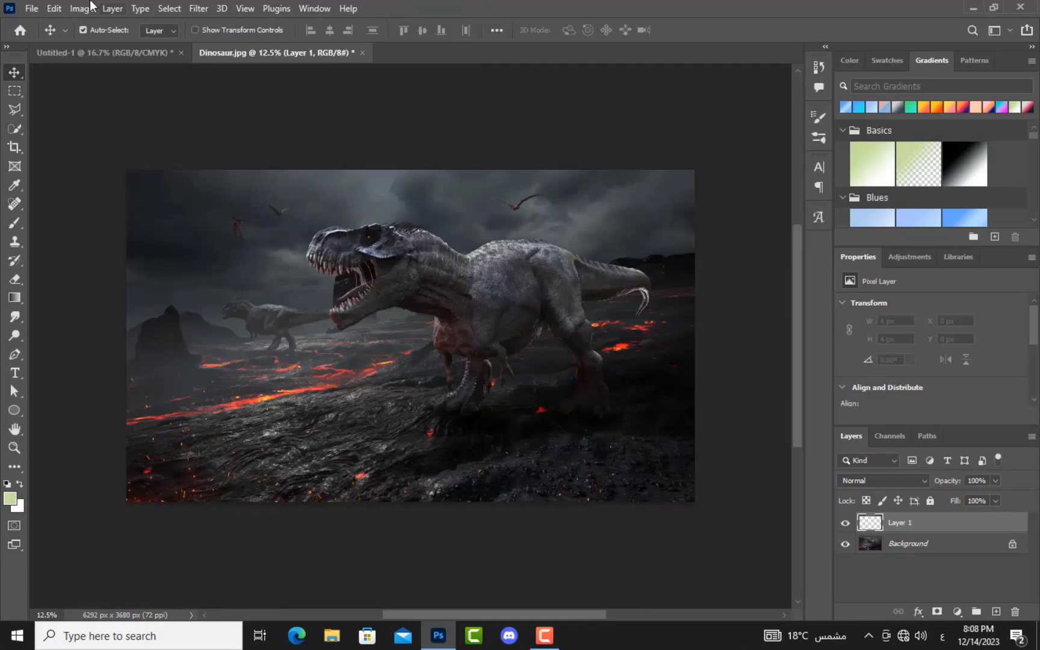
Step: Open the File menu while Dinosaur.jpg is the active document
left_click(31, 10)
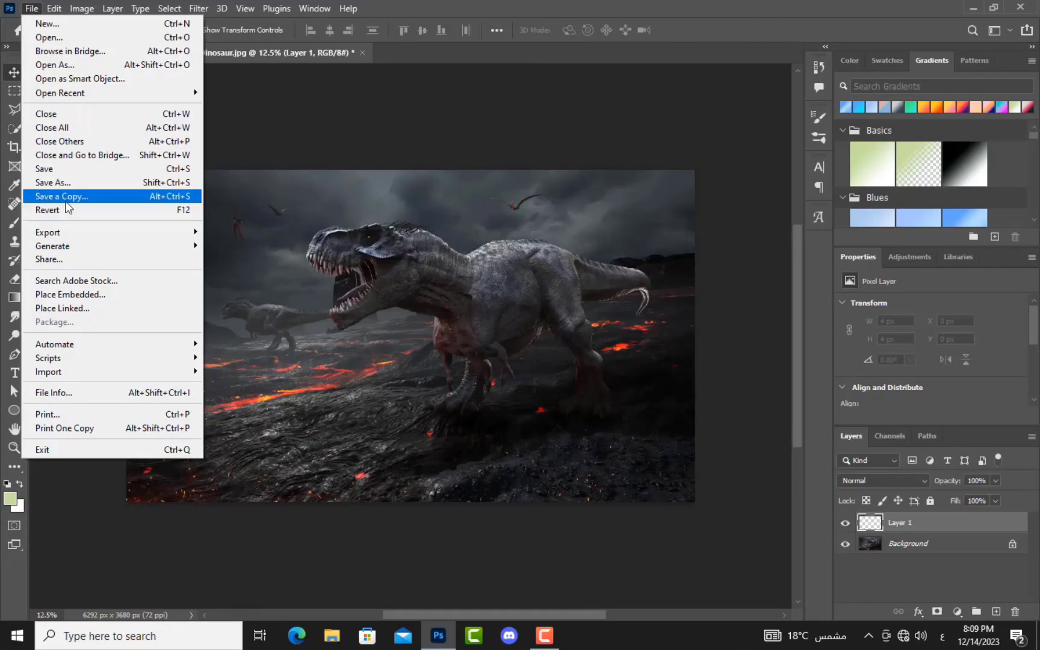
Step: Open Save As for Dinosaur.jpg, review the format list, keep Photoshop PSD, and cancel
left_click(86, 169)
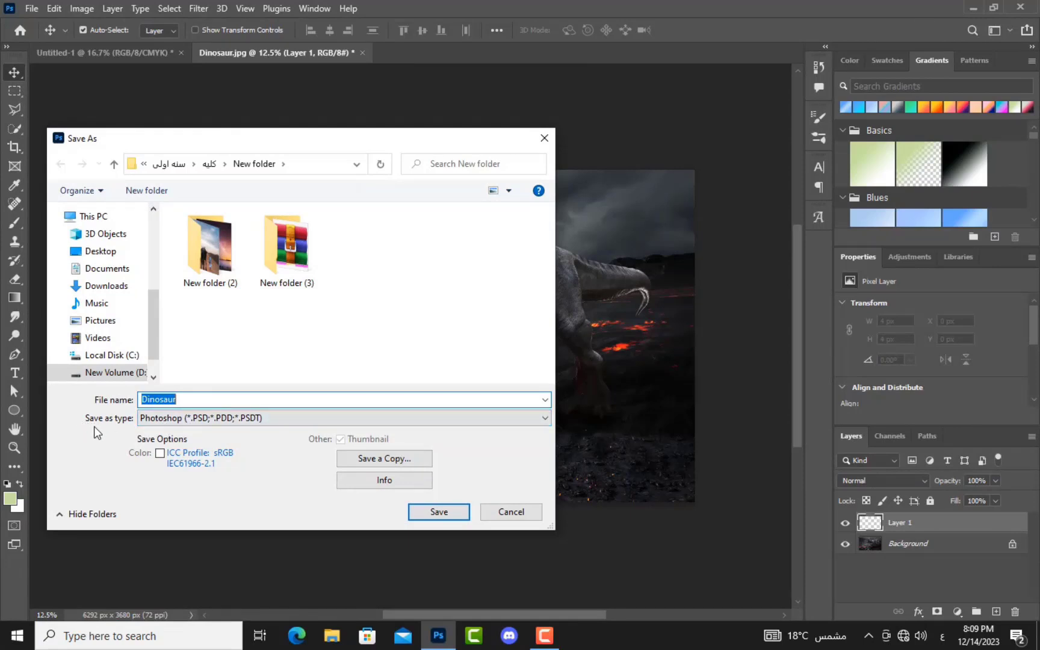
left_click(270, 421)
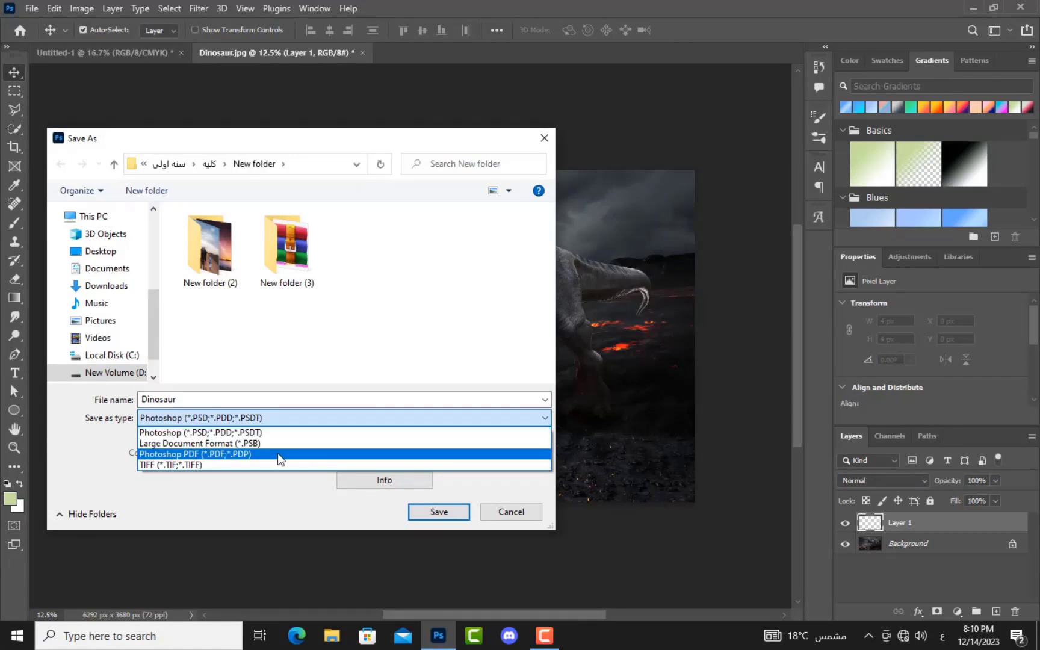
left_click(278, 431)
left_click(508, 511)
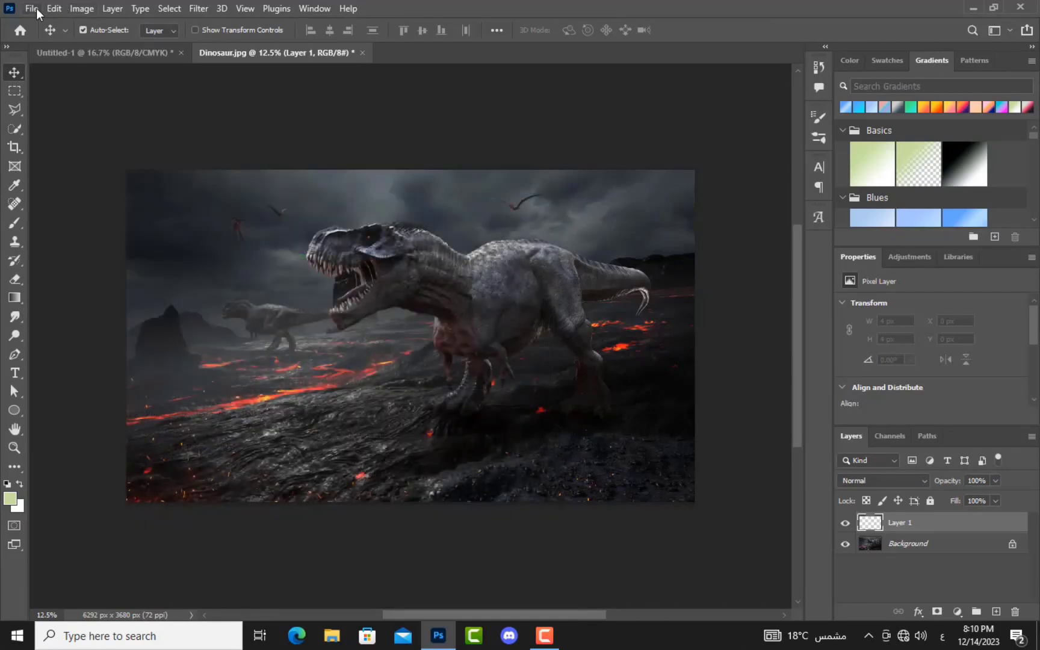
Step: Repeat Save As keeping Photoshop format, cancel again, then dismiss the File menu
left_click(35, 8)
left_click(85, 183)
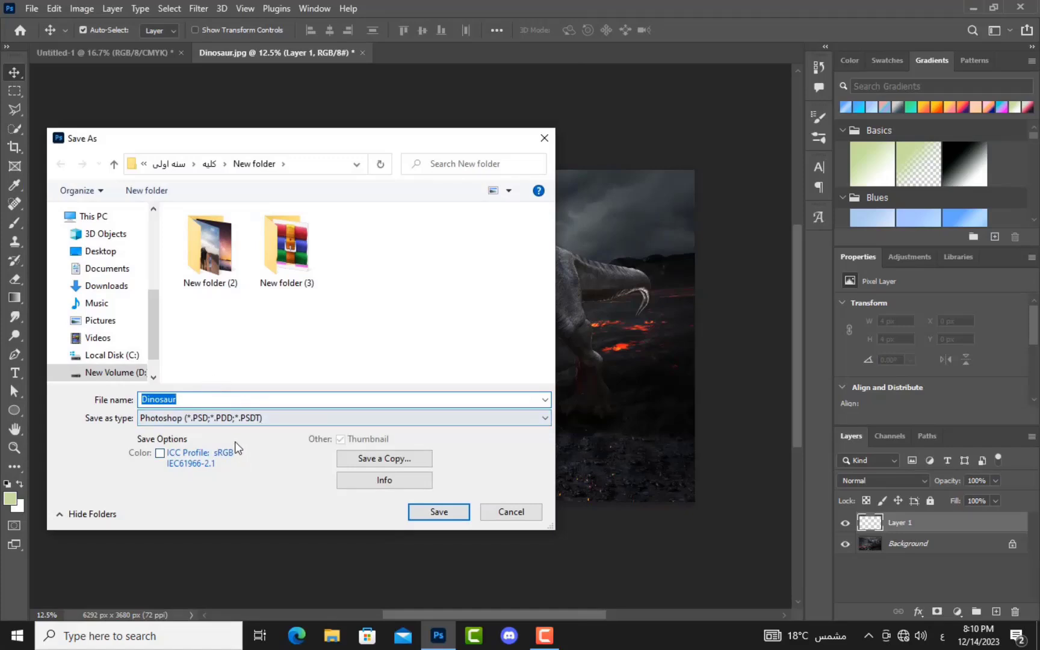
left_click(208, 419)
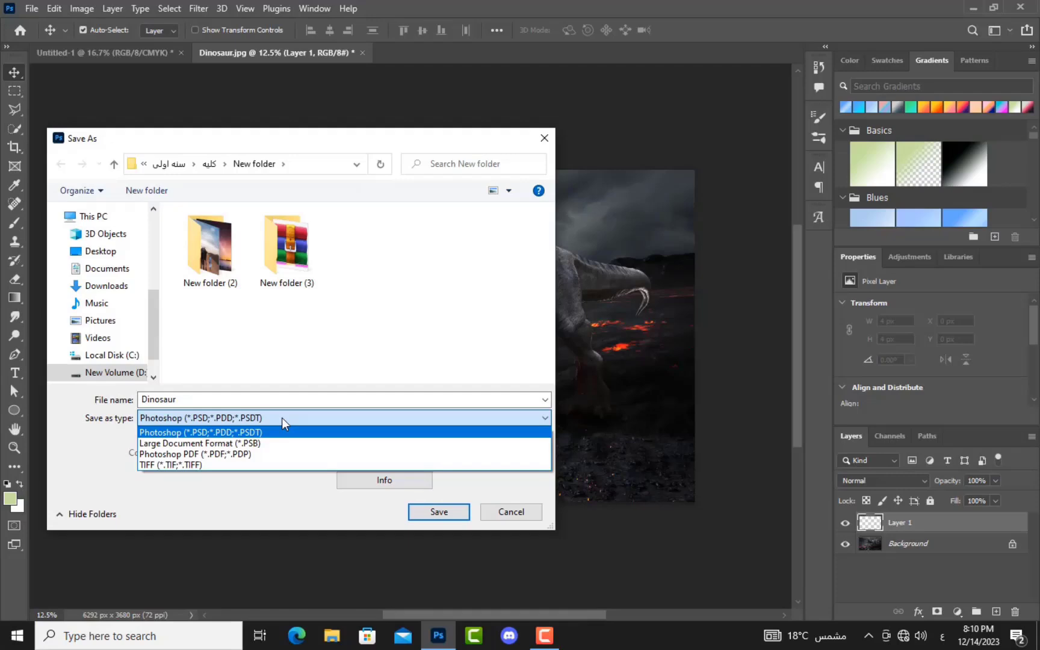
left_click(521, 514)
left_click(521, 513)
left_click(30, 8)
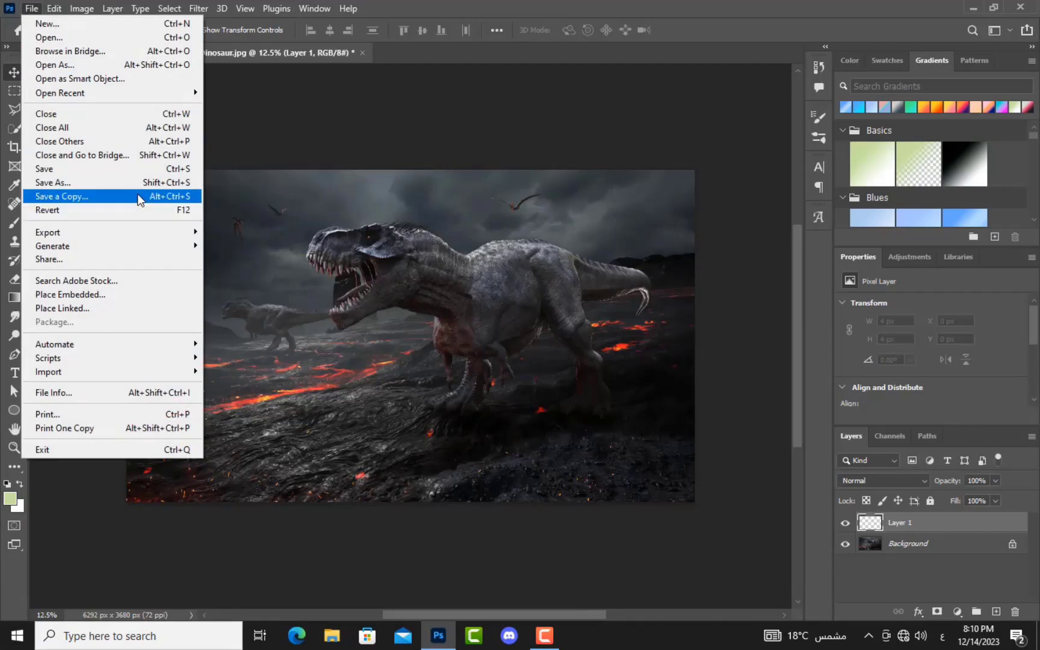
left_click(357, 214)
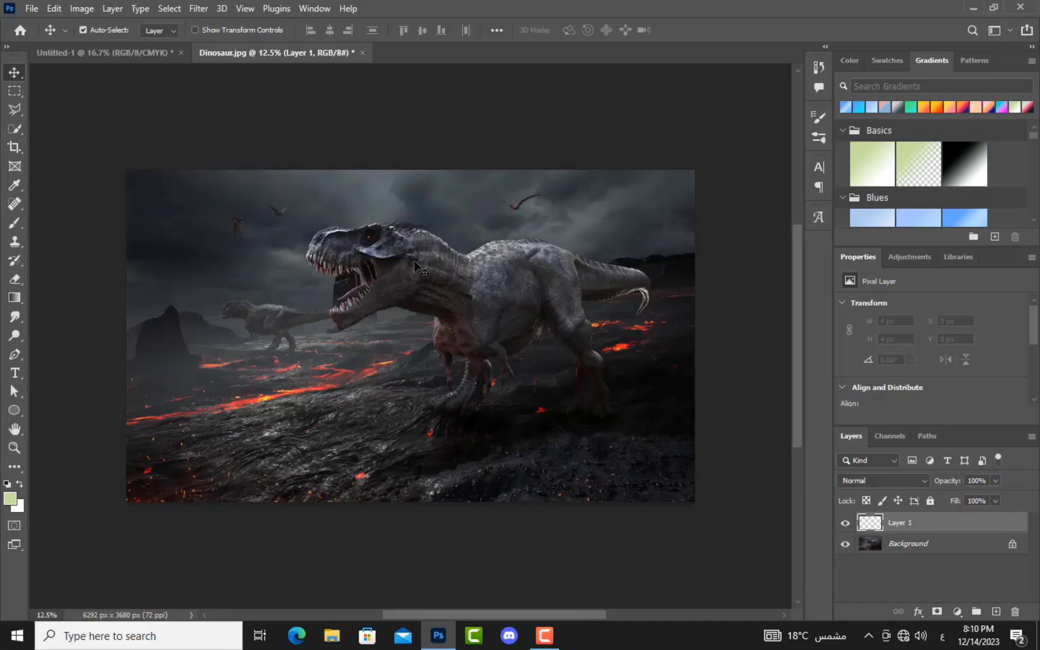
Step: Open the Dinosaur, TV room, TV room copy, Girl in water and Particles images together
key("ctrl+o")
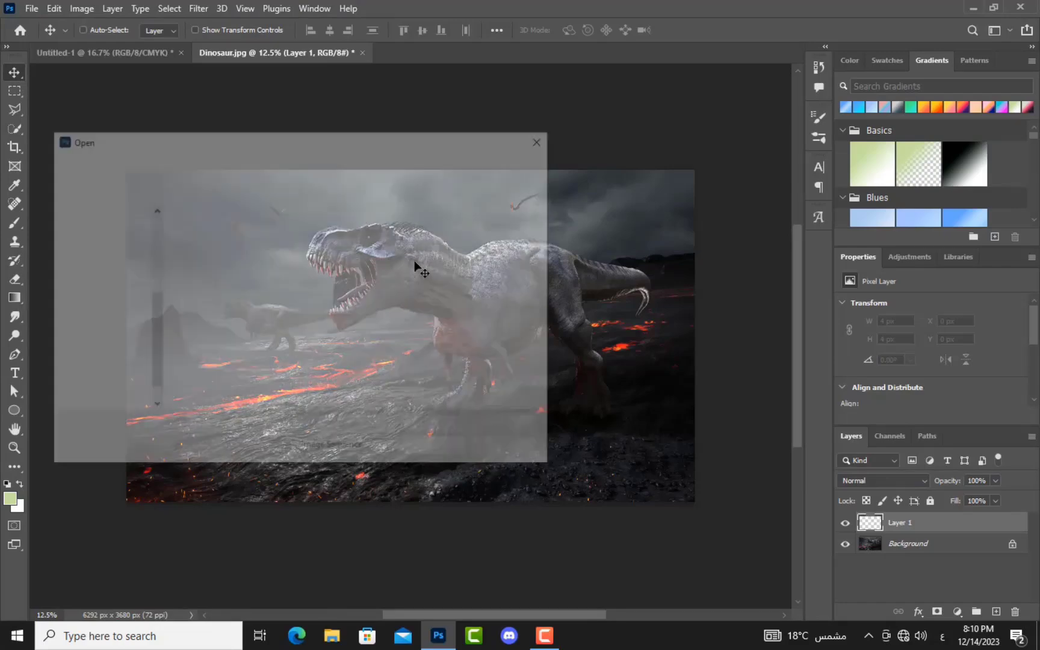
left_click(428, 258)
left_click(451, 314)
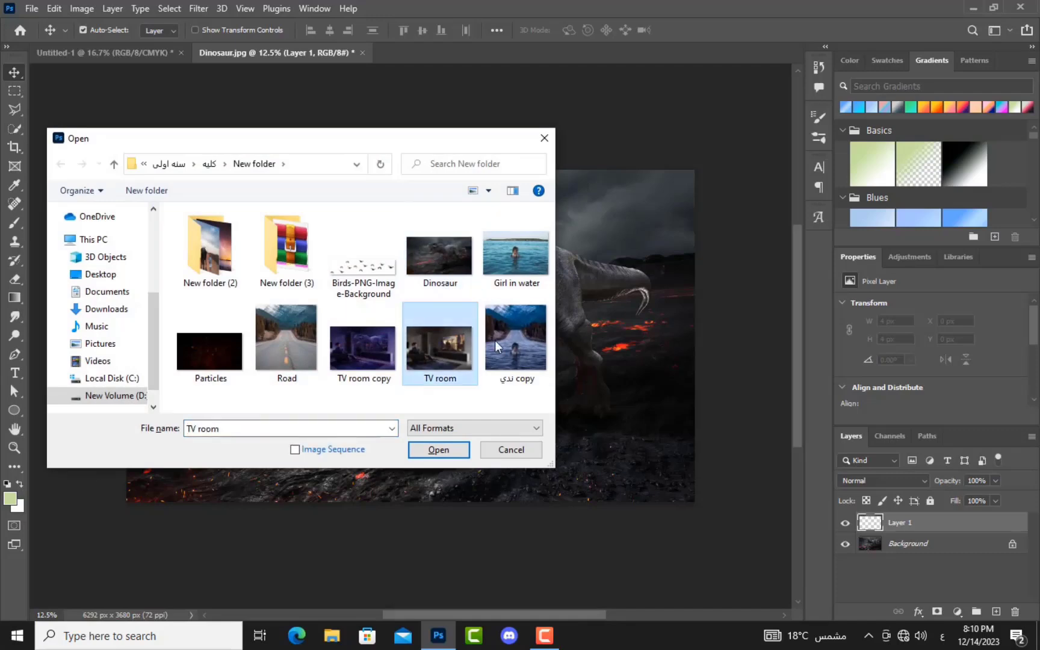
left_click(523, 341, "ctrl")
left_click(493, 286, "ctrl")
left_click(209, 349, "ctrl")
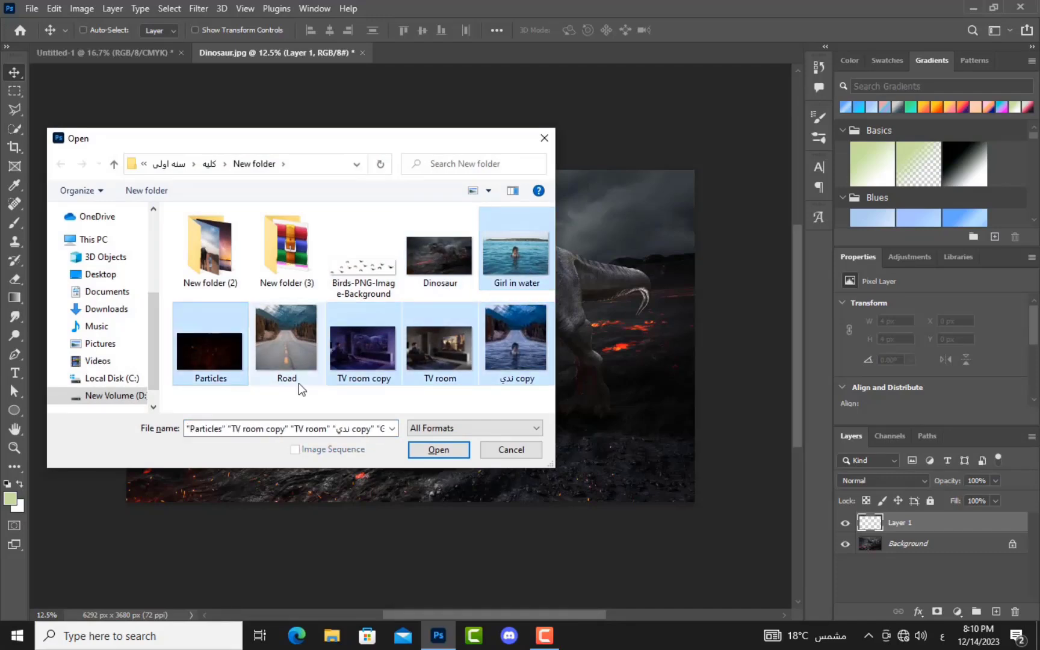
left_click(439, 450)
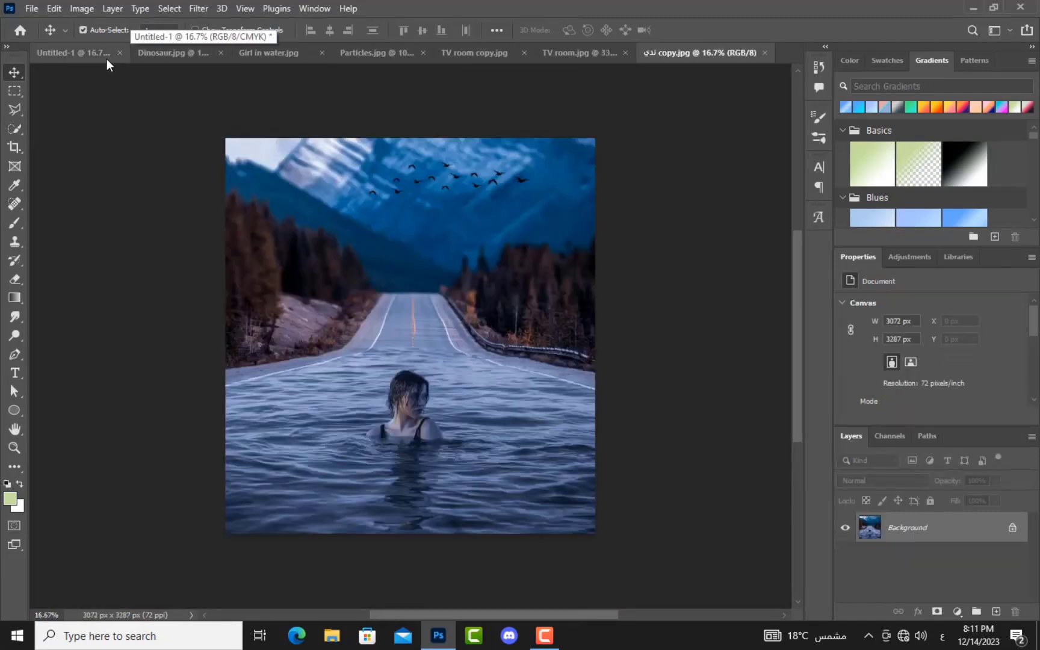
Step: Close Untitled-1 without saving, then close Girl in water.jpg
left_click(121, 53)
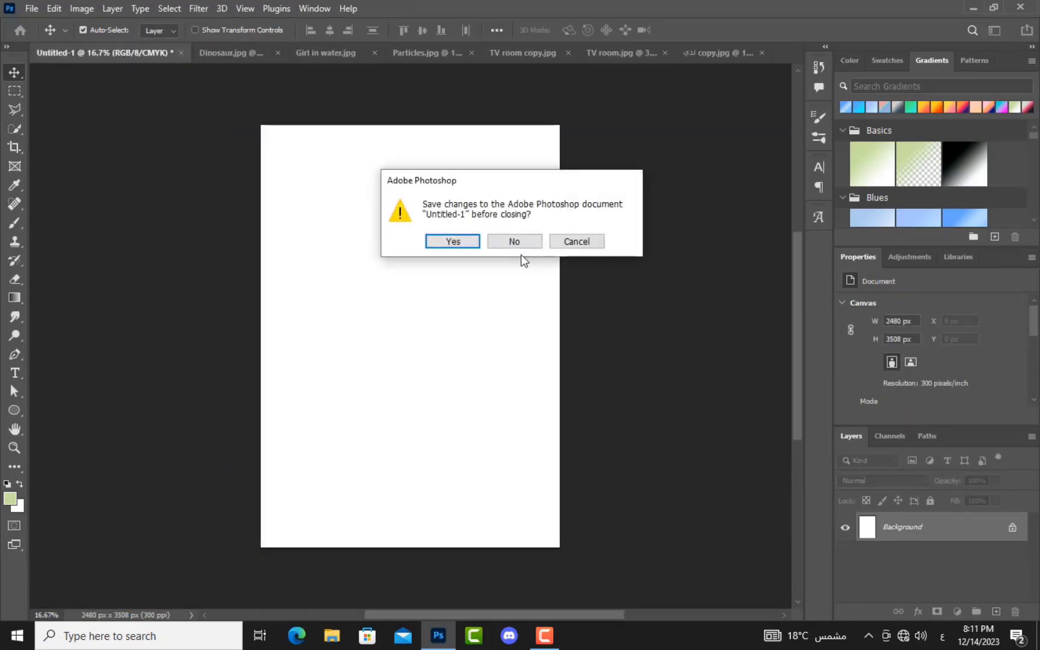
left_click(520, 245)
left_click(243, 60)
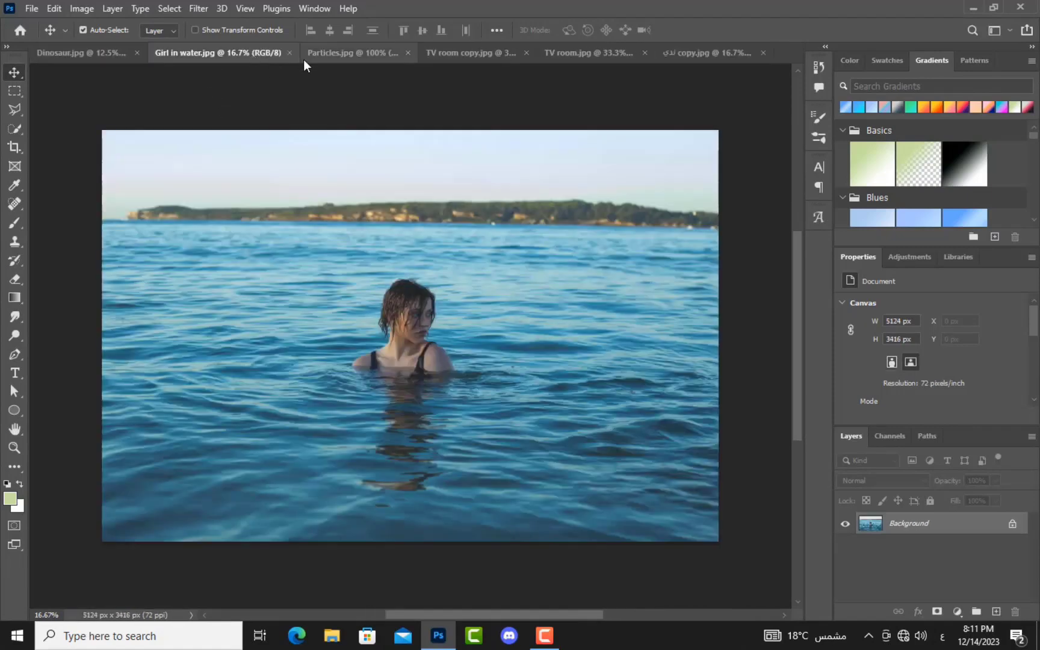
left_click(292, 56)
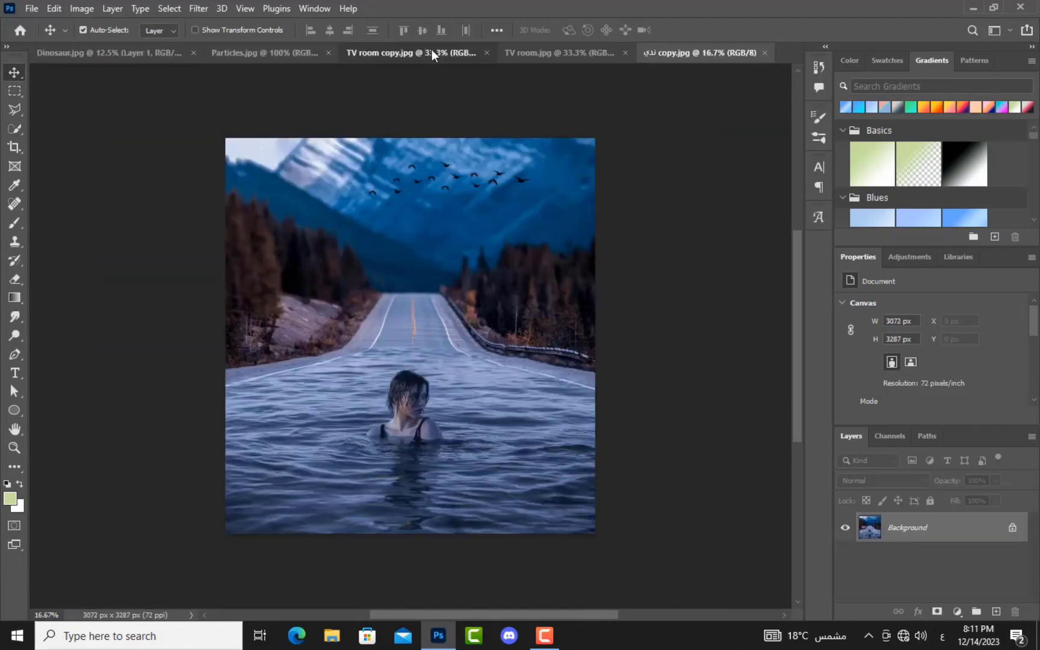
Step: Cycle through the TV room, TV room copy and Particles tabs, ending on TV room copy
left_click(431, 52)
left_click(521, 54)
left_click(381, 48)
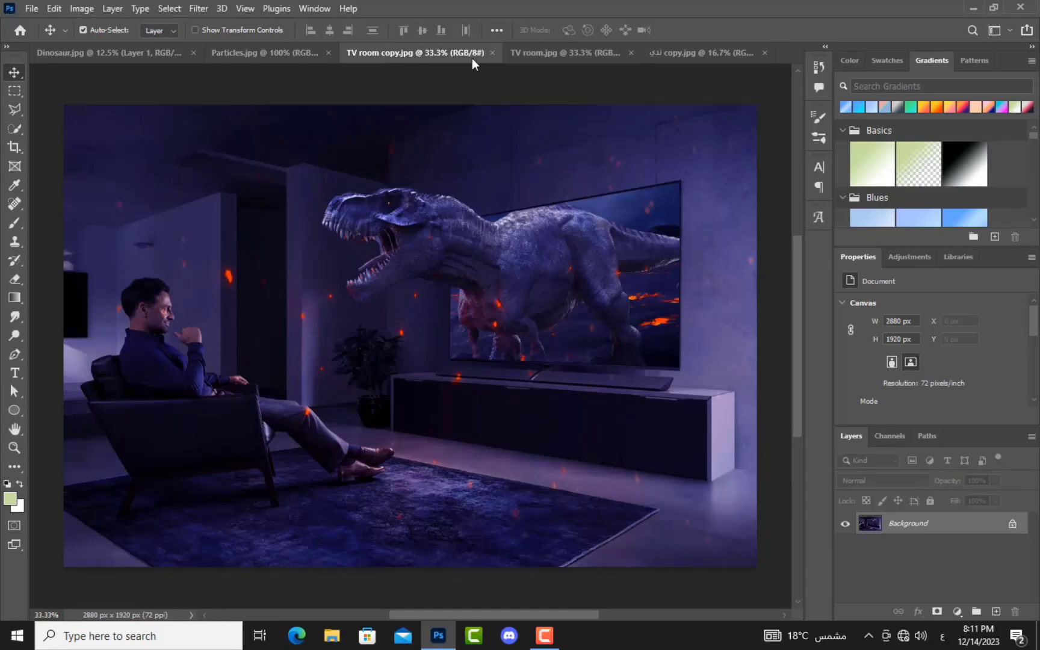
left_click(278, 58)
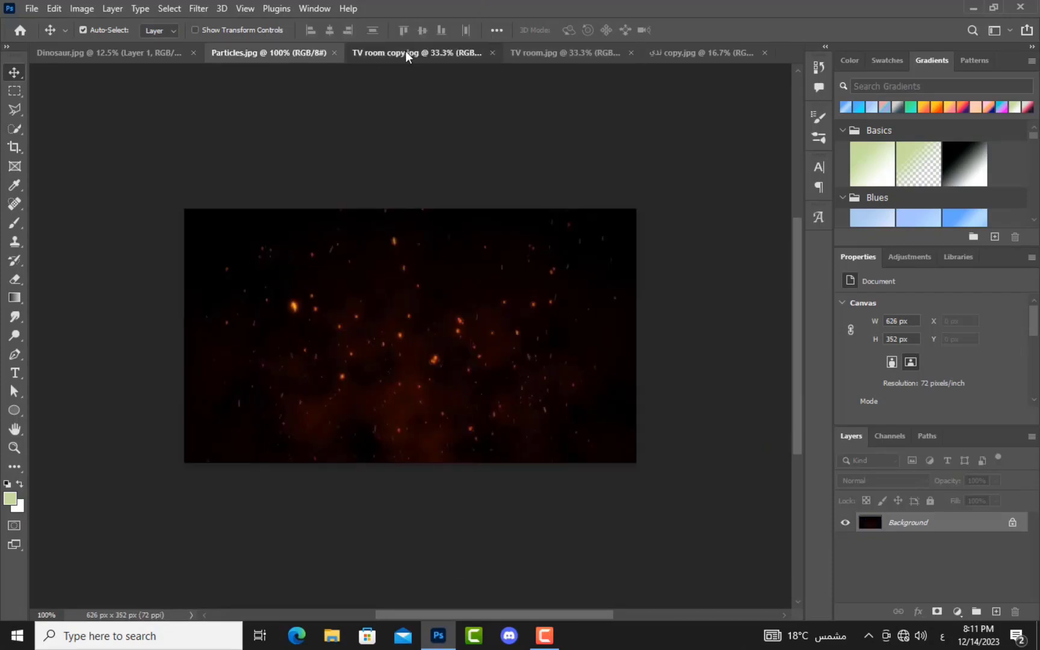
left_click(402, 53)
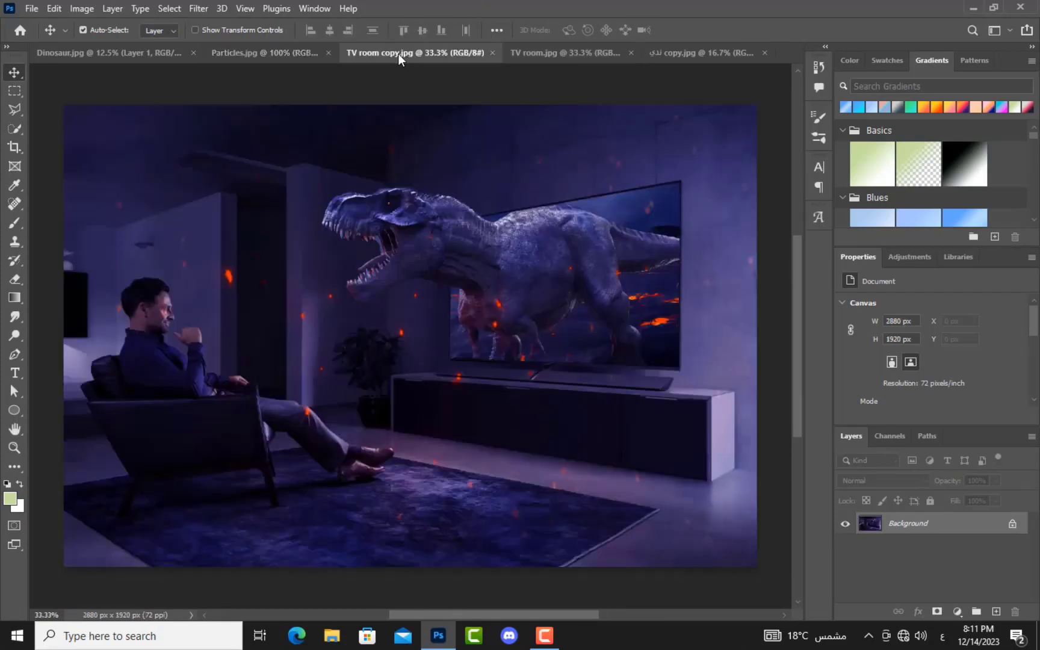
Step: Close the TV room copy document via File > Close
left_click(30, 10)
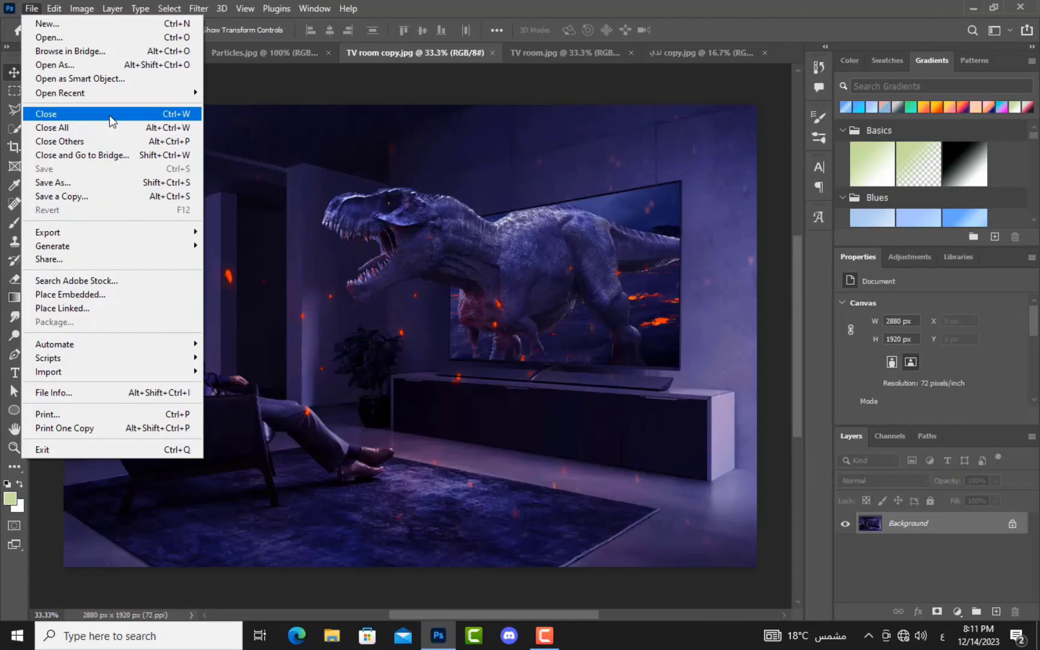
left_click(110, 120)
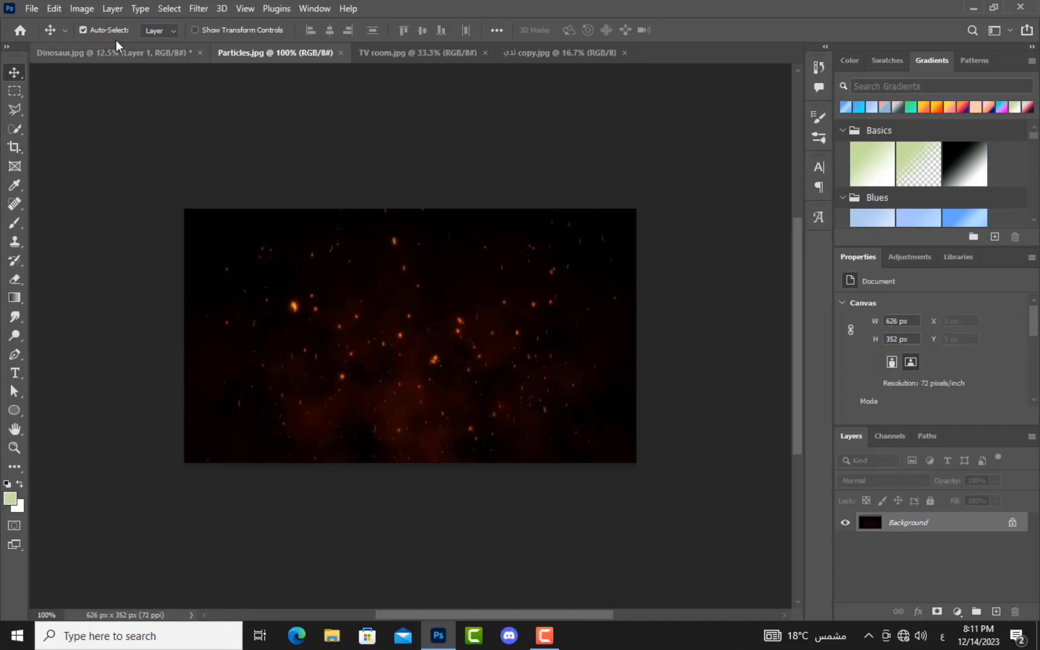
left_click(34, 8)
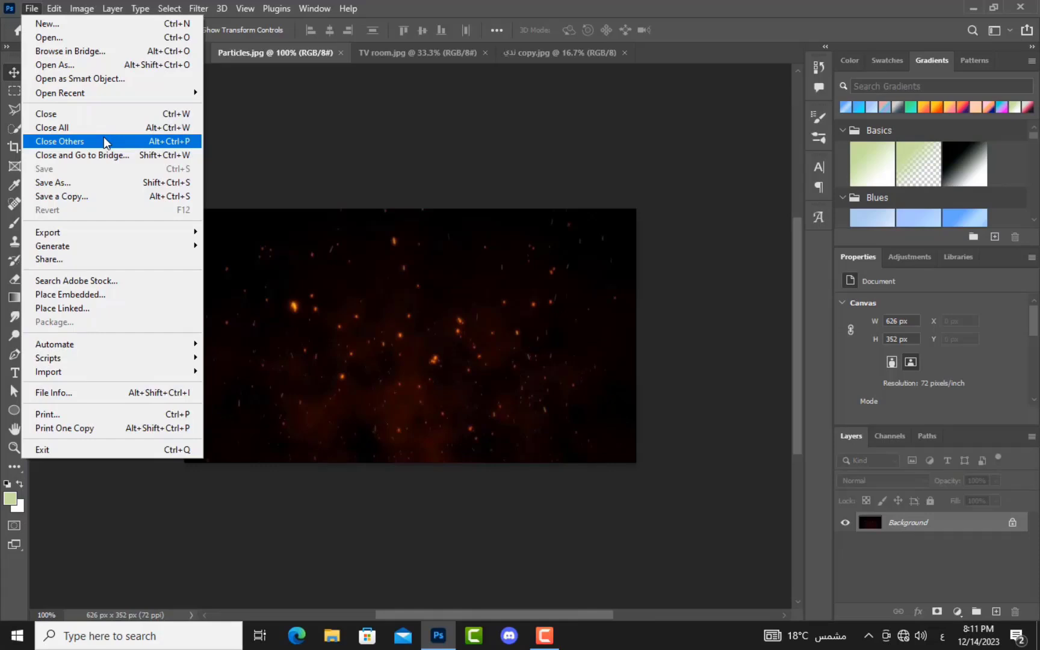
left_click(276, 151)
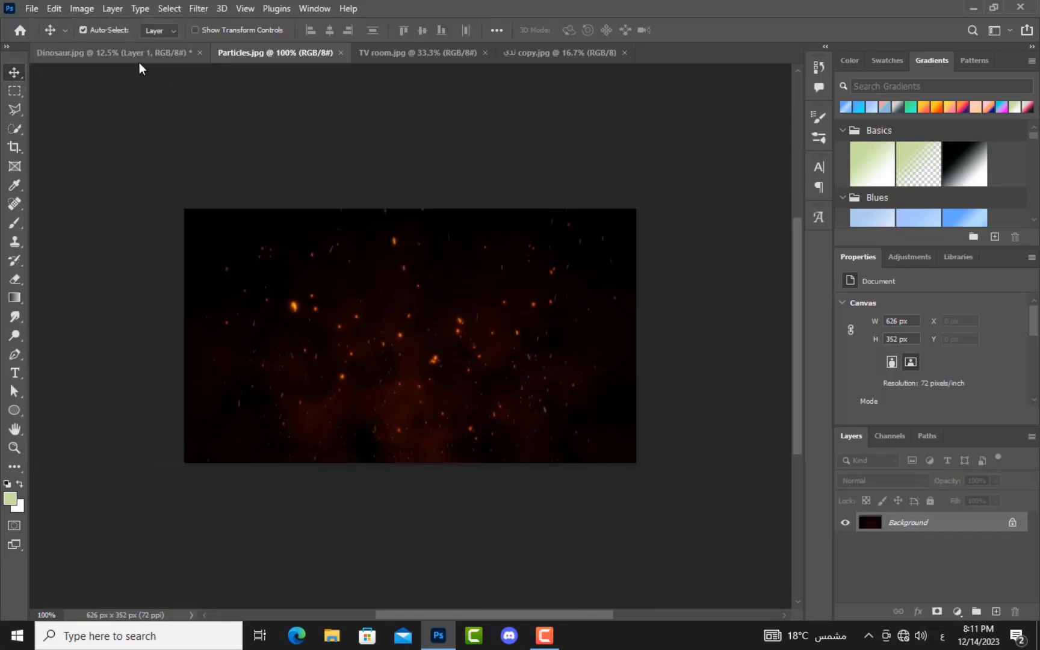
Step: Activate the girl-in-water composite and Close Others, discarding changes to Dinosaur.jpg
left_click(139, 59)
left_click(418, 53)
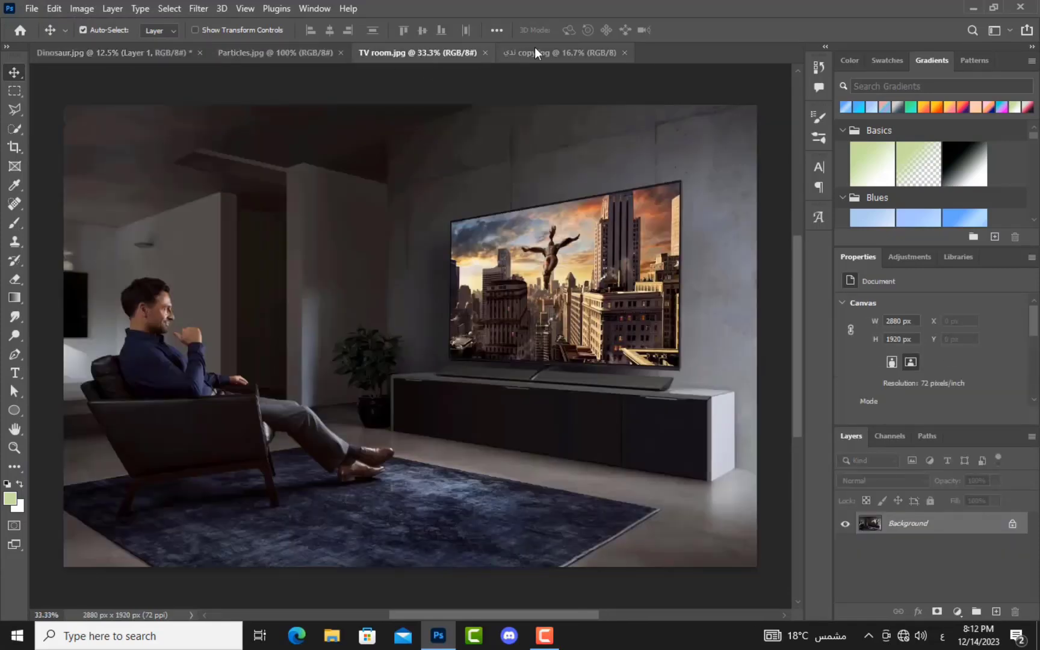
left_click(535, 53)
left_click(265, 53)
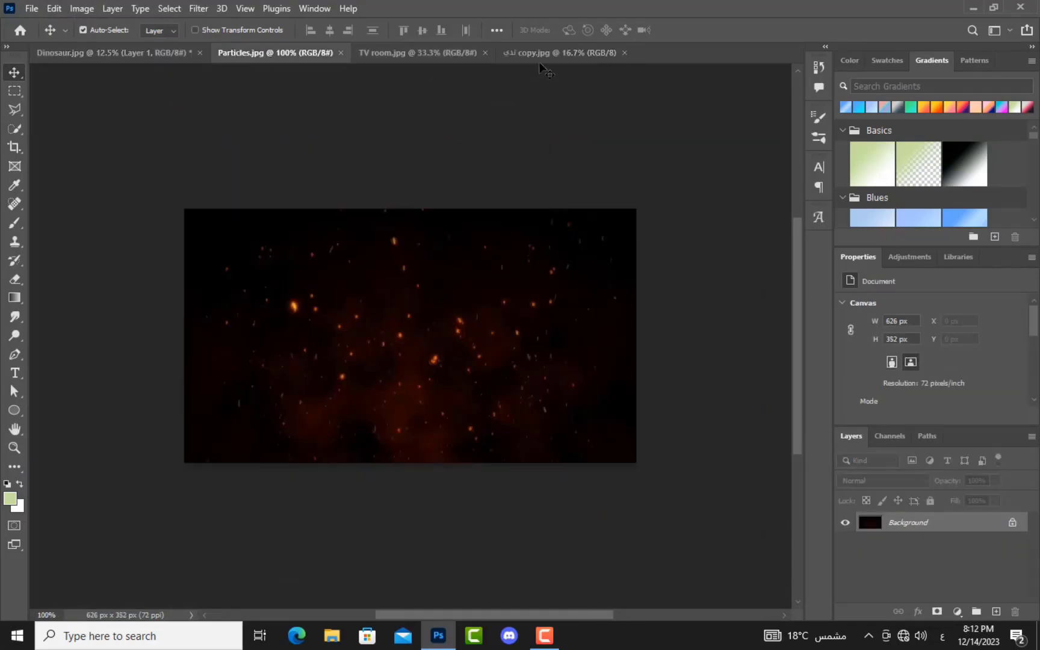
left_click(547, 54)
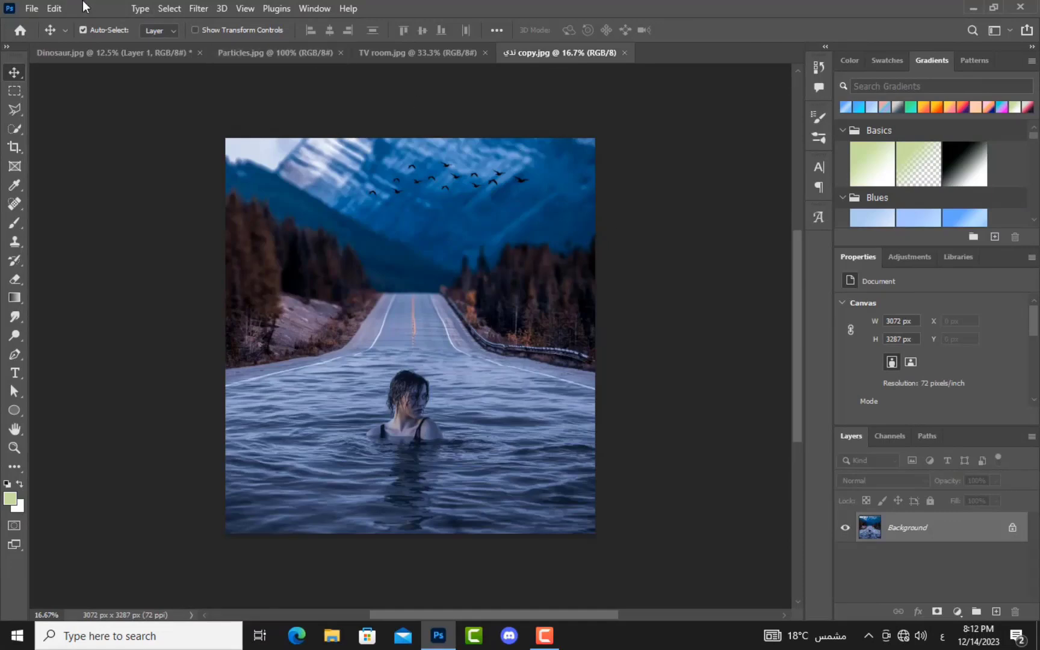
left_click(38, 7)
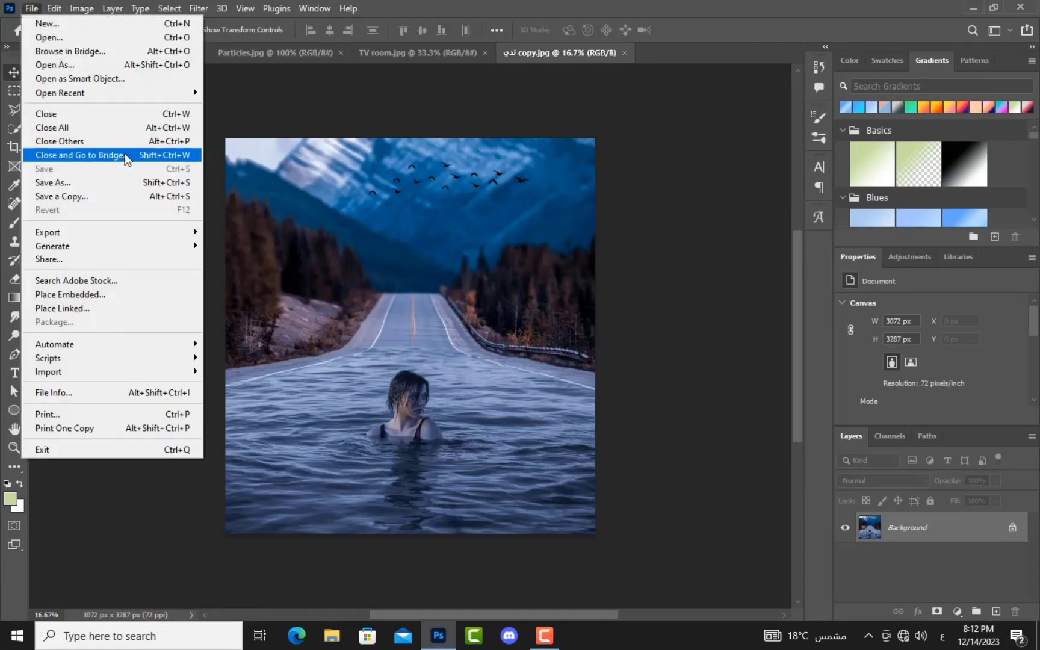
left_click(127, 144)
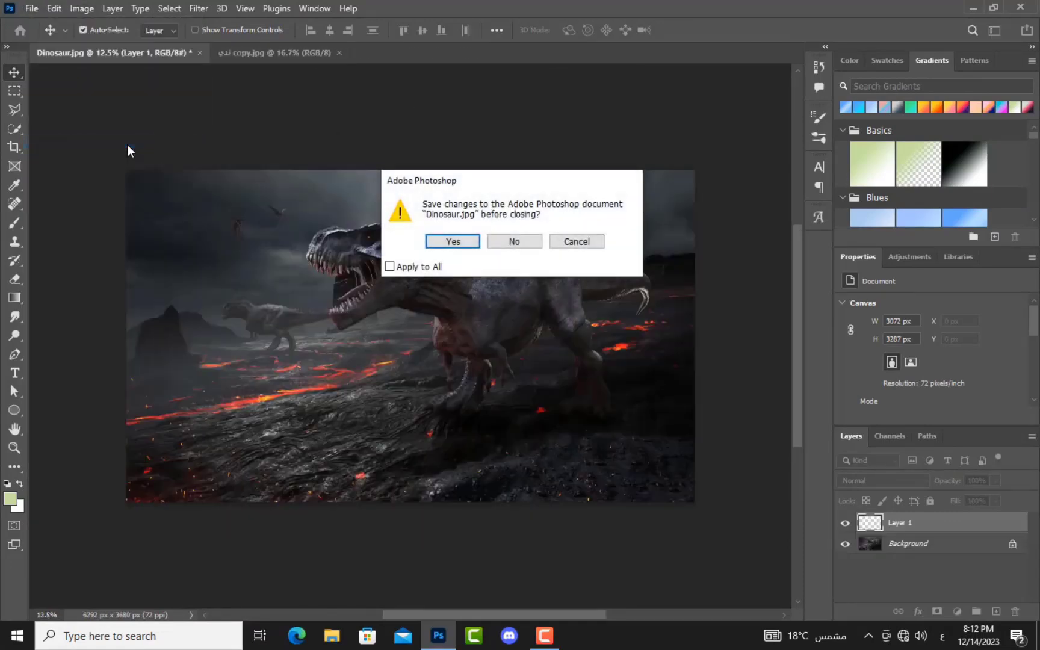
left_click(513, 242)
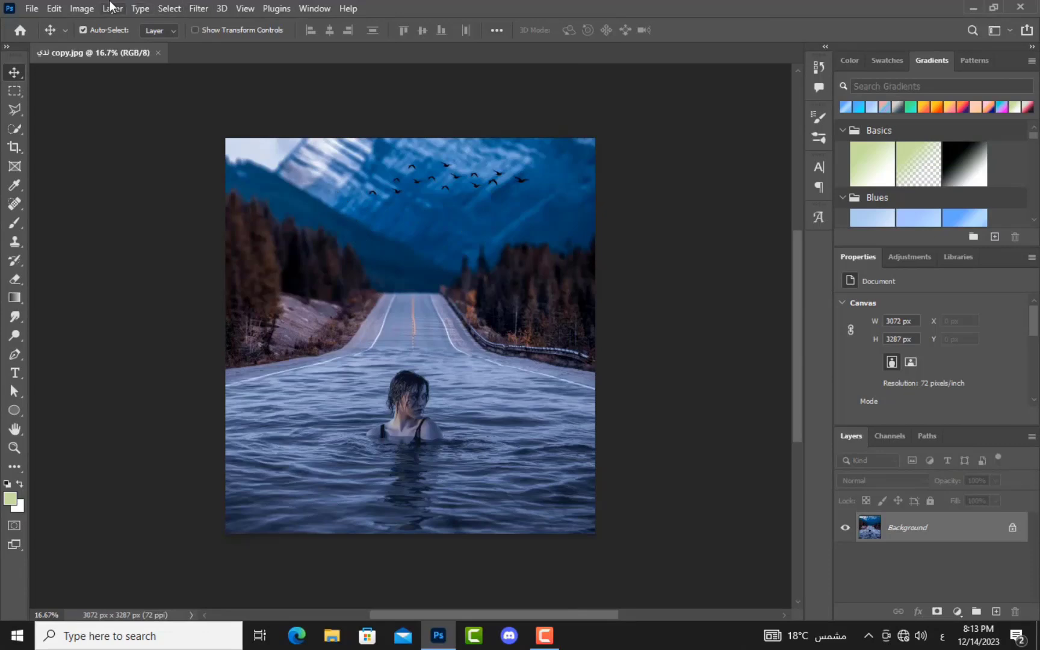
Step: After glancing at the Edit menu, show the Open dialog for the project images with Ctrl+O
left_click(54, 9)
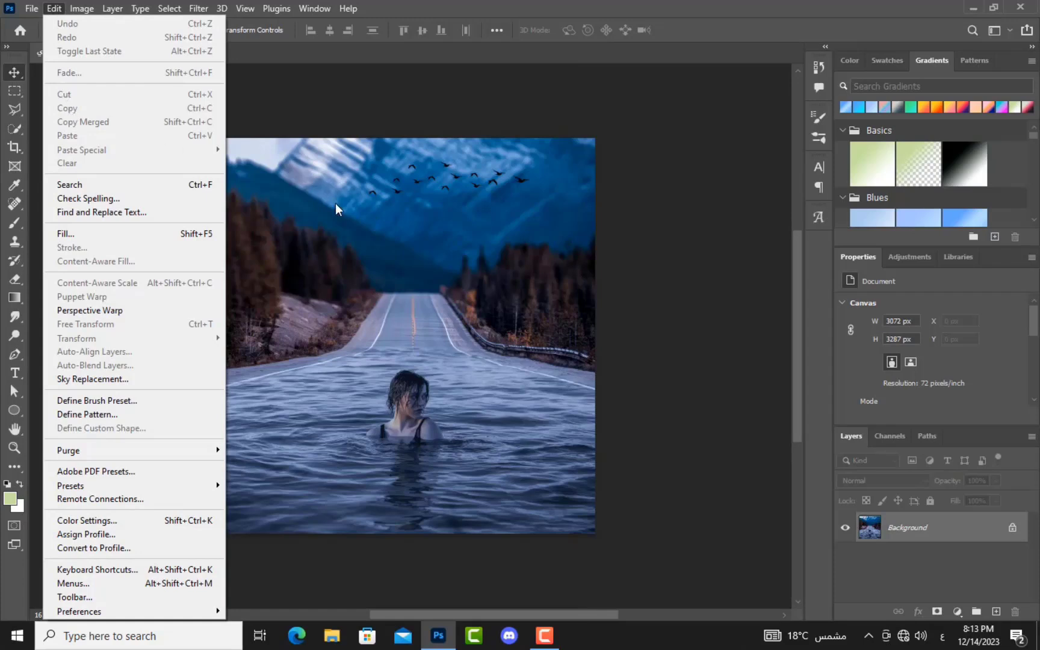
left_click(372, 276)
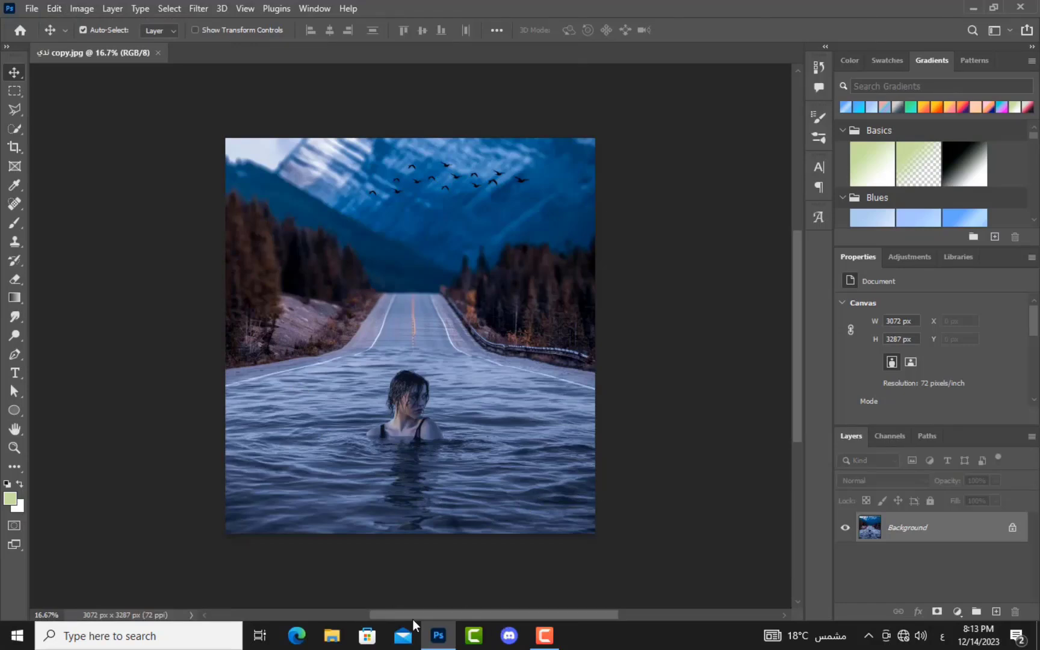
key("ctrl+o")
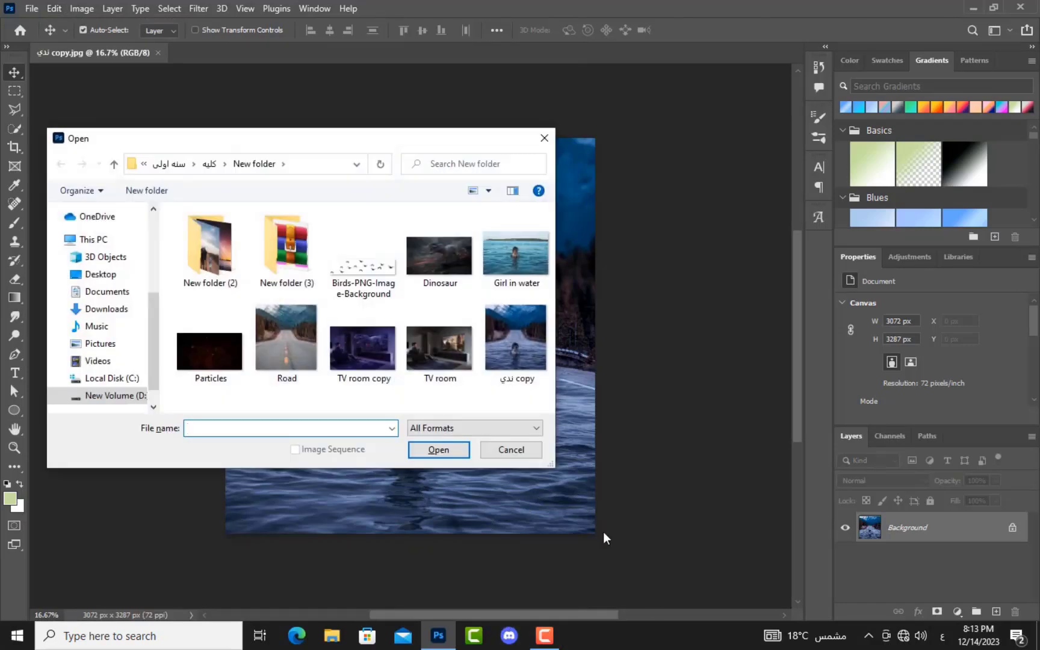
Step: Open Road.jpg, unlock its background layer and drag it onto the girl-in-water composite
left_click(287, 349)
left_click(439, 450)
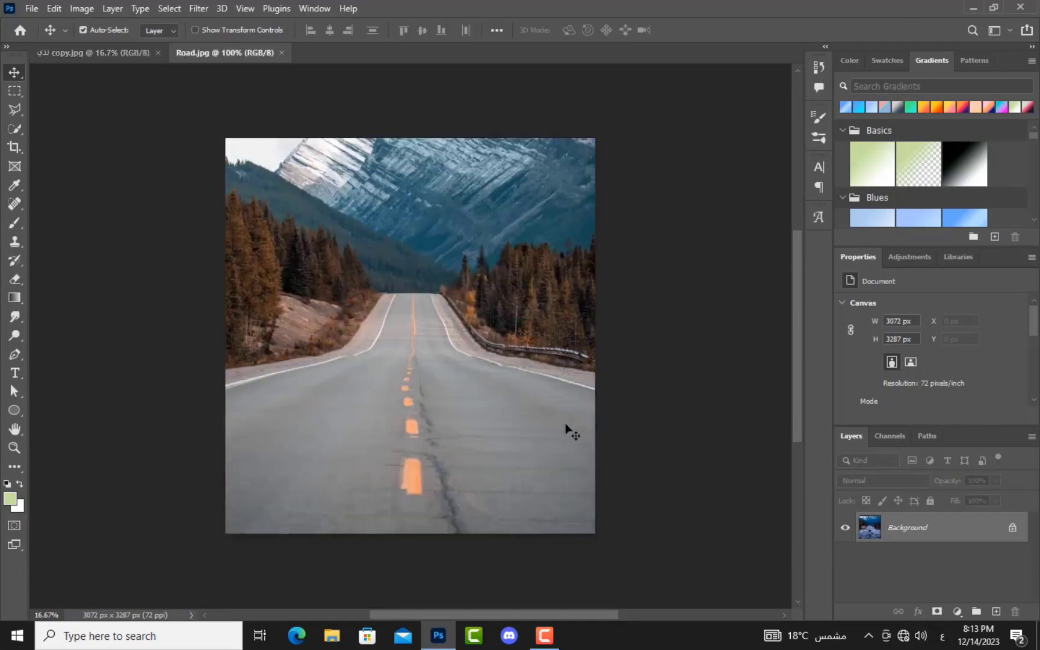
left_click(1013, 528)
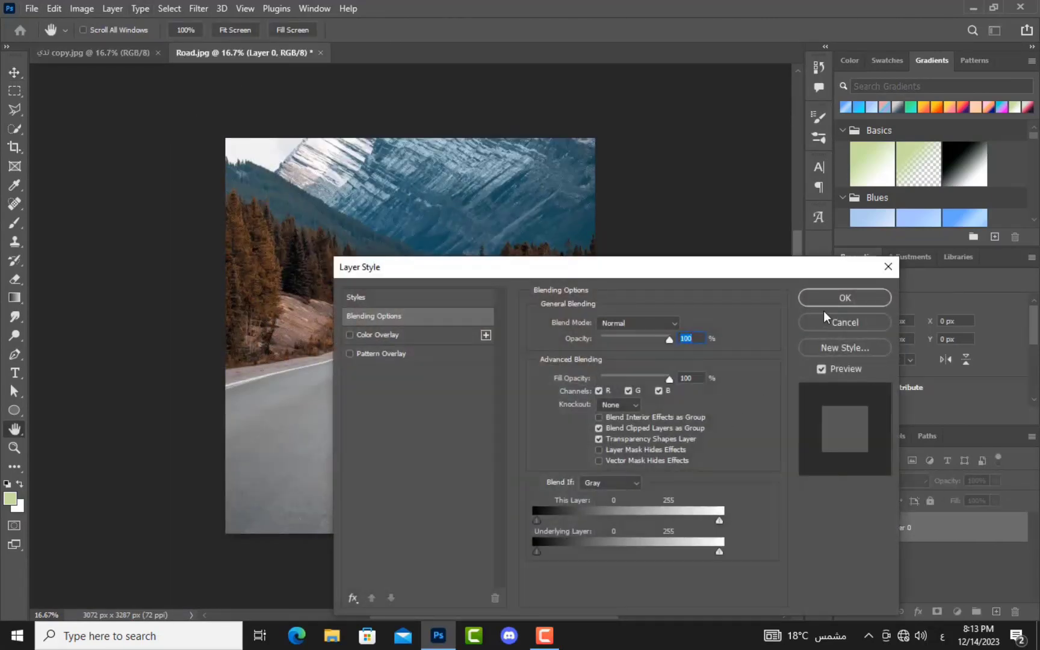
left_click(835, 325)
key("v")
left_click_drag(377, 252, 463, 289)
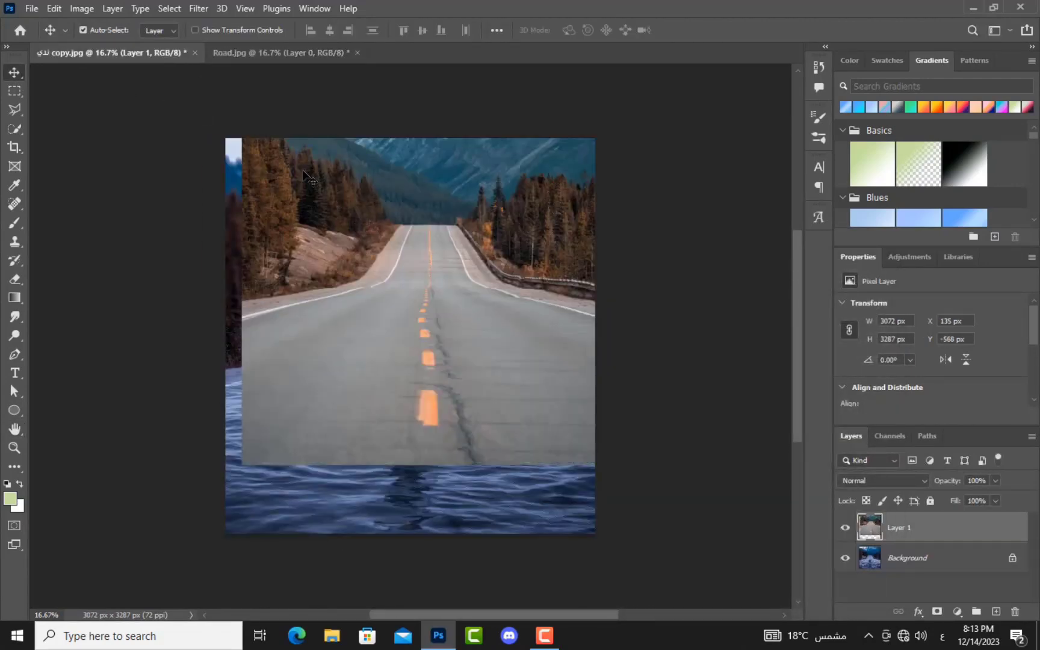
Step: Scale the road layer down to about 45% and move it to the upper left
key("ctrl+t")
left_click_drag(601, 74, 406, 288)
key("Return")
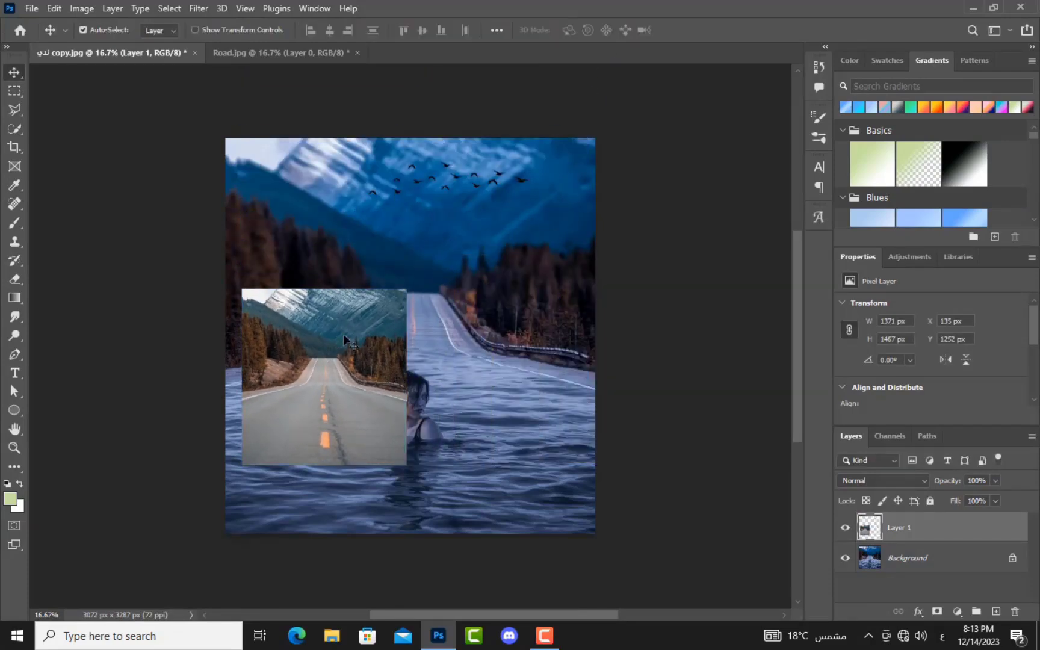
left_click_drag(360, 357, 362, 247)
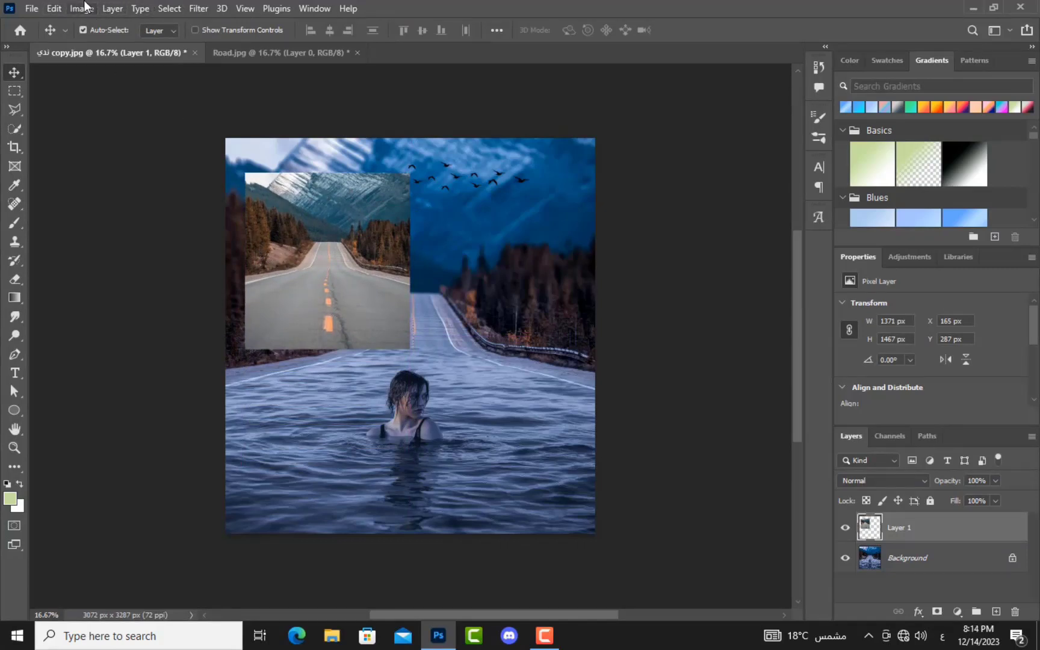
left_click(54, 9)
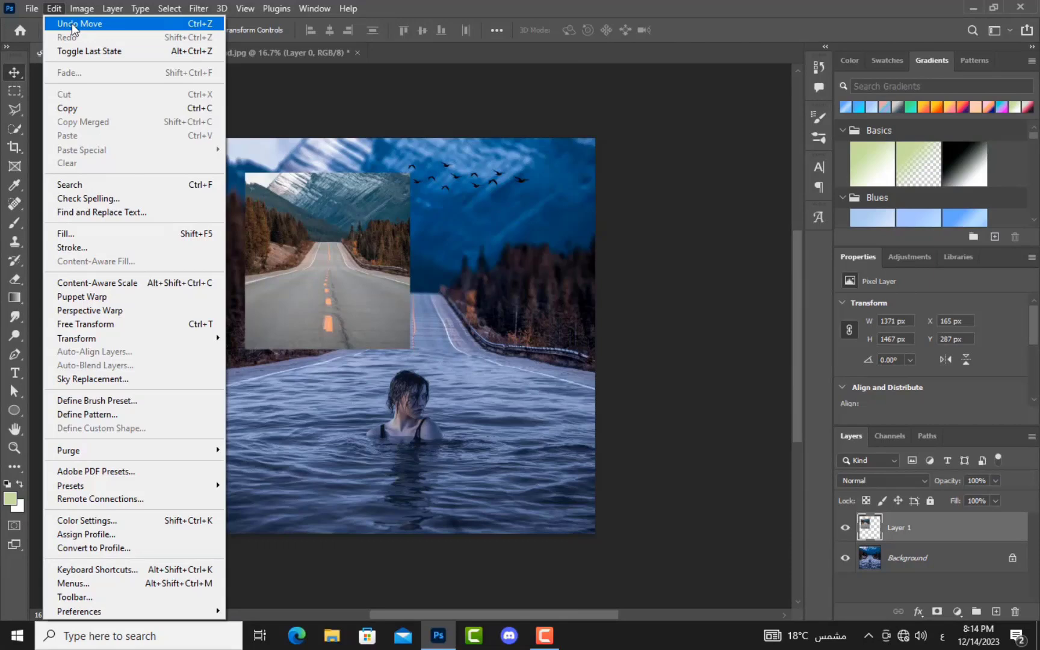
left_click(490, 279)
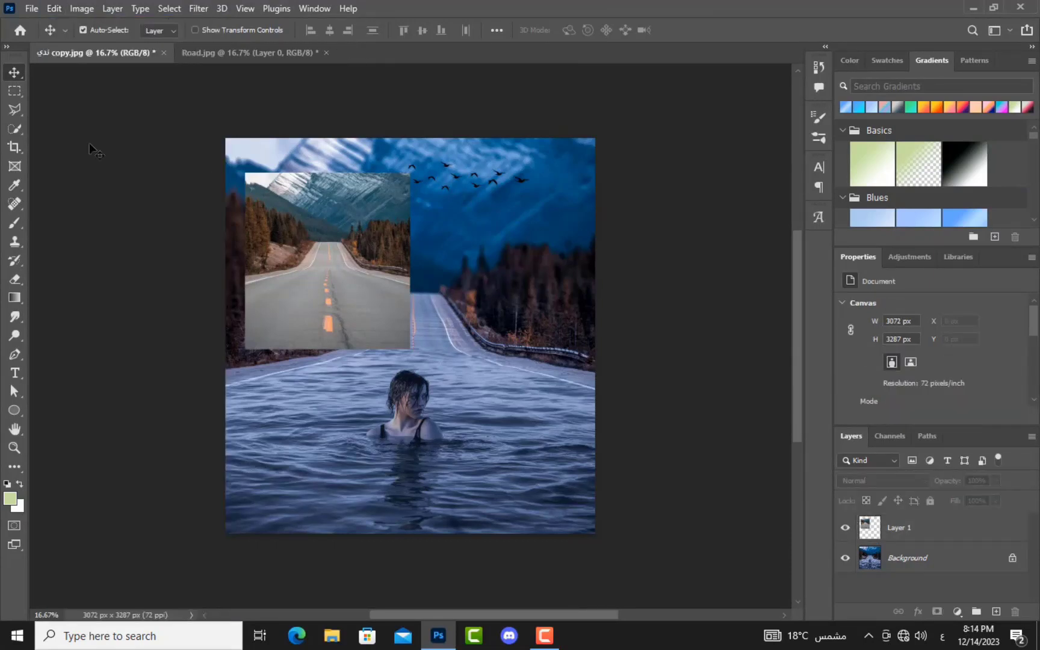
Step: Copy a rectangular section of the small road image
left_click(13, 92)
left_click(106, 92)
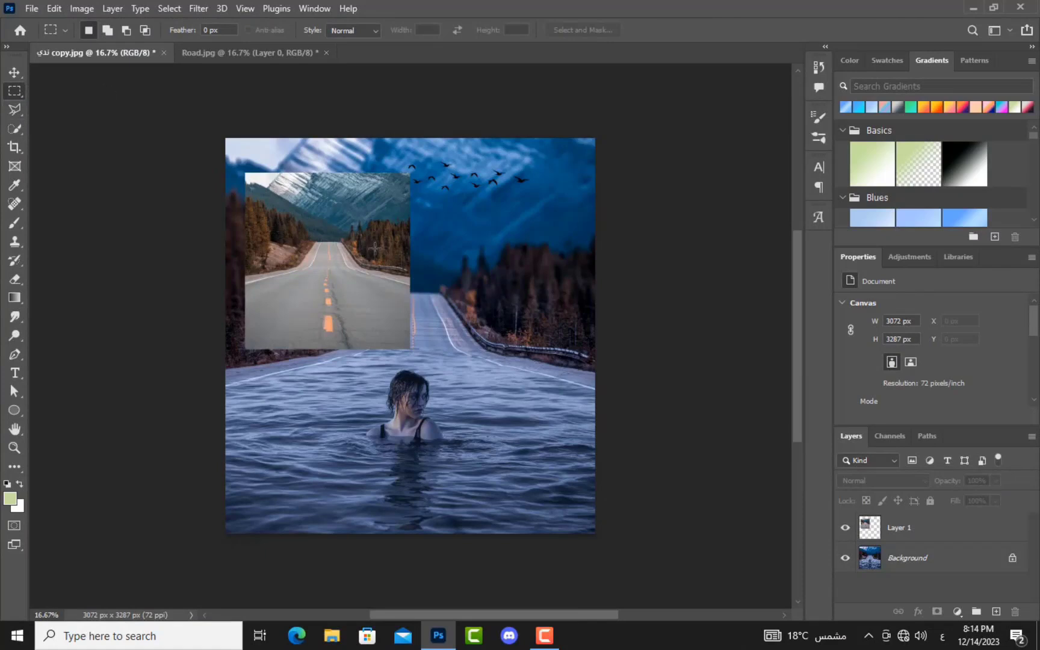
left_click_drag(415, 202, 277, 330)
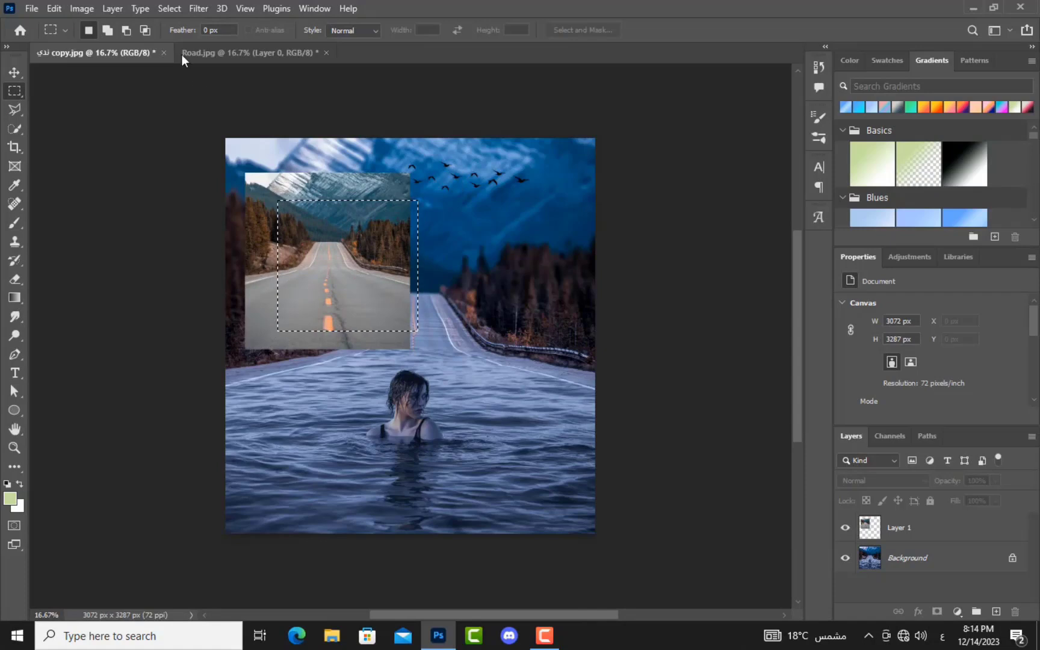
left_click(54, 9)
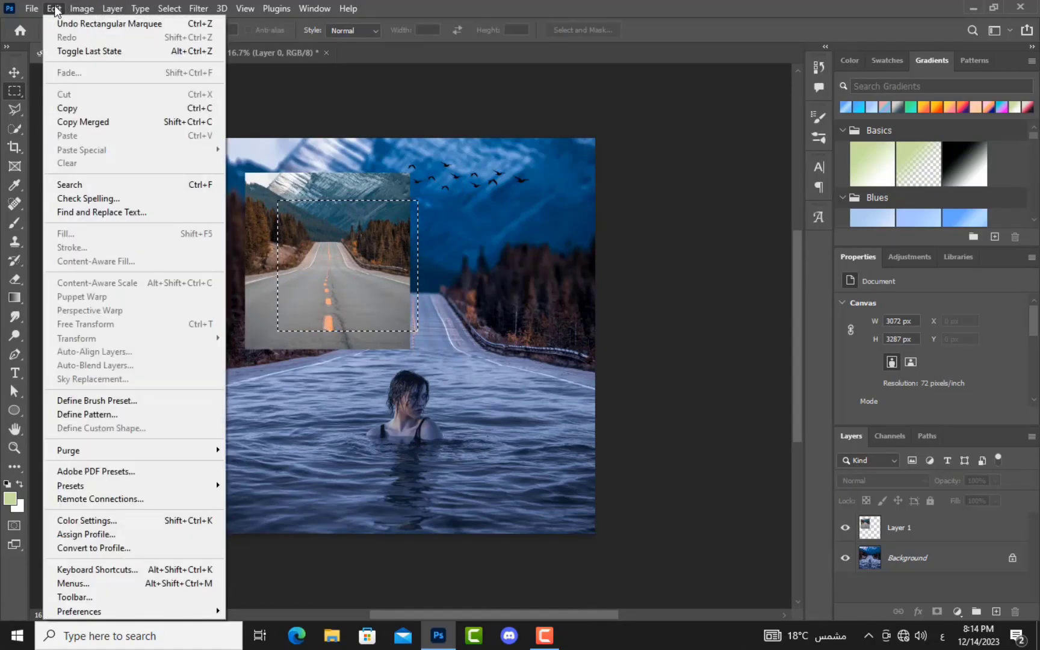
left_click(124, 112)
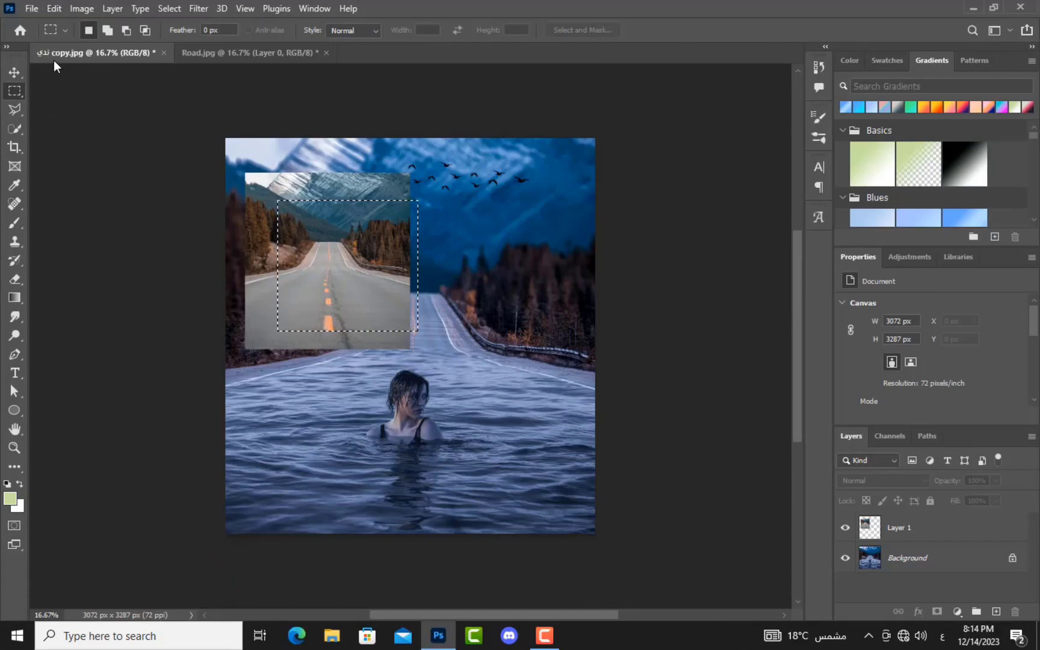
Step: Paste road copies as new layers, placing one at the right and one at the lower left
left_click(13, 73)
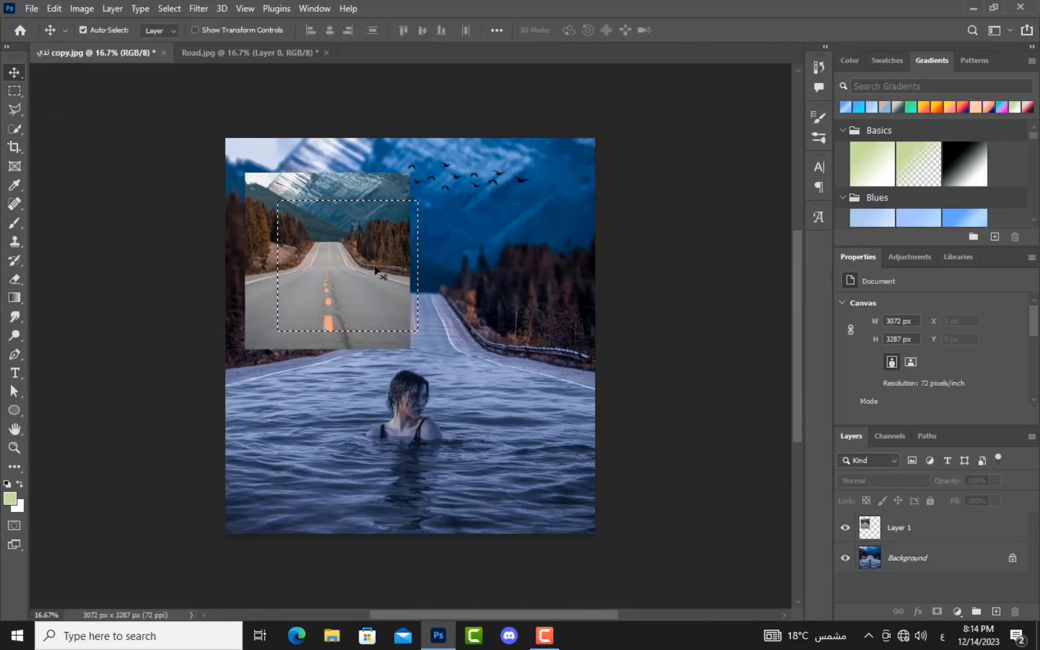
left_click(53, 9)
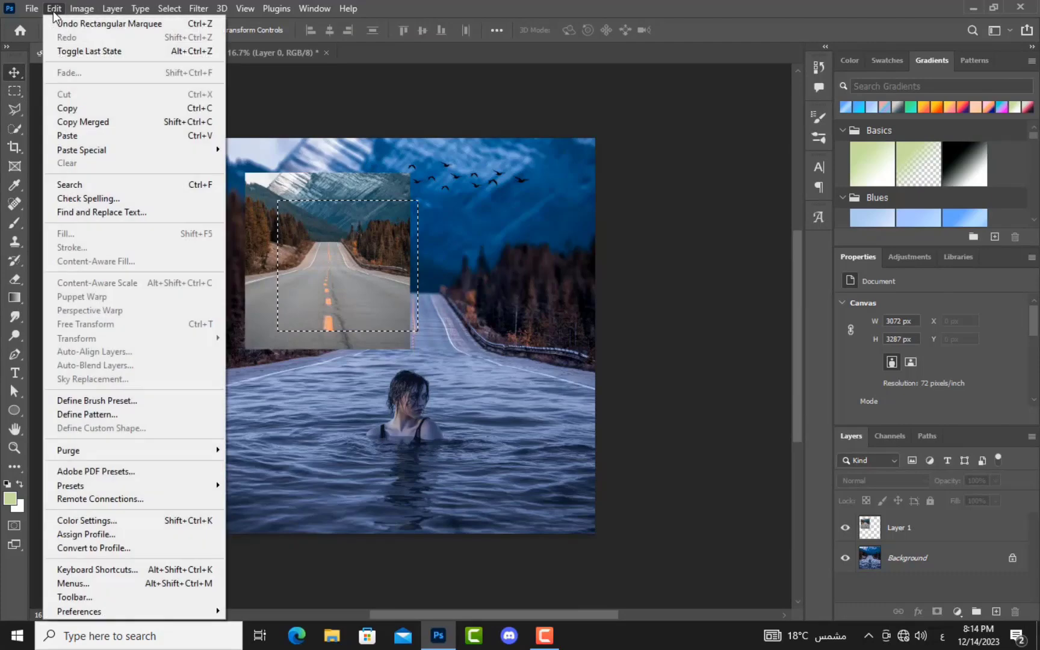
left_click(76, 137)
left_click_drag(360, 278, 516, 301)
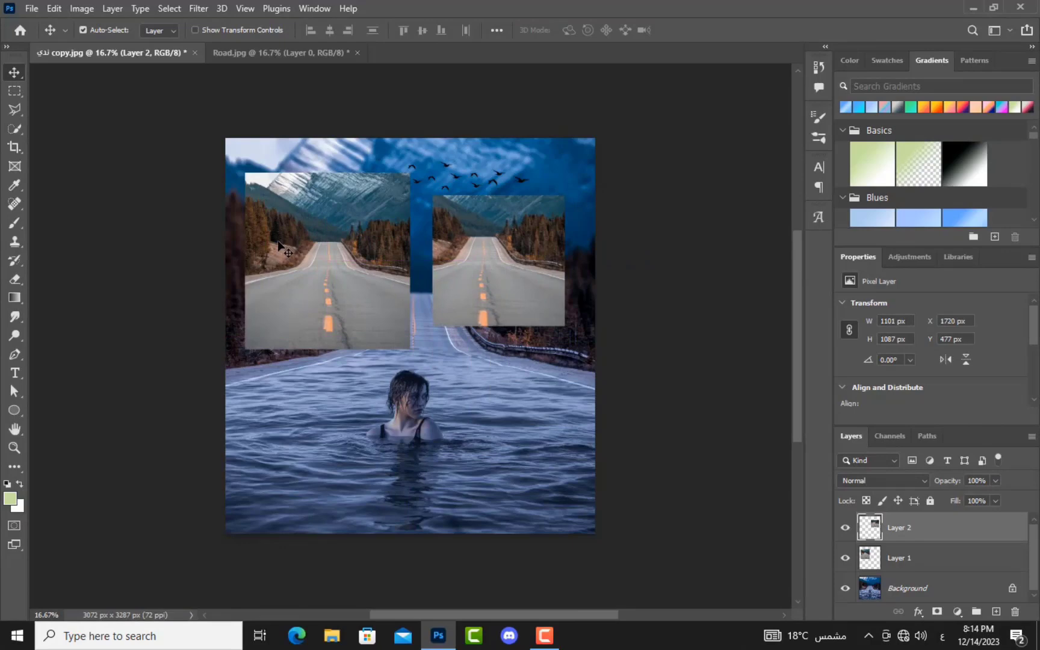
left_click(54, 8)
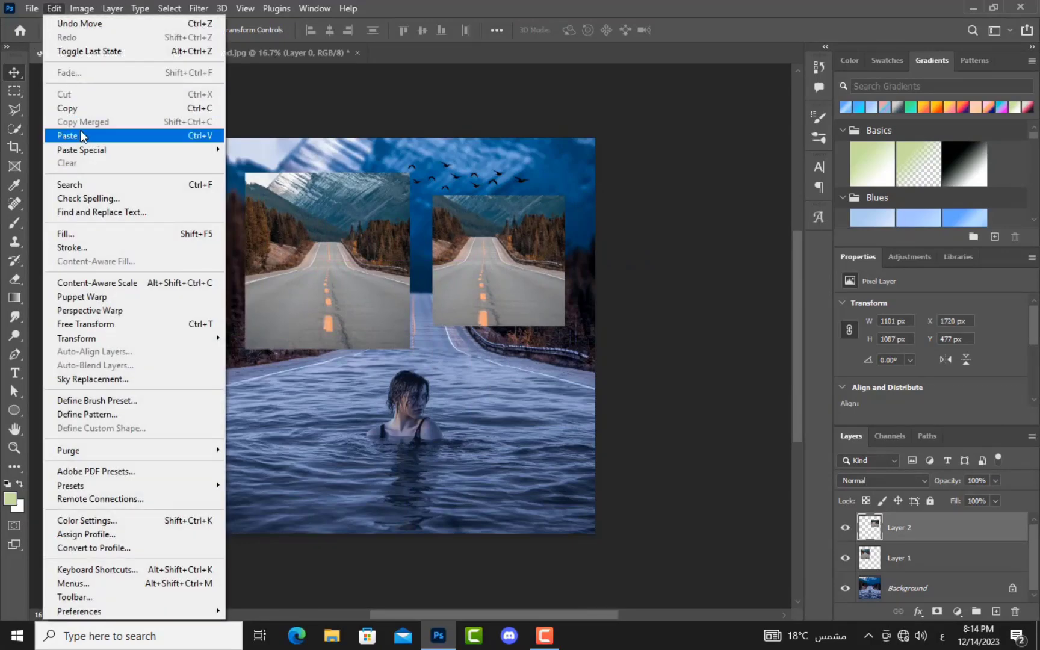
left_click(80, 134)
left_click_drag(392, 310, 317, 426)
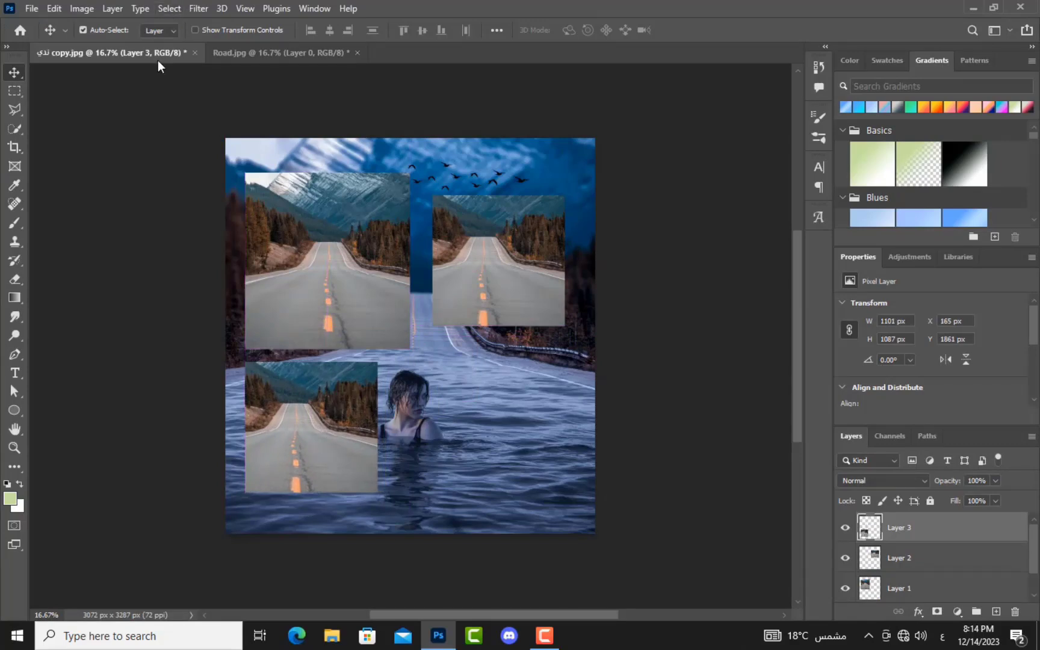
Step: With Layer 1 active, marquee a tall rectangle over the upper-left road photo
key("ctrl")
left_click(15, 91)
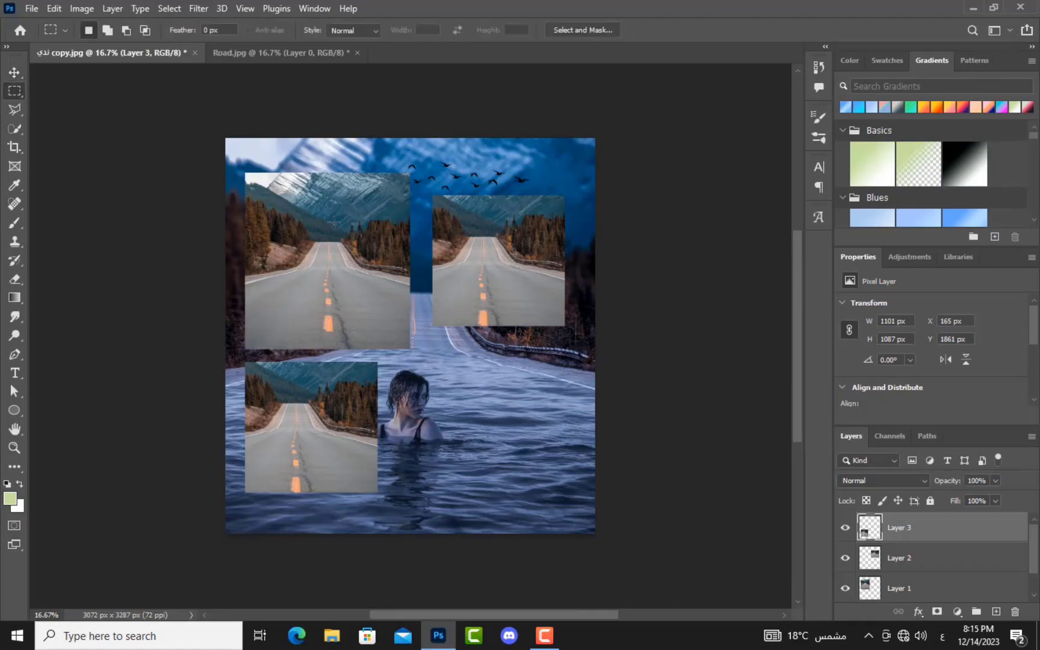
left_click_drag(387, 193, 246, 291)
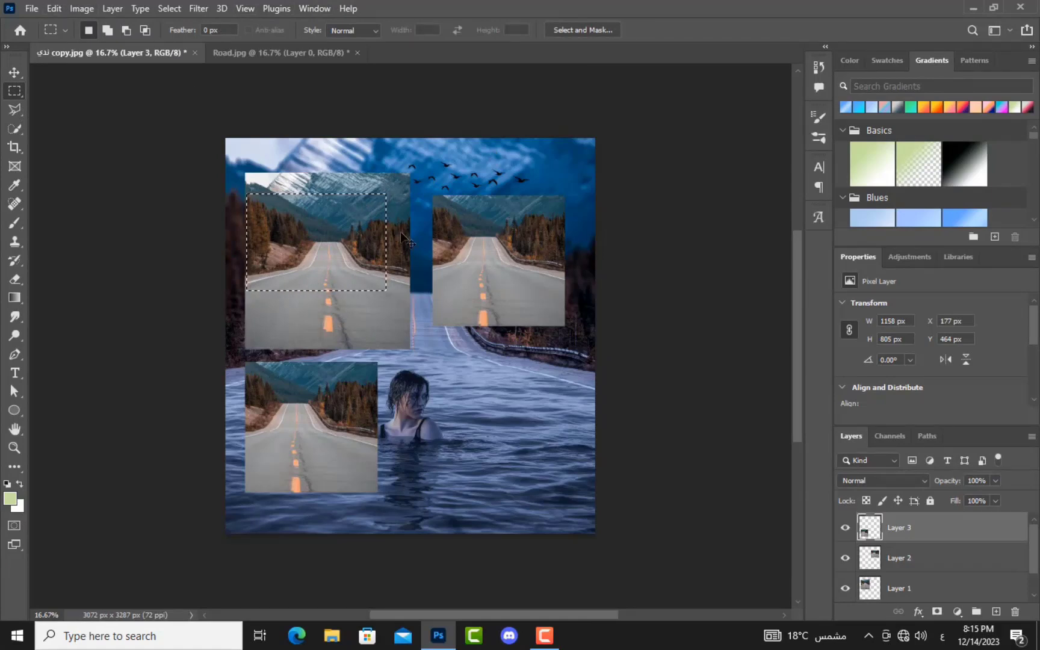
key("ctrl+c")
left_click(505, 241)
scroll(915, 578, "down", 1)
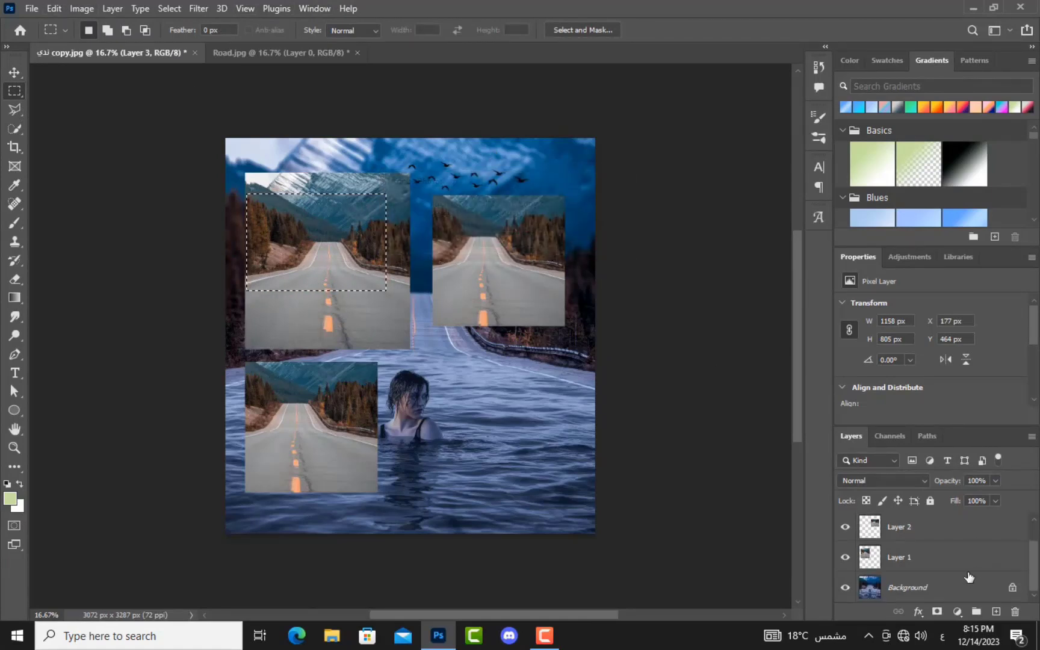
left_click(913, 591)
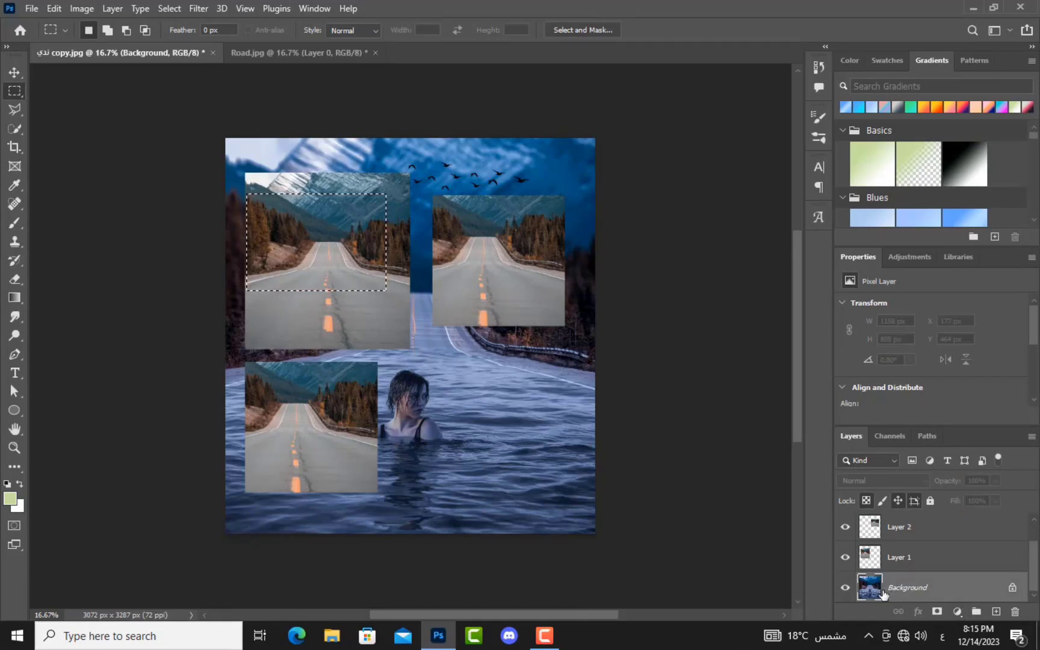
left_click(899, 562)
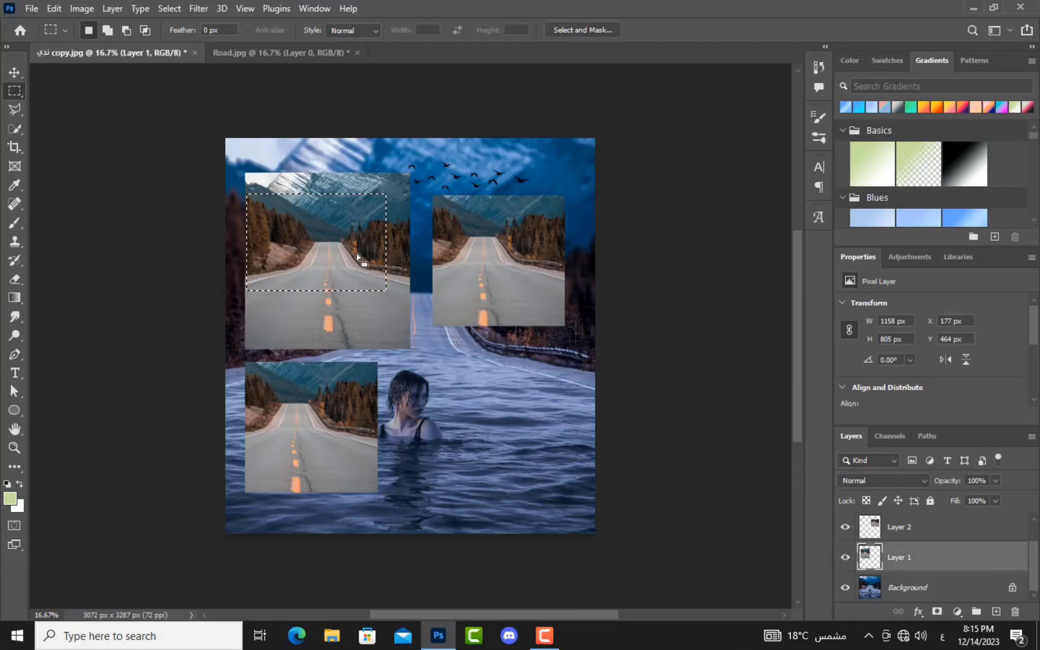
left_click_drag(400, 207, 314, 322)
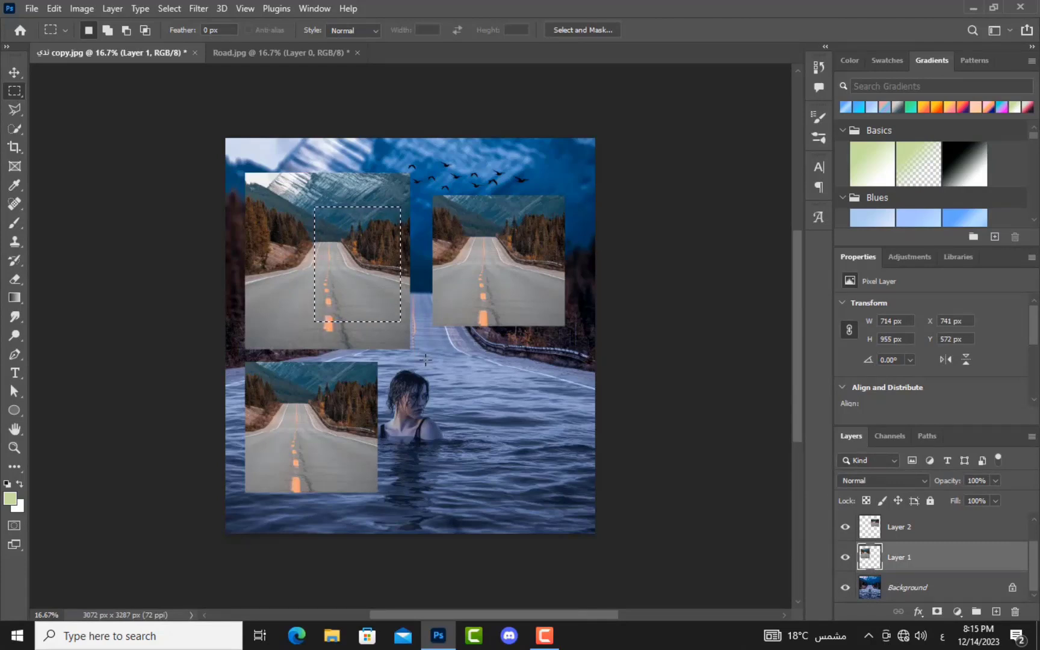
Step: Copy the selected road area and paste two copies, at the lower right and bottom centre
left_click(49, 9)
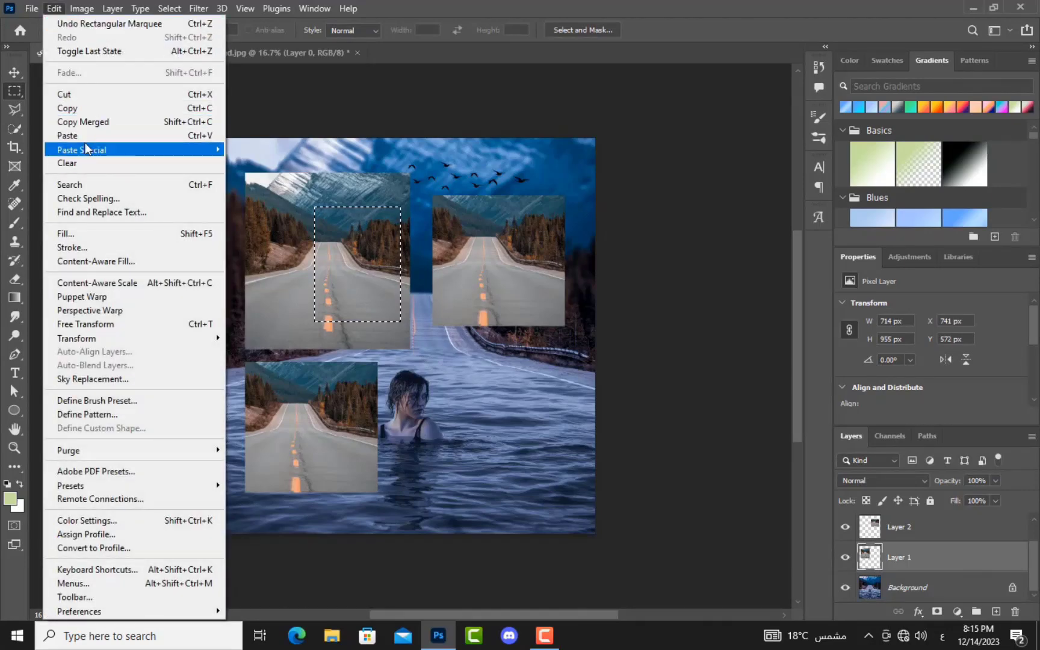
left_click(384, 353)
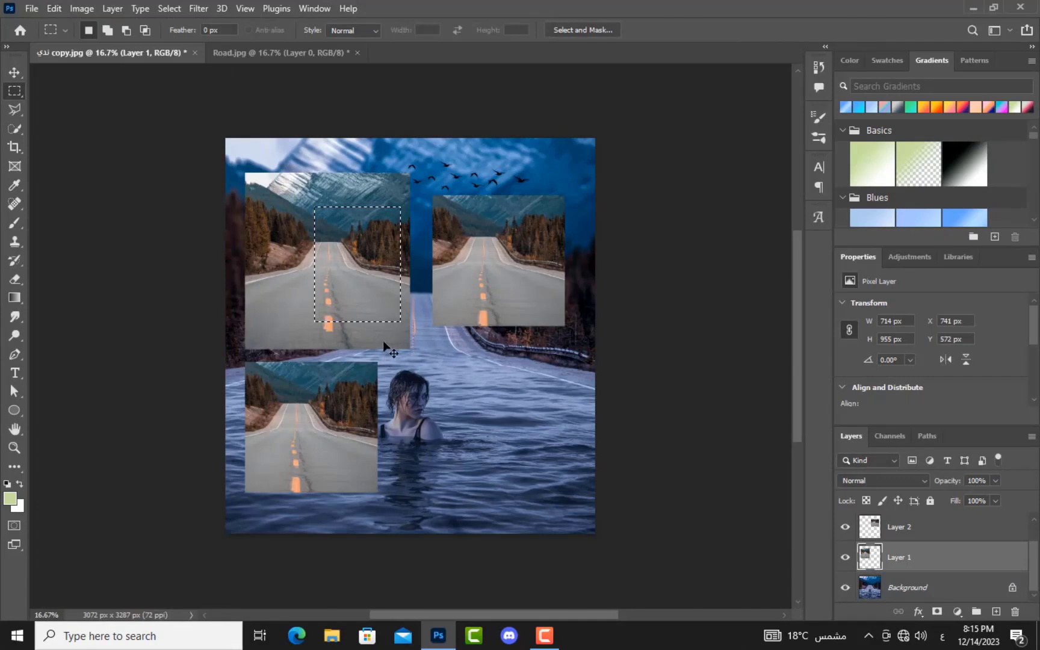
key("ctrl+v")
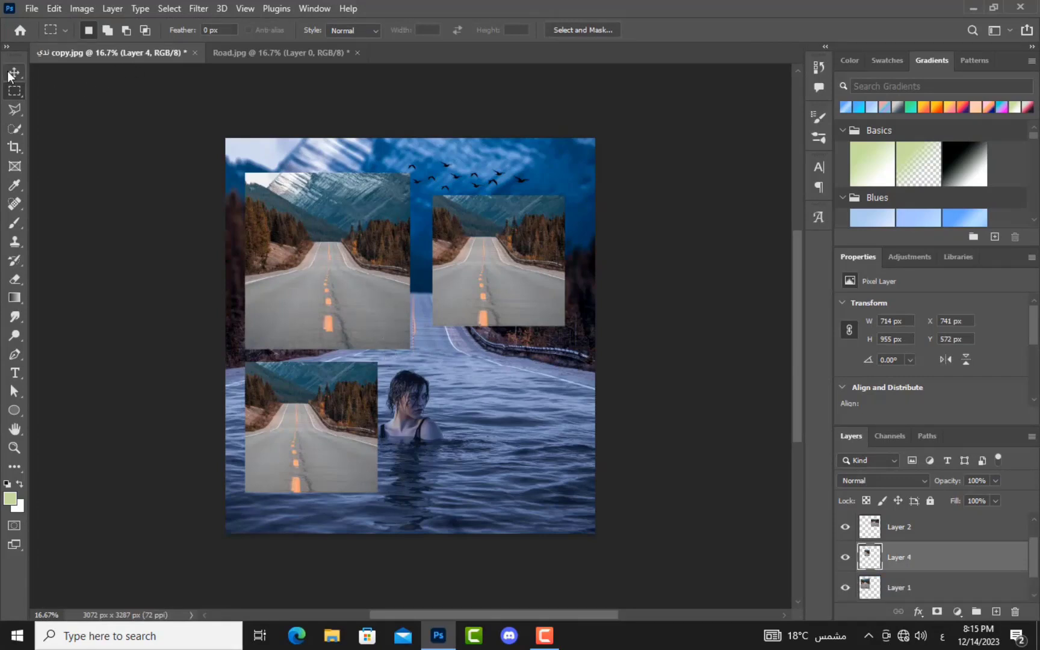
left_click(12, 74)
left_click_drag(344, 272, 497, 445)
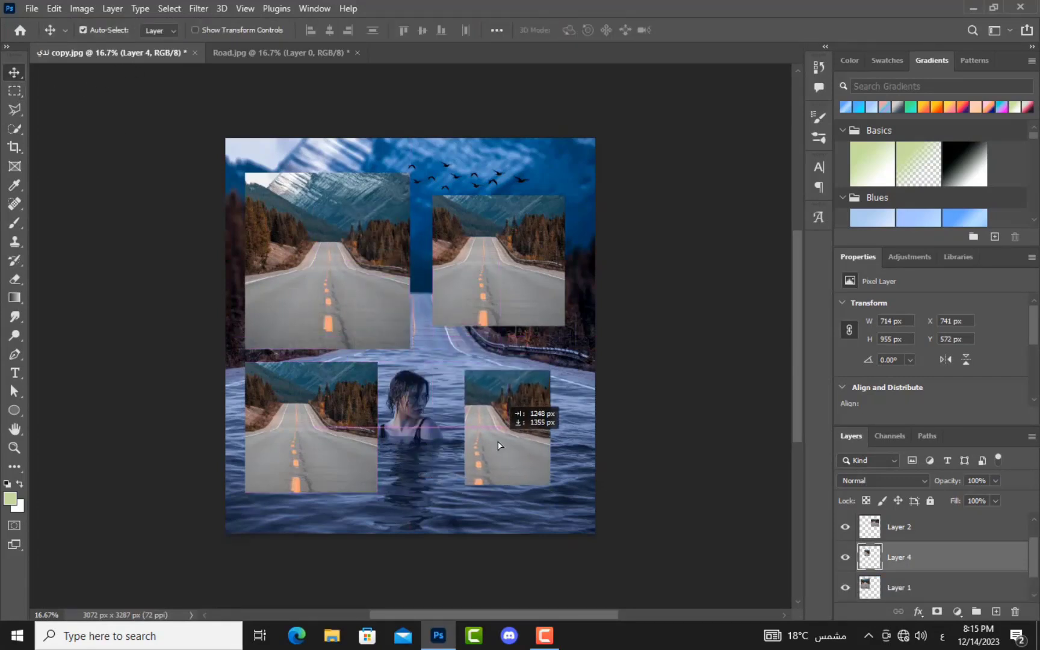
key("ctrl+v")
left_click_drag(389, 317, 387, 444)
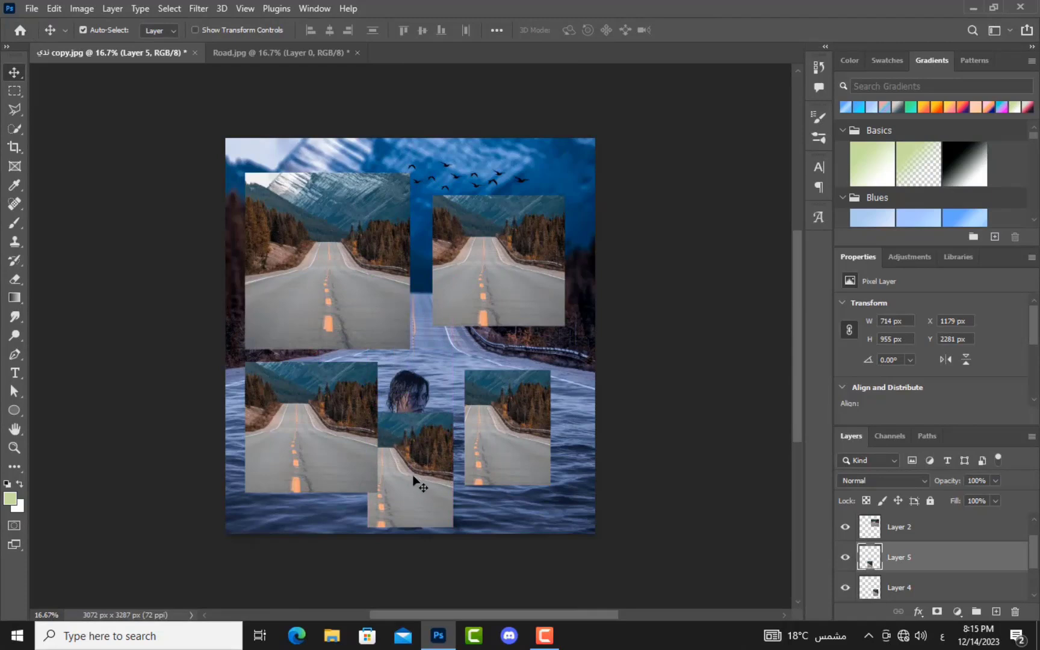
left_click_drag(413, 485, 413, 461)
Step: Select a rectangle inside the bottom-centre road copy and cut it out to reveal the woman
left_click(15, 91)
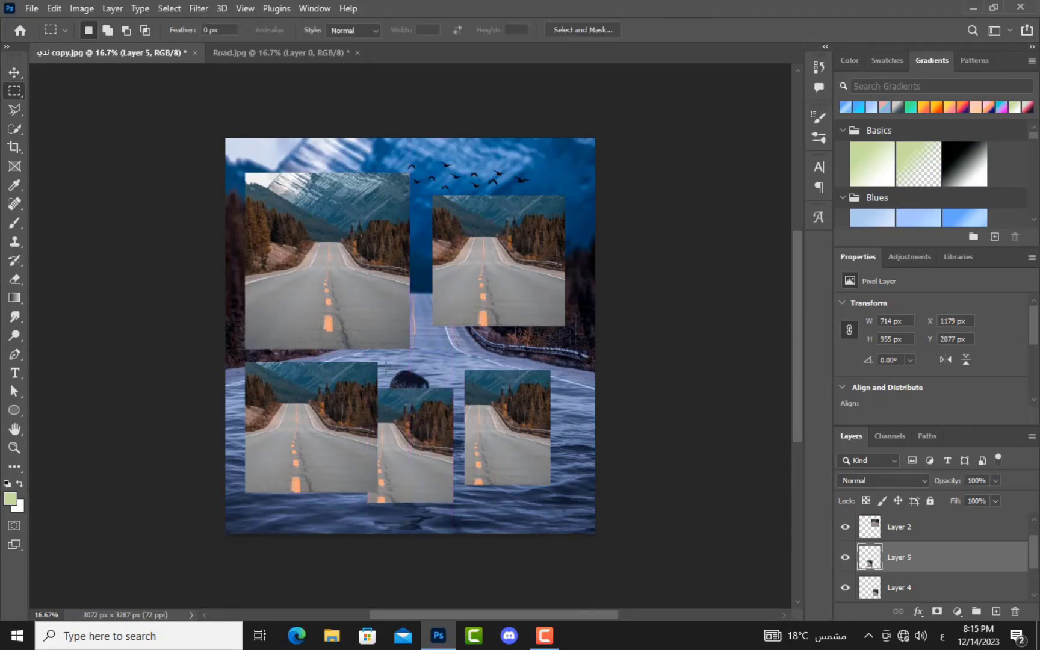
left_click_drag(446, 385, 382, 497)
key("Delete")
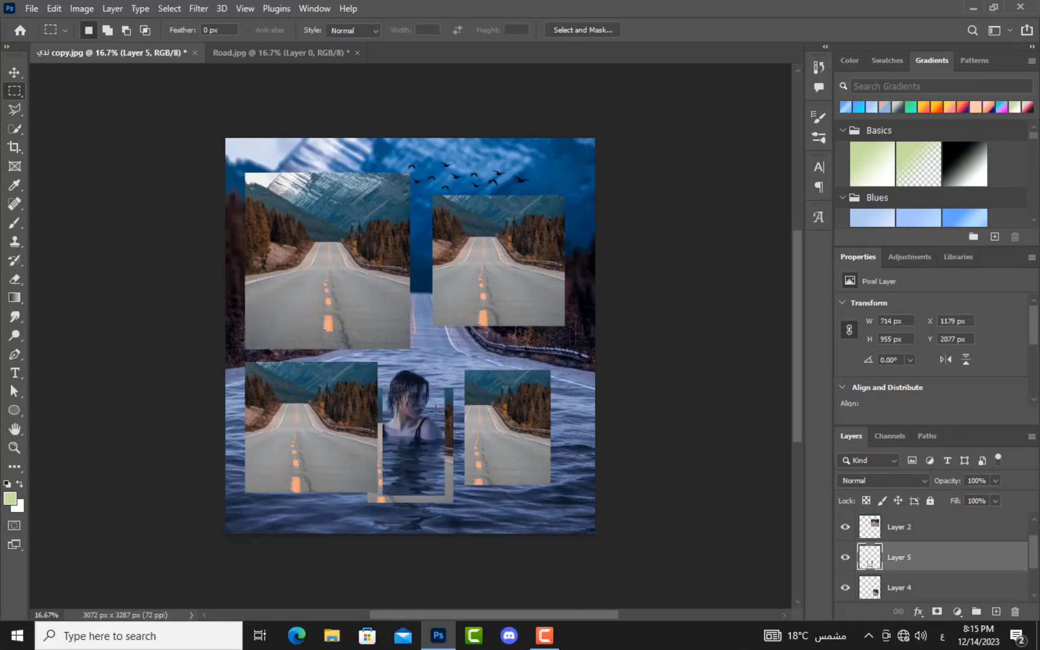
key("ctrl+z")
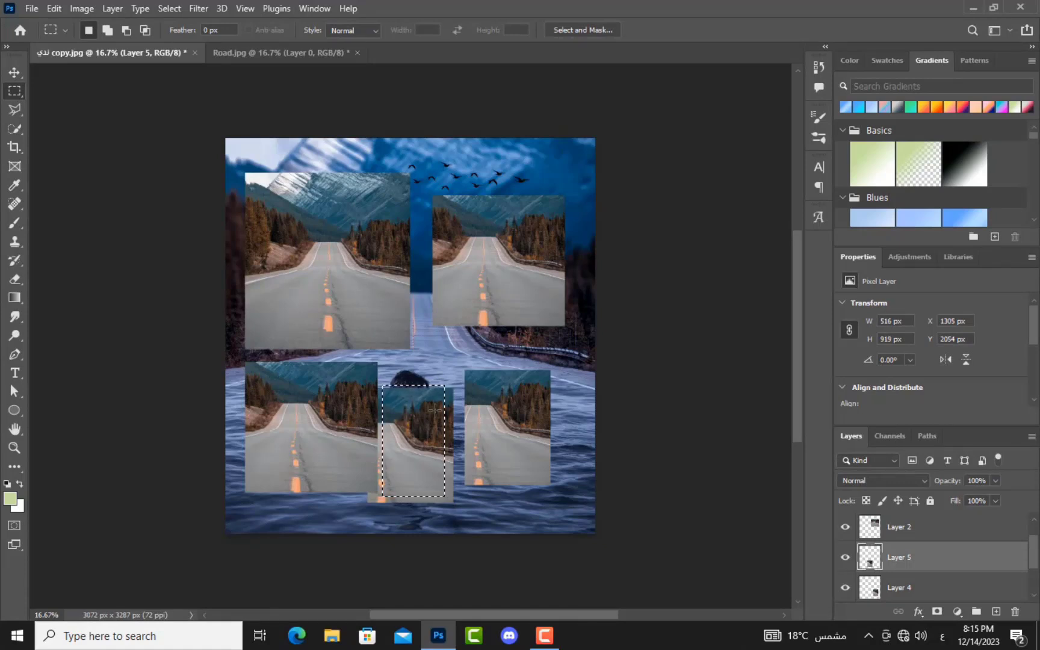
key("ctrl+alt+shift+v")
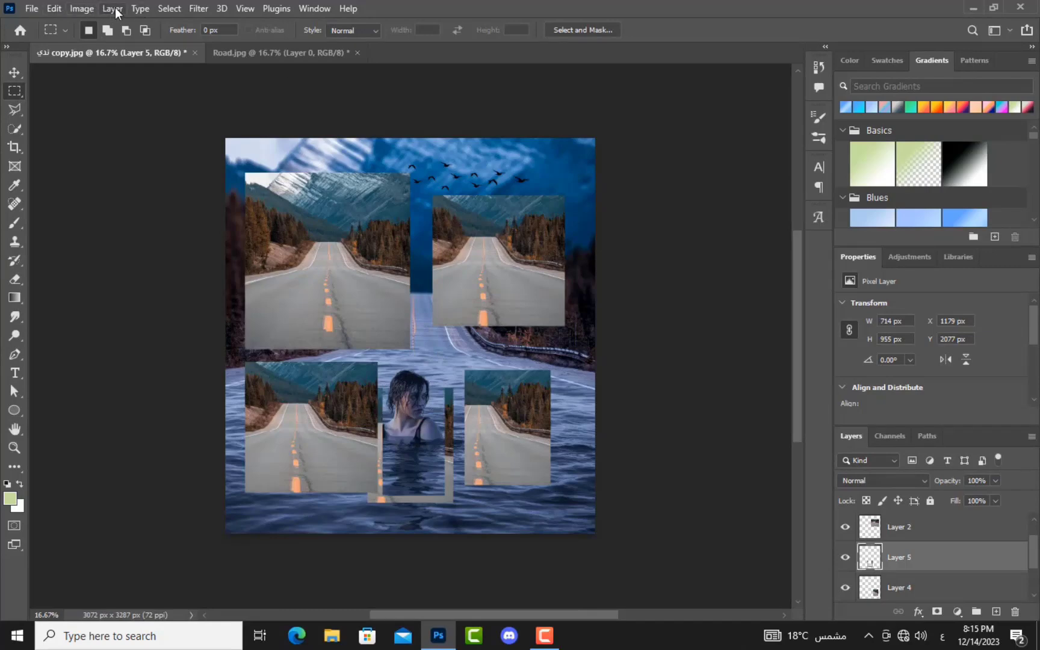
Step: Paste the cut road strip as Layer 6 and move it over the upper-left road photo
left_click(55, 8)
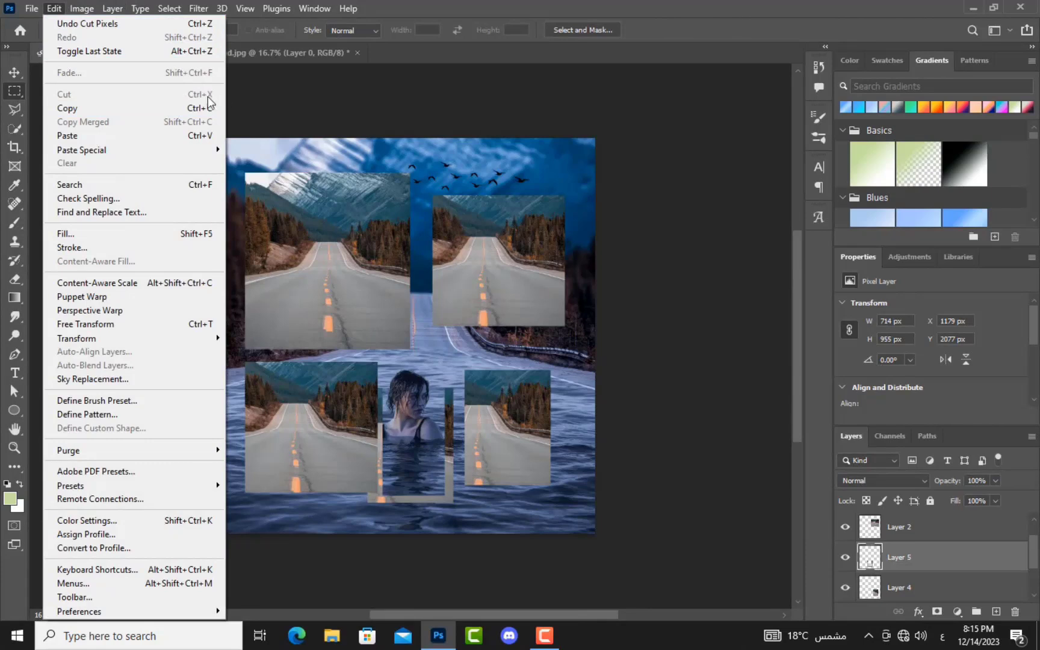
left_click(64, 8)
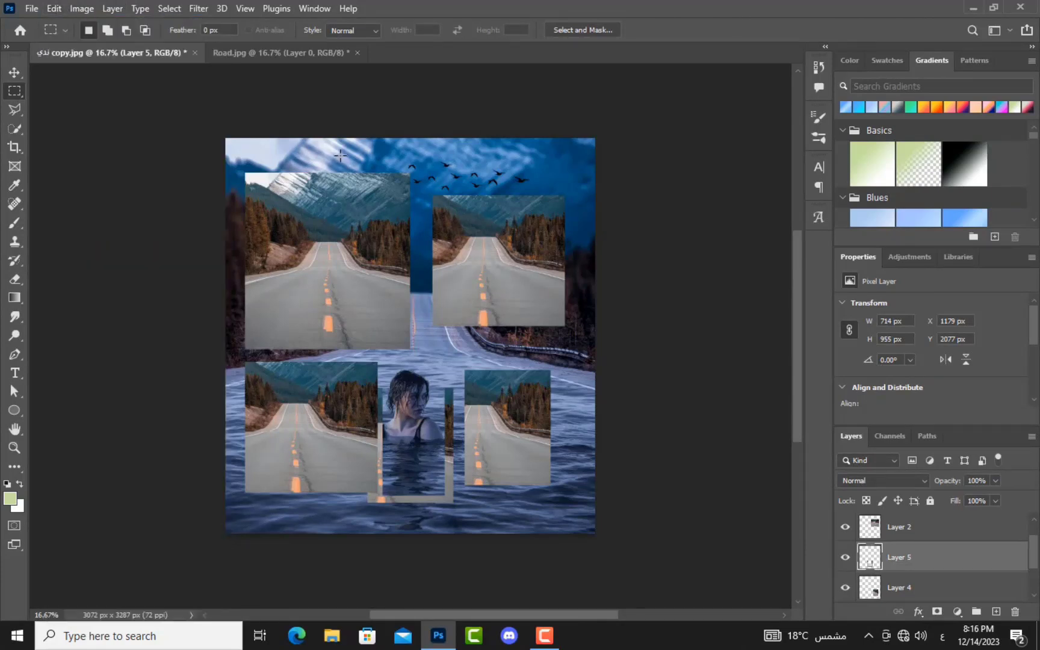
key("ctrl+v")
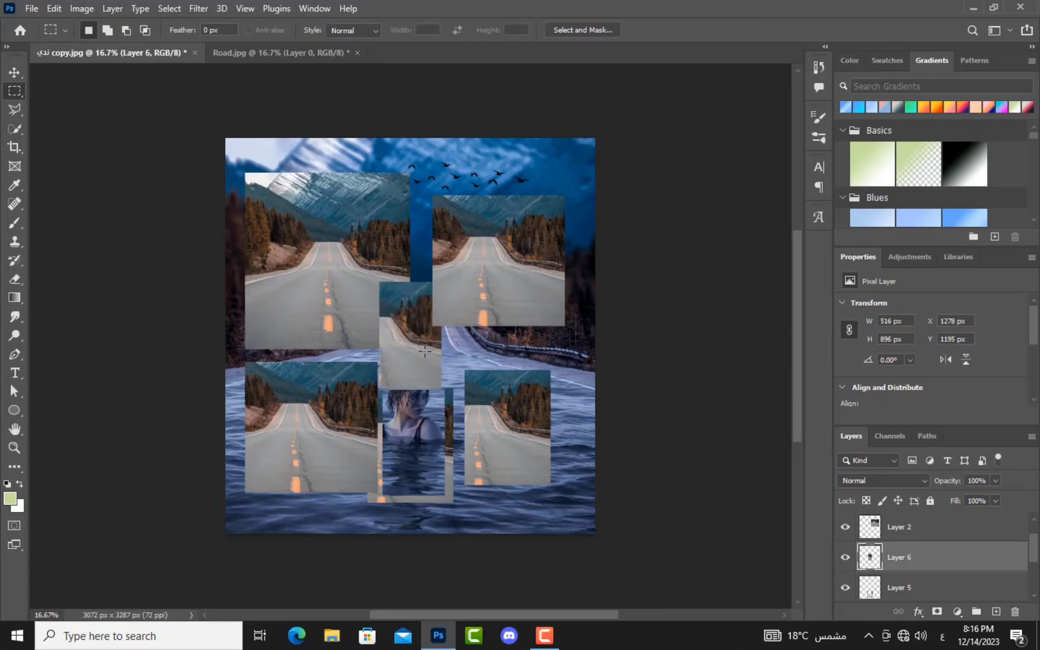
left_click(15, 72)
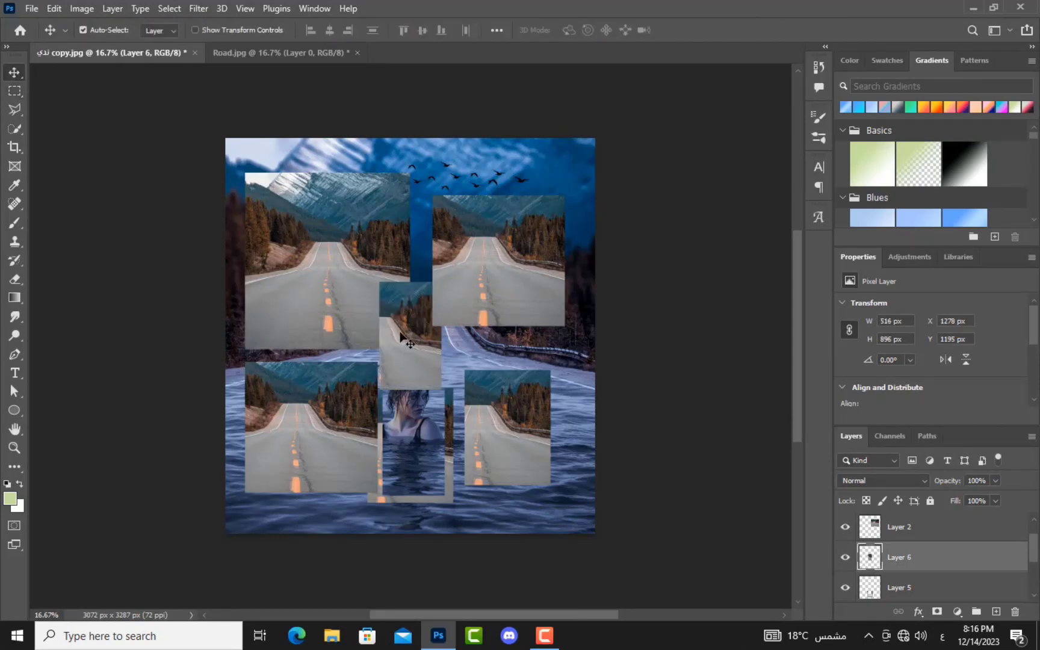
left_click_drag(397, 334, 362, 289)
left_click(54, 9)
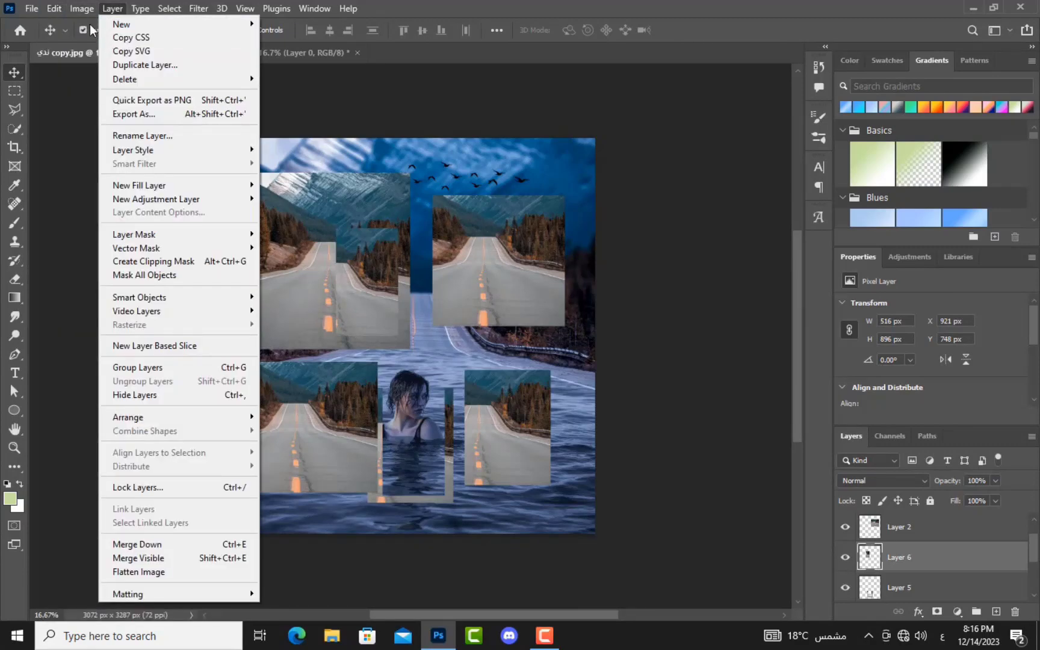
Step: Undo the strip's move, its paste, the cut and the rectangular selection
left_click(54, 8)
left_click(54, 7)
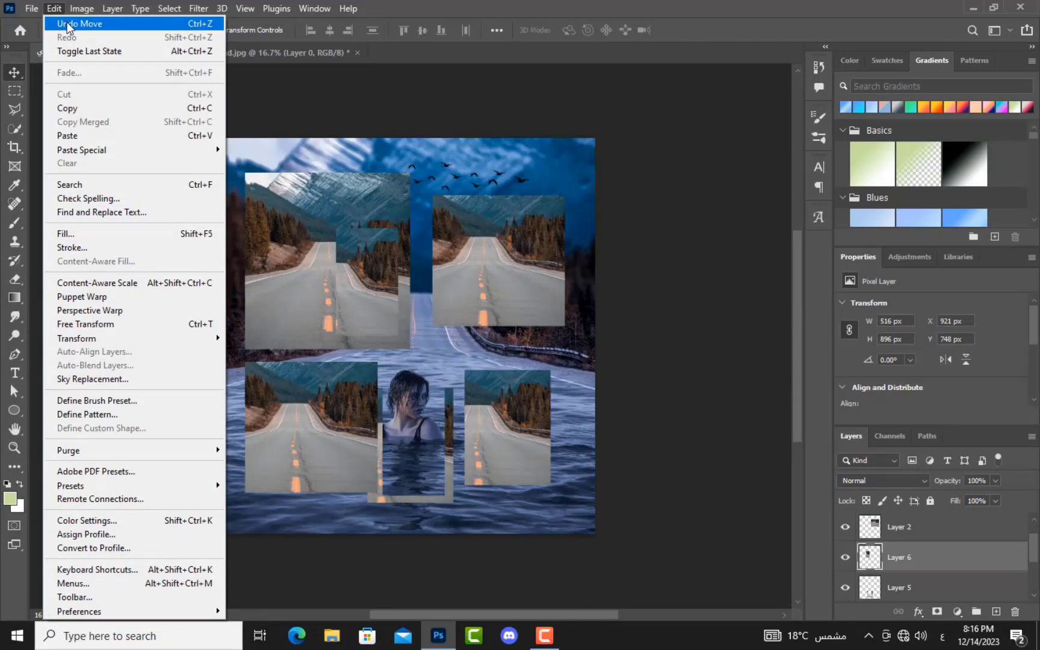
left_click(68, 24)
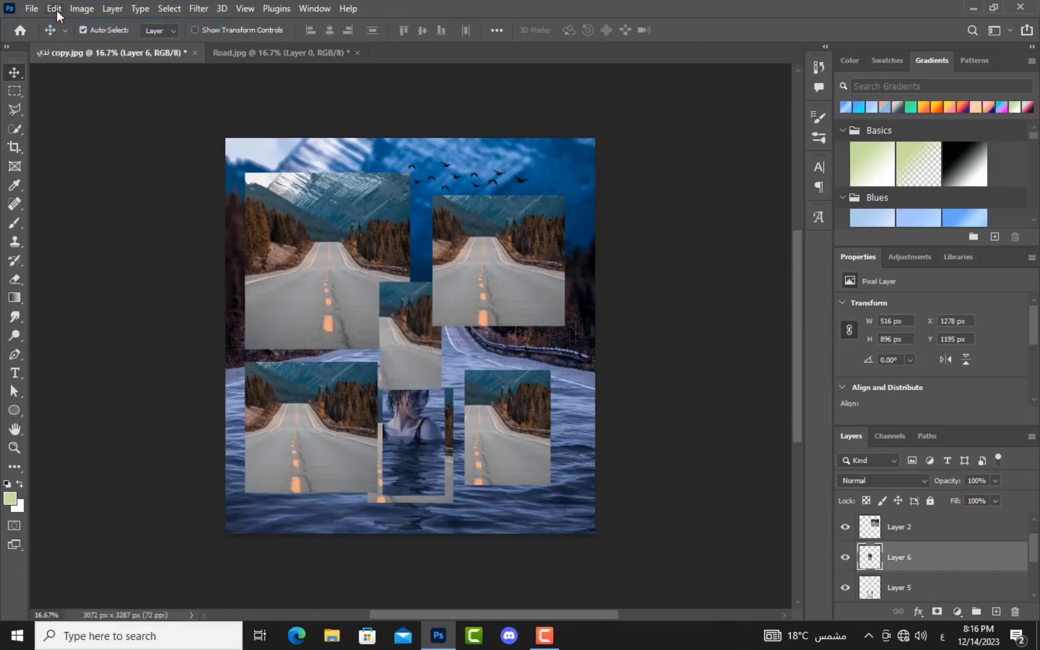
left_click(57, 11)
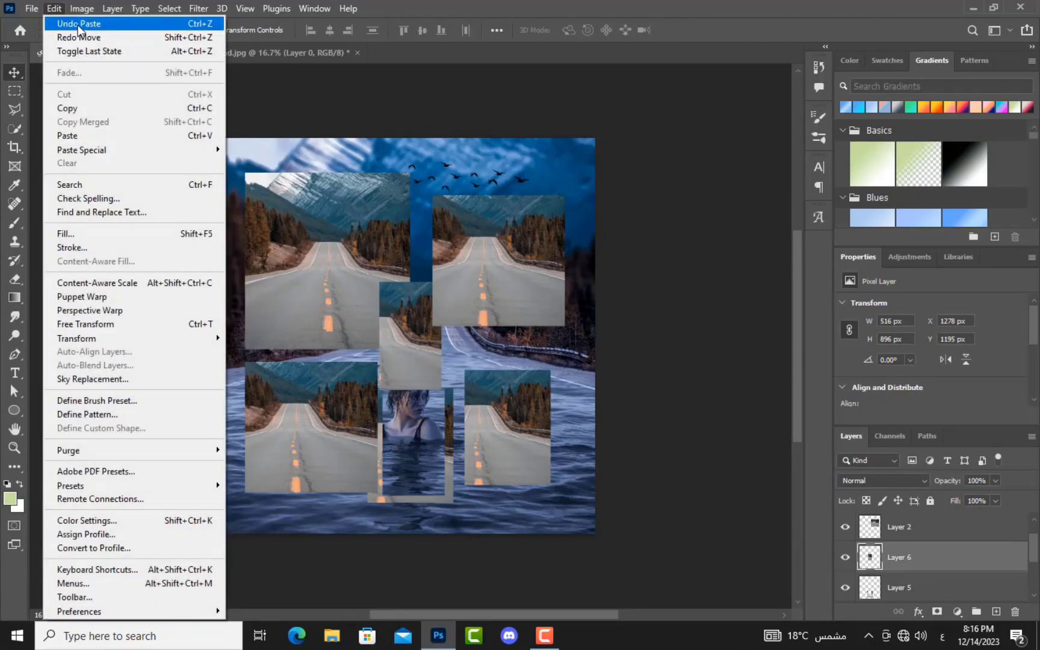
left_click(79, 24)
left_click(54, 8)
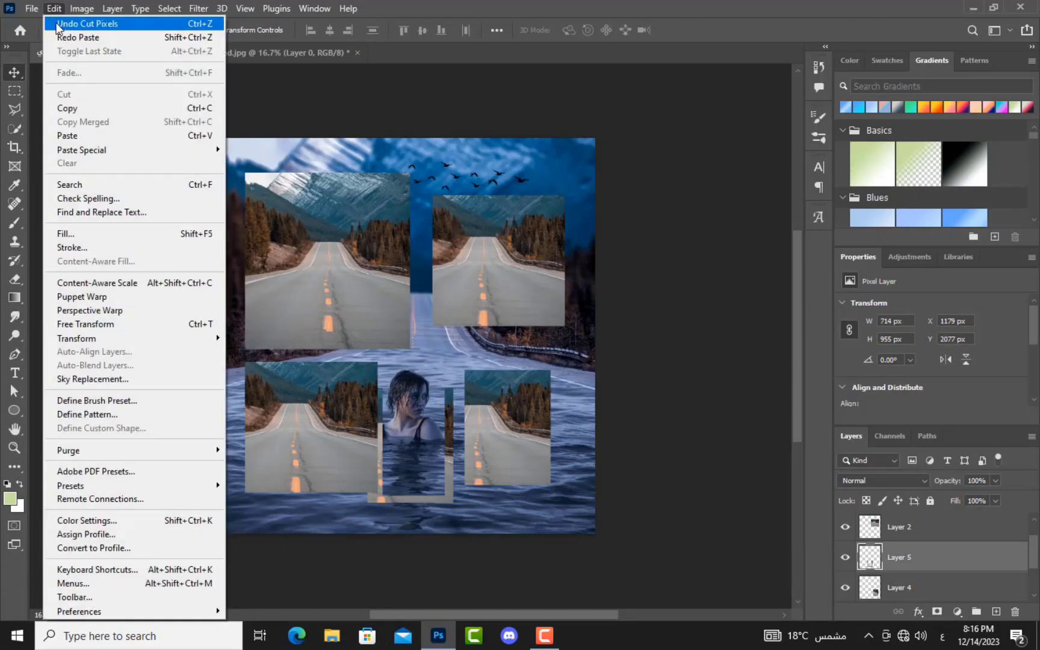
left_click(59, 24)
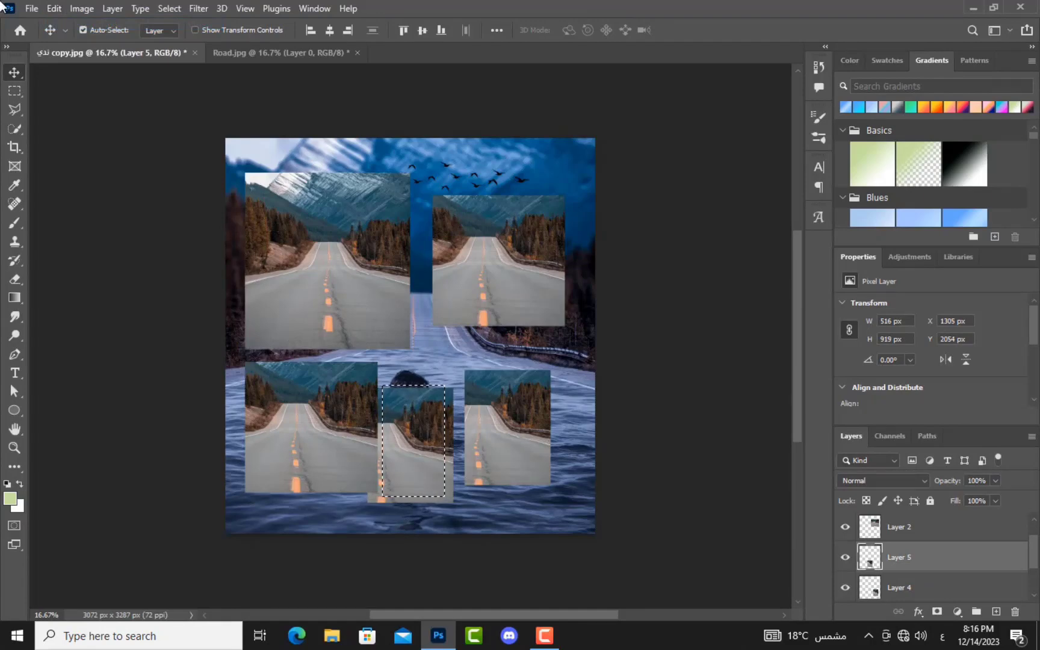
left_click(55, 9)
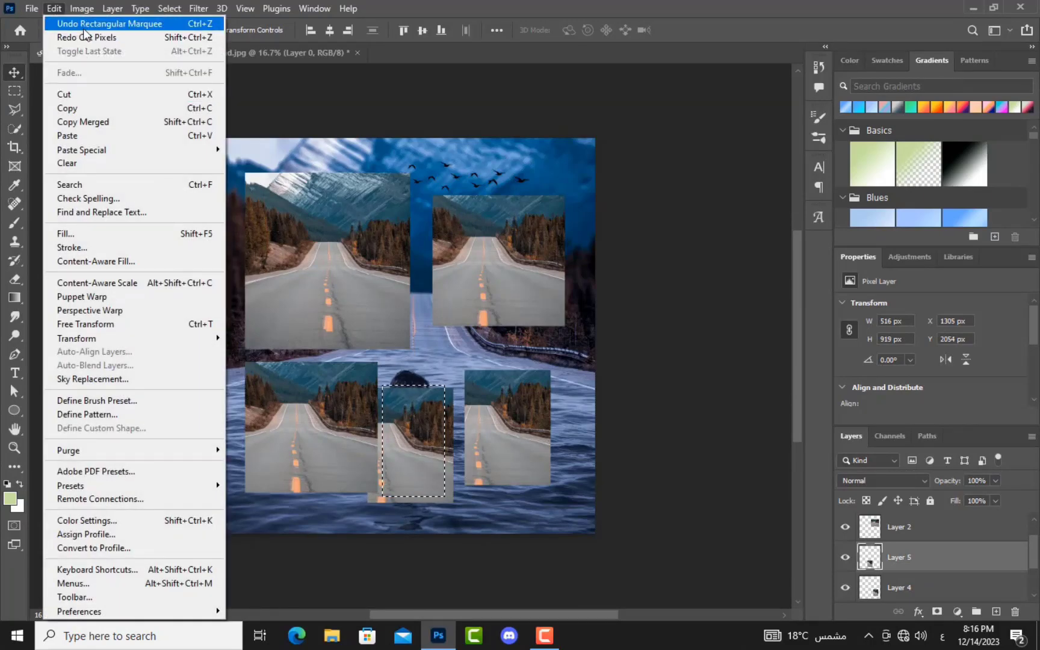
left_click(83, 27)
Step: Undo the bottom-centre copy's move and paste, and the lower-right road move
left_click(55, 8)
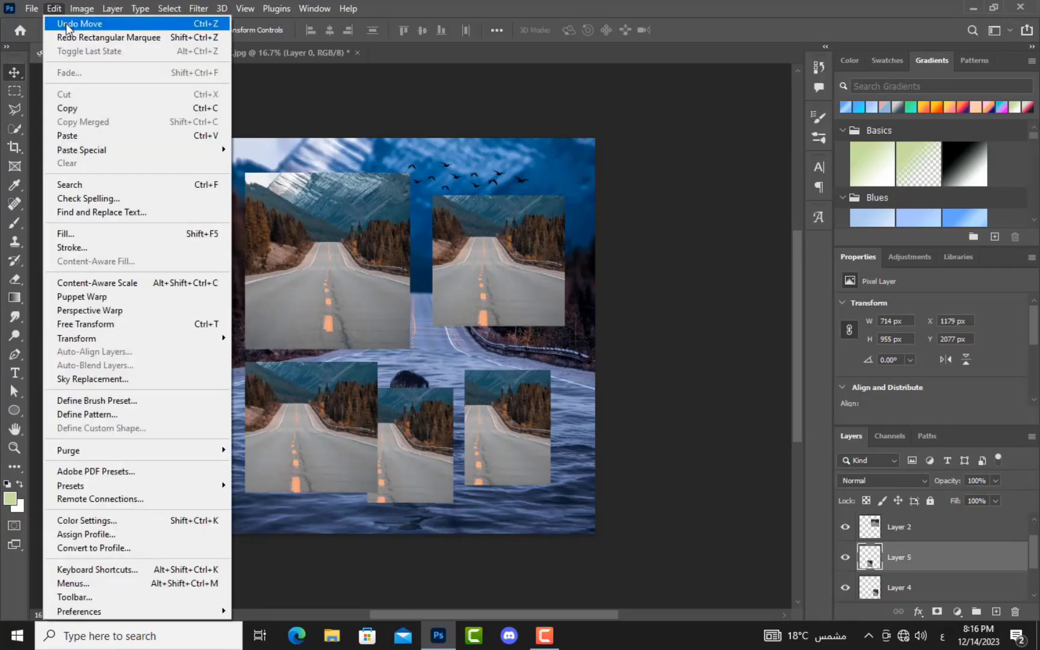
left_click(67, 23)
left_click(53, 8)
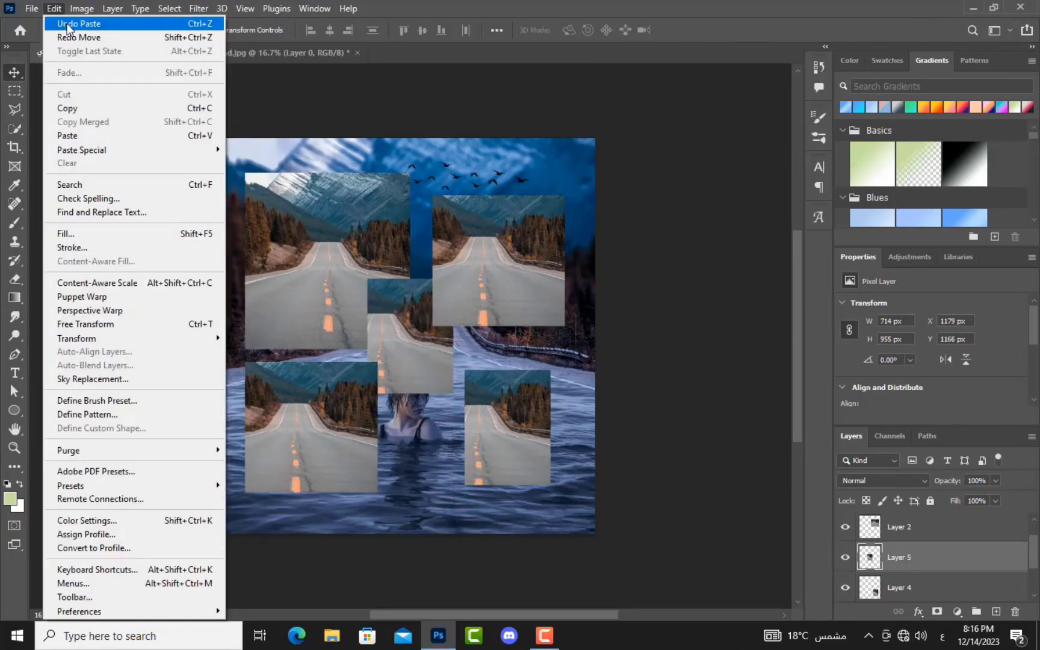
left_click(67, 23)
left_click(56, 8)
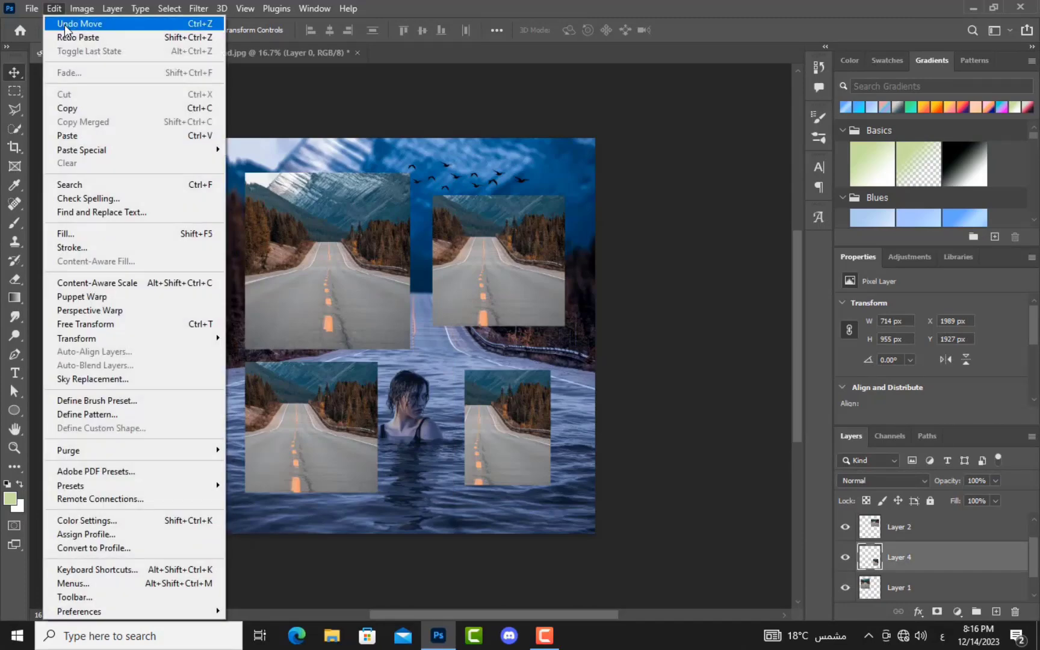
left_click(65, 24)
left_click(53, 8)
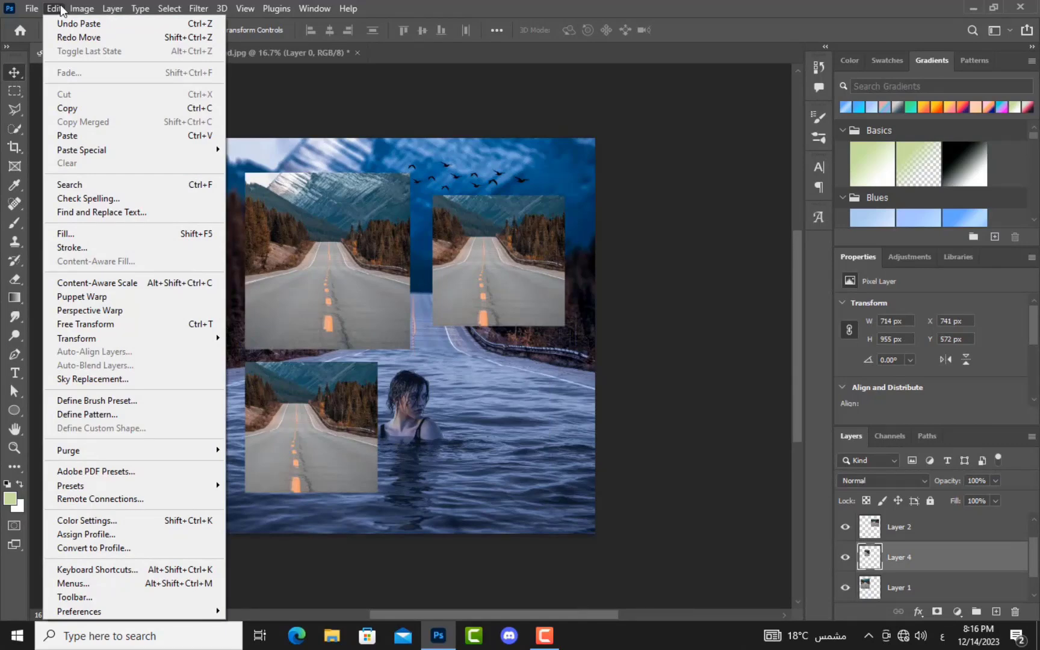
Step: Redo the road move, the Layer 5 paste and its move to the bottom centre
left_click(71, 40)
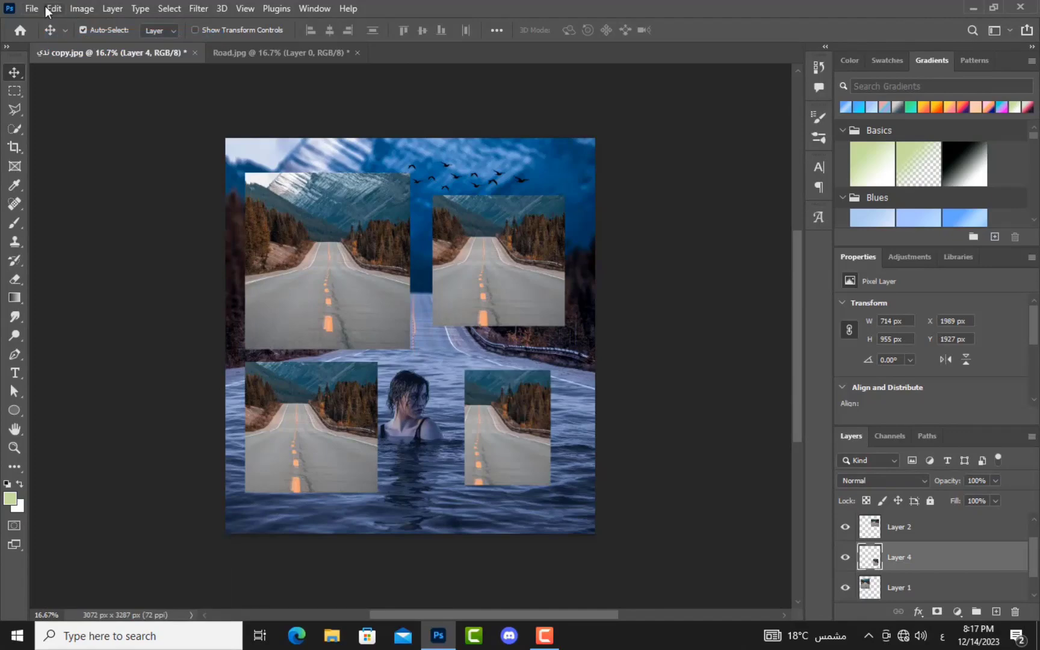
left_click(54, 9)
left_click(60, 12)
left_click(61, 13)
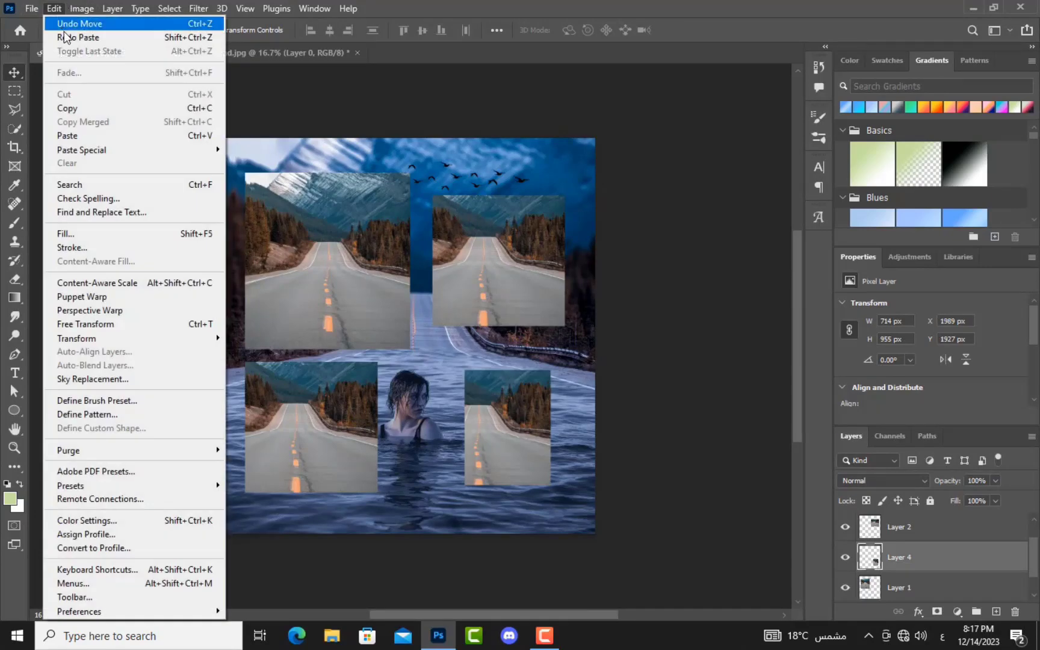
left_click(185, 41)
left_click(82, 8)
mouse_move(54, 8)
left_click(67, 34)
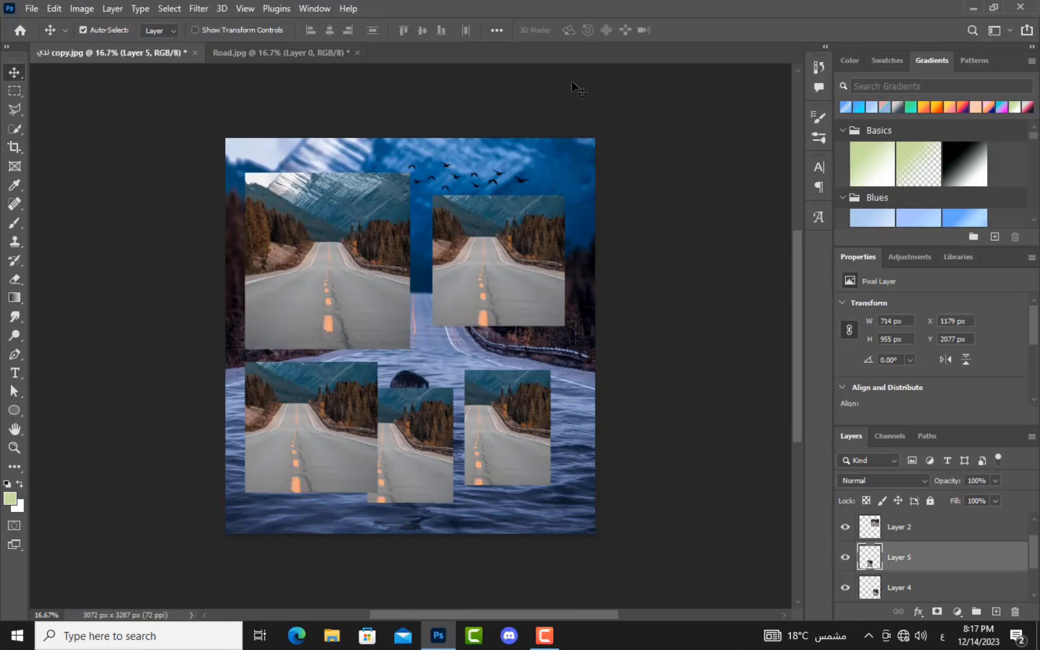
Step: In the History panel, step between the latest state and earlier paste and move states
left_click(818, 70)
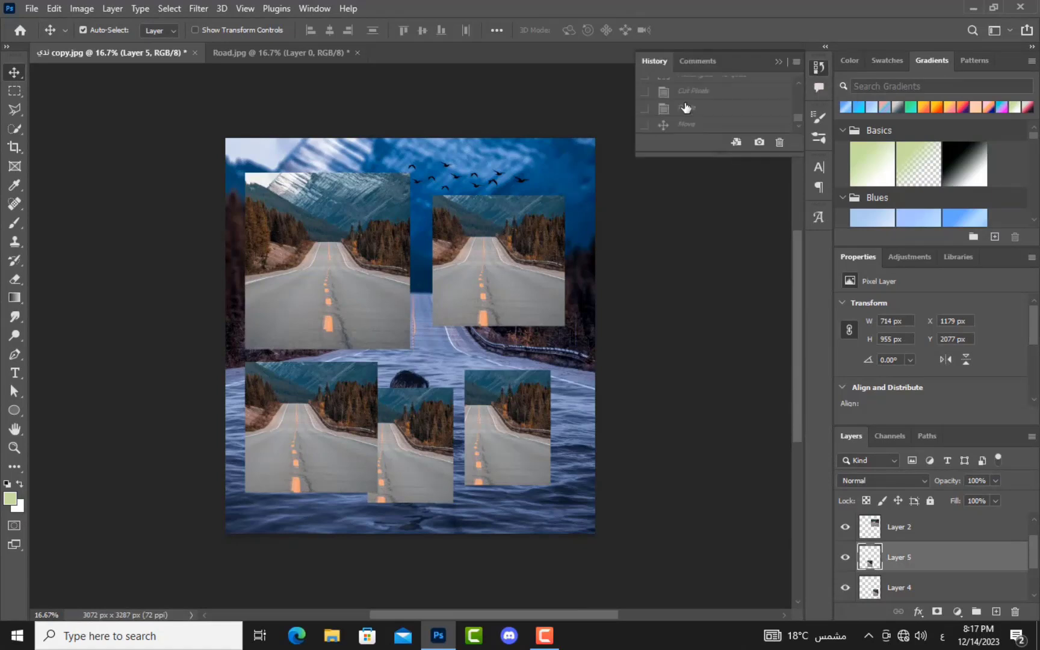
scroll(679, 119, "up", 4)
scroll(680, 119, "down", 4)
left_click(681, 126)
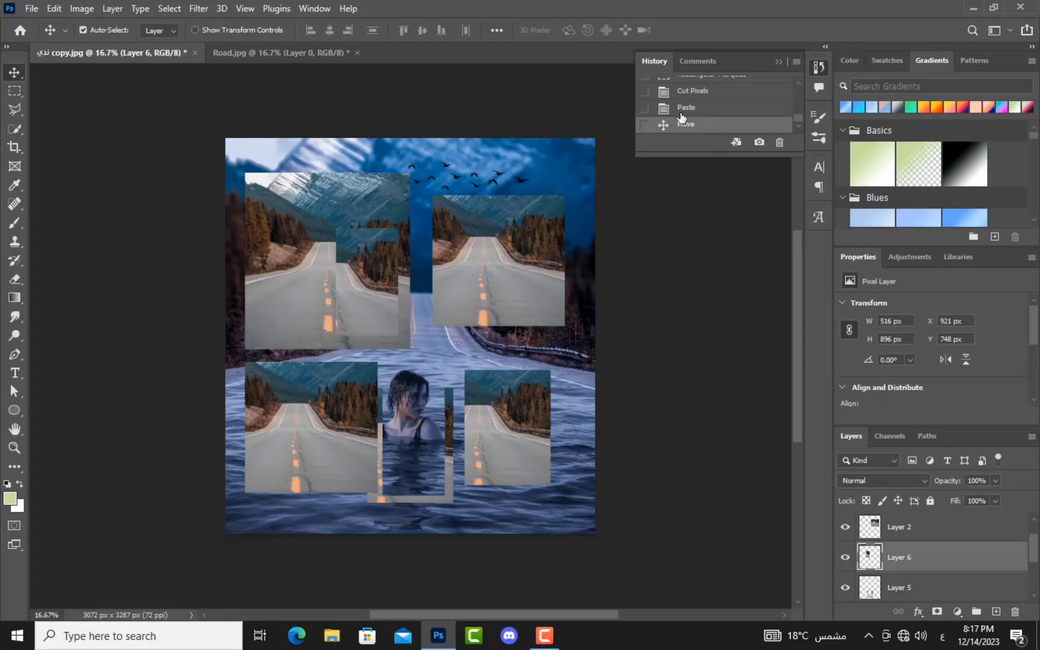
left_click(684, 112)
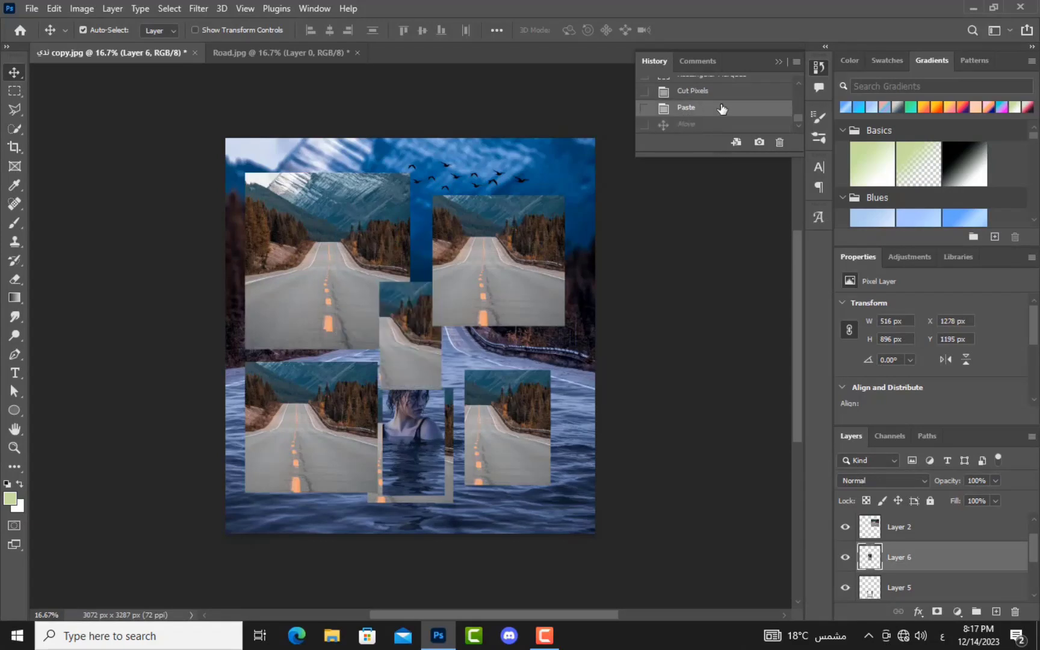
left_click(726, 99)
left_click(722, 109)
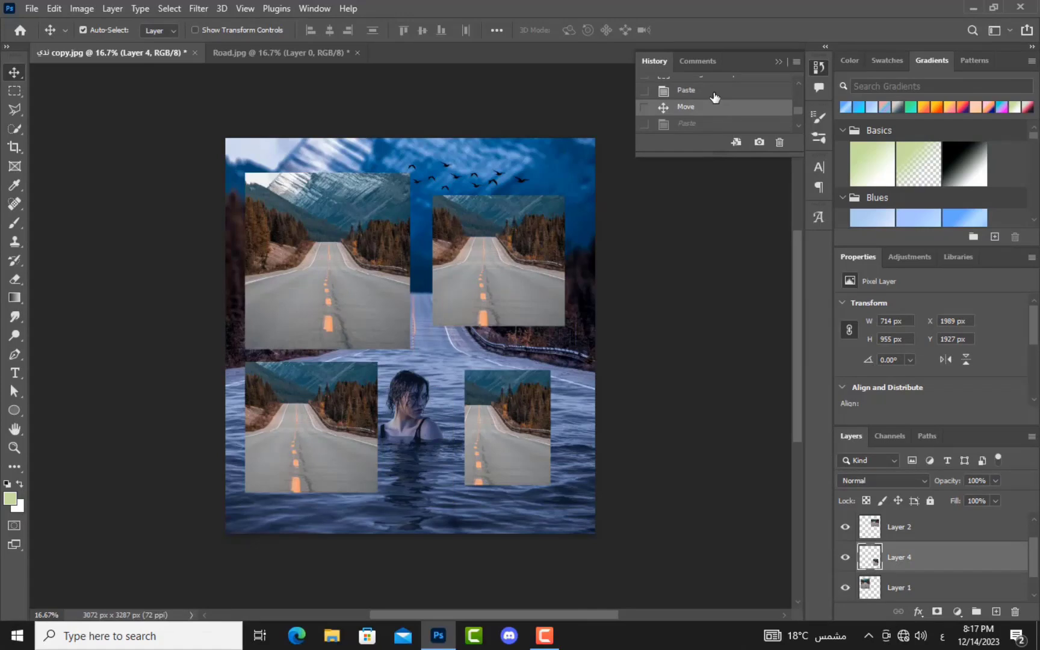
Step: Revert to the Free Transform state, close History and delete the road patch layer
left_click(715, 94)
scroll(713, 100, "up", 4)
left_click(708, 106)
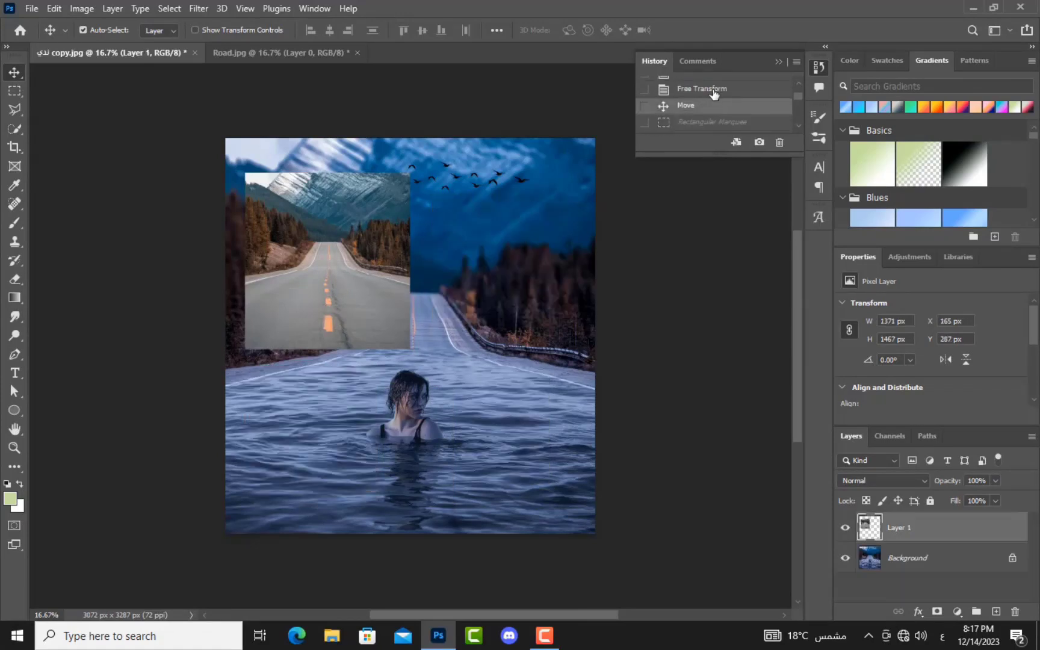
left_click(712, 91)
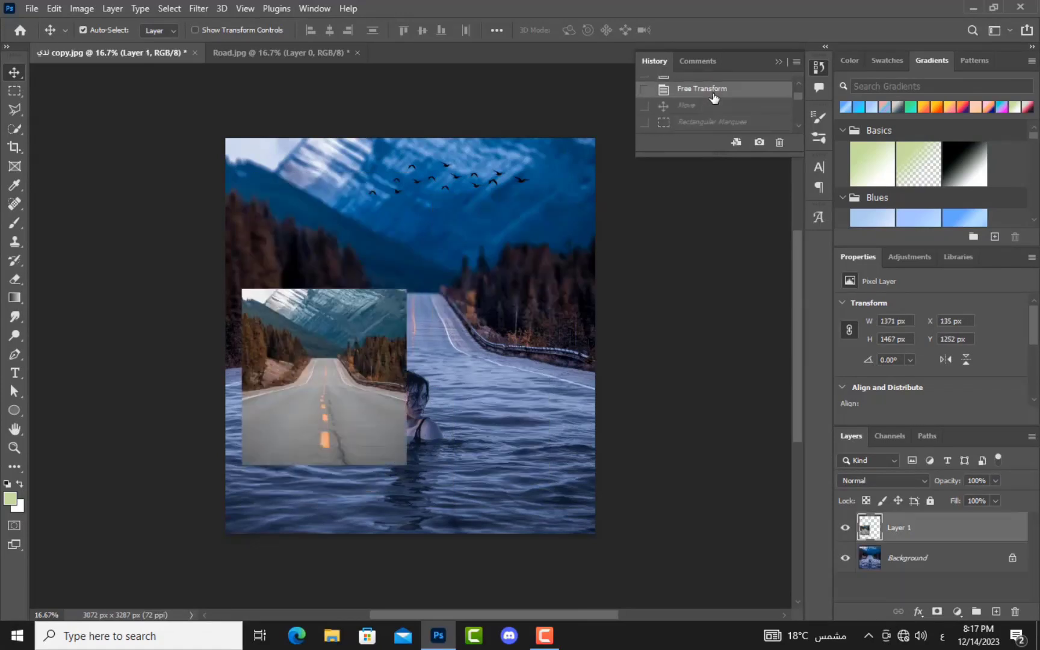
left_click(778, 62)
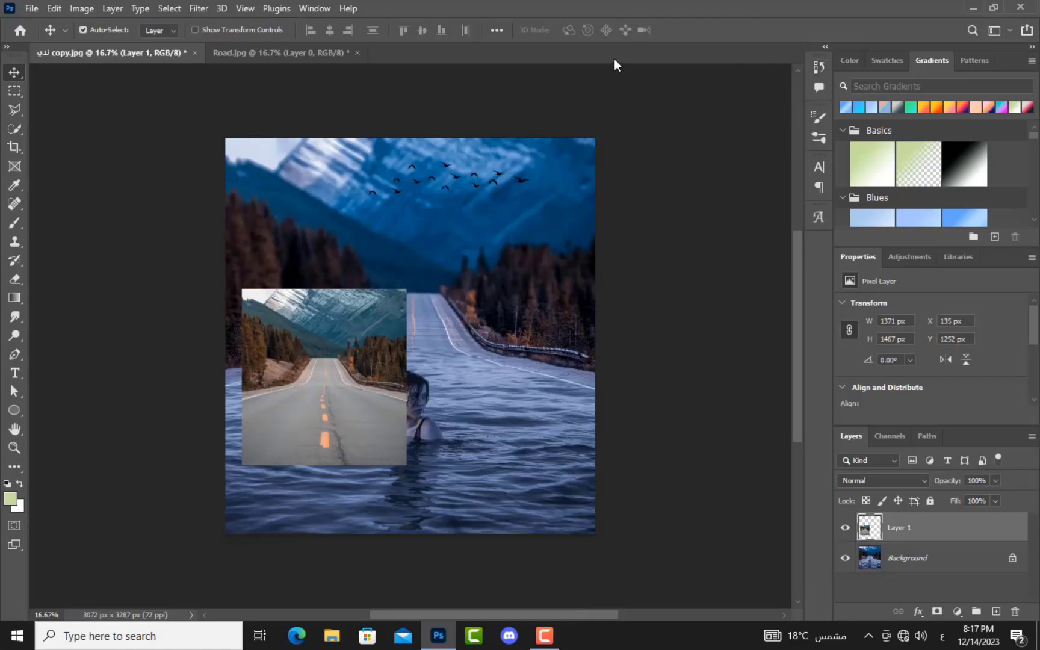
key("Delete")
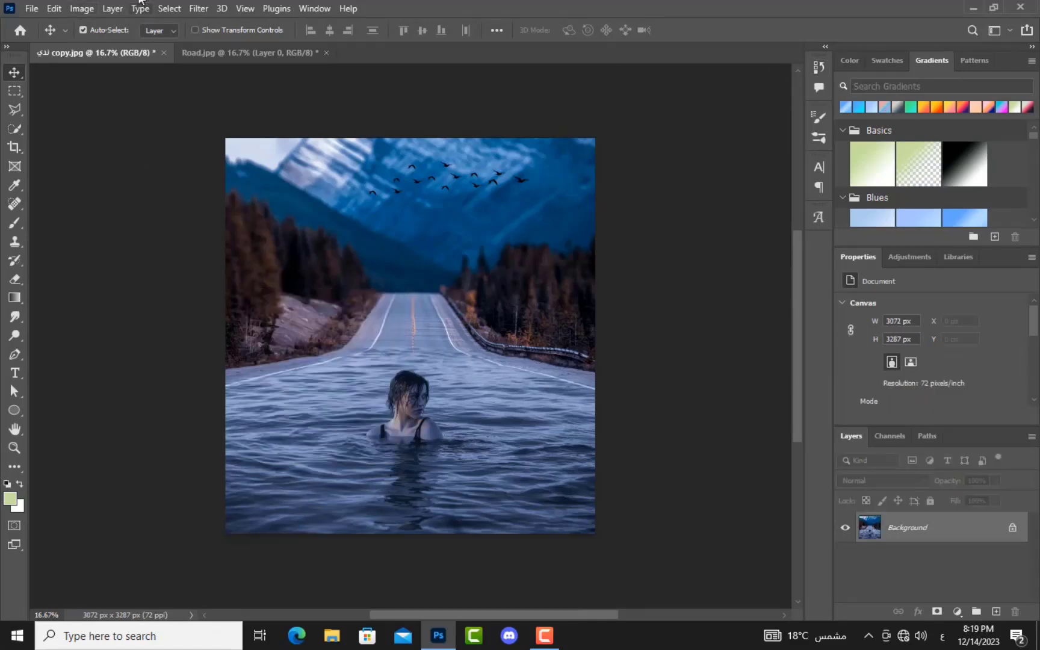
left_click(80, 10)
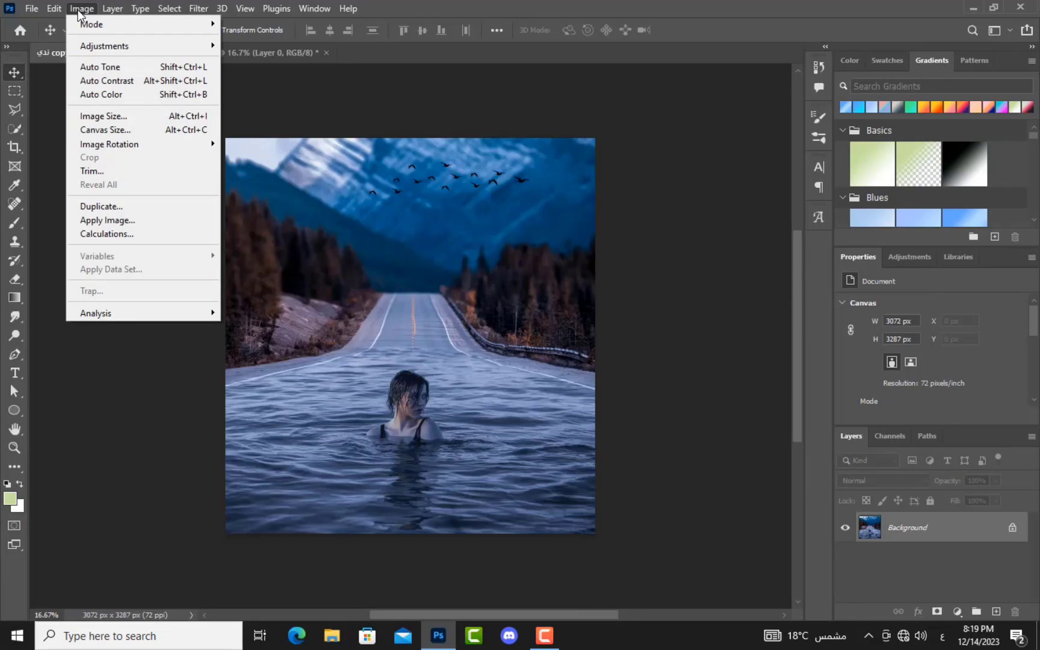
mouse_move(80, 27)
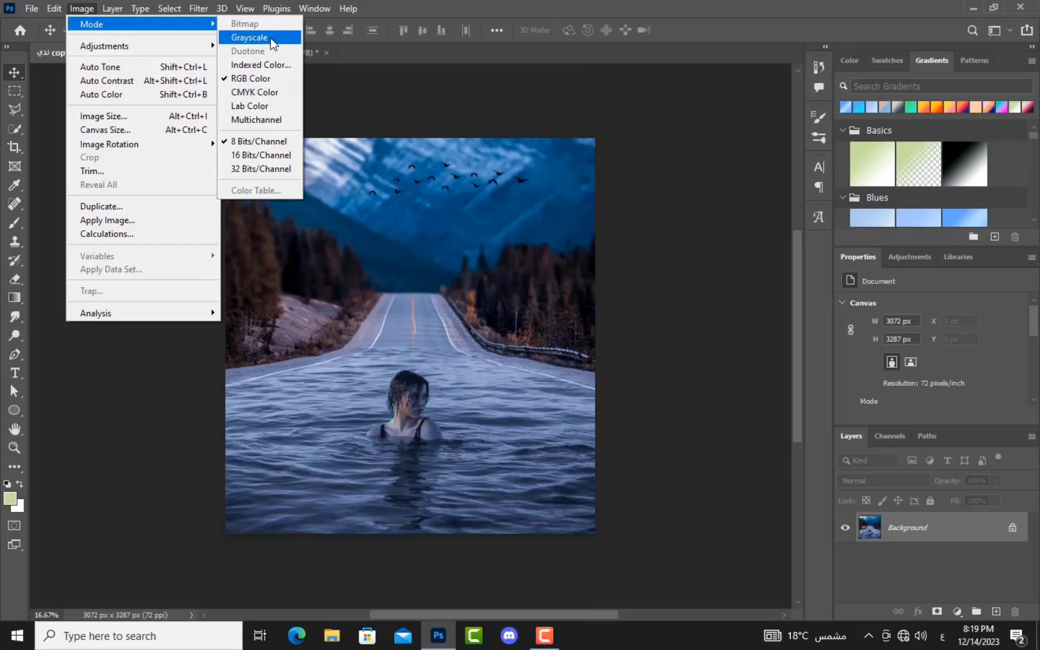
left_click(271, 37)
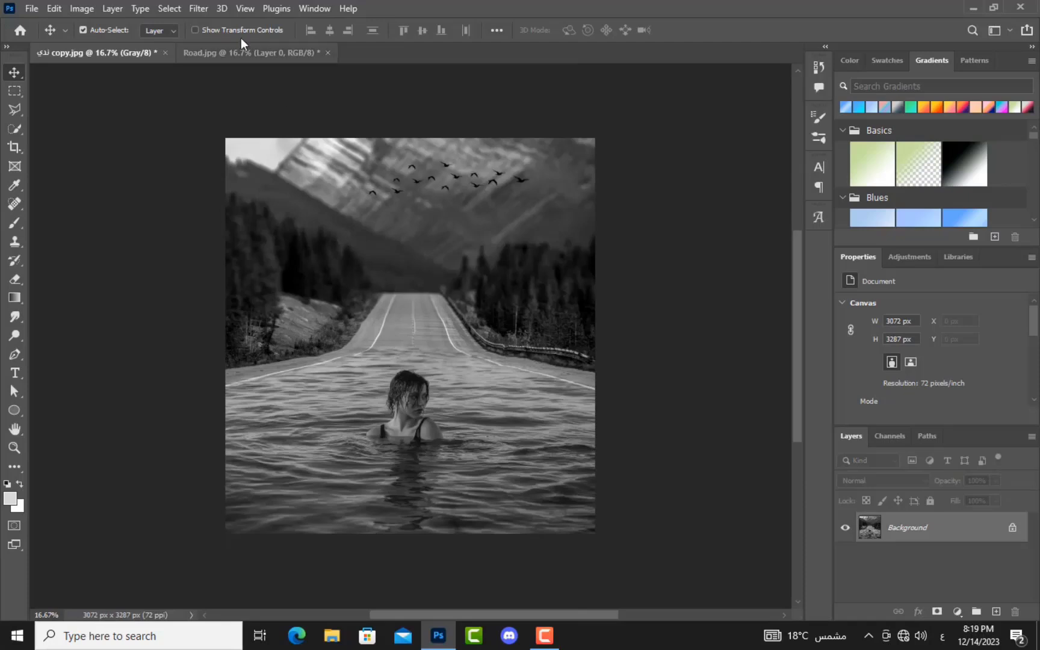
left_click(82, 9)
mouse_move(128, 27)
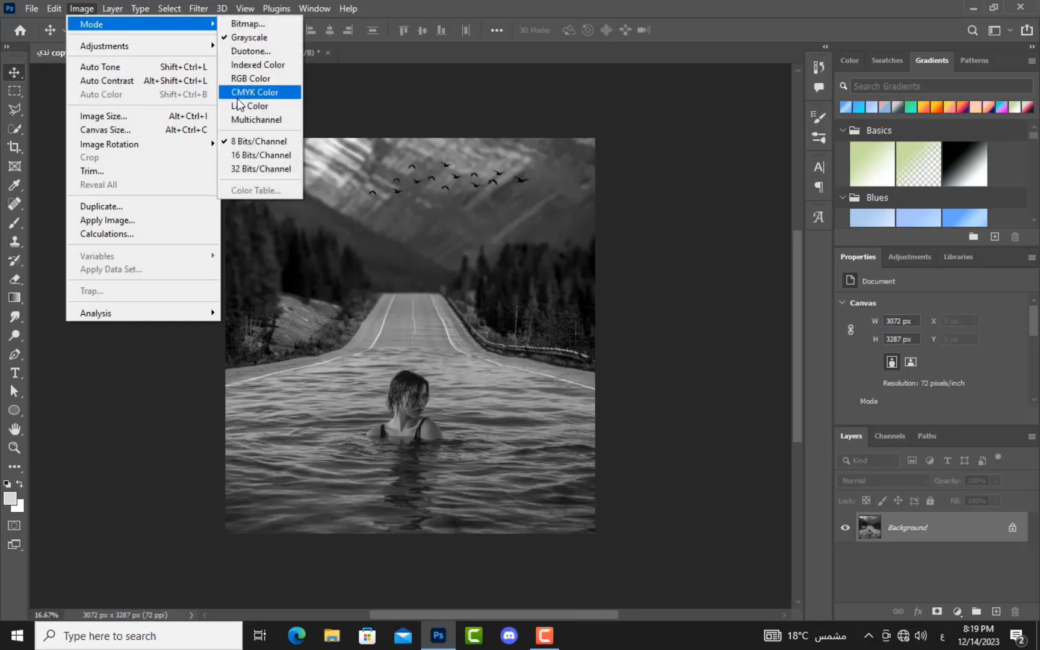
left_click(260, 84)
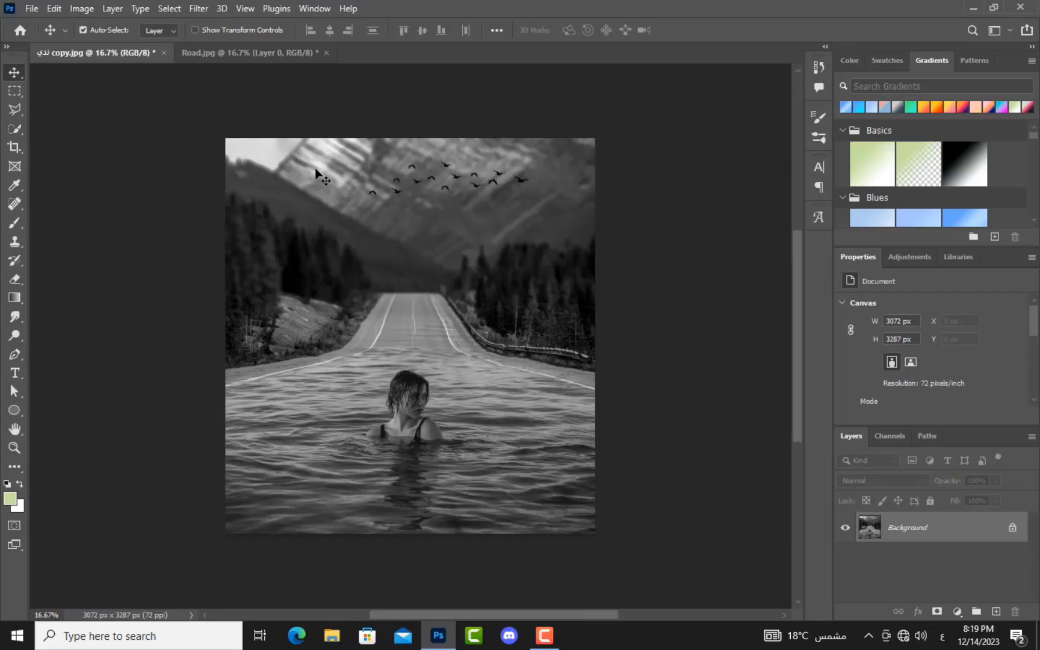
key("ctrl+z")
key("ctrl+z")
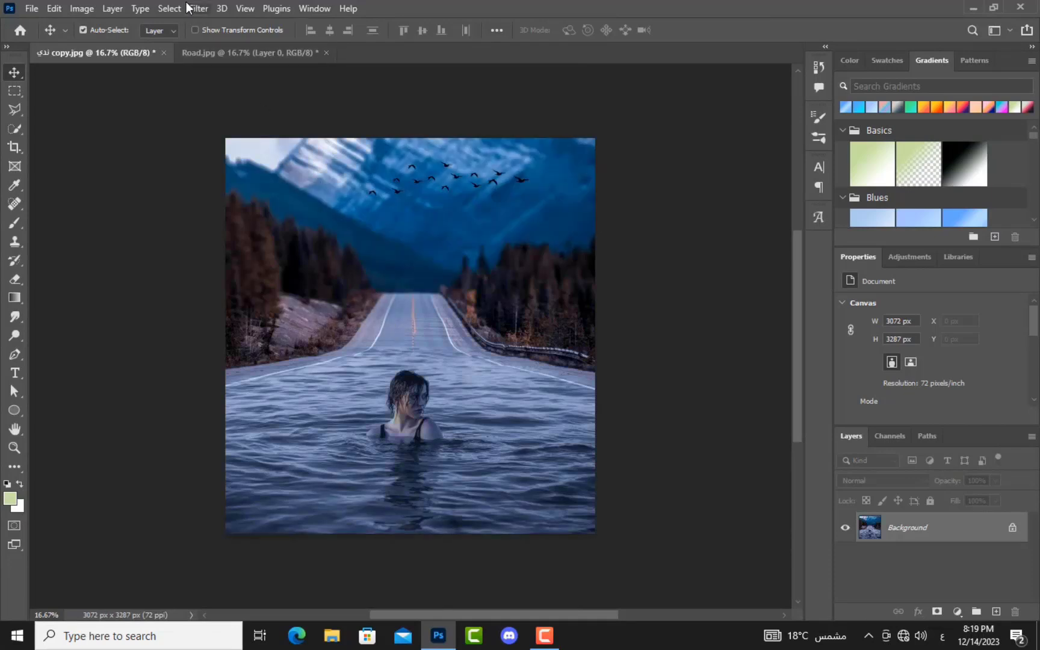
left_click(89, 10)
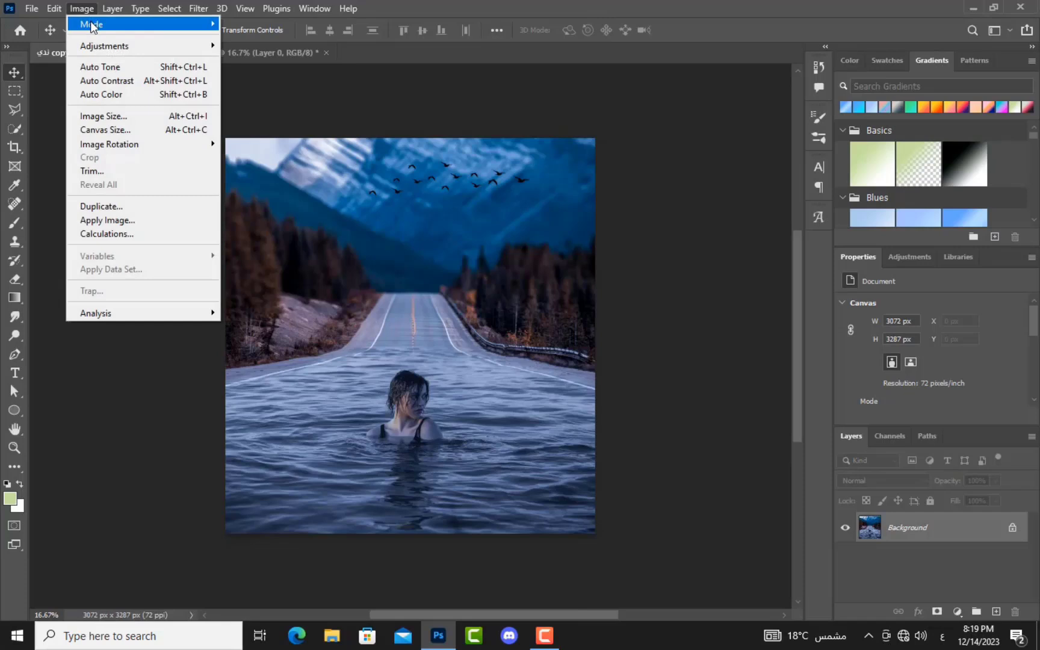
mouse_move(91, 26)
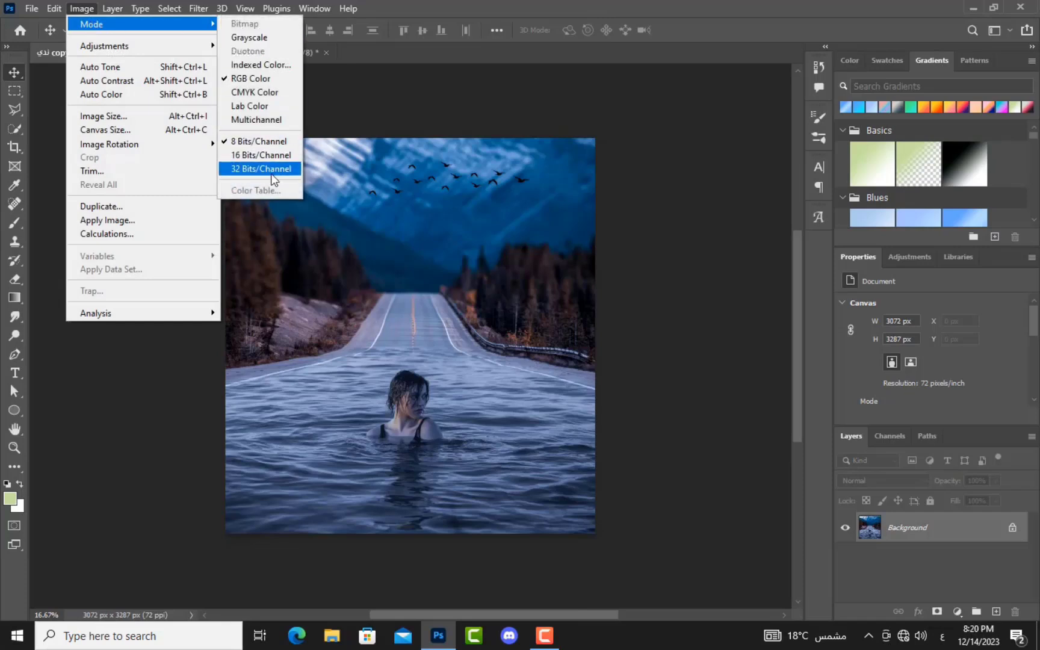
left_click(260, 106)
left_click(90, 9)
mouse_move(82, 8)
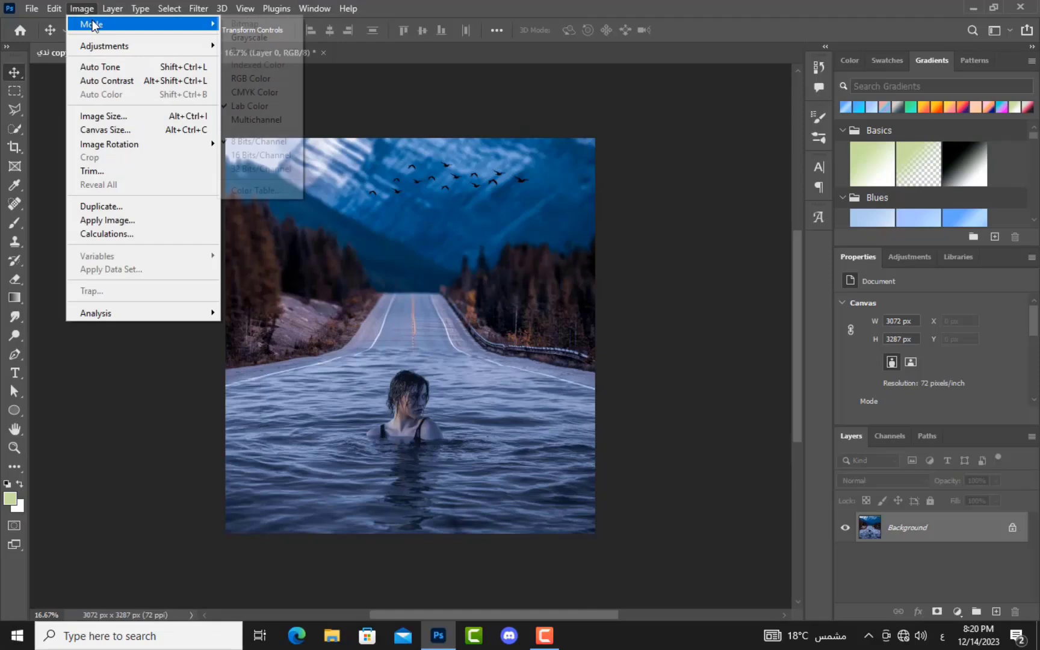
left_click(261, 38)
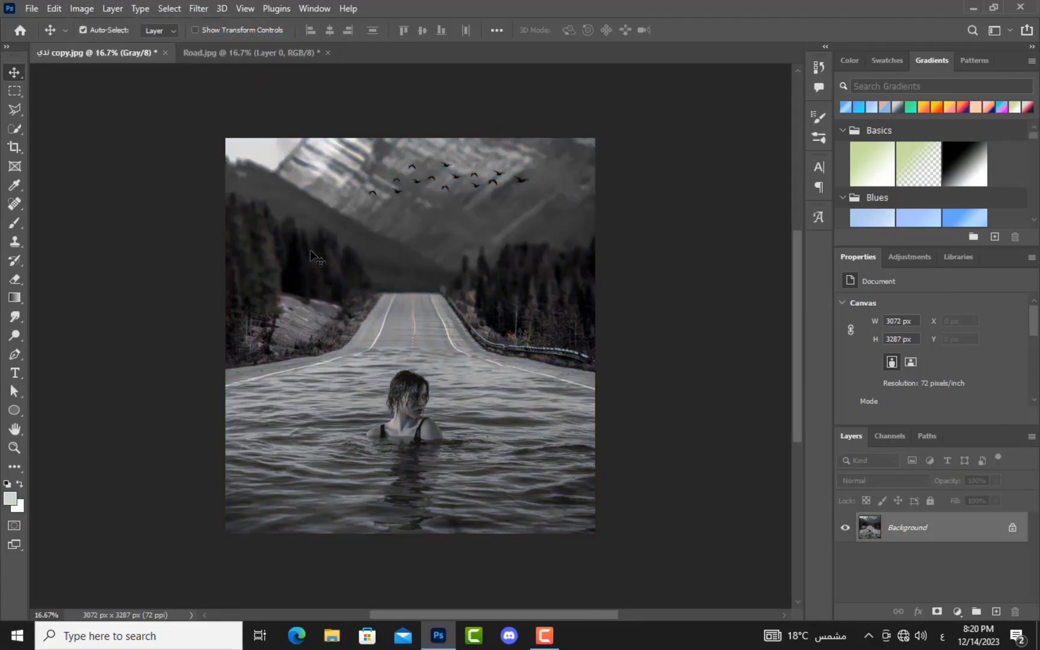
key("ctrl")
key("ctrl+z")
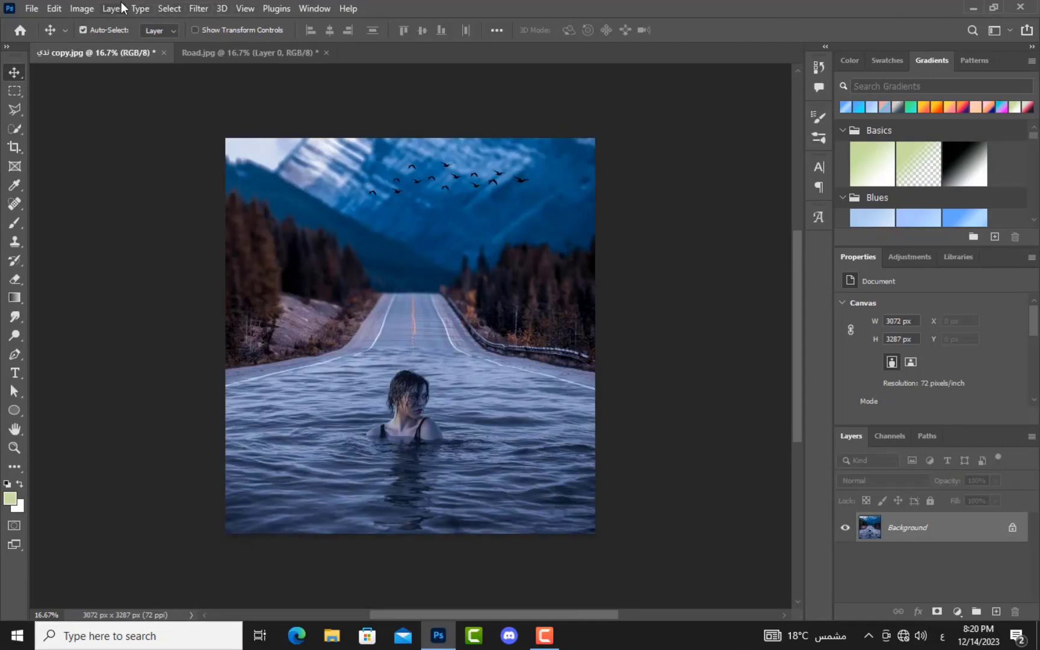
left_click(82, 9)
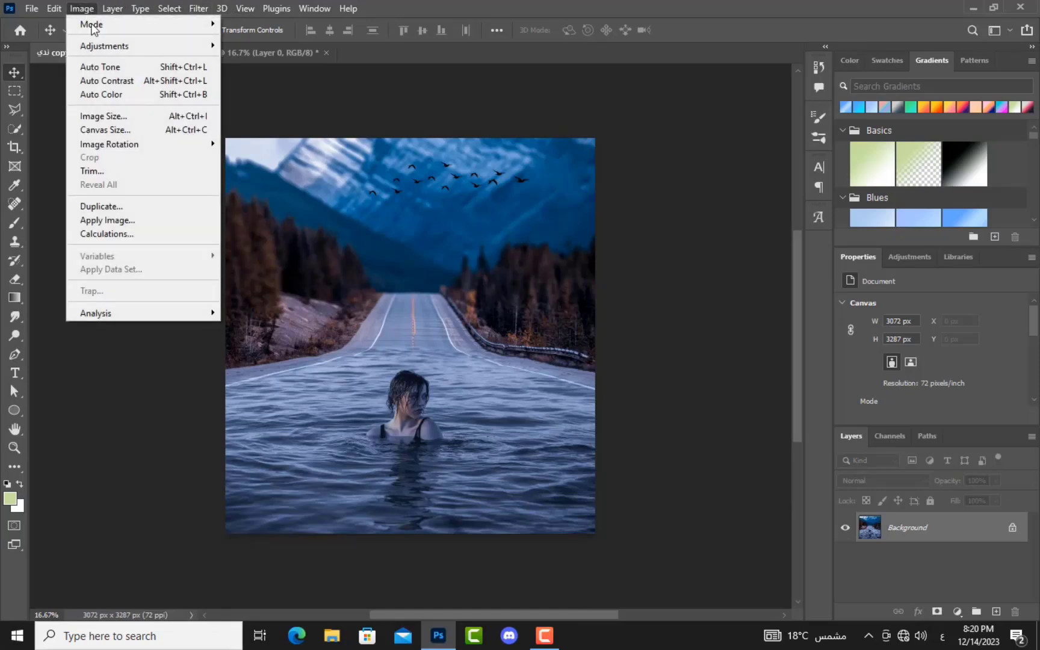
left_click(121, 118)
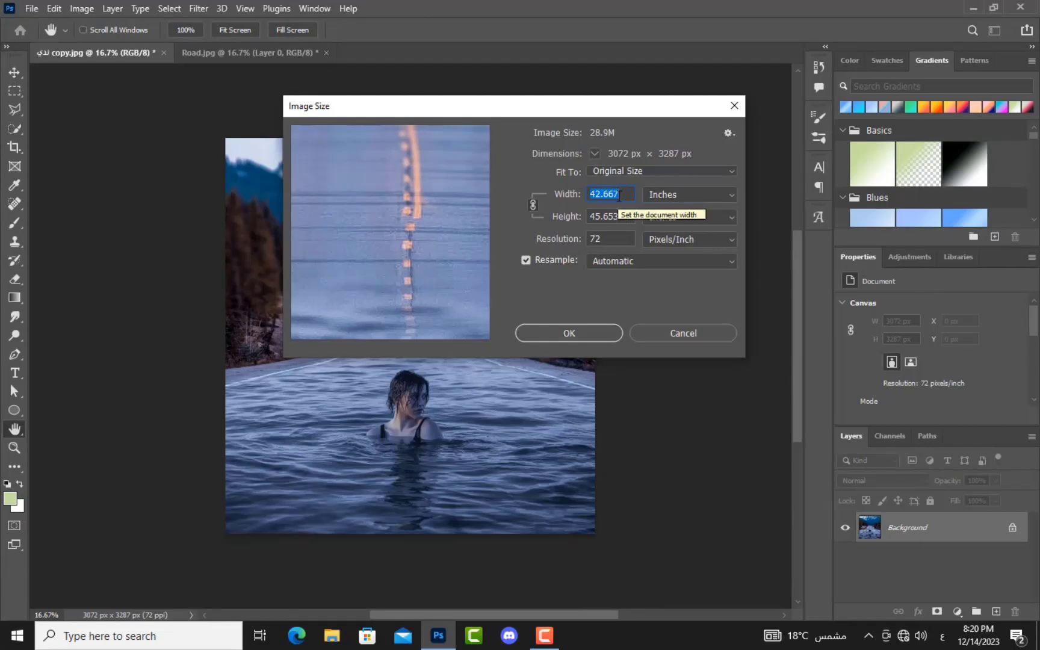
left_click(702, 197)
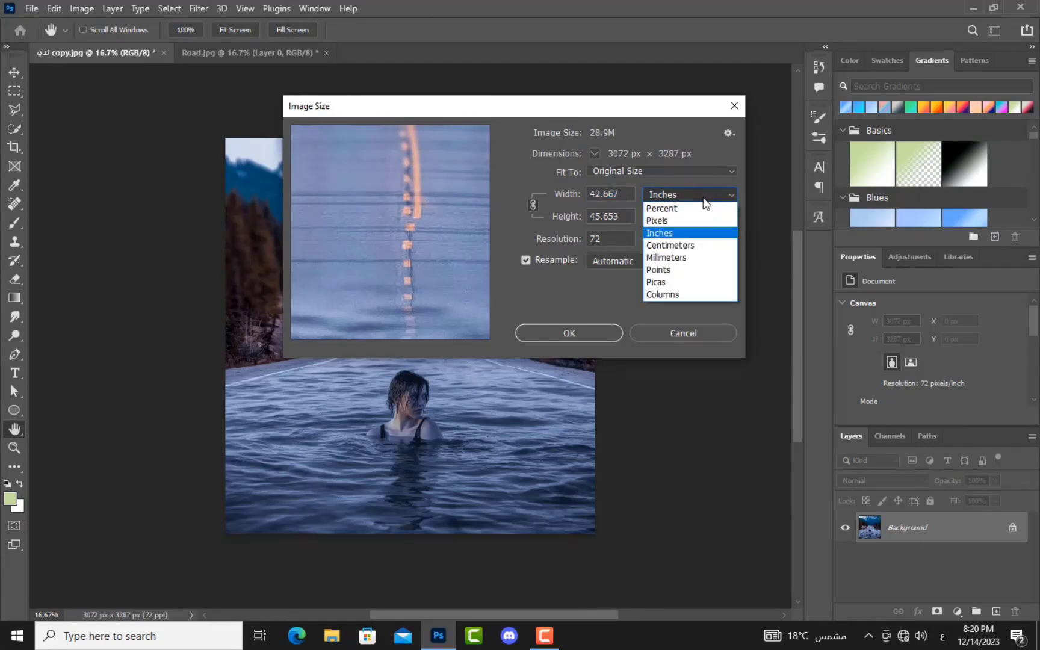
left_click(687, 248)
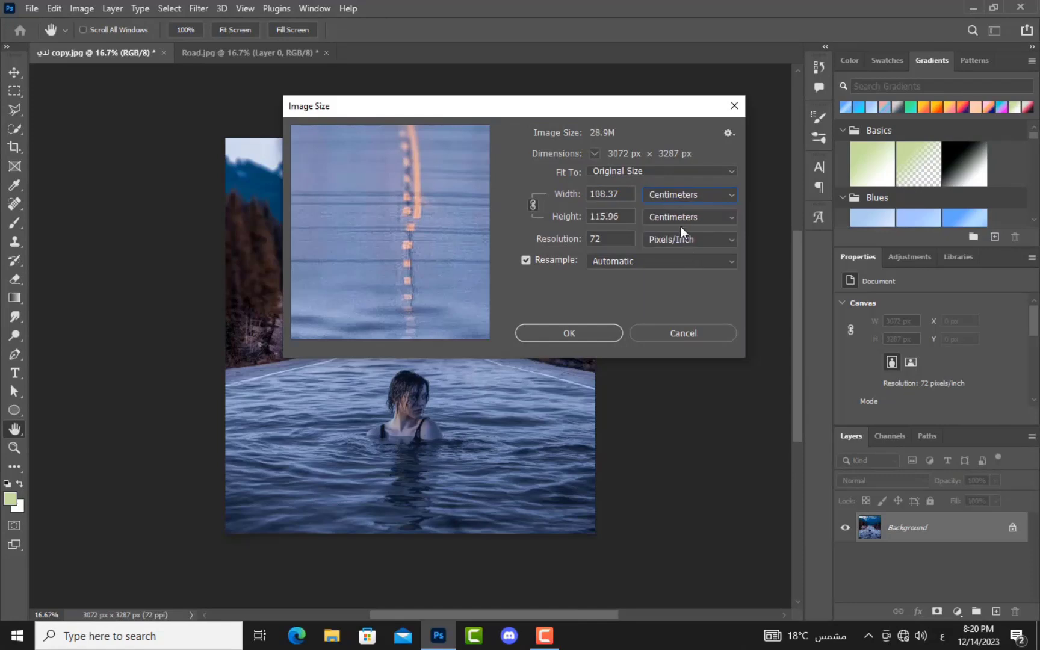
left_click_drag(621, 195, 589, 197)
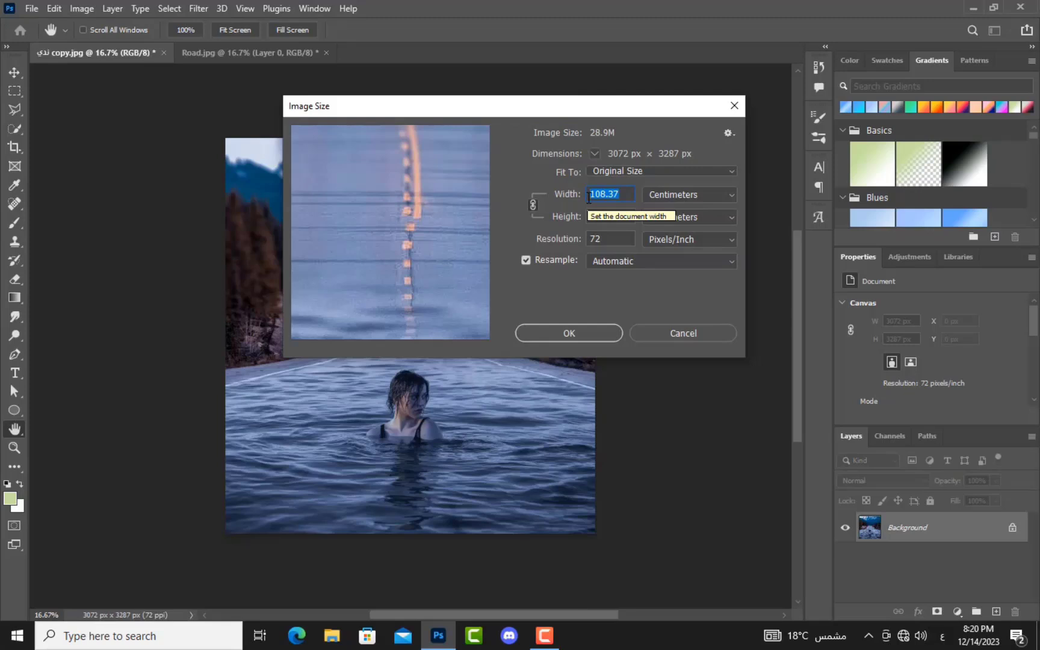
type("90")
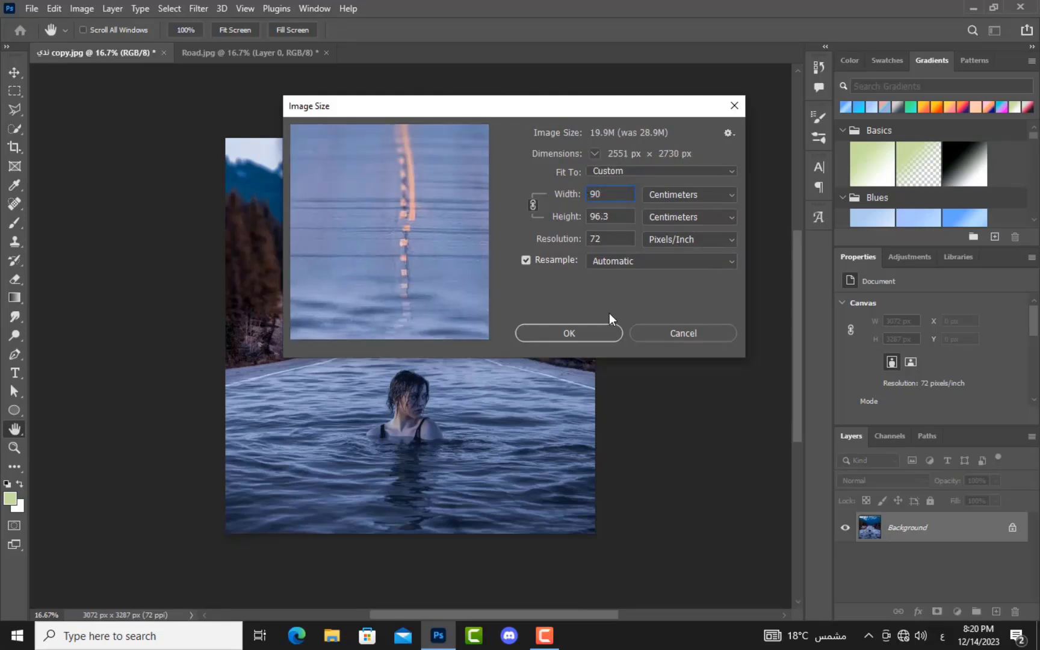
left_click(588, 336)
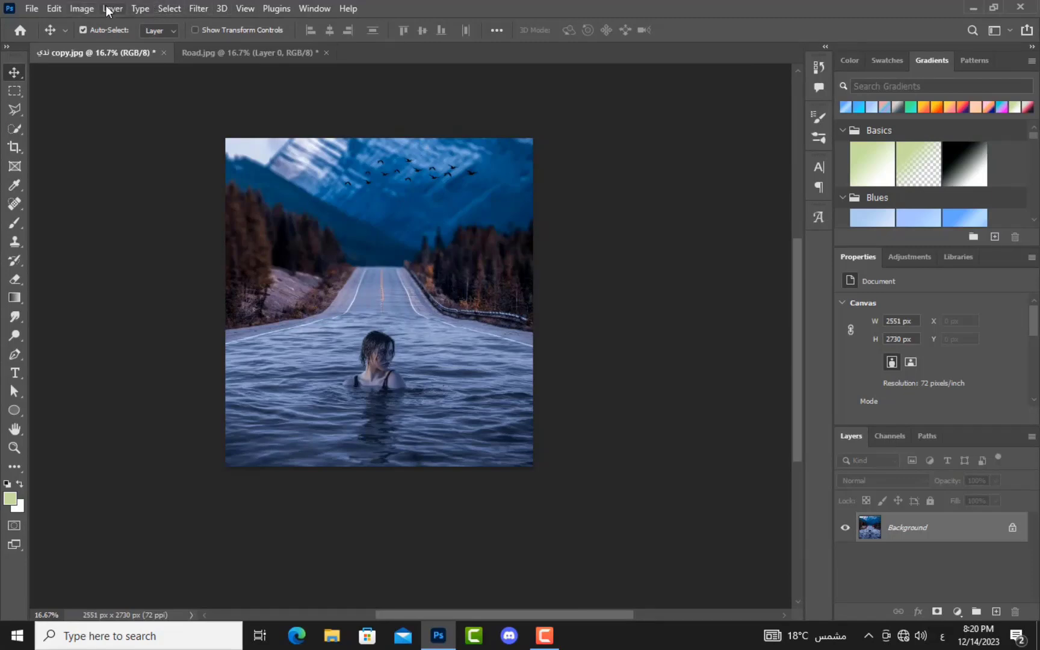
left_click(83, 8)
left_click(113, 117)
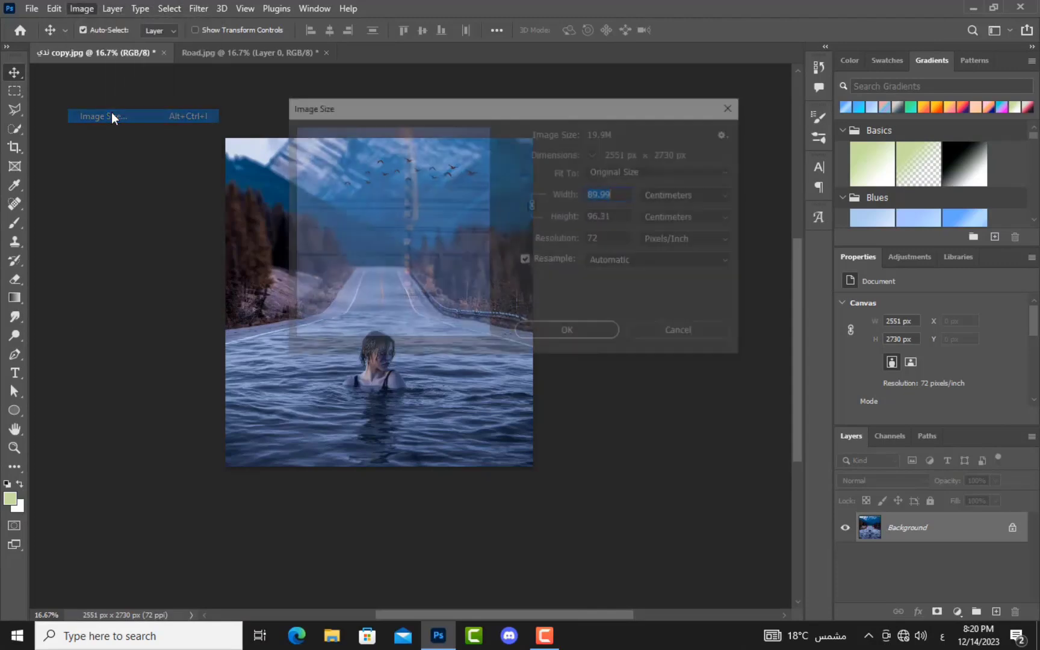
left_click(689, 333)
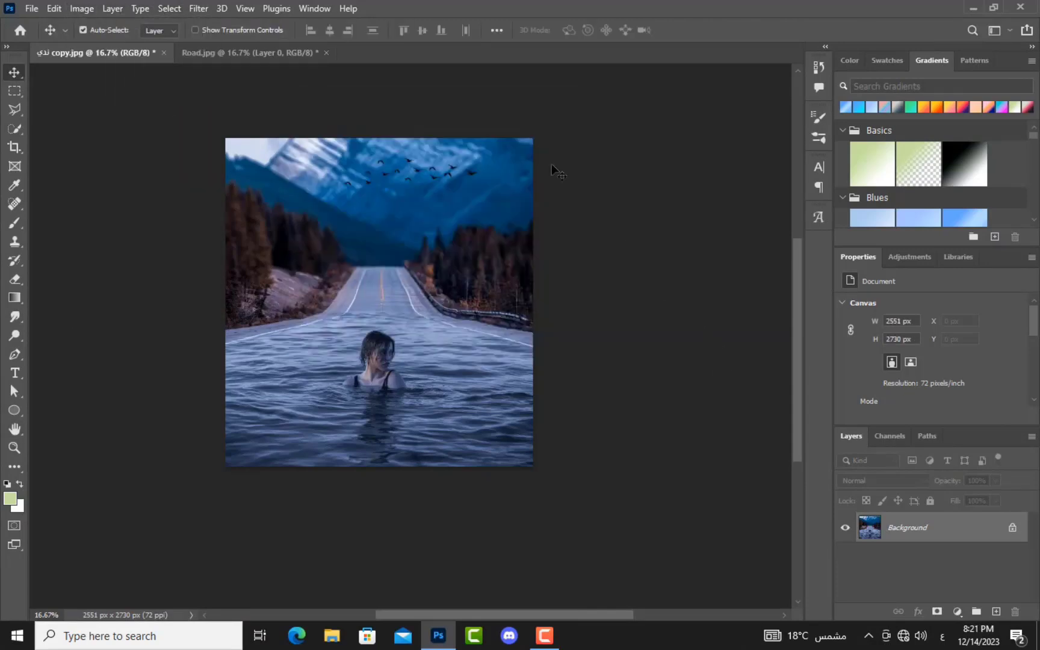
Step: In Image Size, set Width to 120 cm with Resample on, giving 3402 × 3640 px
left_click(83, 9)
left_click(111, 115)
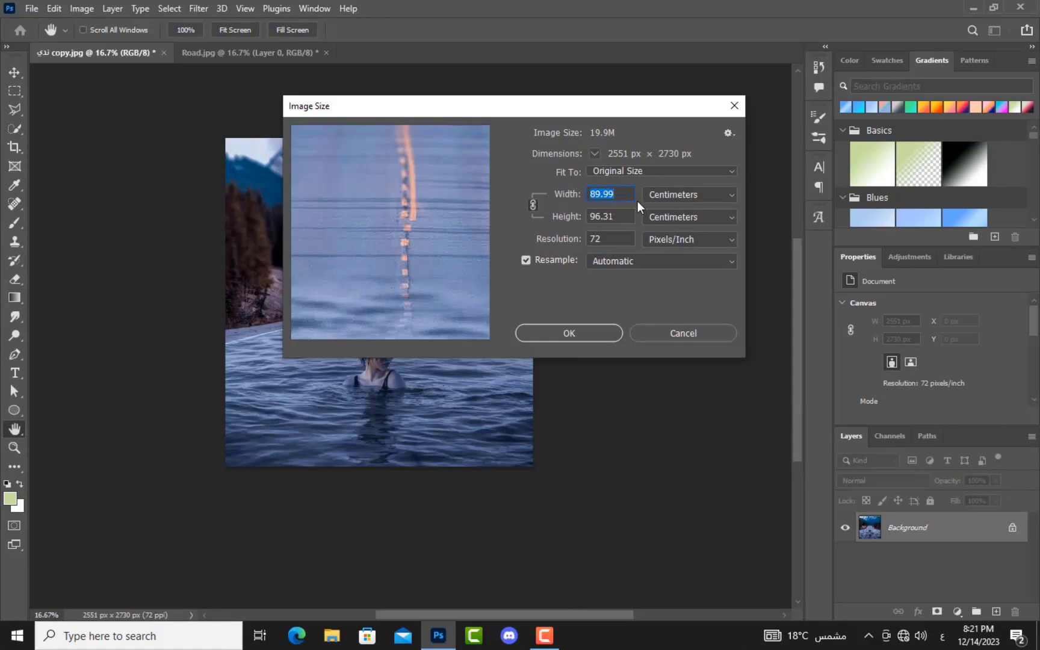
type("150")
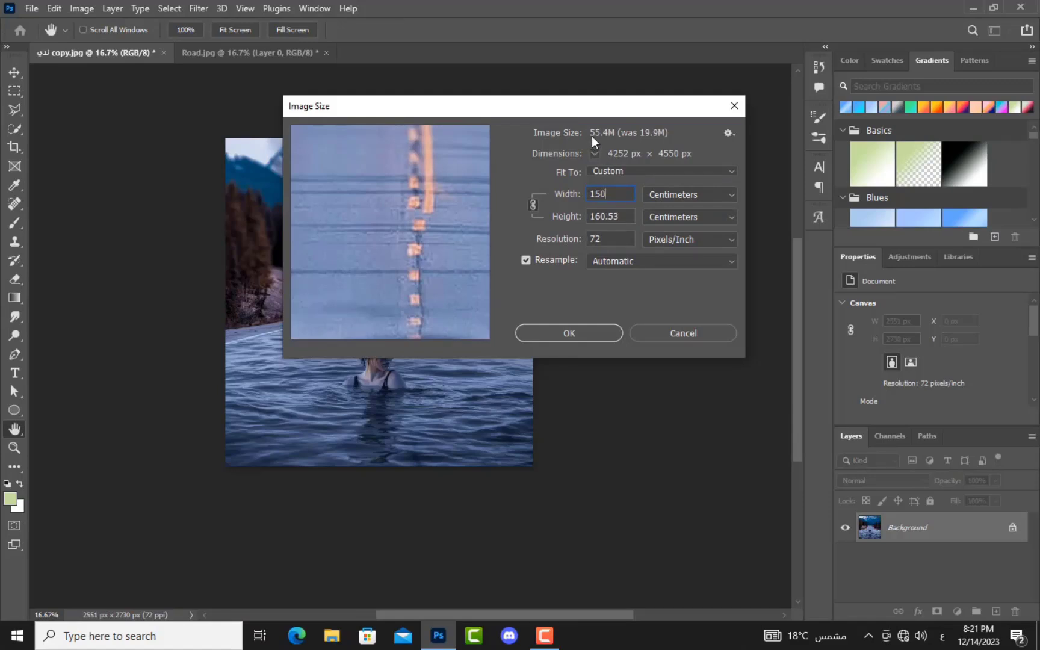
double_click(610, 192)
type("120")
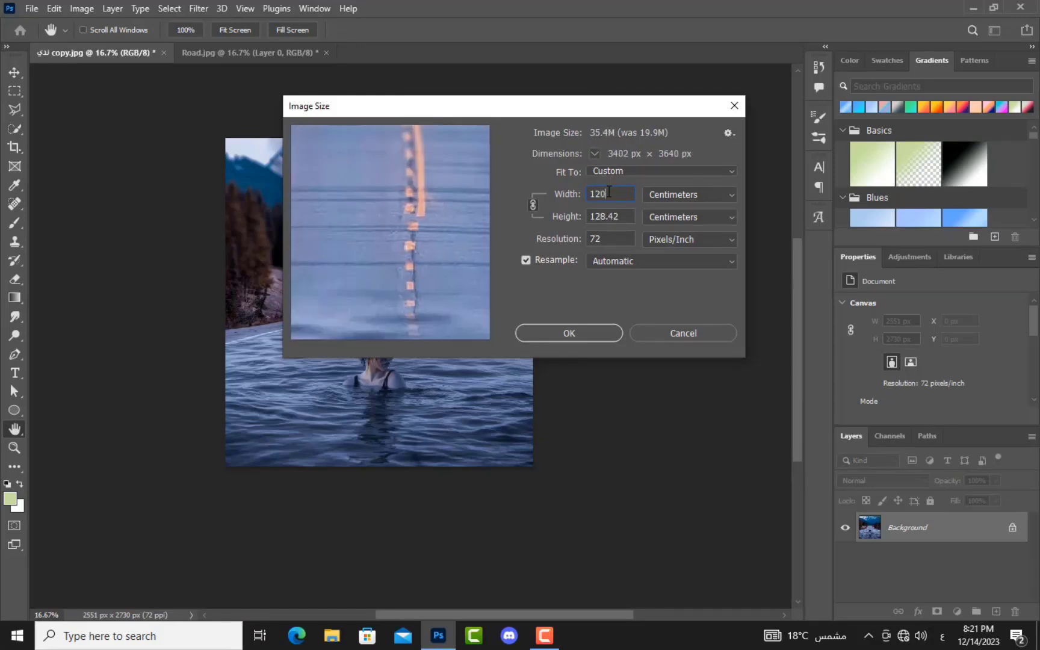
left_click(588, 331)
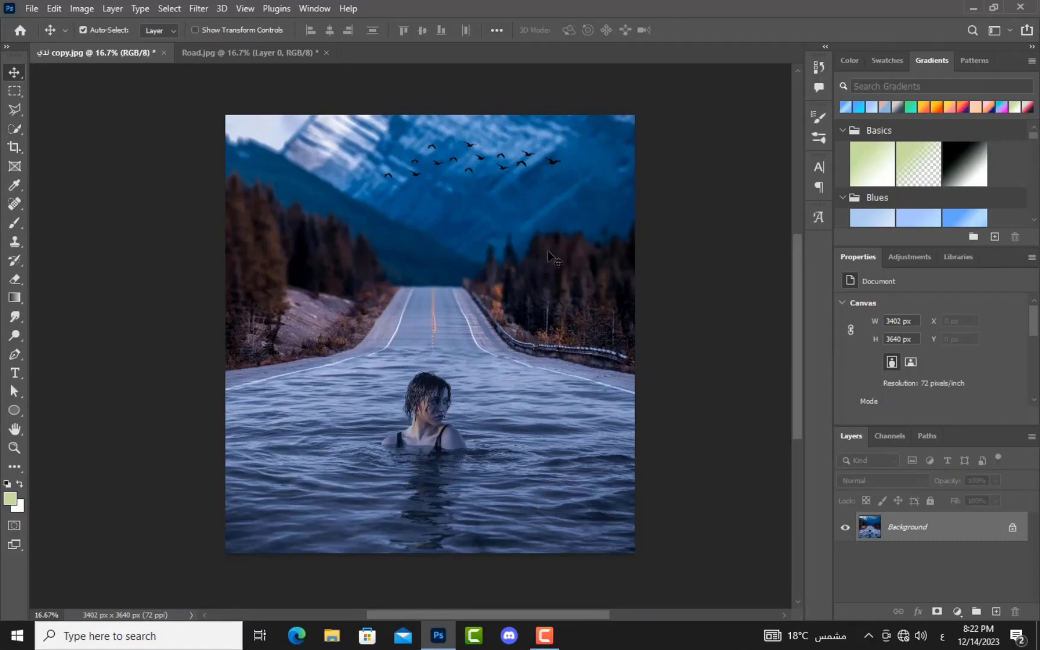
left_click(82, 9)
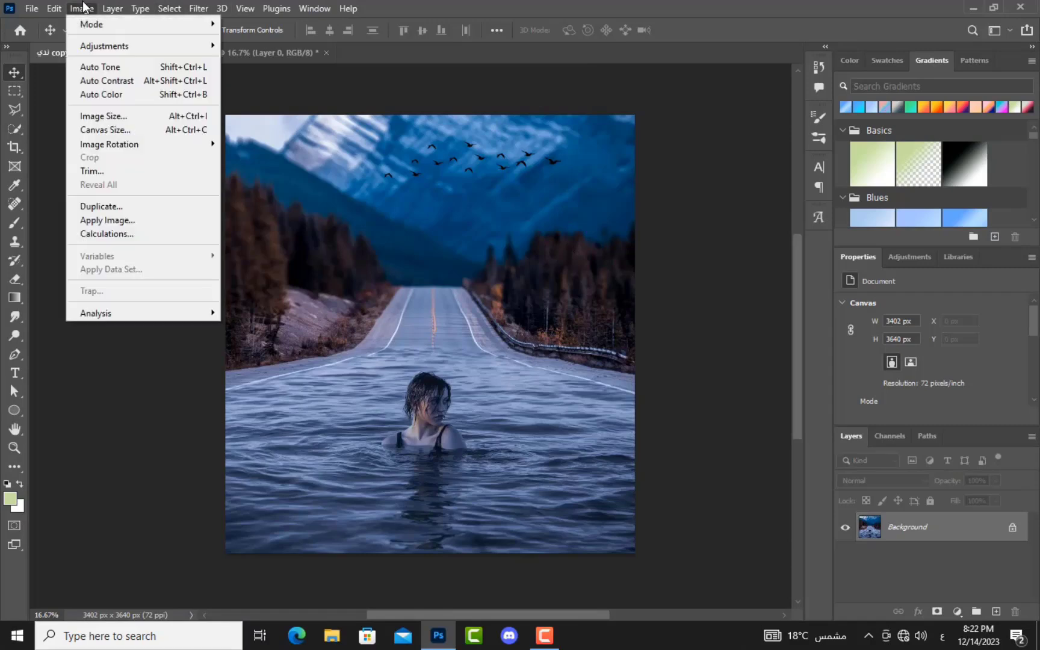
mouse_move(116, 146)
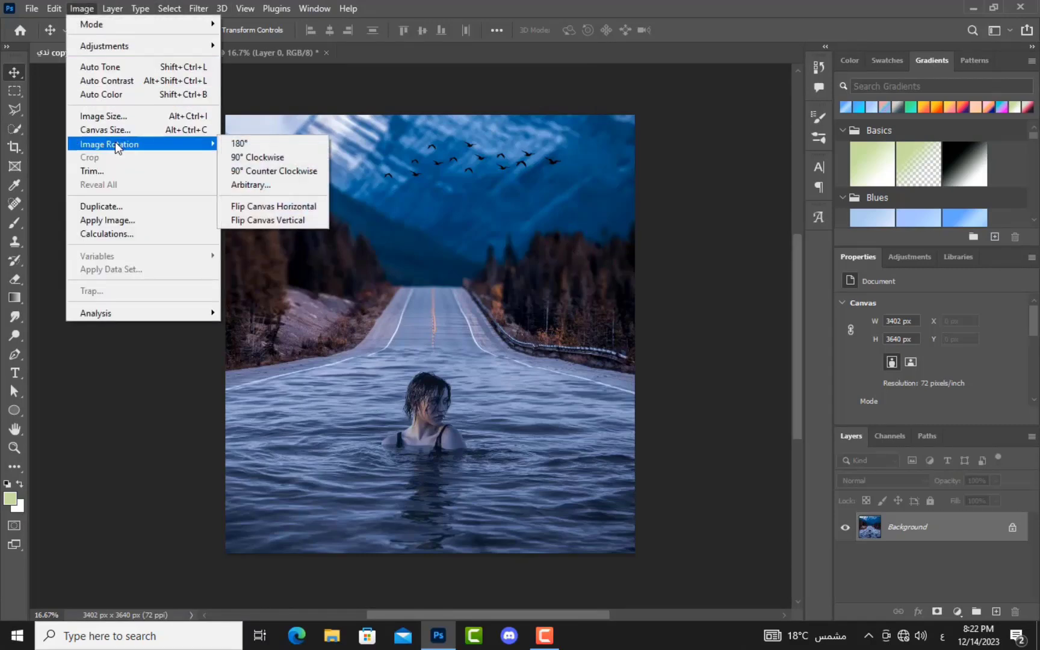
left_click(254, 145)
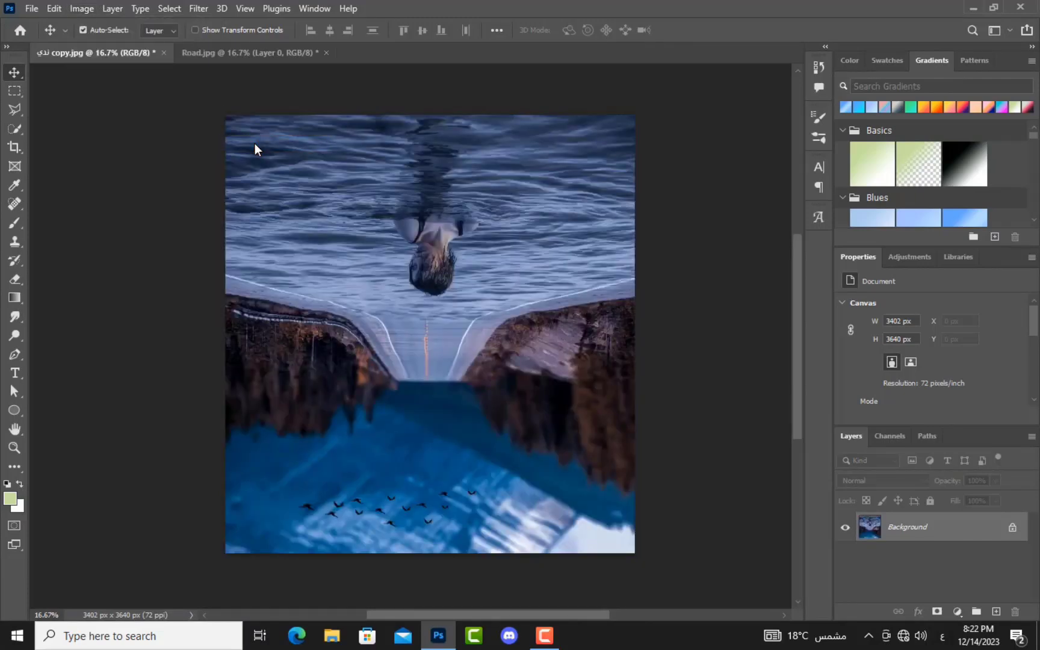
left_click(80, 9)
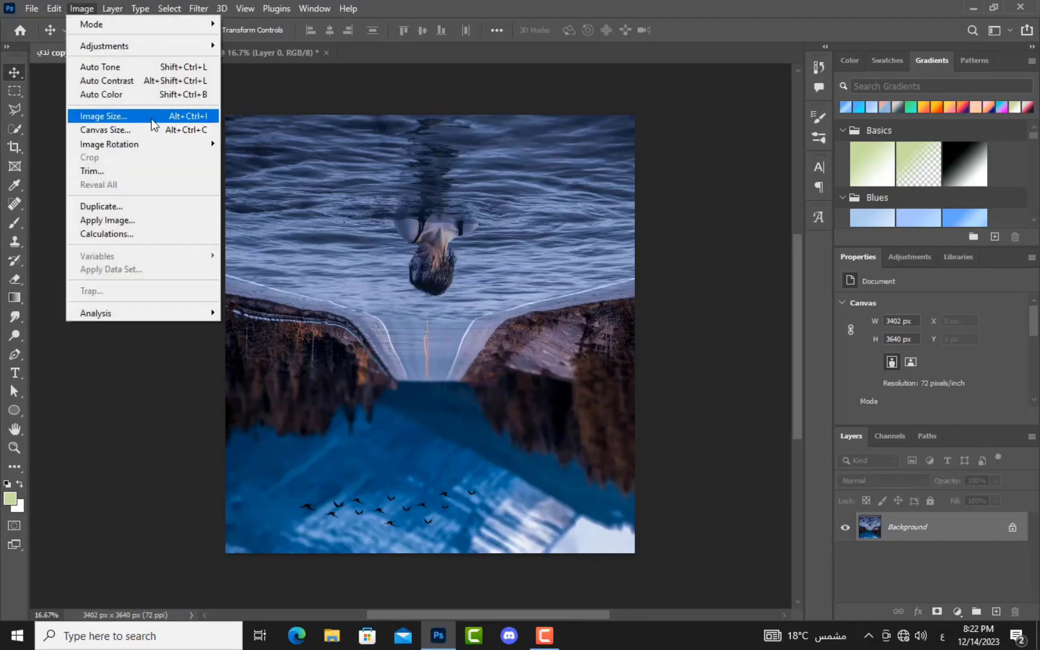
mouse_move(151, 142)
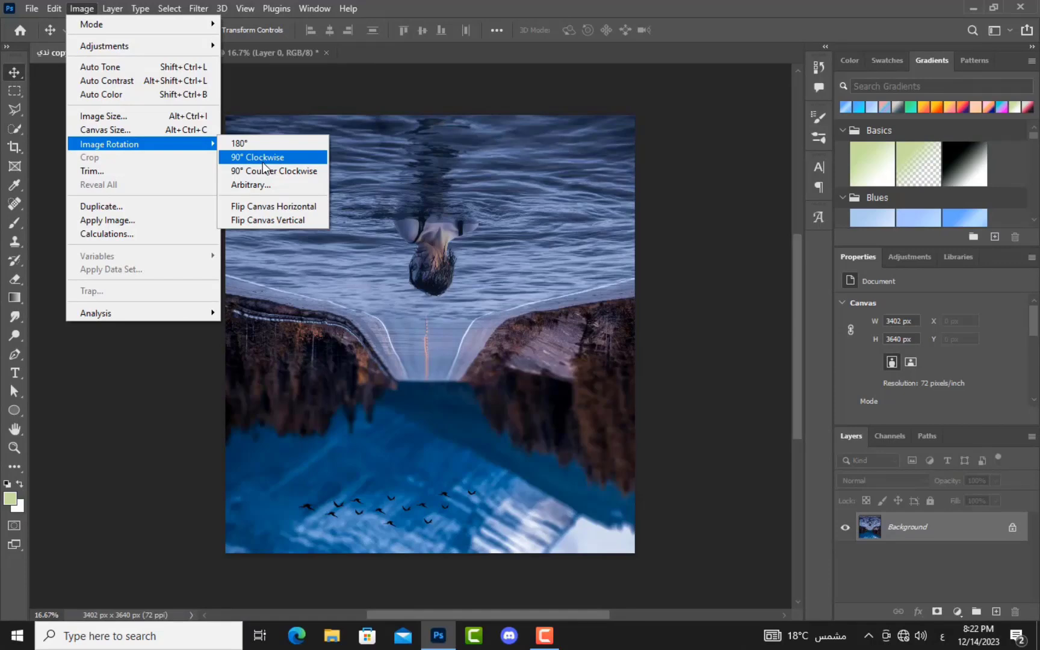
left_click(262, 158)
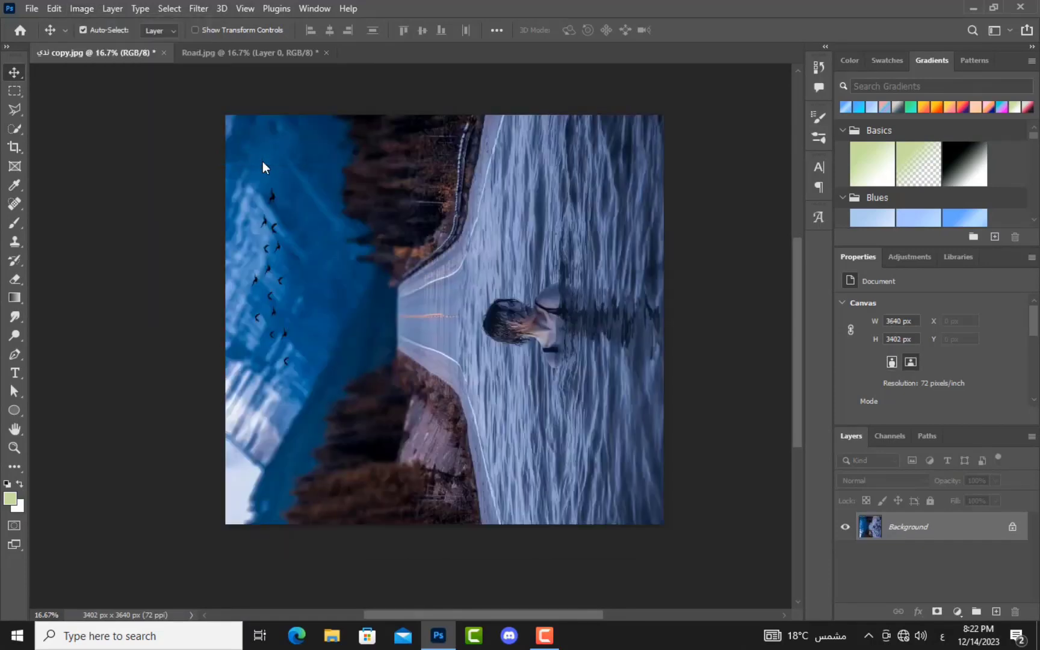
left_click(79, 7)
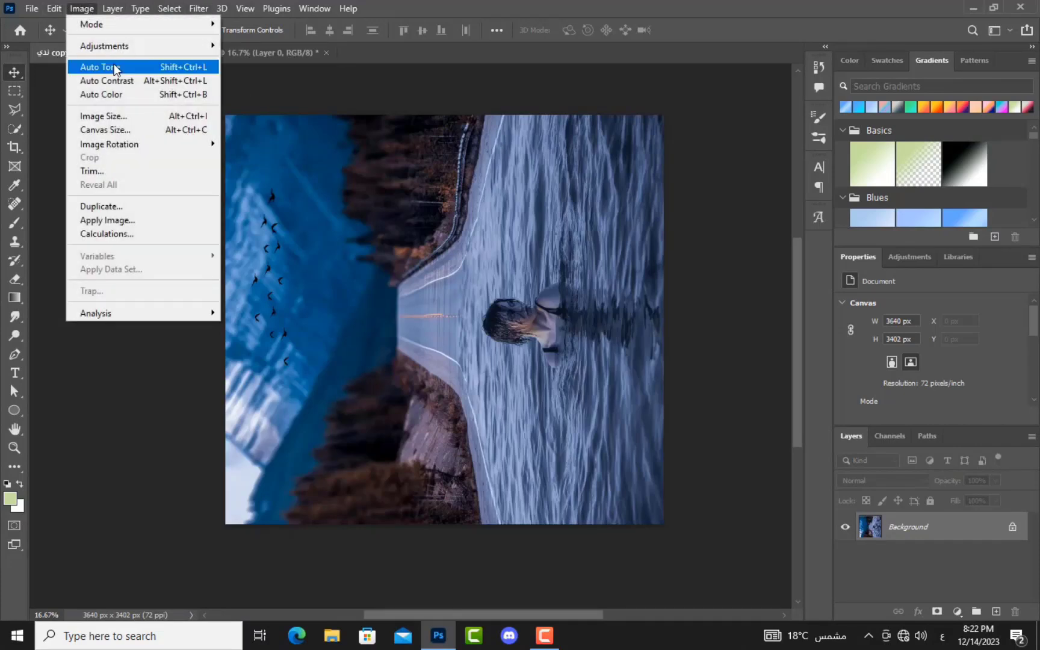
mouse_move(114, 142)
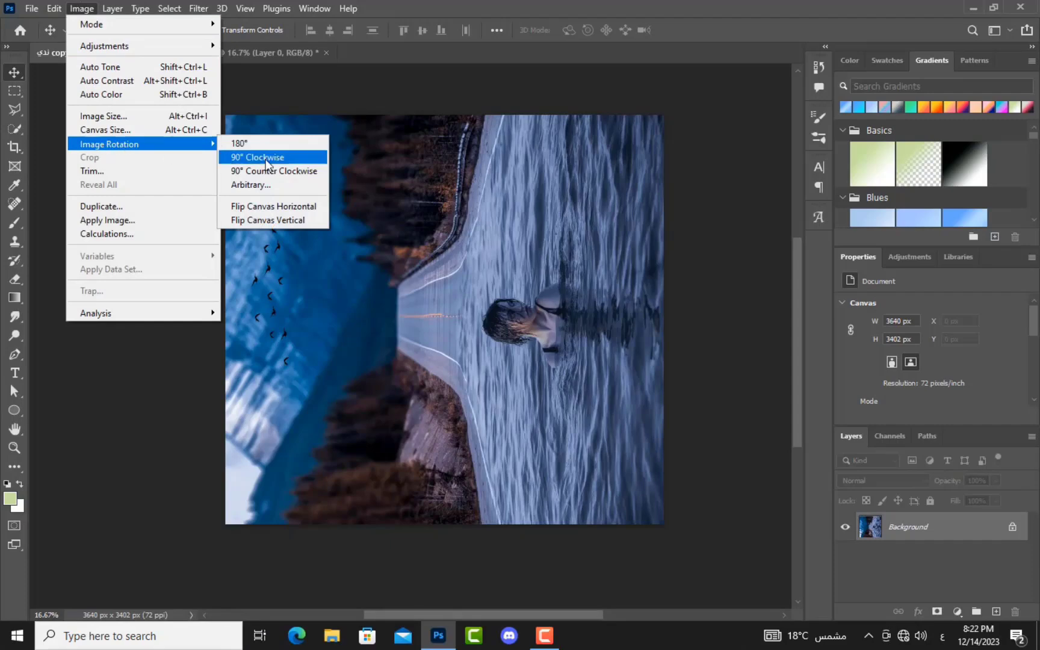
left_click(310, 171)
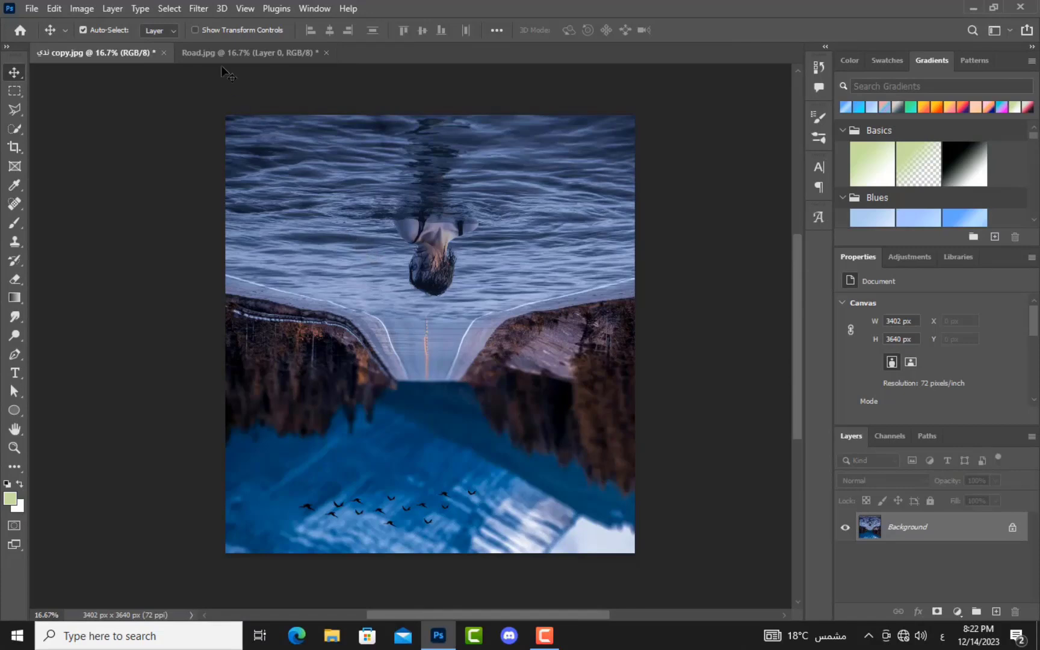
left_click(54, 9)
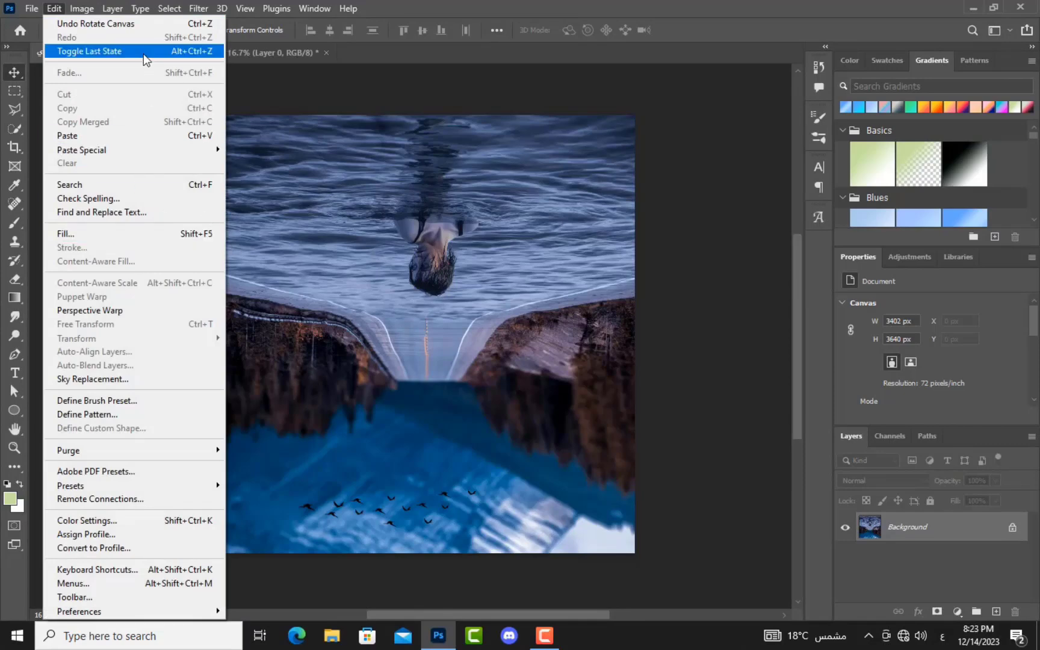
left_click(83, 9)
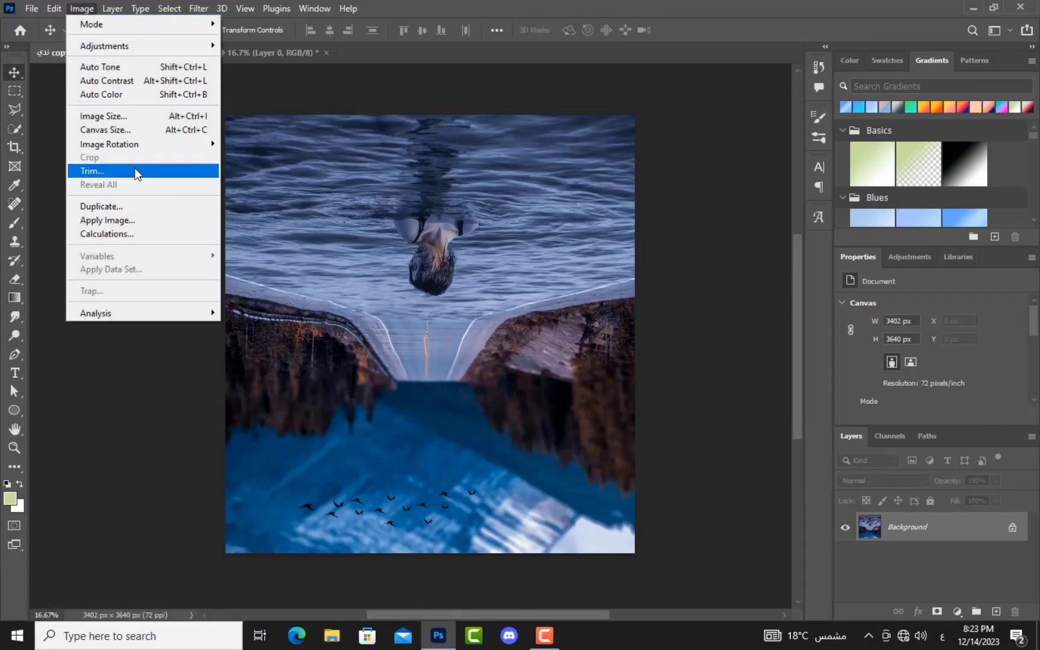
mouse_move(140, 144)
left_click(265, 156)
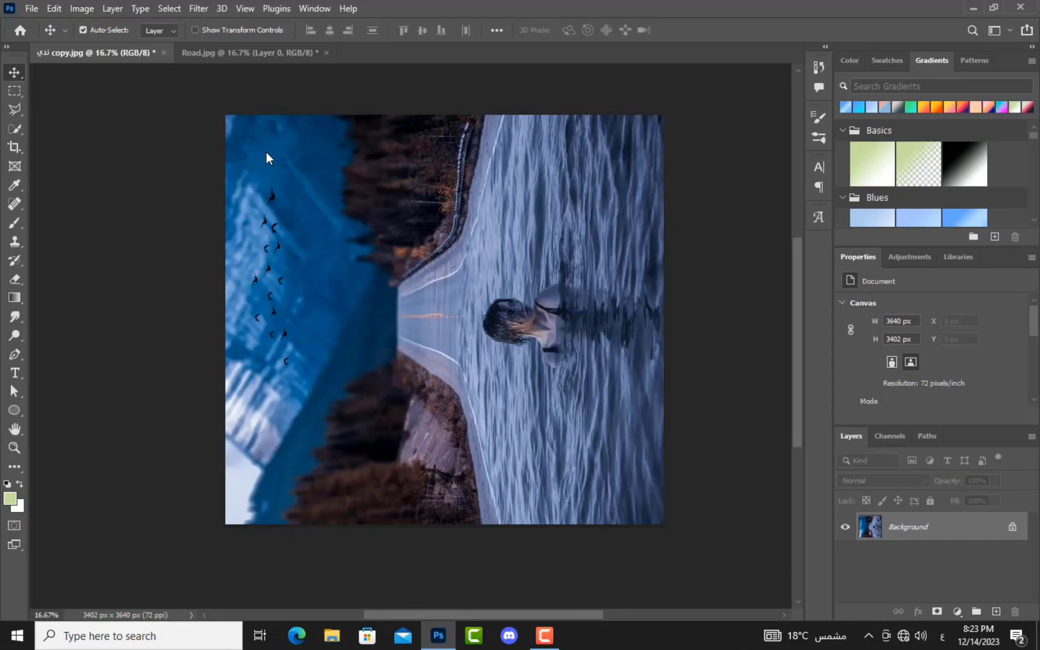
left_click(88, 8)
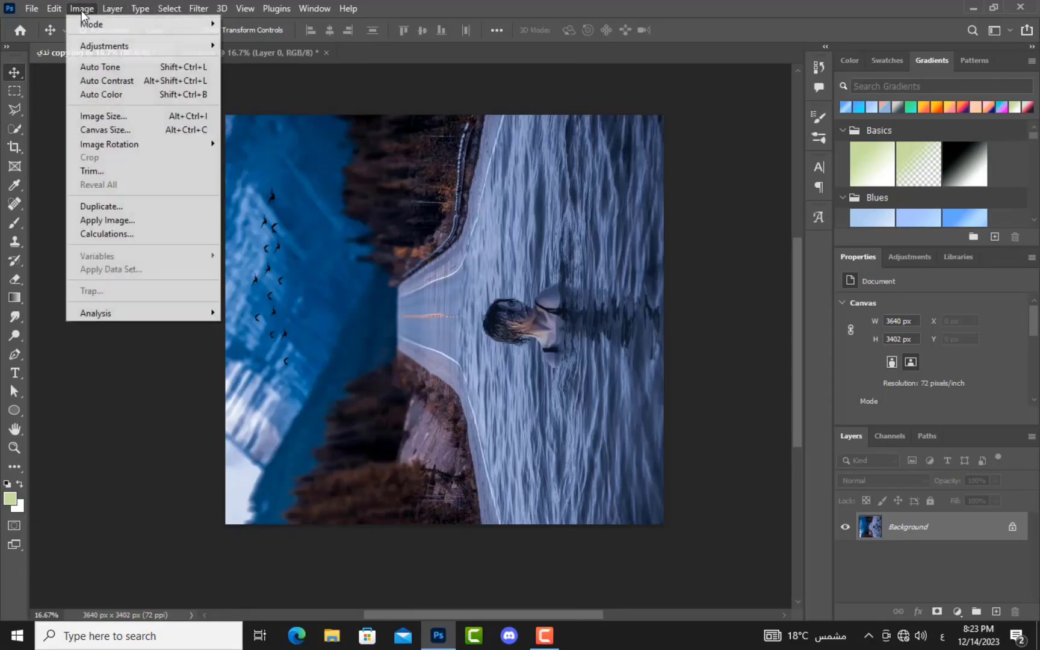
mouse_move(147, 147)
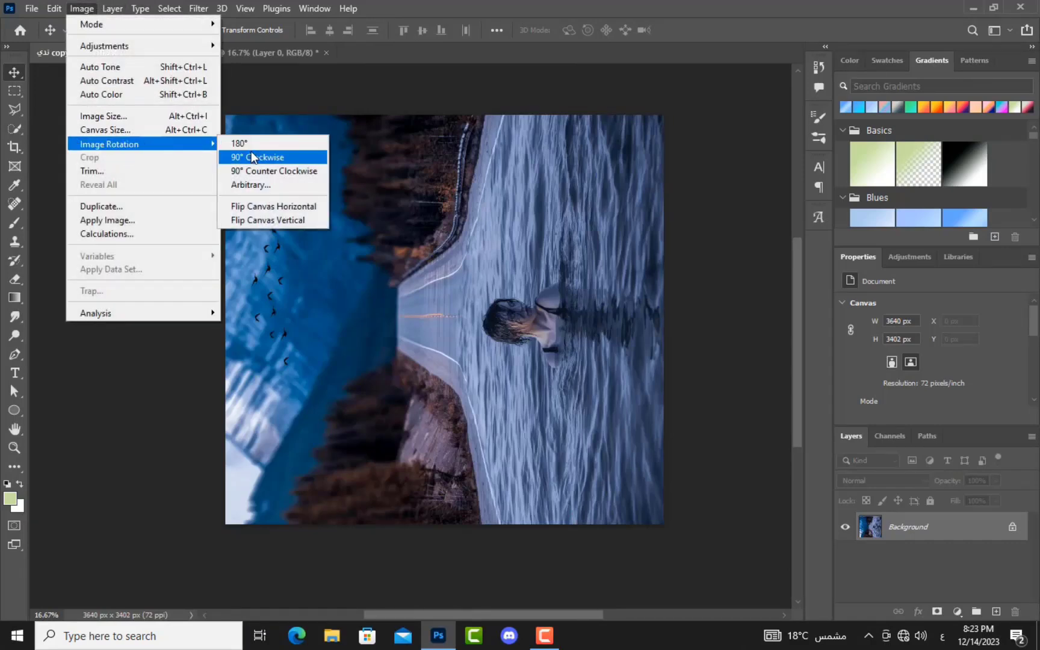
left_click(257, 155)
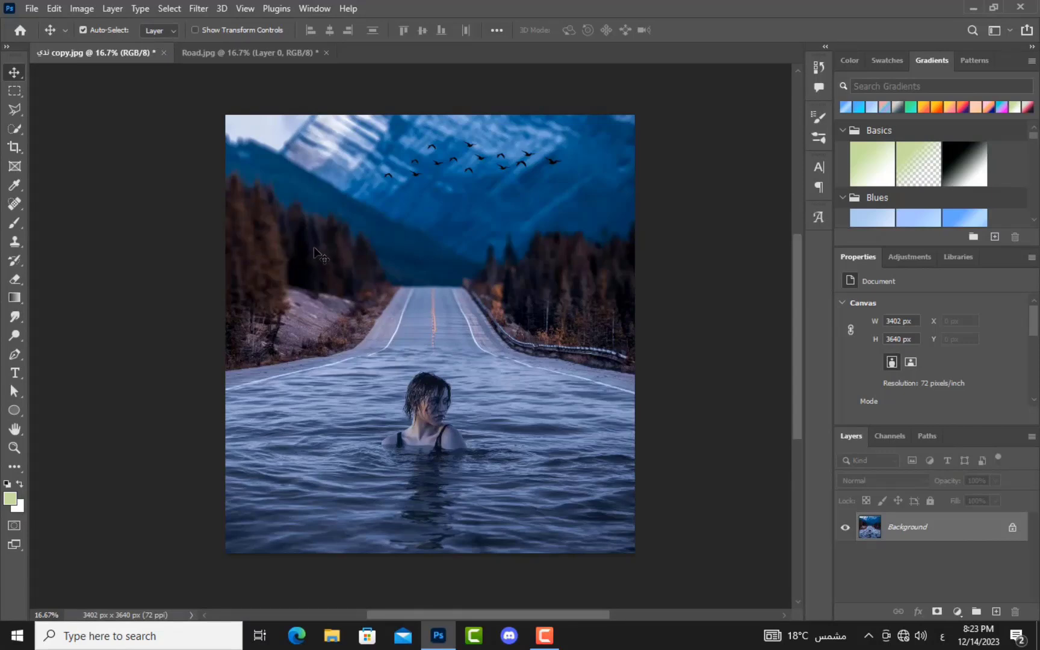
left_click(87, 10)
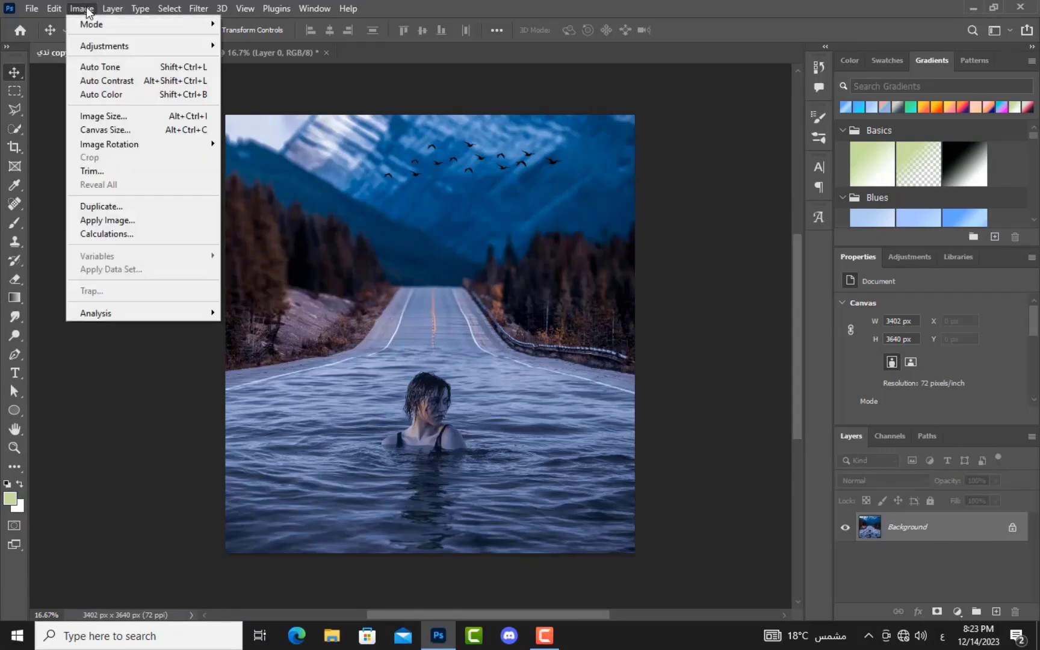
mouse_move(114, 48)
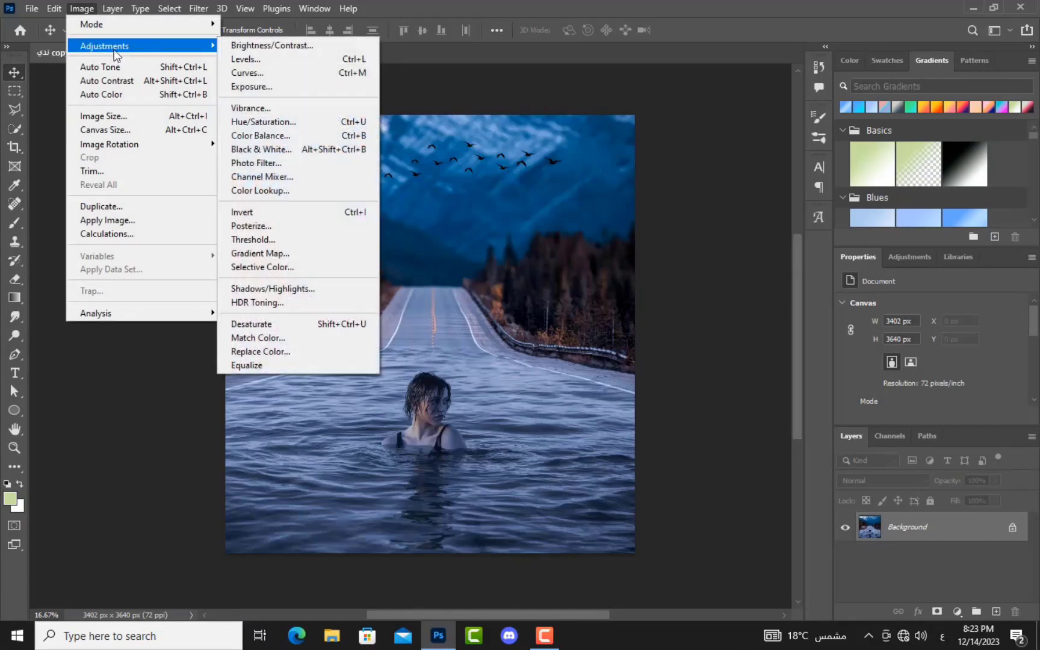
left_click(316, 211)
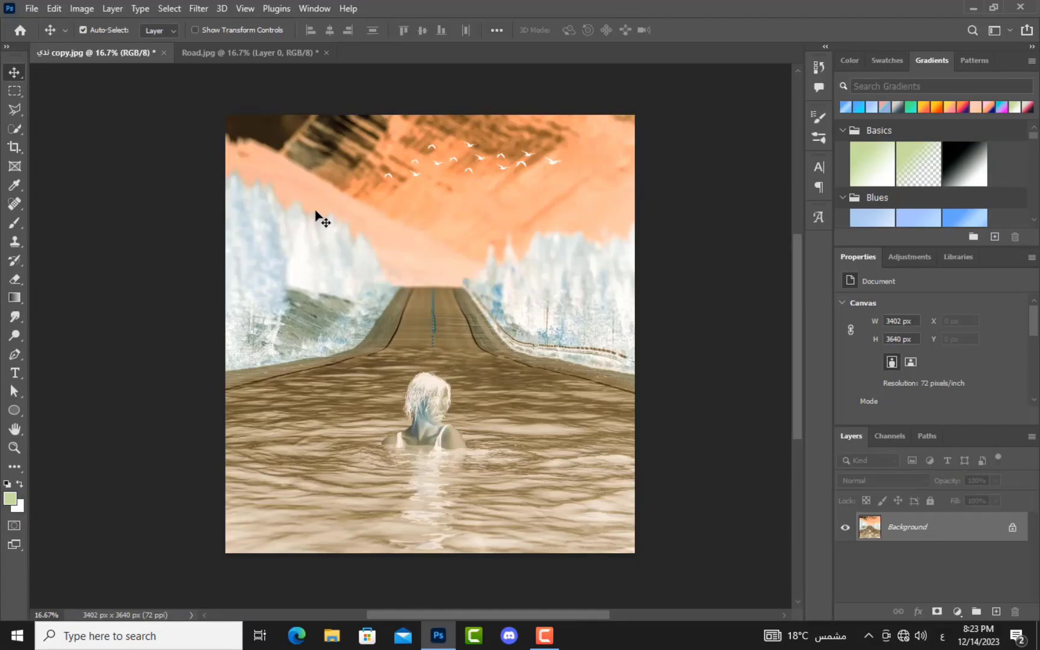
key("ctrl+z")
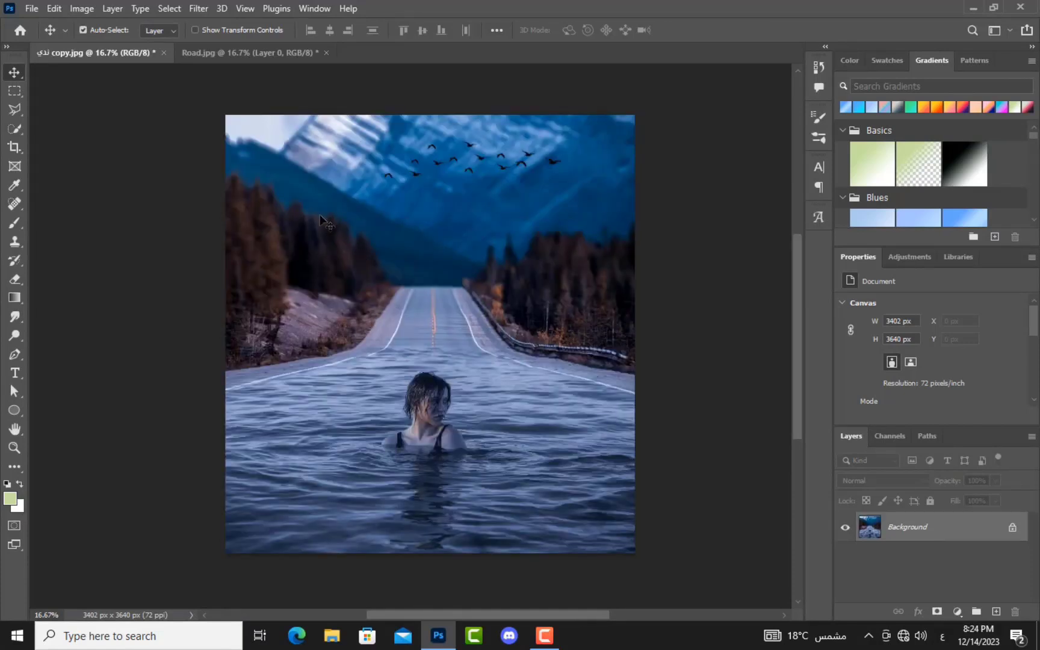
Step: Create a new layer with an Arabic name through the New Layer dialog
left_click(114, 8)
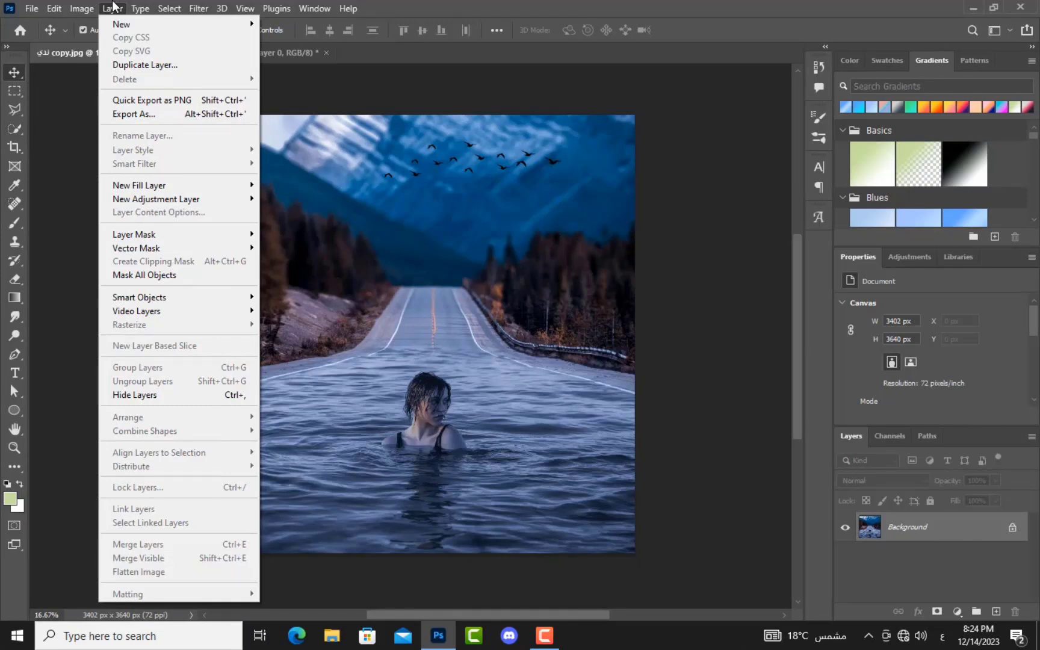
mouse_move(120, 23)
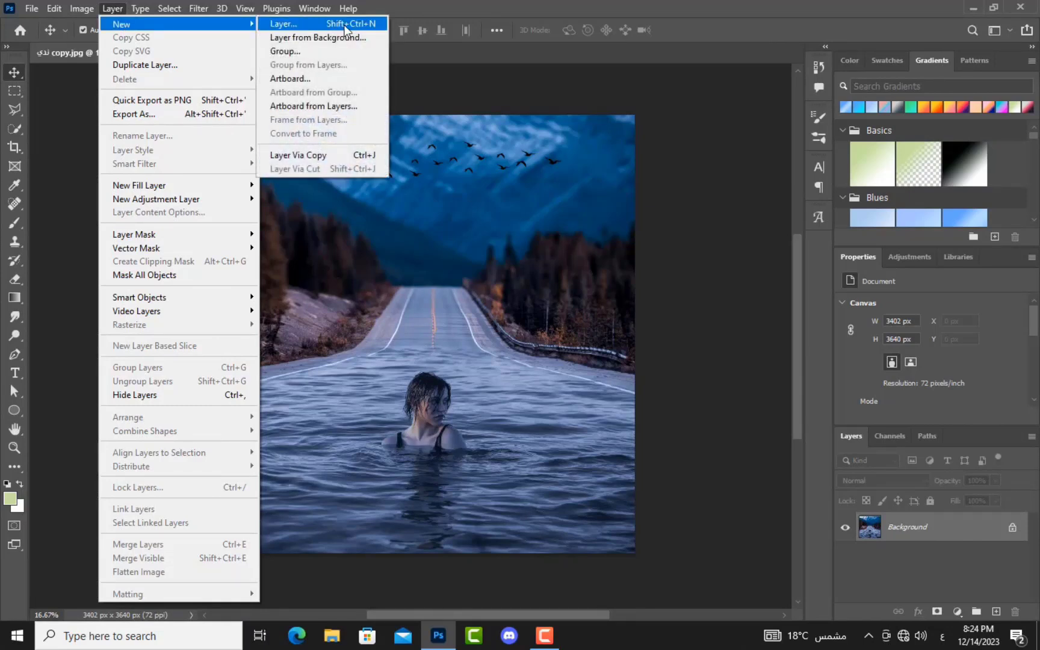
left_click(346, 24)
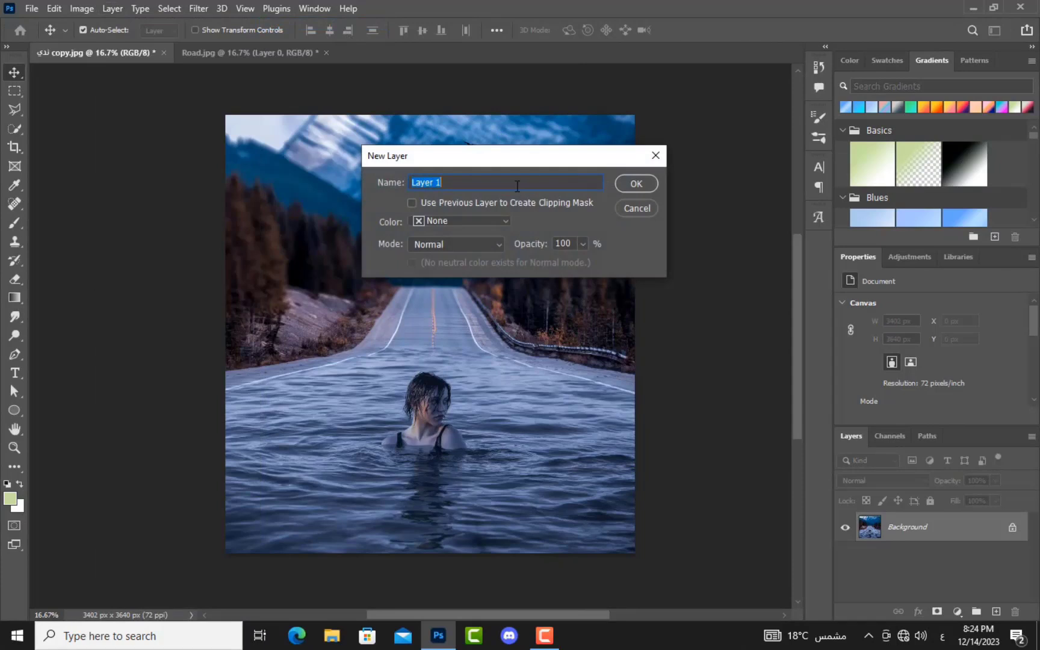
type("شيشسيش")
left_click(641, 185)
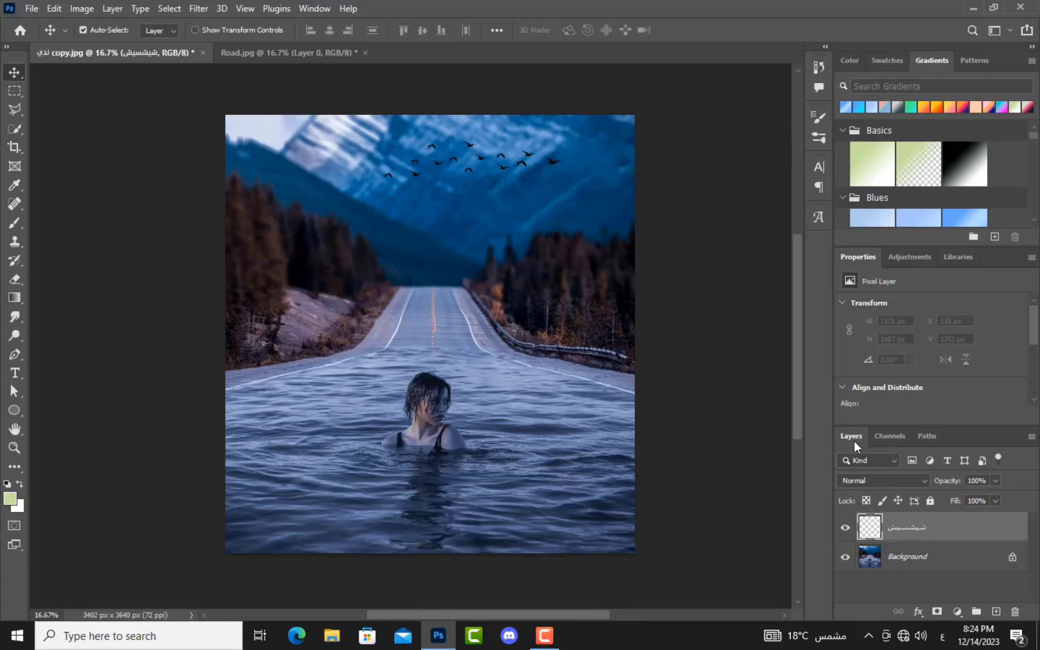
Step: Add another empty layer and rename Layer 1 with a new Arabic name
left_click(997, 611)
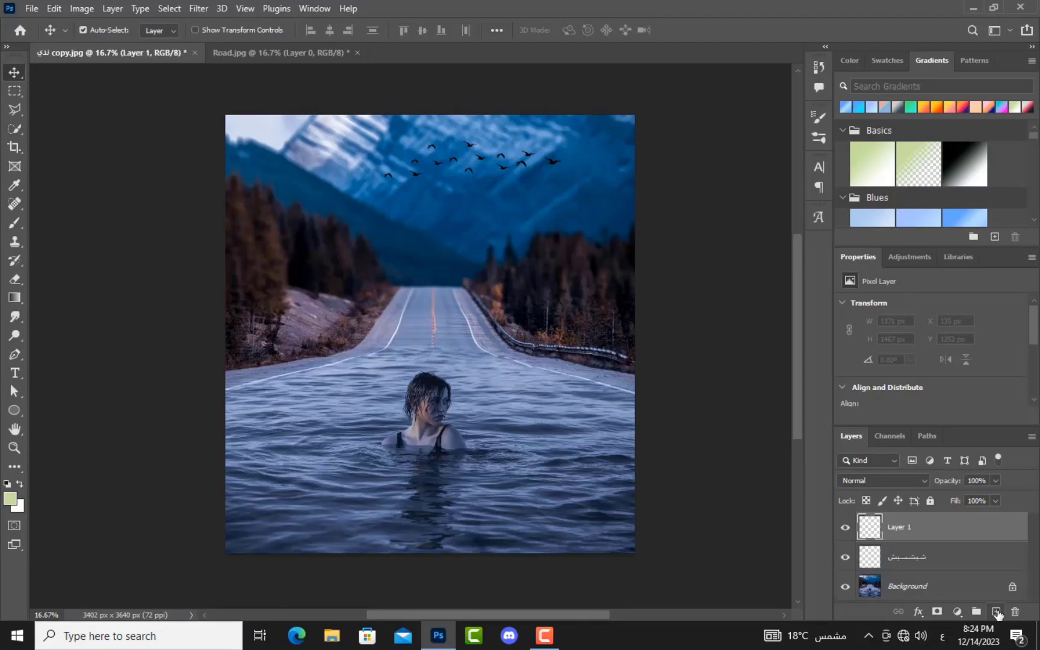
double_click(905, 528)
type("شسسيسةءة")
key("Return")
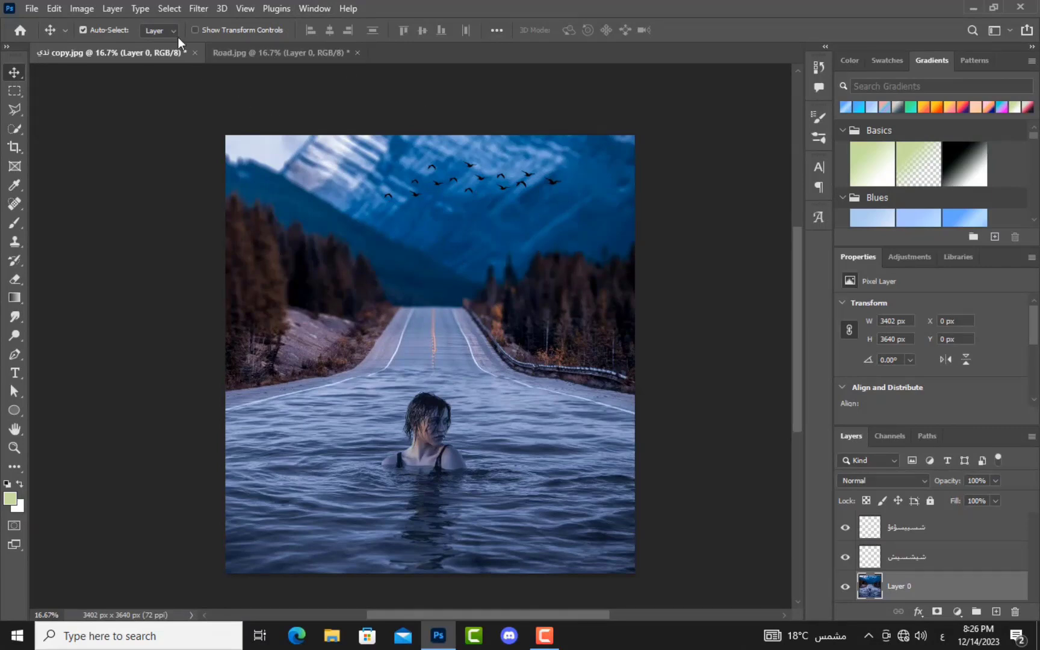
left_click(167, 8)
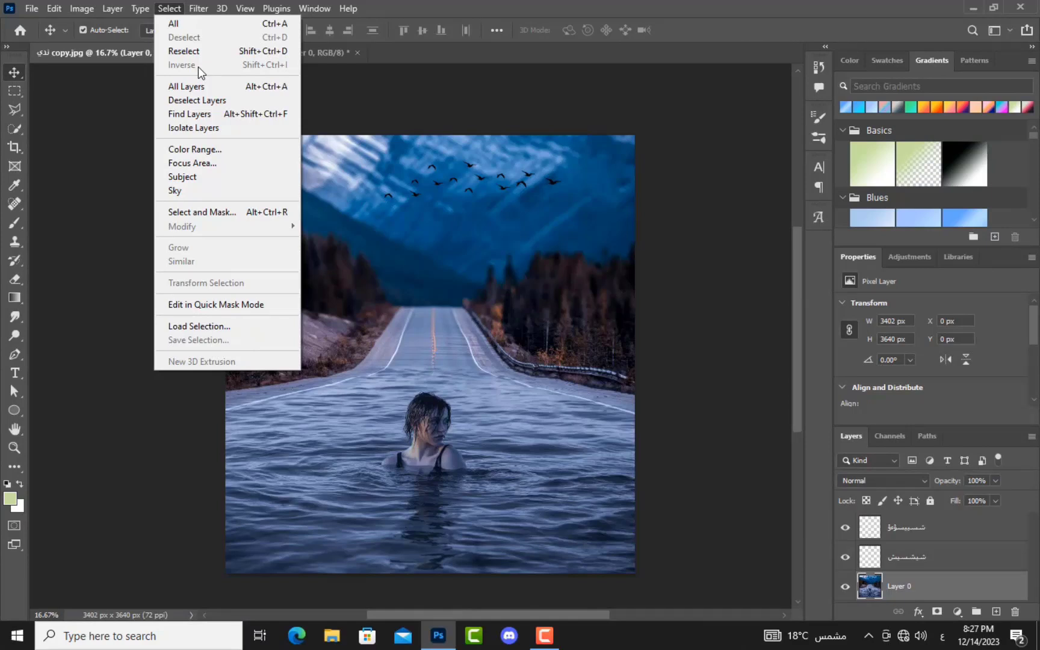
left_click(208, 27)
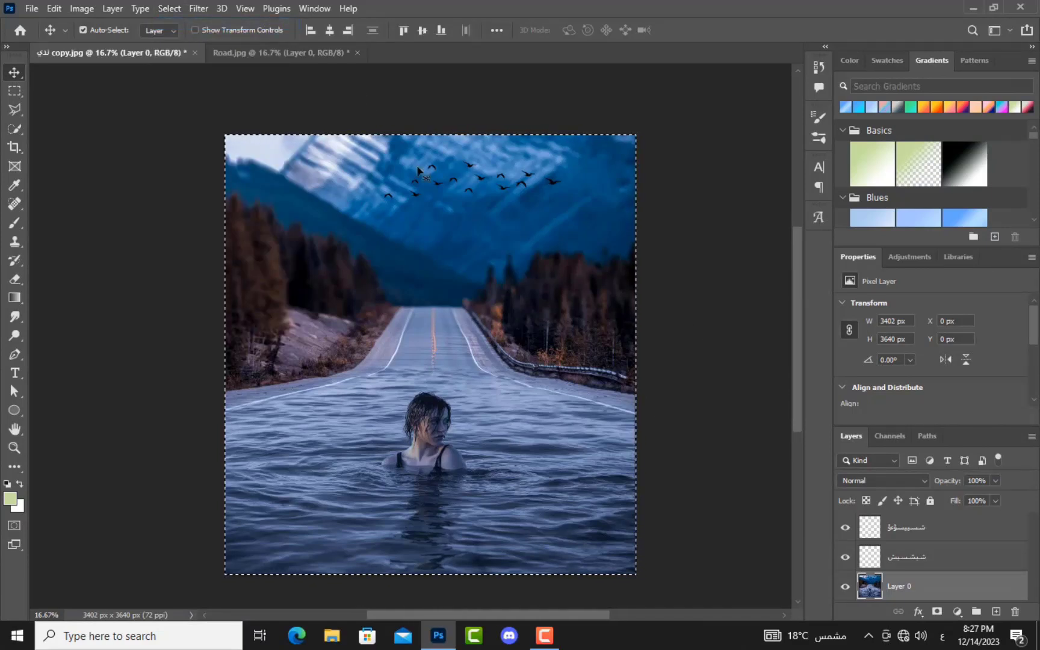
left_click(161, 7)
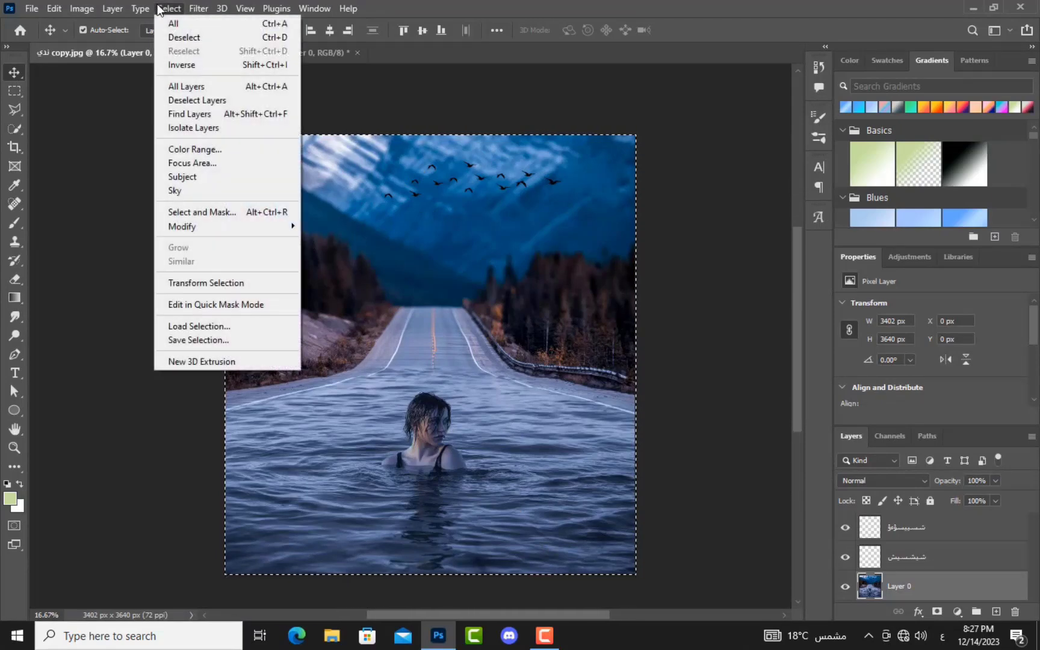
left_click(176, 37)
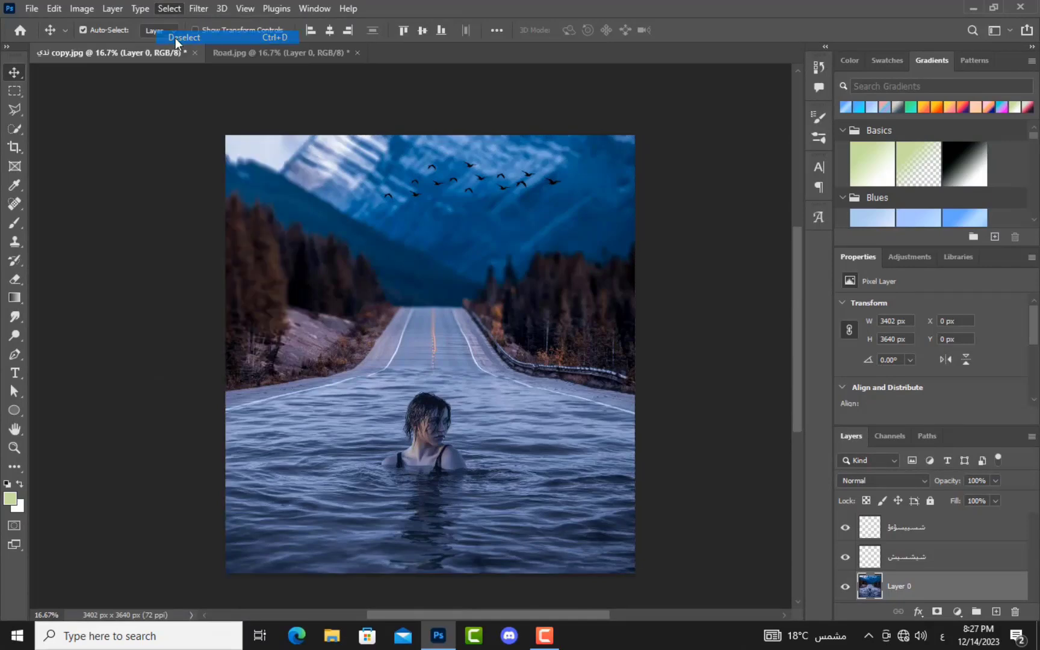
left_click(172, 9)
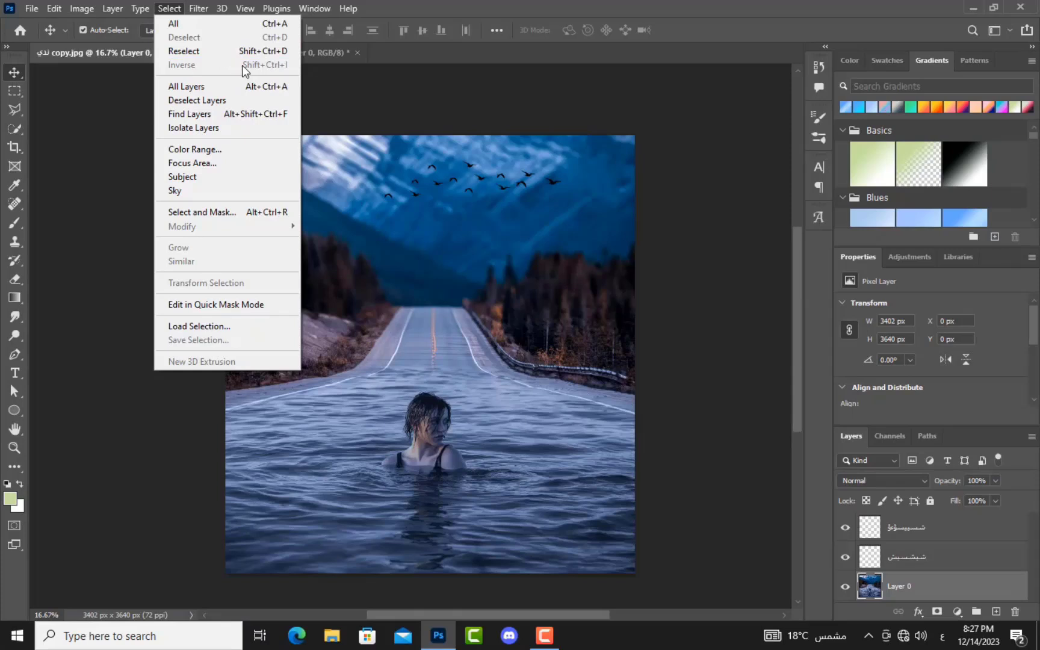
left_click(277, 52)
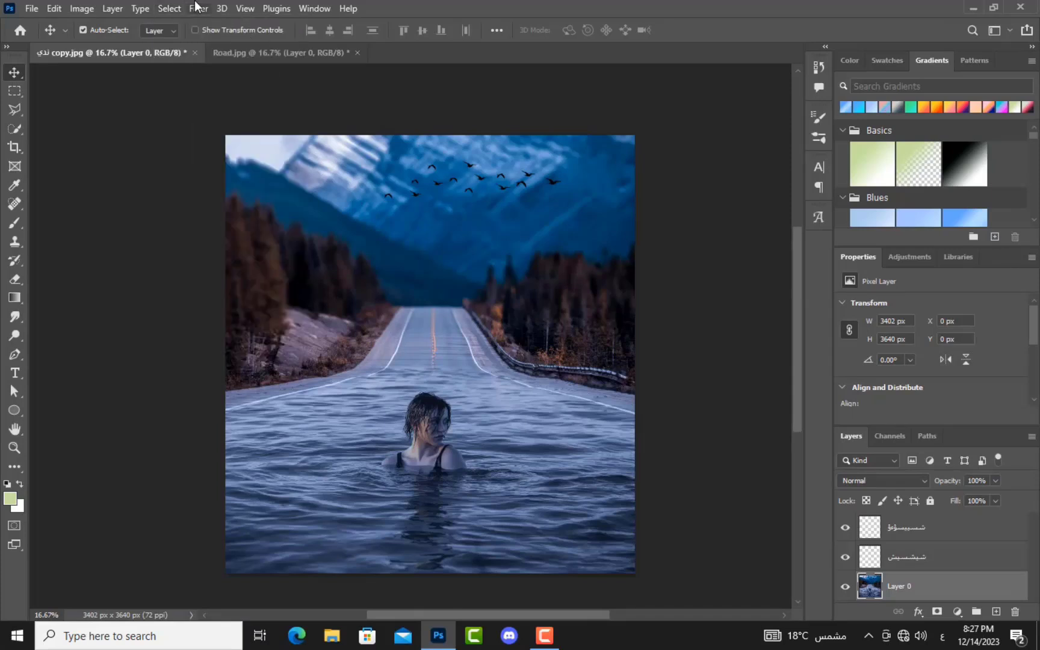
left_click(172, 8)
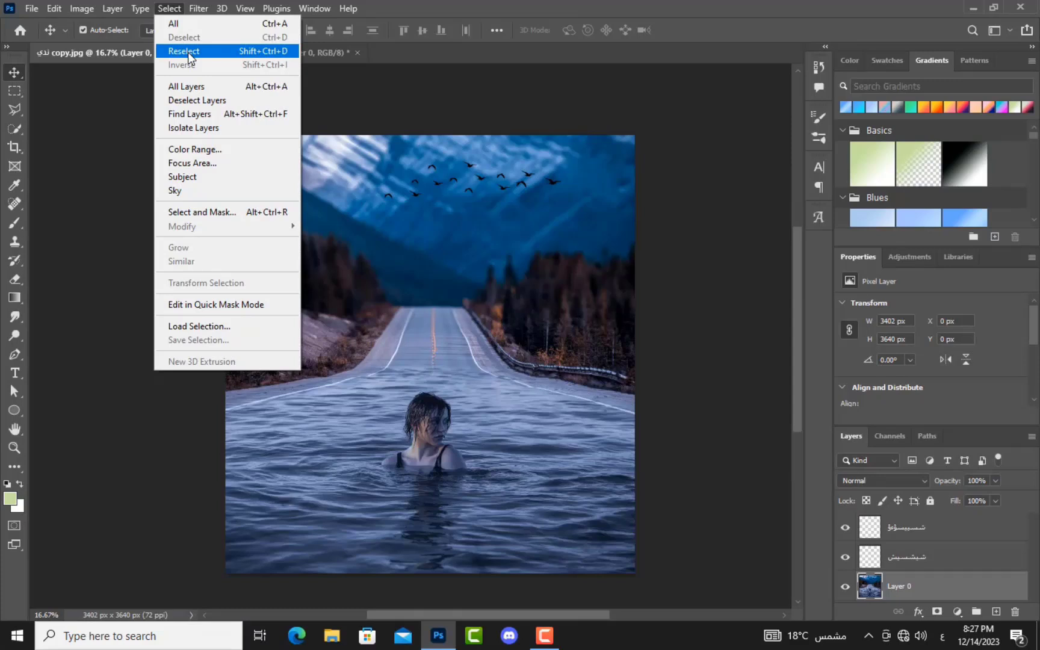
left_click(188, 51)
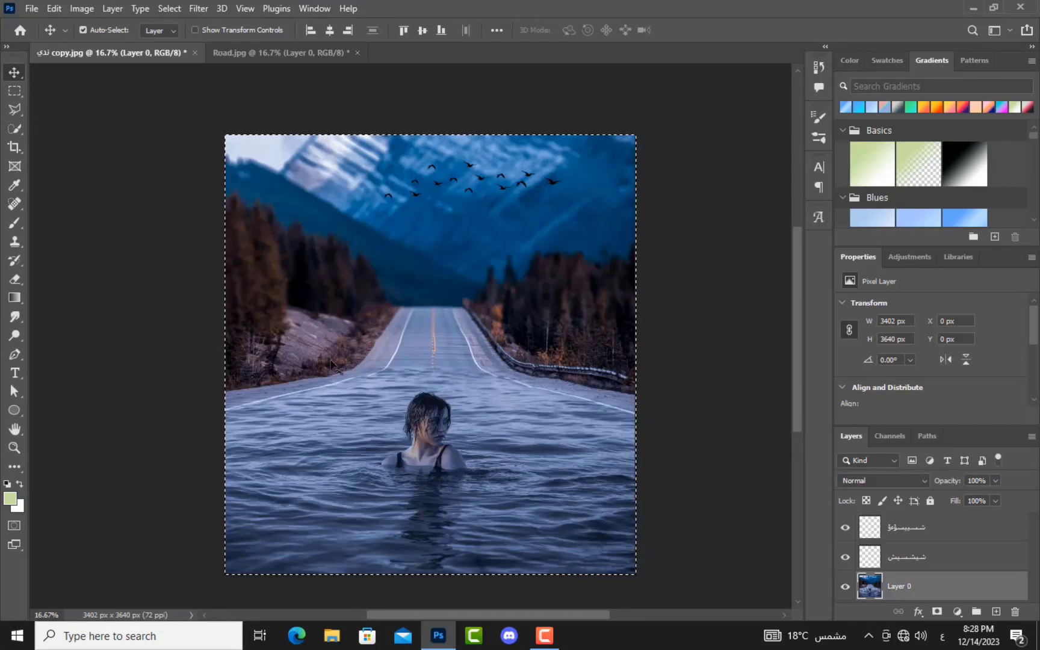
key("ctrl+d")
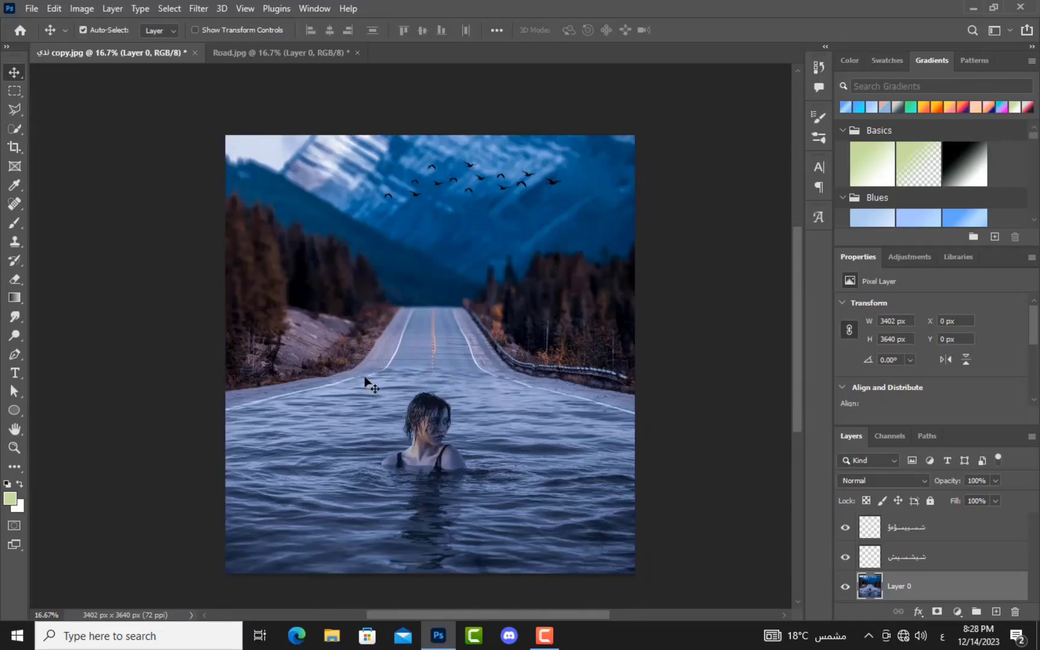
left_click(20, 95)
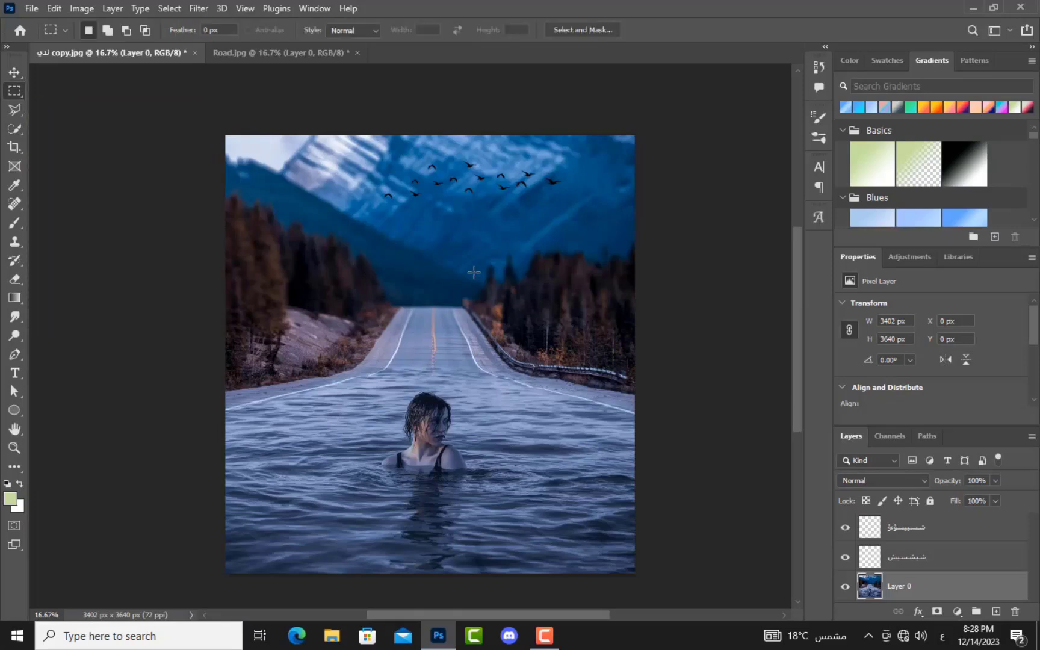
left_click_drag(417, 237, 251, 362)
left_click(171, 8)
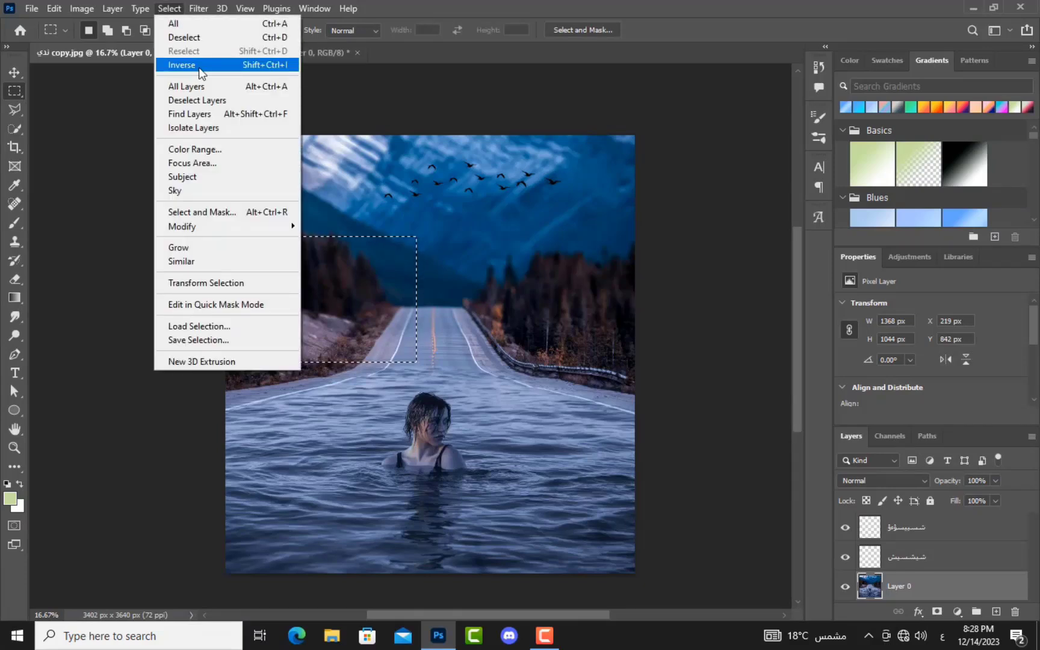
left_click(181, 64)
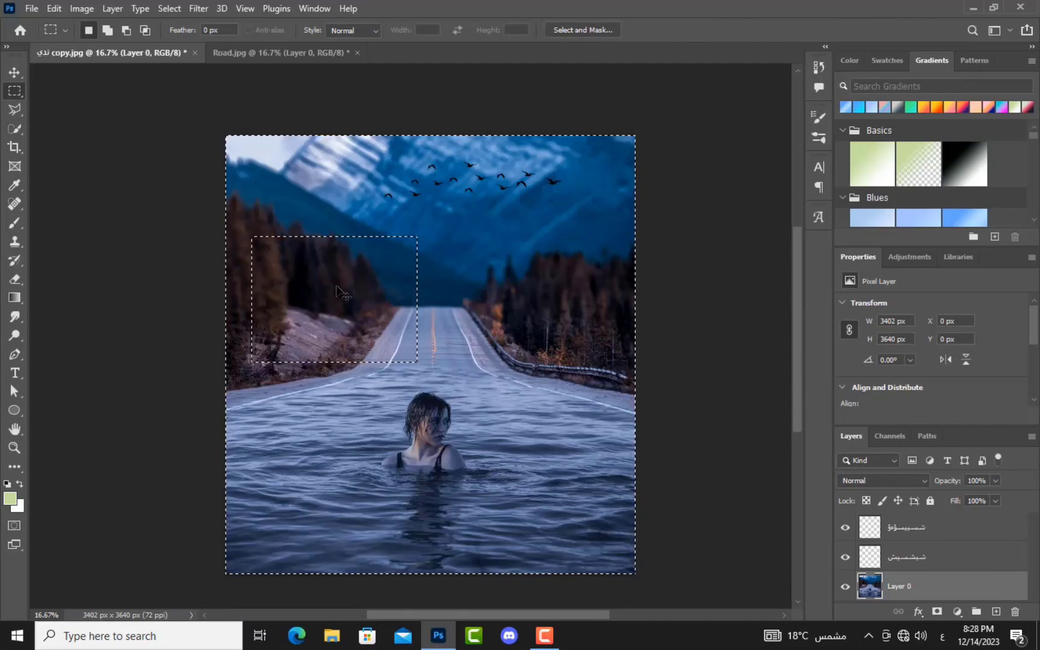
key("ctrl+x")
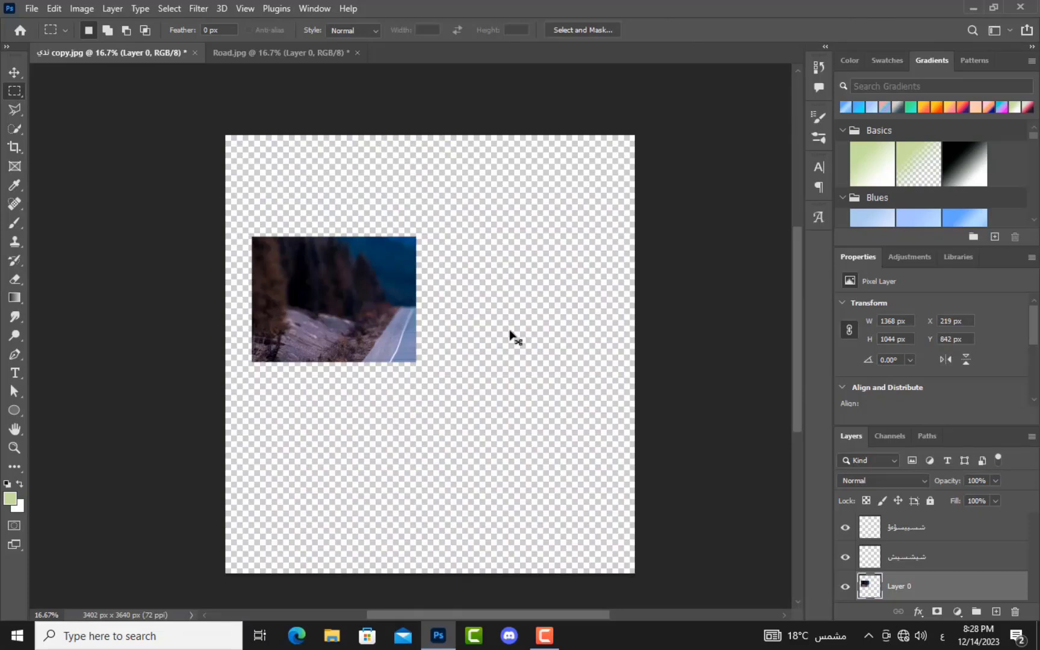
key("ctrl+z")
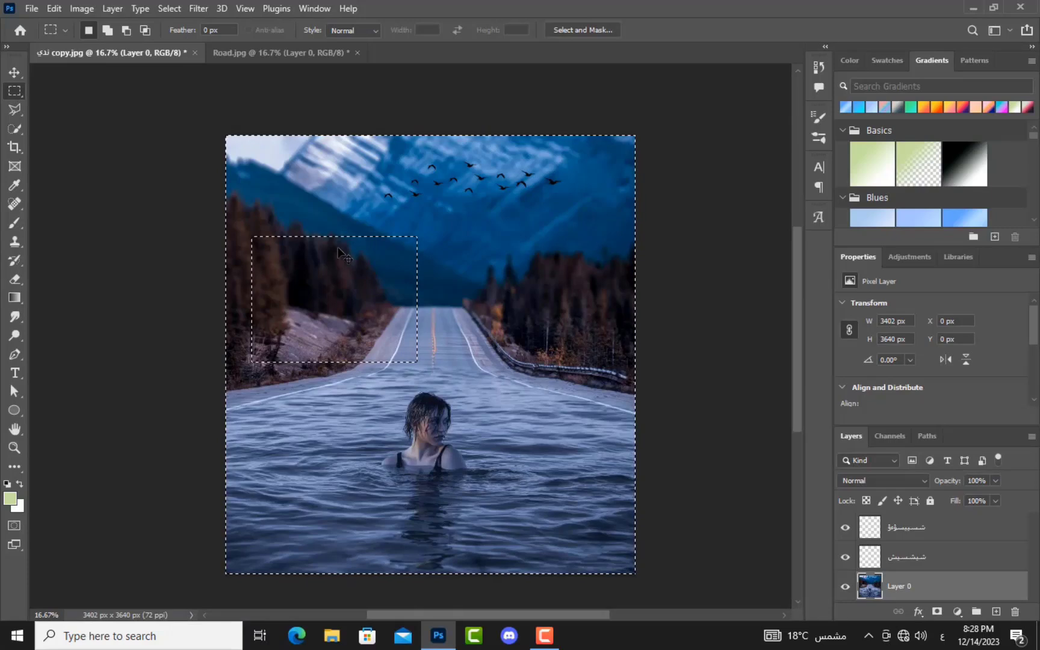
key("ctrl+d")
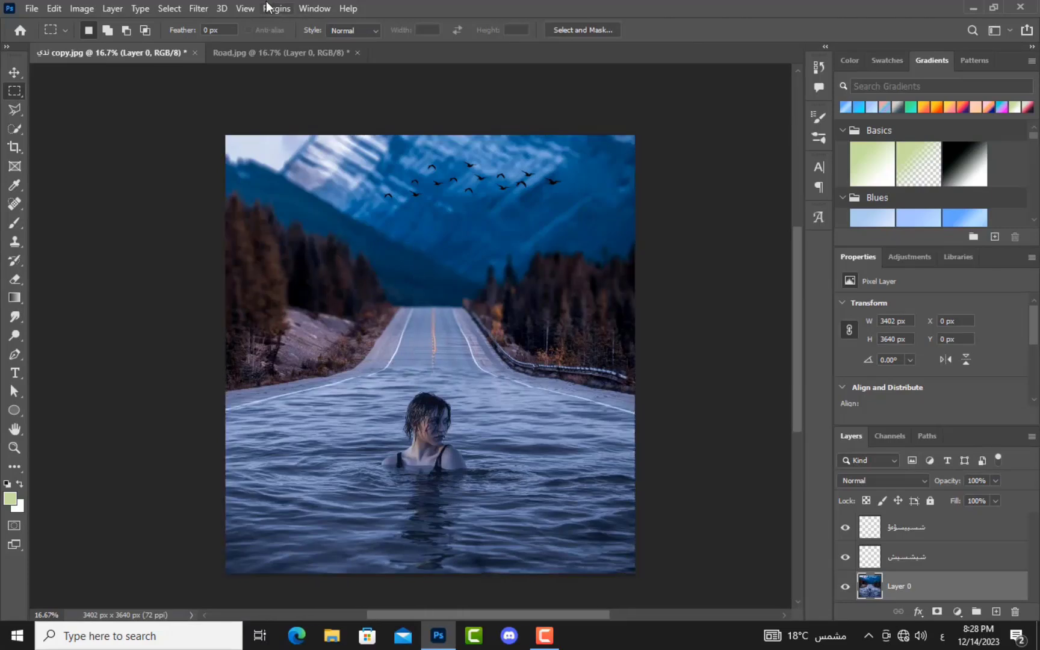
Step: Hide the Layers panel from the Window menu, then show it again
left_click(198, 10)
mouse_move(187, 6)
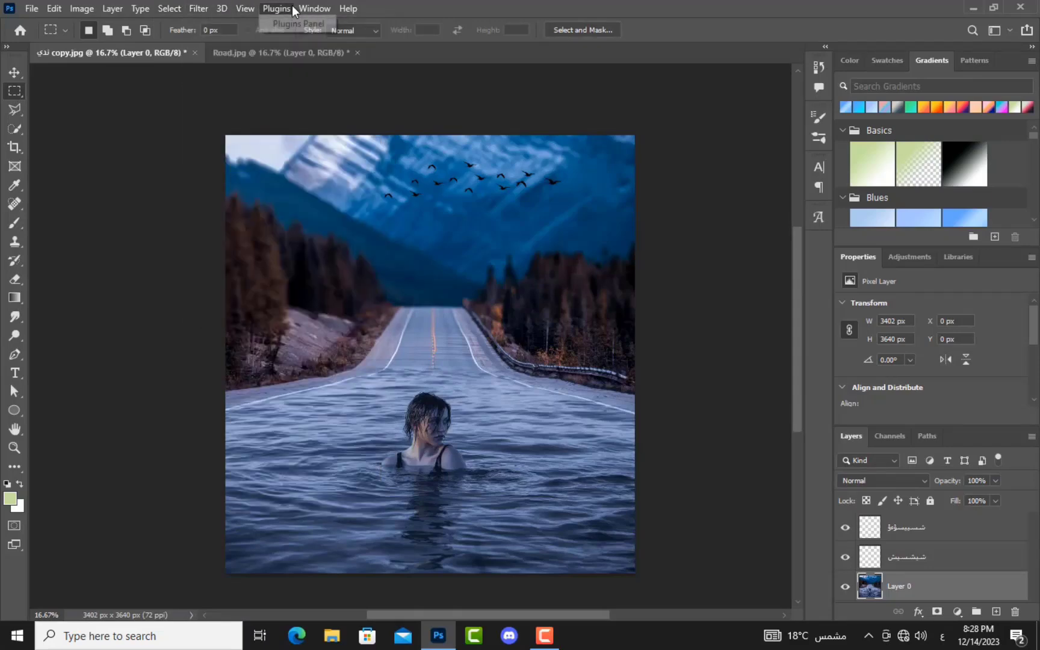
mouse_move(308, 11)
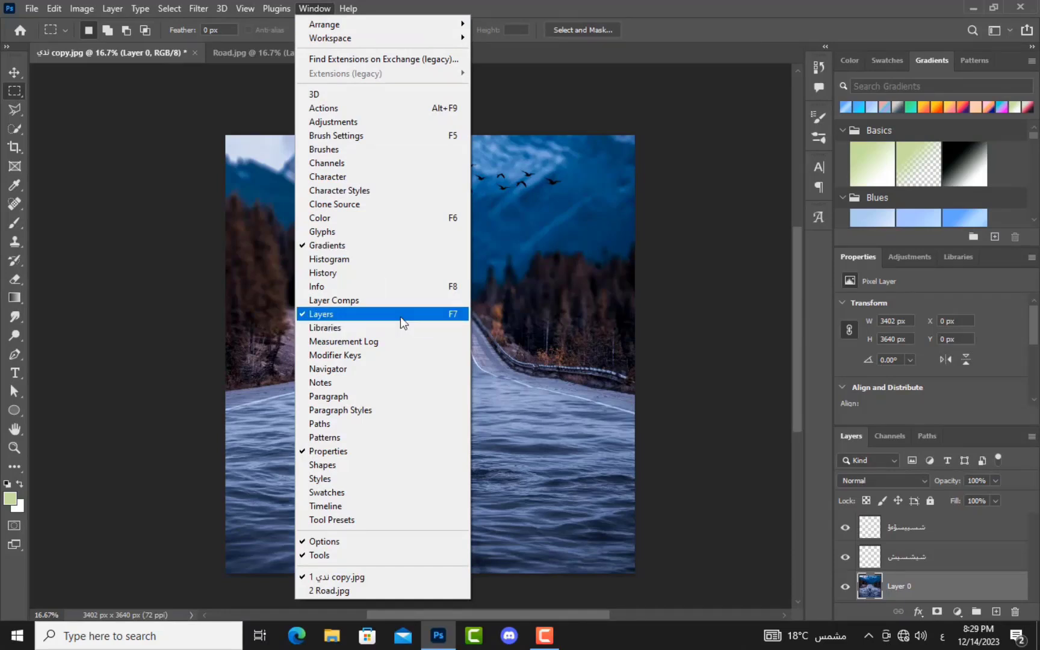
left_click(366, 314)
left_click(306, 9)
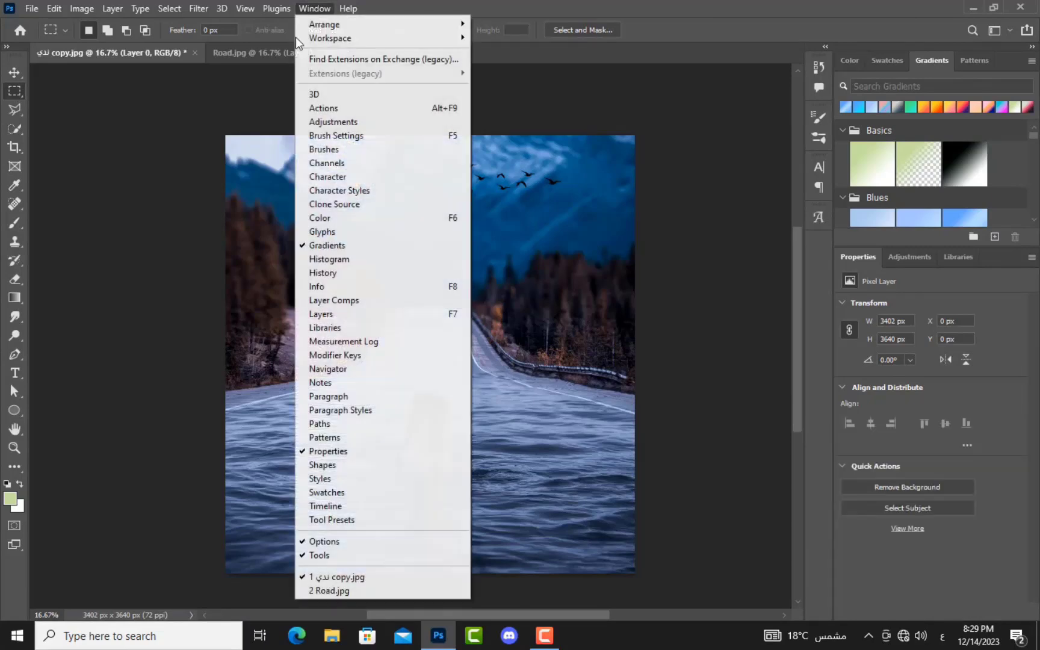
left_click(304, 314)
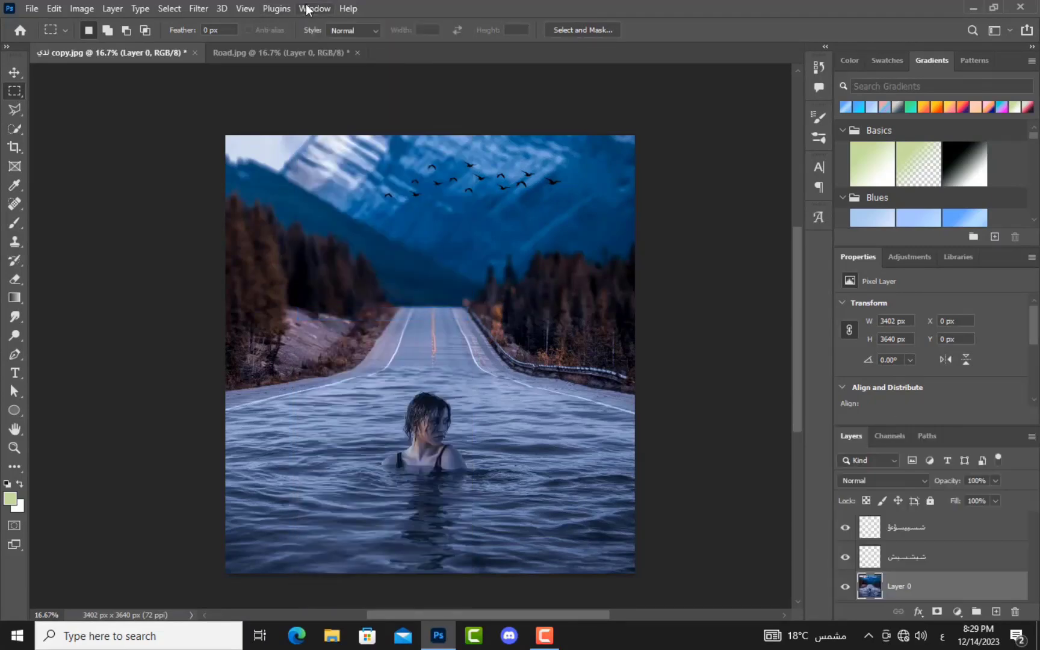
Step: Show the History panel and hide the Properties and Gradients panels
left_click(306, 9)
left_click(340, 274)
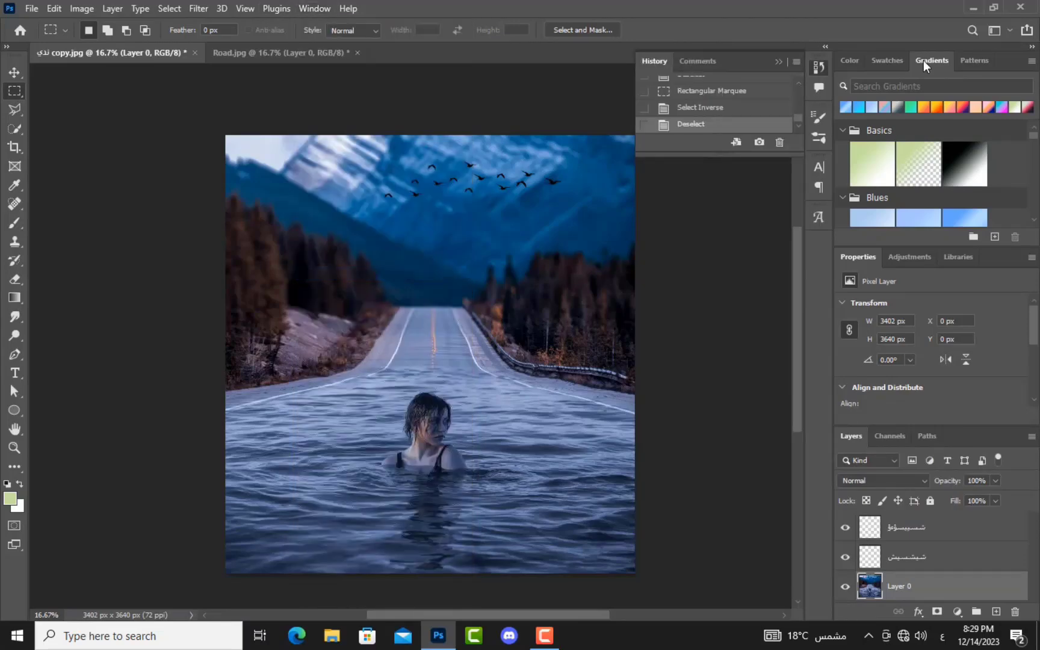
left_click(305, 9)
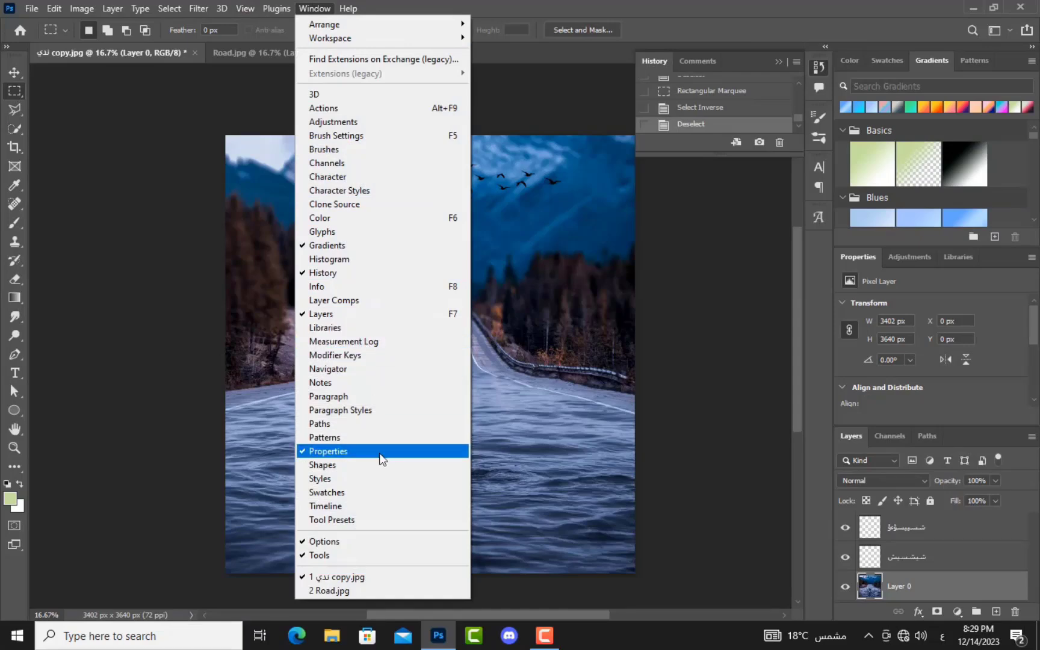
left_click(381, 460)
left_click(314, 8)
left_click(324, 11)
left_click(318, 8)
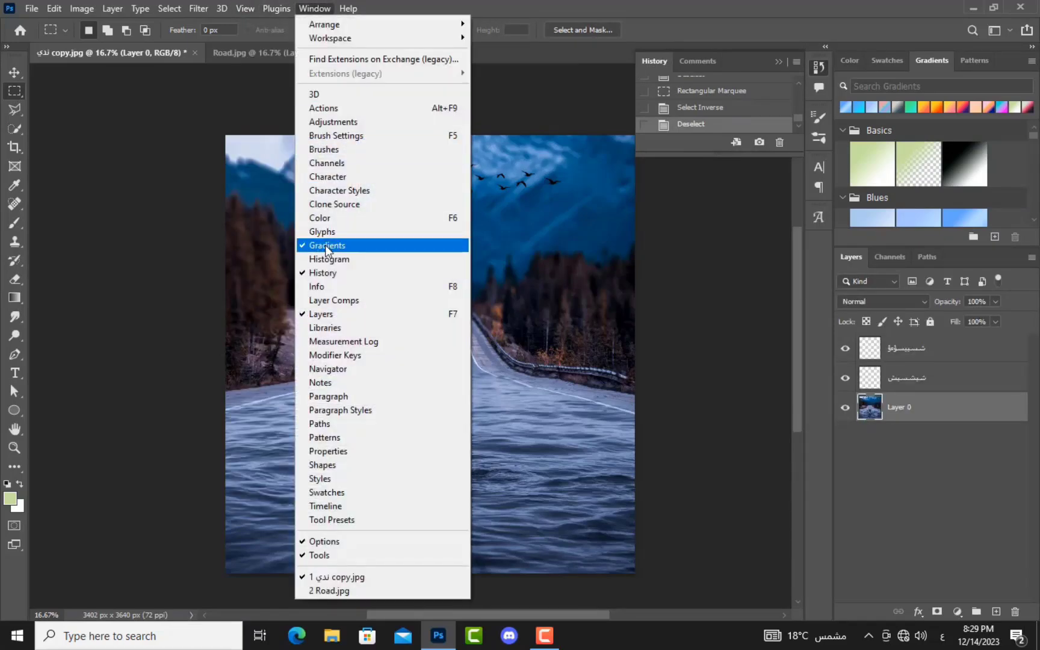
left_click(325, 244)
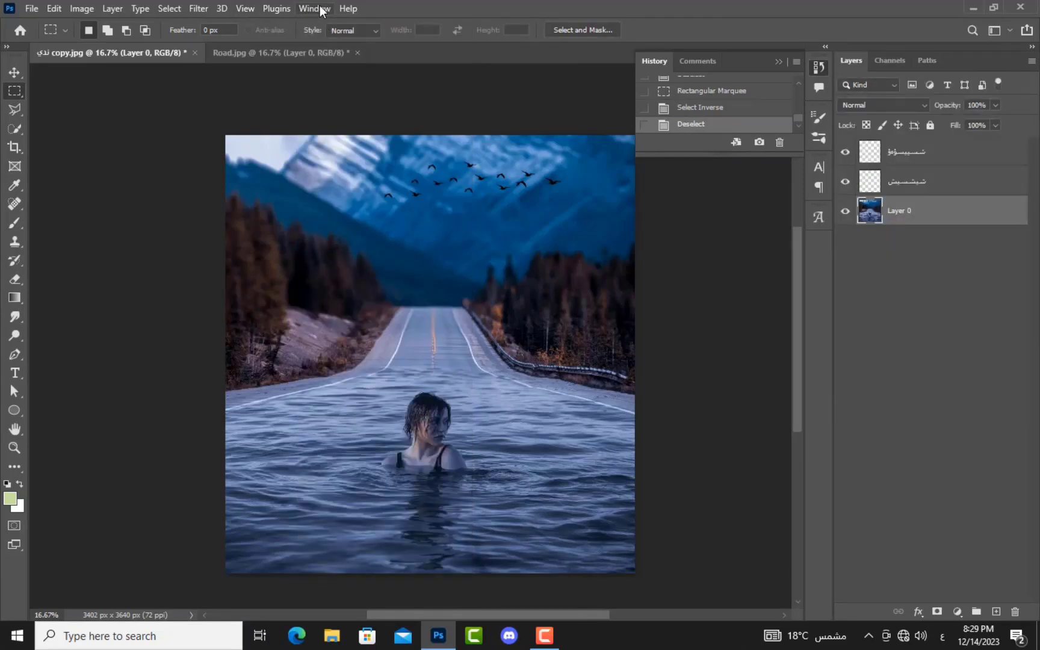
Step: Reset the workspace with Window > Workspace > Reset Essentials
left_click(323, 10)
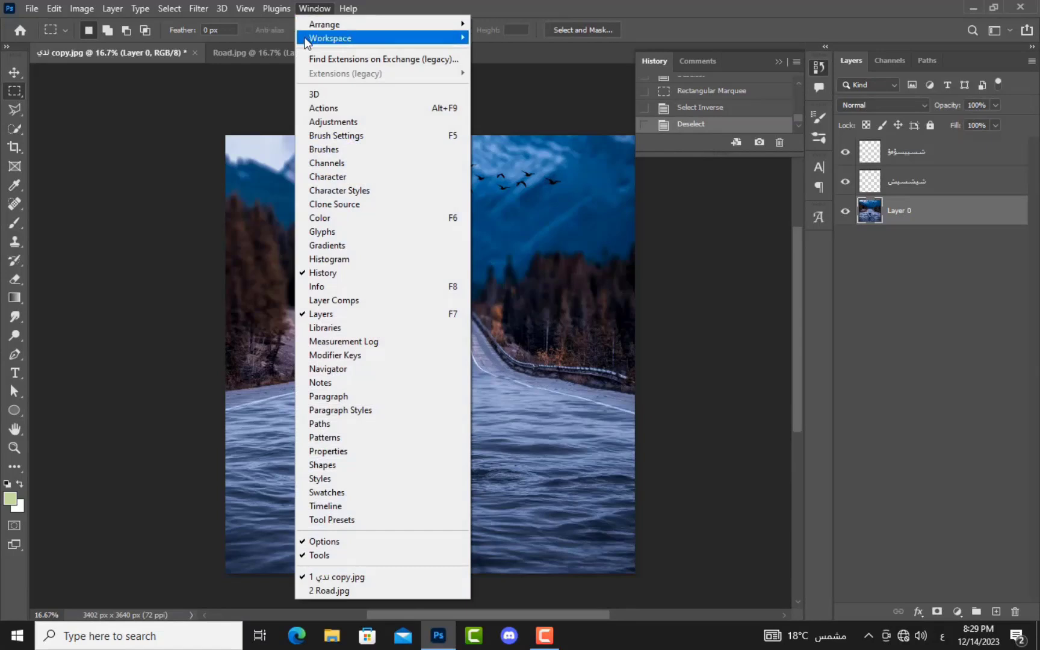
mouse_move(313, 45)
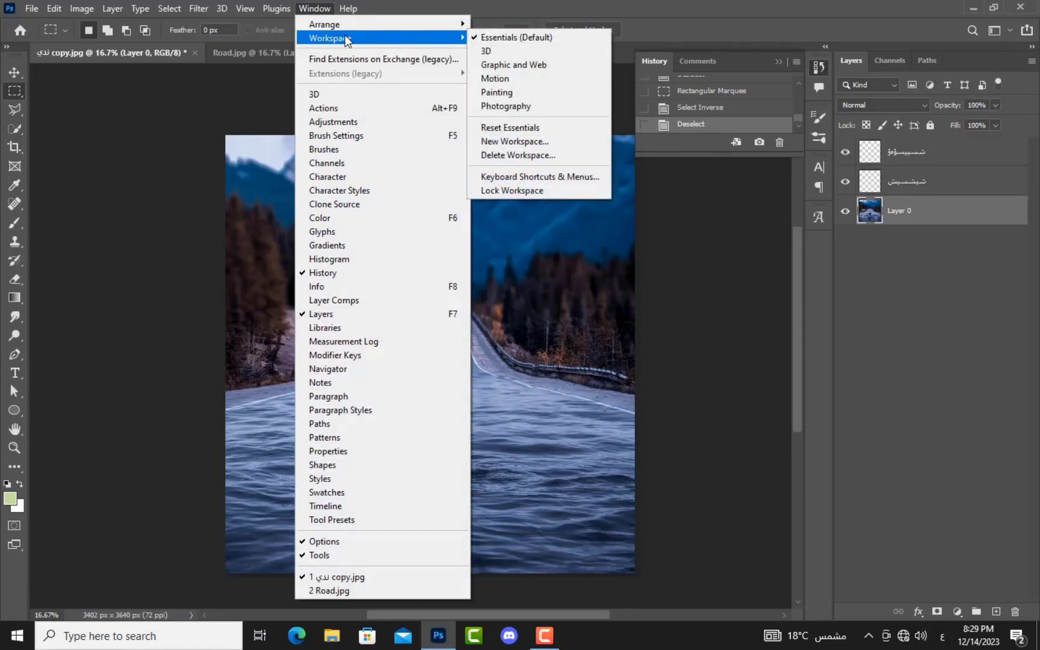
left_click(545, 127)
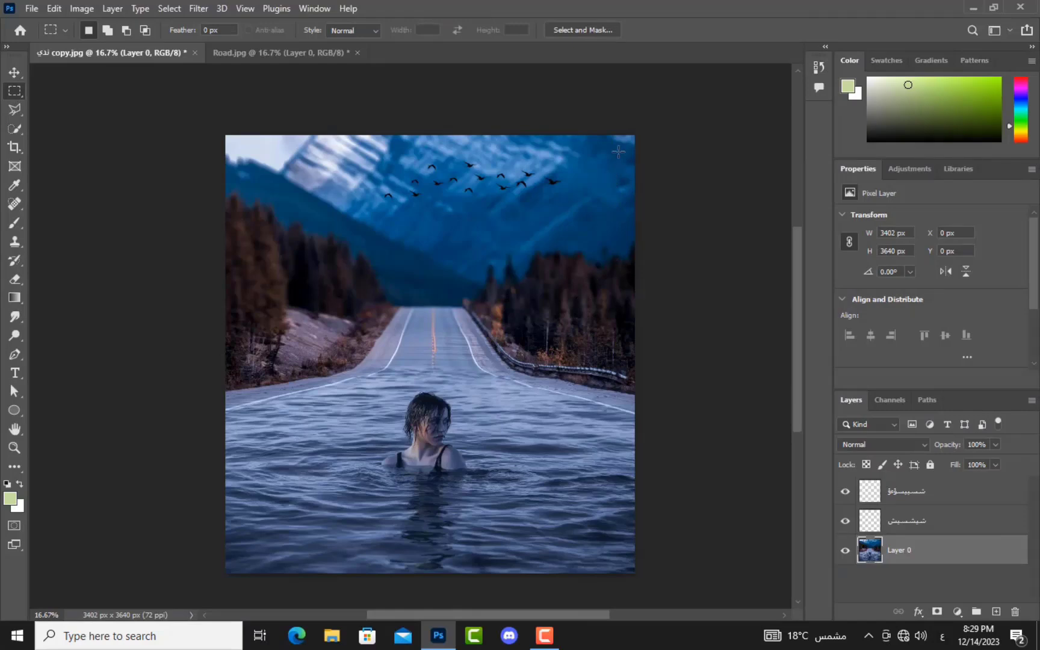
left_click(349, 8)
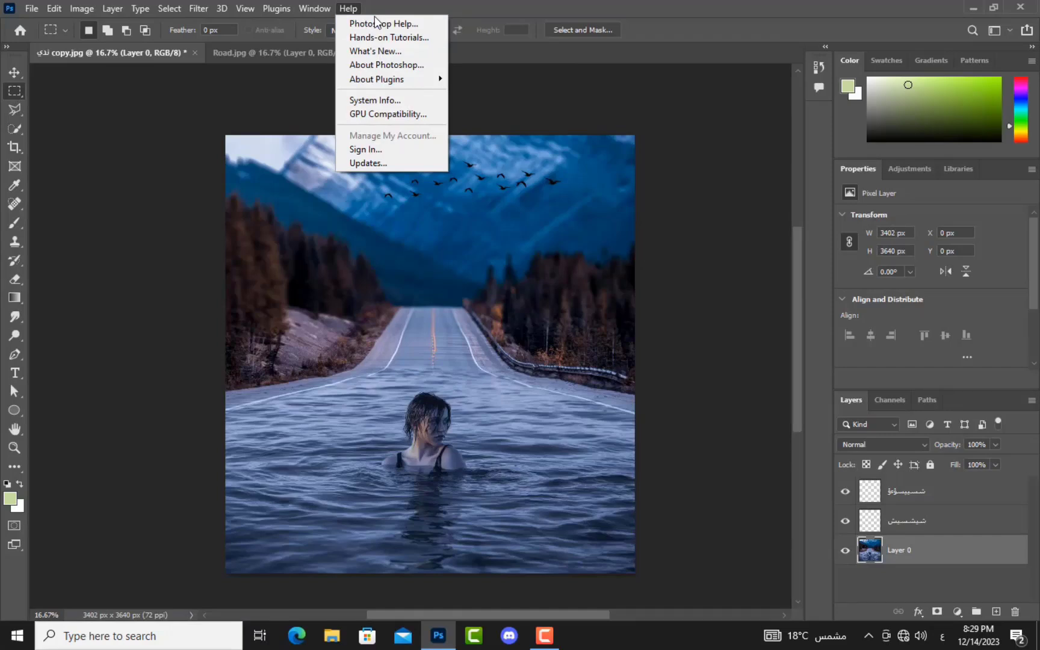
left_click(382, 0)
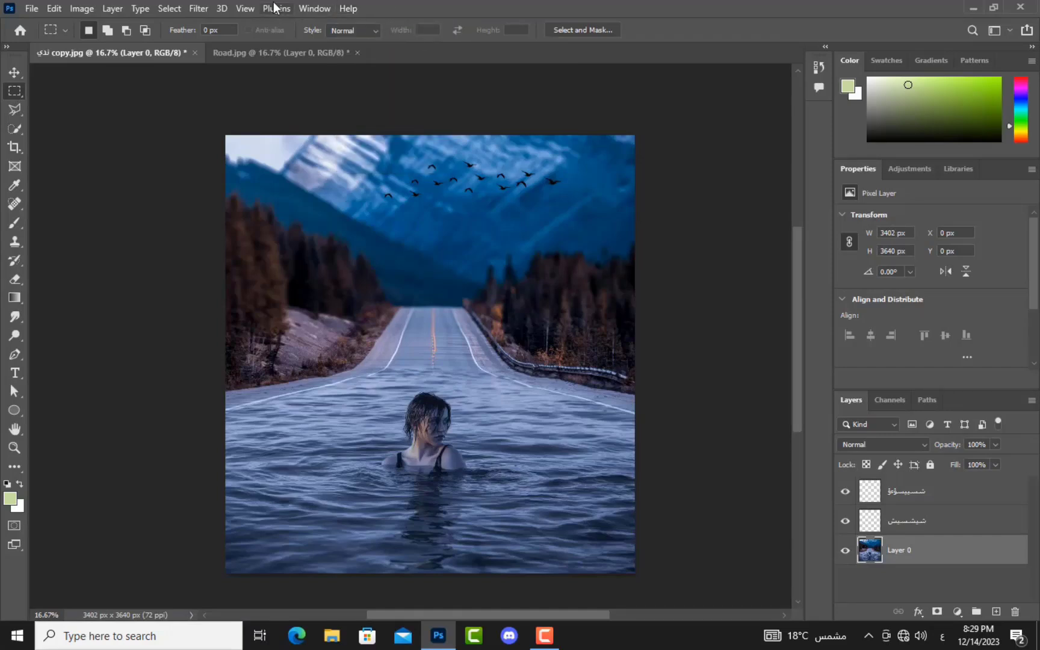
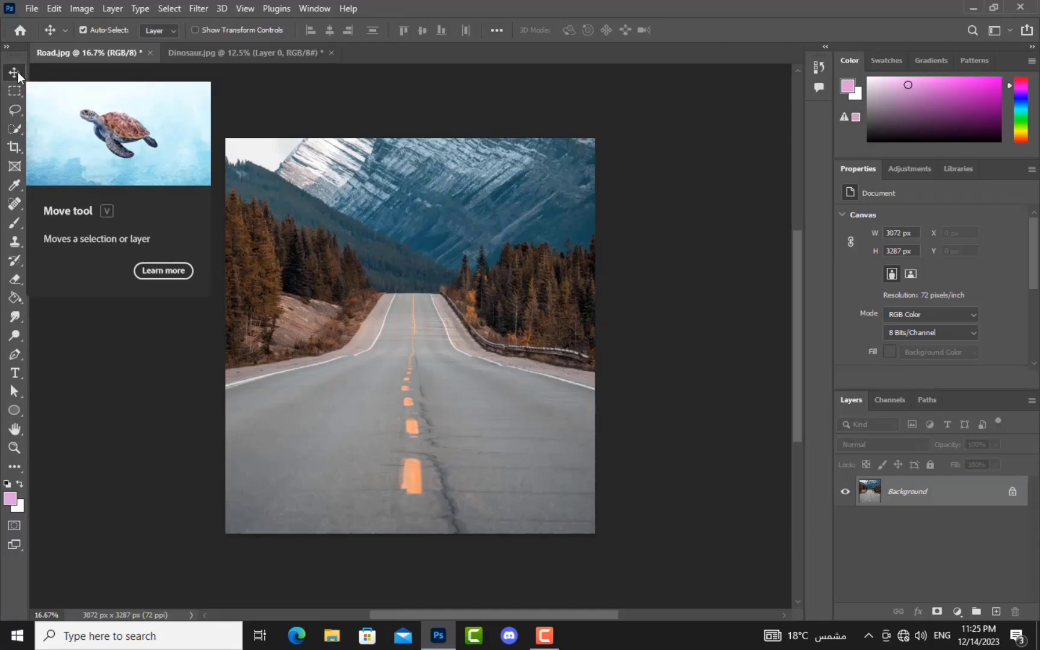
Step: Unlock the Background layer into Layer 0 and drag the dinosaur image into Road.jpg
left_click(1013, 492)
left_click(315, 58)
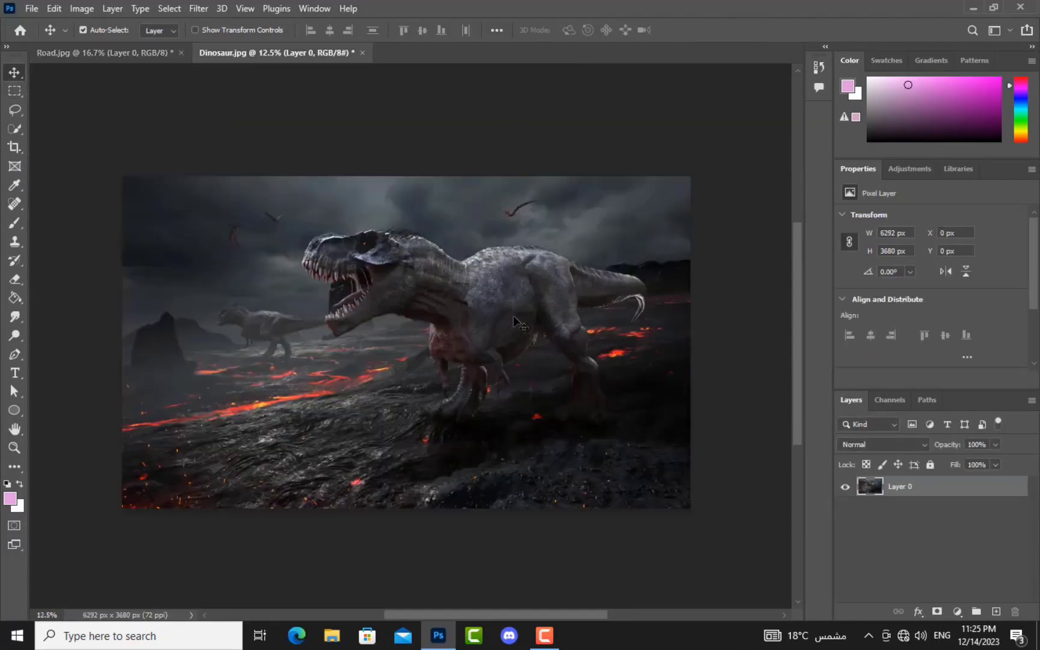
left_click_drag(460, 296, 490, 409)
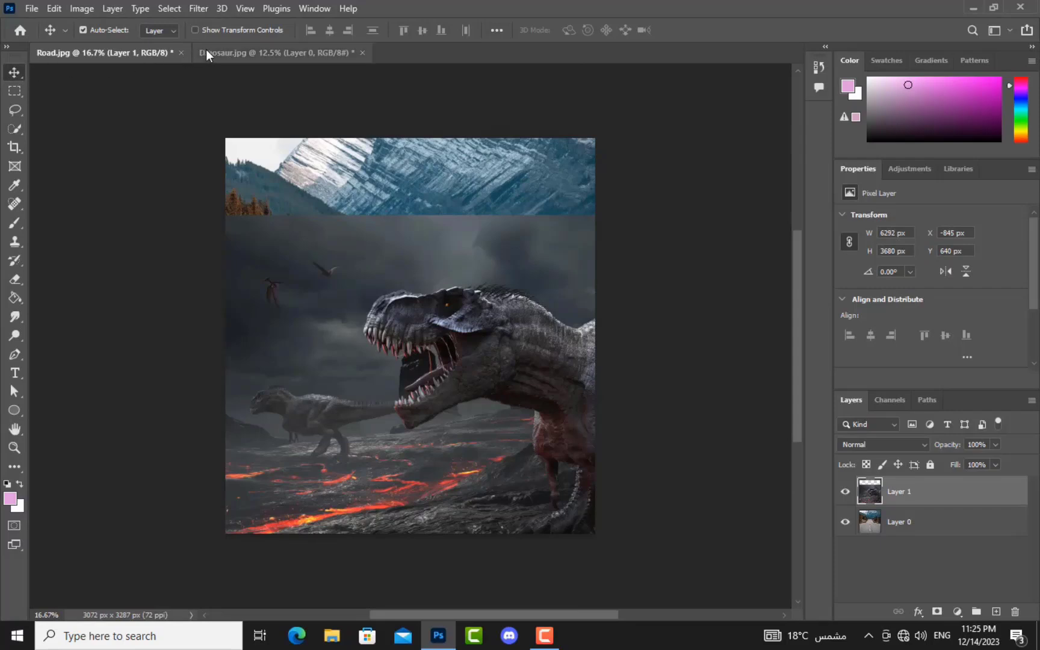
left_click(251, 52)
left_click(122, 54)
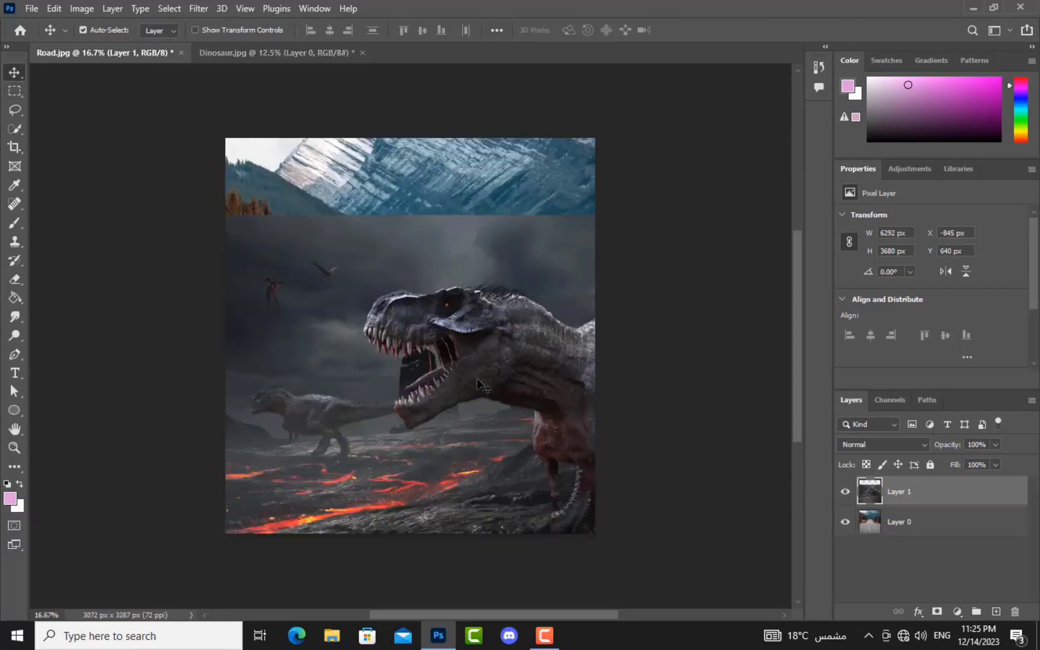
Step: Move the dinosaur and road layers around the canvas, then undo the moves
left_click_drag(476, 374, 91, 321)
left_click_drag(530, 456, 426, 532)
left_click_drag(409, 215, 443, 243)
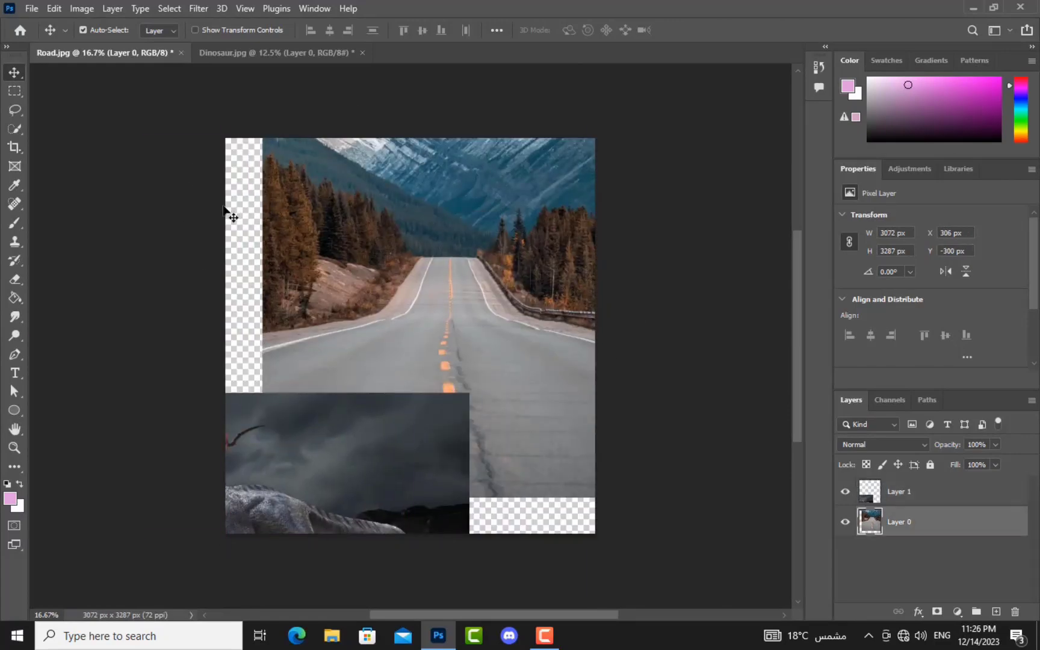
key("ctrl+z")
key("ctrl+z")
key("ctrl+z")
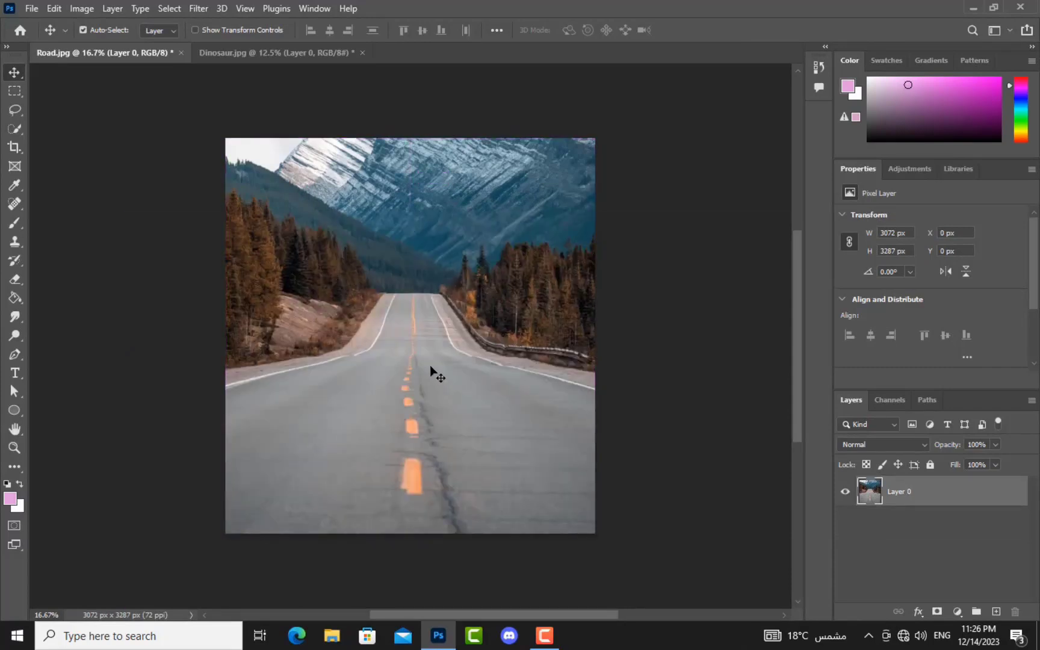
Step: Copy a tall rectangle from mountains to road onto a new layer and move the copy
left_click(12, 91)
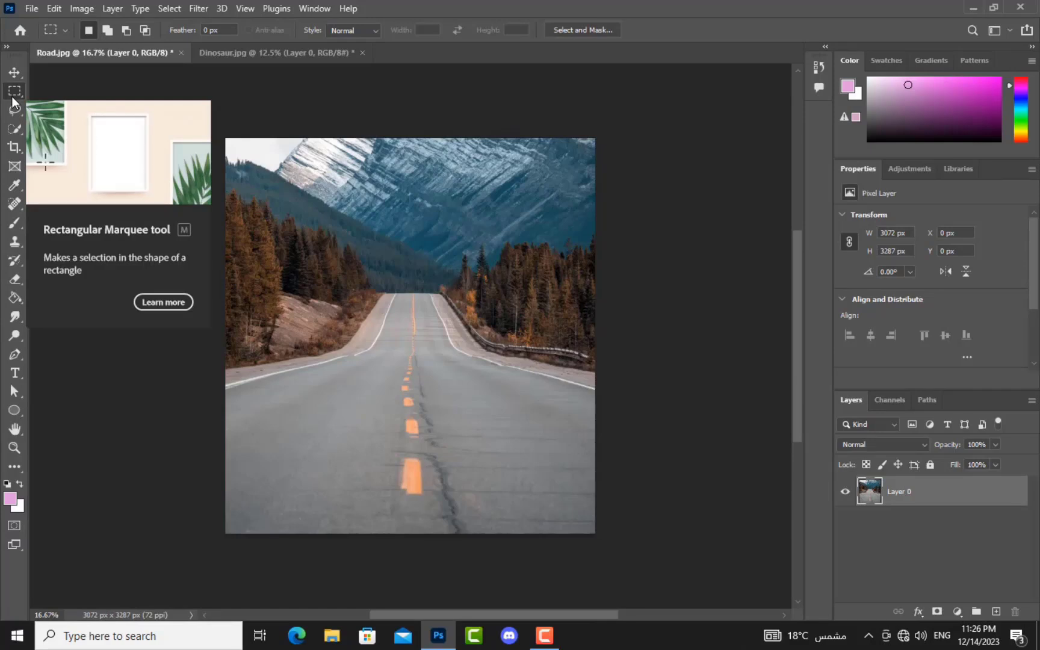
left_click(12, 98)
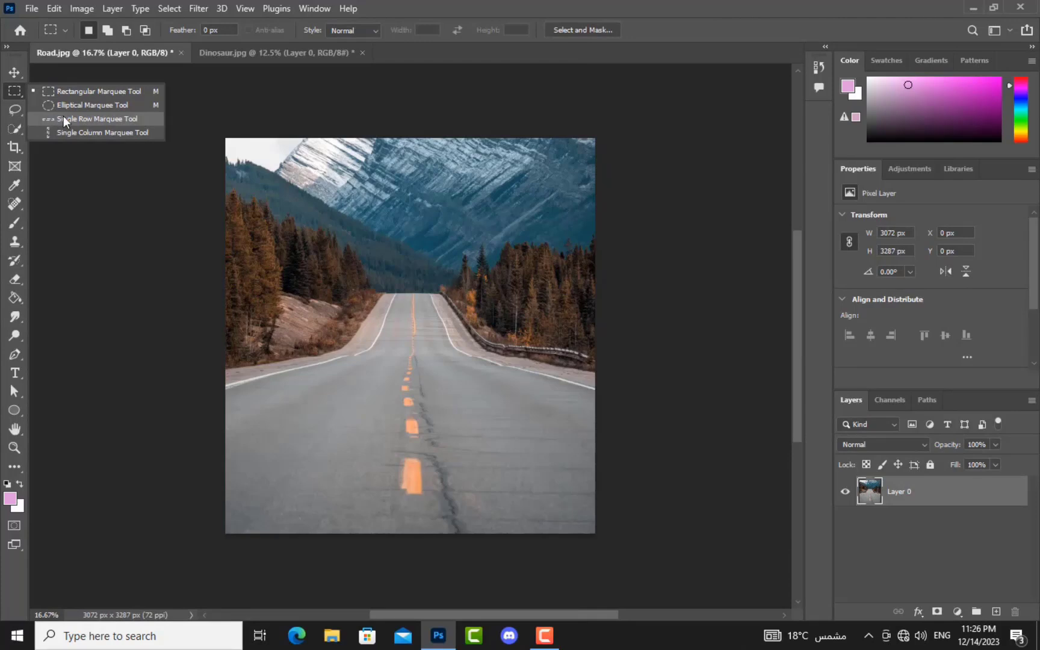
left_click(67, 92)
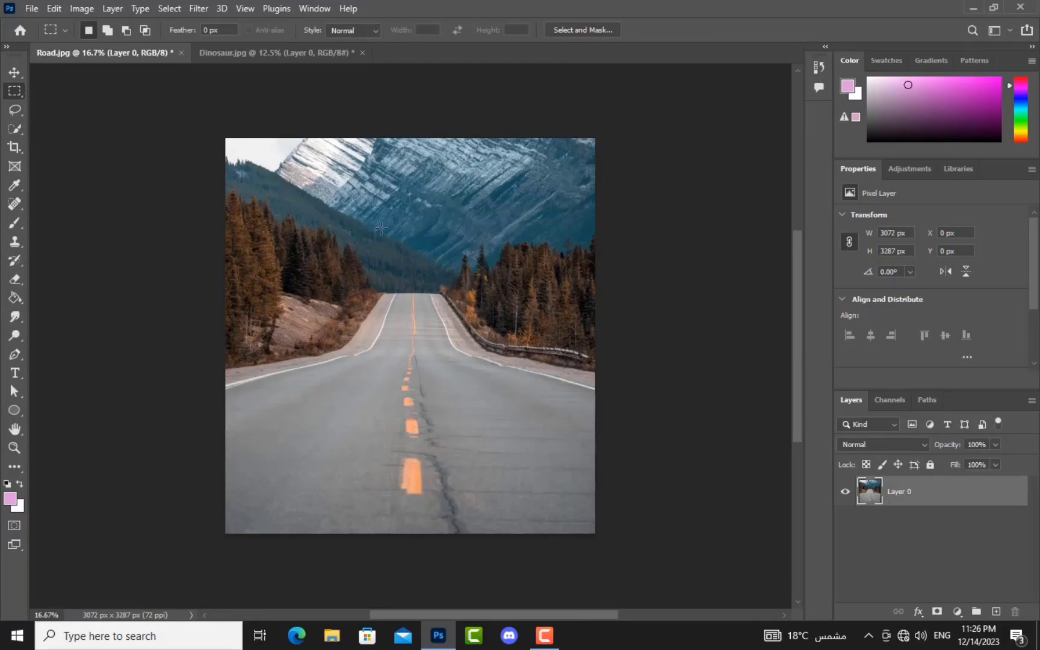
left_click_drag(435, 223, 328, 416)
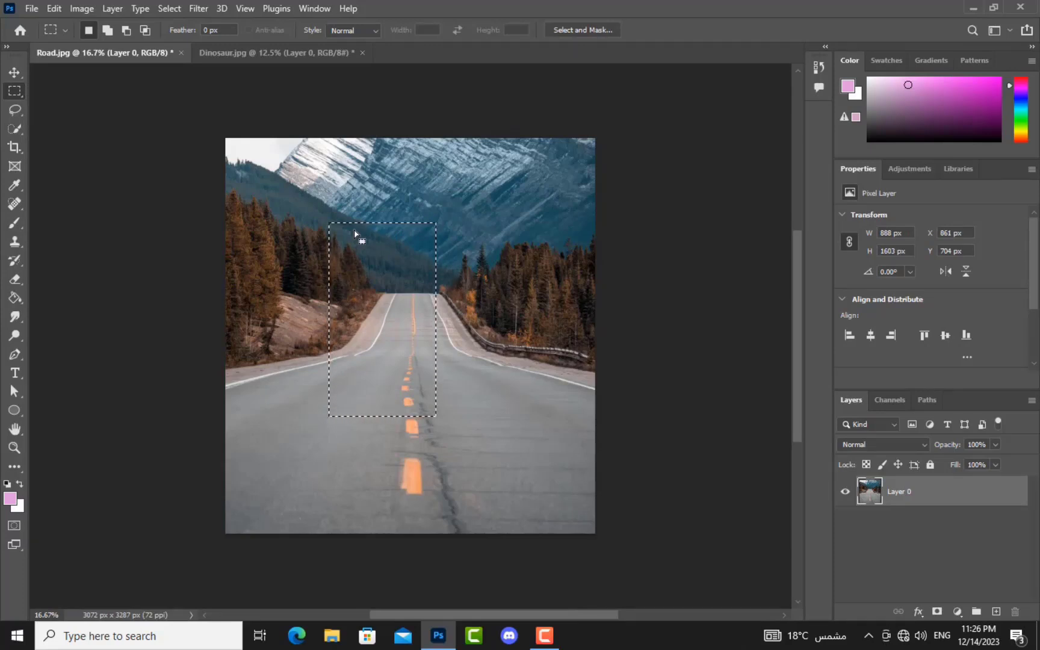
key("ctrl+j")
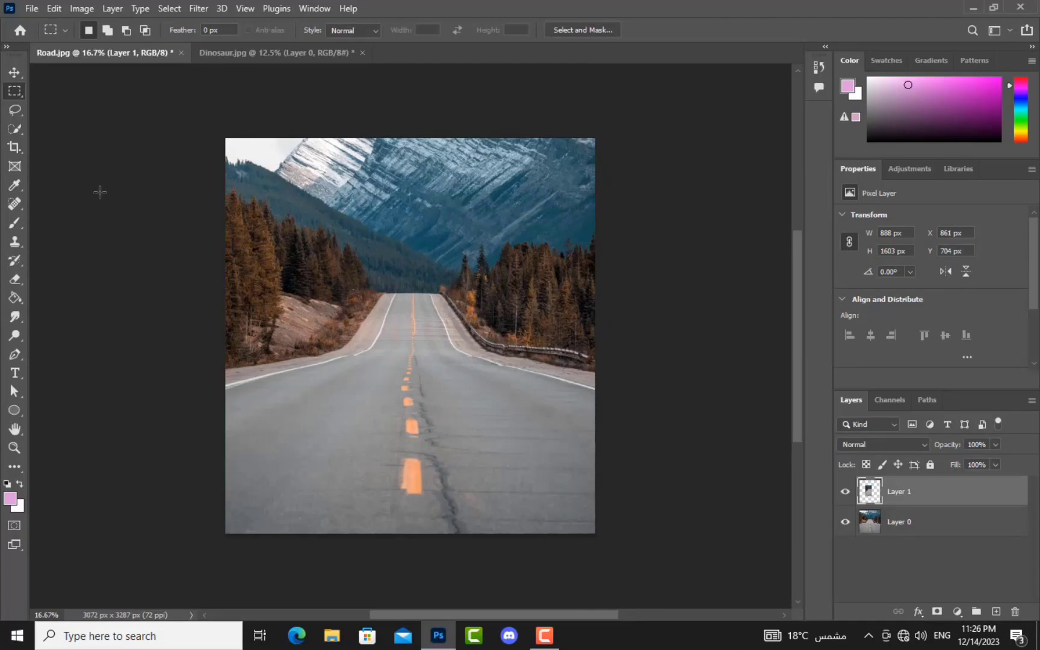
left_click(14, 75)
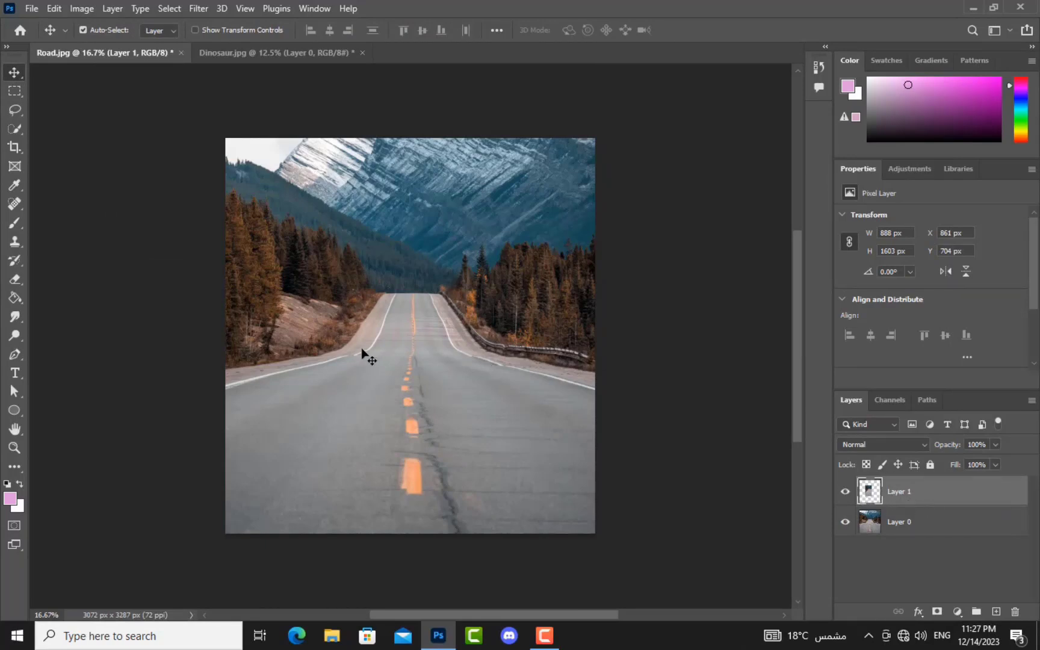
left_click_drag(374, 339, 448, 407)
Step: Select a circle over the mountain top with the Elliptical Marquee and dismiss the copy error
left_click(14, 91)
right_click(18, 96)
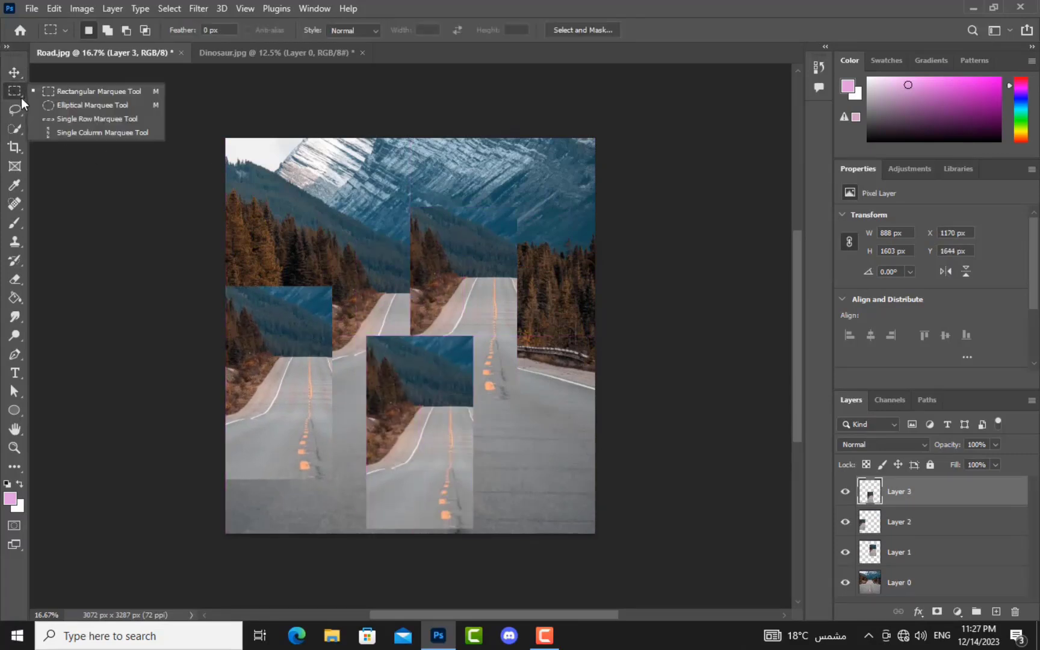
left_click(27, 104)
left_click_drag(369, 177, 281, 272)
left_click(281, 272)
left_click_drag(364, 169, 300, 229)
key("ctrl+c")
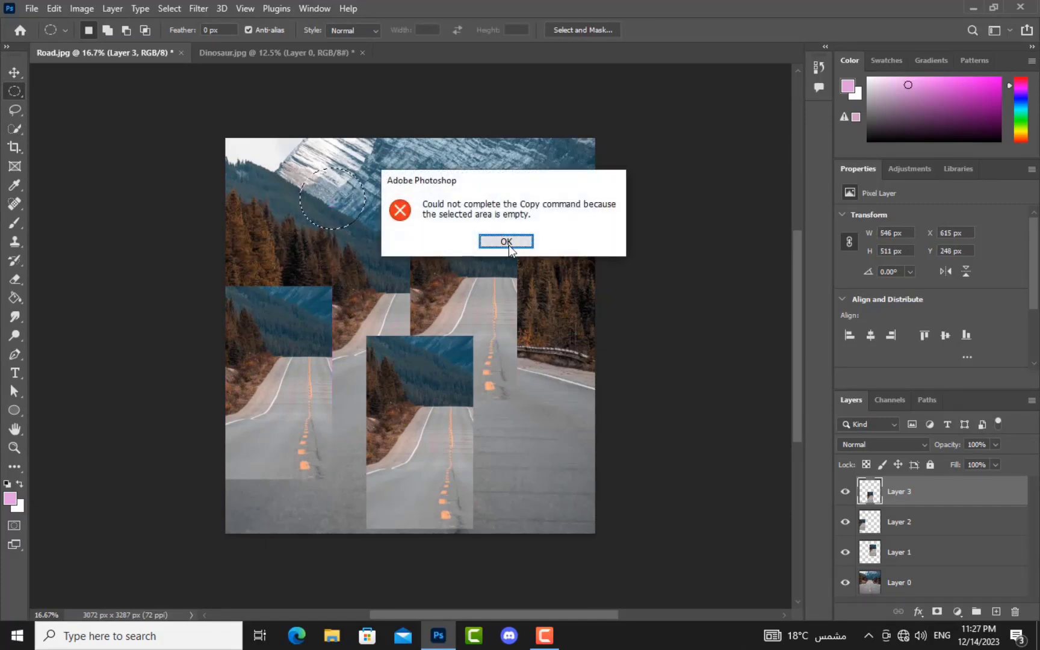
left_click(506, 242)
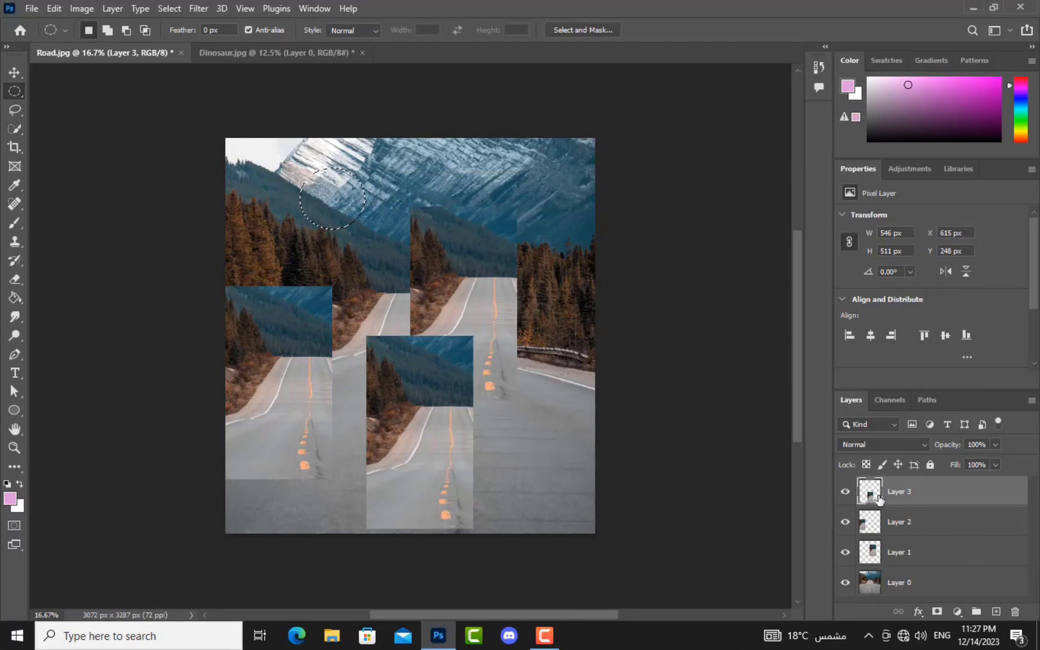
Step: Copy the circle from Layer 0 onto a new layer, nudge it, and close Color Balance unchanged
left_click(917, 589)
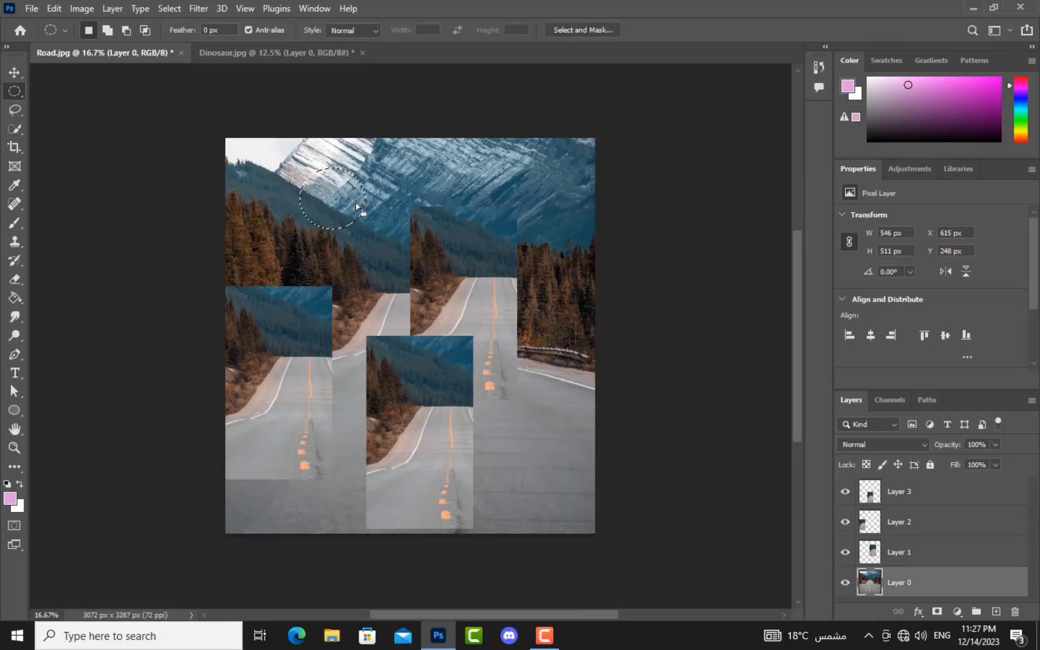
key("ctrl+j")
key("v")
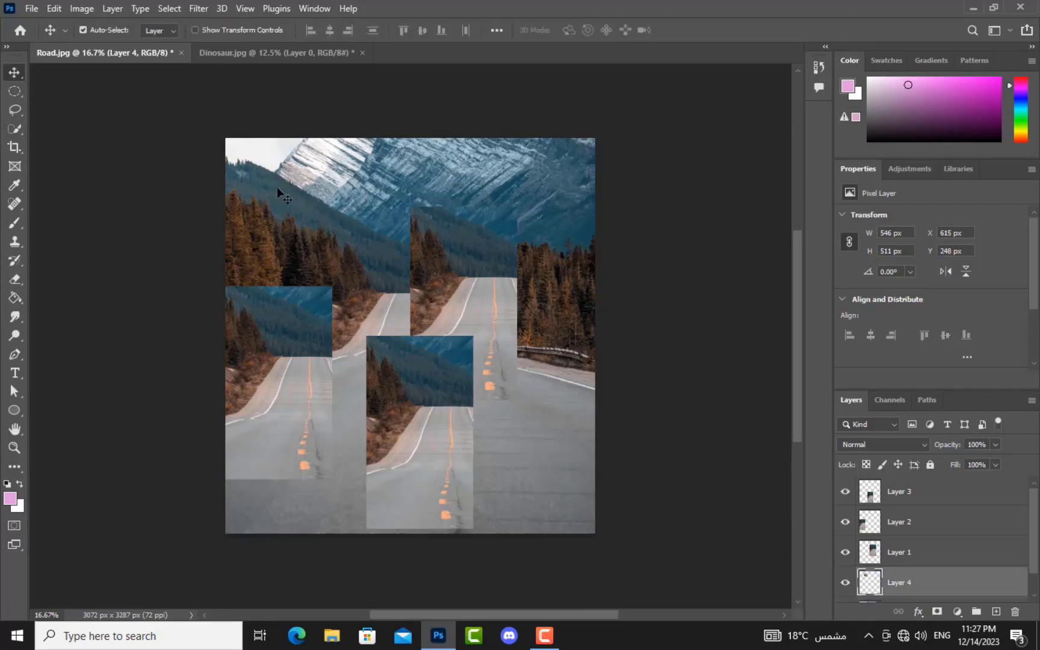
mouse_move(323, 200)
left_mouse_down()
mouse_move(433, 204)
mouse_move(298, 220)
mouse_move(317, 203)
left_mouse_up()
key("ctrl+b")
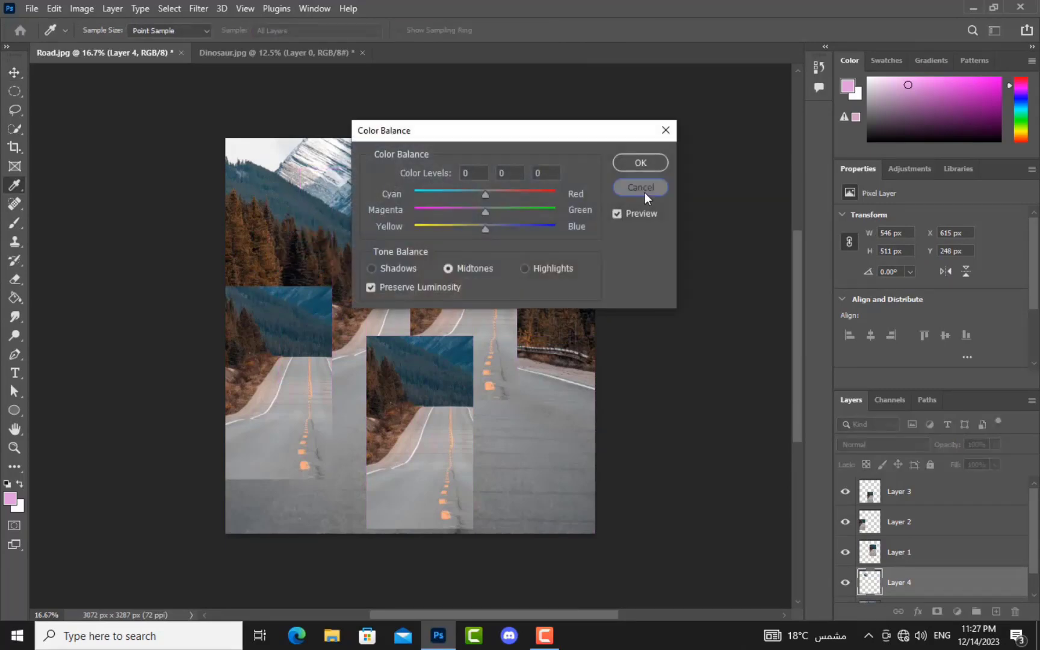
left_click(643, 190)
Step: Paste another circular copy and rearrange the circular and road patches across the picture
key("ctrl+v")
left_click_drag(315, 195, 282, 263)
left_click_drag(385, 310, 358, 225)
left_click_drag(416, 259, 472, 189)
left_click_drag(408, 406, 393, 459)
left_click_drag(283, 337, 301, 382)
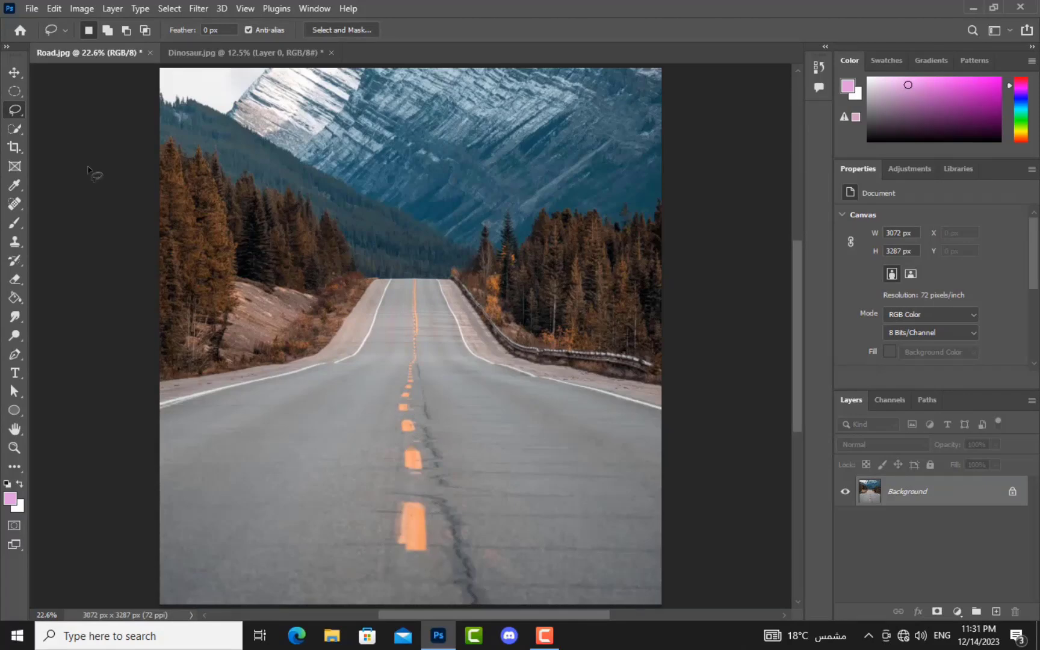
left_click(16, 112)
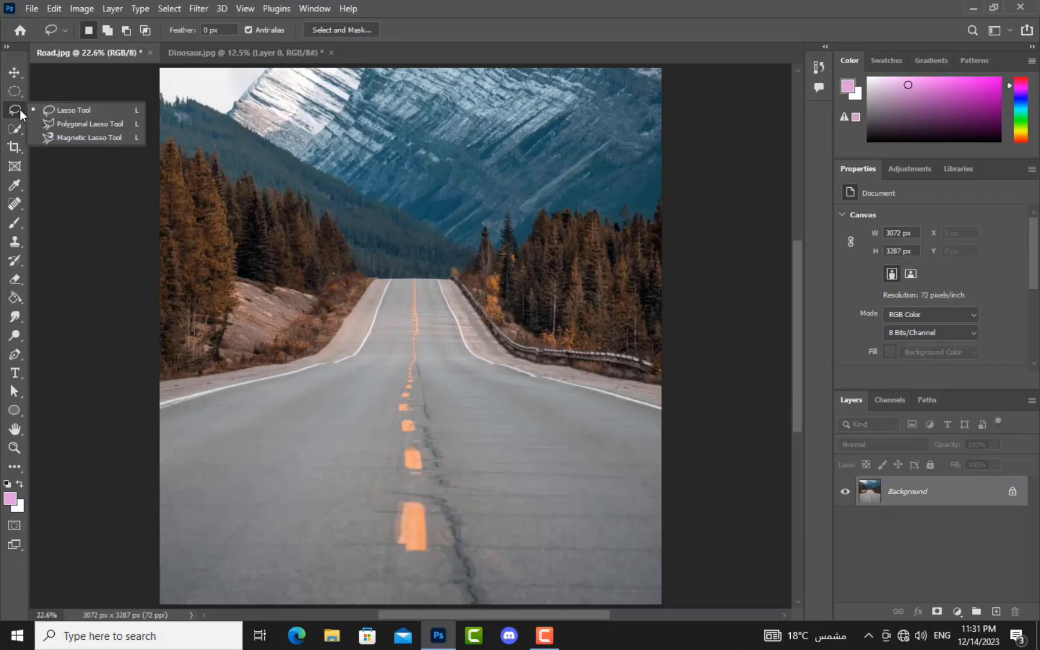
left_click(73, 137)
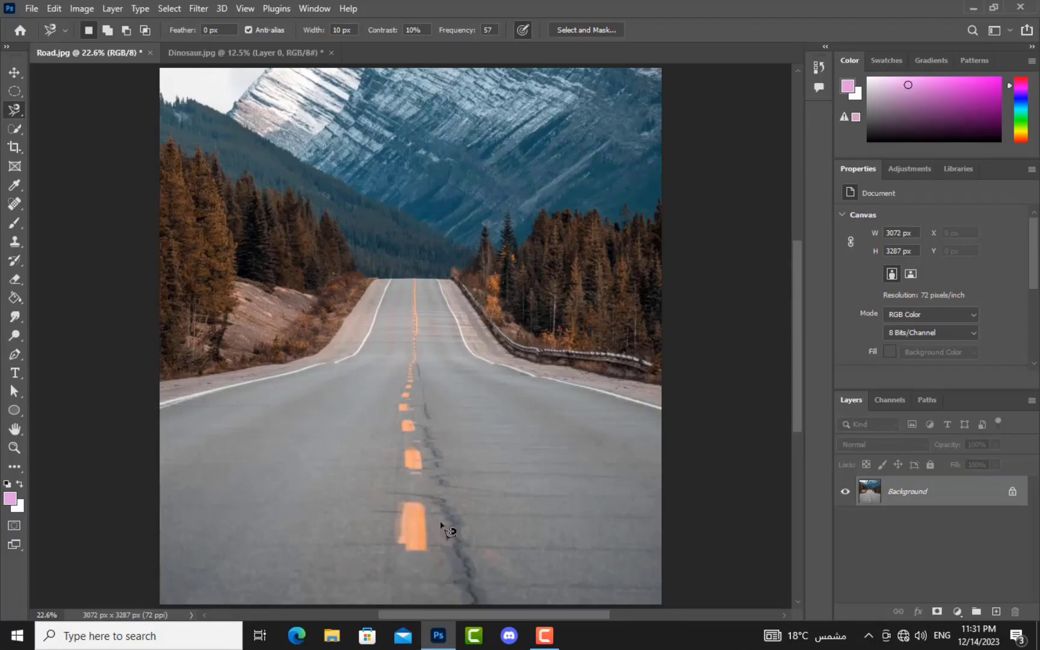
scroll(446, 529, "up", 4)
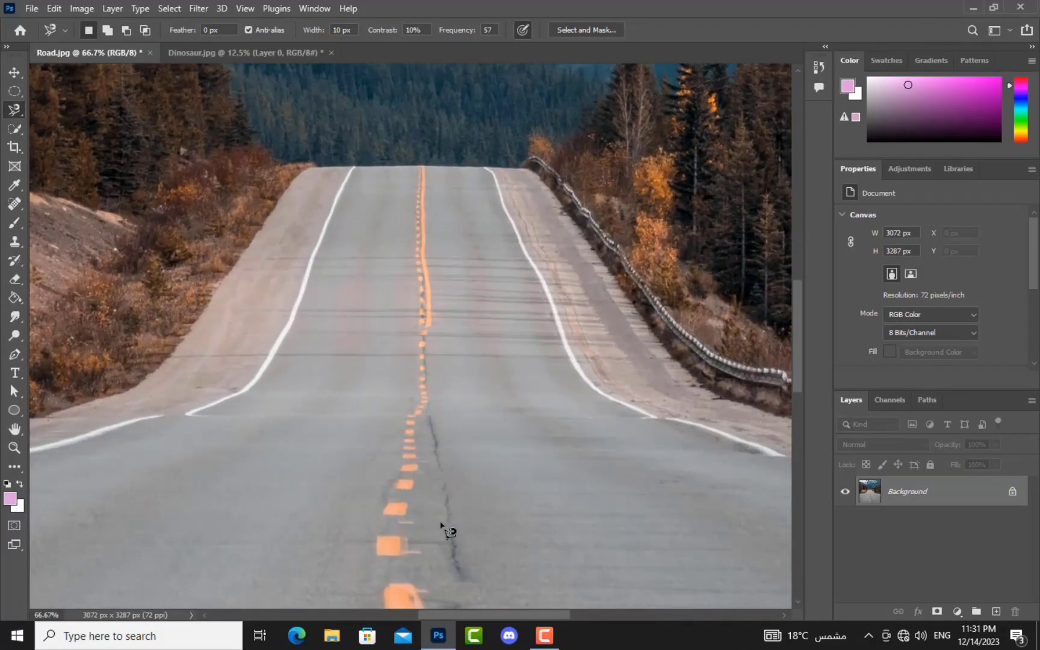
left_click_drag(440, 523, 431, 228)
left_click_drag(468, 517, 485, 235)
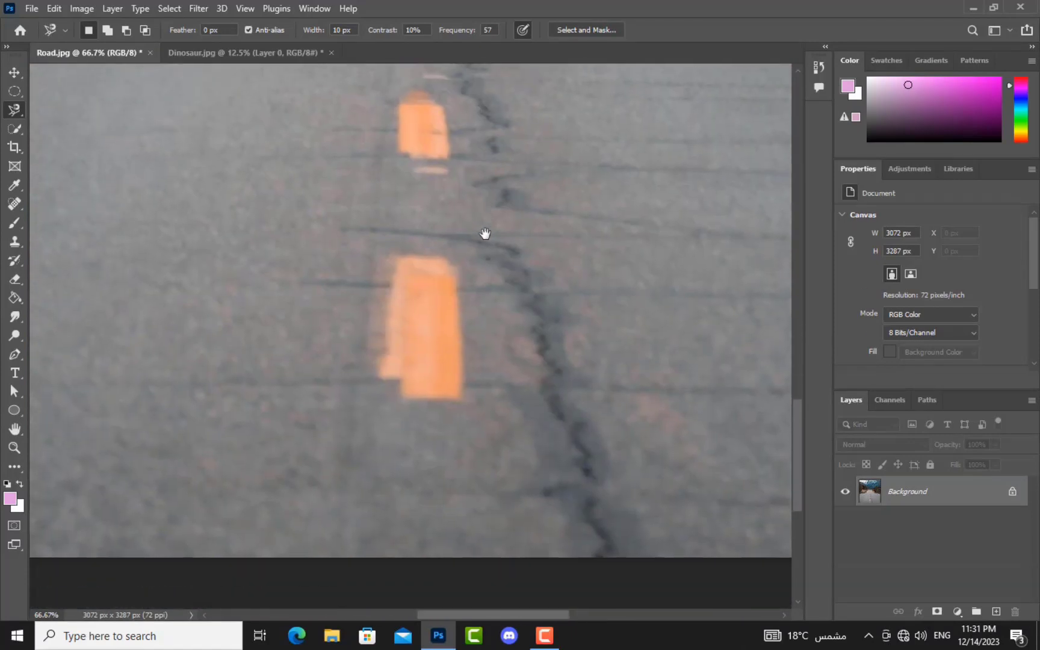
left_click(463, 391)
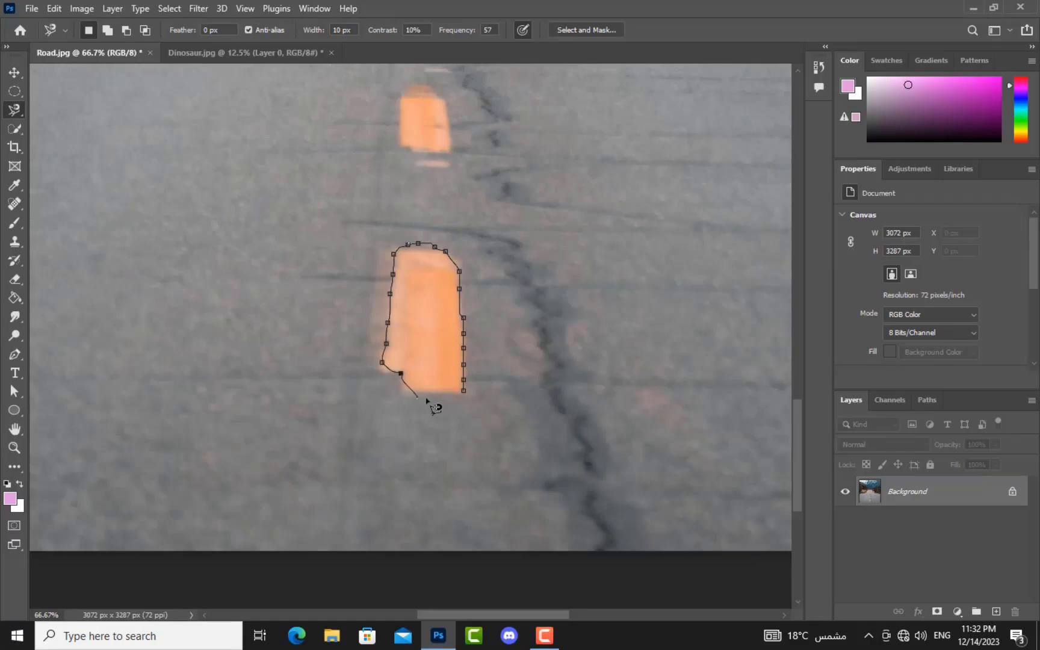
left_click(466, 392)
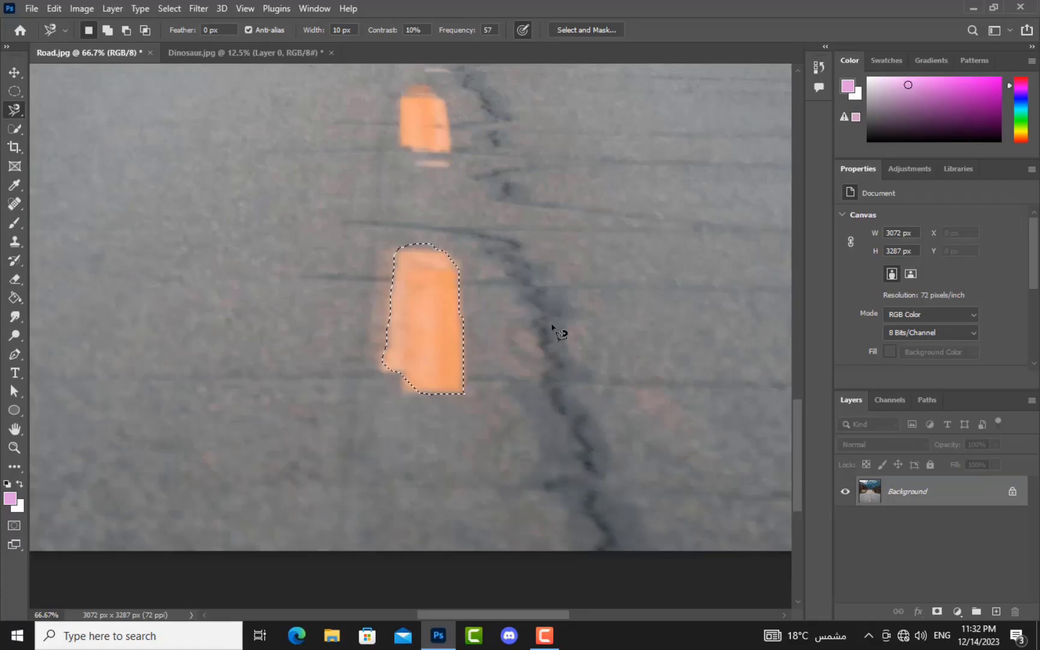
key("ctrl+d")
key("ctrl+0")
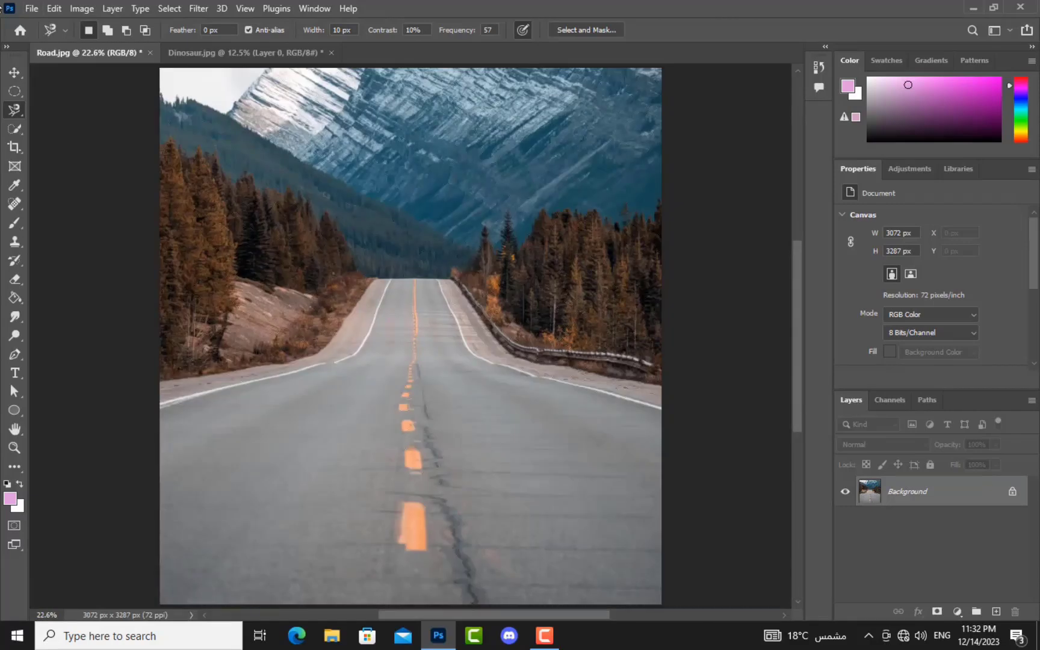
Step: Select the whole road surface with the Quick Selection tool
left_click(13, 129)
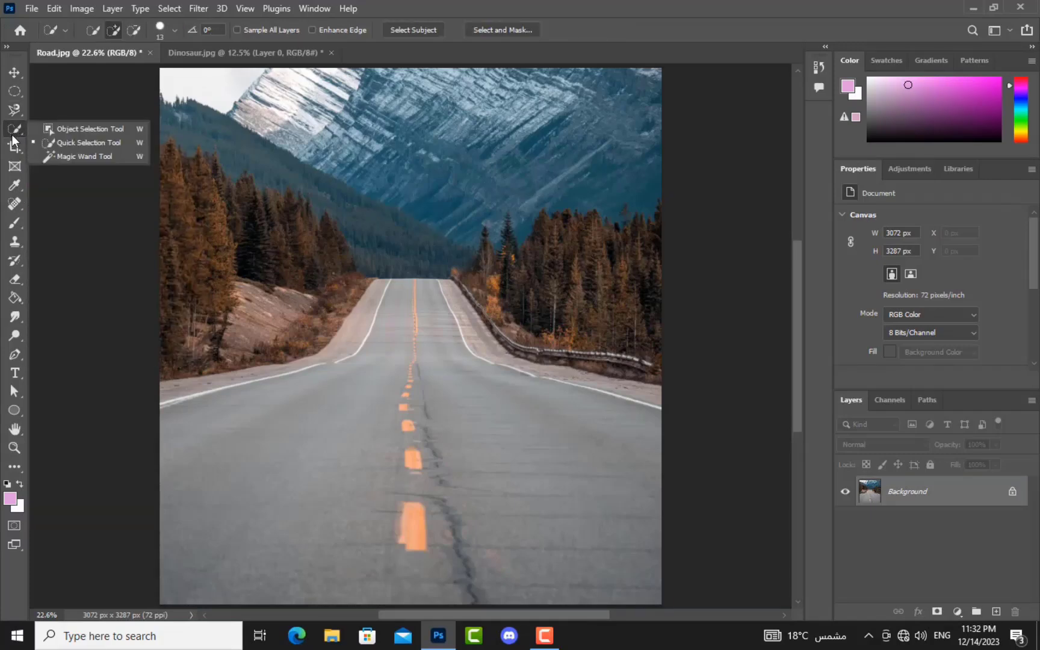
left_click(59, 155)
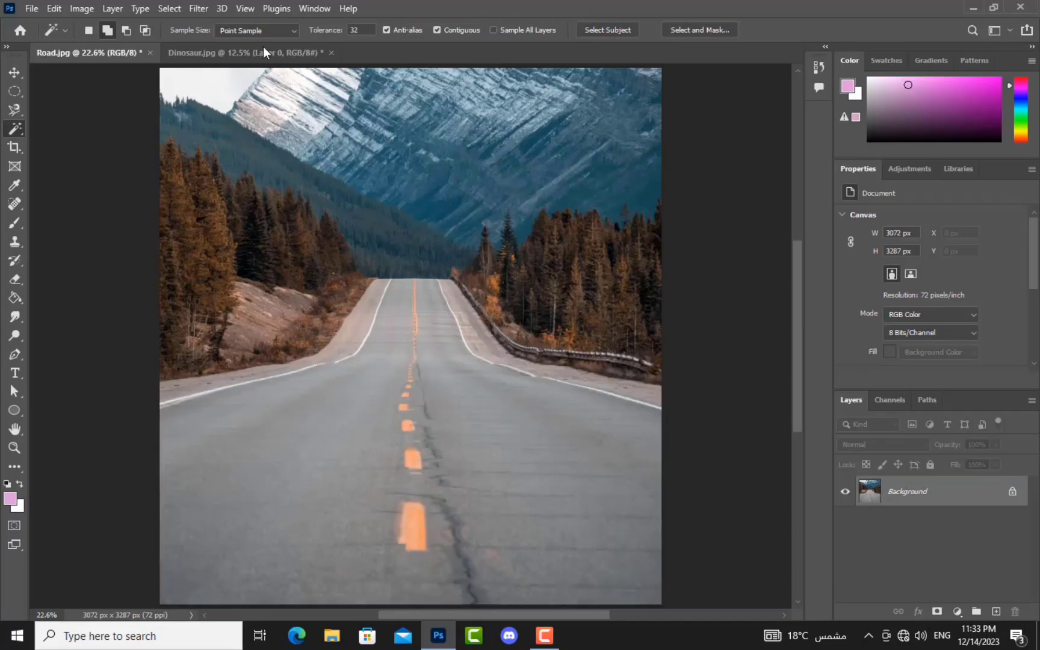
right_click(18, 129)
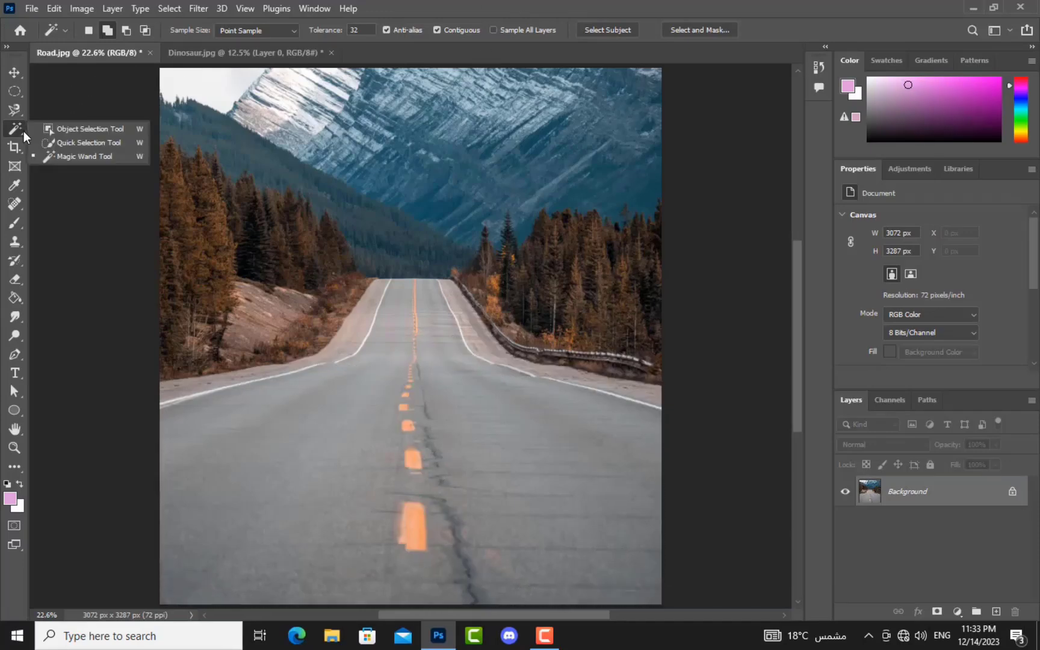
left_click(77, 144)
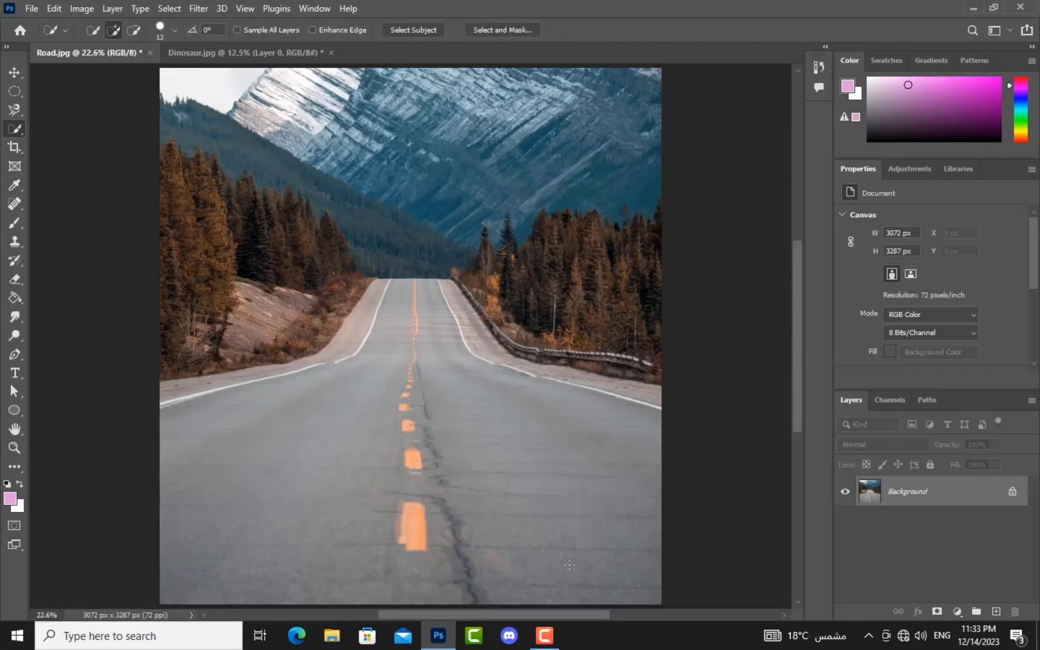
mouse_move(563, 566)
left_mouse_down()
mouse_move(520, 537)
mouse_move(502, 466)
mouse_move(513, 457)
mouse_move(508, 433)
mouse_move(487, 376)
left_mouse_up()
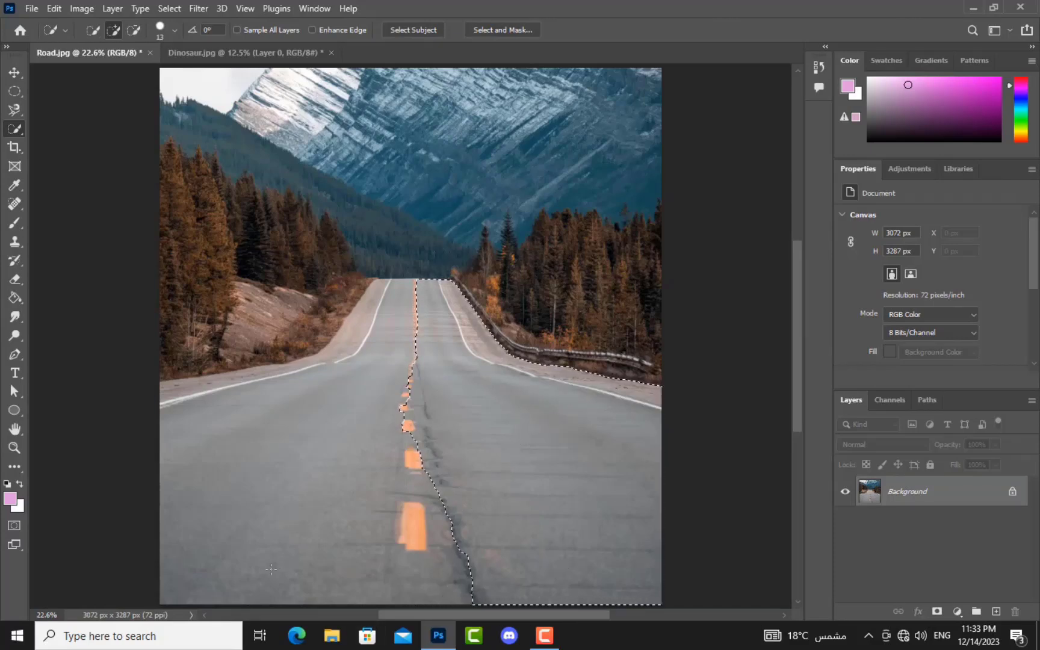
left_click(245, 560)
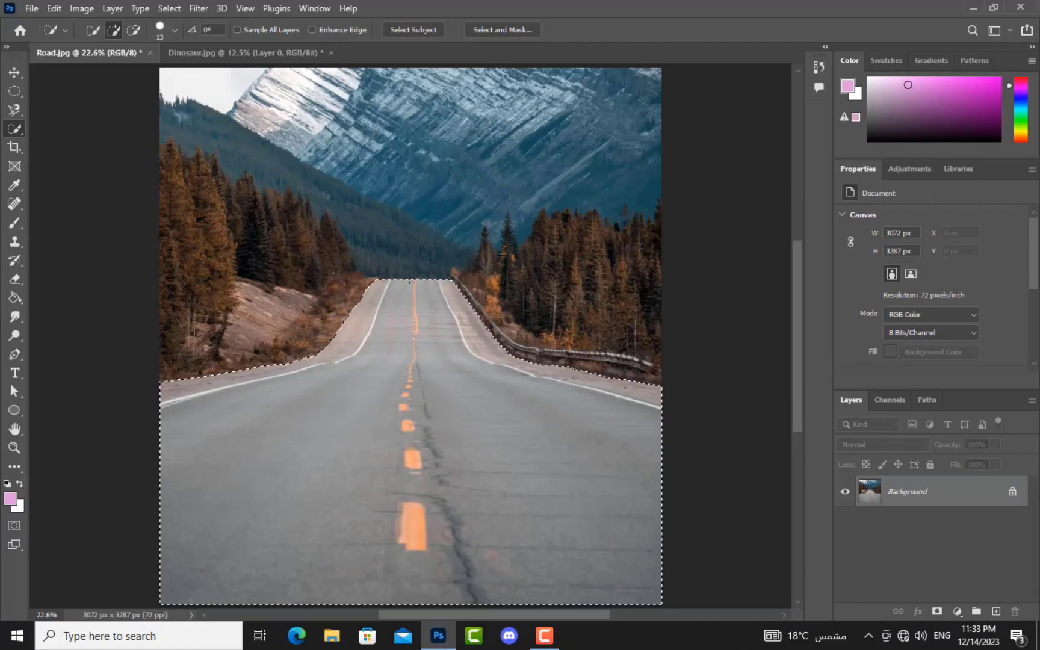
Step: Zoom to 100% on the selection's left edge, then fit the image and deselect
key("ctrl+plus")
key("ctrl+plus")
key("ctrl+plus")
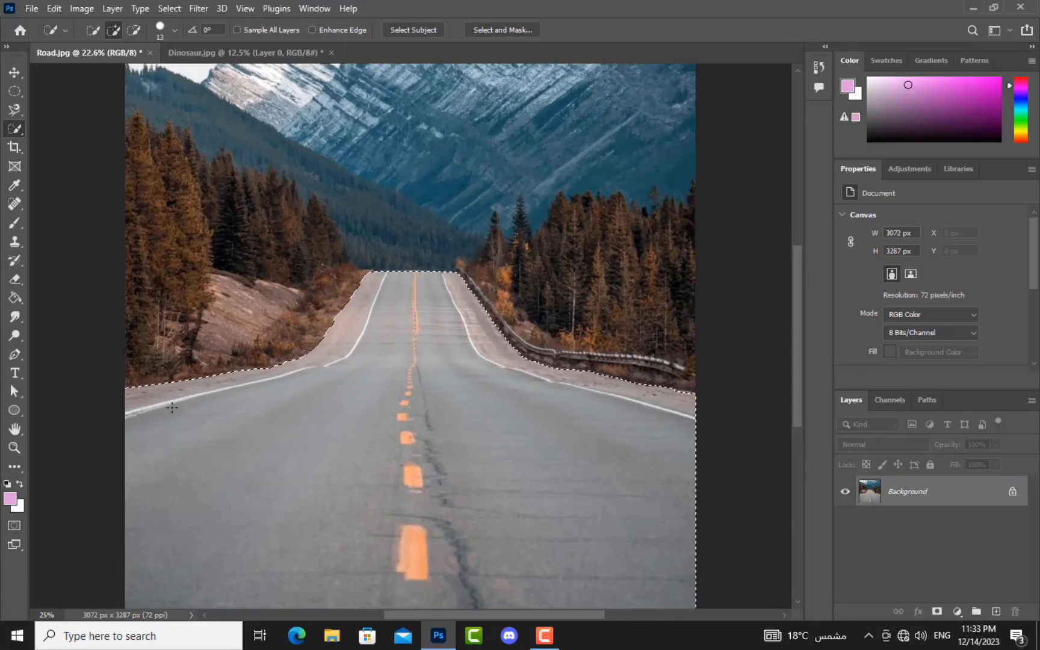
mouse_move(170, 416)
left_mouse_down()
mouse_move(306, 362)
mouse_move(379, 357)
left_mouse_up()
key("ctrl+plus")
key("ctrl+plus")
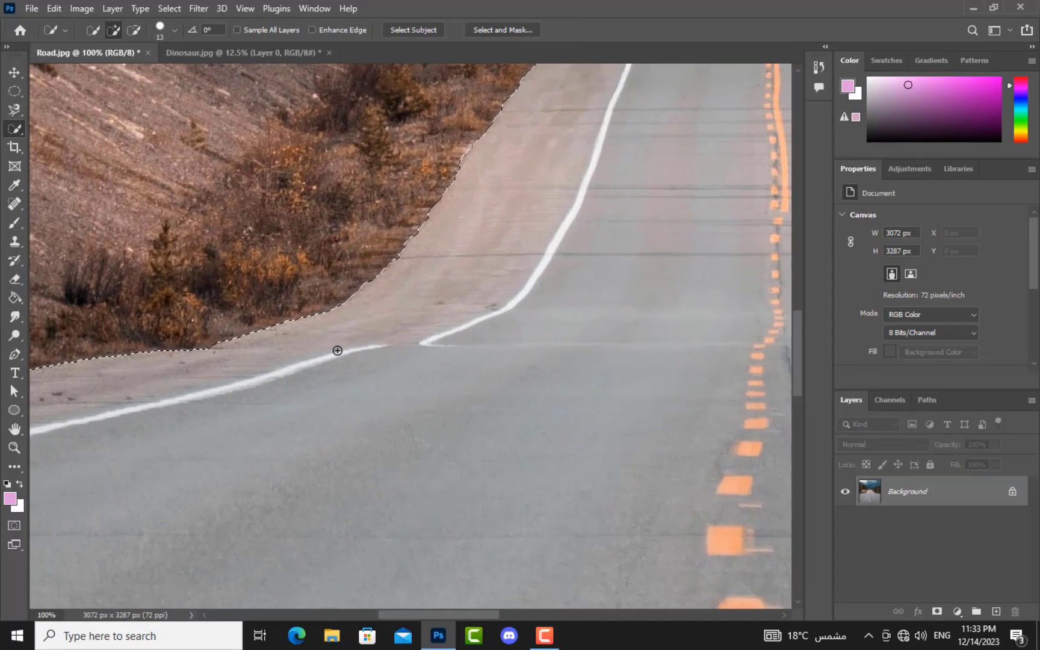
key("ctrl+0")
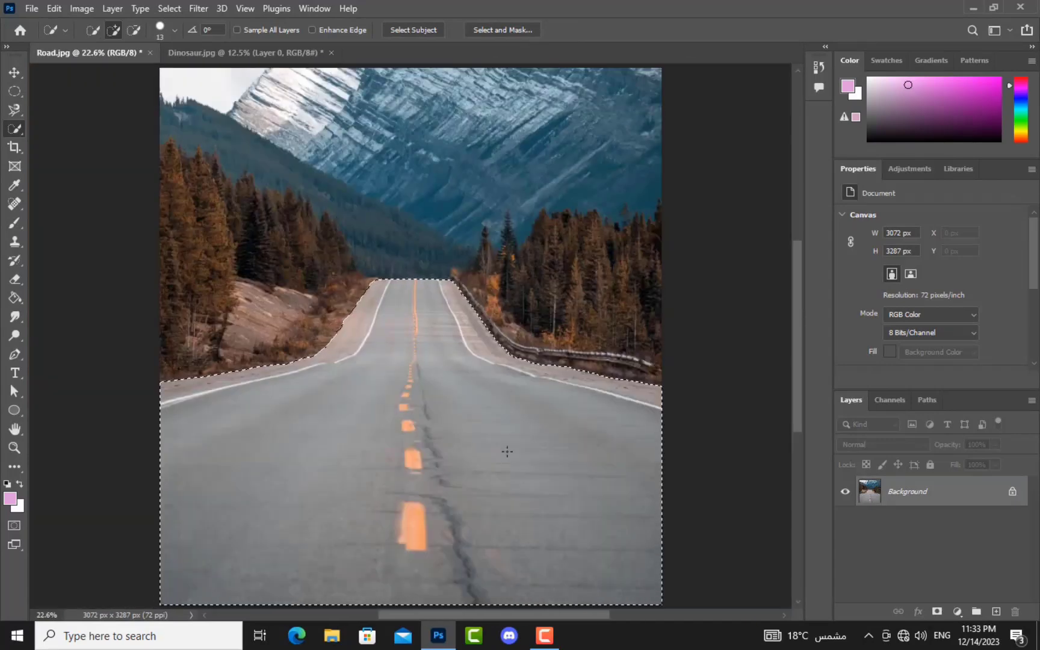
key("ctrl+d")
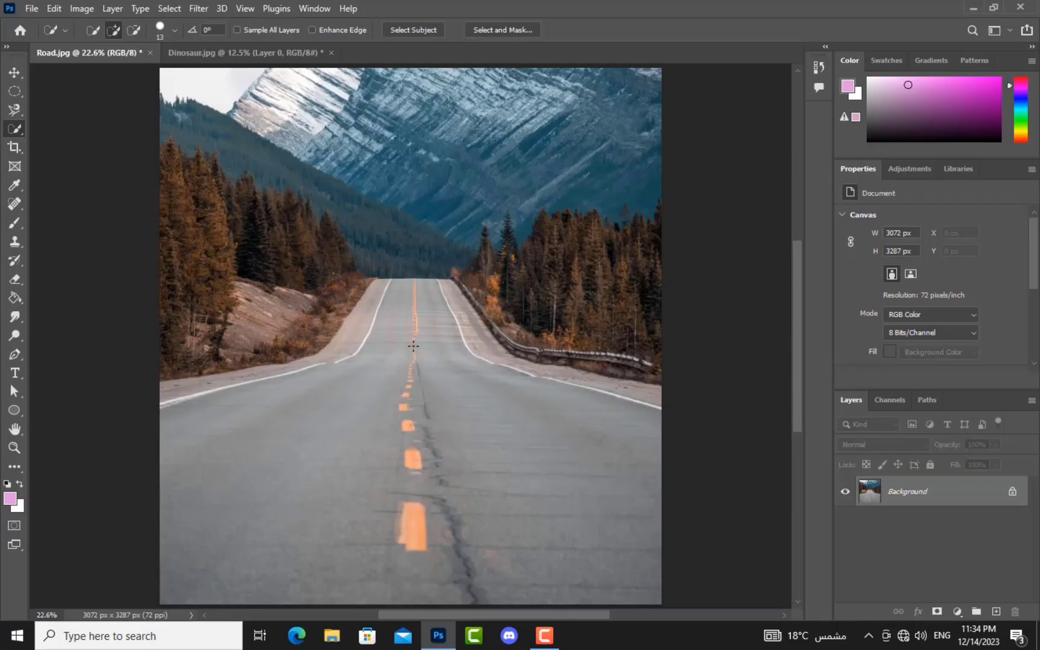
Step: Apply a smaller, repositioned and rotated crop, then undo it
left_click(17, 147)
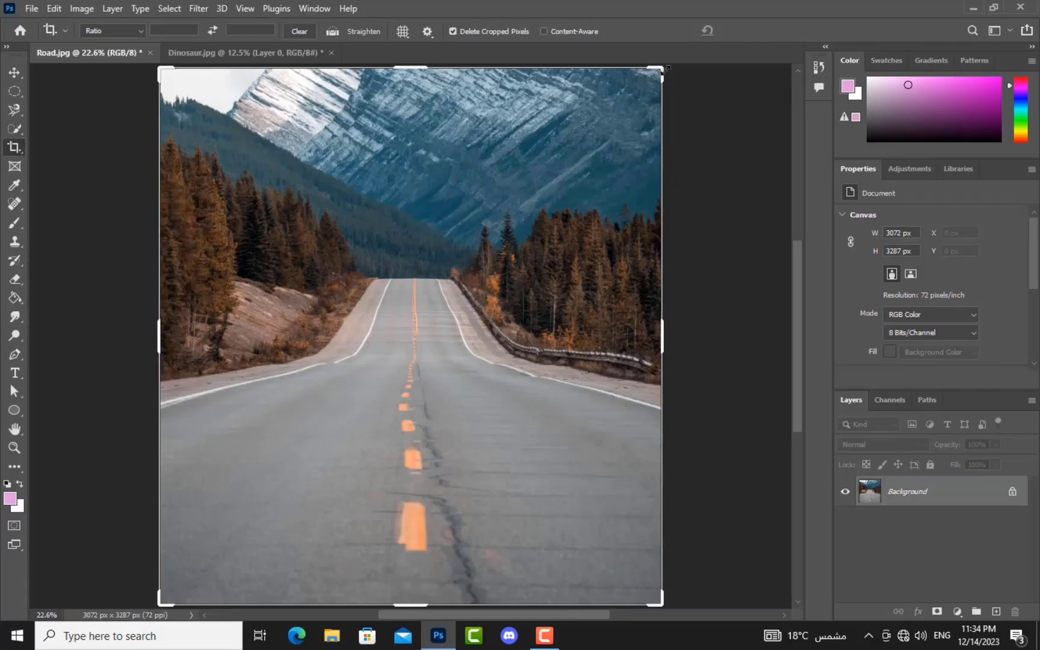
left_click_drag(665, 68, 567, 155)
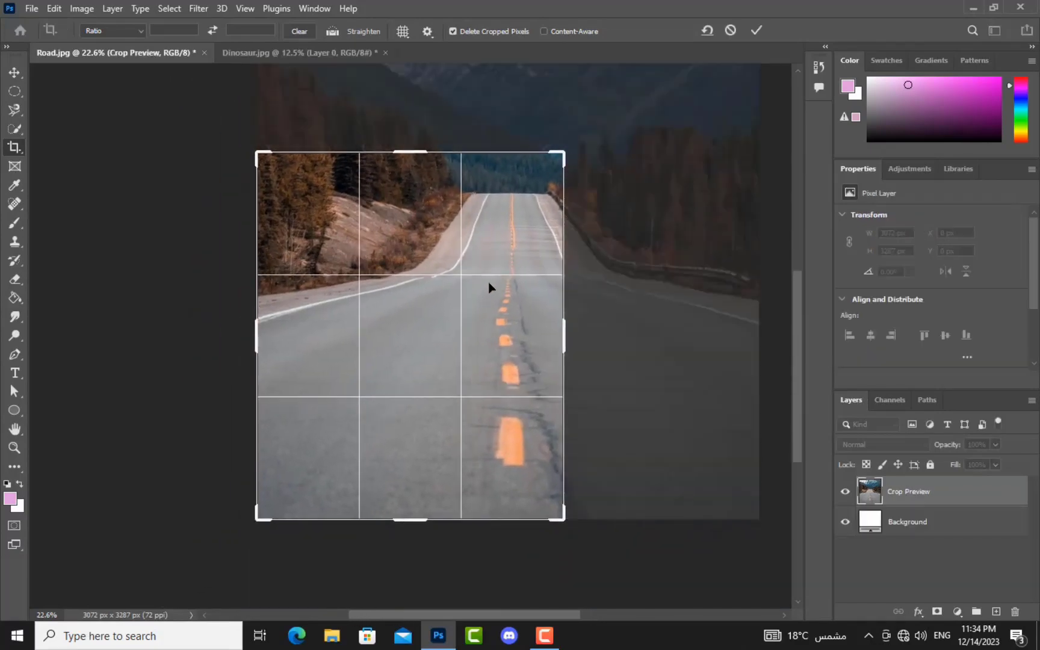
left_click_drag(469, 309, 389, 400)
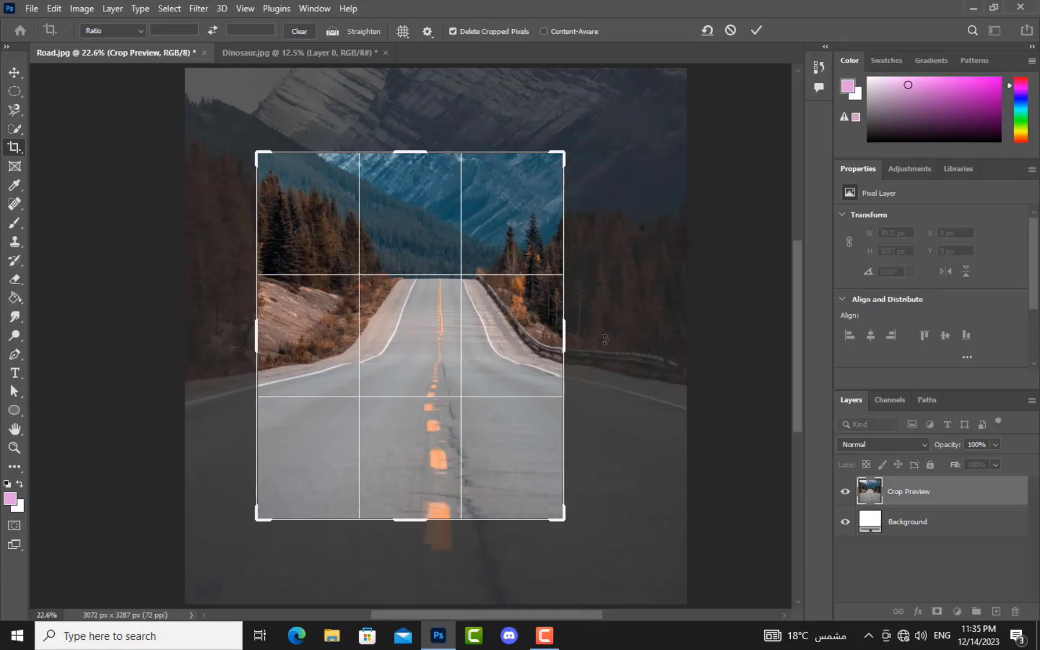
left_click_drag(605, 335, 596, 367)
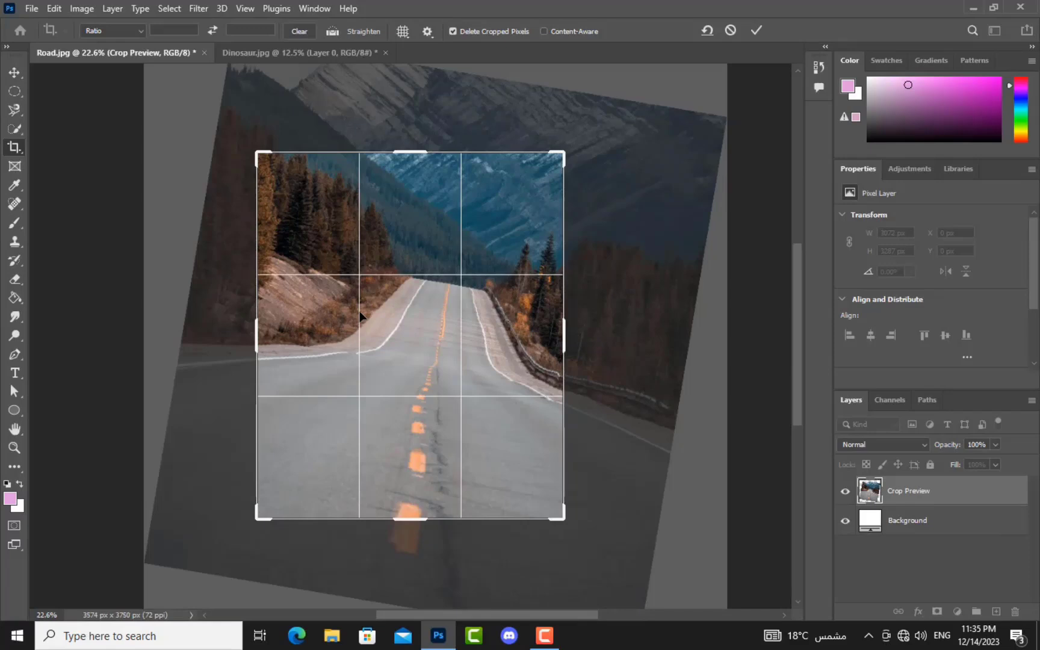
key("Return")
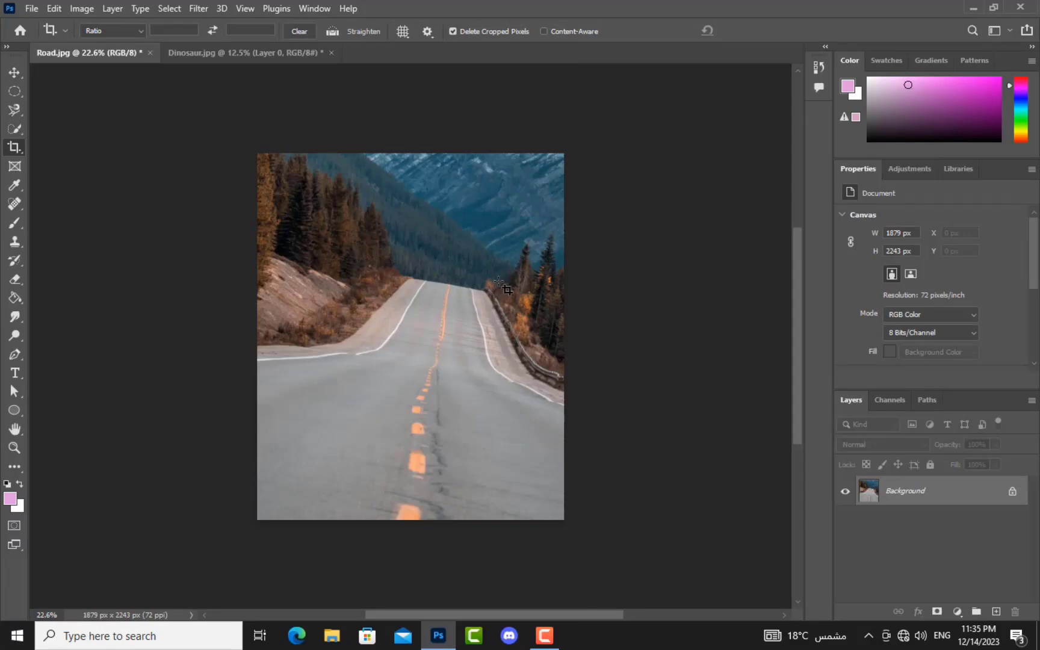
key("ctrl+z")
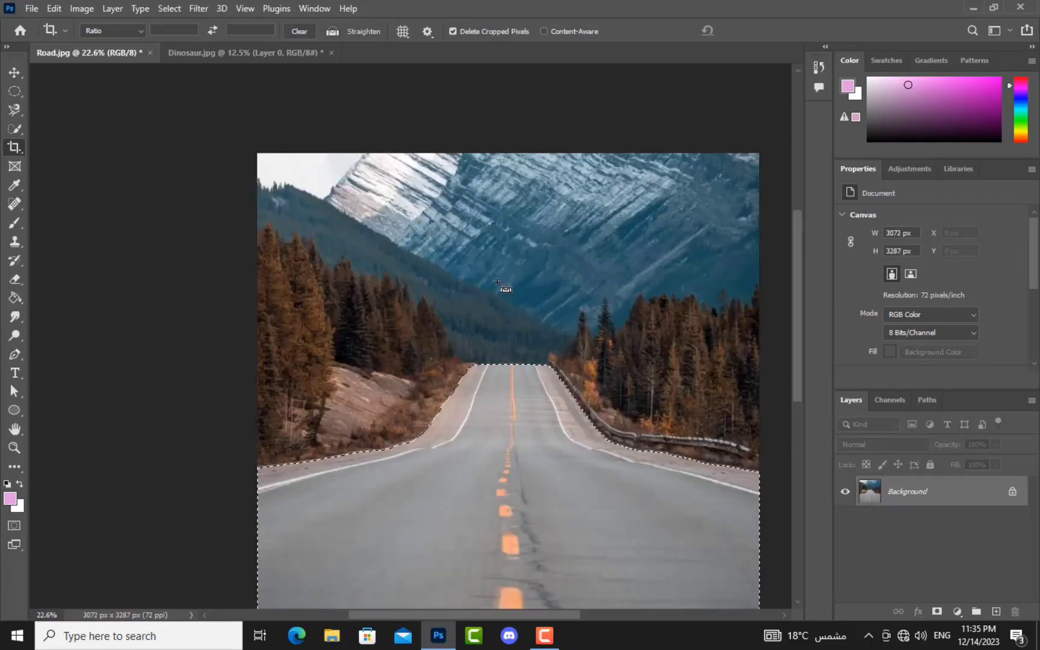
Step: Clear the selection, fit the image, and draw an elliptical frame over the road's middle
key("ctrl+d")
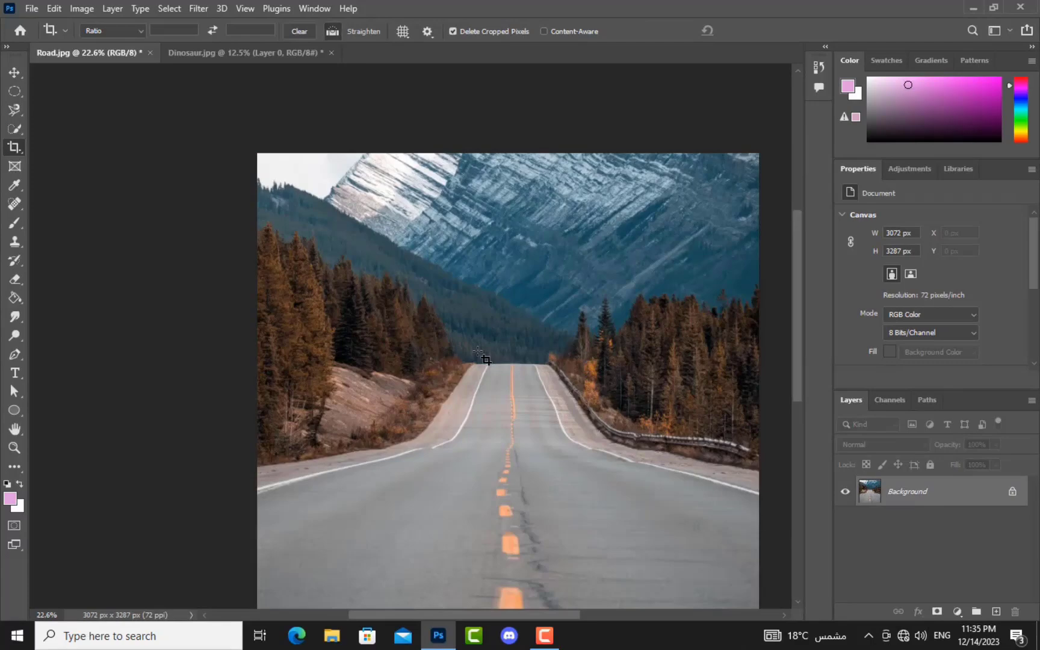
key("ctrl+0")
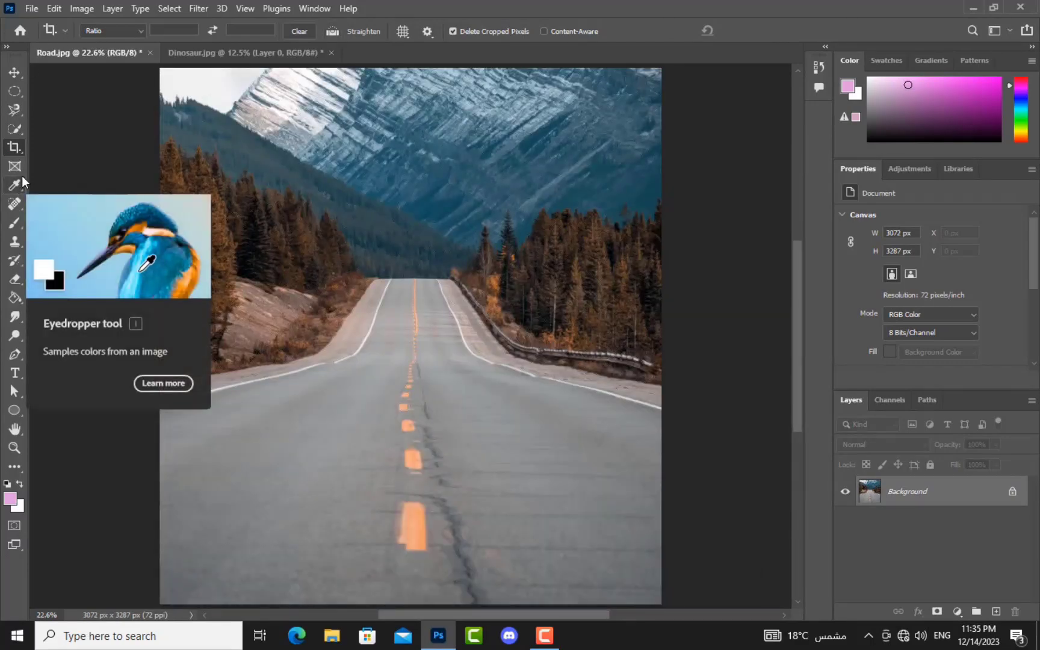
left_click(12, 166)
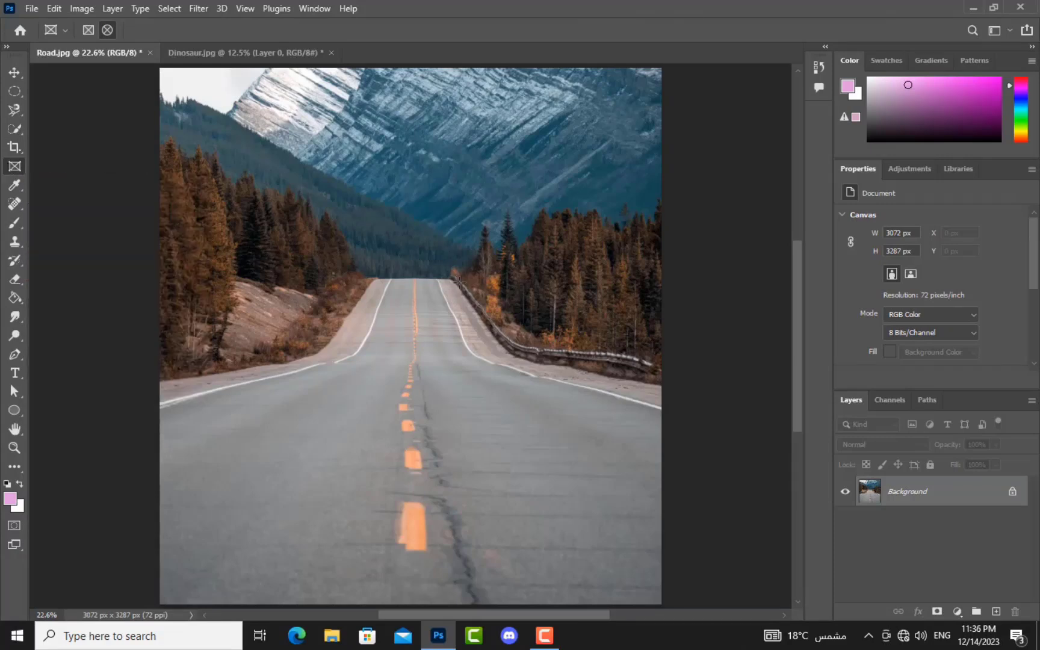
left_click_drag(457, 290, 284, 428)
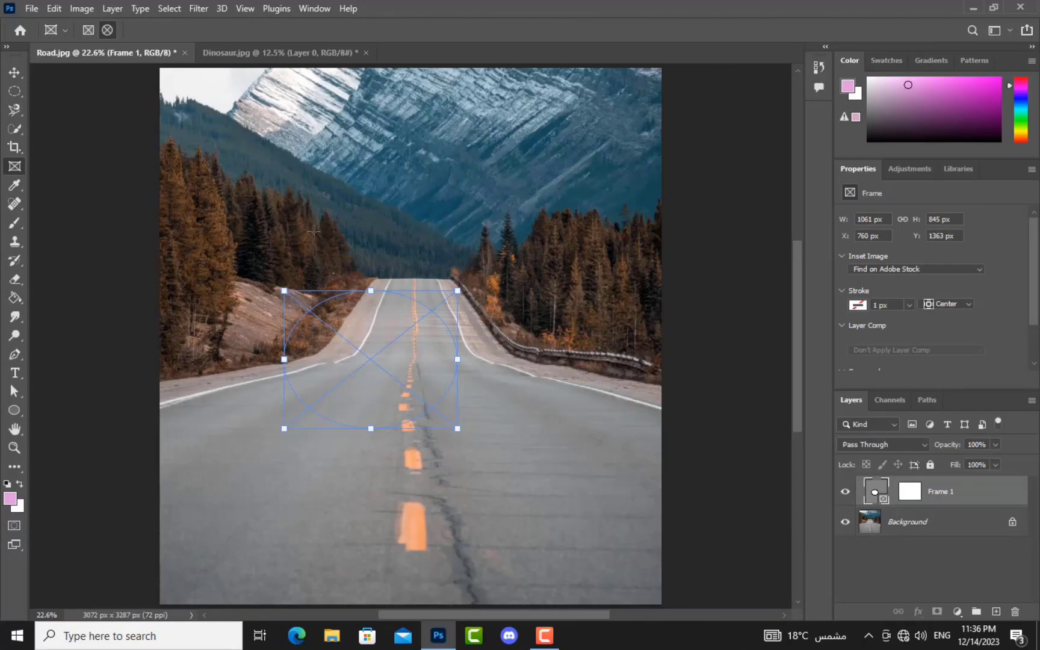
Step: Bring the dinosaur image into Road.jpg and place it inside the ellipse frame
left_click(14, 72)
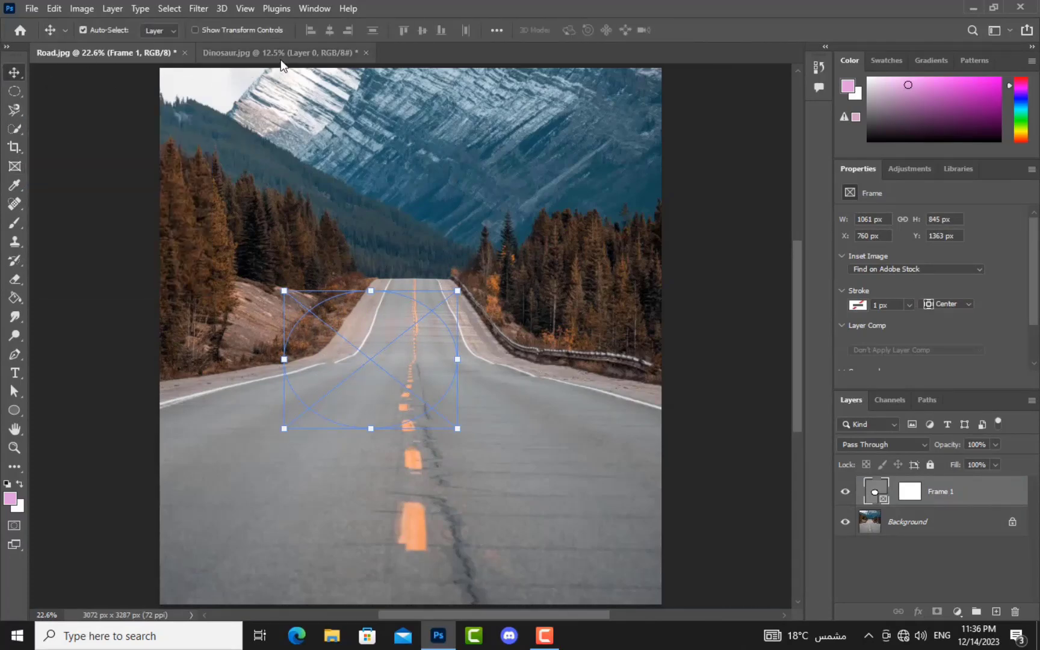
left_click(280, 53)
left_click_drag(423, 363, 359, 345)
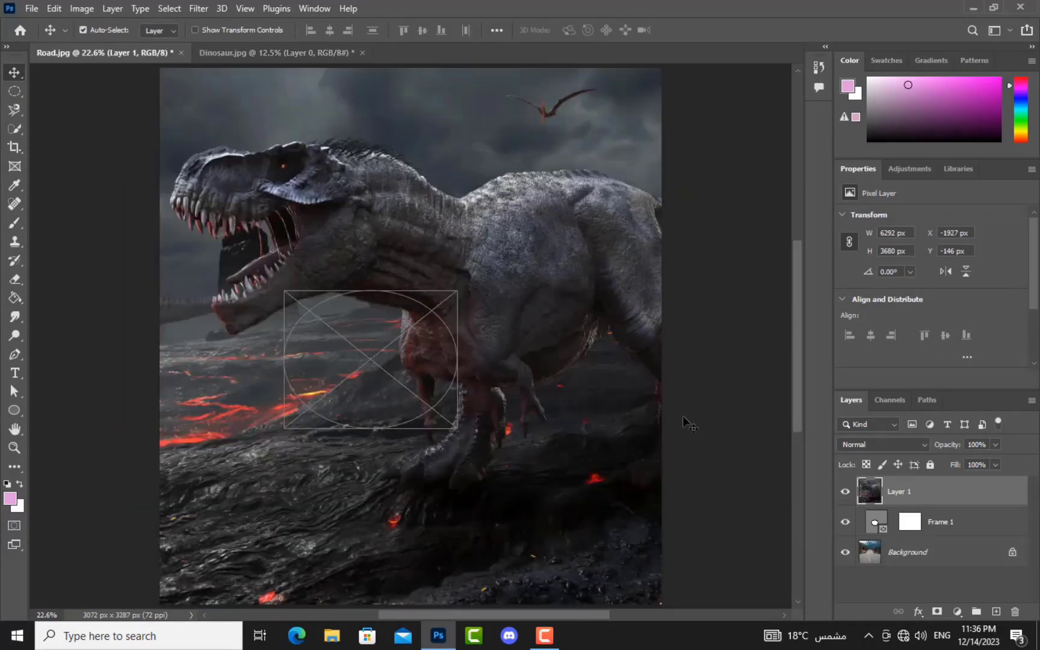
left_click_drag(932, 498, 930, 533)
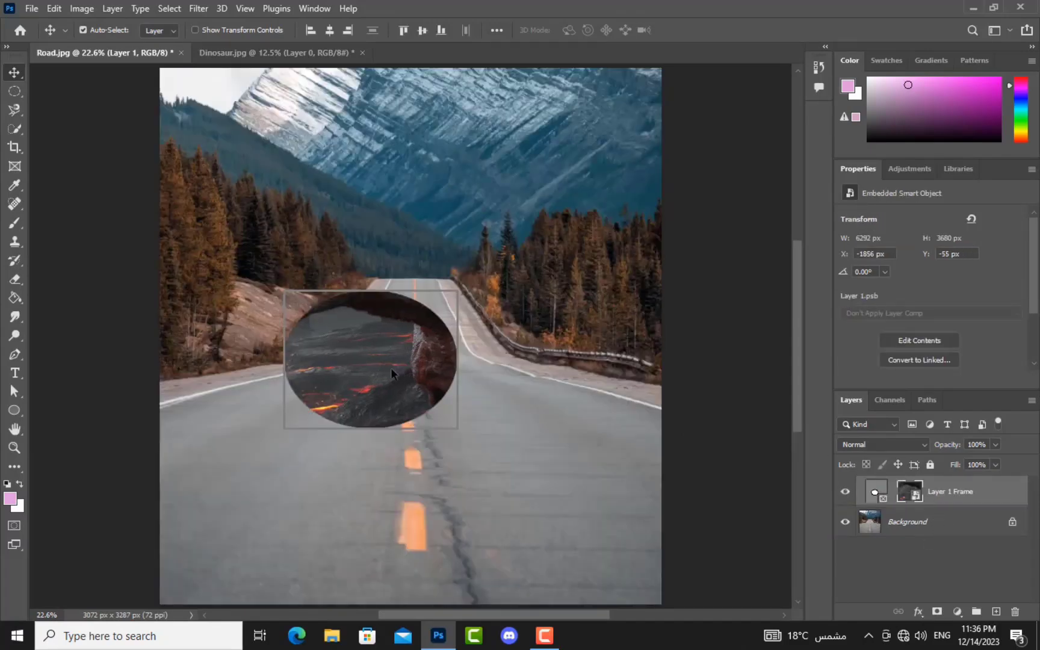
left_click_drag(368, 358, 470, 426)
Step: Scale the dinosaur to about half size in the frame, then undo back to the empty frame
key("ctrl+t")
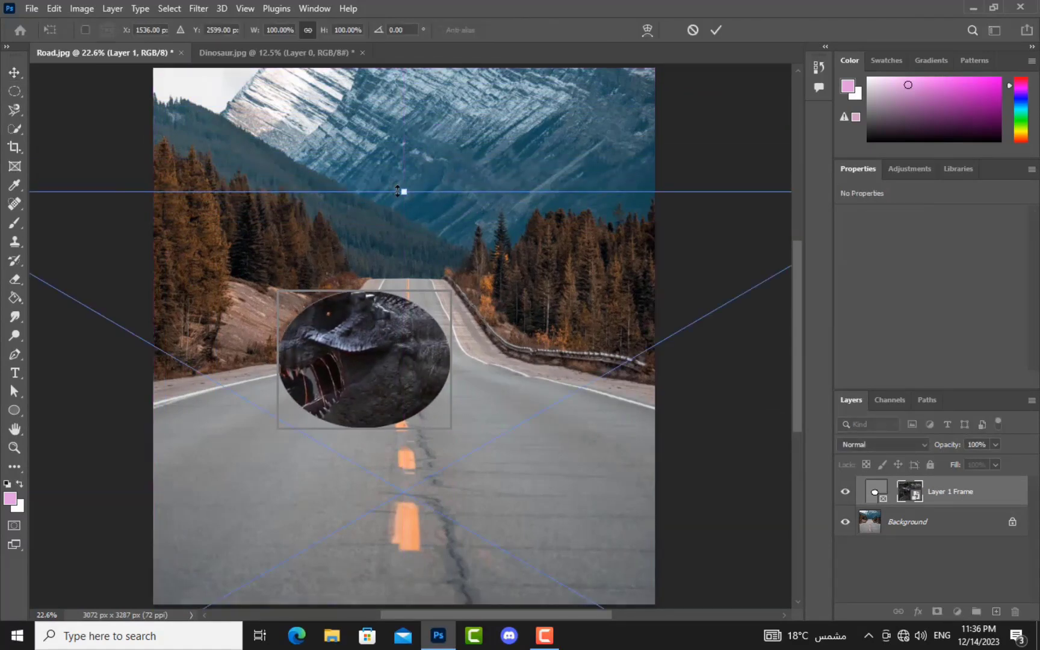
left_click_drag(405, 192, 305, 368)
left_click_drag(766, 365, 530, 505)
left_click(12, 76)
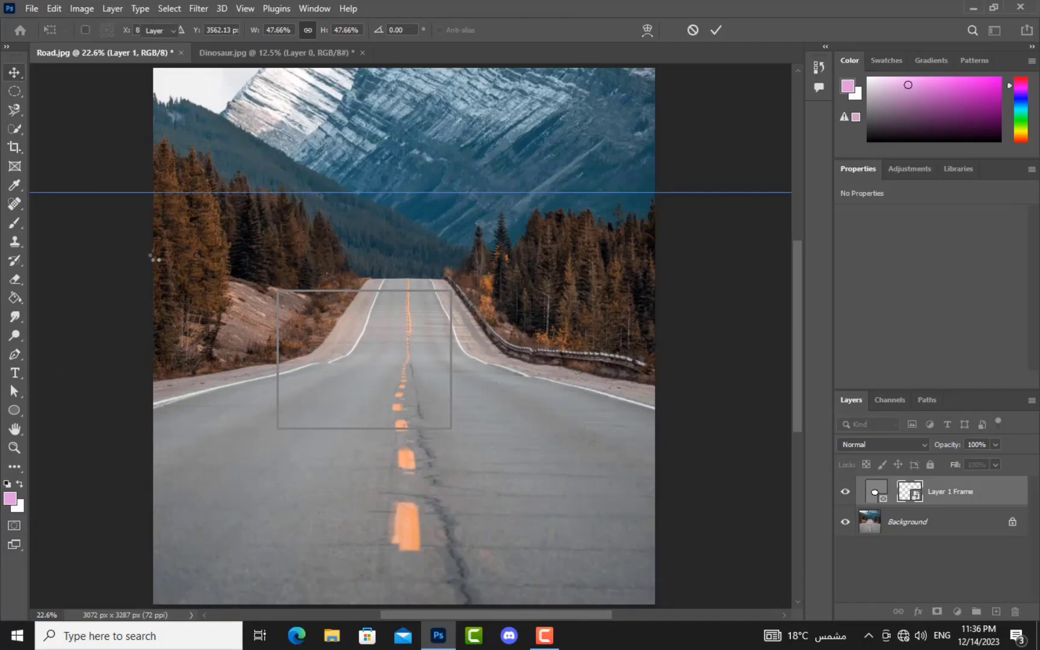
left_click_drag(322, 555, 383, 397)
left_click(589, 485)
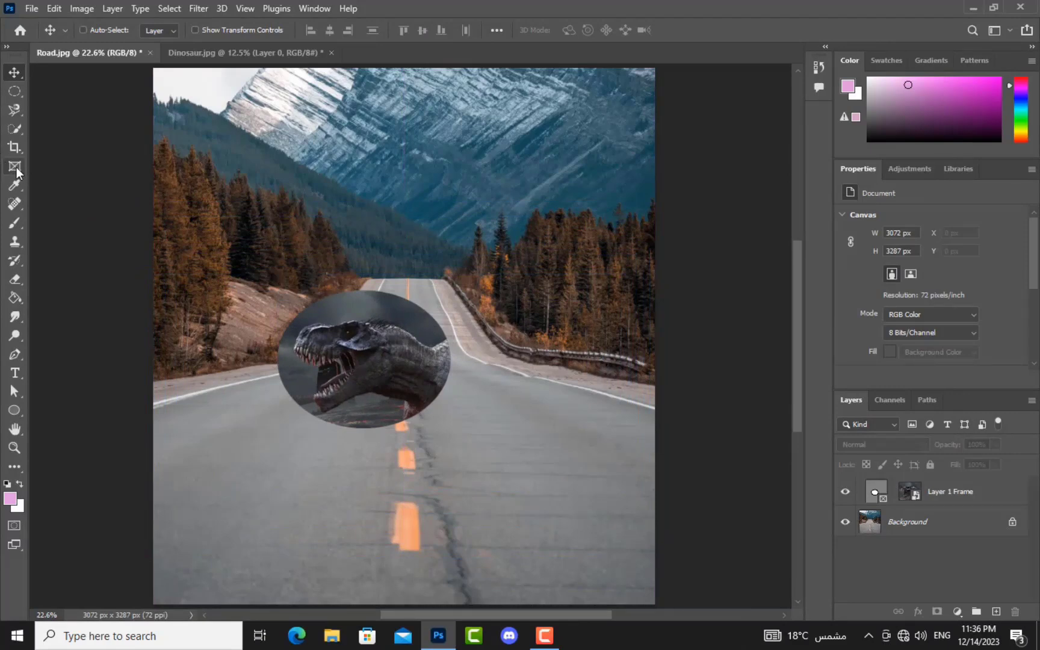
key("ctrl+z")
key("ctrl+z")
key("ctrl+z")
key("ctrl+z")
key("ctrl+z")
key("ctrl+z")
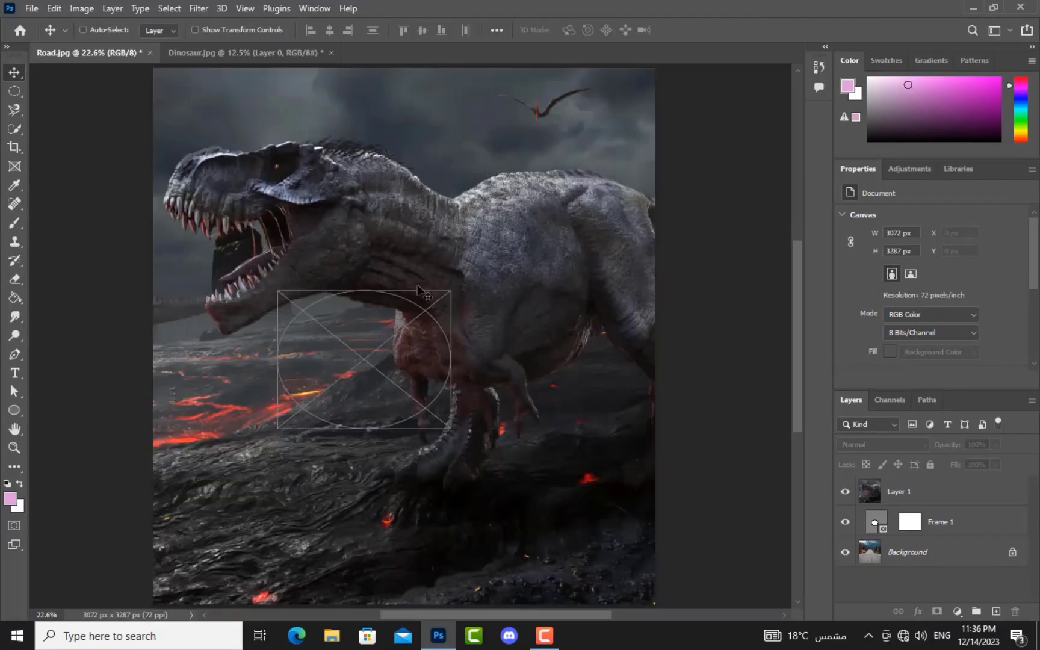
key("ctrl+z")
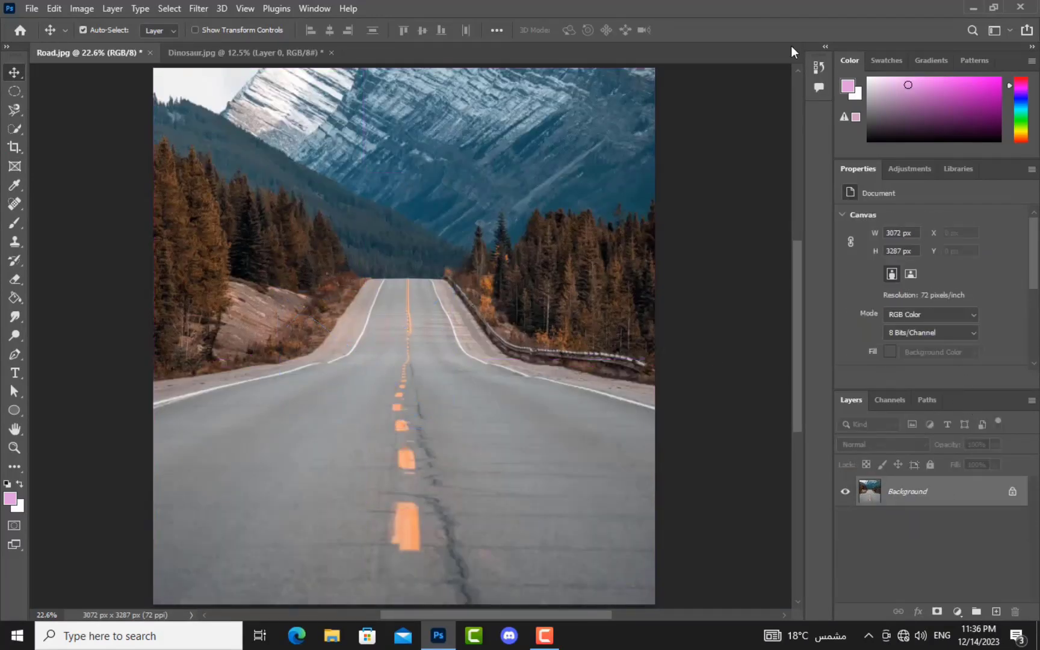
Step: Eyedropper the orange dash, grey asphalt, mountain blues, and finally the trees' dark brown
left_click(25, 187)
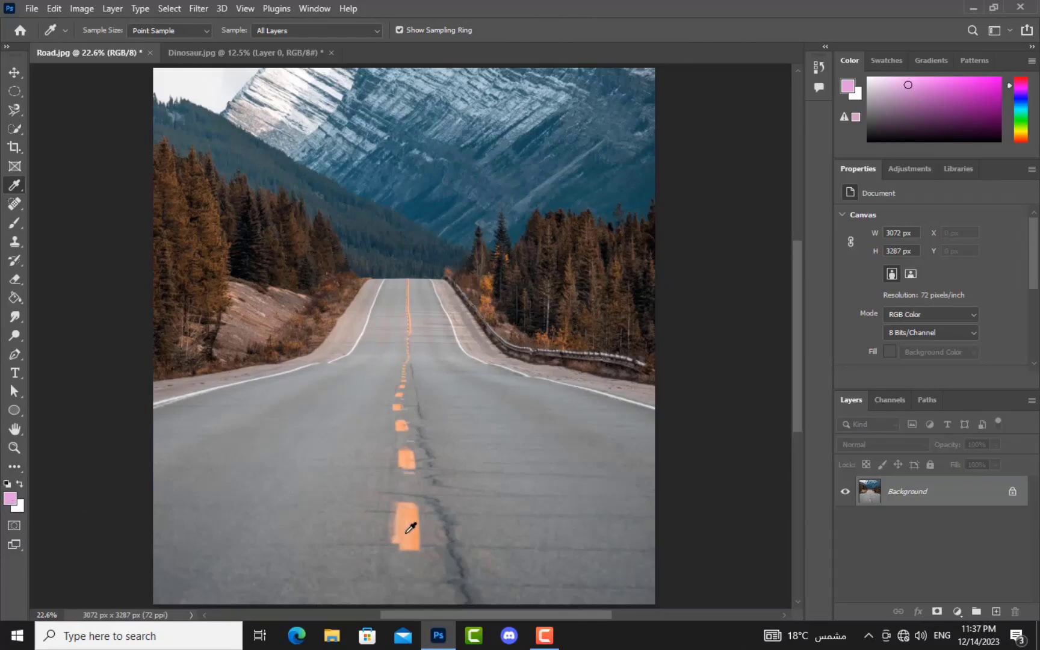
left_click(415, 516)
left_click(258, 473)
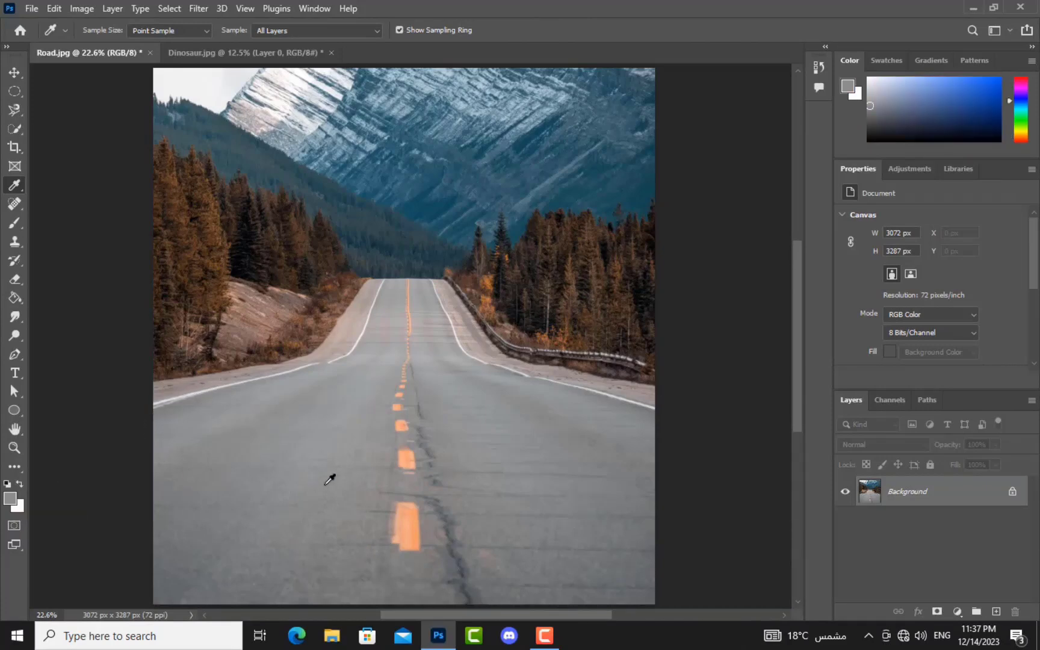
left_click(406, 158)
left_click(308, 100)
left_click(296, 139)
left_click(293, 154)
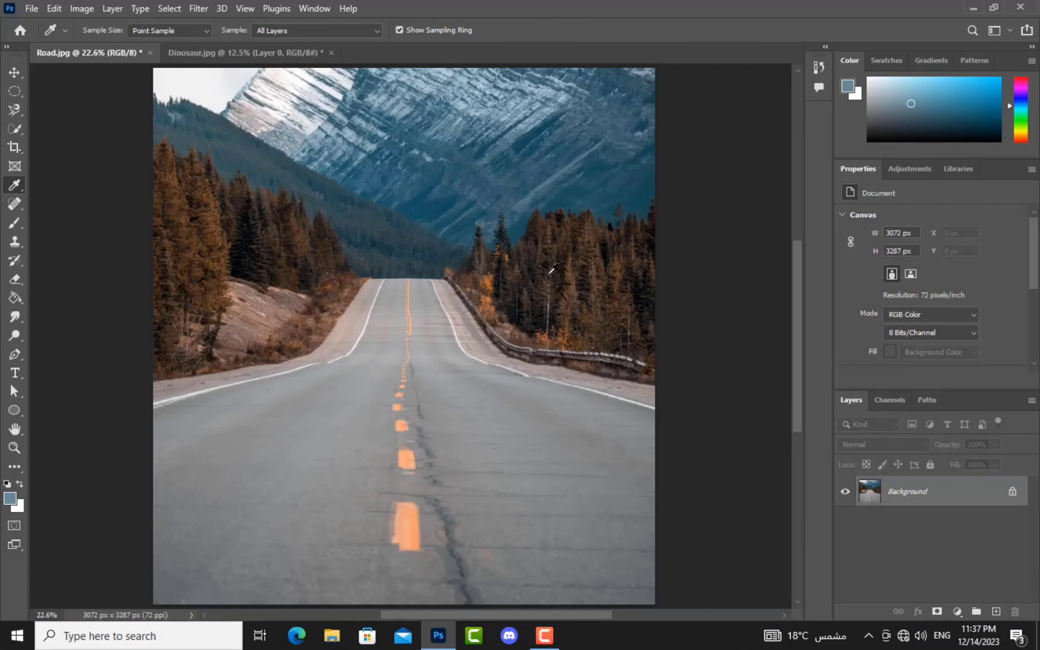
left_click(566, 275)
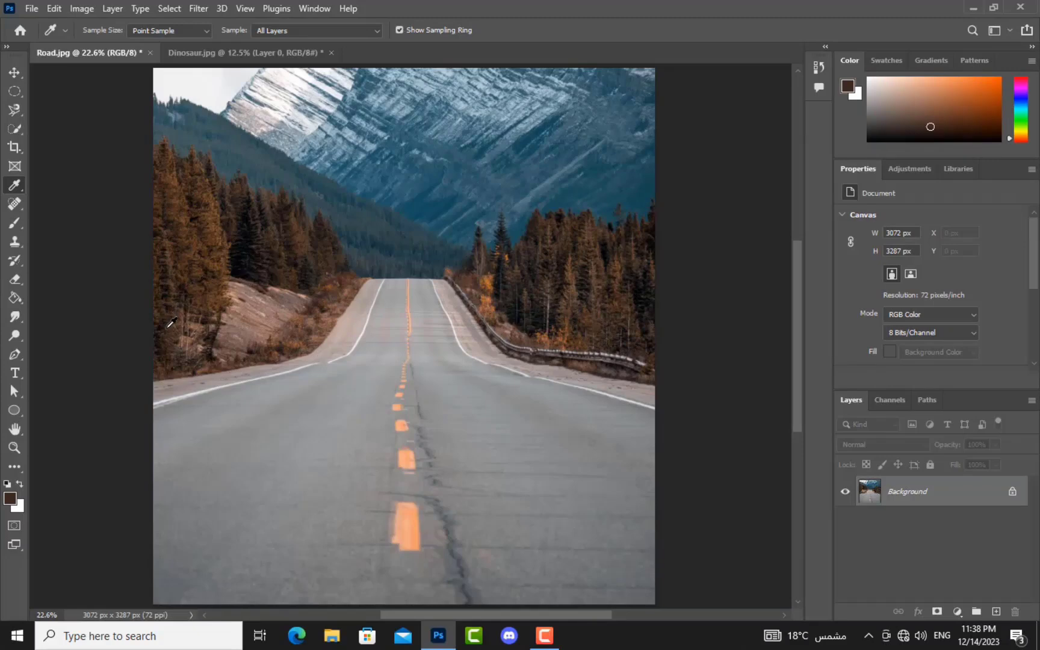
Step: Spot-heal the lower orange road dash away with an enlarged brush
left_click(14, 205)
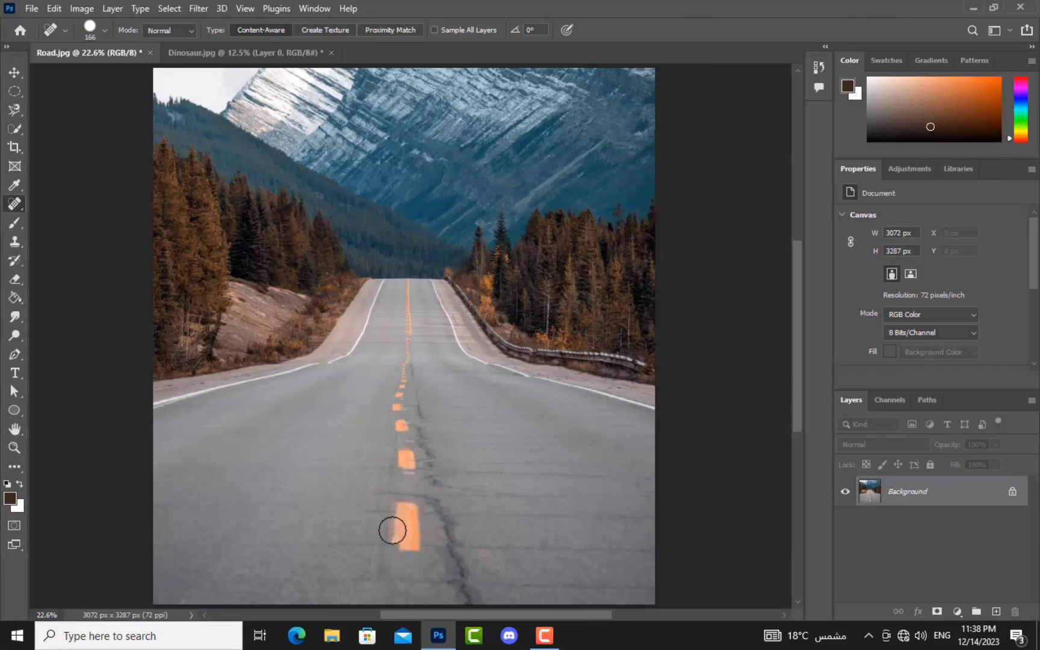
mouse_move(396, 550)
left_mouse_down()
mouse_move(418, 544)
mouse_move(400, 540)
mouse_move(404, 553)
mouse_move(430, 543)
mouse_move(412, 541)
left_mouse_up()
left_click(422, 553)
left_click(418, 541)
left_click(406, 541)
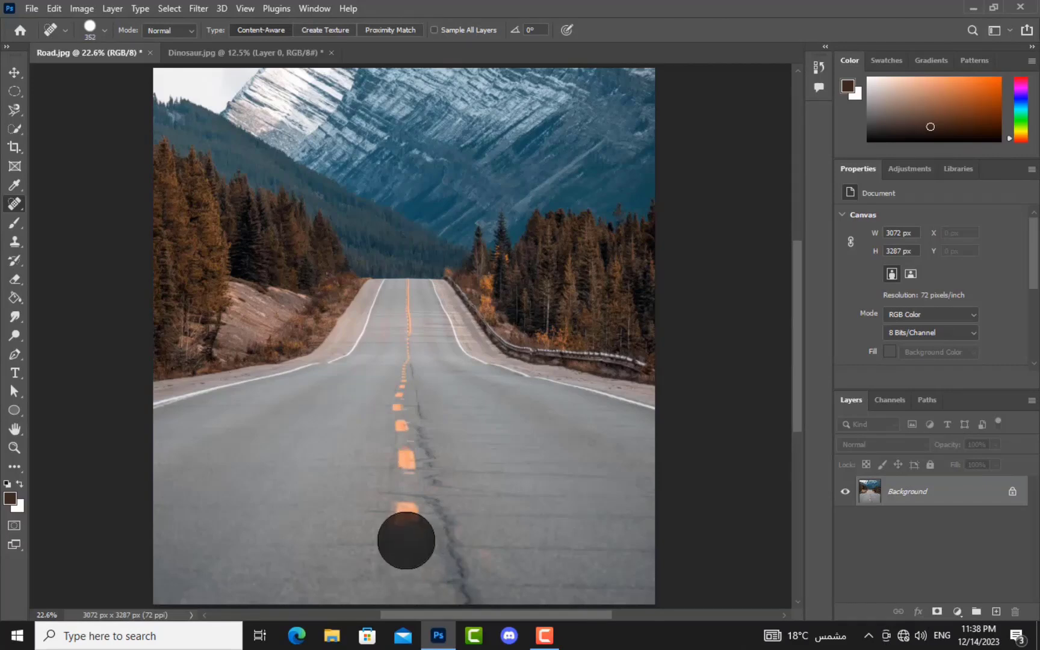
left_click(406, 529)
left_click(409, 522)
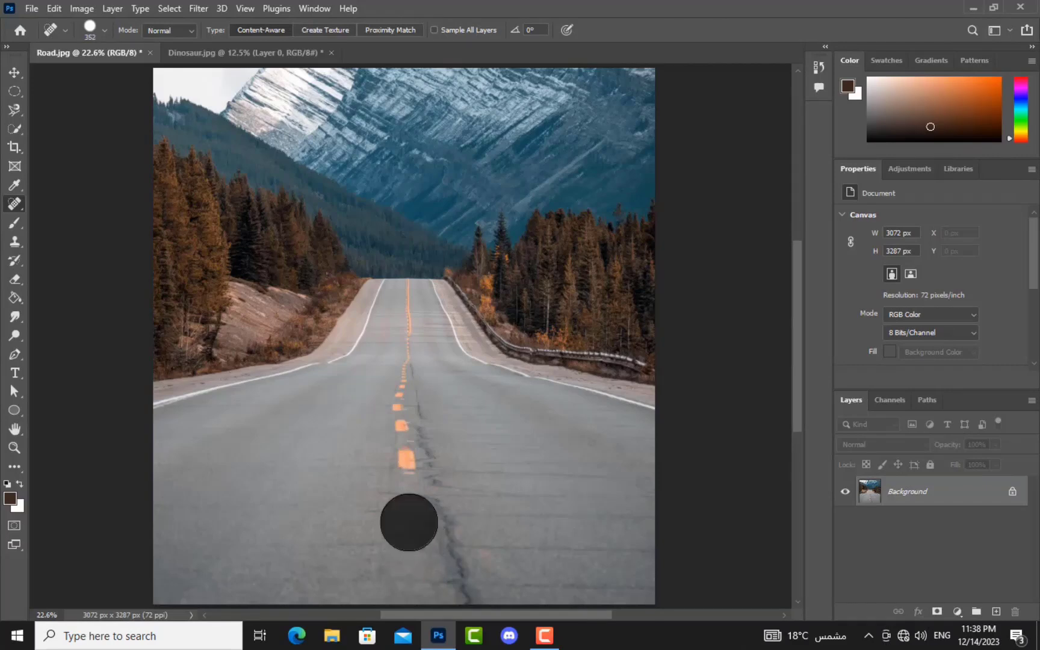
Step: With a half-size brush, heal the orange dashes further up the centre line
mouse_move(429, 539)
left_mouse_down()
mouse_move(400, 540)
mouse_move(416, 534)
left_mouse_up()
left_click(406, 472)
left_click(406, 455)
left_click(406, 445)
left_click(407, 451)
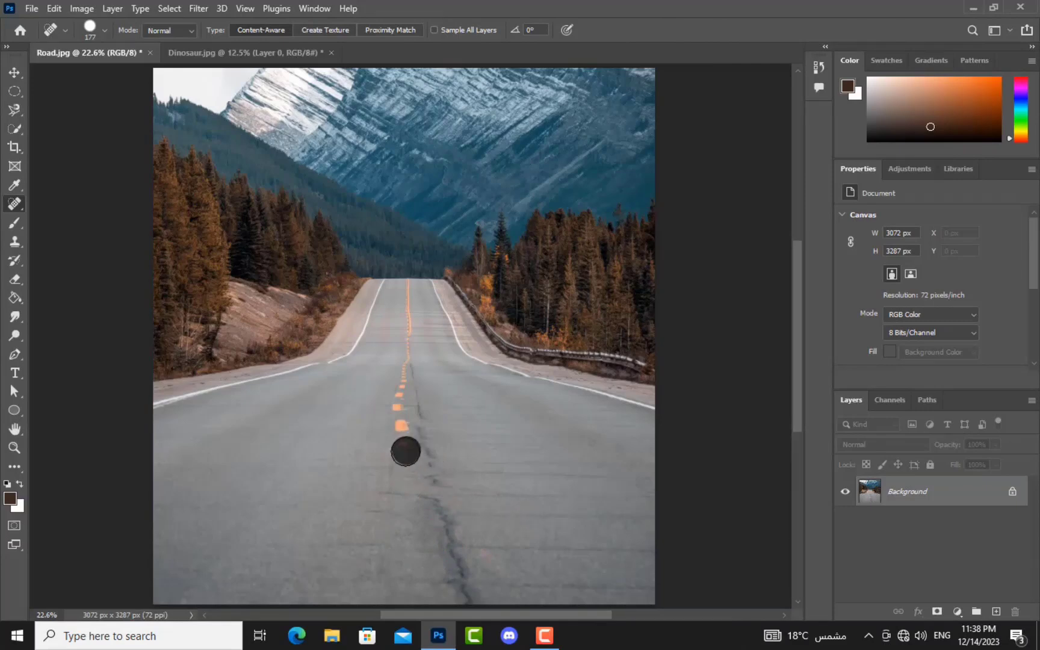
left_click(399, 449)
left_click(398, 446)
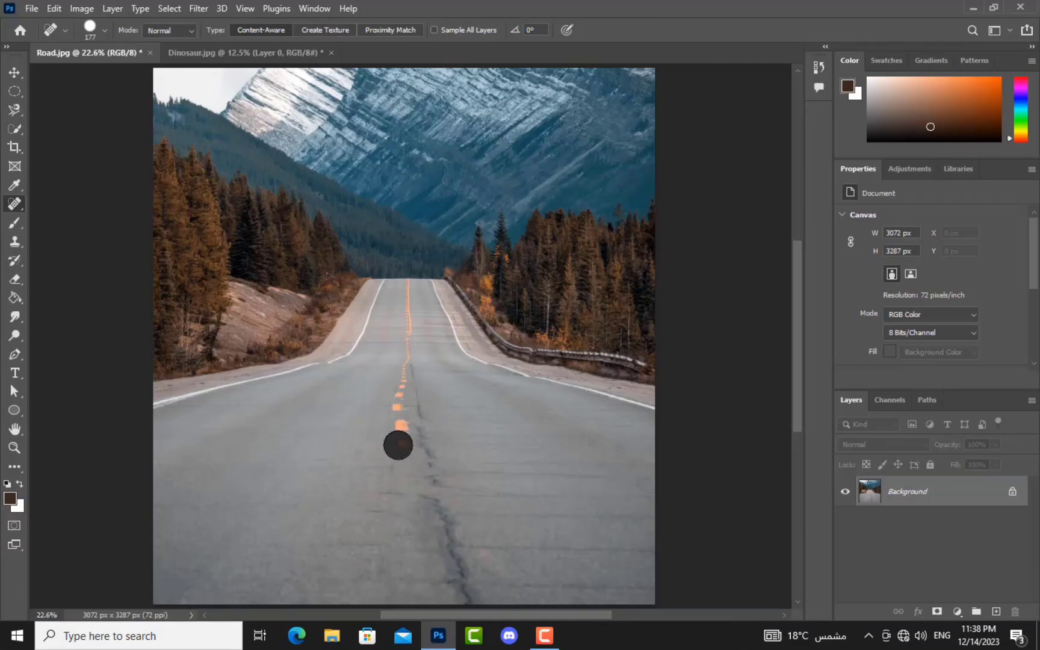
left_click(401, 437)
left_click_drag(403, 415, 402, 453)
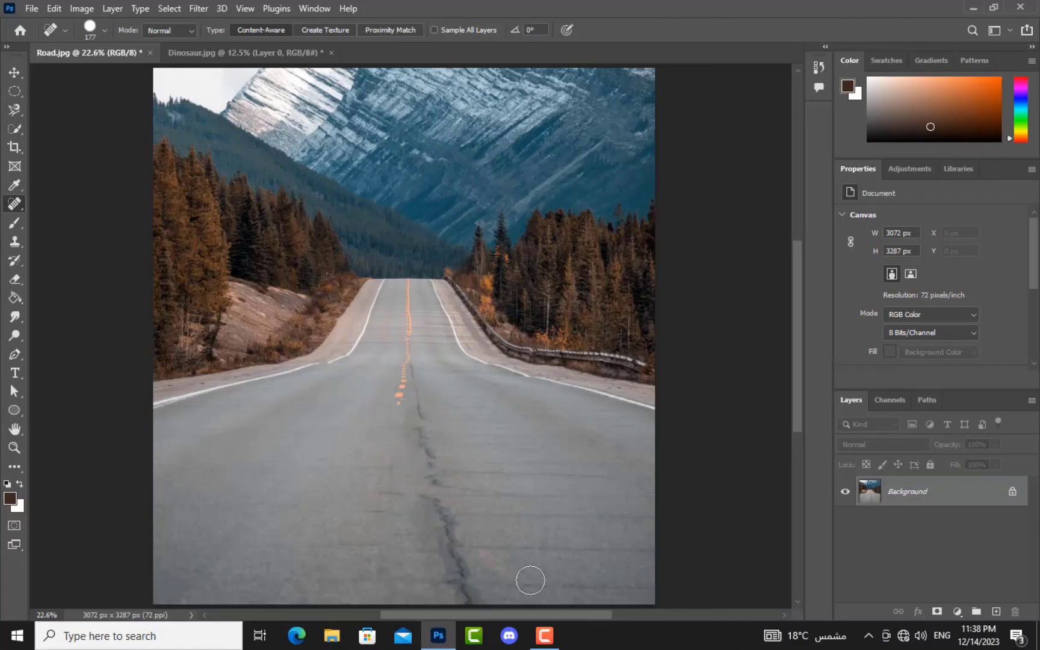
Step: Undo the healing strokes so the dashes return, and clear the selection
key("ctrl+z")
key("ctrl+z")
key("ctrl+z")
key("ctrl+z")
key("ctrl+z")
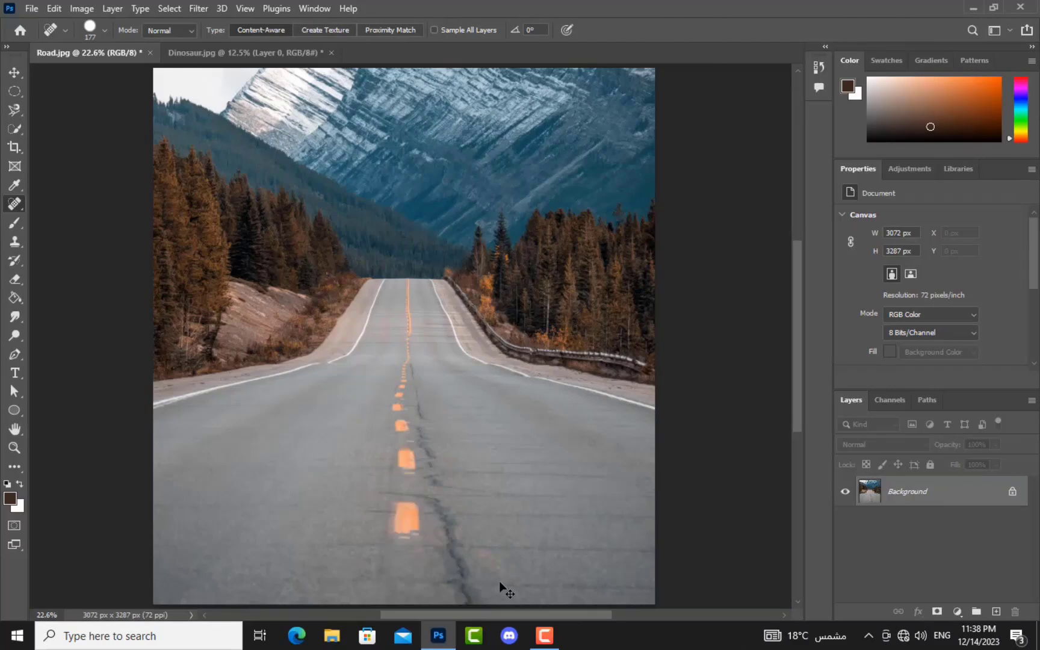
key("ctrl+z")
key("ctrl+z")
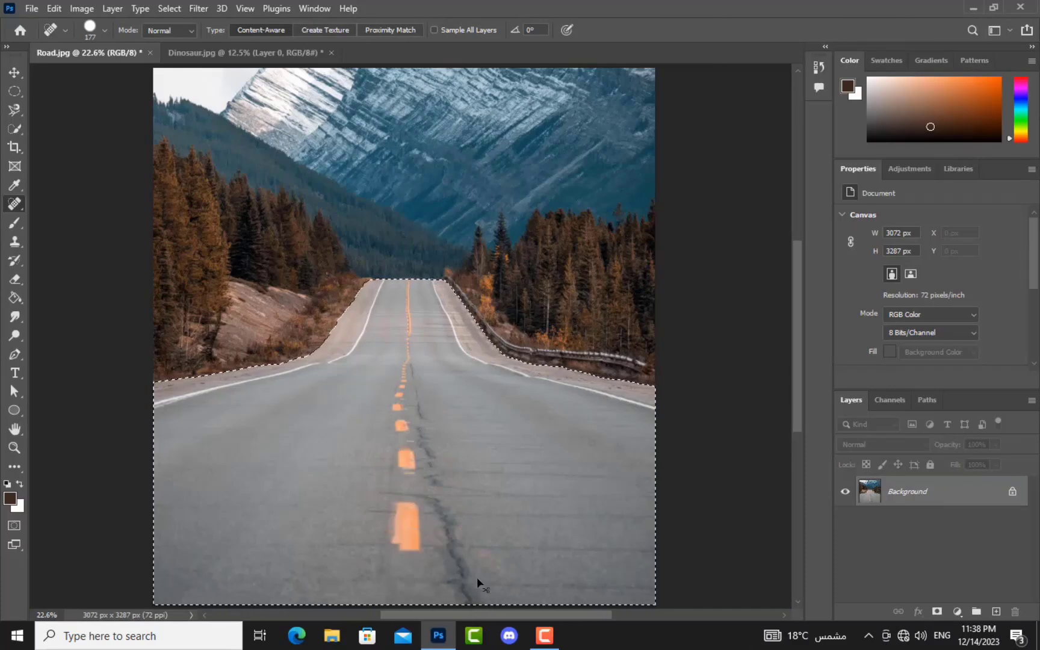
key("ctrl+z")
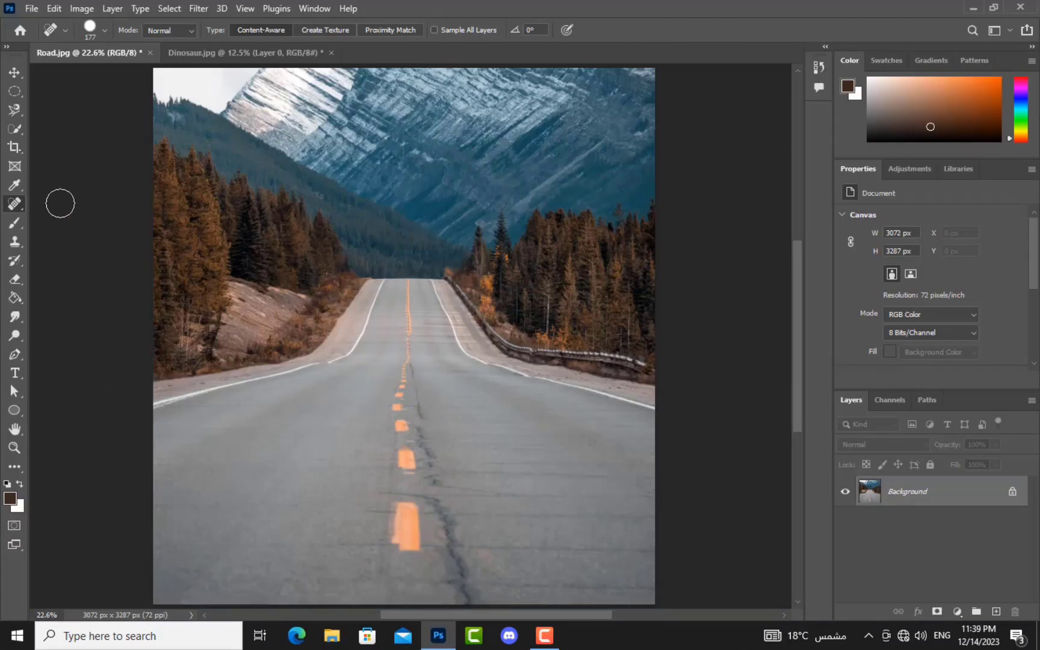
Step: Paint dark brown zigzags, strokes and a dot across the road with the Brush tool
left_click(10, 222)
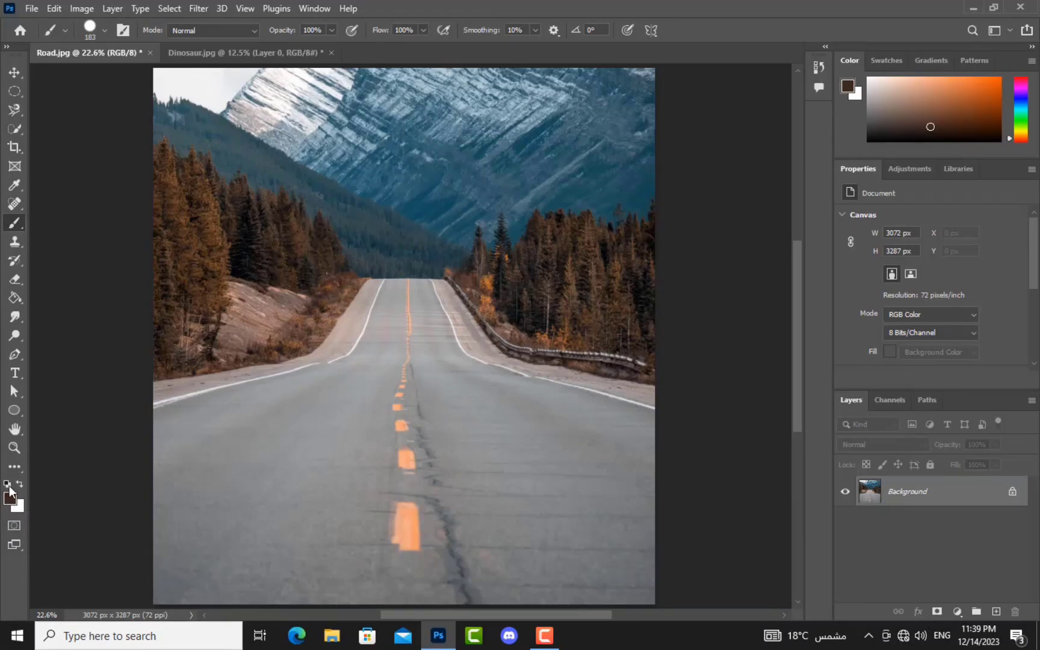
left_click(19, 483)
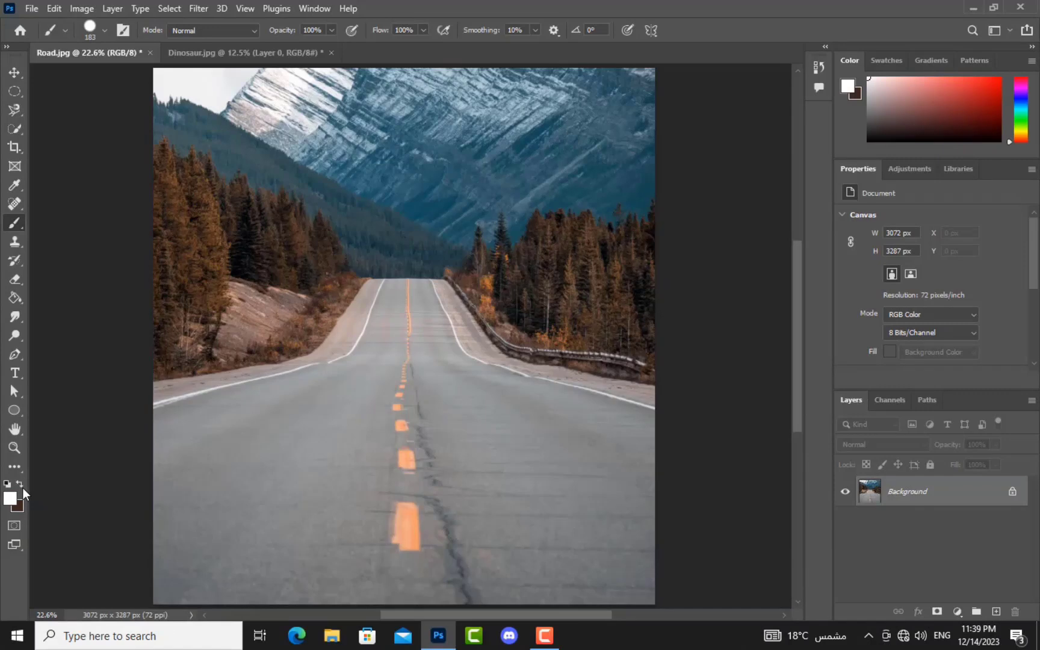
left_click(19, 482)
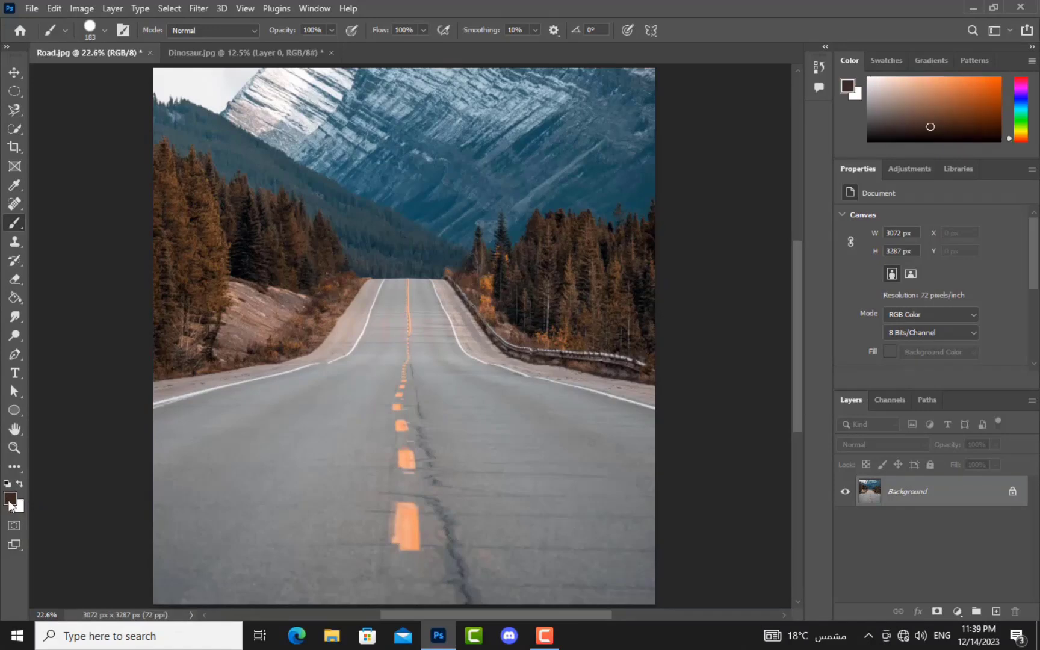
mouse_move(206, 479)
left_mouse_down()
mouse_move(246, 429)
mouse_move(260, 539)
mouse_move(357, 434)
mouse_move(339, 495)
mouse_move(410, 516)
left_mouse_up()
mouse_move(508, 482)
left_mouse_down()
mouse_move(505, 451)
mouse_move(425, 484)
left_mouse_up()
mouse_move(397, 518)
left_mouse_down()
mouse_move(400, 547)
mouse_move(534, 512)
left_mouse_up()
left_click(576, 488)
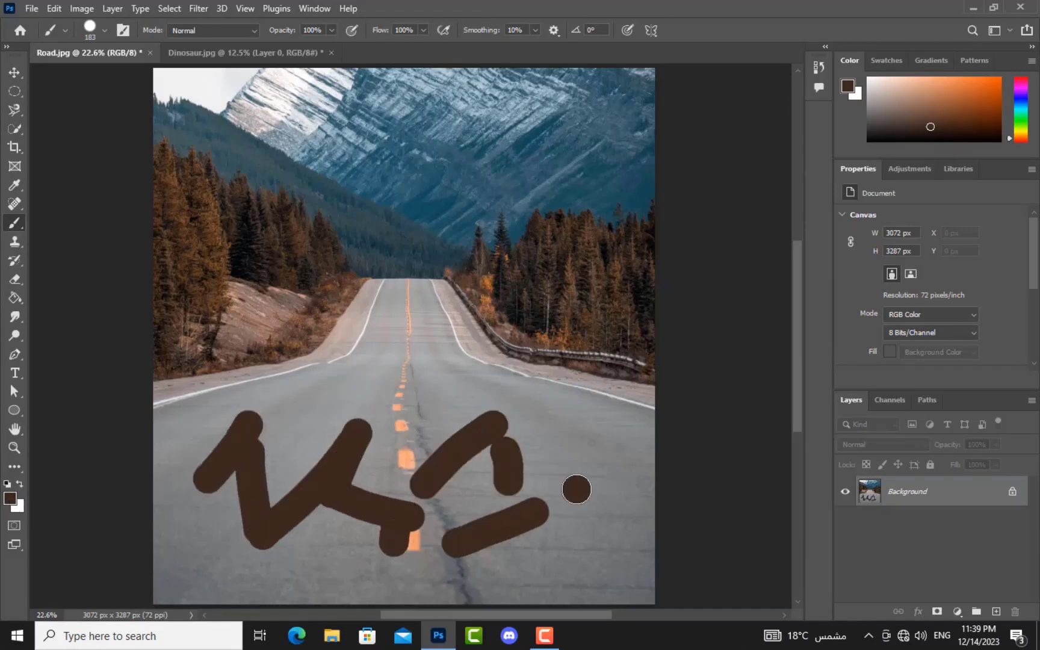
Step: Paint white strokes and a dot higher up, then a red stroke near the horizon
left_click(20, 484)
left_click_drag(312, 372, 319, 404)
left_click_drag(369, 383, 419, 380)
left_click(468, 380)
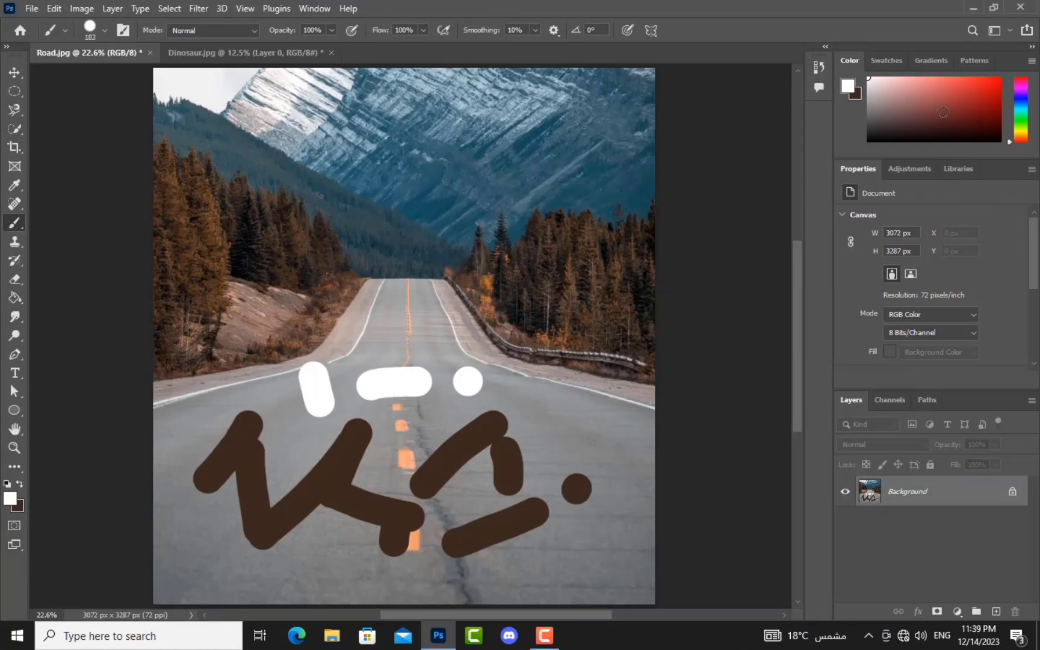
left_click_drag(952, 115, 901, 121)
left_click_drag(397, 288, 387, 316)
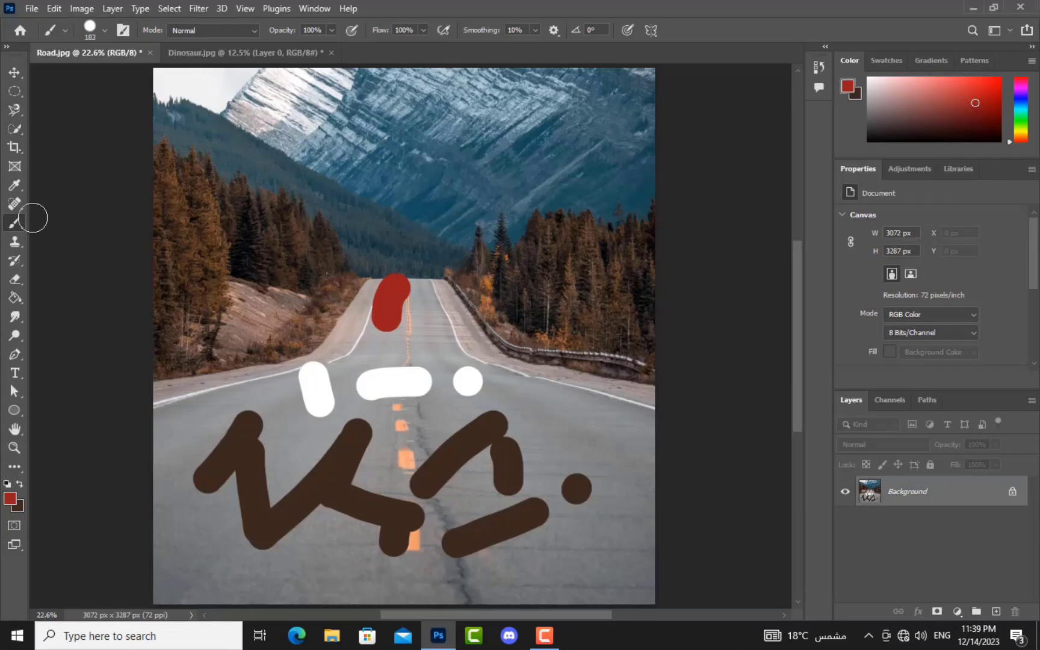
Step: Sample the hillside's brownish-grey as the paint colour with the Eyedropper
left_click(13, 188)
key("shift+i")
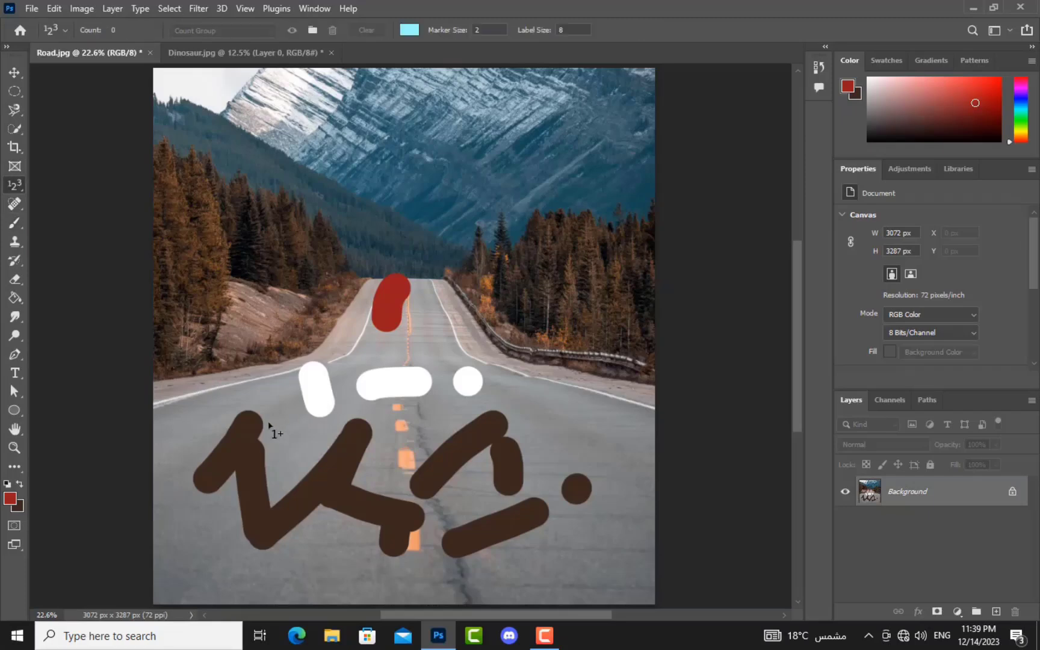
right_click(13, 191)
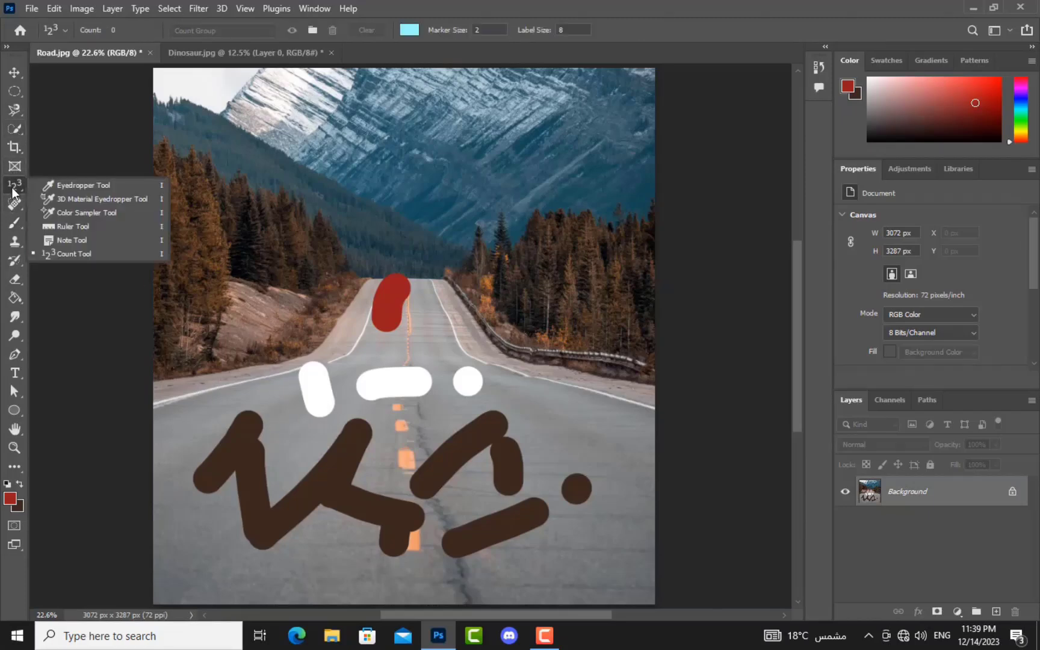
left_click(66, 183)
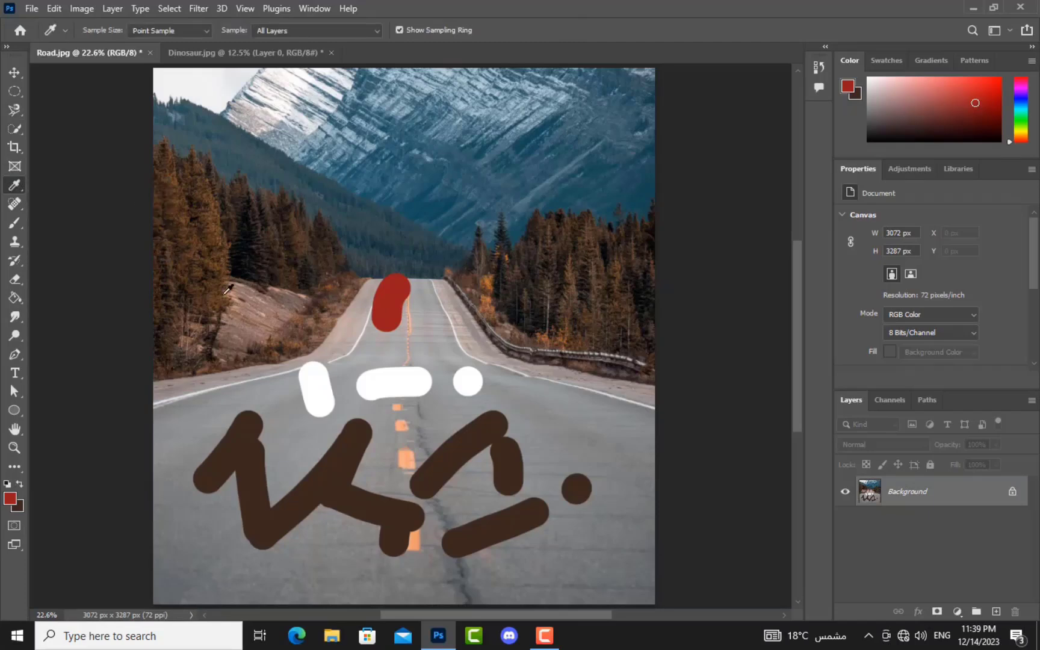
left_click(263, 302)
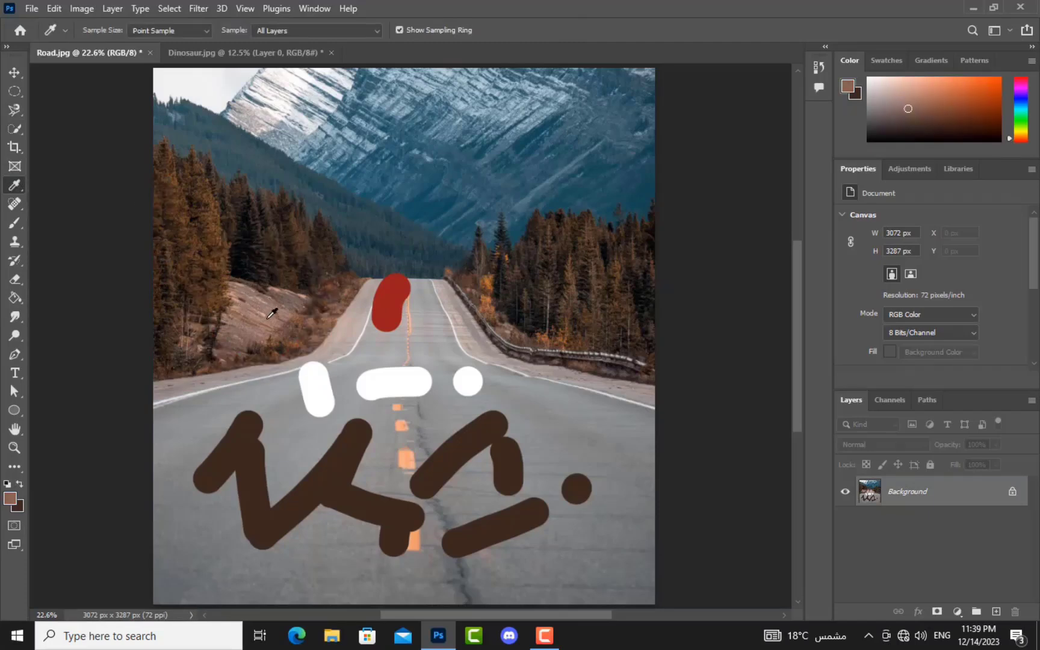
Step: Paint brownish-grey strokes on the road's right side, then revert to an earlier History state
left_click(11, 228)
left_click(448, 334)
left_click_drag(494, 358, 615, 473)
mouse_move(632, 491)
left_mouse_down()
mouse_move(615, 532)
mouse_move(553, 552)
left_mouse_up()
left_click(499, 552)
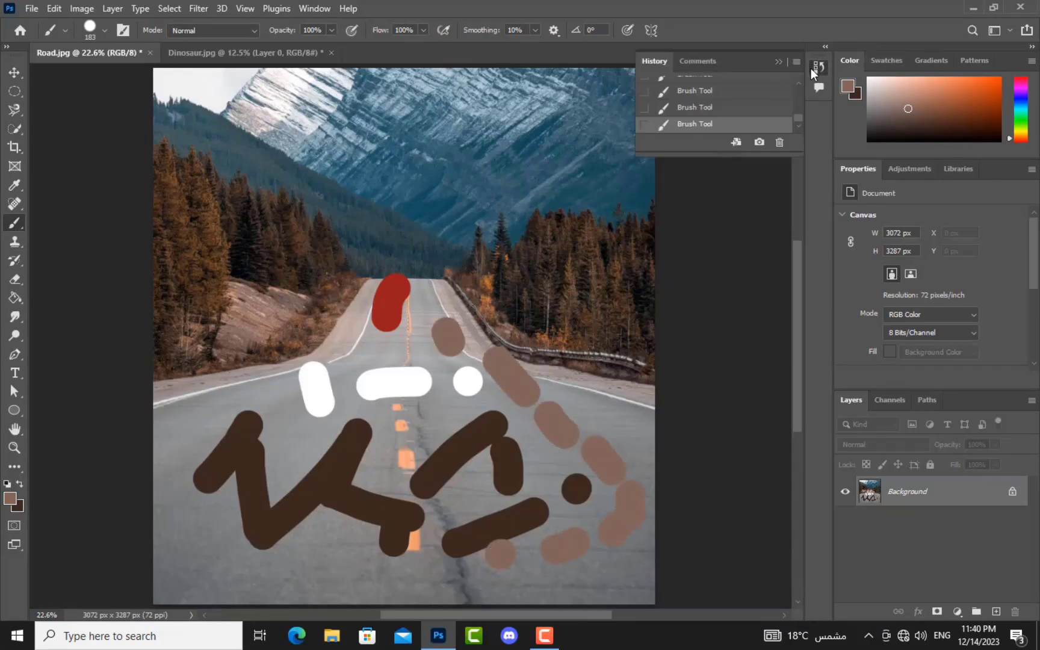
left_click(814, 67)
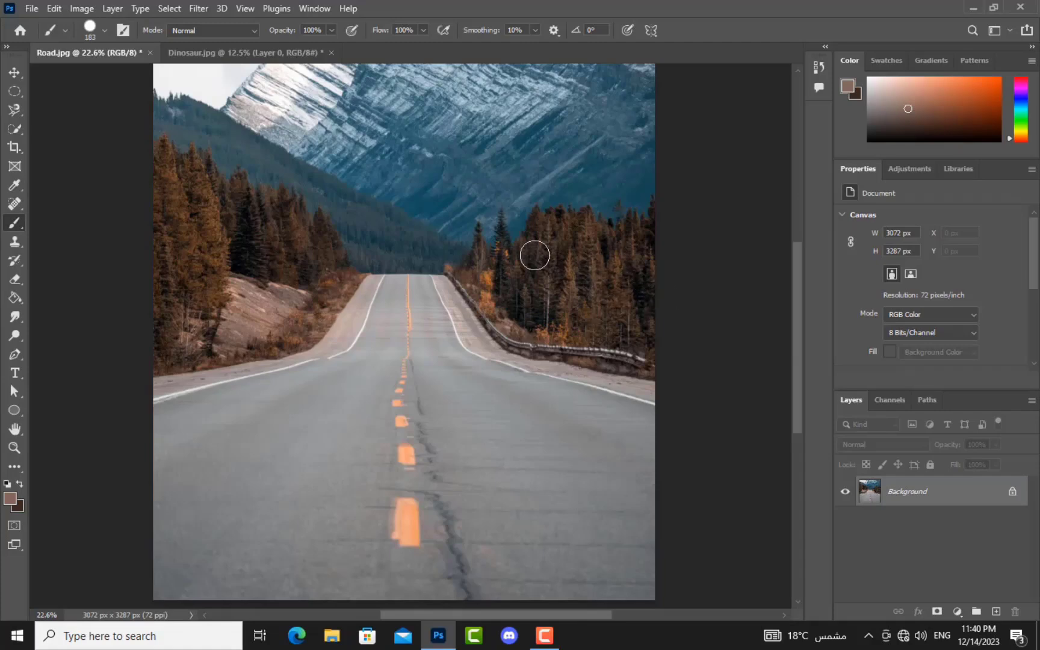
left_click(14, 243)
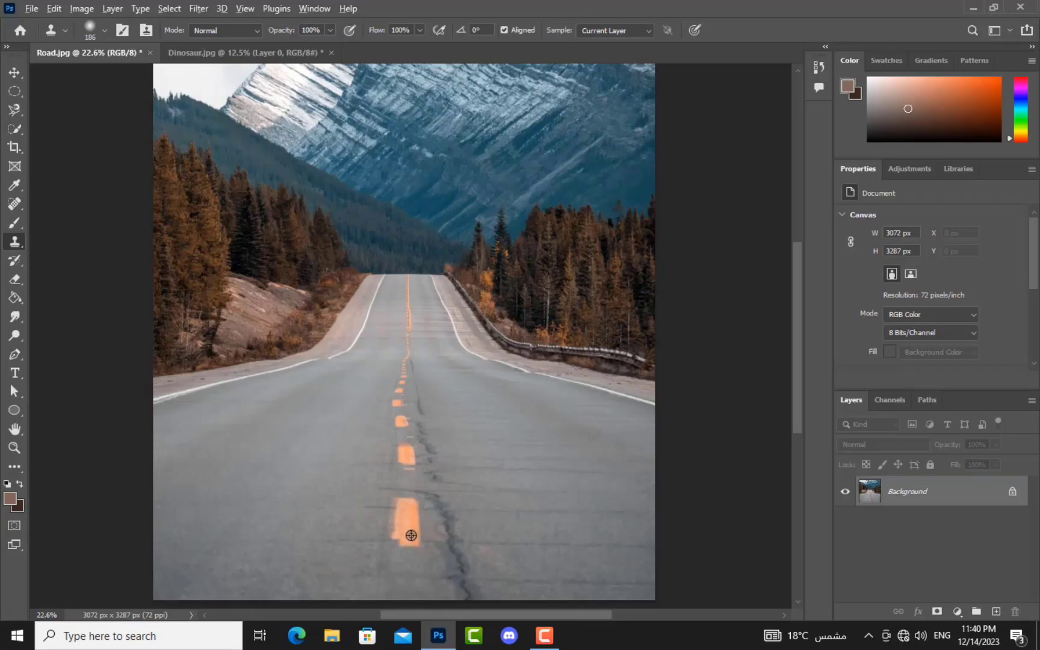
left_click(411, 535, "alt")
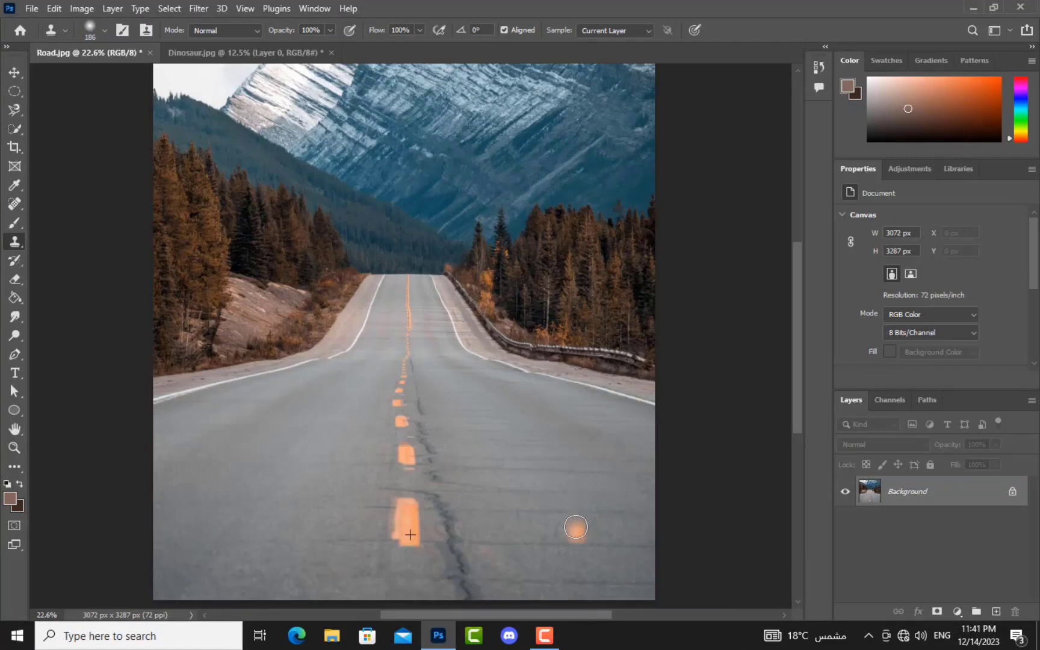
mouse_move(575, 528)
left_mouse_down()
mouse_move(568, 546)
mouse_move(581, 539)
mouse_move(578, 502)
mouse_move(567, 496)
mouse_move(565, 522)
mouse_move(561, 494)
mouse_move(572, 433)
mouse_move(575, 467)
mouse_move(577, 448)
mouse_move(575, 436)
mouse_move(572, 464)
mouse_move(568, 409)
mouse_move(563, 417)
left_mouse_up()
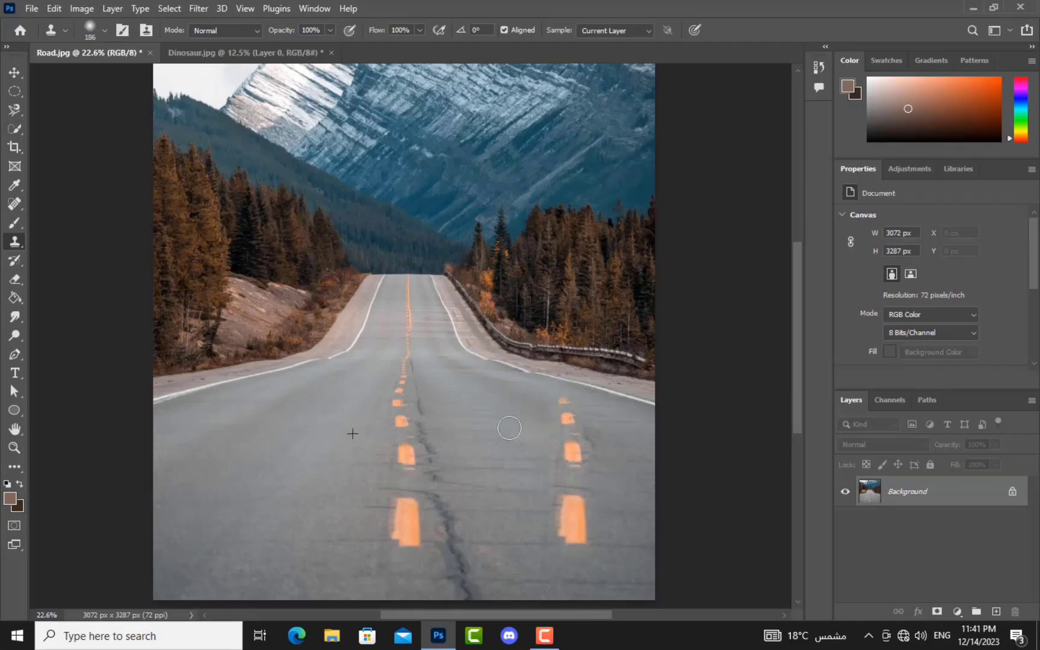
mouse_move(431, 361)
left_mouse_down()
mouse_move(384, 343)
mouse_move(332, 290)
mouse_move(536, 391)
mouse_move(453, 325)
mouse_move(461, 272)
mouse_move(521, 275)
mouse_move(604, 394)
mouse_move(623, 307)
mouse_move(604, 396)
mouse_move(569, 382)
mouse_move(561, 342)
mouse_move(571, 250)
mouse_move(571, 363)
mouse_move(594, 288)
mouse_move(581, 391)
mouse_move(597, 322)
mouse_move(570, 302)
mouse_move(562, 233)
mouse_move(587, 264)
mouse_move(594, 307)
mouse_move(600, 251)
mouse_move(583, 213)
mouse_move(556, 222)
mouse_move(538, 267)
mouse_move(535, 216)
mouse_move(520, 281)
mouse_move(483, 244)
mouse_move(473, 273)
mouse_move(468, 241)
mouse_move(433, 305)
mouse_move(407, 271)
mouse_move(393, 295)
mouse_move(380, 282)
mouse_move(350, 317)
mouse_move(337, 263)
mouse_move(347, 369)
mouse_move(352, 332)
left_mouse_up()
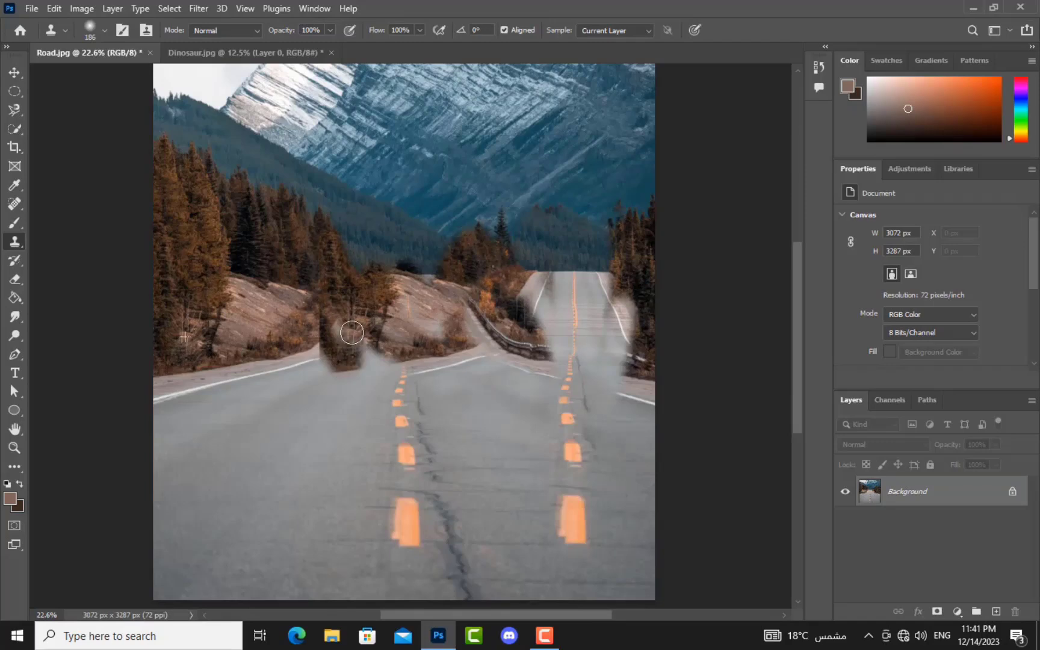
left_click_drag(353, 332, 333, 355)
key("ctrl+z")
key("ctrl+z")
key("ctrl+z")
key("ctrl+z")
key("ctrl+z")
key("ctrl+z")
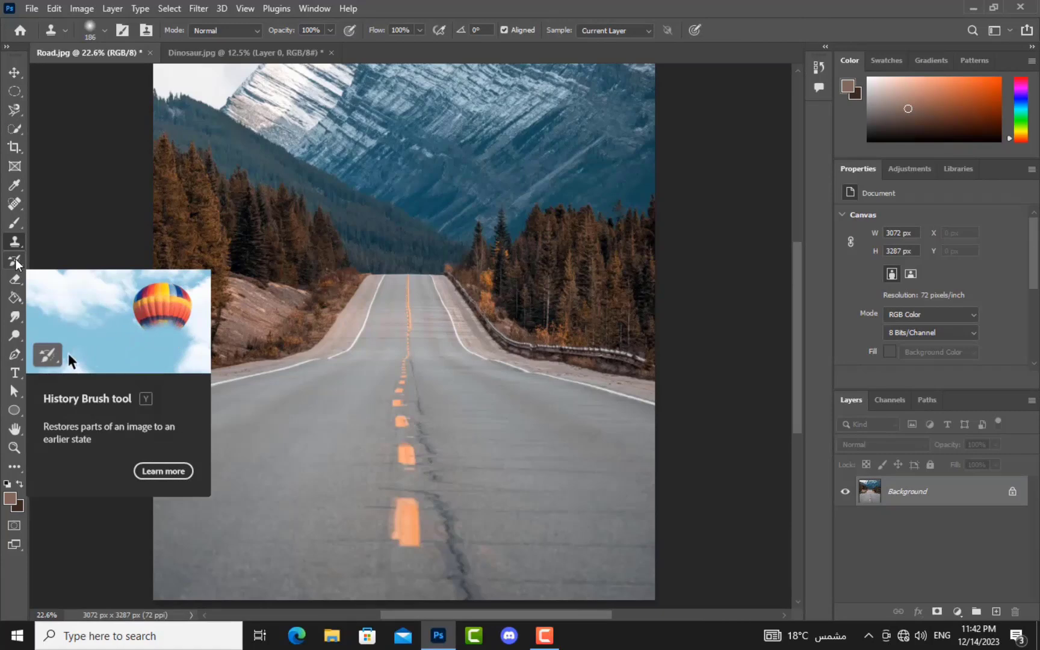
Step: Paint brown brush strokes and dabs across the road, roughly spelling 'NY'
left_click(14, 224)
mouse_move(297, 504)
left_mouse_down()
mouse_move(352, 437)
mouse_move(369, 380)
left_mouse_up()
left_click_drag(405, 415, 430, 441)
mouse_move(489, 534)
left_mouse_down()
mouse_move(491, 547)
mouse_move(524, 484)
left_mouse_up()
mouse_move(494, 406)
left_mouse_down()
mouse_move(489, 398)
mouse_move(430, 441)
left_mouse_up()
left_click(453, 341)
left_click_drag(430, 470, 430, 474)
left_click(430, 495)
left_click_drag(382, 524, 415, 521)
left_click_drag(301, 504, 278, 515)
left_click_drag(197, 502, 192, 475)
left_click_drag(228, 435, 244, 416)
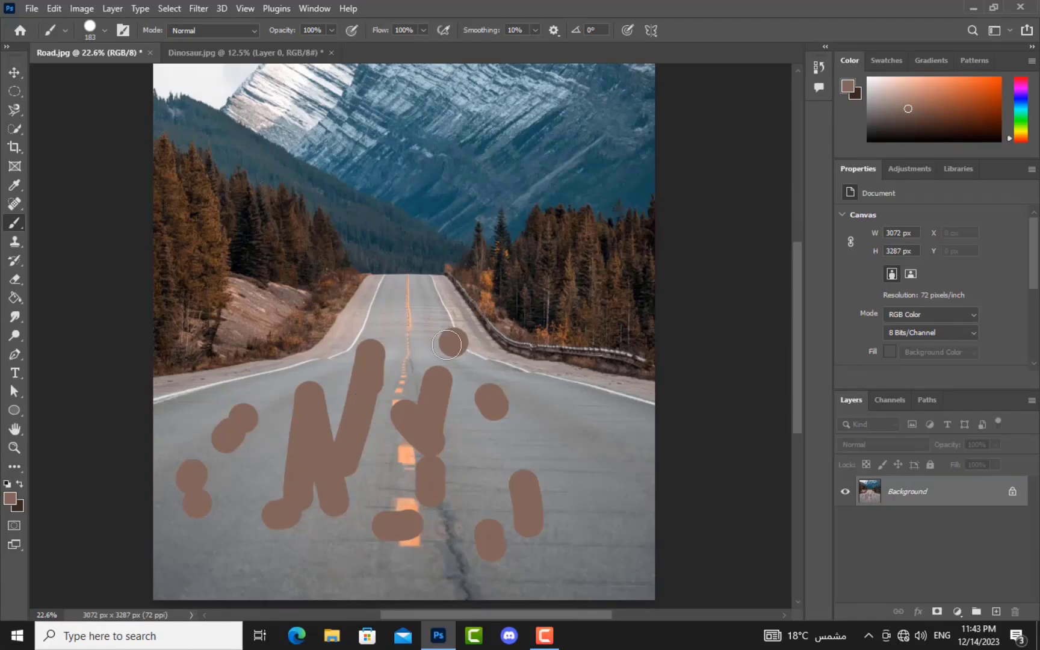
Step: Undo an extra brown dab and step through History back to the latest painting state
left_click(444, 339)
key("ctrl+z")
left_click(817, 67)
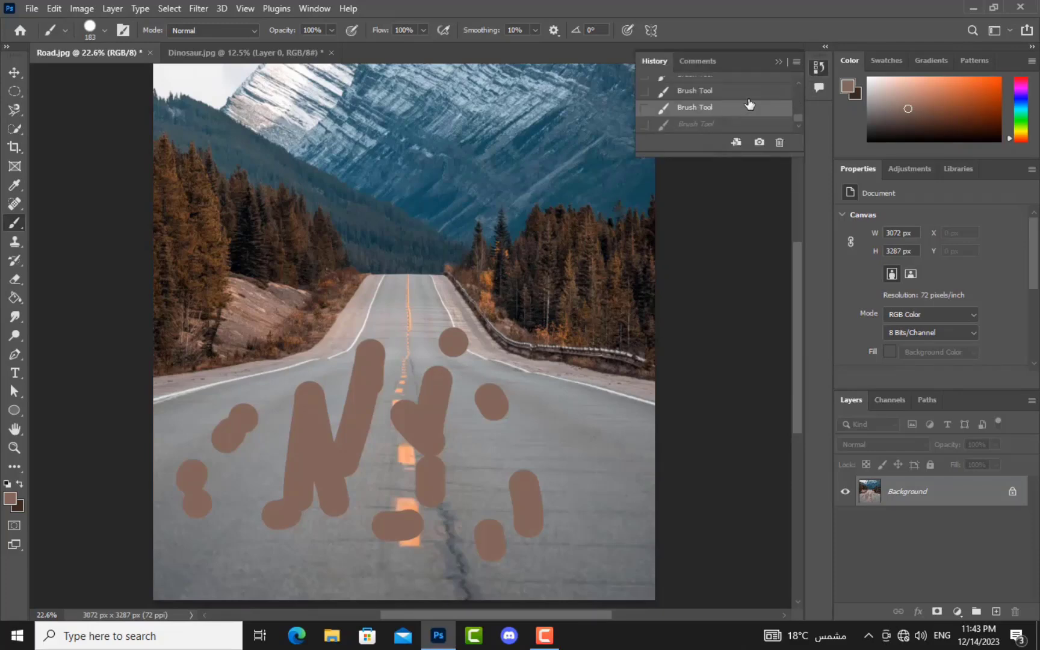
key("ctrl+z")
key("ctrl+z")
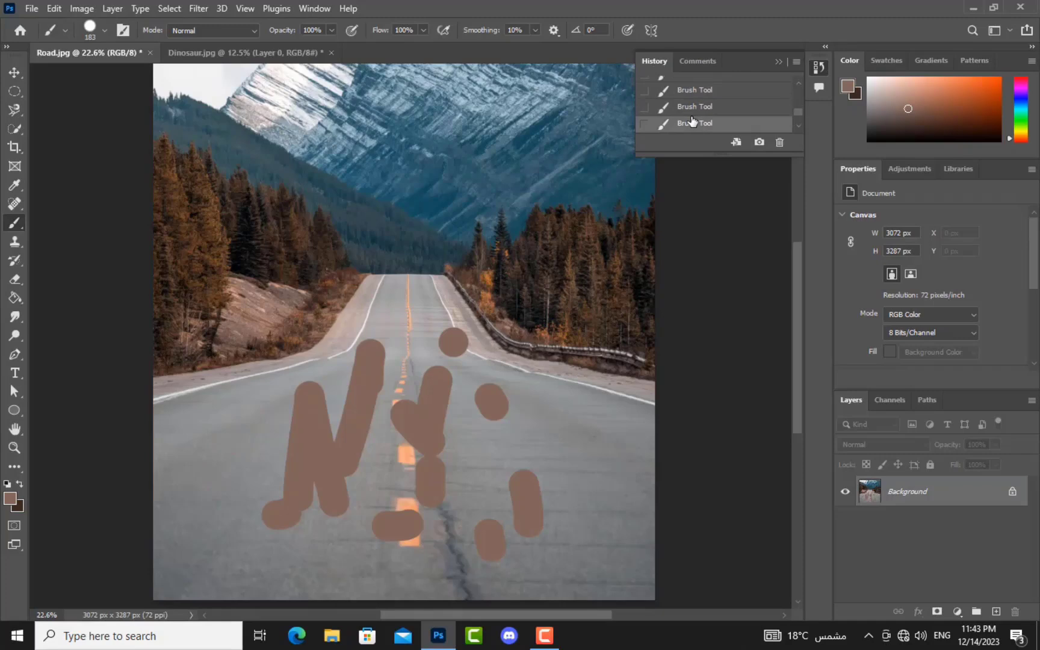
left_click(692, 115)
left_click(686, 125)
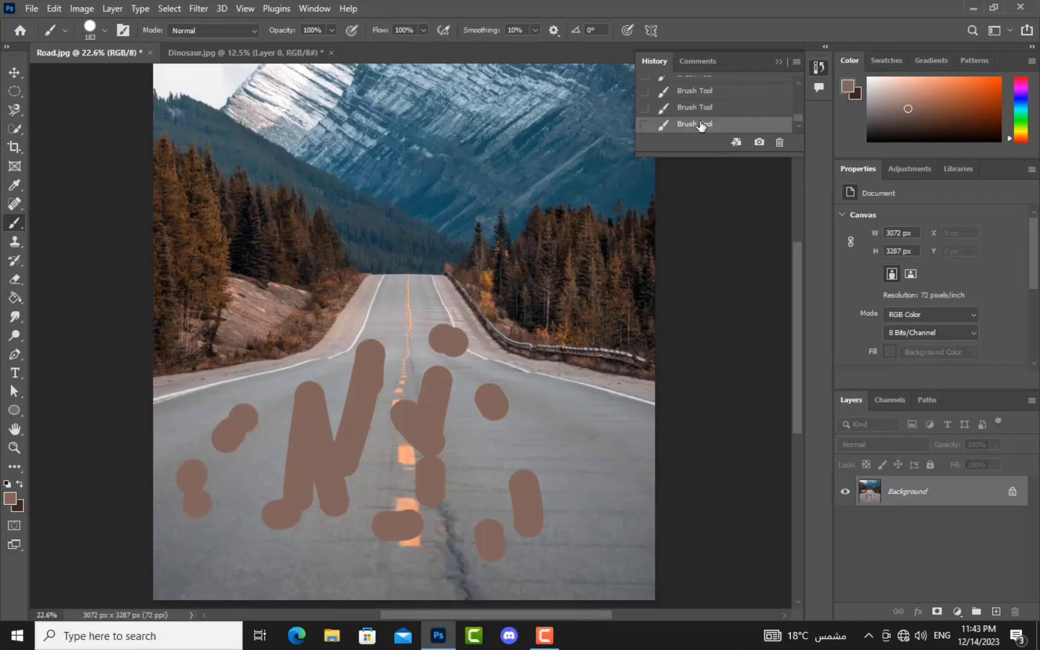
left_click(818, 67)
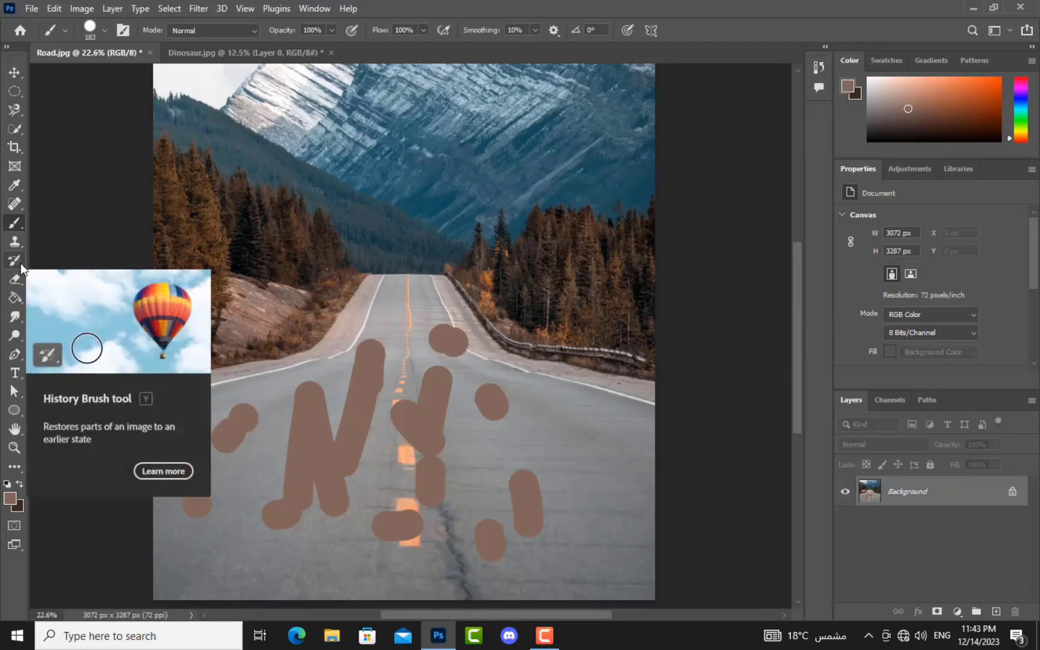
Step: Restore the road under the central, lower-left and right brown blobs with the History Brush
left_click(20, 263)
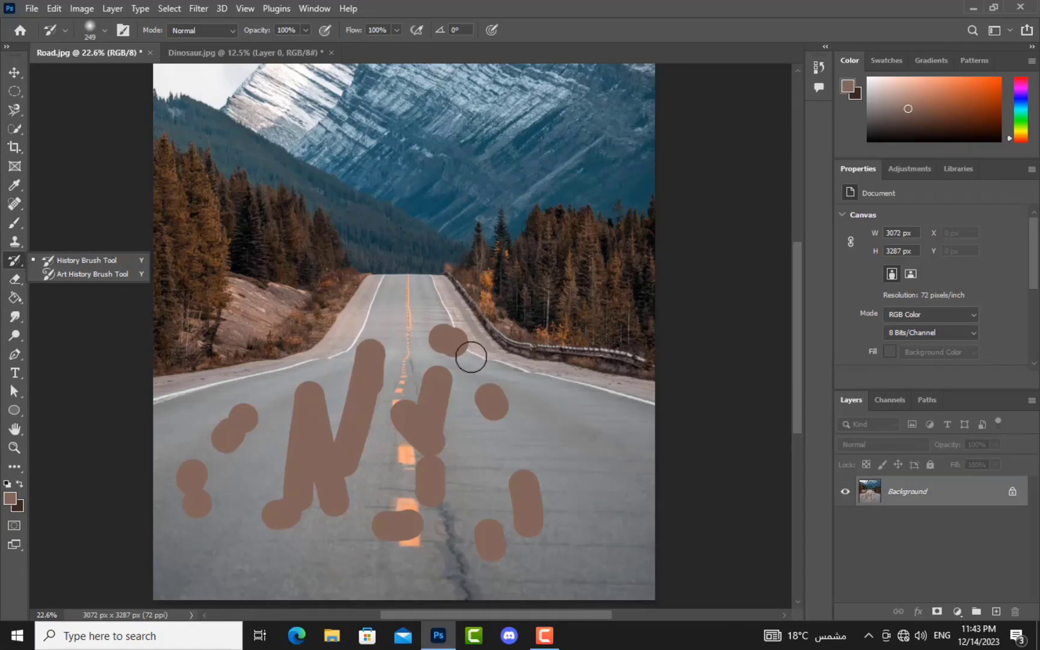
mouse_move(471, 358)
left_mouse_down()
mouse_move(447, 325)
mouse_move(439, 338)
mouse_move(457, 344)
left_mouse_up()
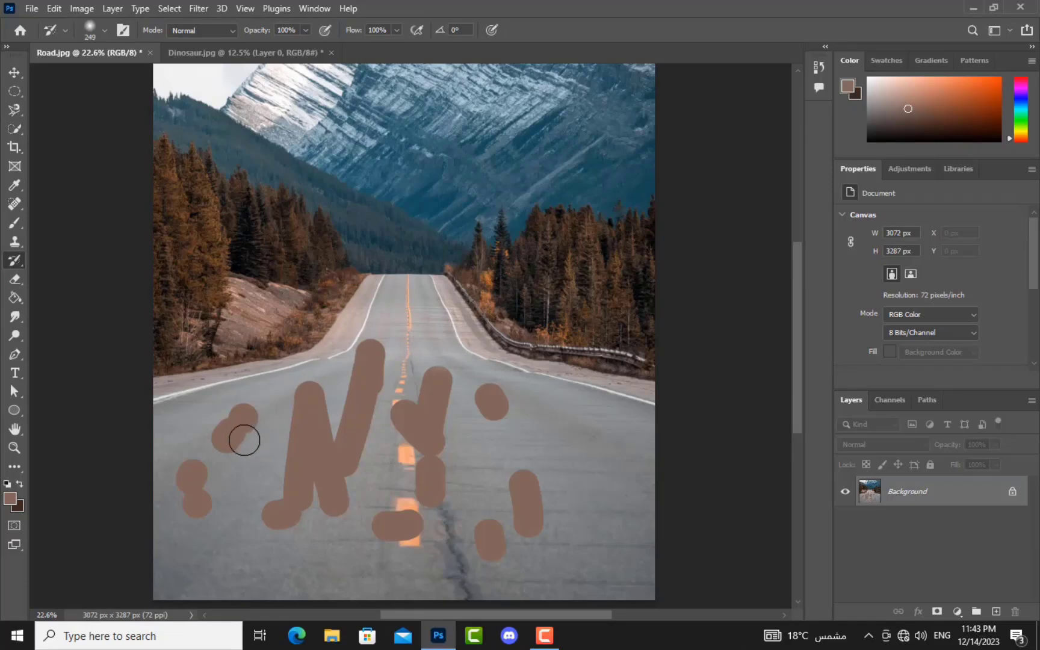
mouse_move(231, 485)
left_mouse_down()
mouse_move(198, 471)
mouse_move(191, 497)
mouse_move(185, 466)
mouse_move(194, 518)
mouse_move(208, 510)
mouse_move(237, 421)
mouse_move(229, 450)
mouse_move(235, 422)
left_mouse_up()
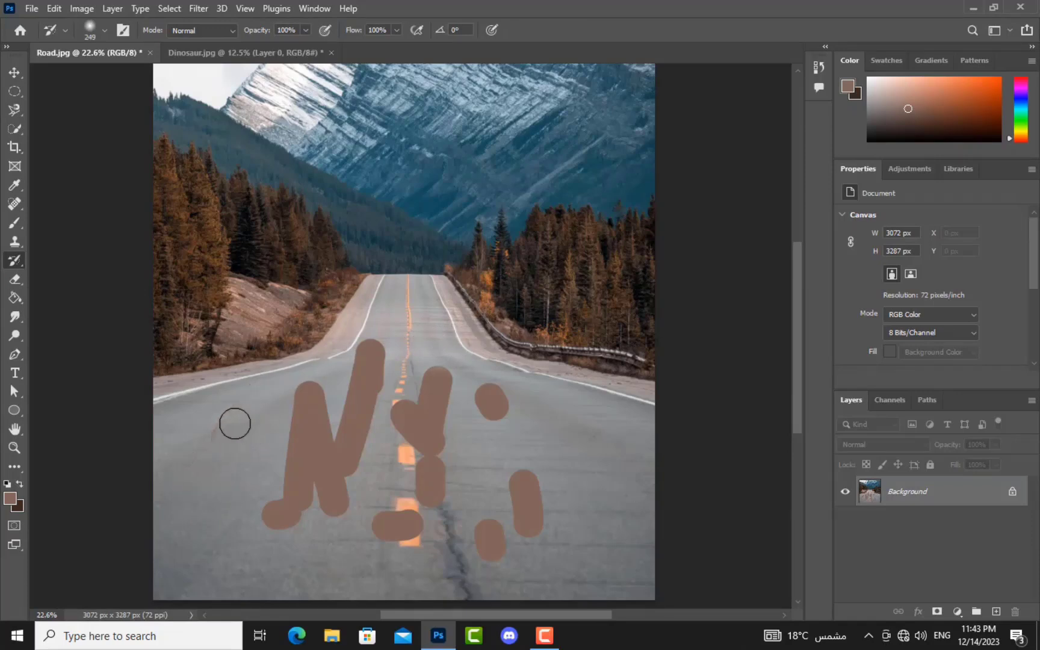
mouse_move(506, 419)
left_mouse_down()
mouse_move(470, 372)
mouse_move(522, 427)
mouse_move(526, 551)
mouse_move(505, 537)
mouse_move(514, 465)
mouse_move(485, 544)
left_mouse_up()
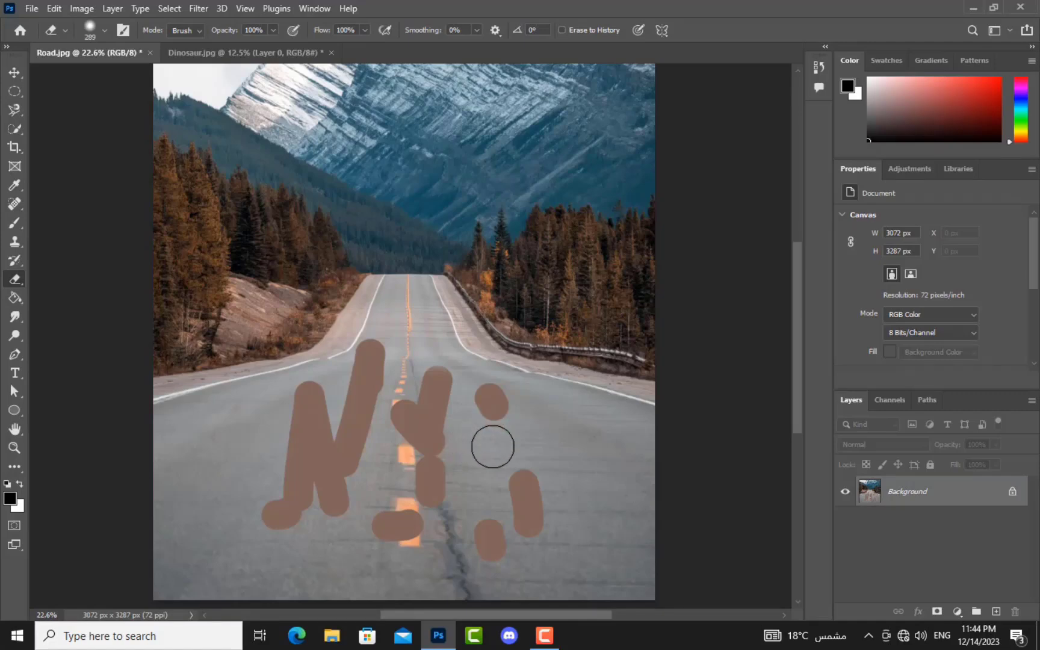
Step: Erase white strokes across the road, the right edge and the left edge, then undo the last erase
mouse_move(493, 447)
left_mouse_down()
mouse_move(488, 372)
mouse_move(498, 393)
mouse_move(599, 456)
left_mouse_up()
mouse_move(644, 417)
left_mouse_down()
mouse_move(410, 250)
mouse_move(612, 329)
mouse_move(612, 380)
mouse_move(644, 361)
mouse_move(646, 199)
mouse_move(648, 269)
mouse_move(521, 211)
mouse_move(442, 223)
mouse_move(600, 224)
mouse_move(484, 259)
mouse_move(632, 291)
mouse_move(514, 351)
mouse_move(429, 260)
mouse_move(655, 333)
mouse_move(662, 235)
mouse_move(622, 206)
mouse_move(621, 466)
mouse_move(651, 378)
mouse_move(670, 361)
mouse_move(646, 587)
left_mouse_up()
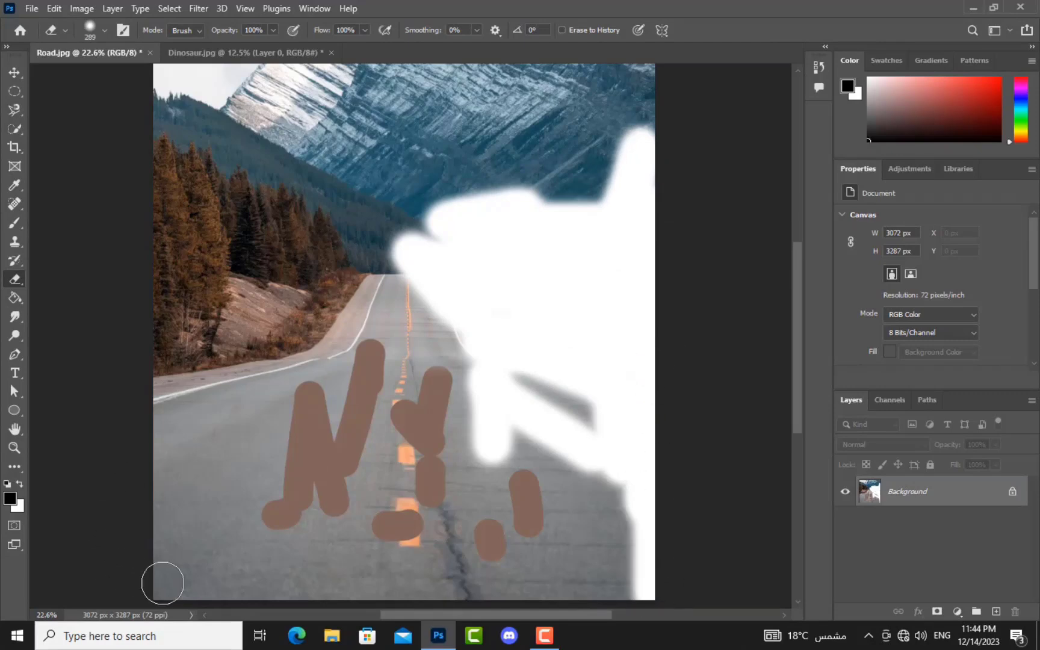
mouse_move(131, 176)
left_mouse_down()
mouse_move(140, 276)
mouse_move(148, 190)
mouse_move(169, 212)
mouse_move(153, 309)
mouse_move(177, 130)
mouse_move(162, 297)
mouse_move(176, 303)
mouse_move(179, 283)
mouse_move(161, 352)
mouse_move(186, 374)
mouse_move(188, 246)
mouse_move(167, 272)
left_mouse_up()
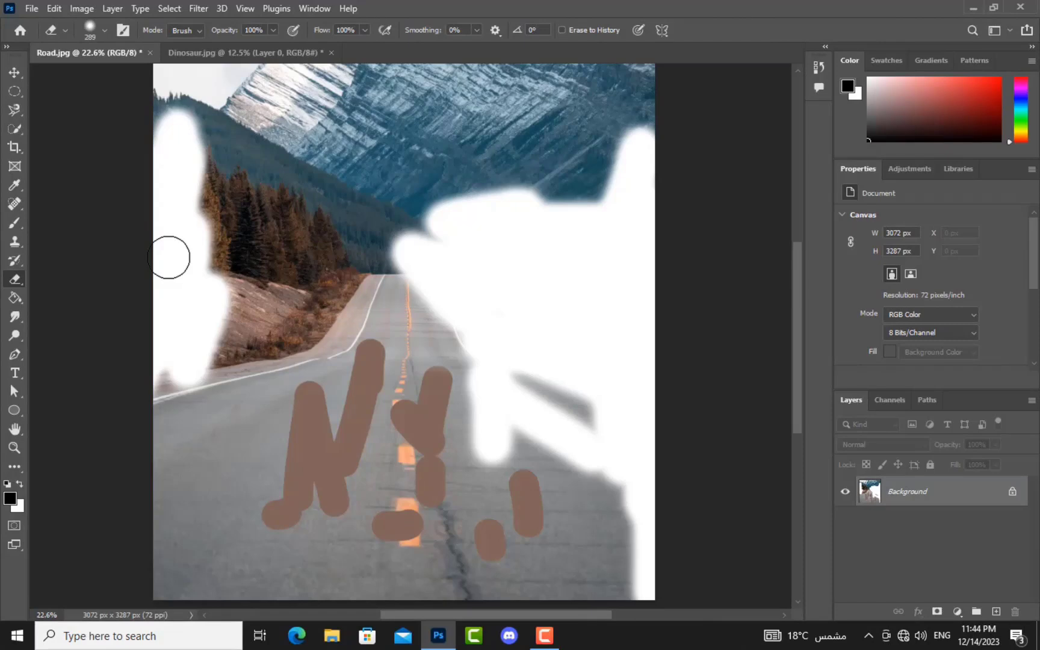
key("ctrl+z")
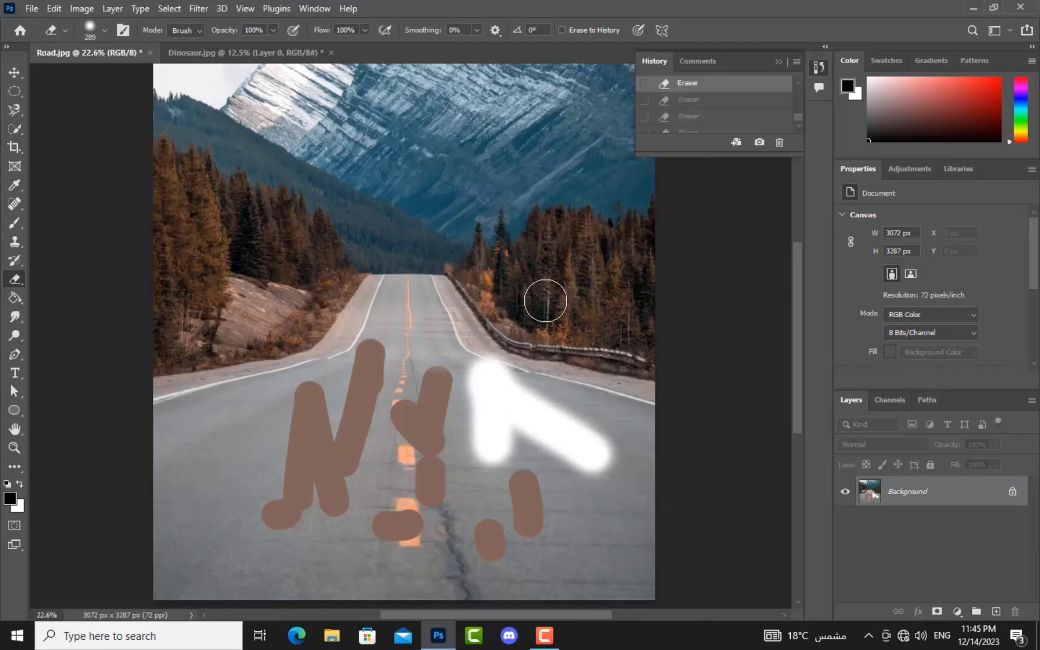
Step: Revert the image to the original Road.jpg snapshot in History
scroll(679, 103, "up", 3)
scroll(679, 114, "up", 5)
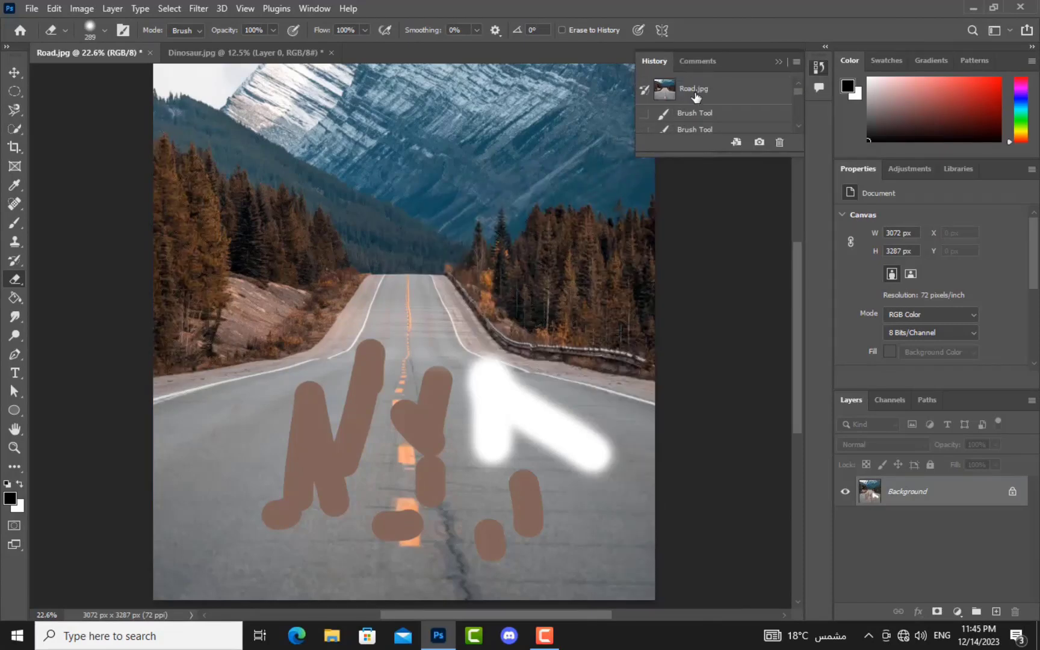
left_click(695, 94)
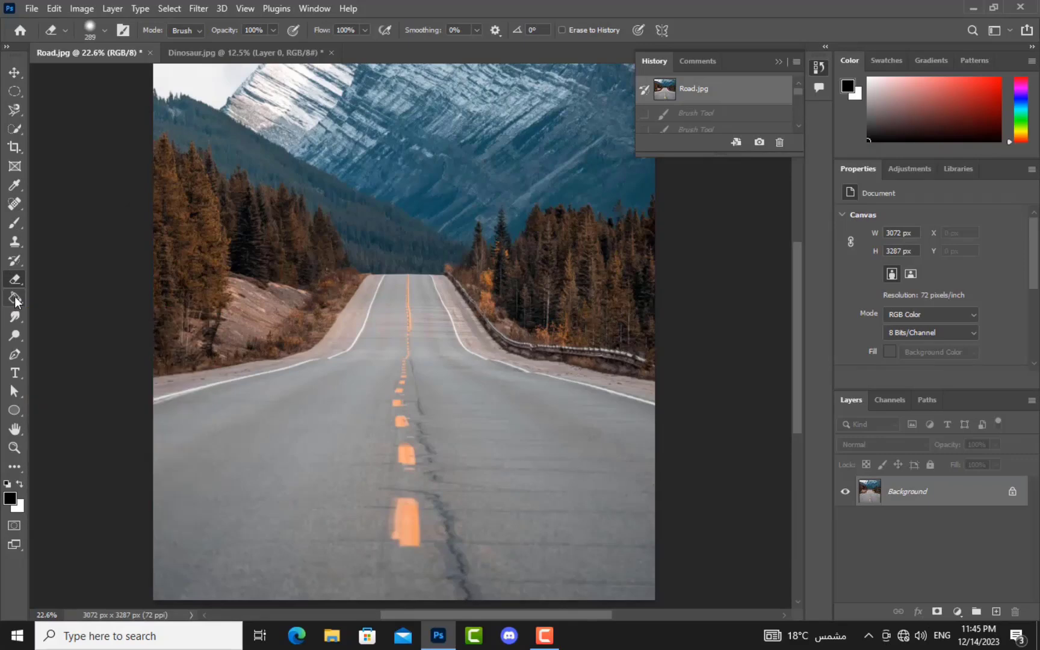
left_click(15, 299)
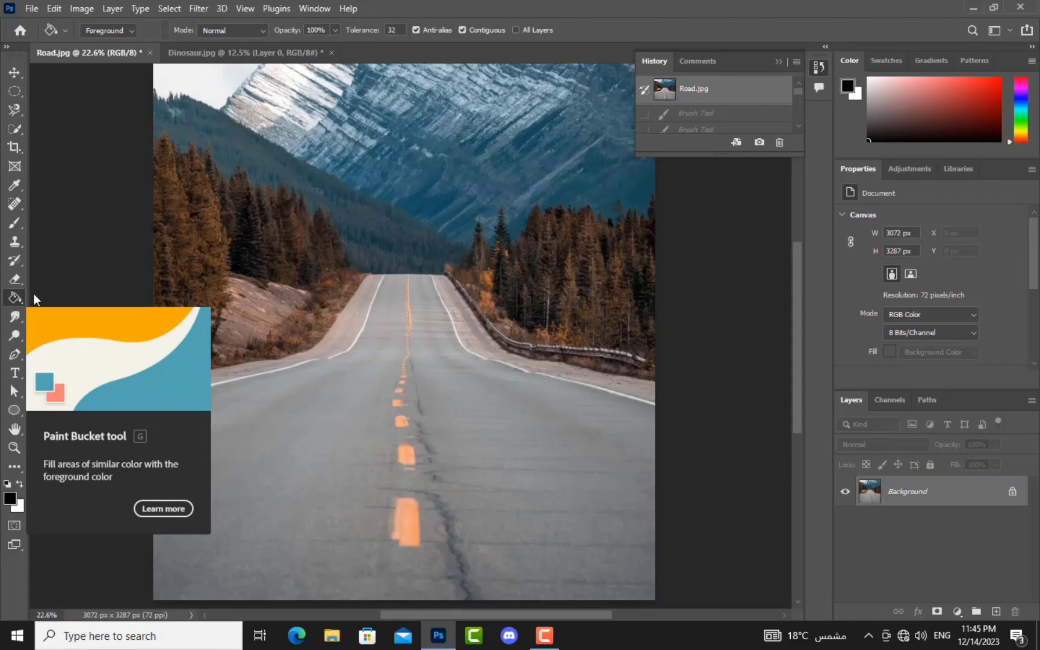
Step: Bucket-fill the road red, then recolour it and the left hillside bright green
left_click(991, 126)
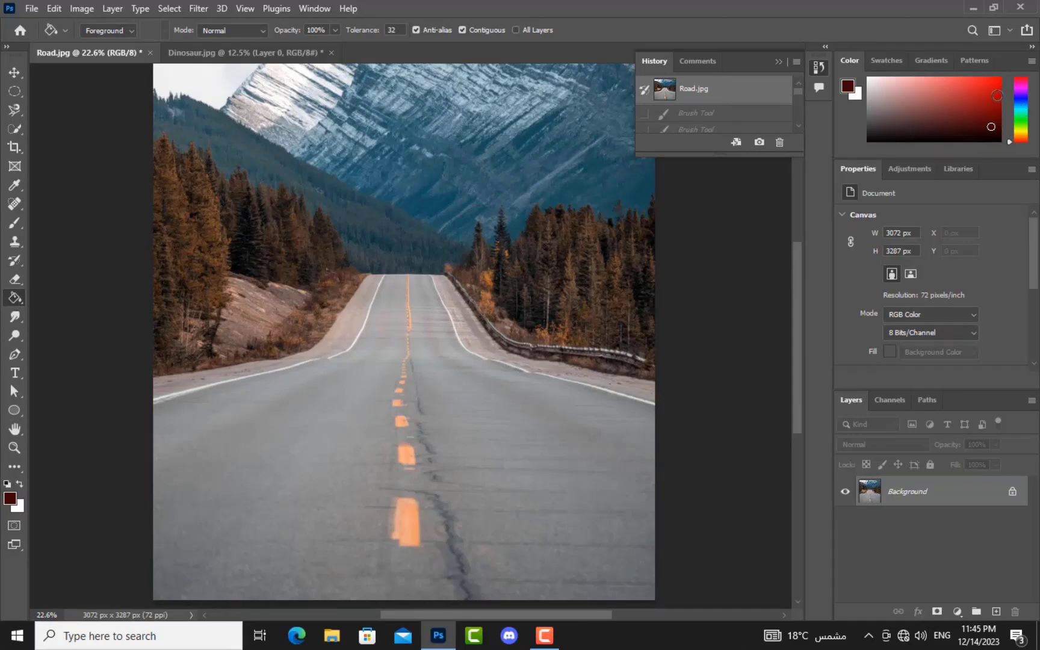
left_click(997, 89)
left_click(275, 450)
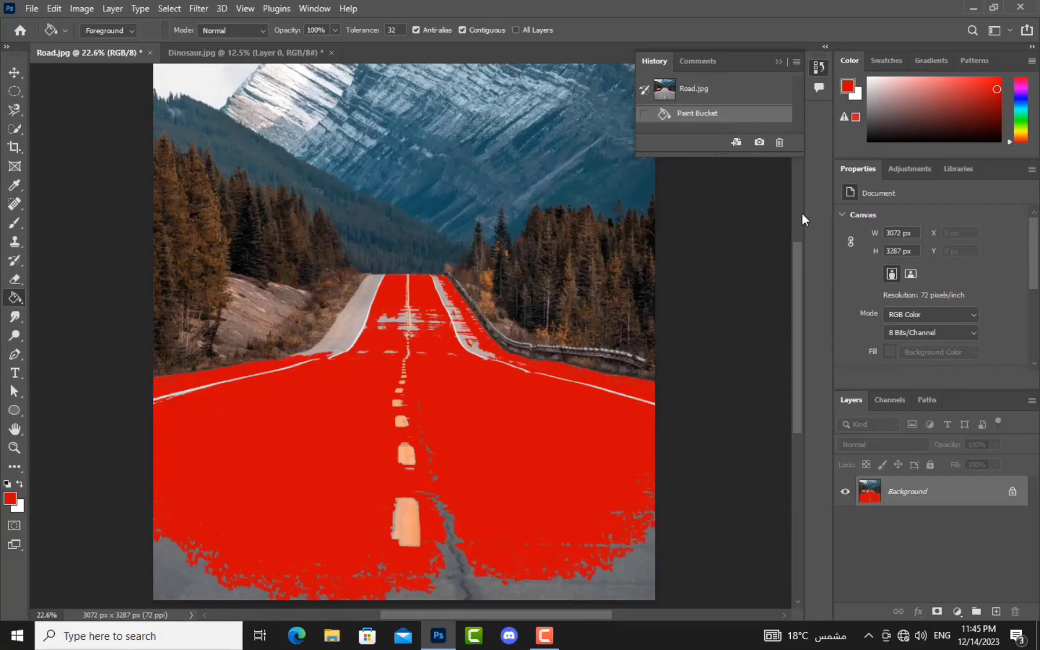
left_click(1023, 113)
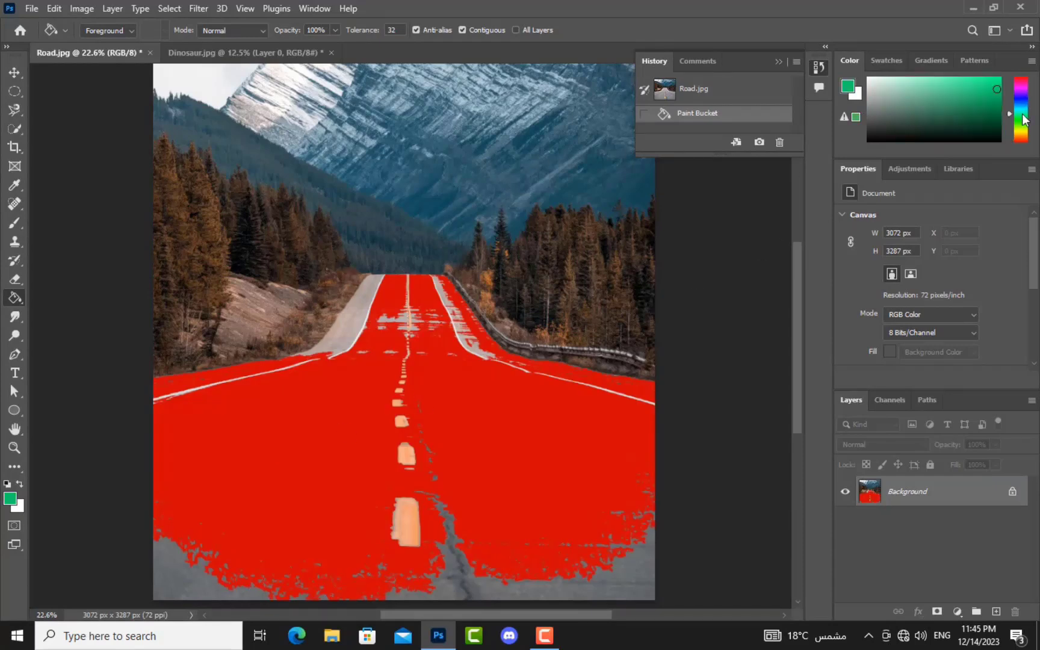
left_click(338, 304)
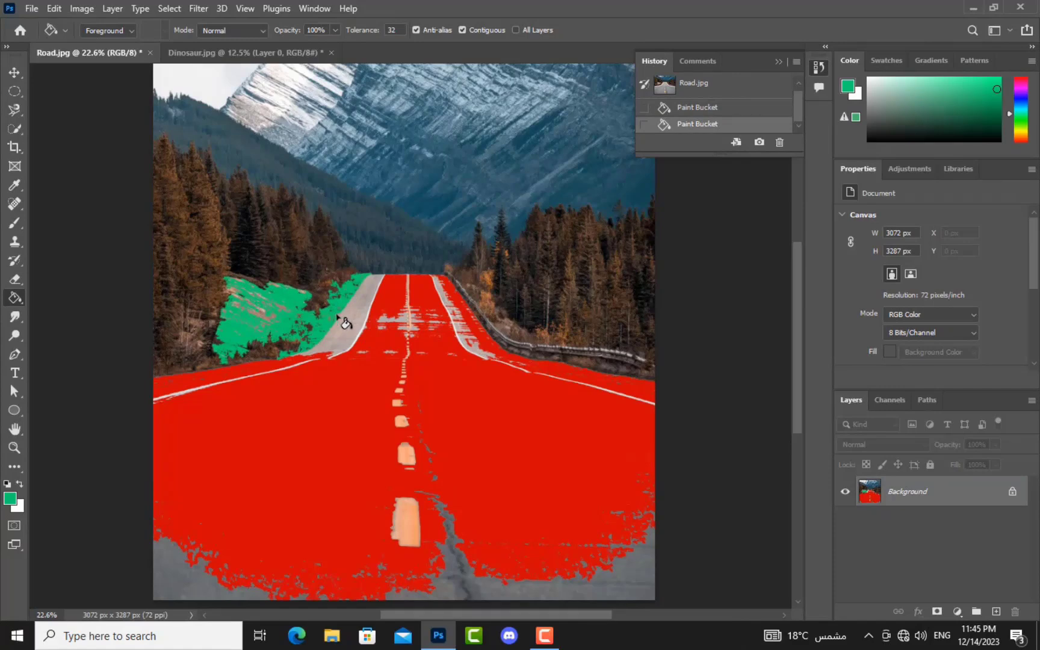
left_click(338, 312)
left_click(442, 307)
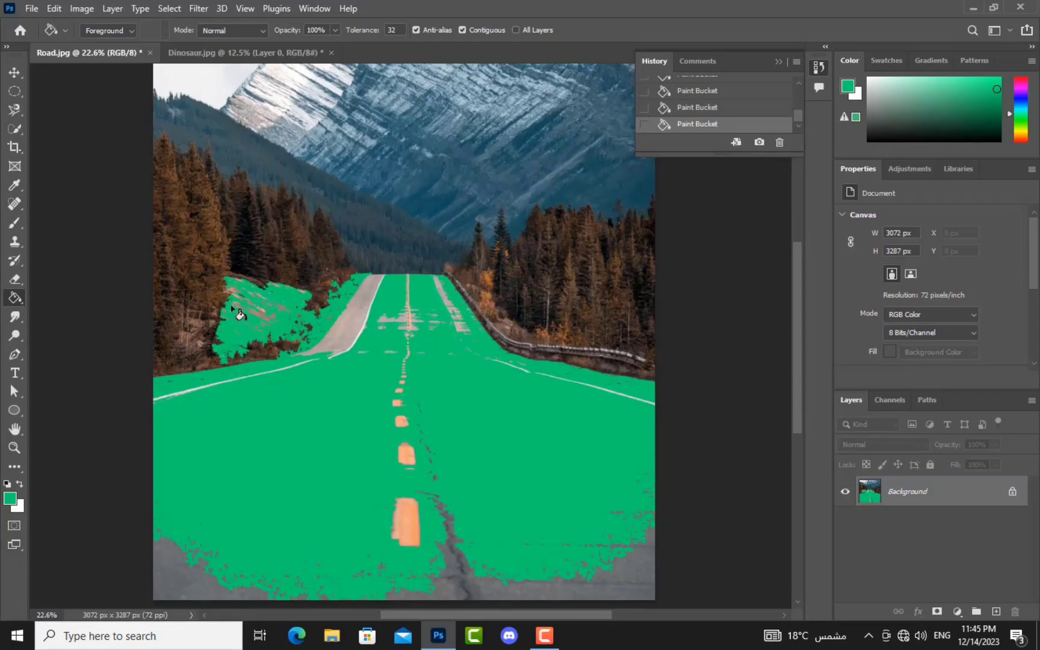
left_click(452, 584)
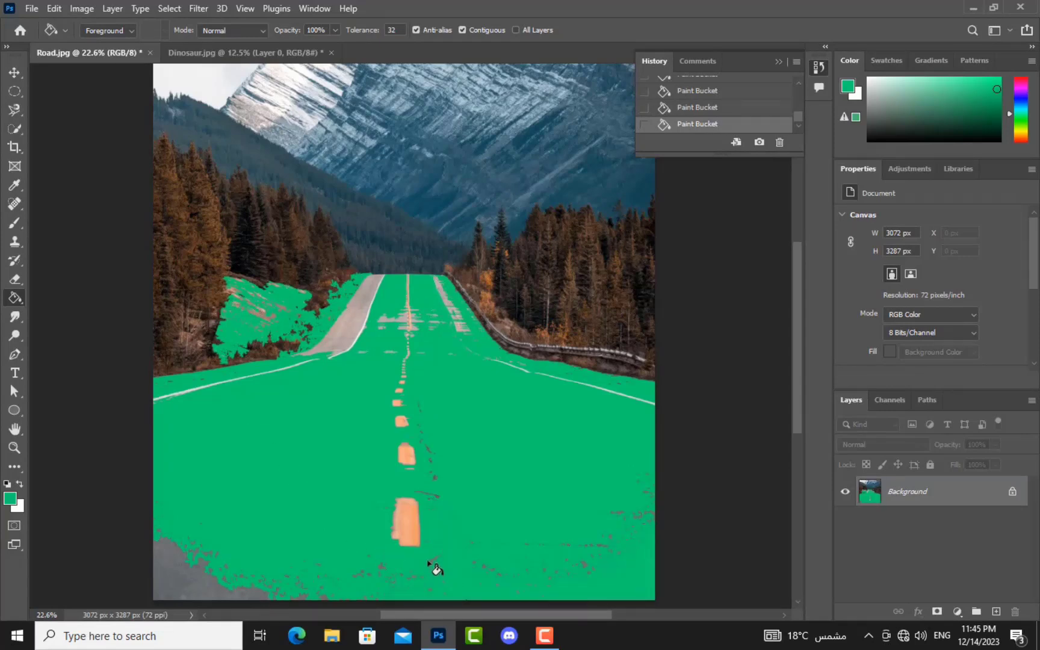
right_click(16, 301)
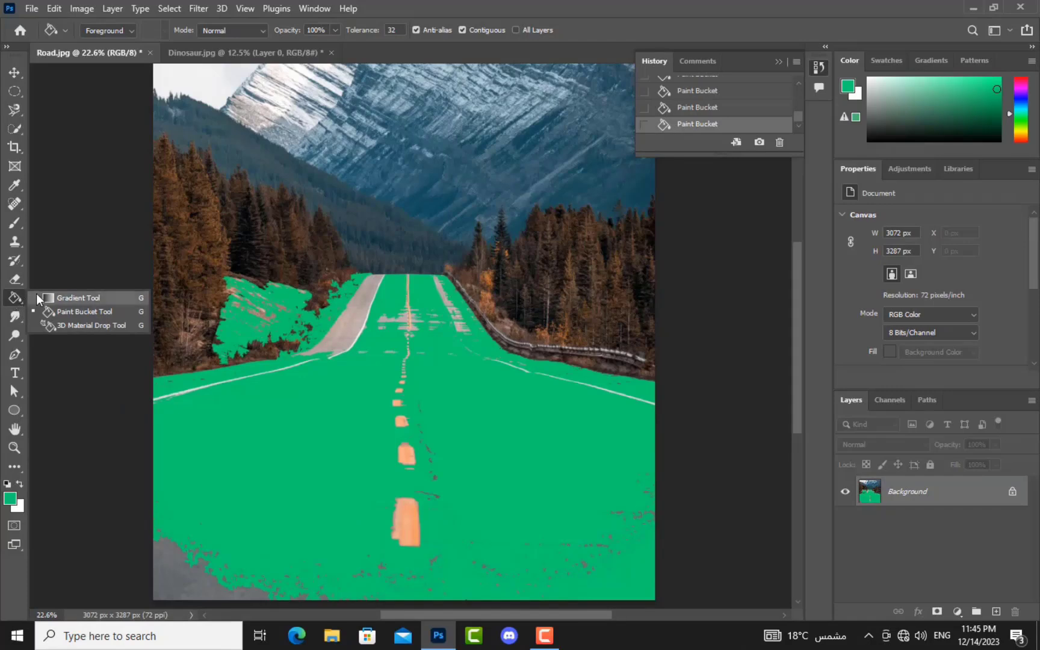
Step: Switch to the Gradient tool and choose the top-right orange preset in the Oranges set
left_click(78, 299)
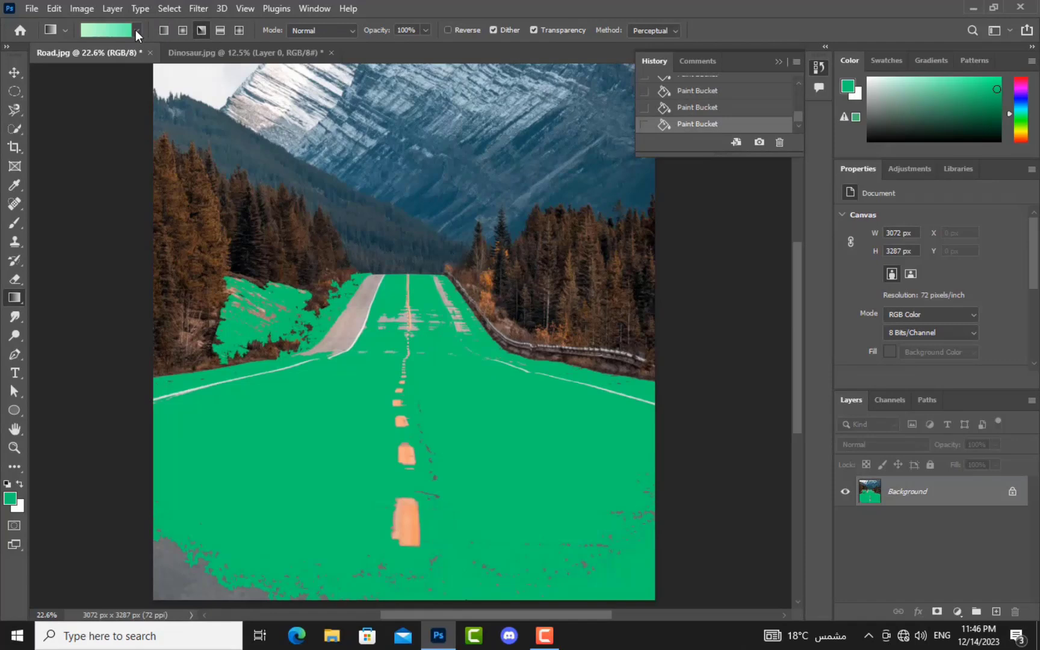
left_click(138, 31)
scroll(90, 99, "down", 1)
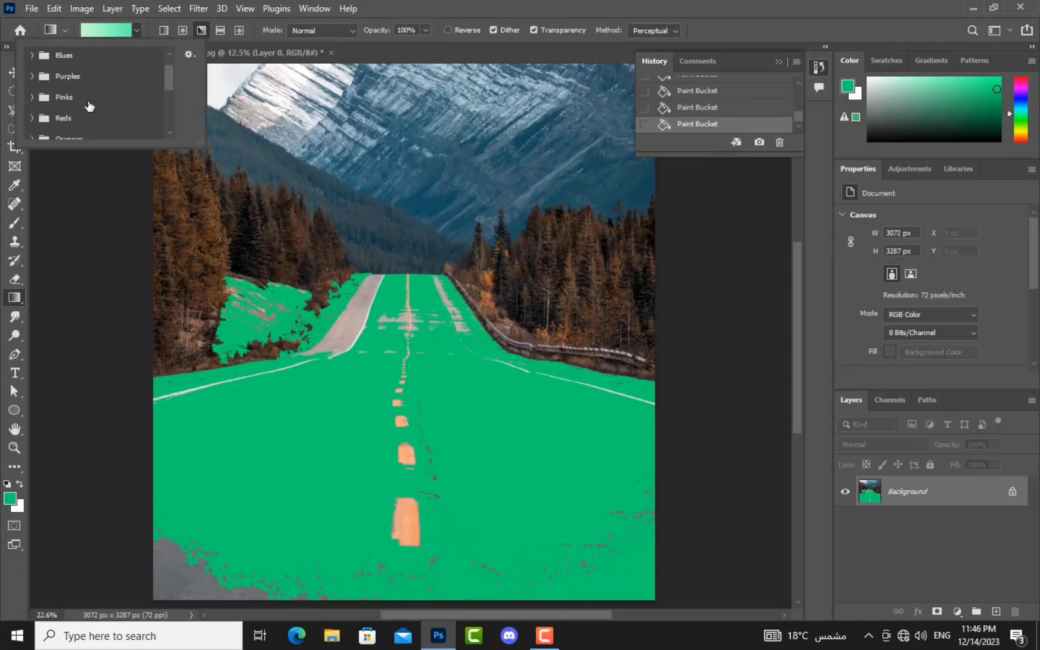
left_click(33, 97)
scroll(85, 116, "down", 3)
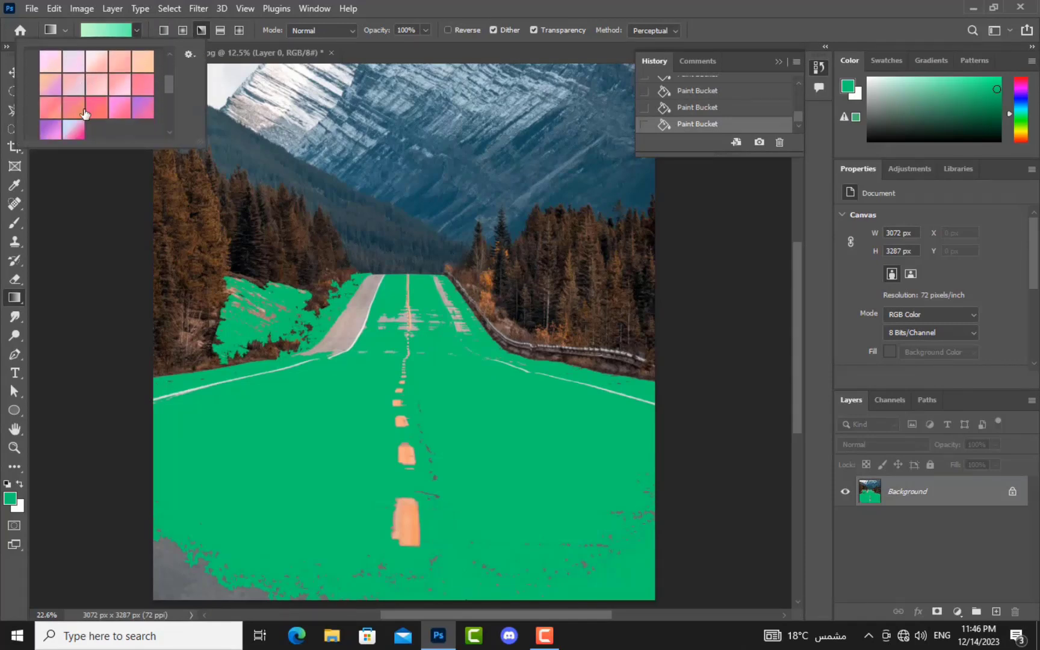
scroll(77, 135, "down", 3)
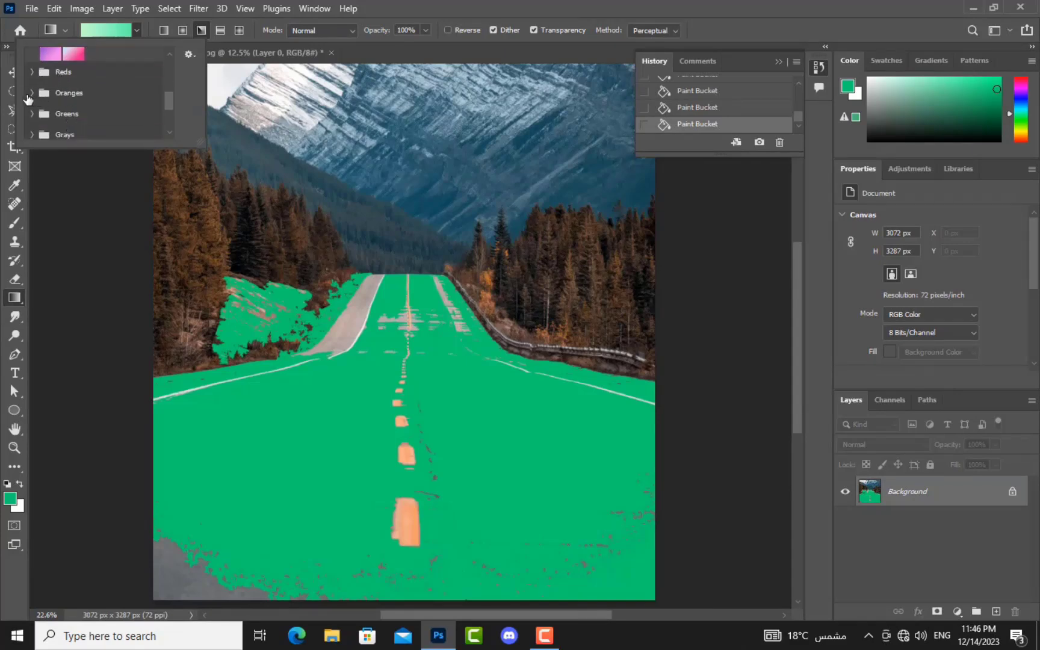
left_click(33, 95)
scroll(109, 136, "down", 2)
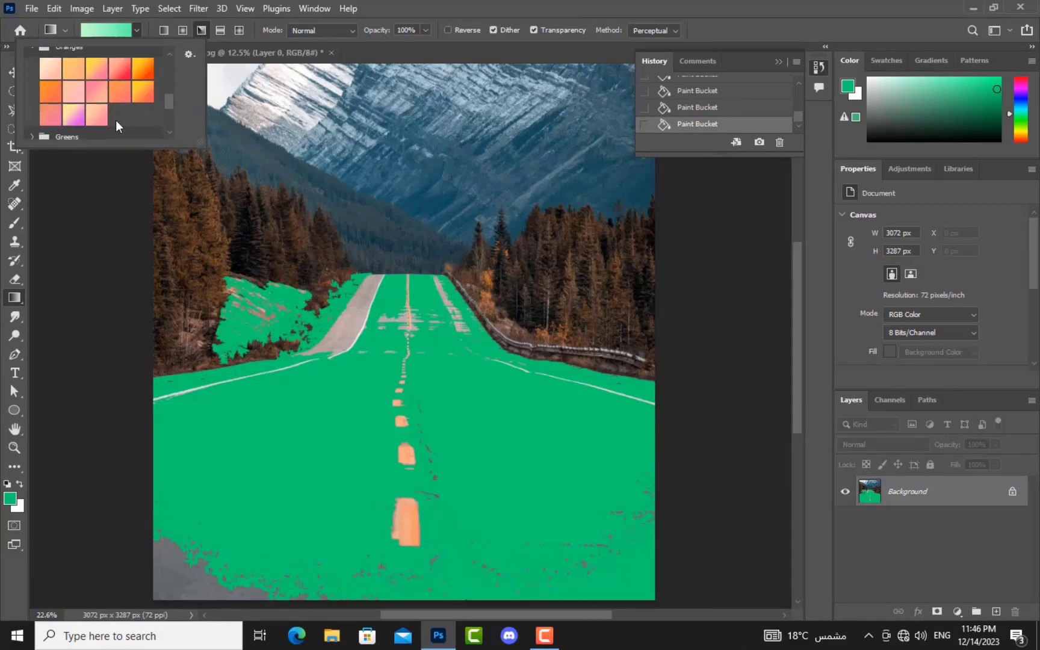
left_click(144, 76)
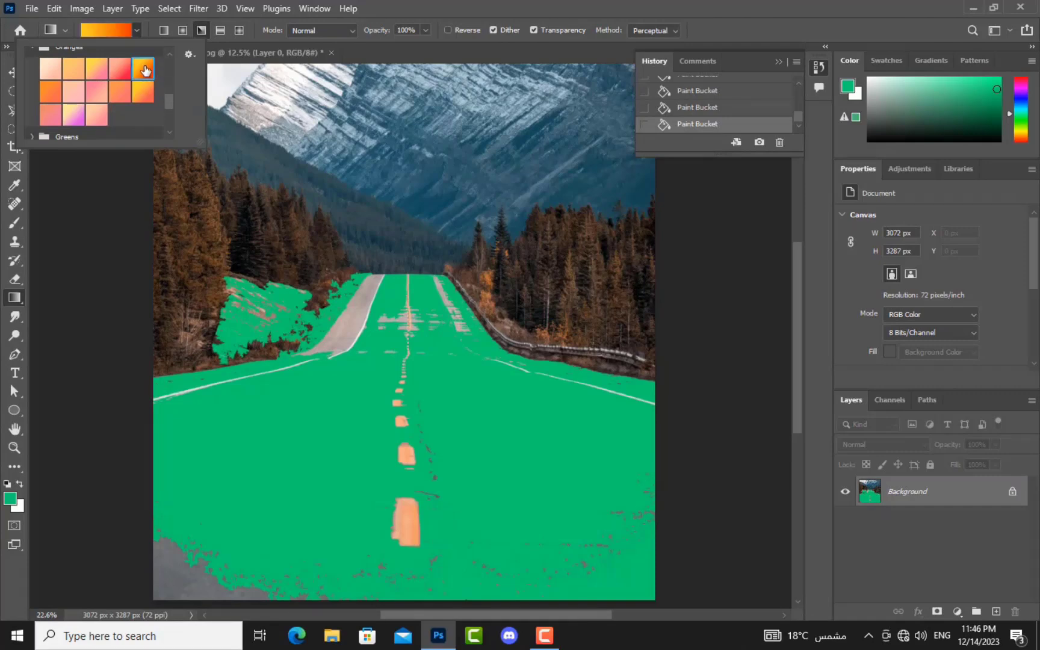
left_click(169, 103)
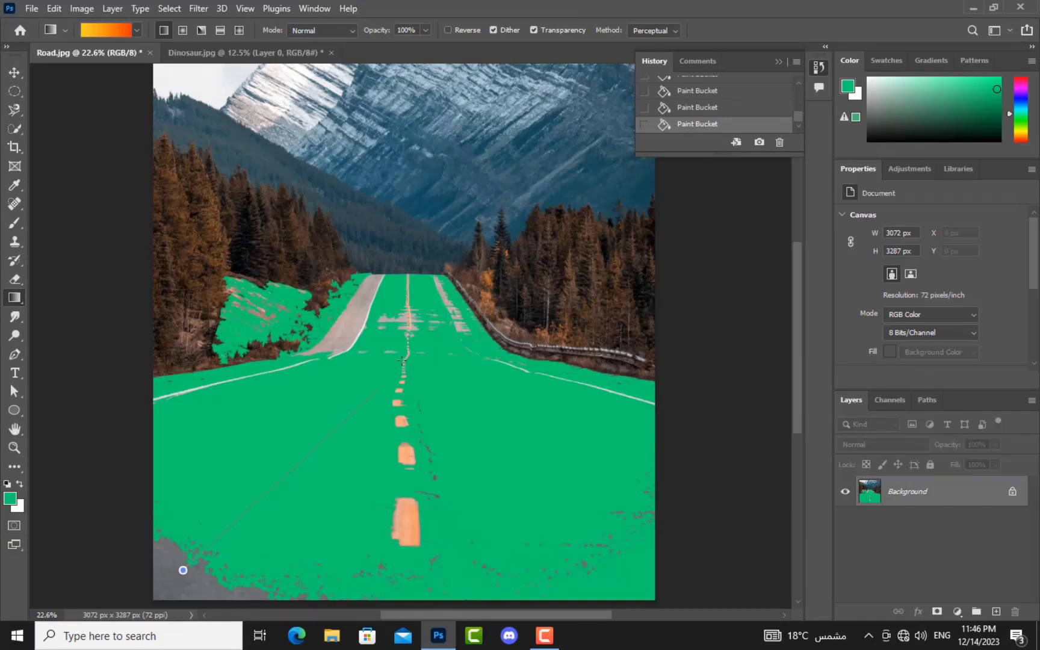
Step: Draw linear and then radial yellow-to-red gradients across the canvas, redrawing each once
left_click_drag(432, 316, 432, 316)
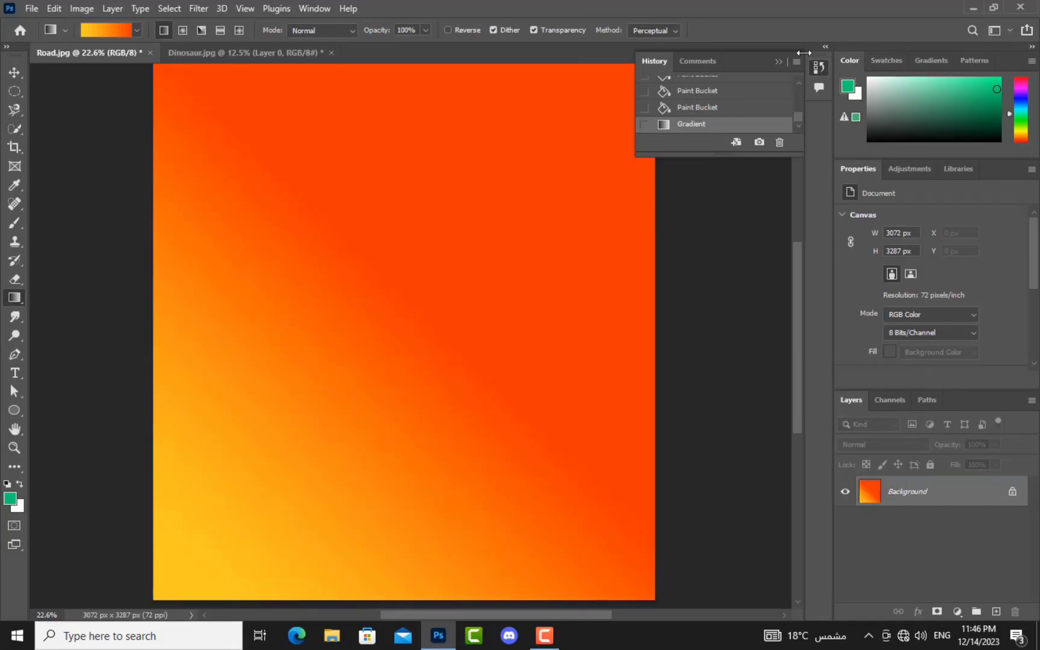
left_click(778, 61)
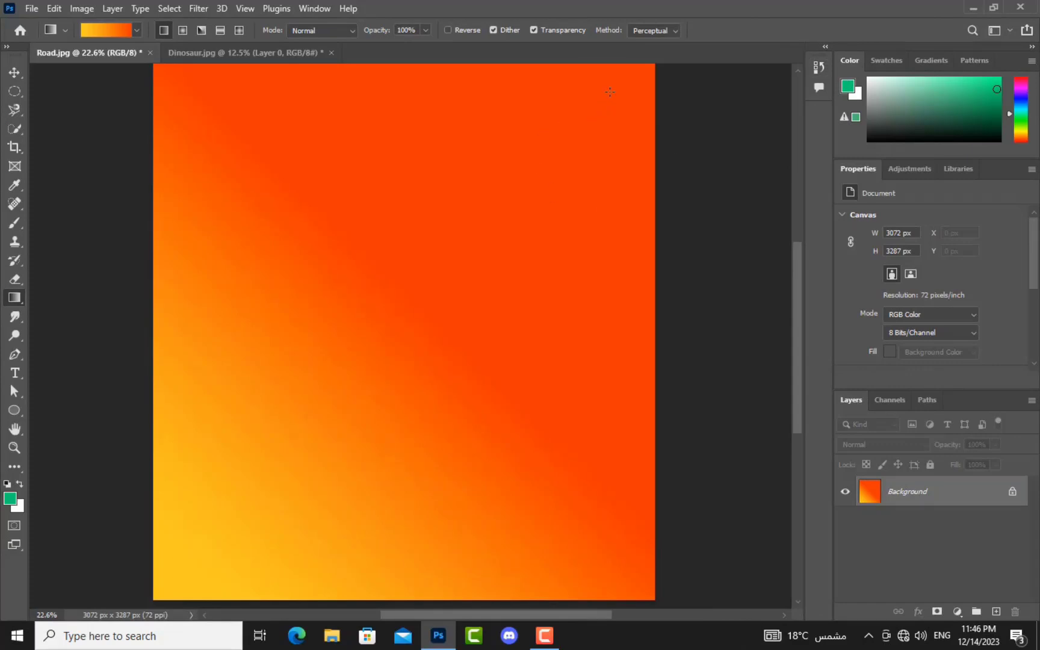
left_click_drag(291, 348, 291, 348)
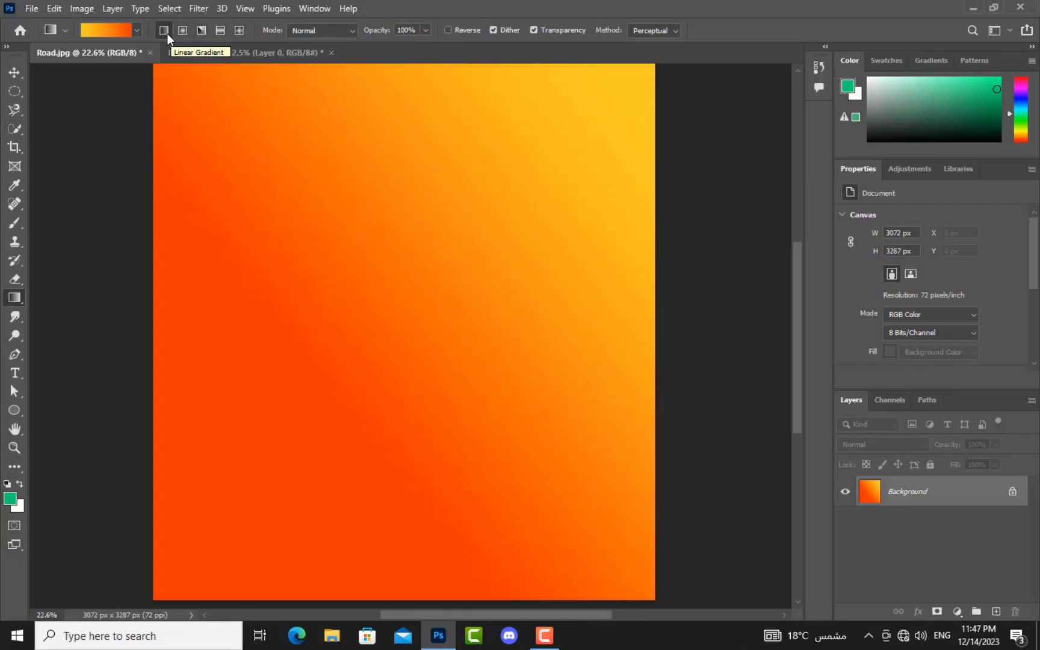
left_click(182, 31)
left_click_drag(510, 136, 336, 325)
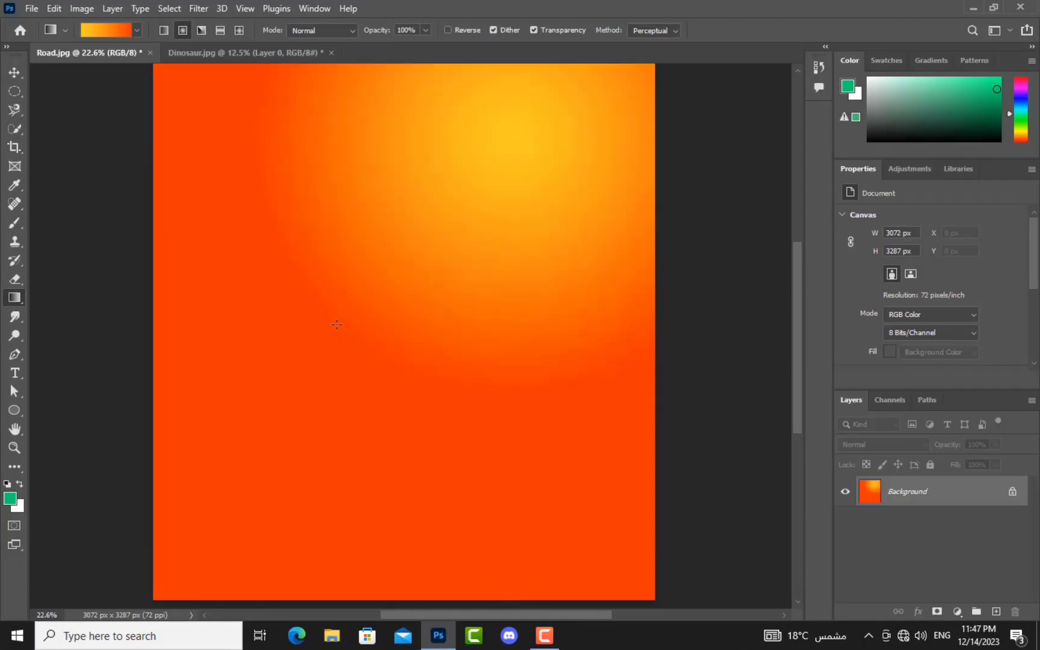
left_click_drag(339, 365, 425, 214)
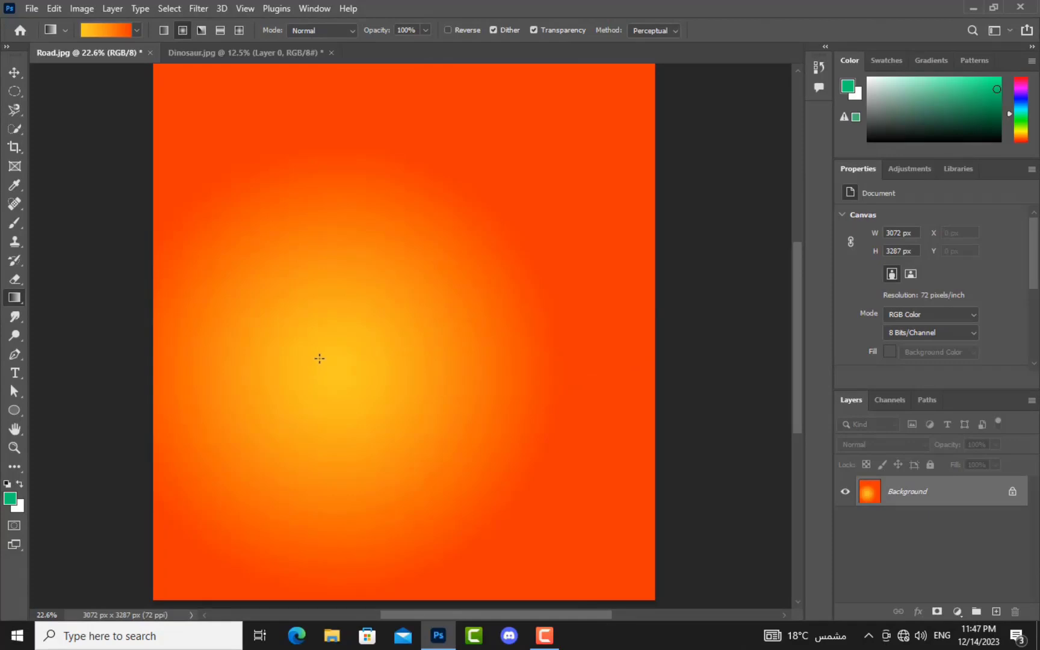
Step: Draw an angle gradient, then a reflected gradient across the canvas
left_click(201, 30)
left_click_drag(223, 115, 382, 364)
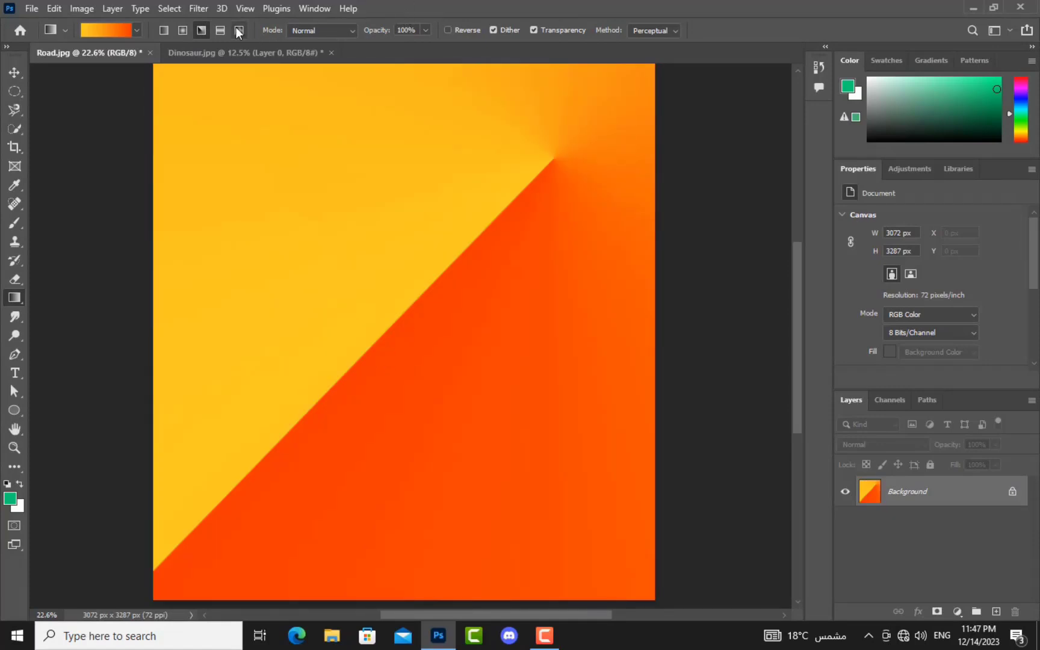
left_click(220, 30)
left_click_drag(169, 348, 509, 341)
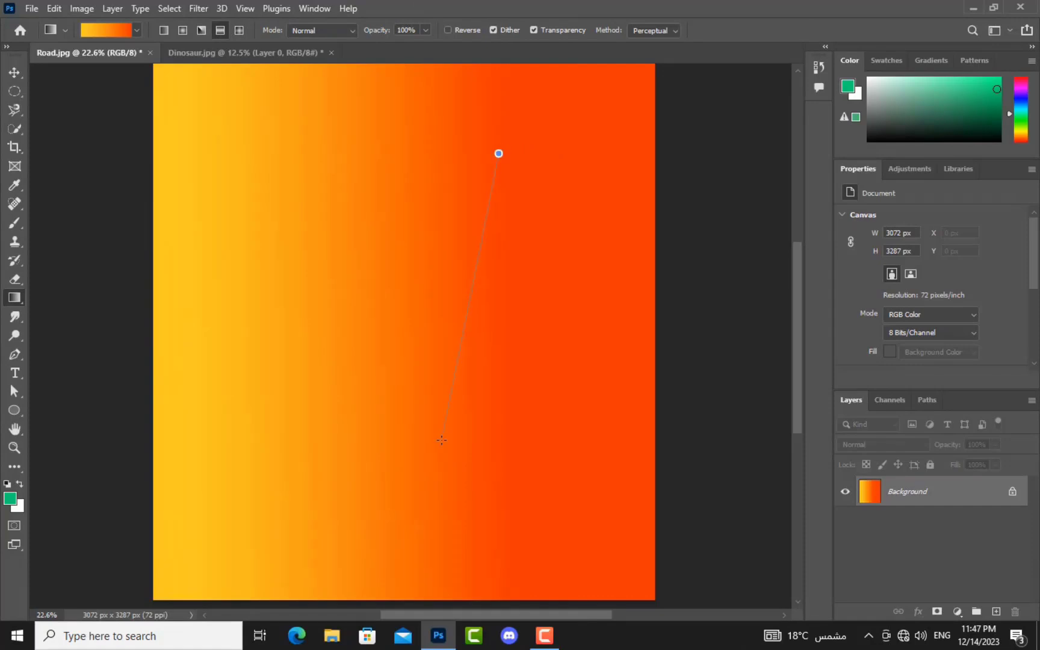
left_click_drag(441, 439, 442, 441)
Step: Draw diamond gradients at several centres, ending near the upper middle, and review History
left_click(239, 30)
left_click_drag(569, 179, 361, 281)
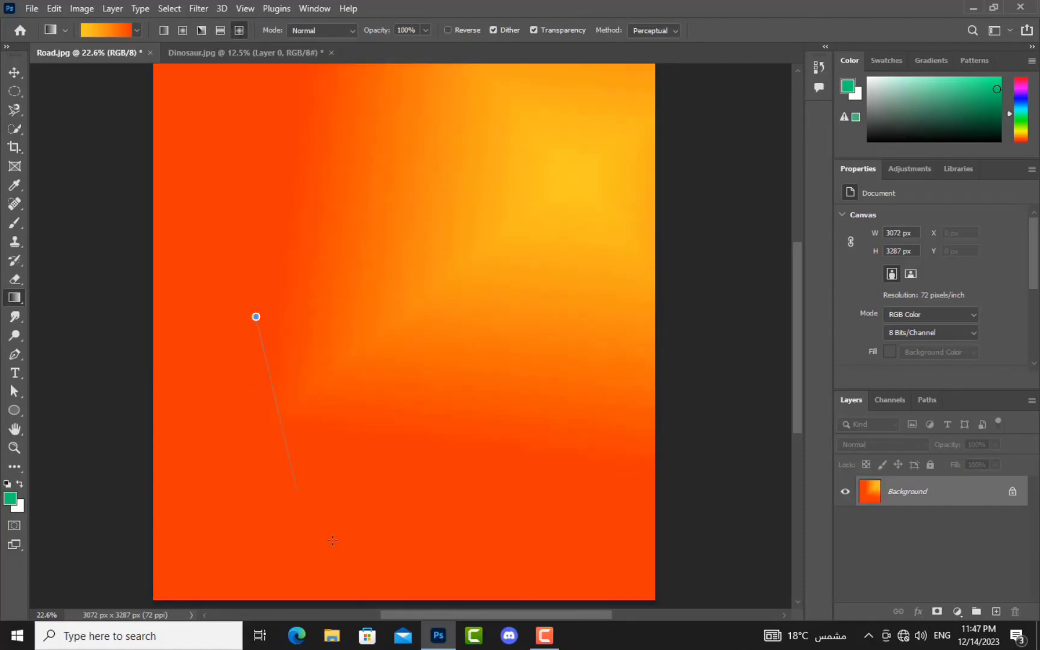
left_click_drag(318, 523, 324, 509)
left_click_drag(446, 327, 450, 286)
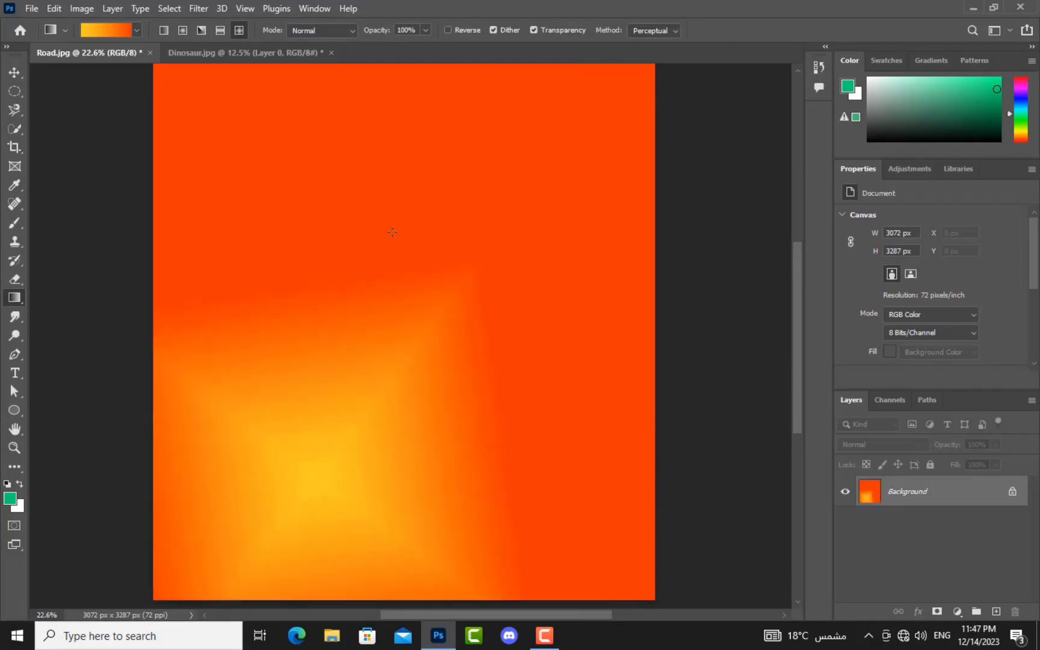
left_click_drag(398, 408, 398, 409)
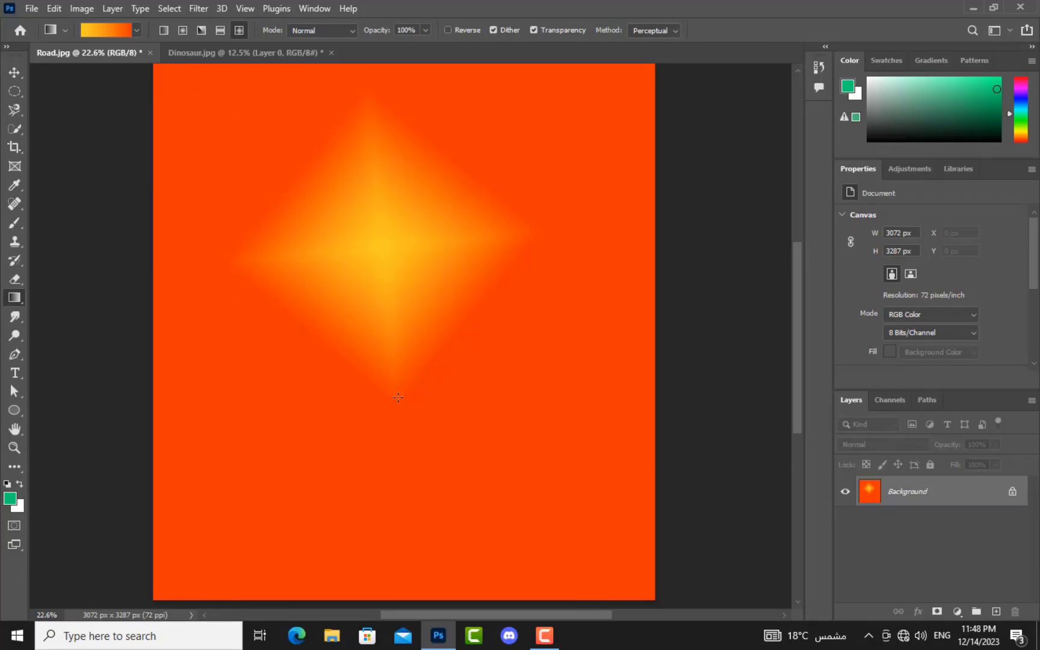
left_click(820, 68)
scroll(710, 124, "down", 2)
scroll(701, 117, "up", 2)
Step: Revert to the Road.jpg snapshot in History and select the Pen tool
left_click(704, 89)
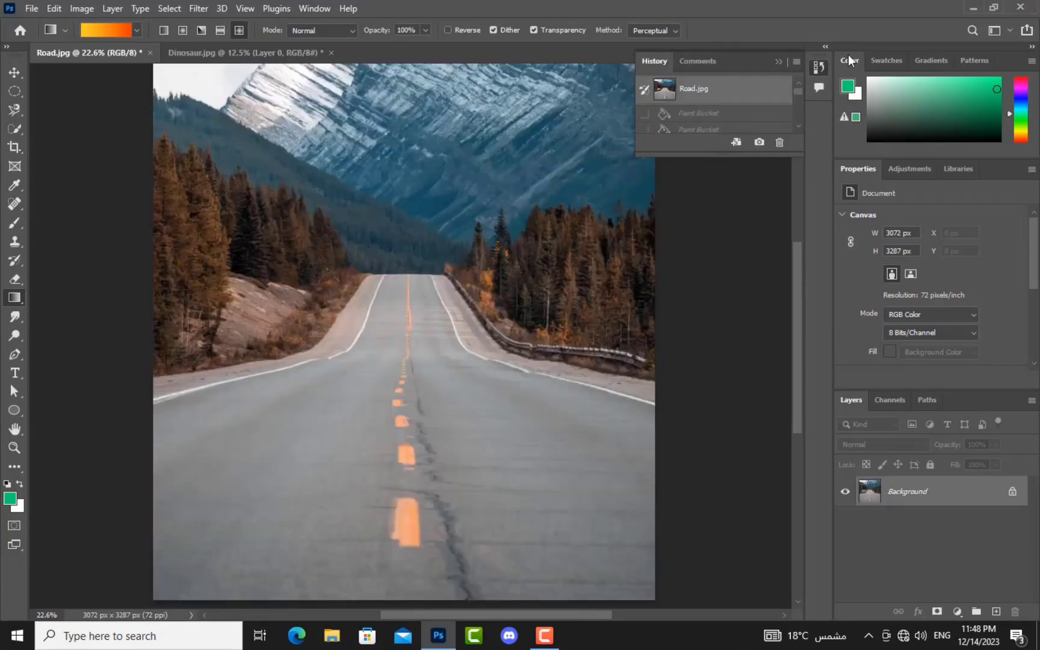
left_click(820, 69)
left_click(819, 68)
left_click(16, 322)
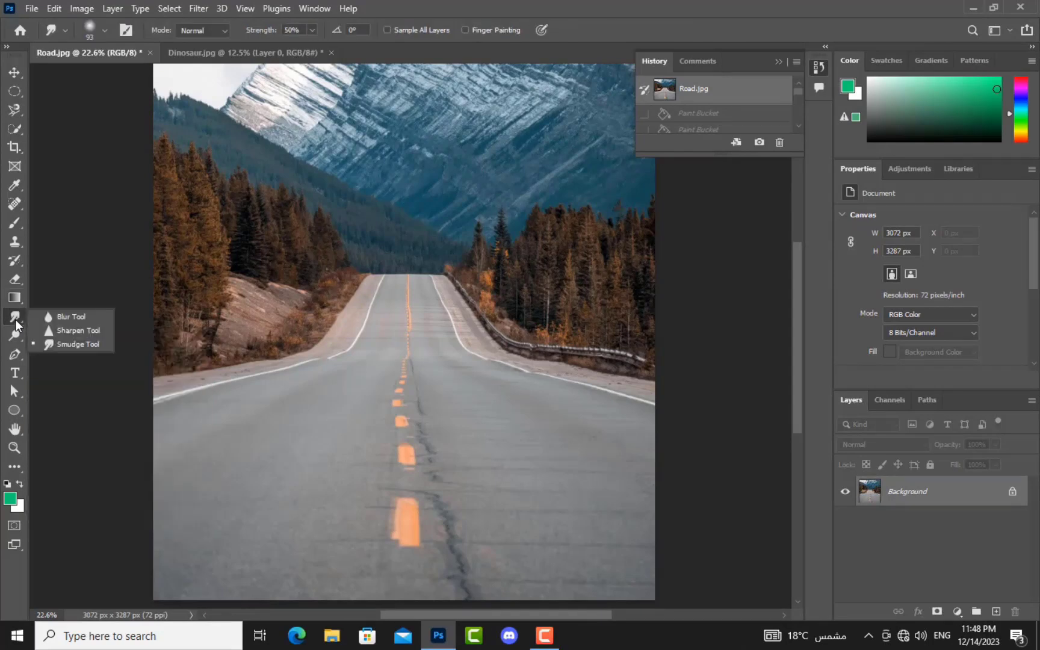
left_click(15, 355)
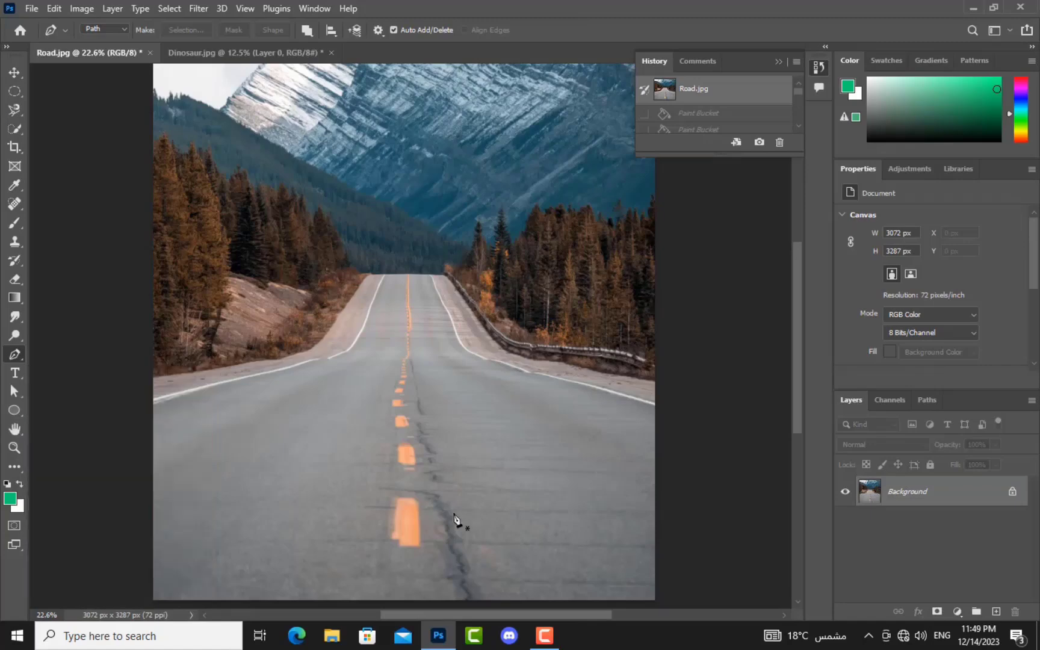
Step: Zoom to 50% and trace the nearest orange stripe's bottom and right edge with Pen points
key("ctrl+plus")
key("ctrl+plus")
key("ctrl+plus")
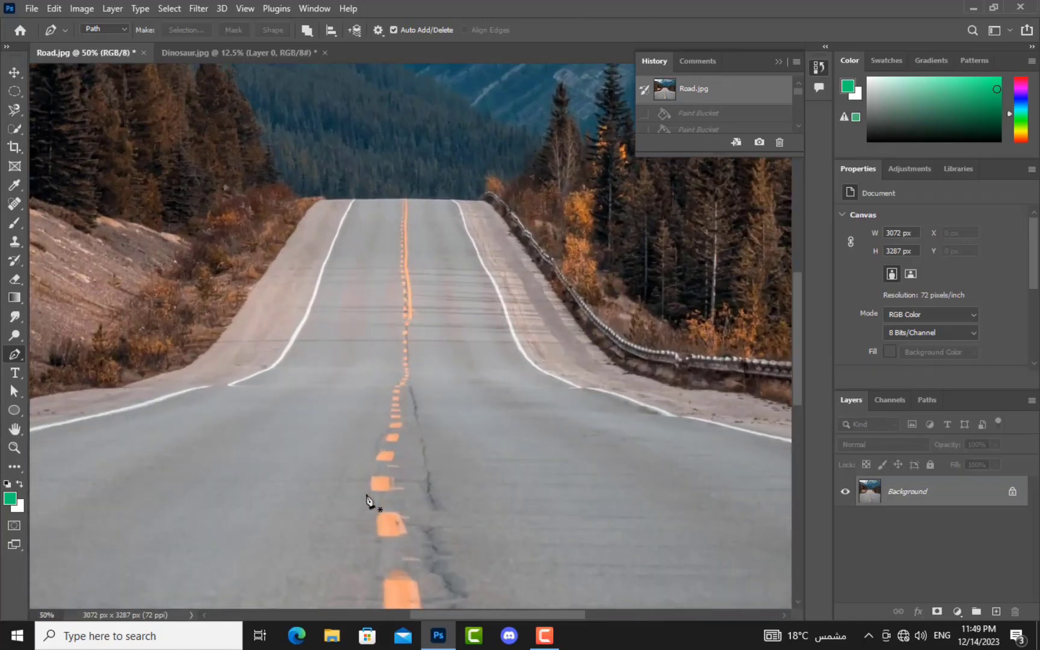
left_click_drag(377, 584, 381, 274)
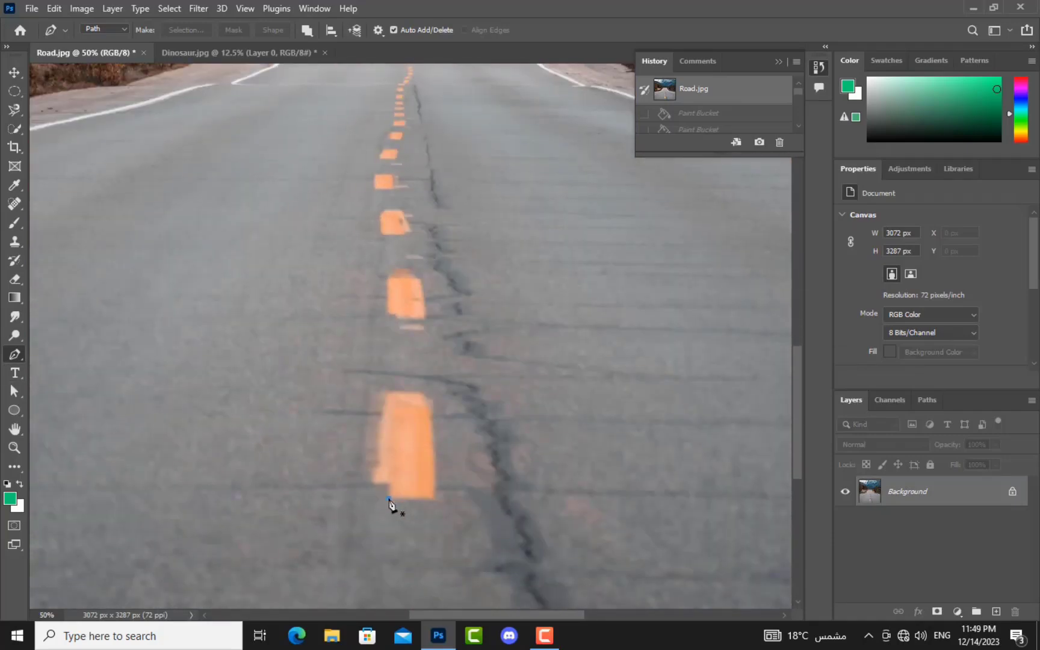
left_click(388, 498)
left_click(434, 501)
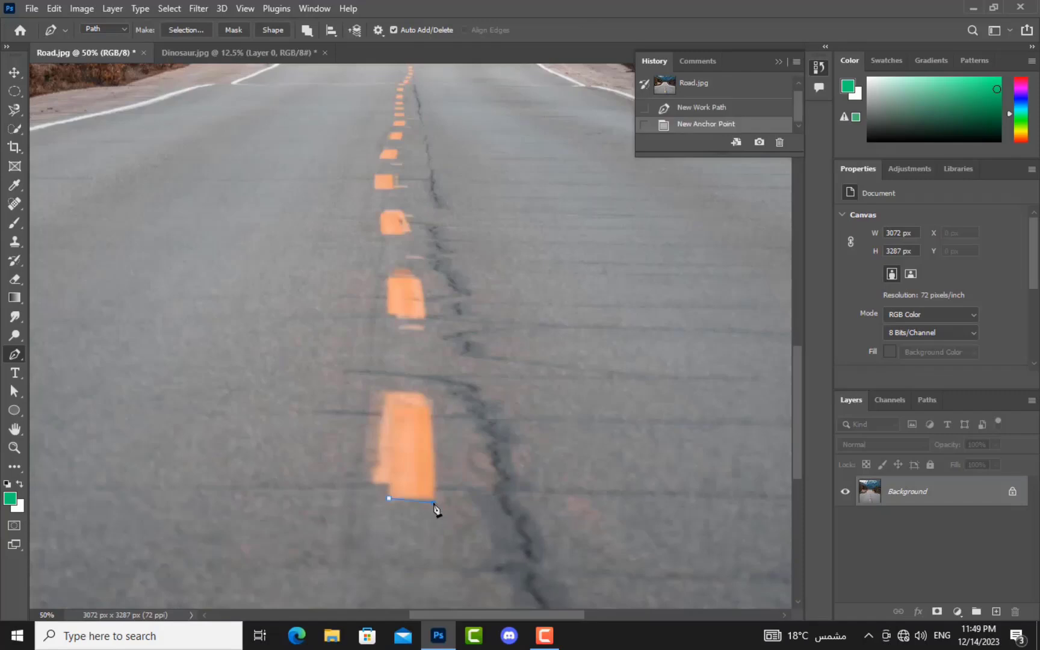
left_click(439, 470)
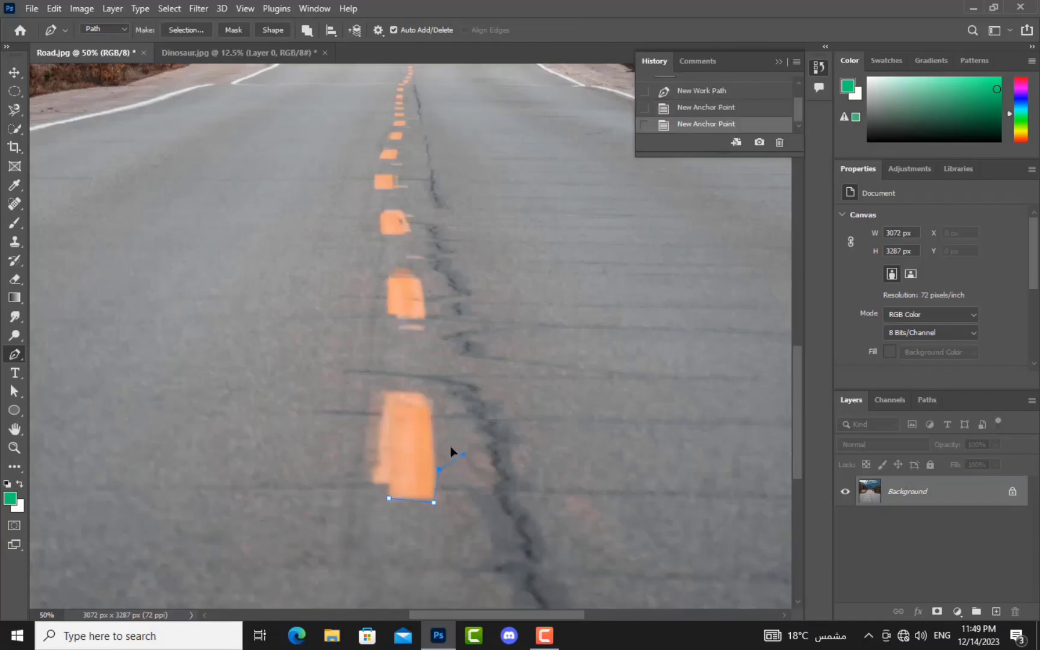
left_click_drag(433, 432, 573, 394)
left_click(431, 423)
left_click_drag(290, 478, 442, 364)
key("ctrl+z")
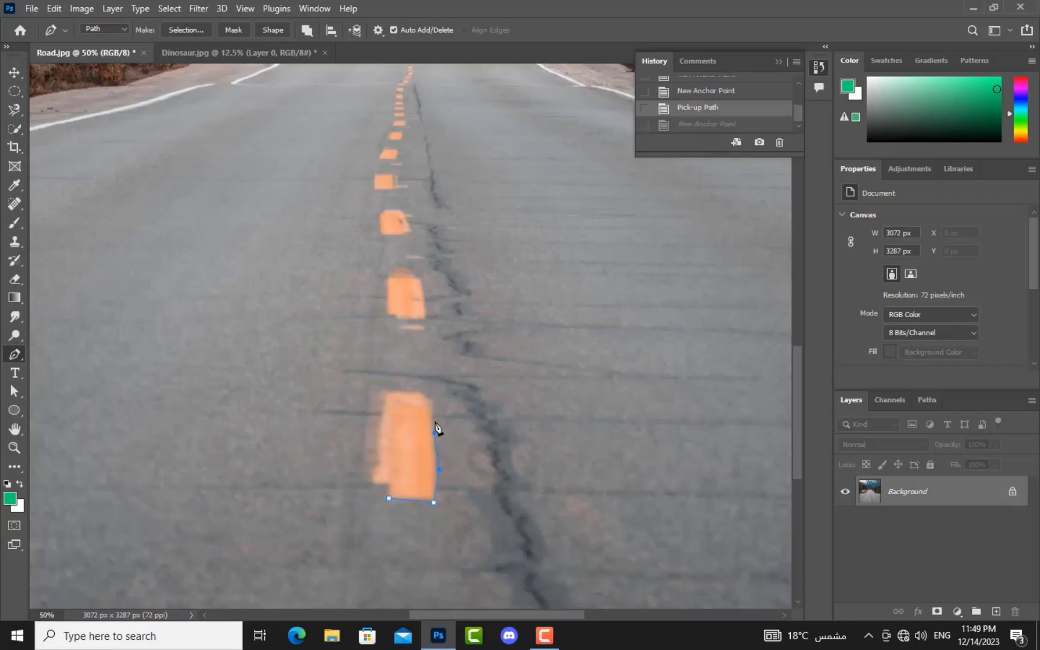
left_click(427, 405)
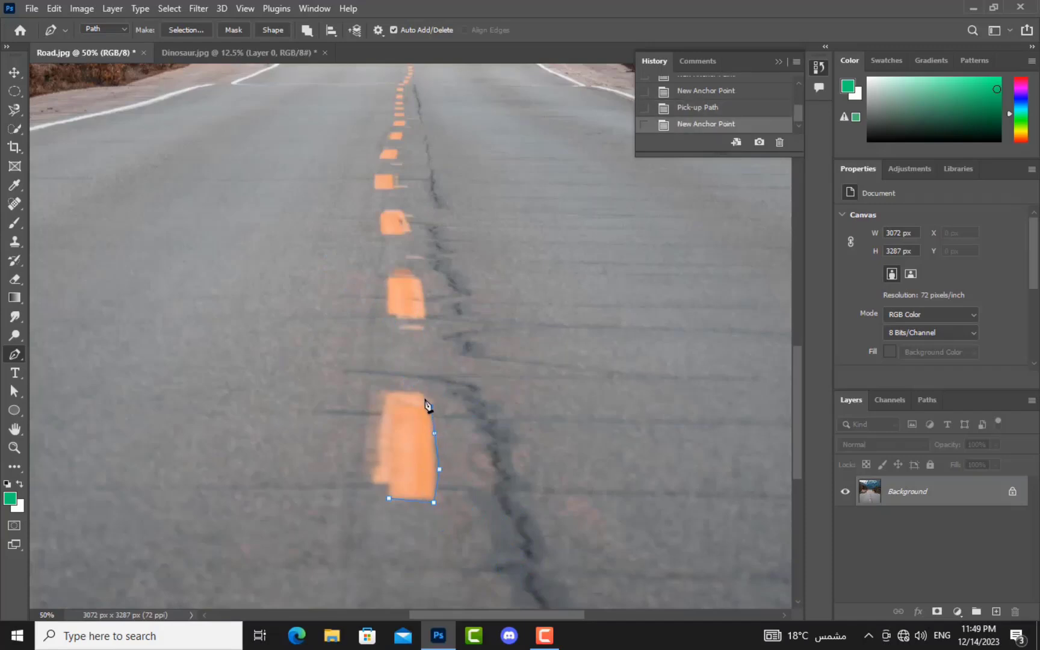
mouse_move(423, 395)
left_mouse_down()
mouse_move(399, 407)
mouse_move(383, 399)
mouse_move(394, 390)
mouse_move(413, 400)
left_mouse_up()
Step: Continue the path along the stripe's top, down its left edge and around the bottom
left_click(403, 394)
key("ctrl+z")
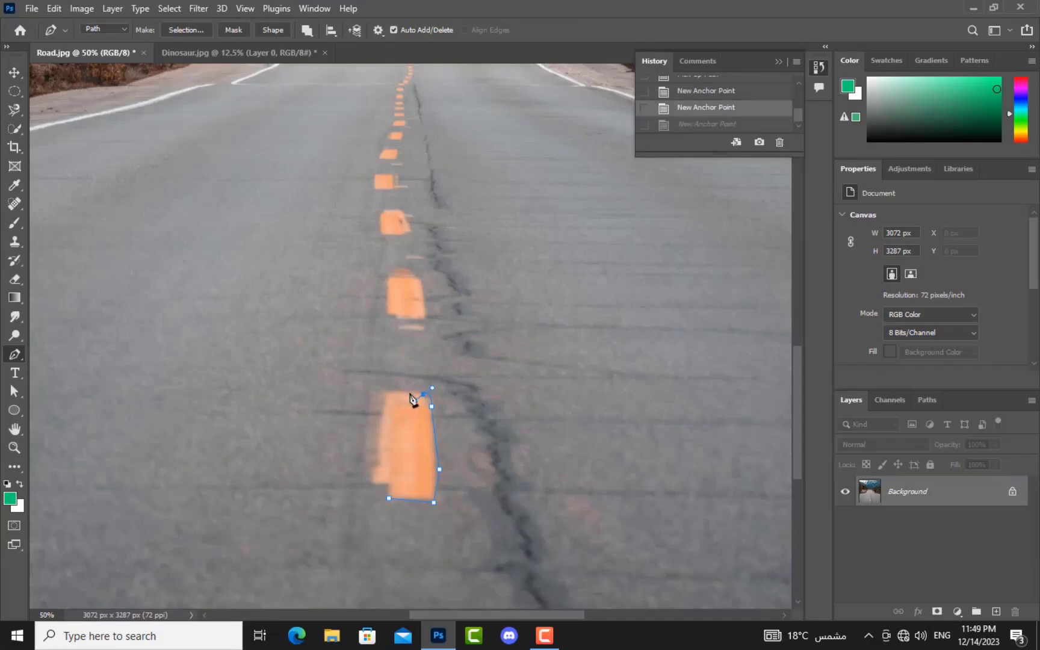
left_click(410, 393)
left_click(402, 393)
left_click_drag(393, 396, 383, 420)
left_click(381, 435)
left_click(381, 456)
left_click_drag(384, 463, 426, 422)
left_click_drag(417, 468, 273, 451)
left_click_drag(261, 455, 382, 481)
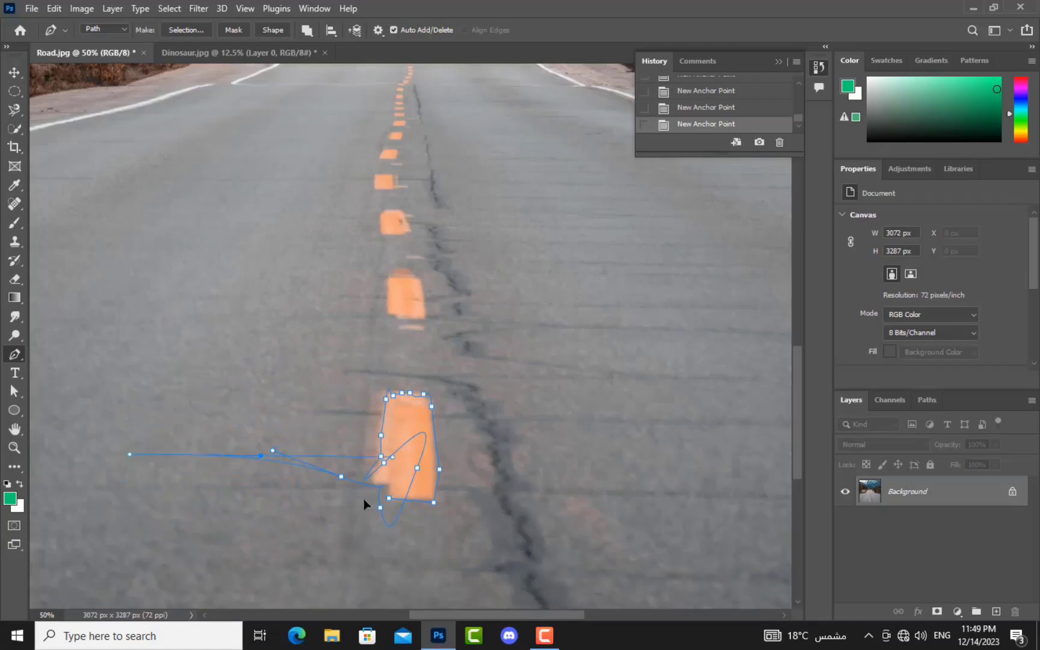
left_click_drag(240, 311, 263, 367)
left_click_drag(344, 388, 256, 423)
Step: Discard the work path, fit the image to the window and collapse History
key("Escape")
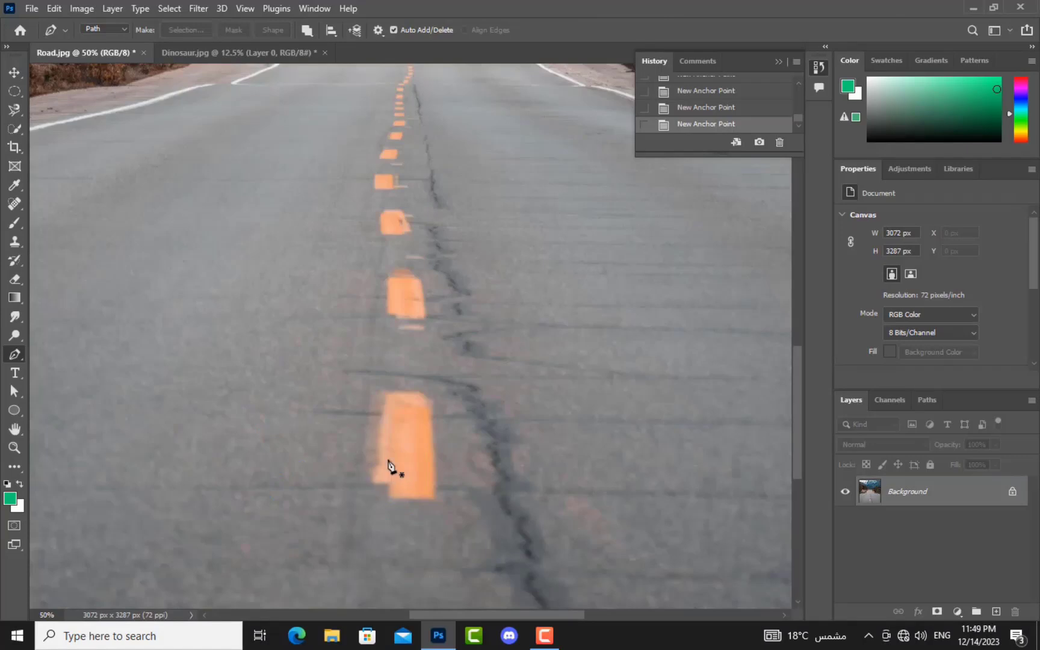
key("ctrl+0")
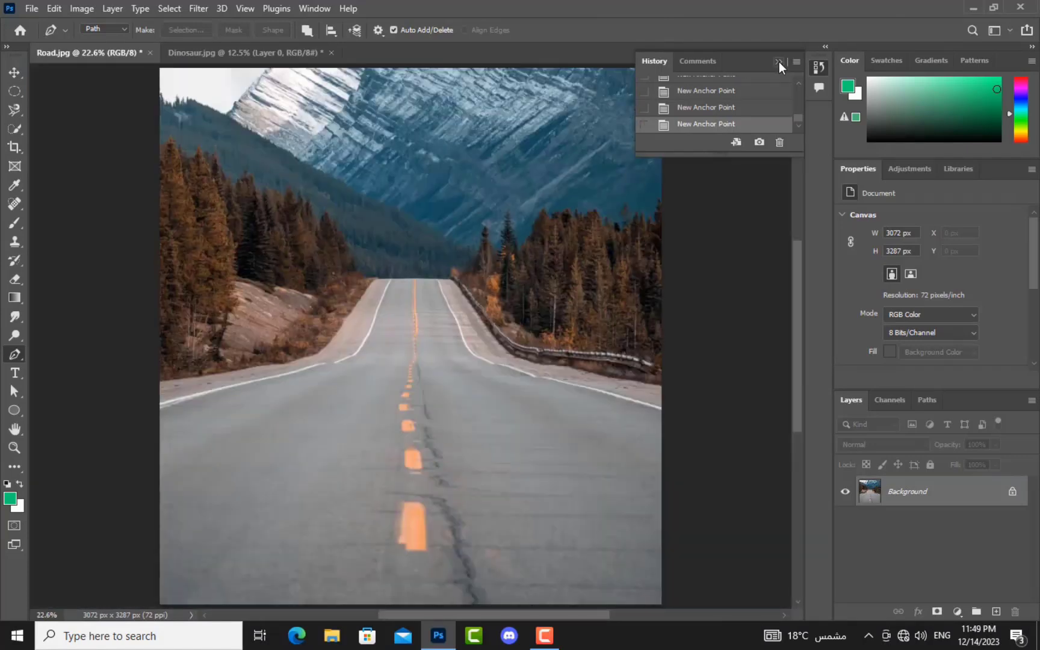
left_click(779, 62)
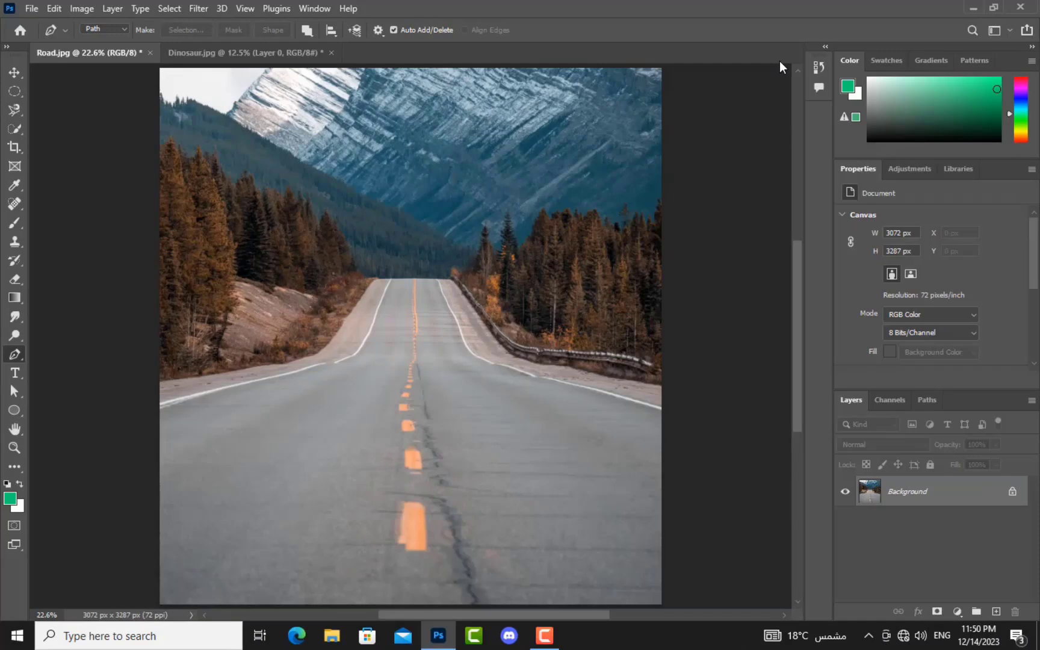
Step: Start a horizontal type layer on the road
left_click(18, 374)
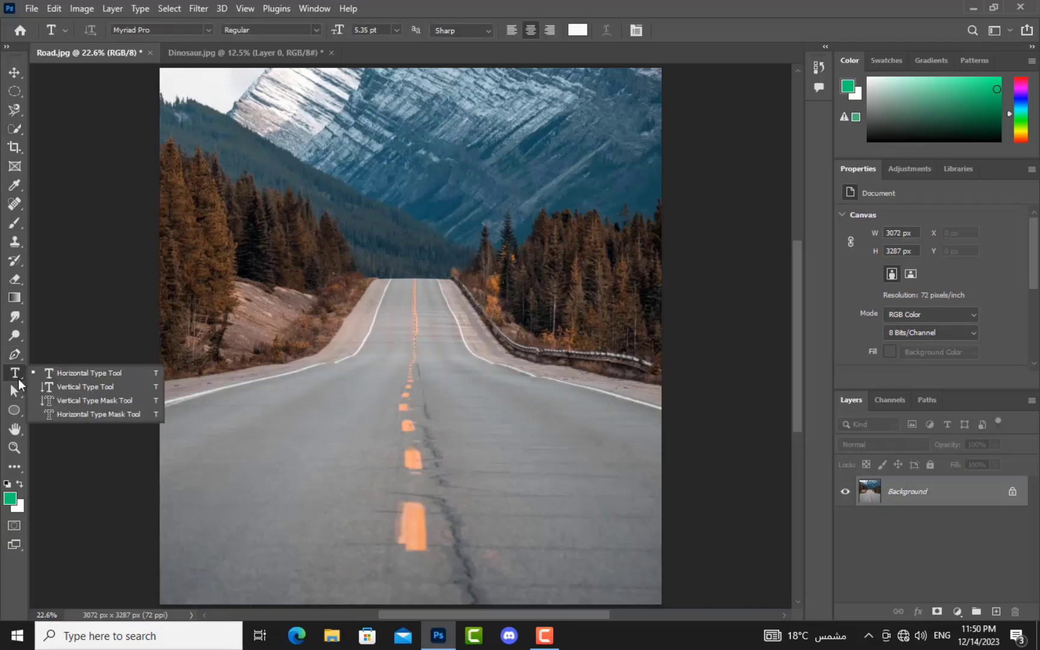
left_click(89, 372)
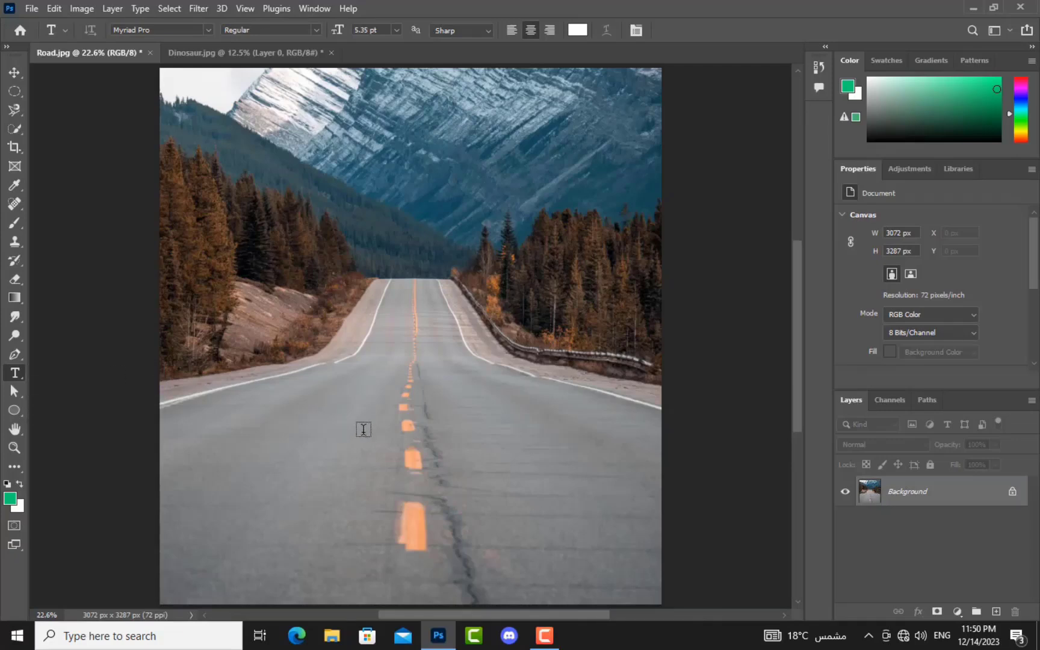
left_click(502, 422)
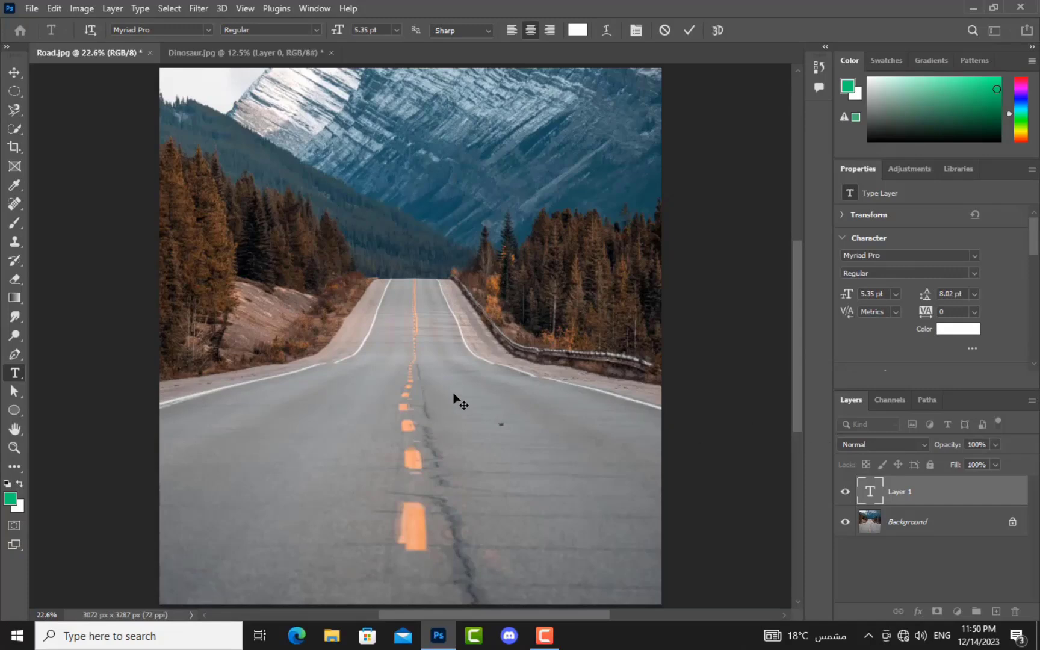
scroll(454, 397, "up", 1)
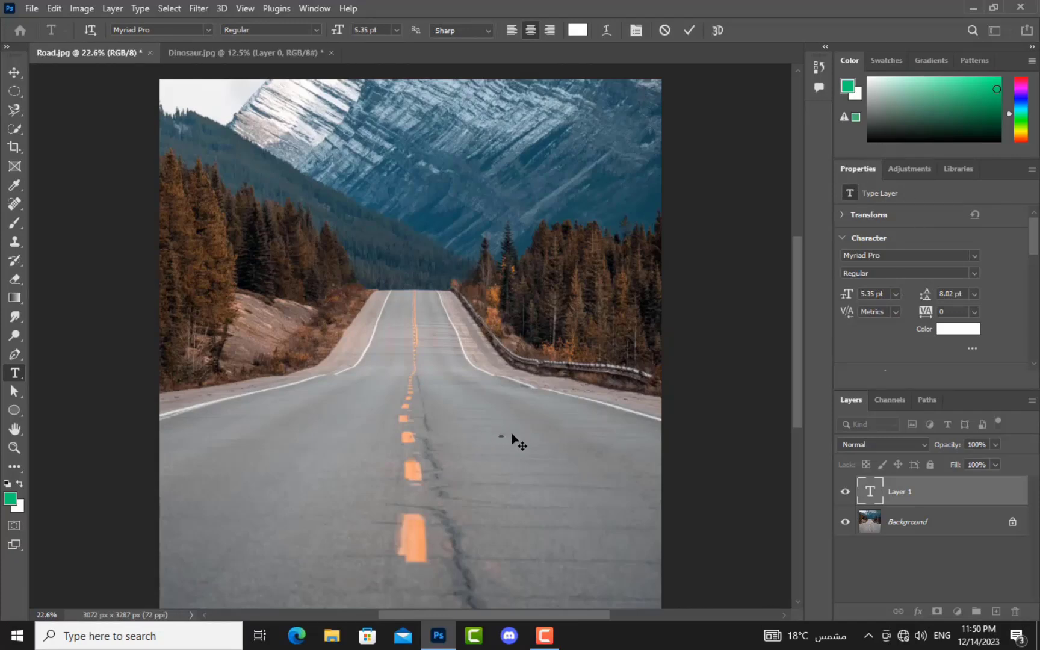
Step: Set the text to 180 pt Myriad Pro with 340 tracking, shift it left and commit it
double_click(872, 495)
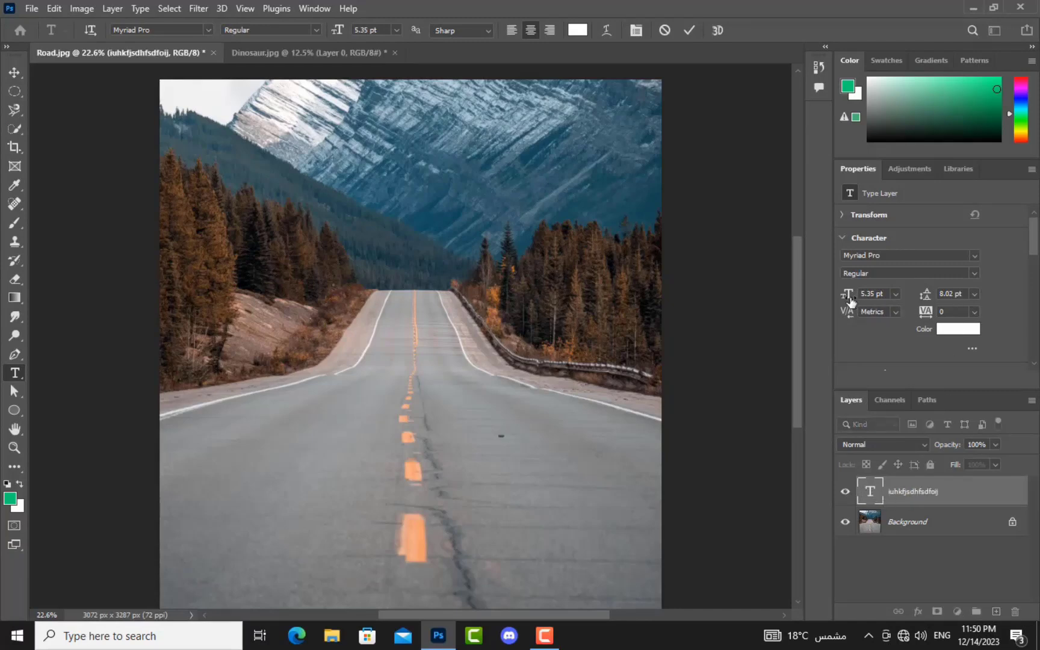
left_click_drag(848, 299, 910, 317)
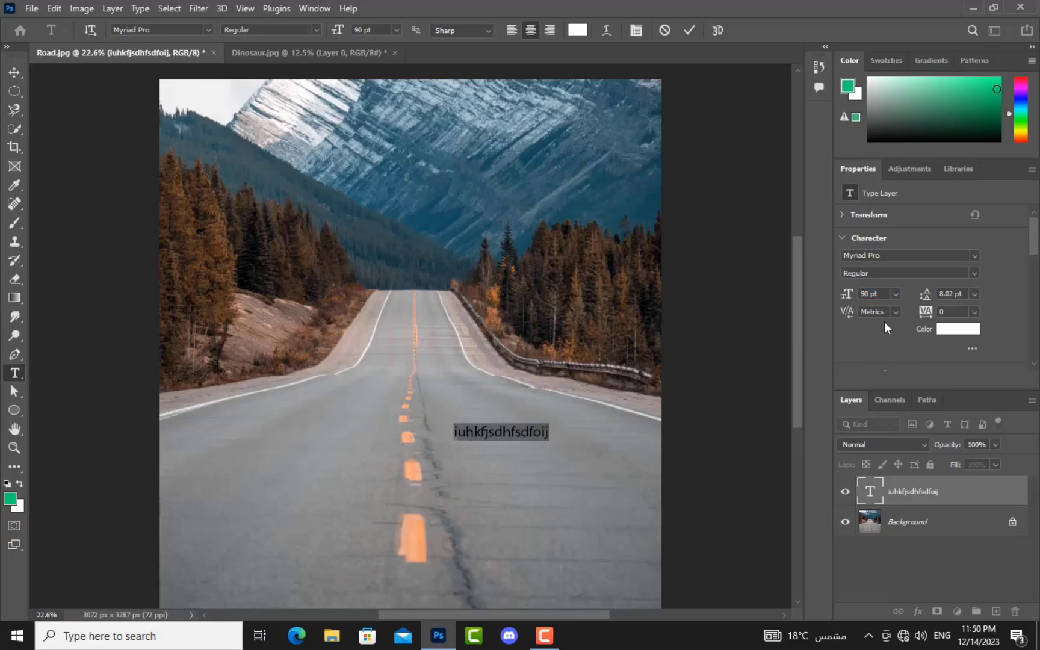
left_click_drag(849, 295, 928, 332)
left_click_drag(849, 313, 865, 314)
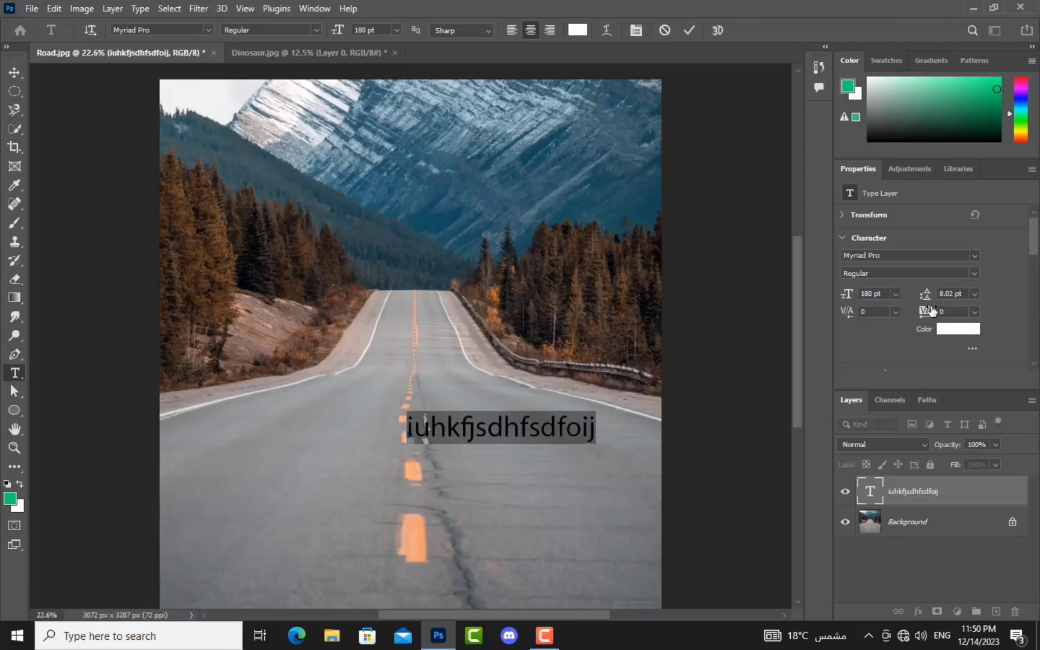
left_click_drag(930, 300, 910, 312)
left_click(621, 424)
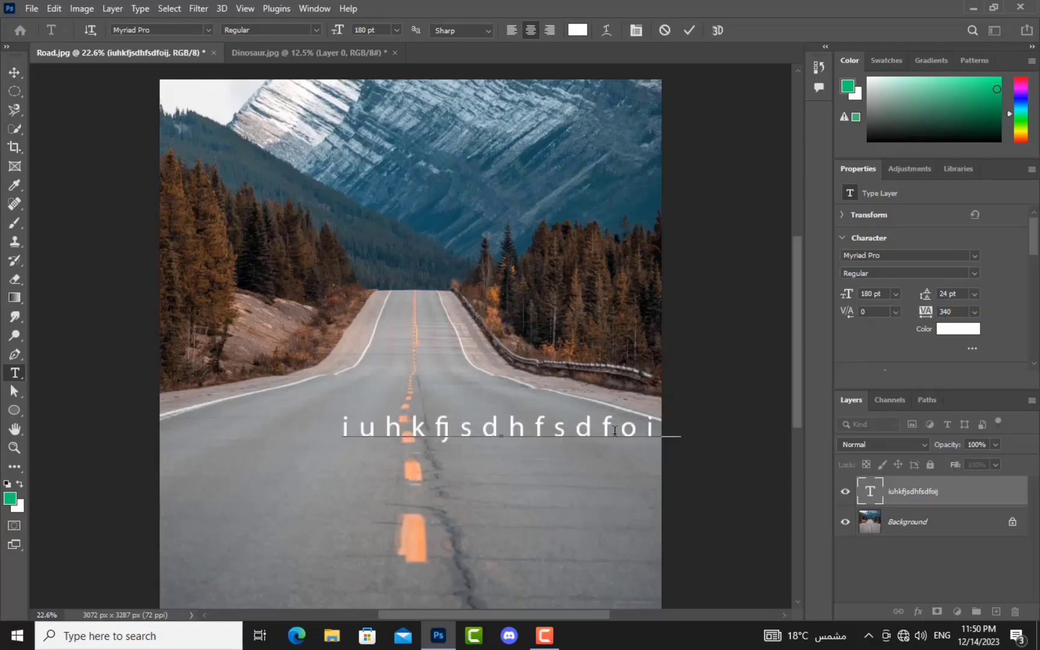
left_click_drag(414, 451, 325, 440)
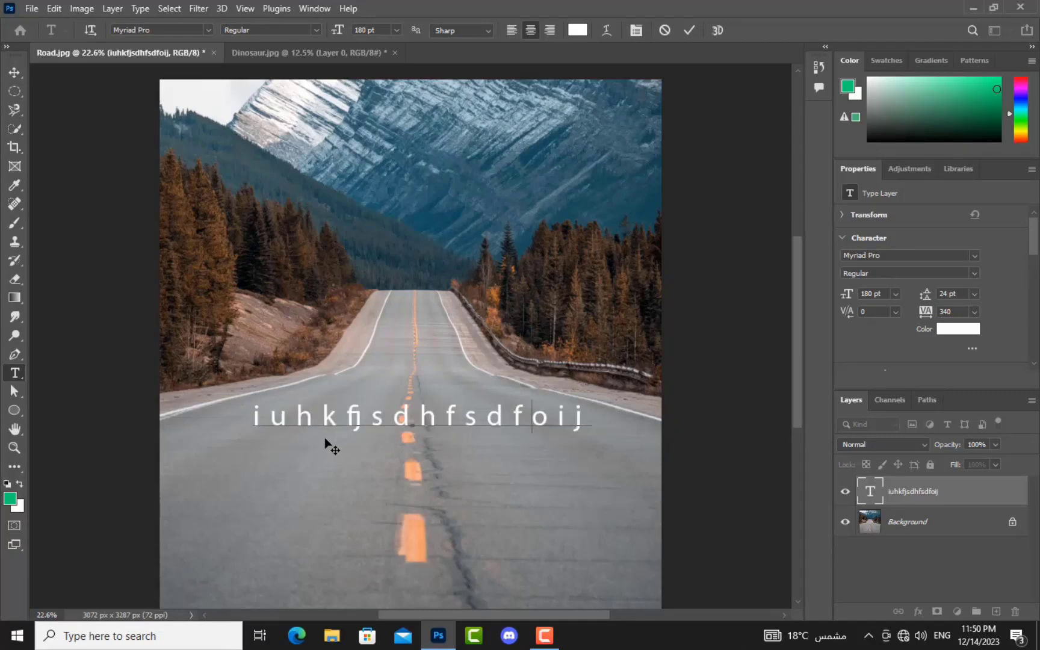
key("ctrl+Return")
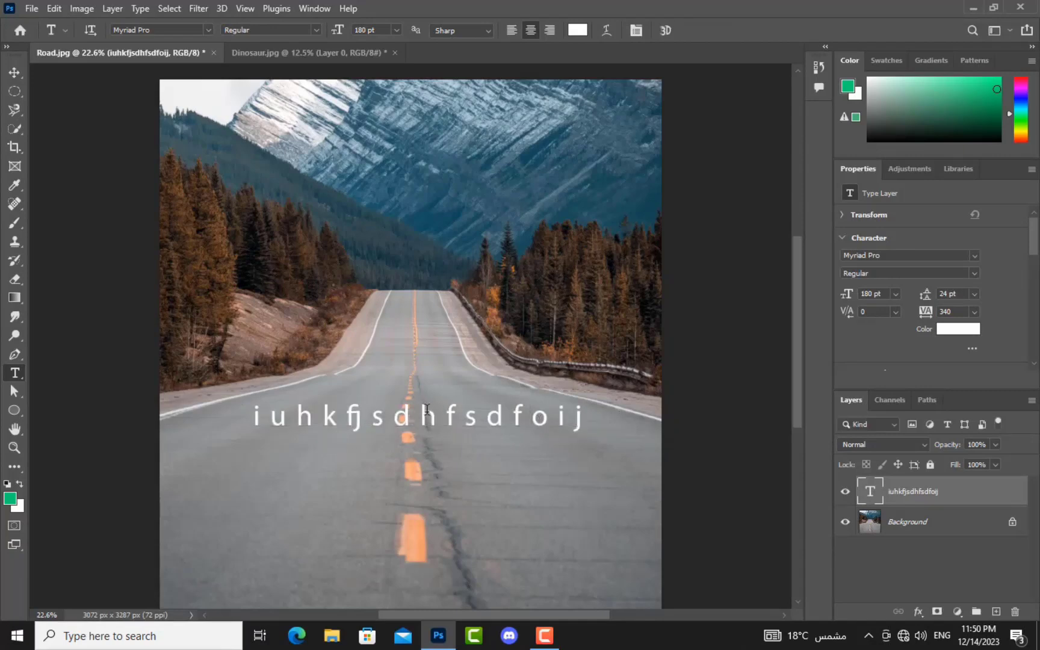
key("d")
left_click(531, 416)
Step: Break the text after 'f', add the line 'asduiasdhjnasdi', and set leading to 143 pt
key("Return")
type("asduiasdhjnasd")
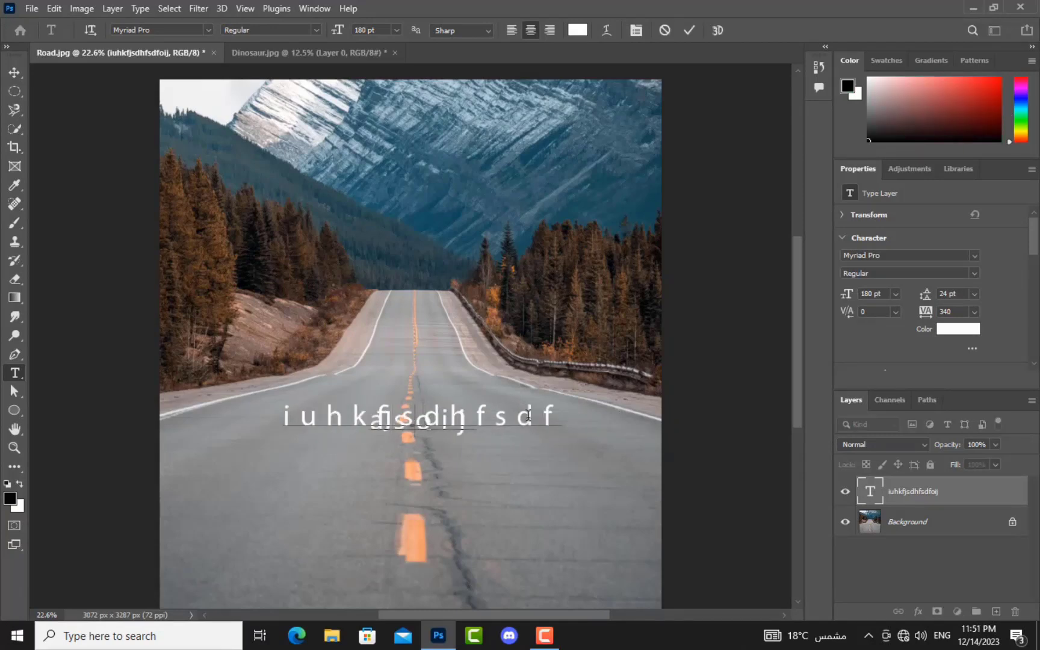
type("i")
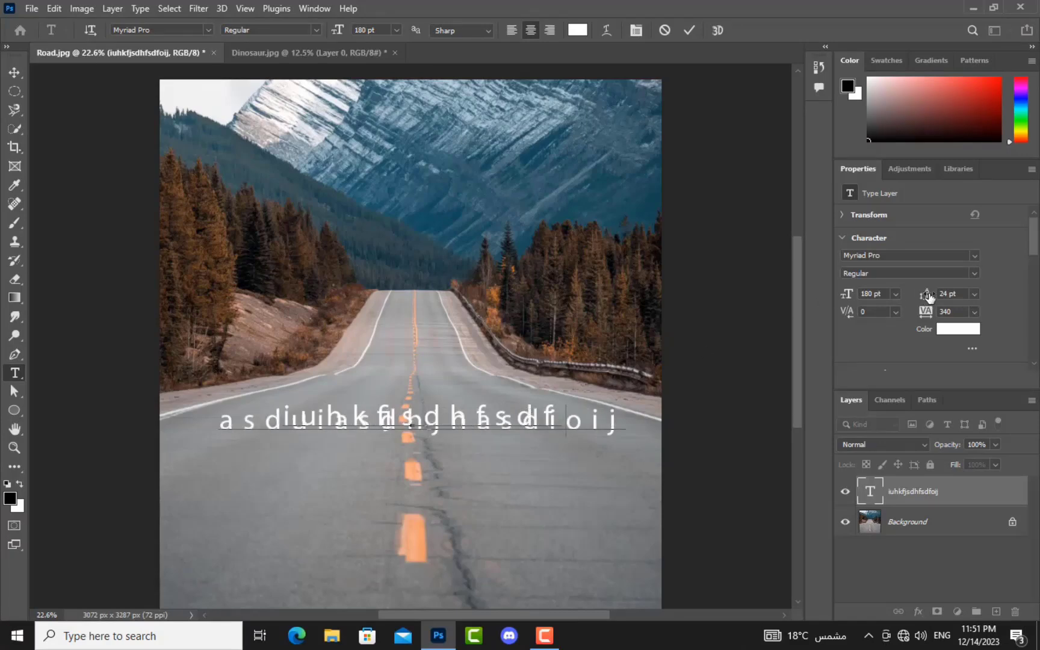
left_click_drag(927, 296, 953, 297)
double_click(497, 426)
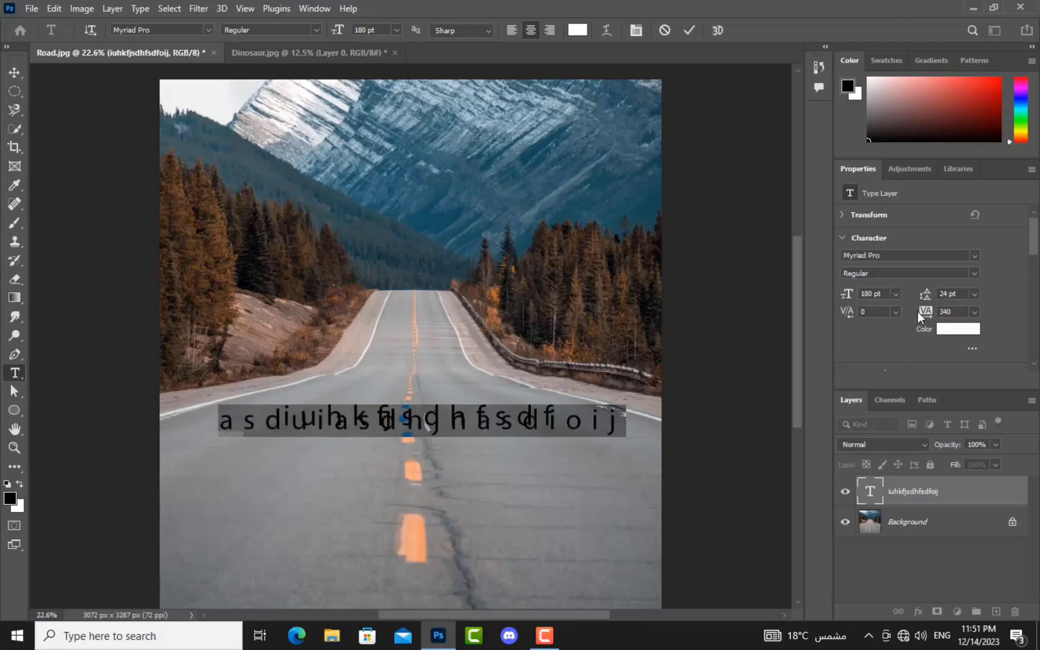
left_click_drag(926, 296, 993, 307)
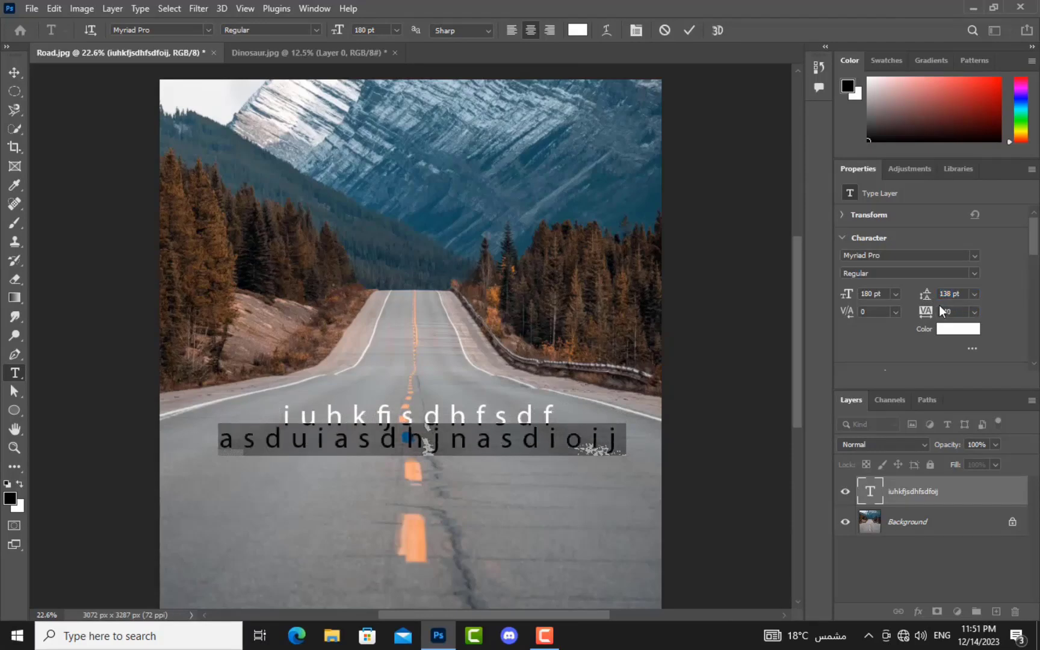
left_click_drag(929, 295, 934, 295)
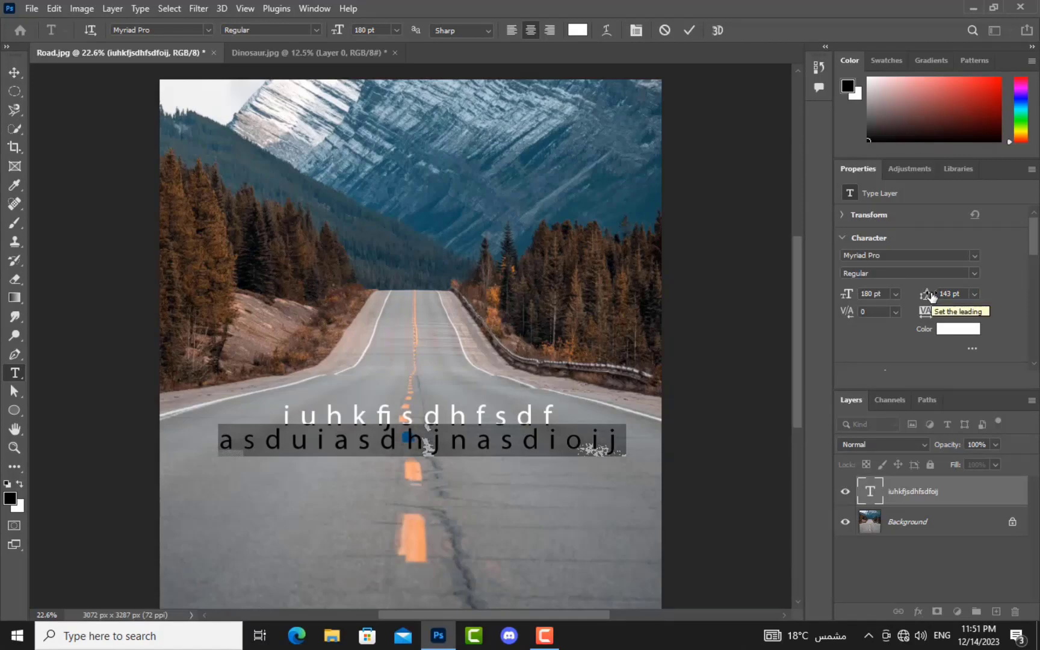
Step: Colour the second text line bright yellow in the Color Picker, then select both lines
left_click(952, 333)
left_click(207, 391)
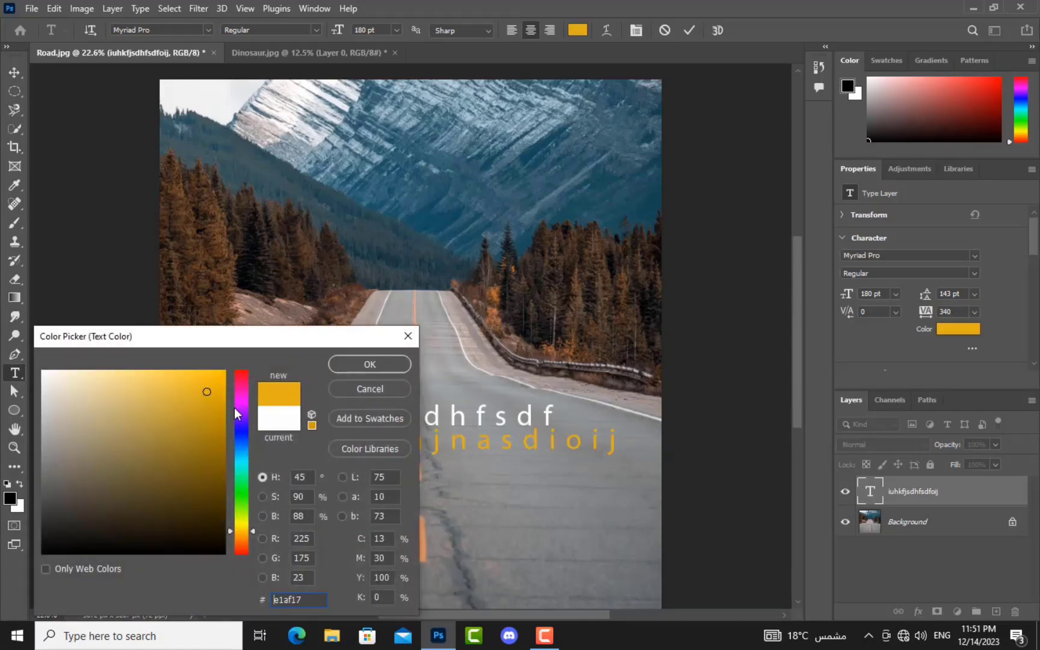
left_click(175, 497)
left_click(202, 446)
left_click(207, 378)
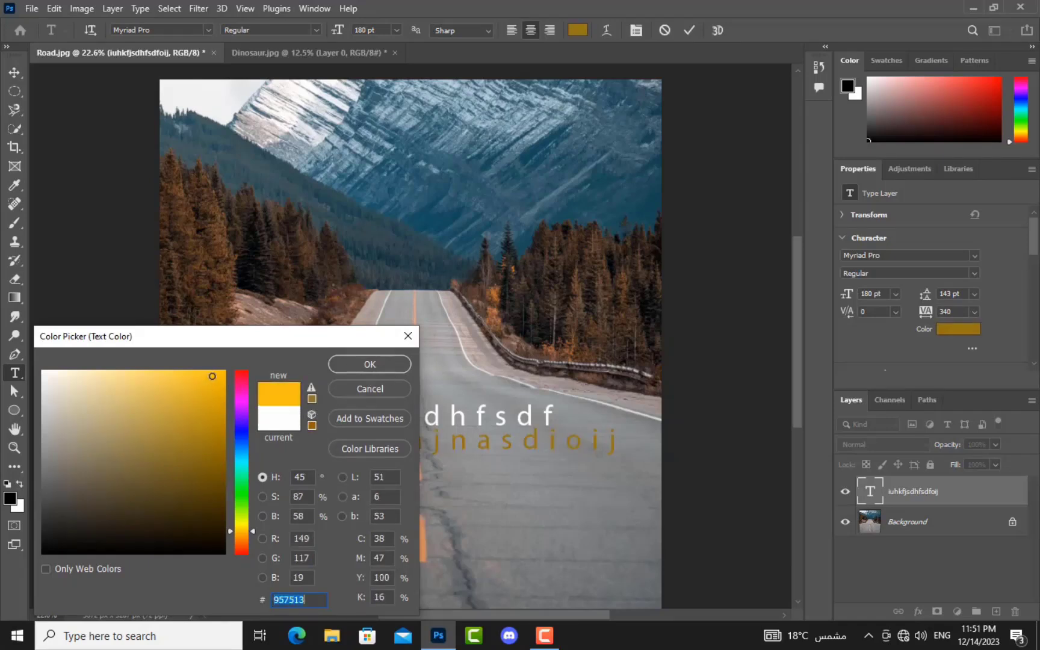
left_click(370, 364)
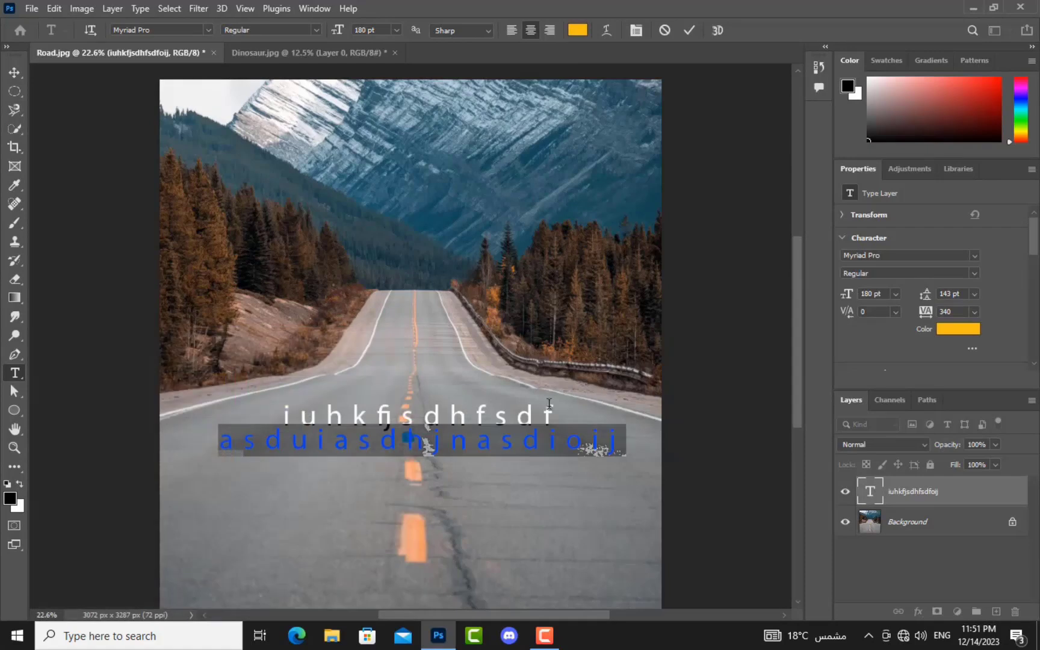
left_click_drag(561, 412, 341, 449)
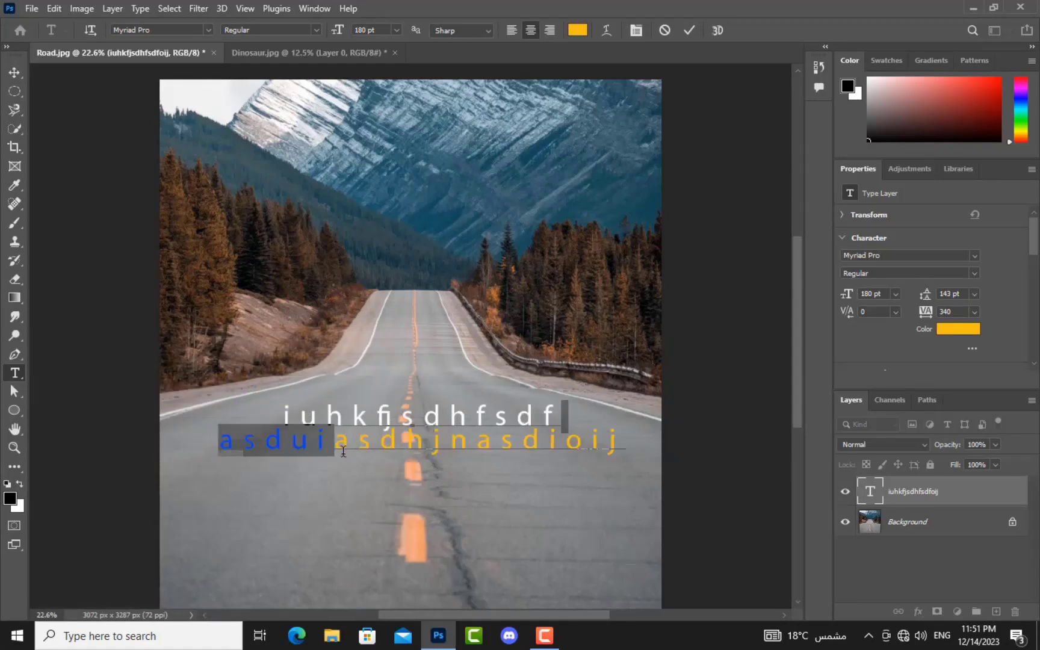
left_click(268, 408)
left_click_drag(273, 408, 594, 440)
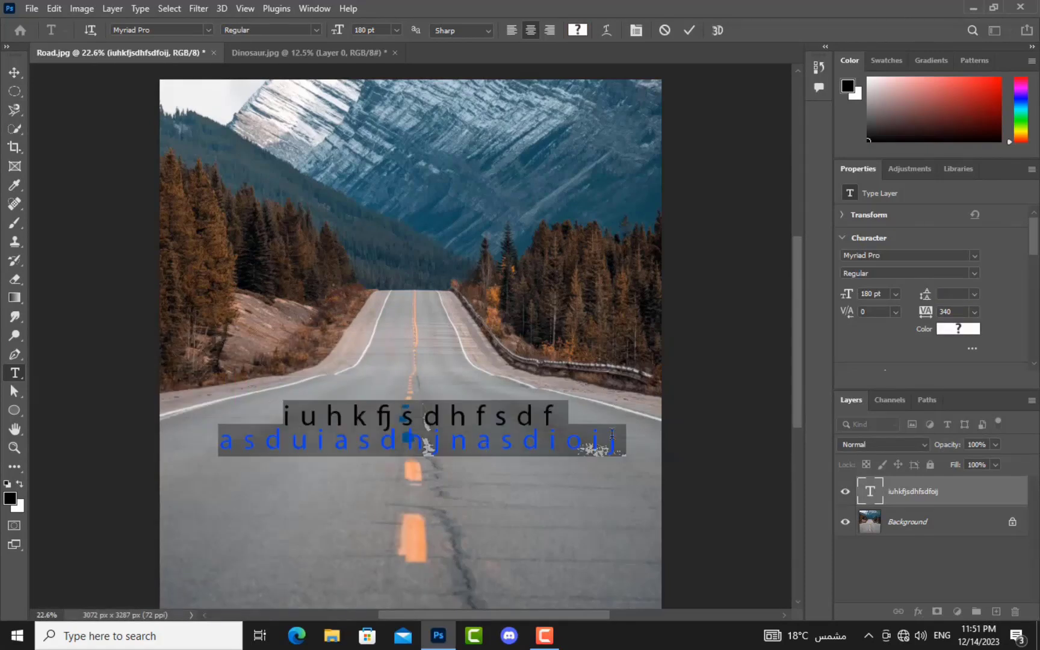
Step: Change both lines of text to the Rage Italic font and commit the edit
left_click(976, 257)
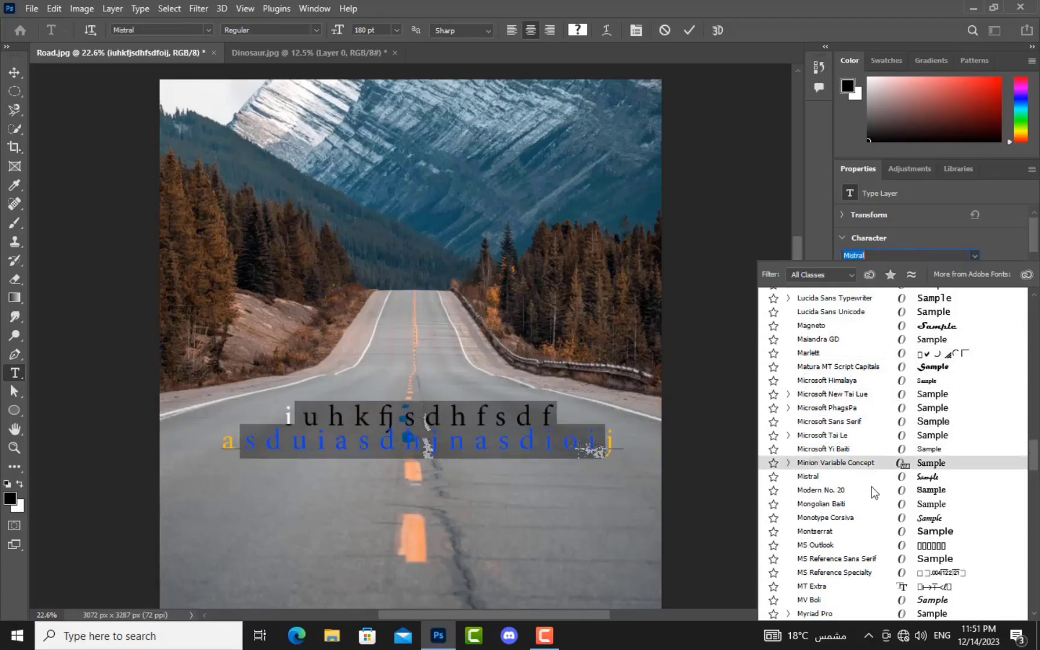
scroll(874, 490, "down", 2)
scroll(874, 491, "down", 6)
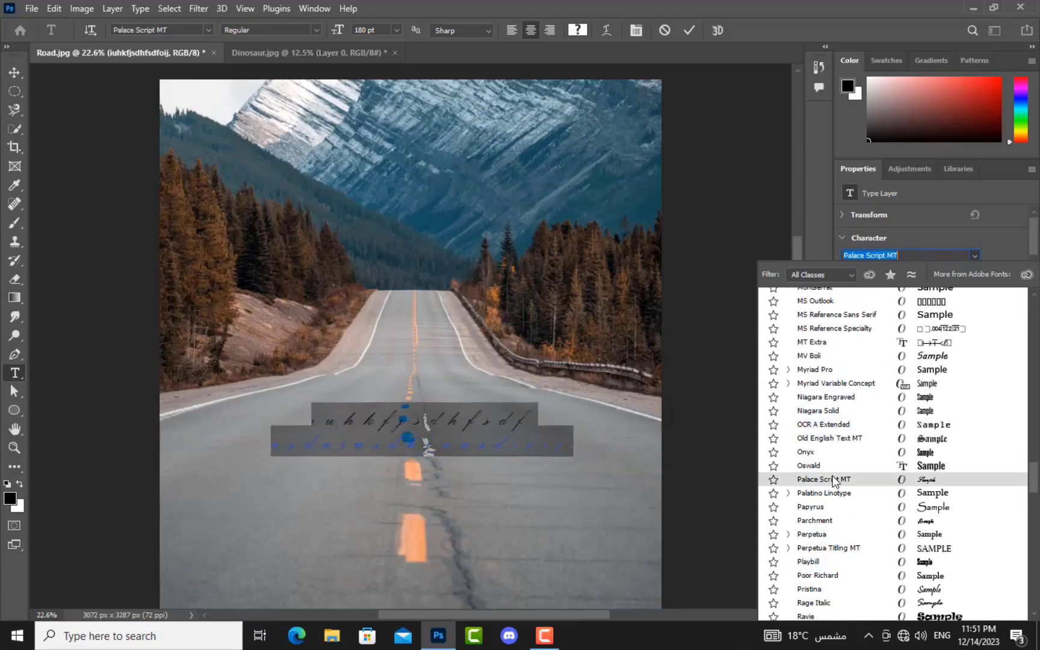
scroll(832, 477, "down", 3)
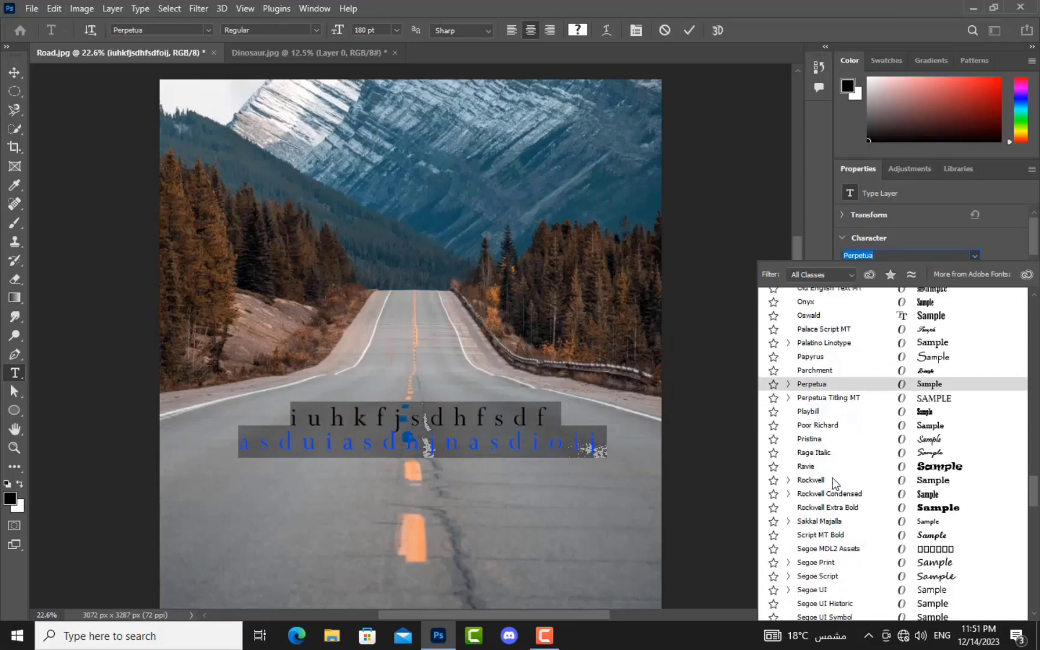
left_click(897, 458)
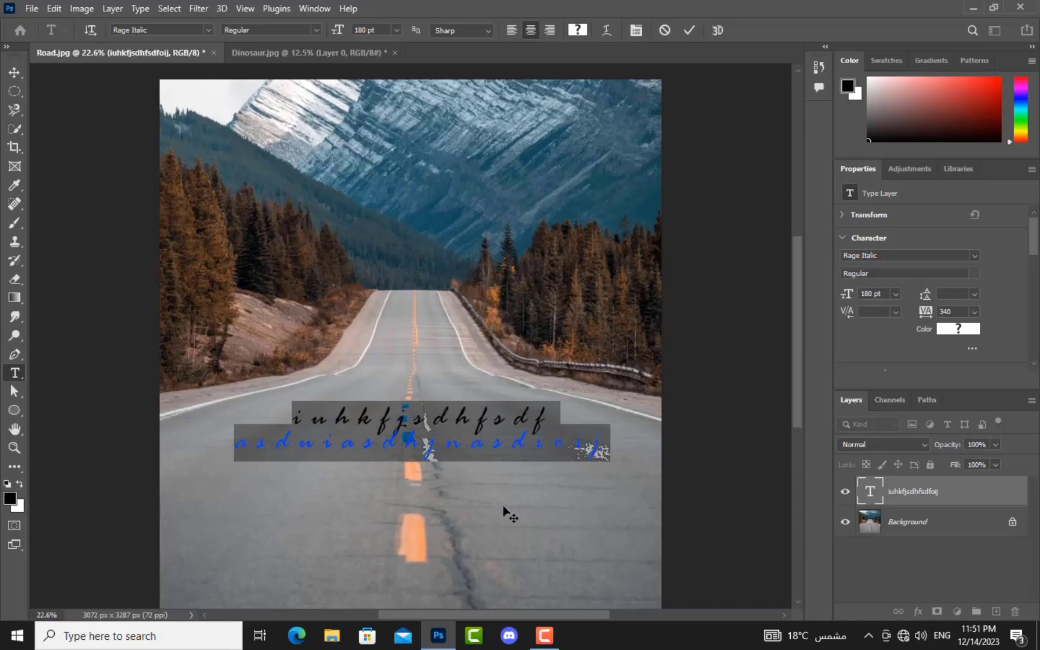
left_click(974, 498)
Step: Discard the text, then draw a black rectangle over the road and an ellipse below it
key("Escape")
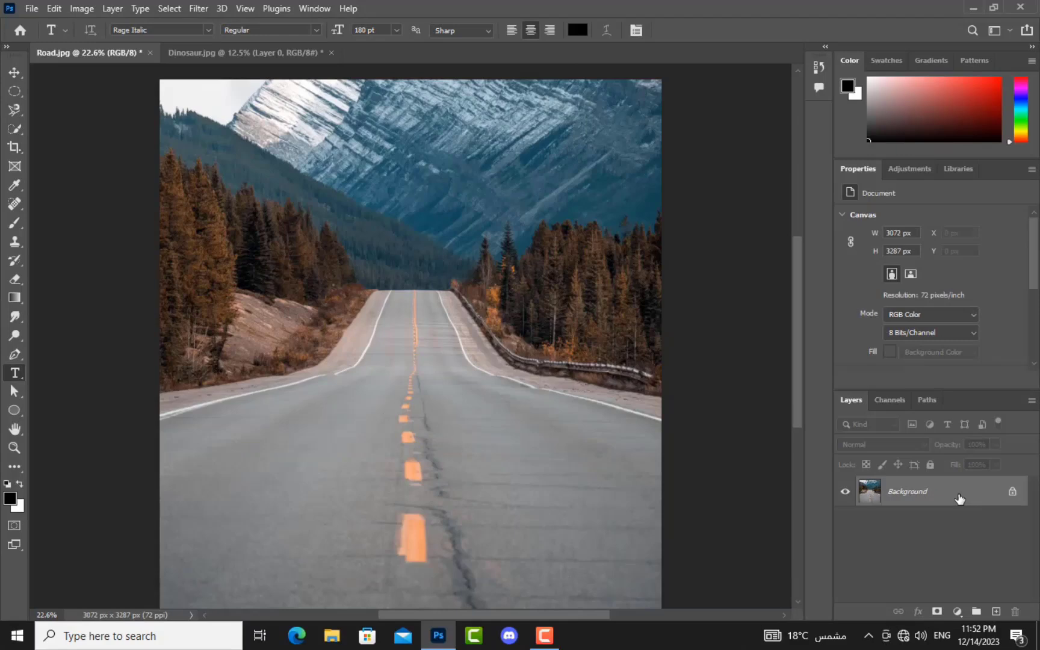
key("u")
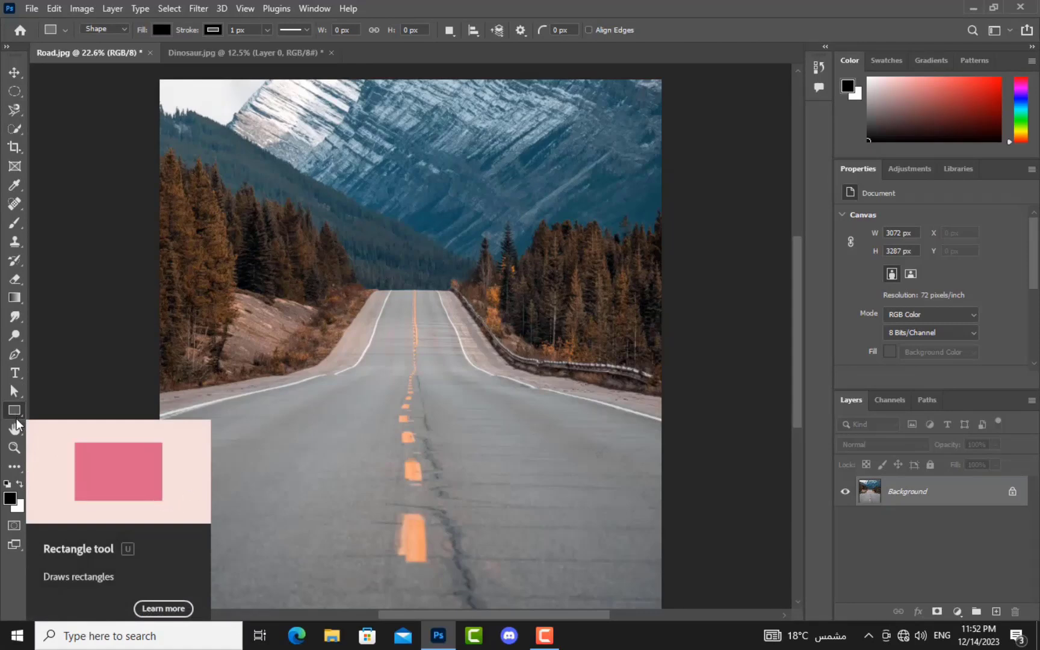
left_click_drag(251, 273, 429, 440)
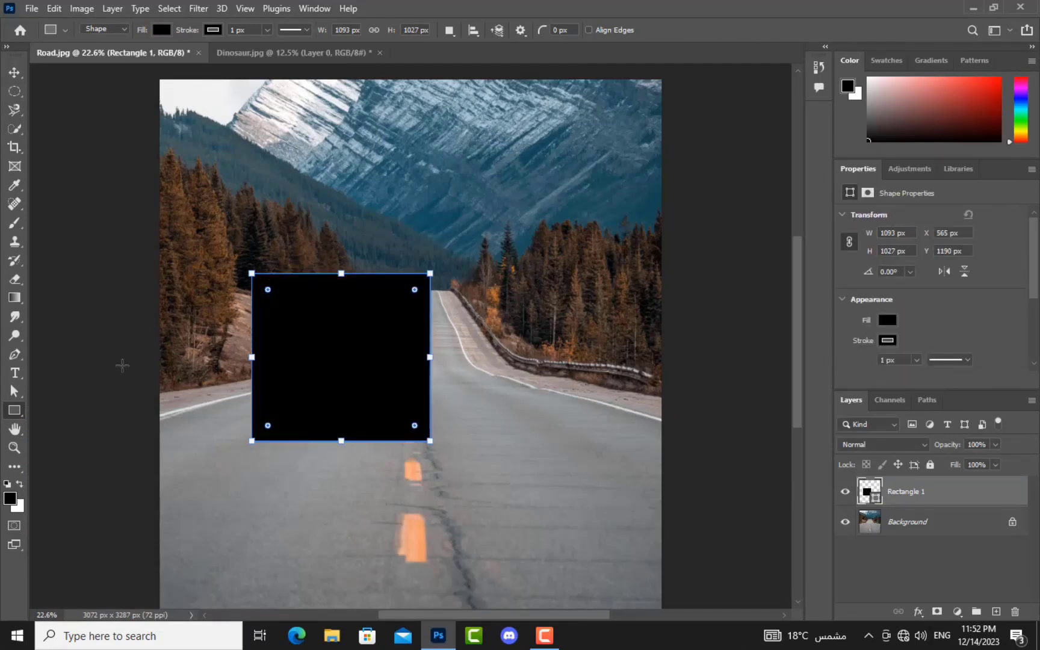
right_click(22, 415)
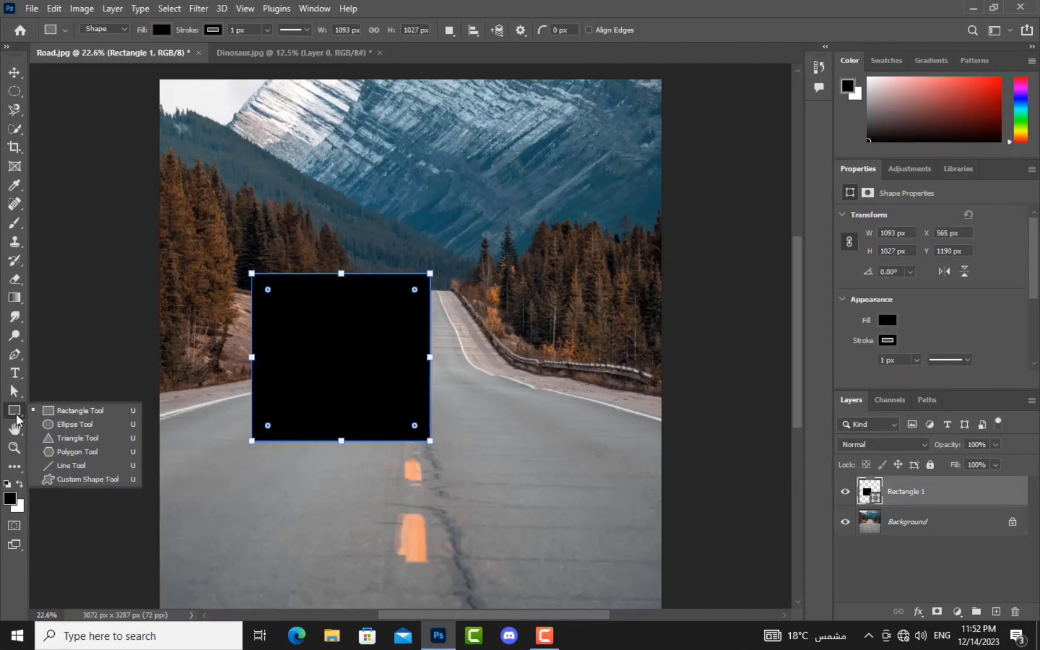
left_click(67, 424)
mouse_move(310, 498)
left_mouse_down()
mouse_move(235, 529)
mouse_move(203, 555)
mouse_move(198, 576)
left_mouse_up()
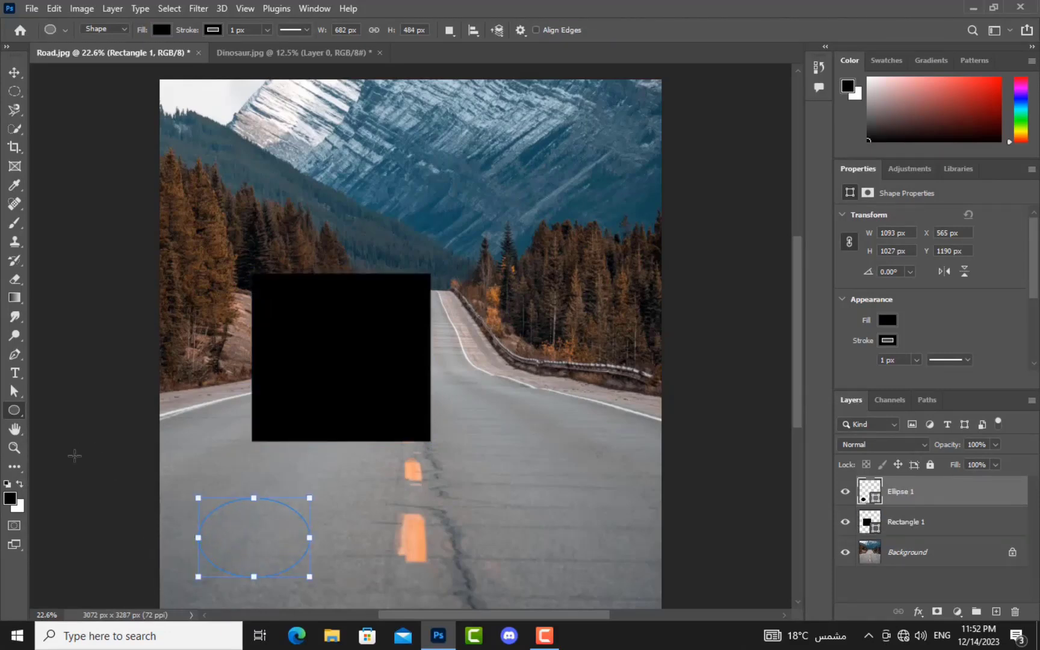
Step: Draw a tall black triangle on the right and a black pentagon near the top left
right_click(16, 413)
left_click(106, 439)
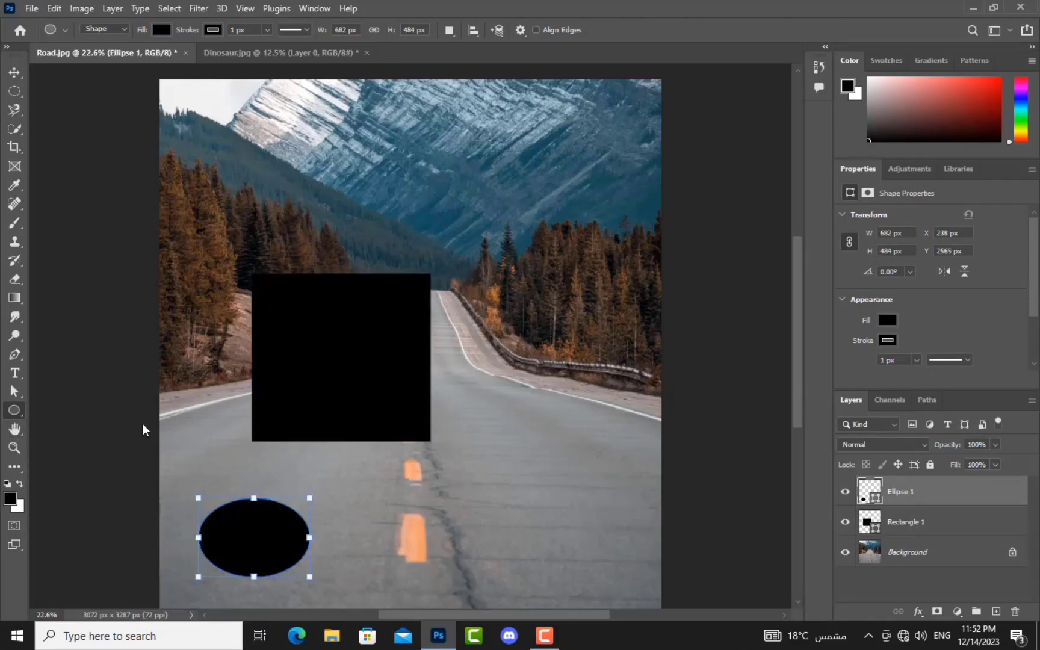
mouse_move(548, 203)
left_mouse_down()
mouse_move(575, 209)
mouse_move(653, 382)
mouse_move(648, 410)
left_mouse_up()
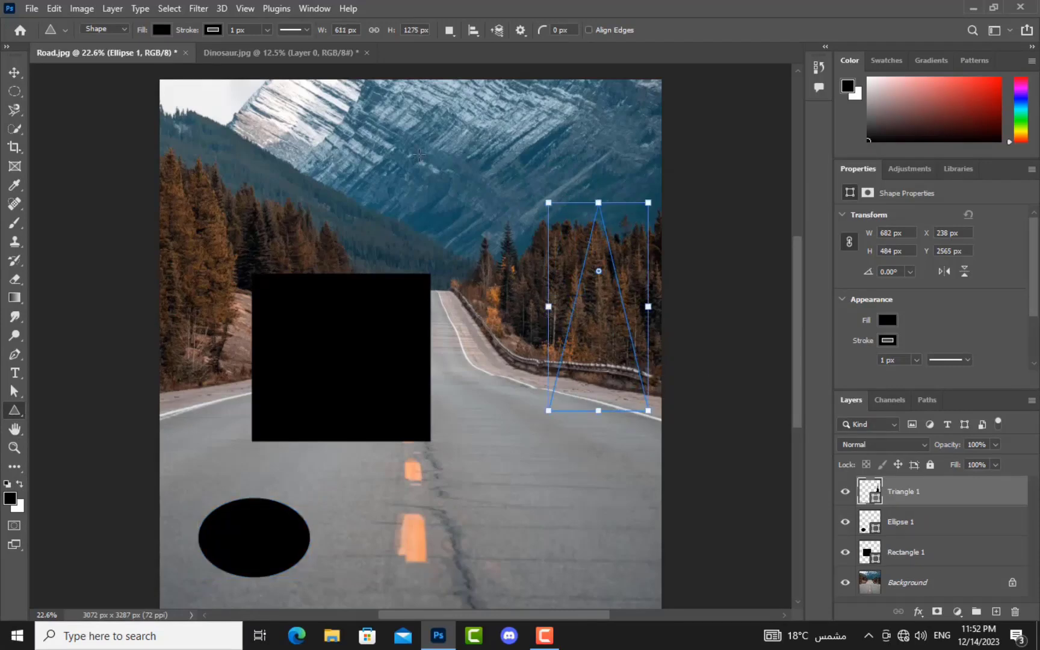
right_click(15, 412)
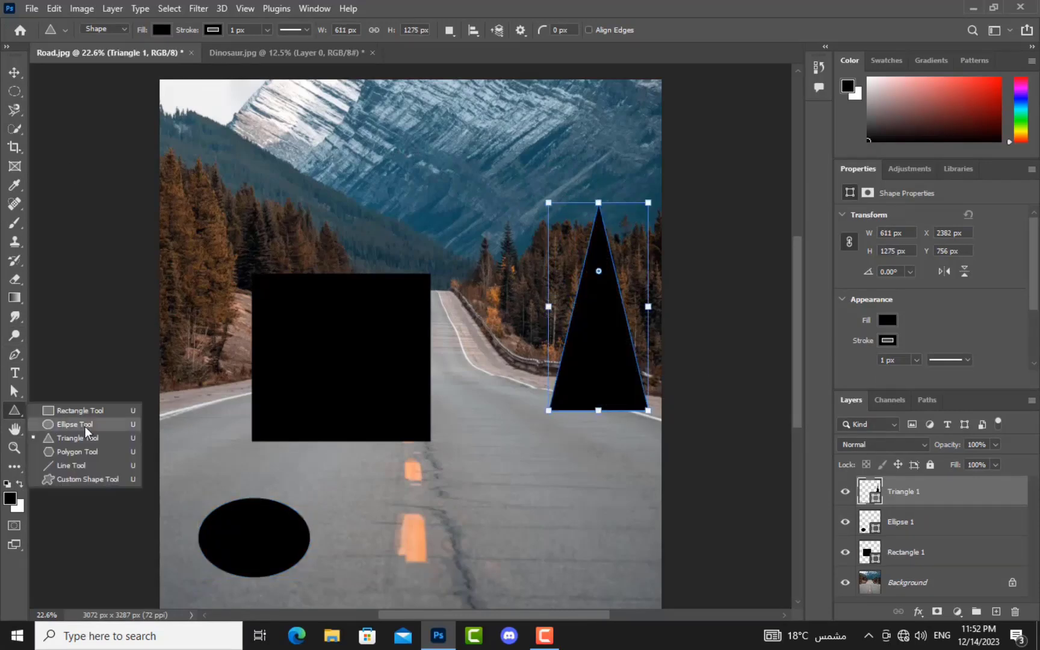
left_click(85, 451)
mouse_move(221, 134)
left_mouse_down()
mouse_move(337, 198)
mouse_move(347, 252)
left_mouse_up()
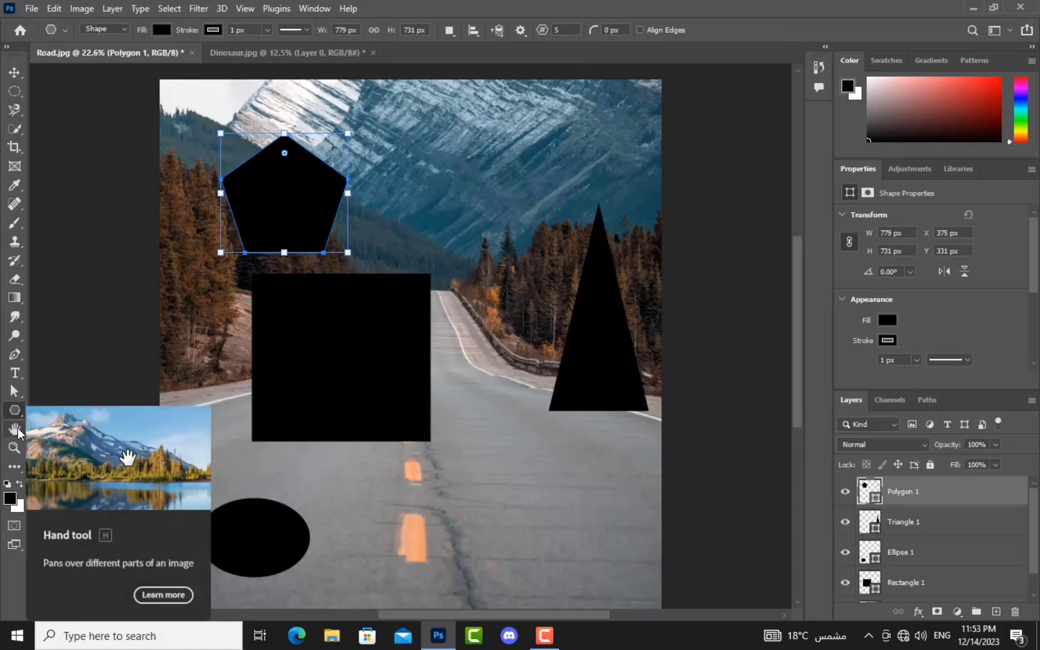
Step: Zoom the canvas to 50% and pan across the road and shapes with the Hand tool
left_click(14, 428)
left_click_drag(509, 388, 539, 355)
key("ctrl+plus")
key("ctrl+plus")
key("ctrl+plus")
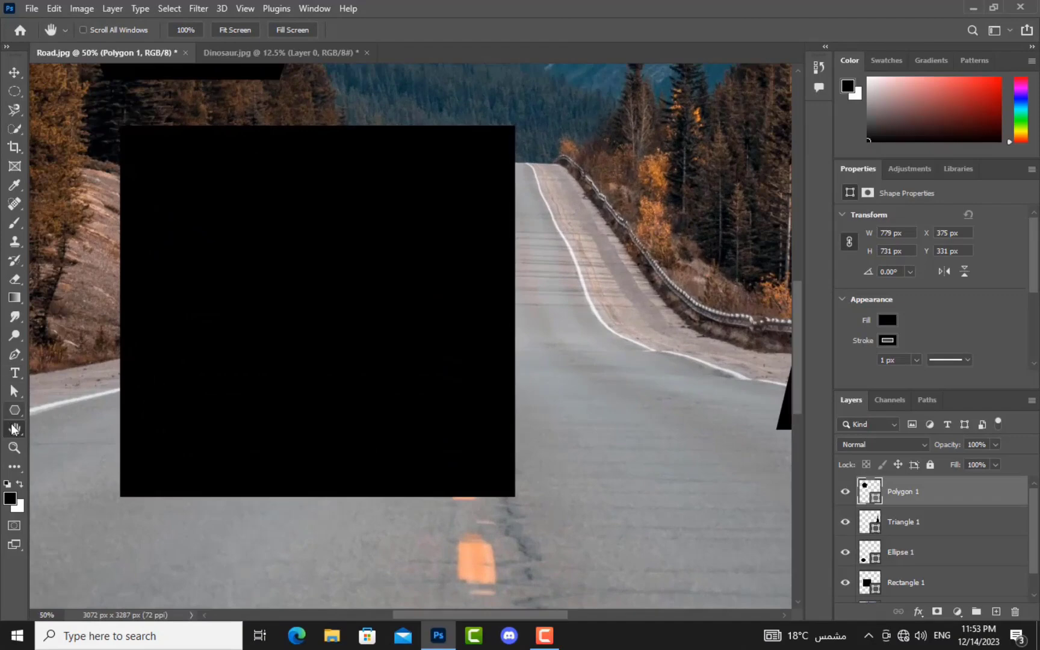
left_click_drag(609, 396, 233, 497)
left_click_drag(312, 256, 623, 315)
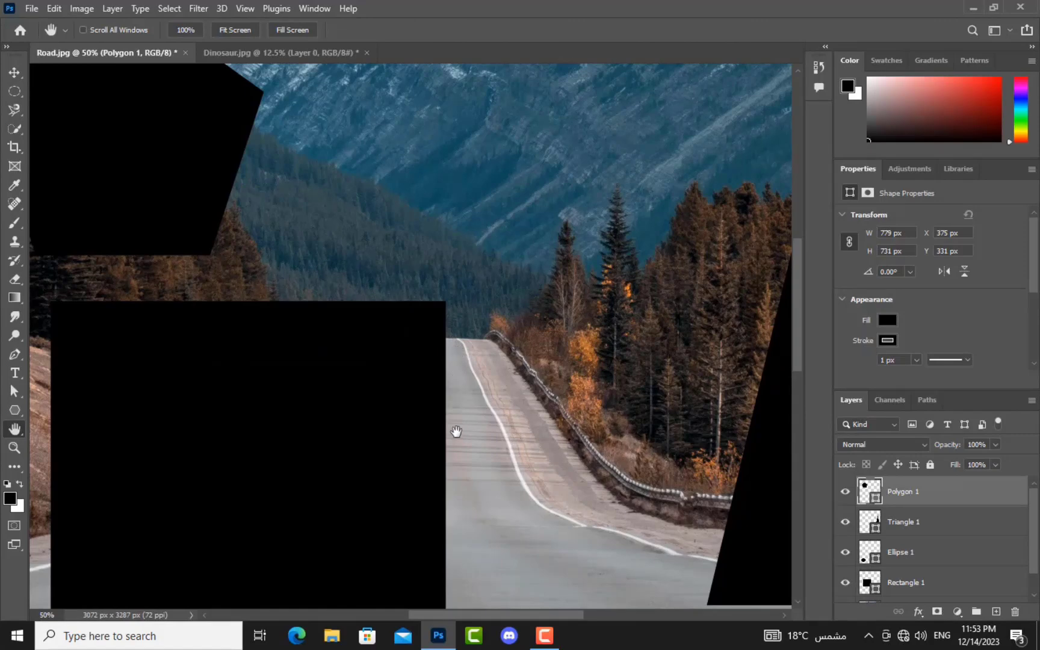
left_click_drag(448, 476, 569, 355)
left_click_drag(479, 540, 346, 355)
left_click_drag(594, 327, 525, 523)
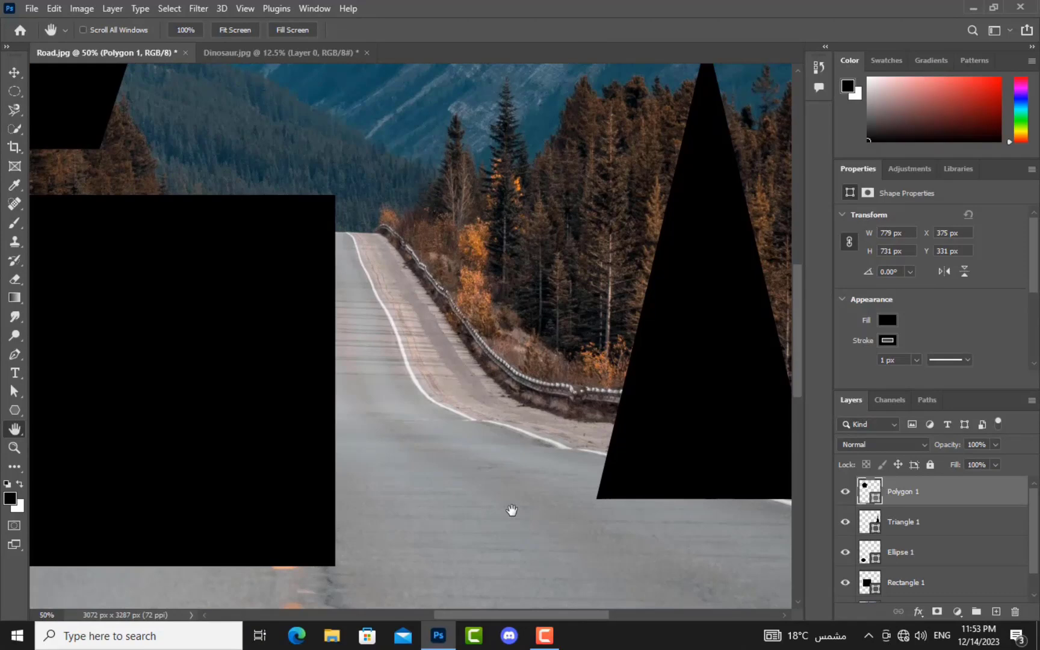
left_click(15, 447)
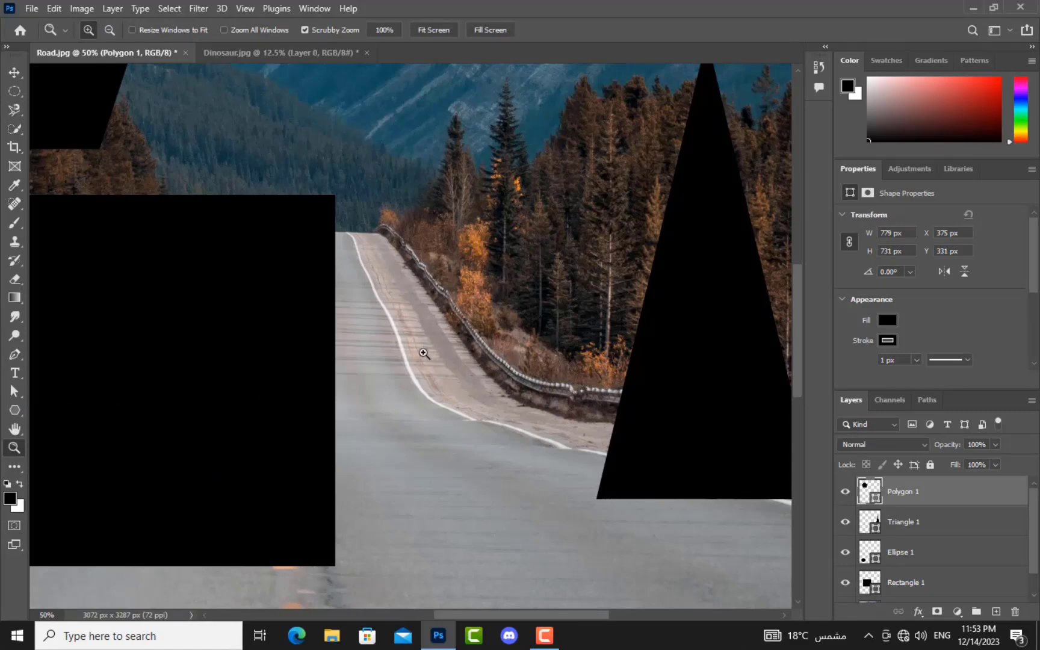
Step: Zoom to 300% on the road edge, then zoom out until the whole image fits at 25%
left_click_drag(422, 355, 423, 355)
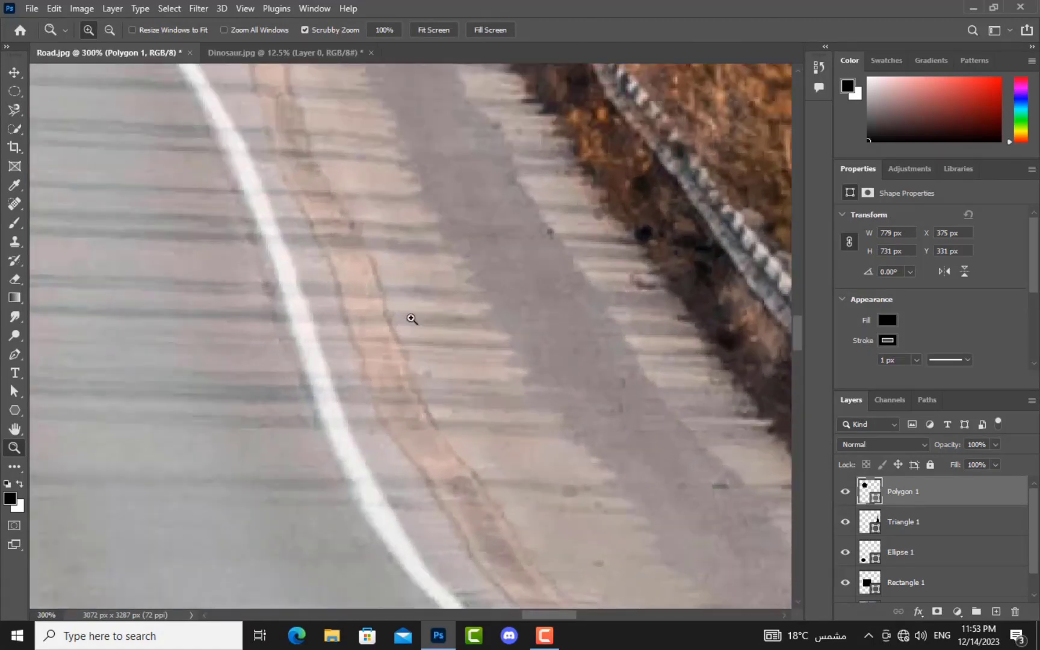
left_click(109, 31)
left_click(437, 341)
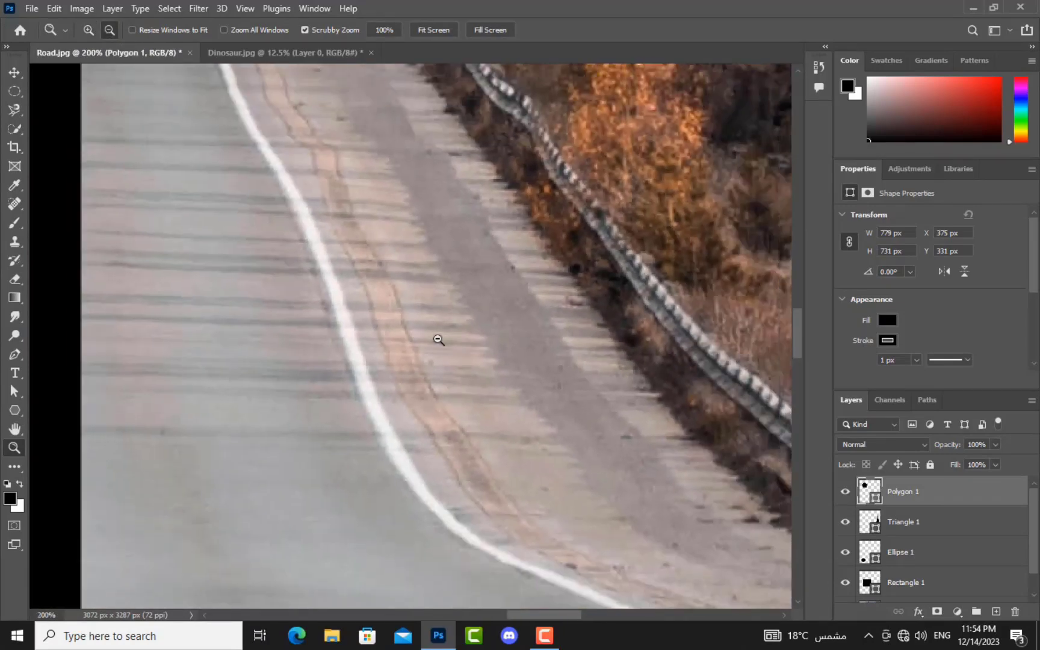
left_click(439, 340)
left_click(438, 340)
left_click(438, 340)
left_click(438, 340)
left_click(439, 340)
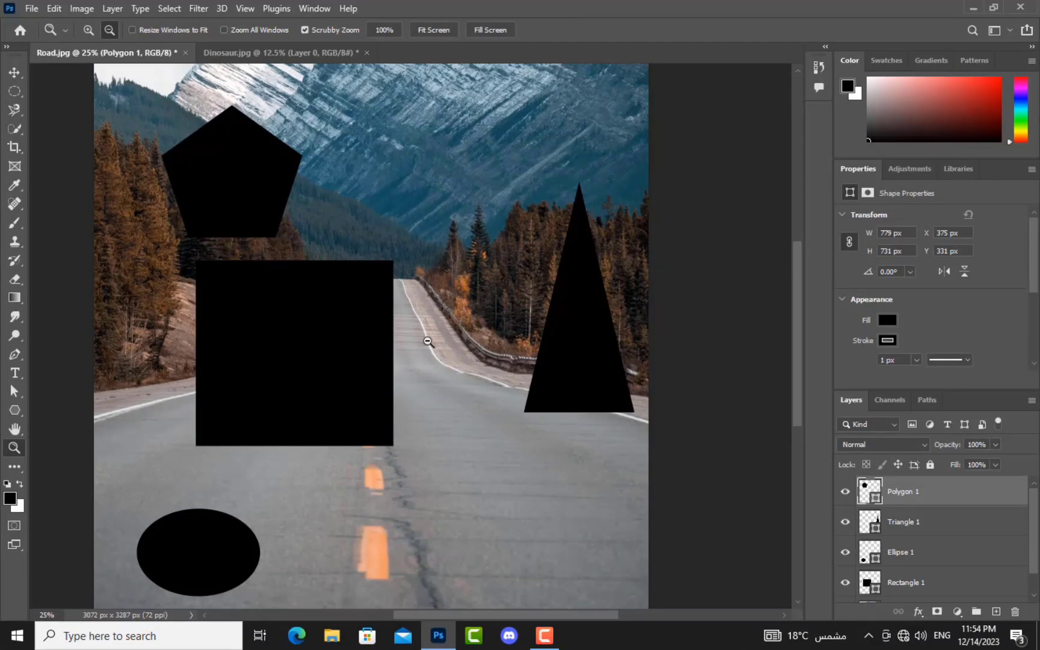
key("ctrl+plus")
key("ctrl+plus")
key("ctrl+plus")
key("ctrl+plus")
key("ctrl+plus")
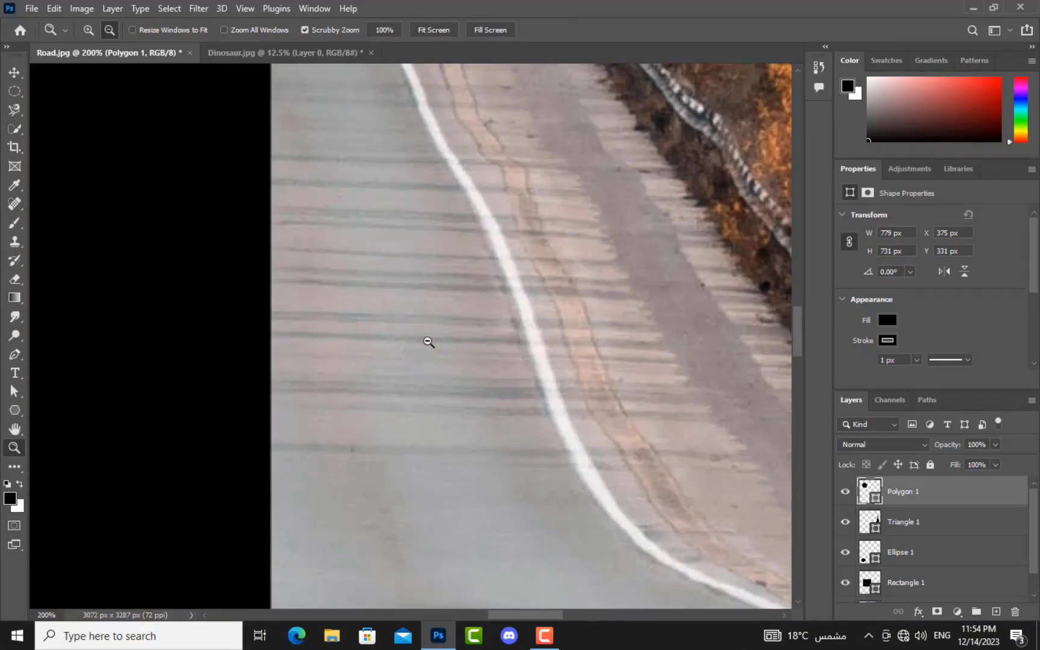
key("ctrl+minus")
key("ctrl+minus")
key("ctrl+minus")
key("ctrl+minus")
key("ctrl+minus")
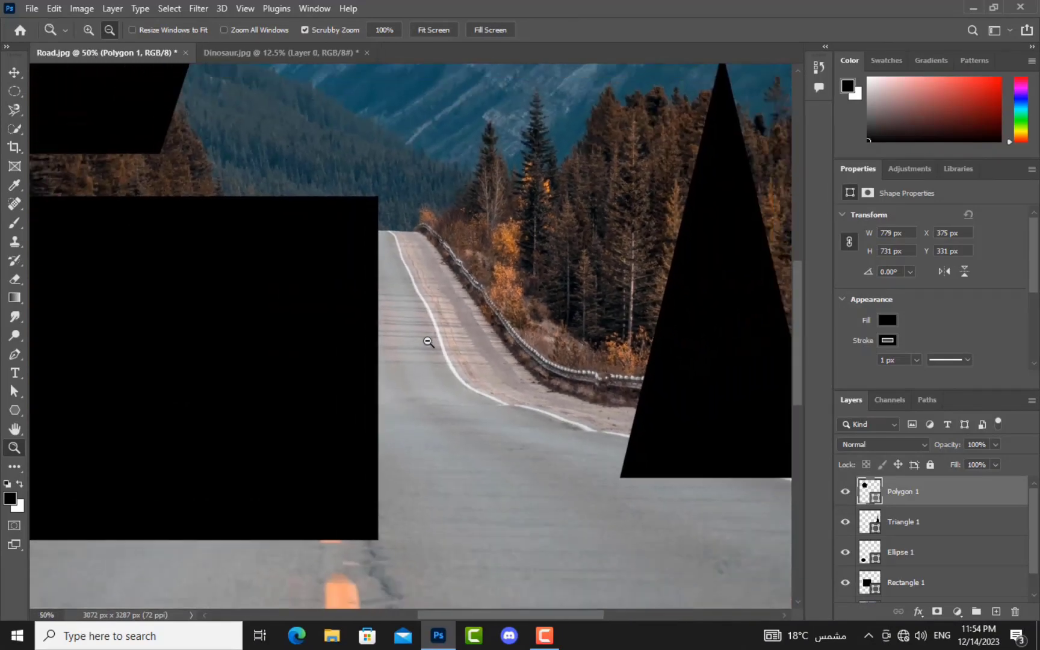
key("ctrl+minus")
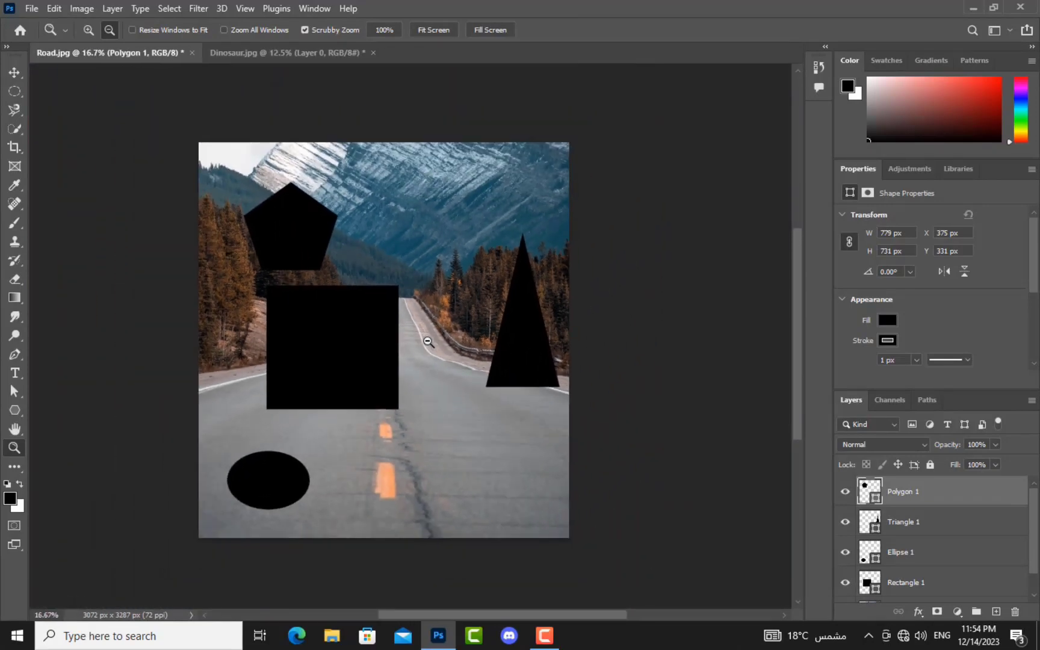
key("ctrl+plus")
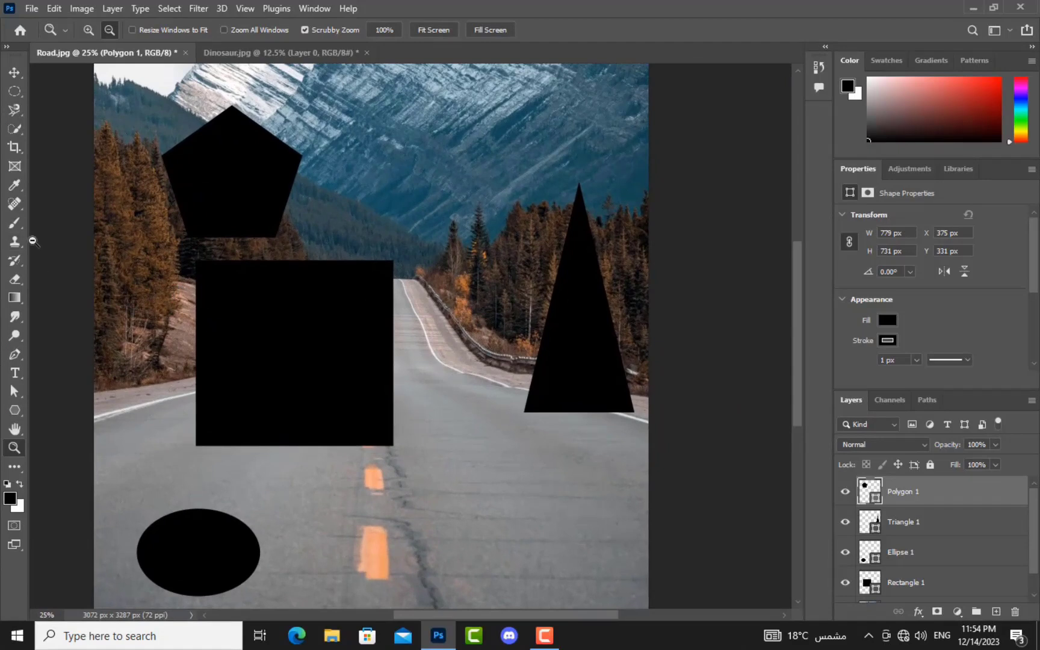
Step: Browse the Customize Toolbar list via Edit Toolbar and close it with Done, unchanged
left_click(15, 474)
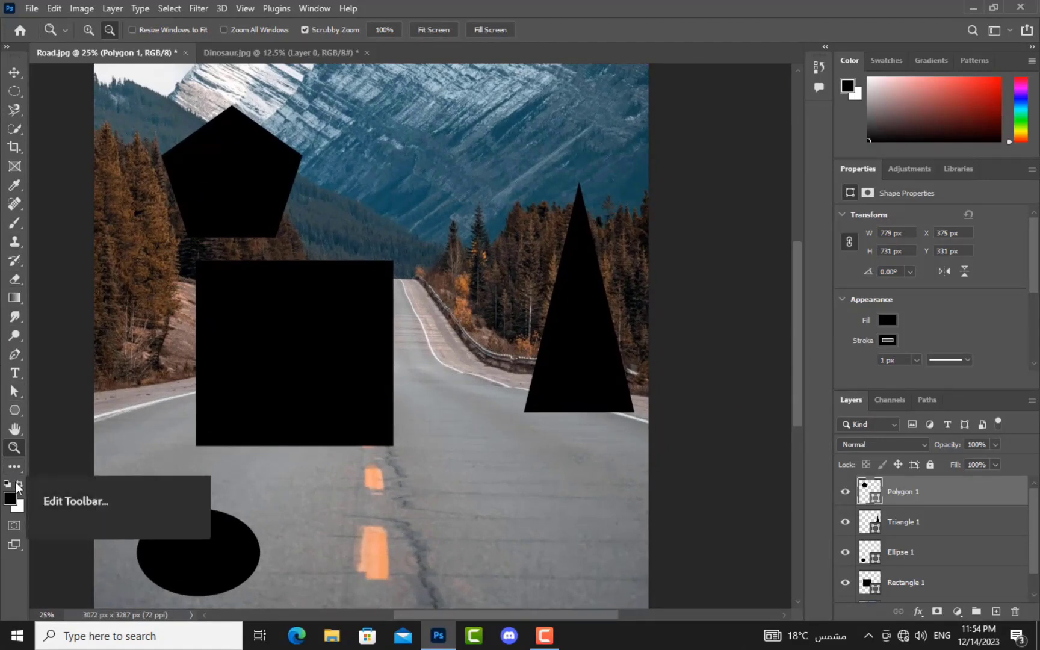
left_click(18, 467)
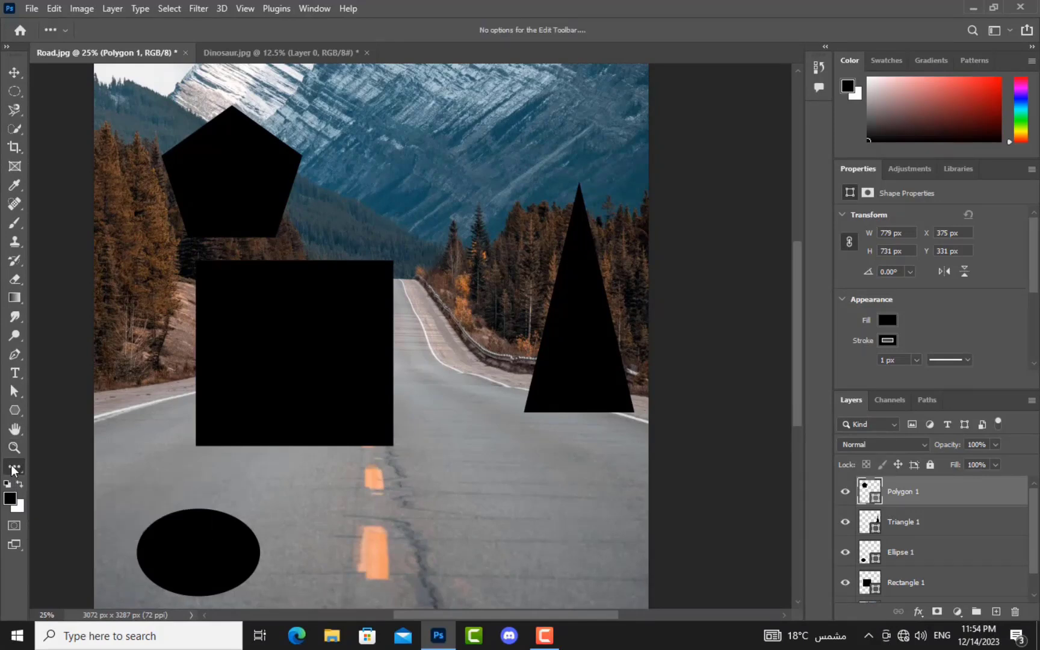
right_click(14, 467)
left_click(61, 465)
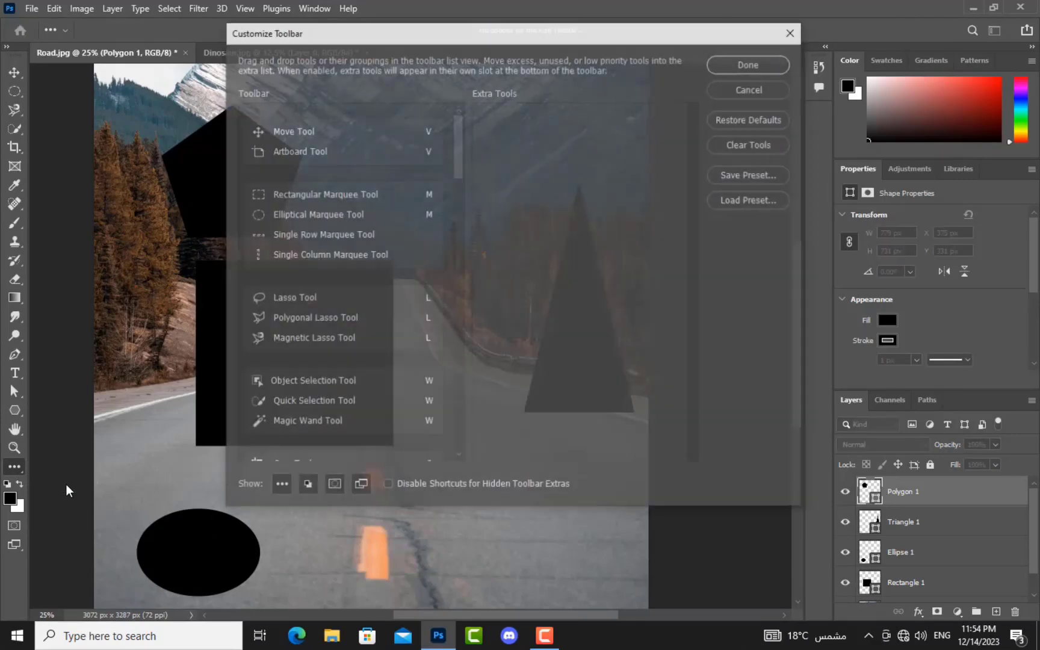
scroll(441, 192, "down", 5)
scroll(351, 224, "down", 8)
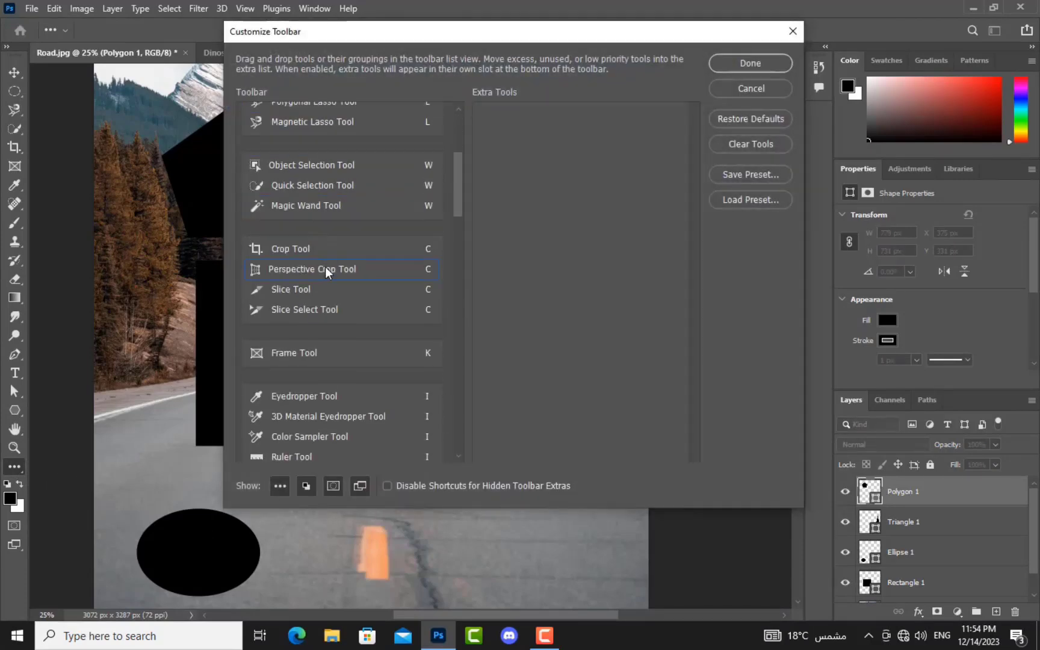
left_click_drag(458, 211, 454, 270)
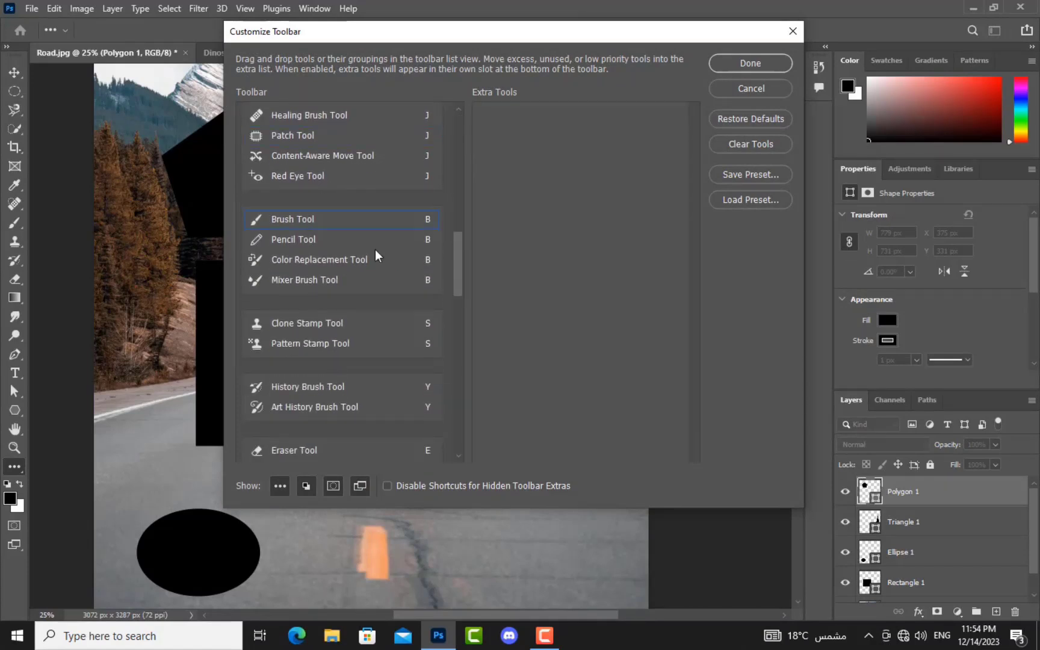
scroll(385, 368, "down", 4)
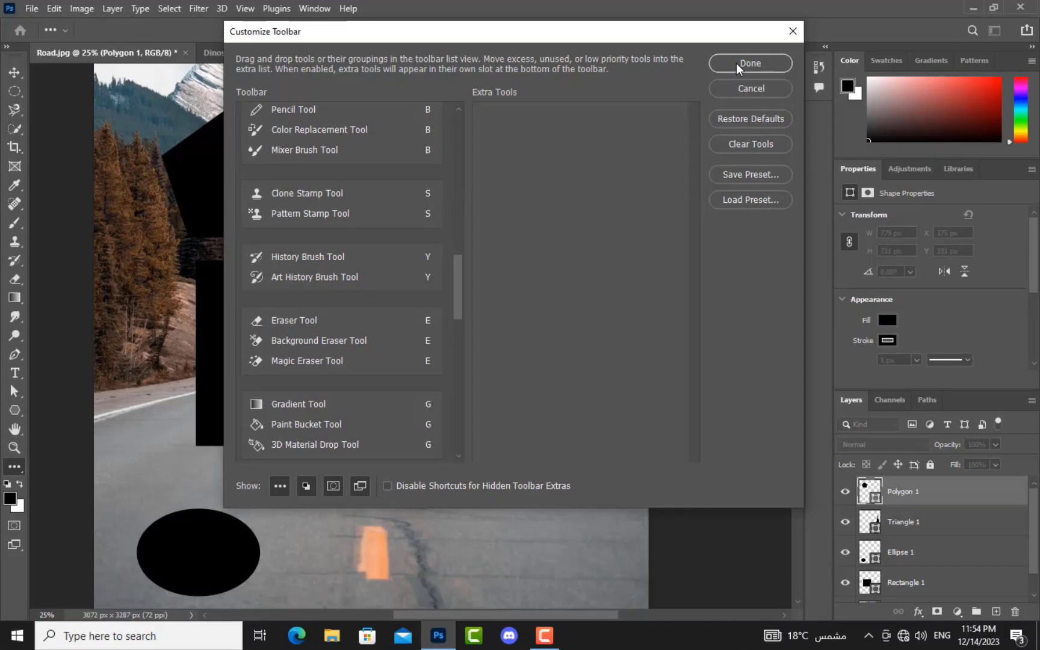
left_click(736, 64)
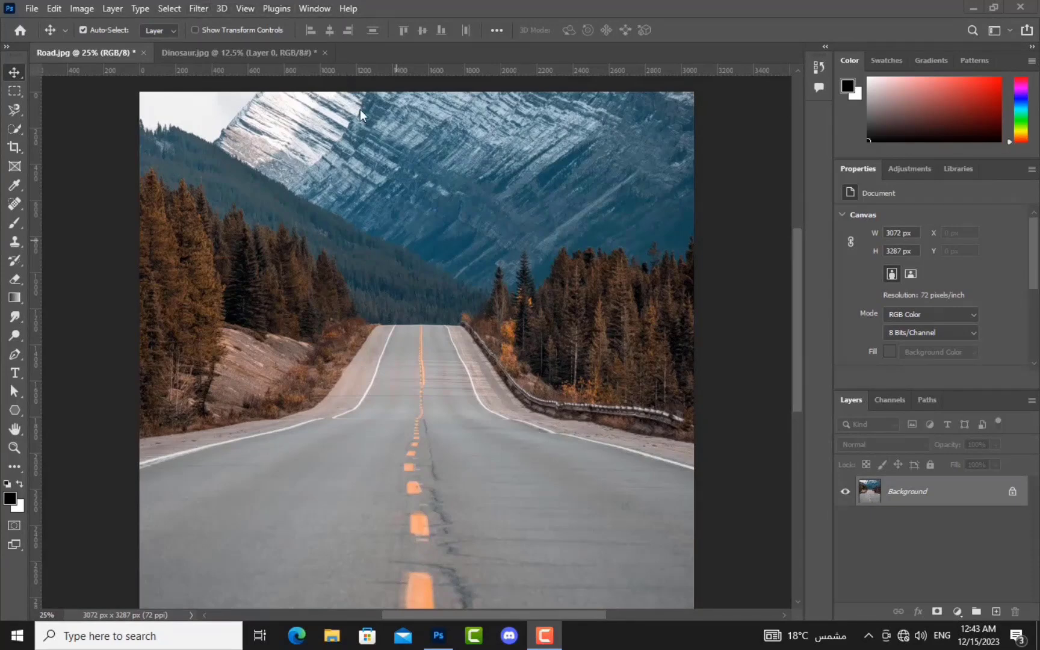
Step: Open Filter Gallery and set its preview zoom to 25% to show the whole photo
left_click(197, 7)
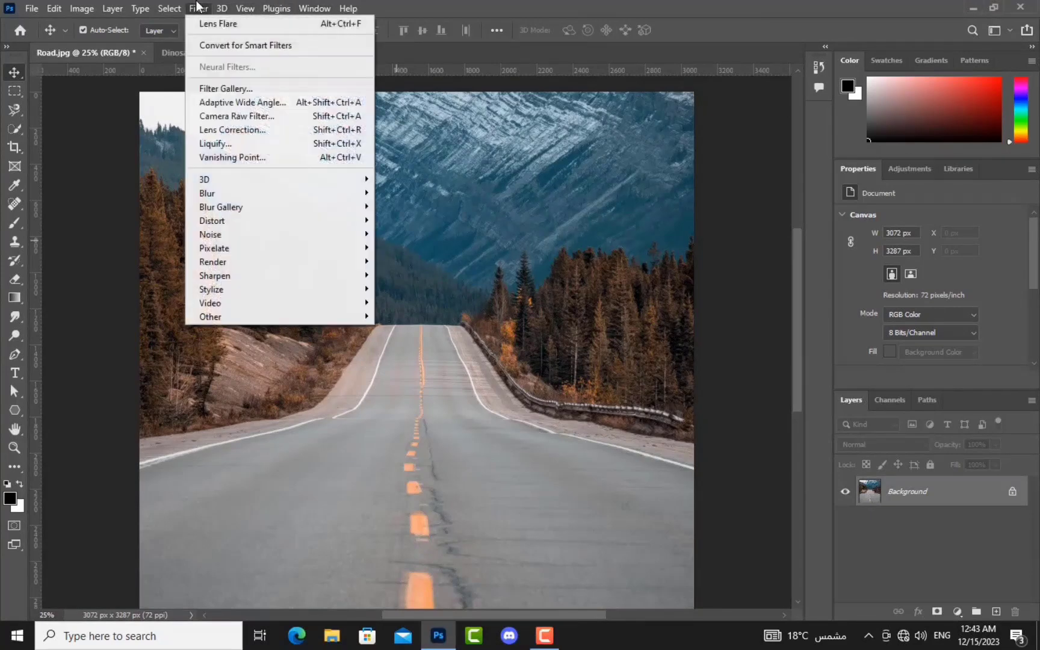
left_click(253, 90)
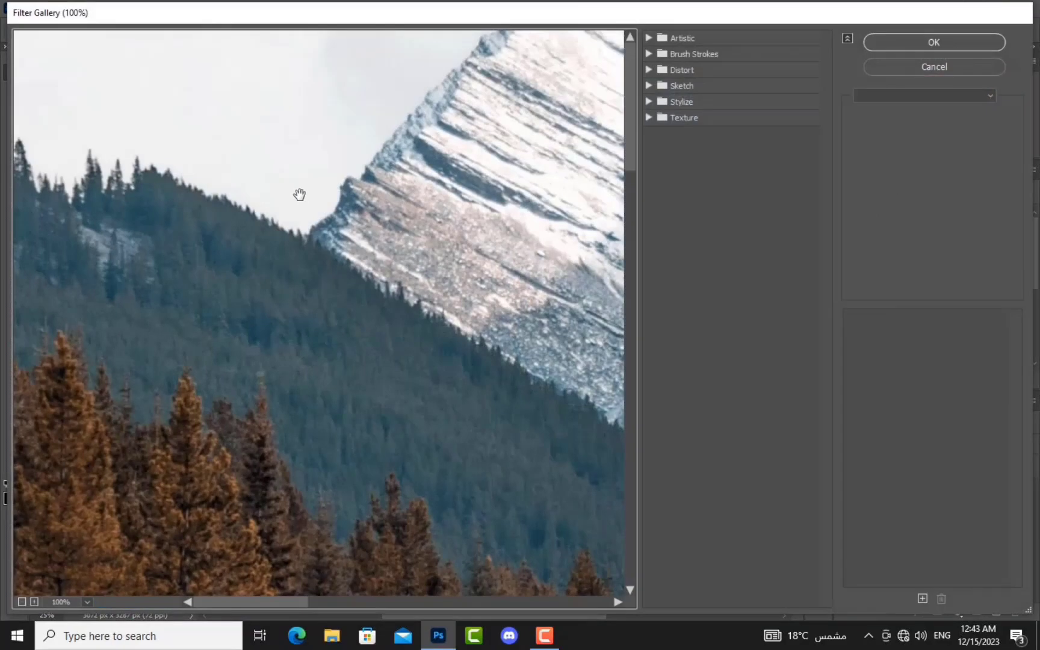
key("ctrl+minus")
key("ctrl+minus")
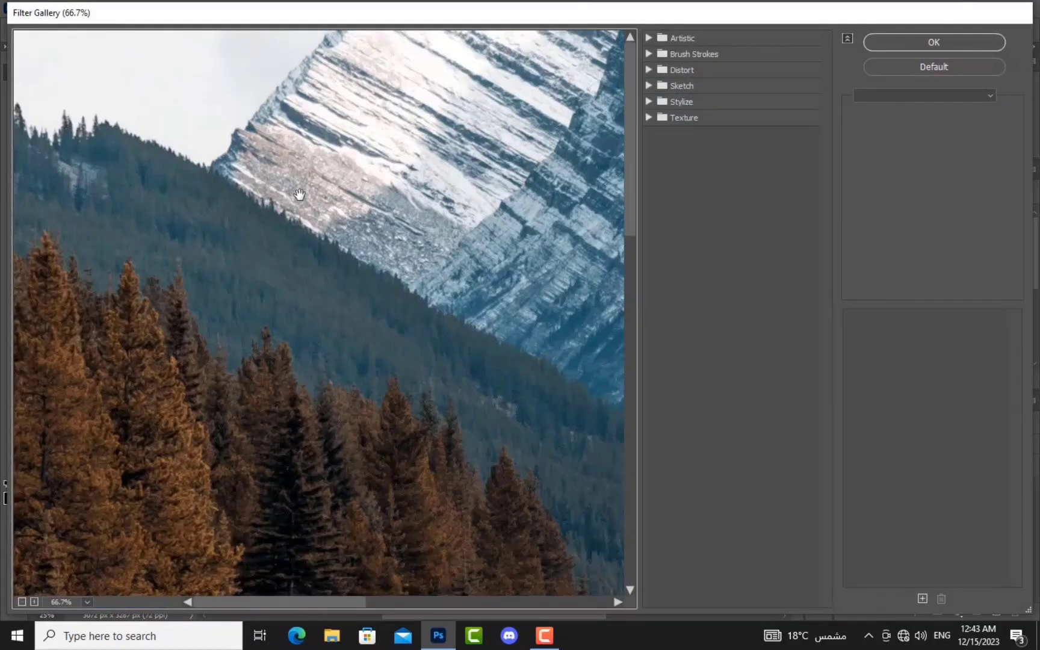
key("ctrl+minus")
key("ctrl+minus")
key("ctrl+minus")
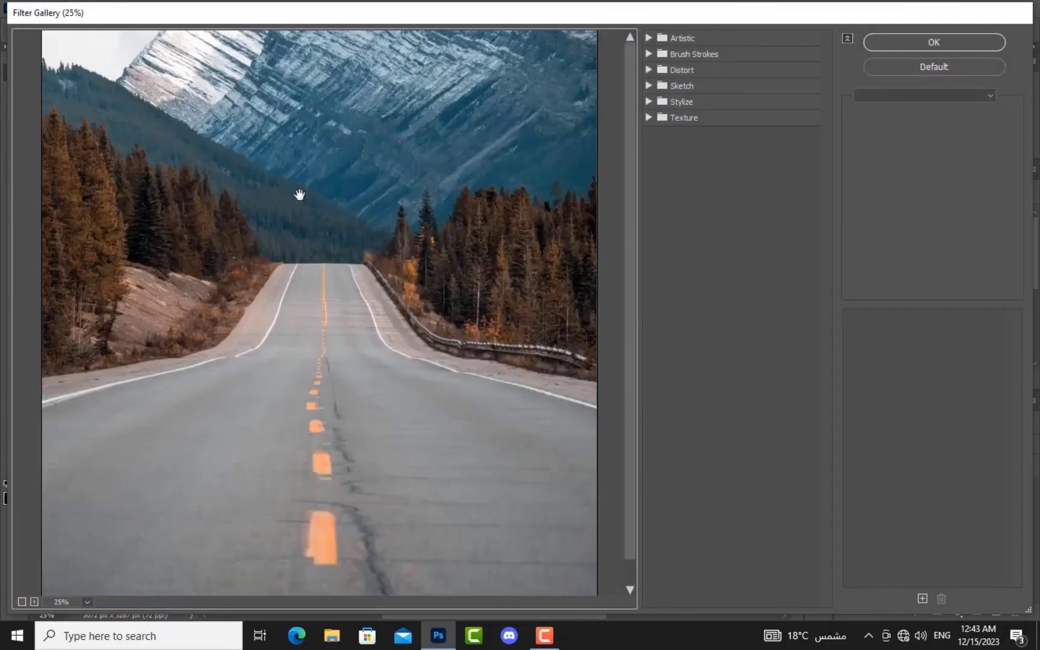
key("ctrl+plus")
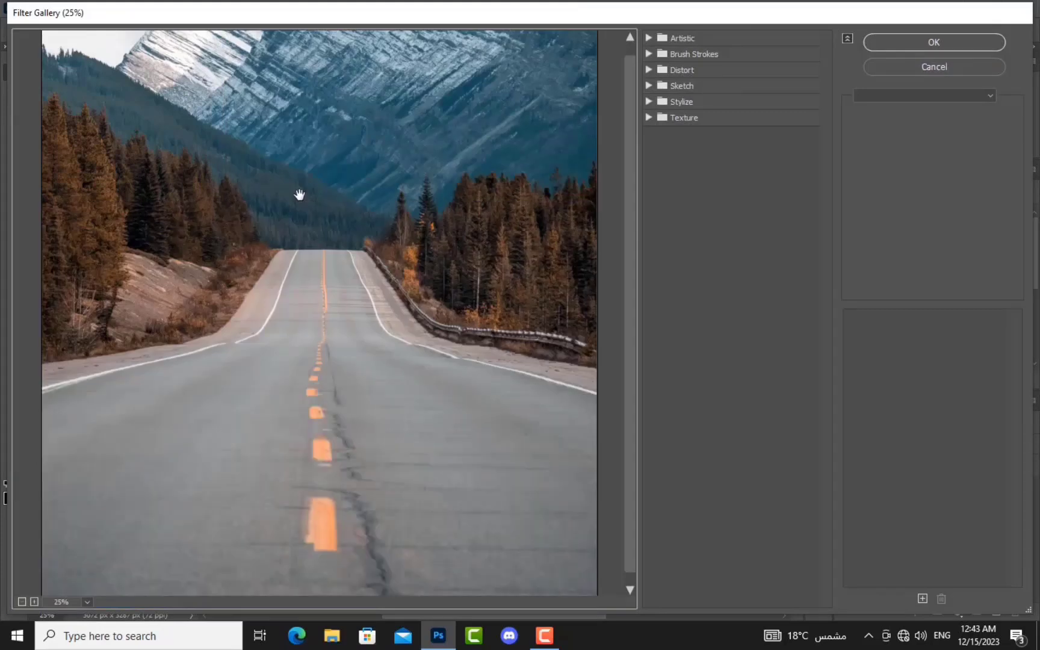
scroll(299, 194, "down", 1)
scroll(299, 194, "up", 1)
Step: Preview Artistic and Sketch filters: Fresco, Colored Pencil, Sponge, Rough Pastels, Conté Crayon, Charcoal, Stamp and others
left_click(649, 37)
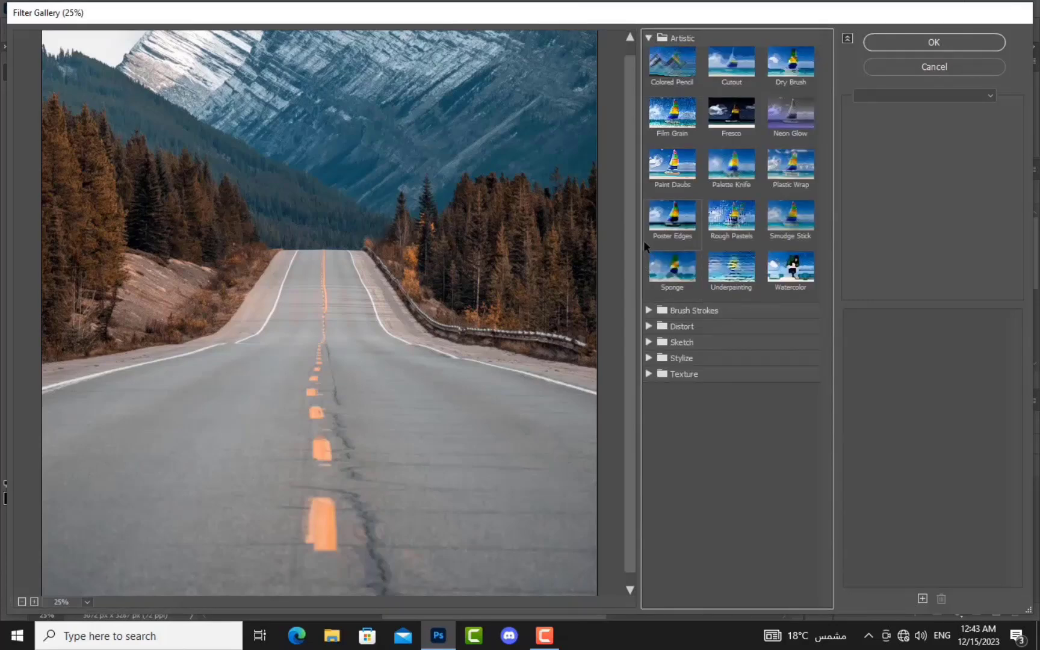
left_click(649, 342)
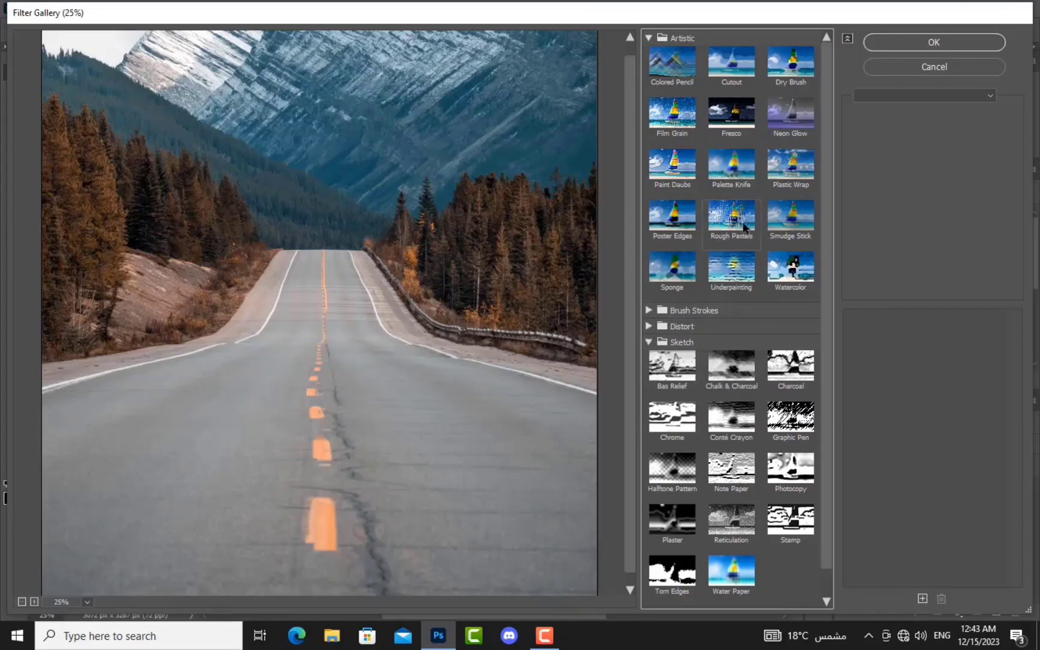
left_click(750, 111)
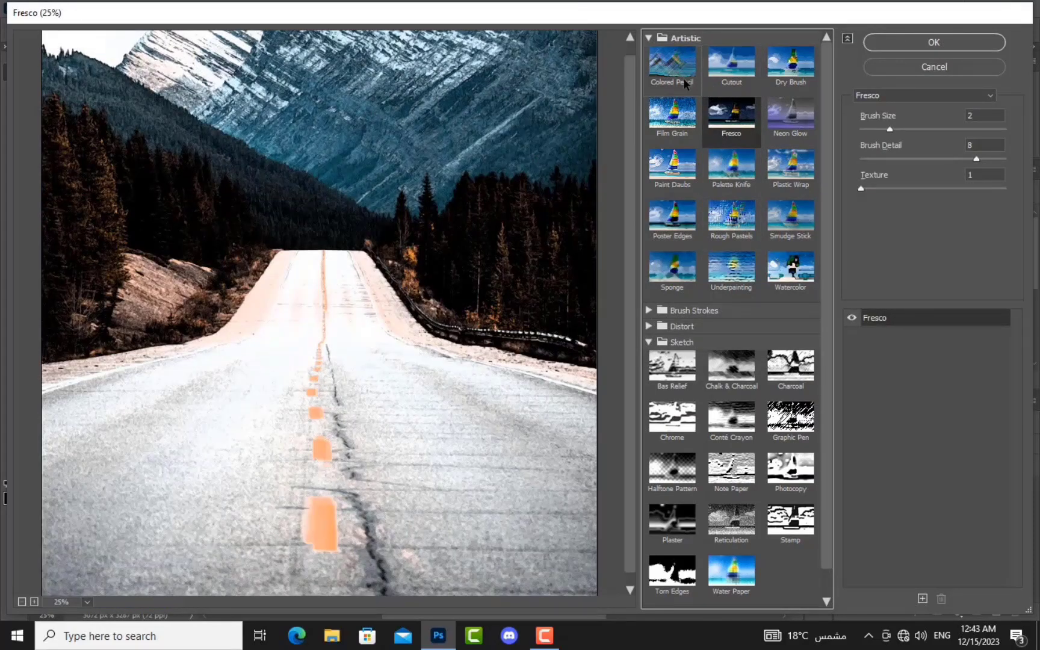
left_click(674, 63)
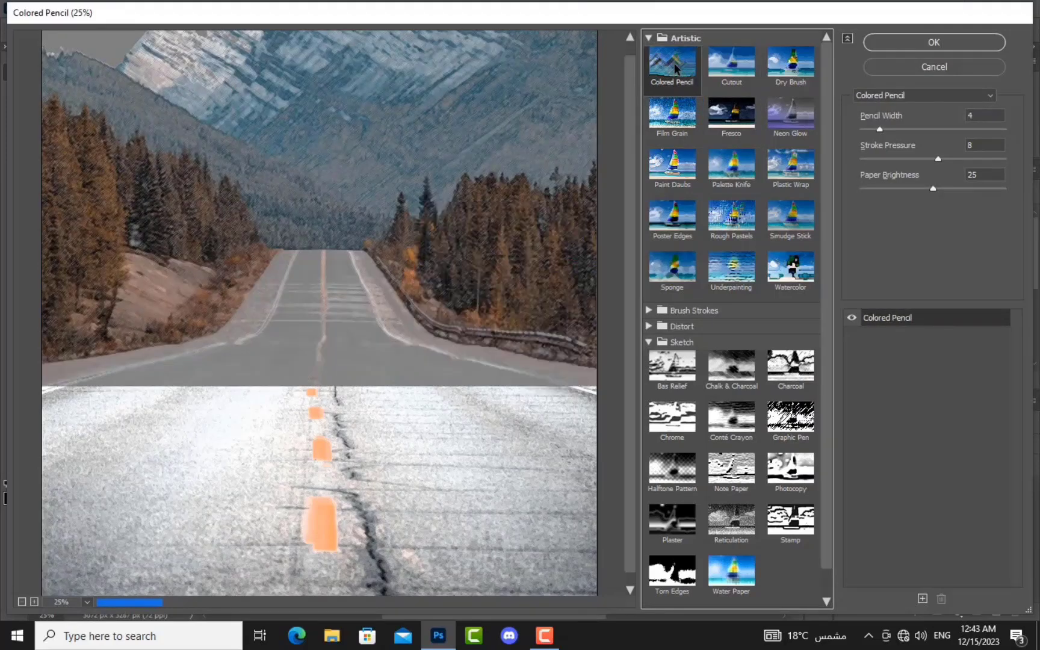
left_click(682, 259)
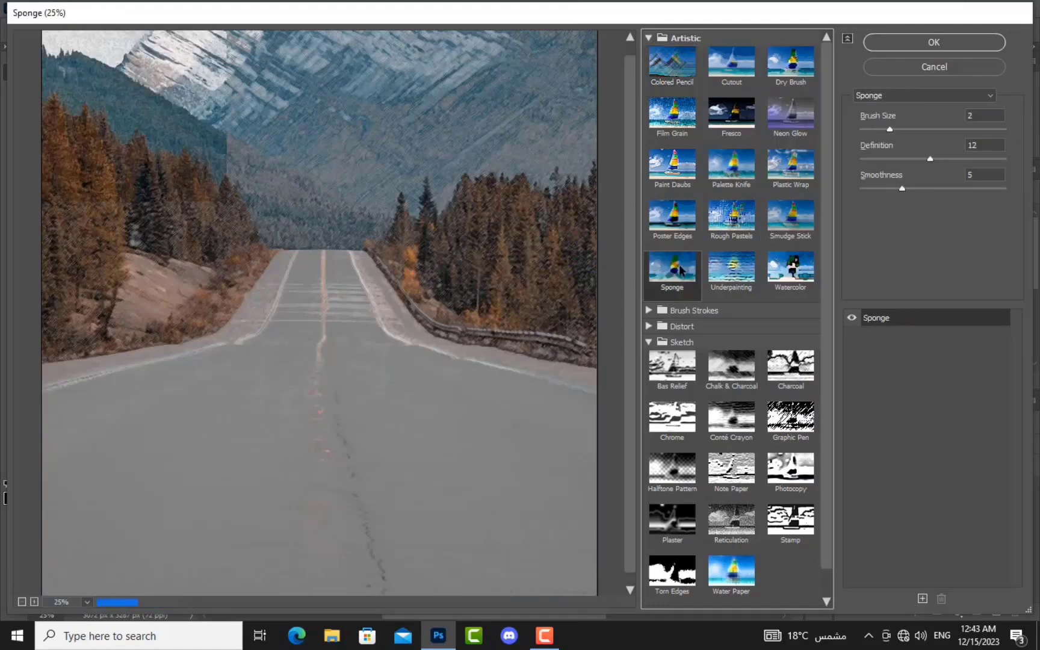
left_click(744, 218)
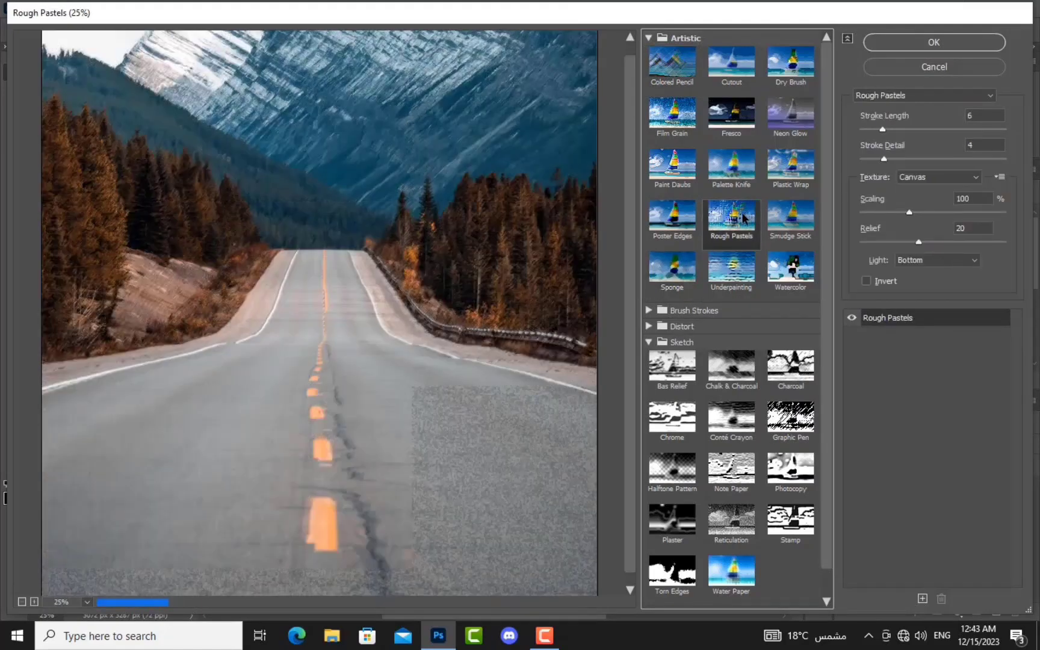
scroll(732, 364, "down", 1)
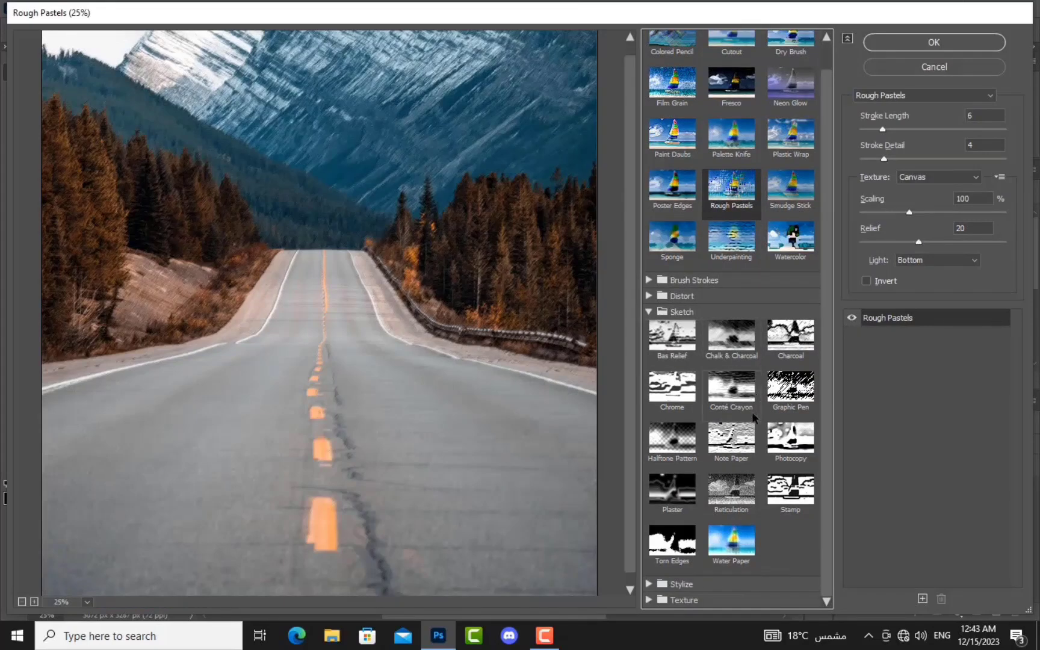
left_click(727, 402)
left_click(731, 354)
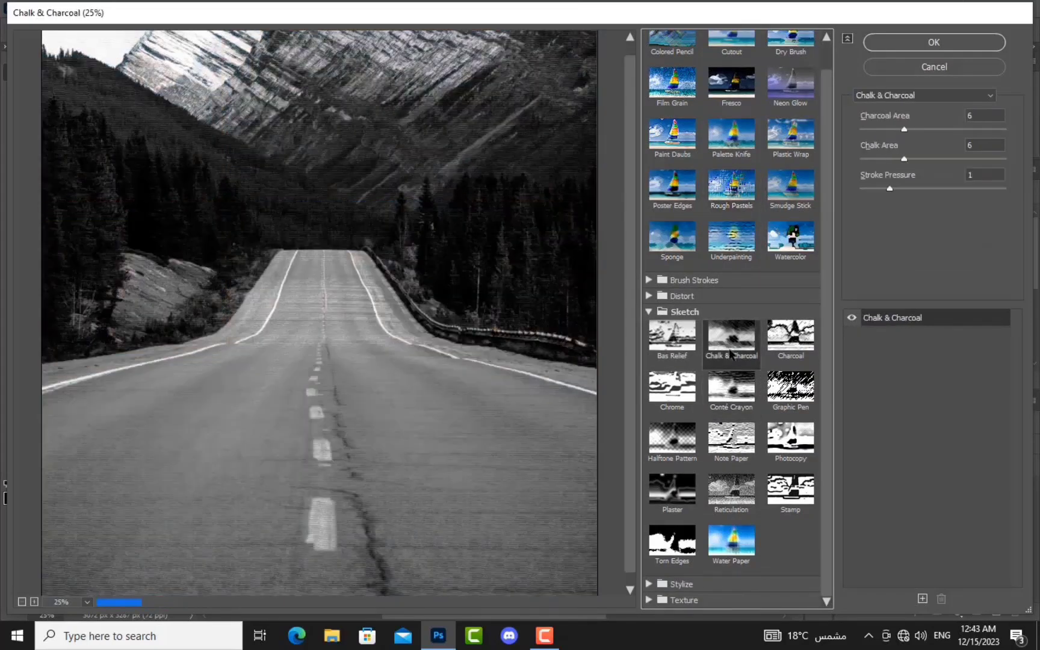
left_click(673, 333)
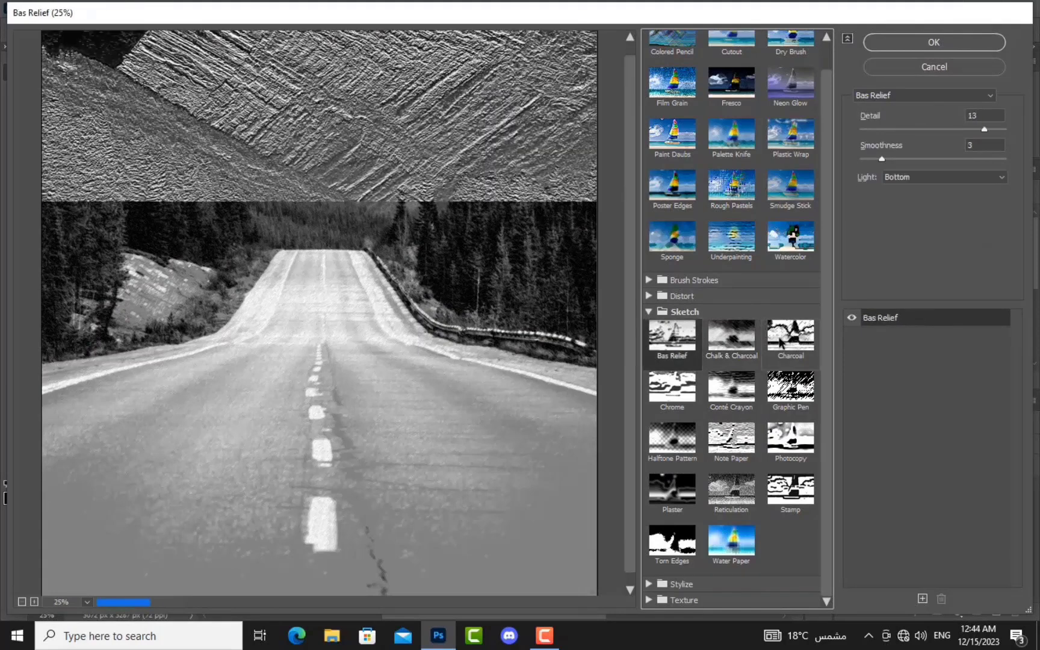
left_click(793, 338)
left_click(790, 488)
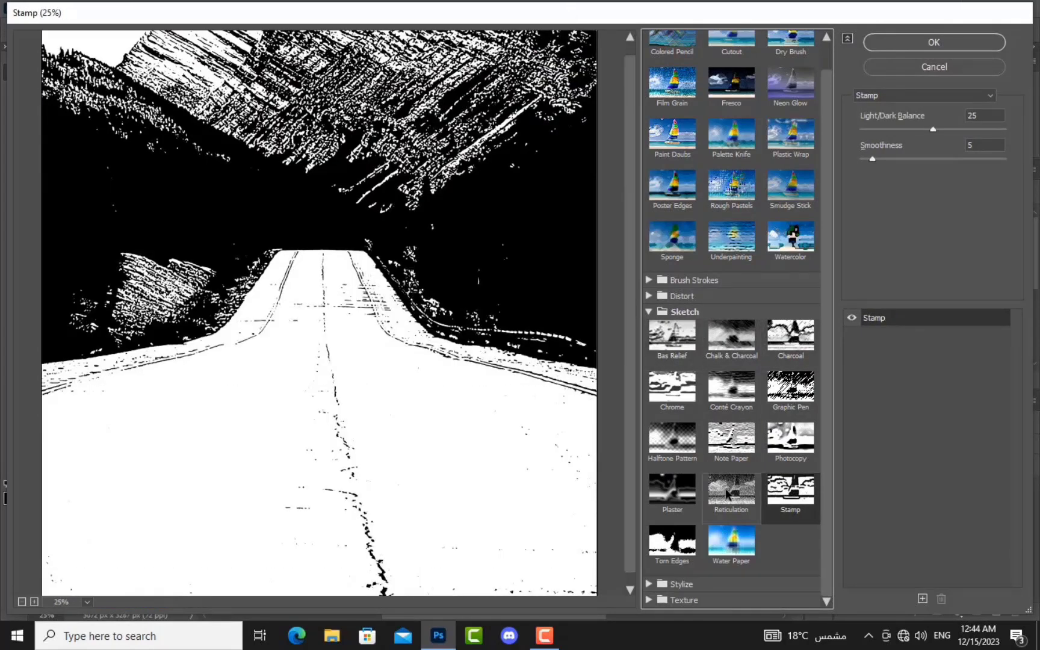
Step: Preview Stylize Glowing Edges and Brush Strokes Ink Outlines, then collapse the Distort and Brush Strokes groups
left_click(653, 585)
scroll(659, 571, "down", 1)
left_click(675, 557)
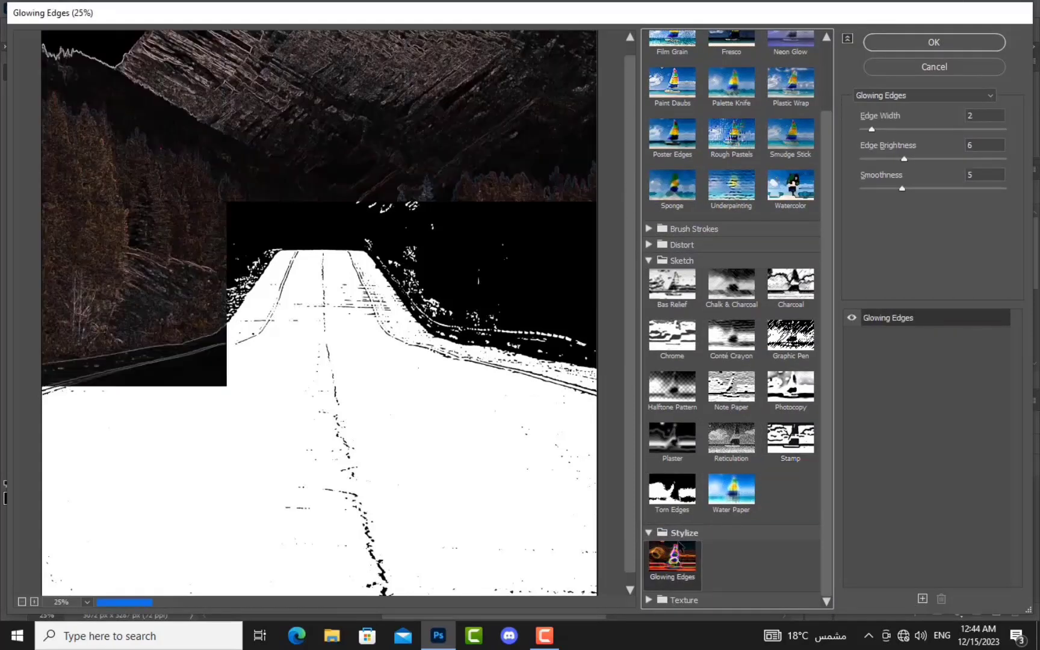
scroll(686, 421, "up", 2)
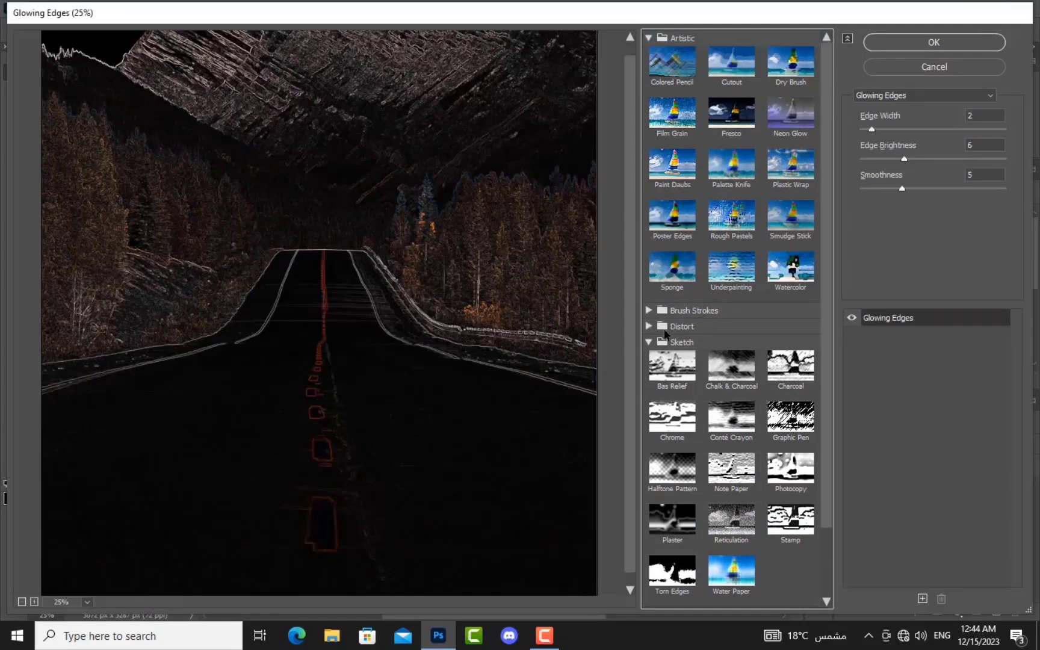
left_click(648, 326)
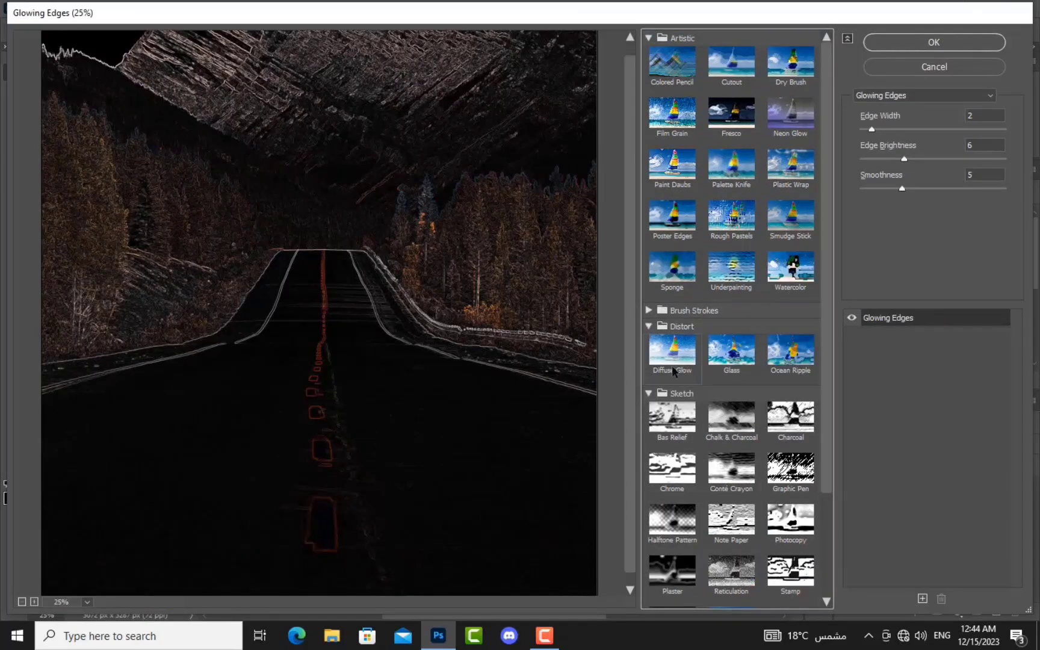
left_click(649, 310)
left_click(741, 375)
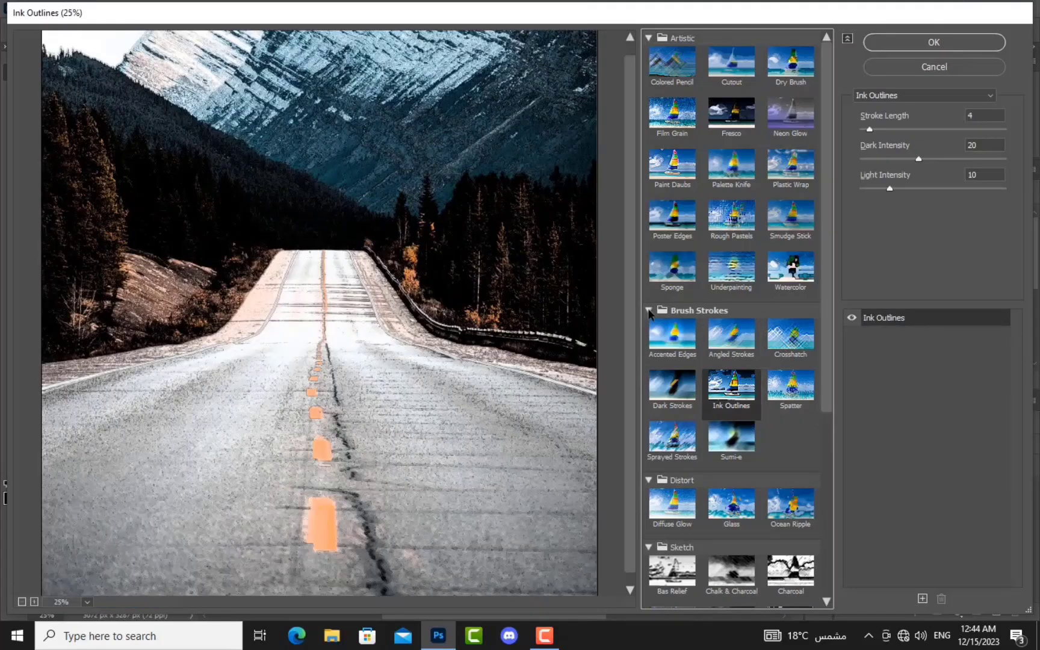
left_click(649, 310)
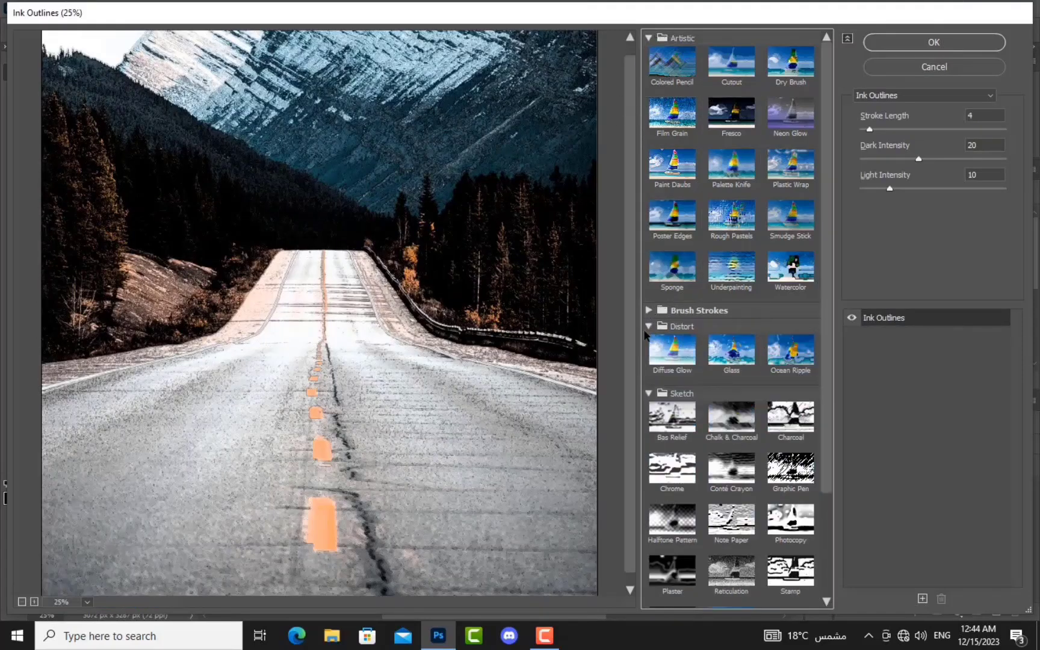
left_click(647, 328)
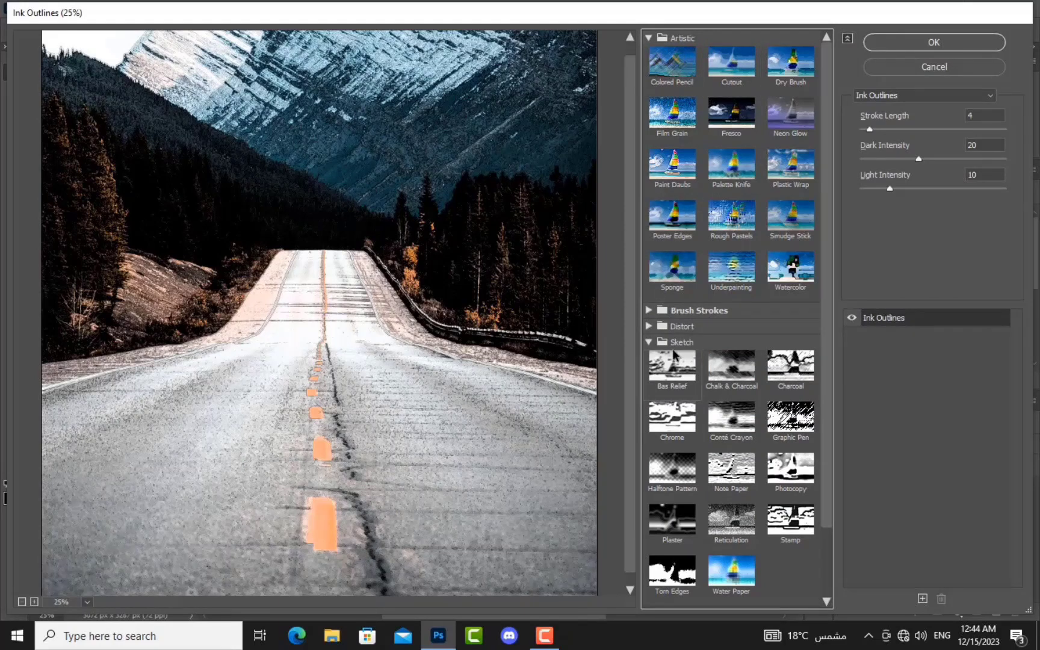
Step: Compare Rough Pastels with Smudge Stick and apply Smudge Stick to the photo
scroll(683, 373, "down", 3)
scroll(684, 373, "up", 3)
left_click(719, 225)
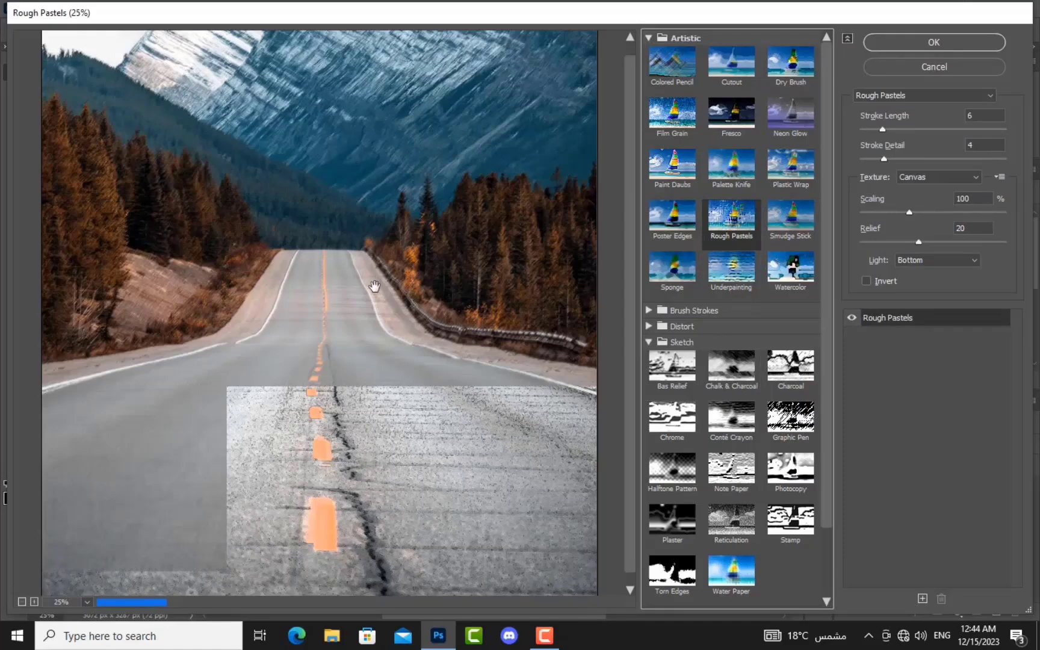
left_click(783, 222)
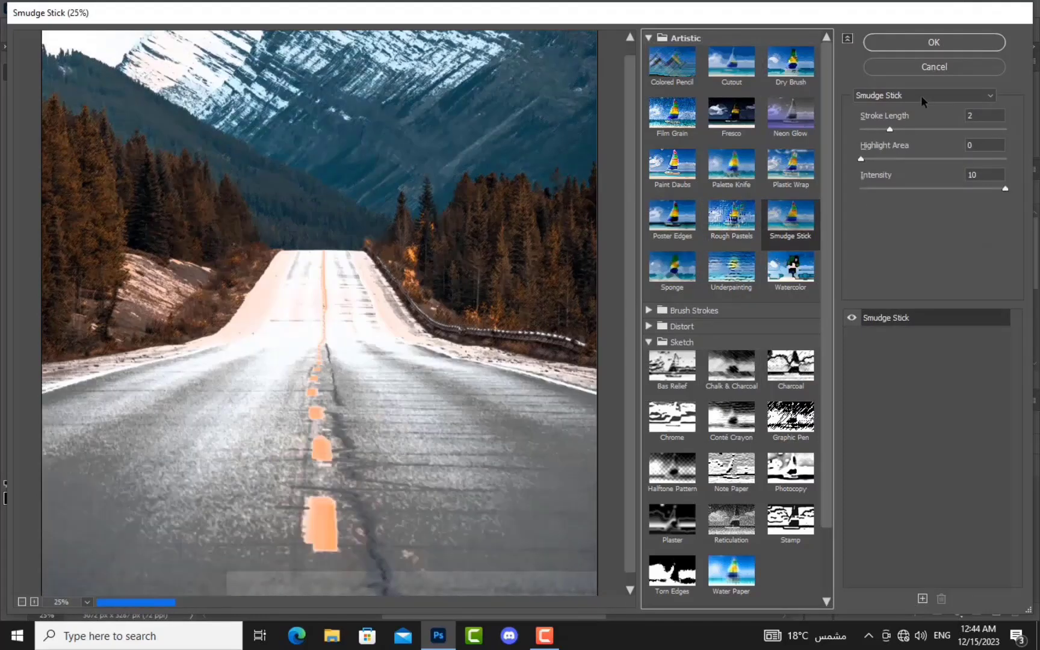
left_click(948, 44)
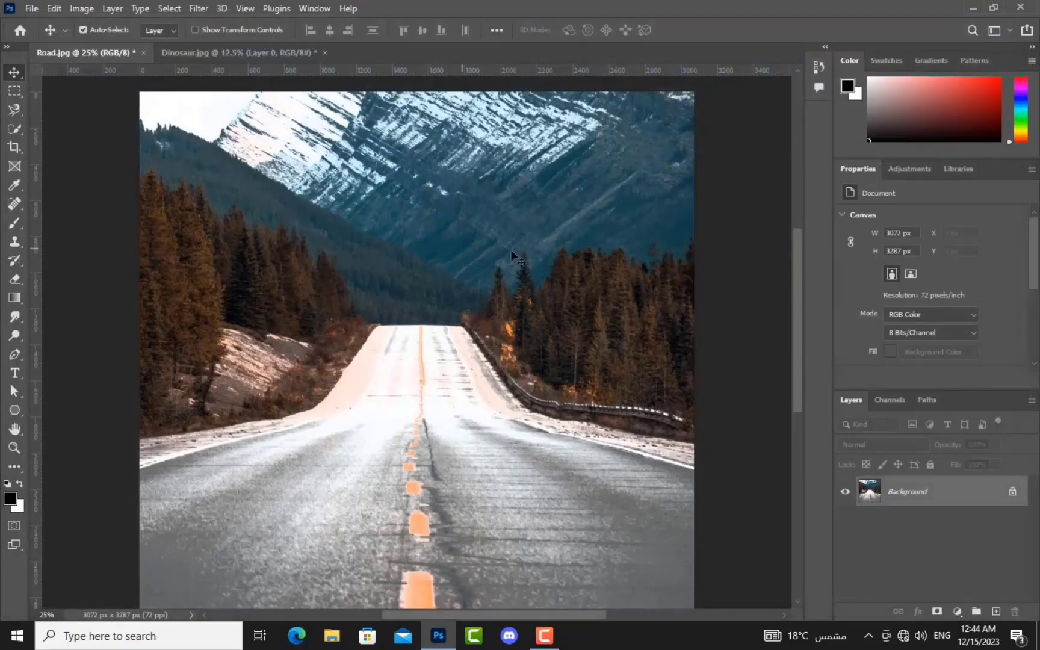
Step: Undo the Smudge Stick effect and bring up the Filter > Blur submenu
scroll(364, 325, "down", 2)
scroll(360, 319, "down", 1)
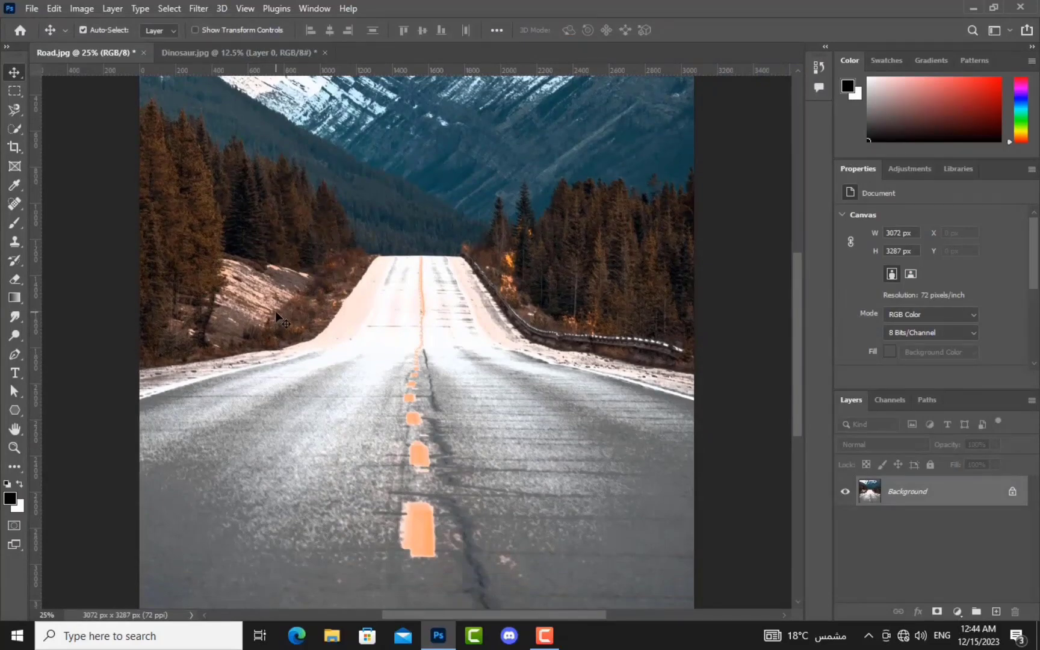
key("ctrl+z")
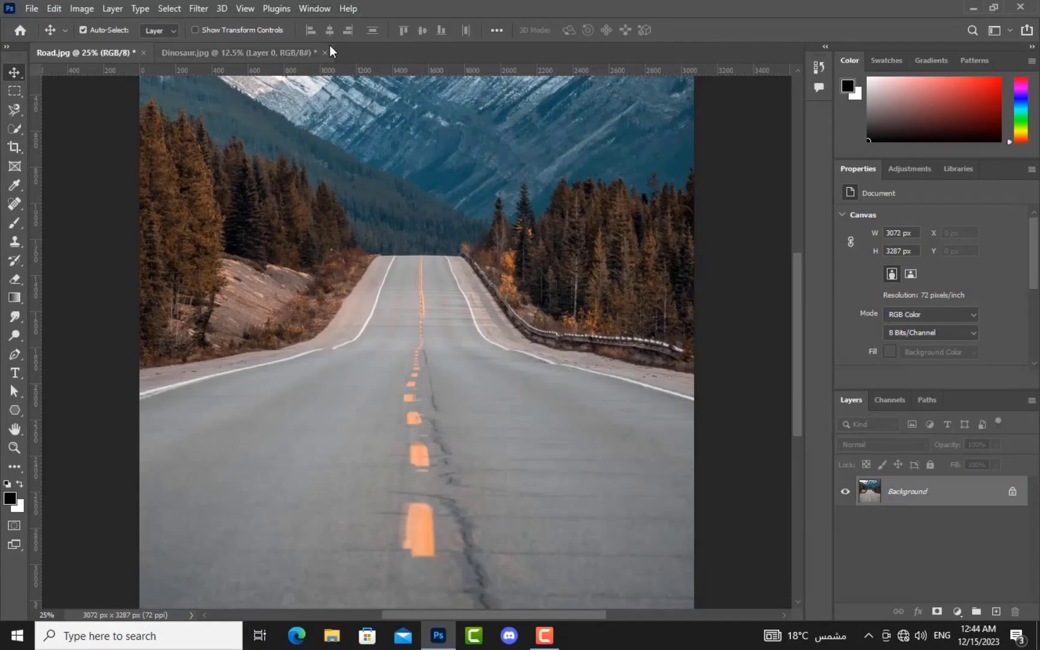
left_click(191, 7)
left_click(192, 7)
left_click(184, 7)
mouse_move(192, 7)
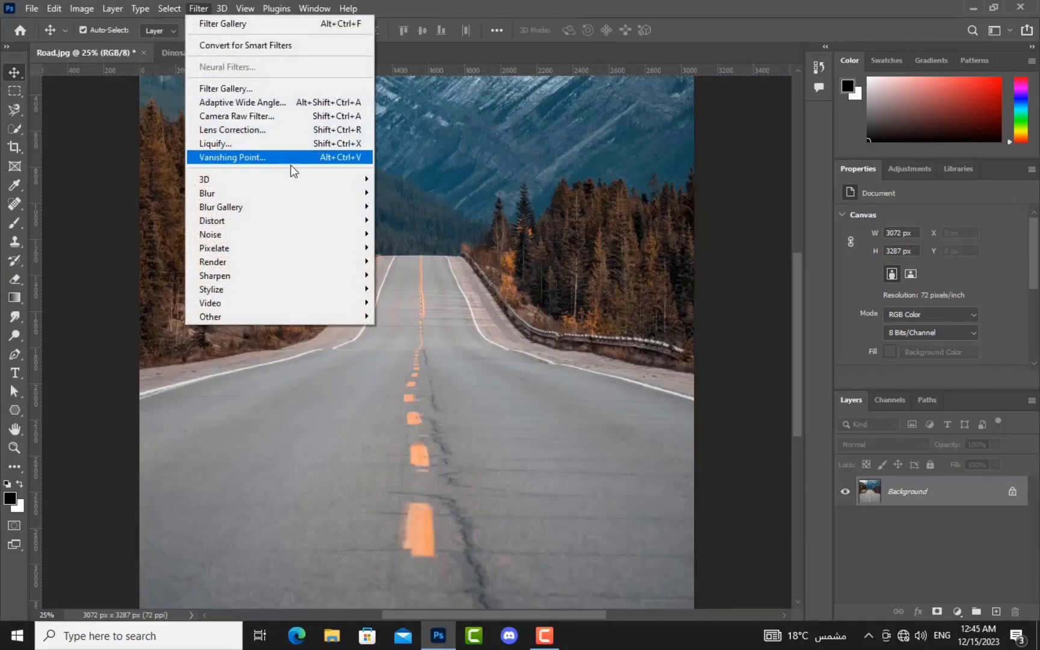
mouse_move(301, 191)
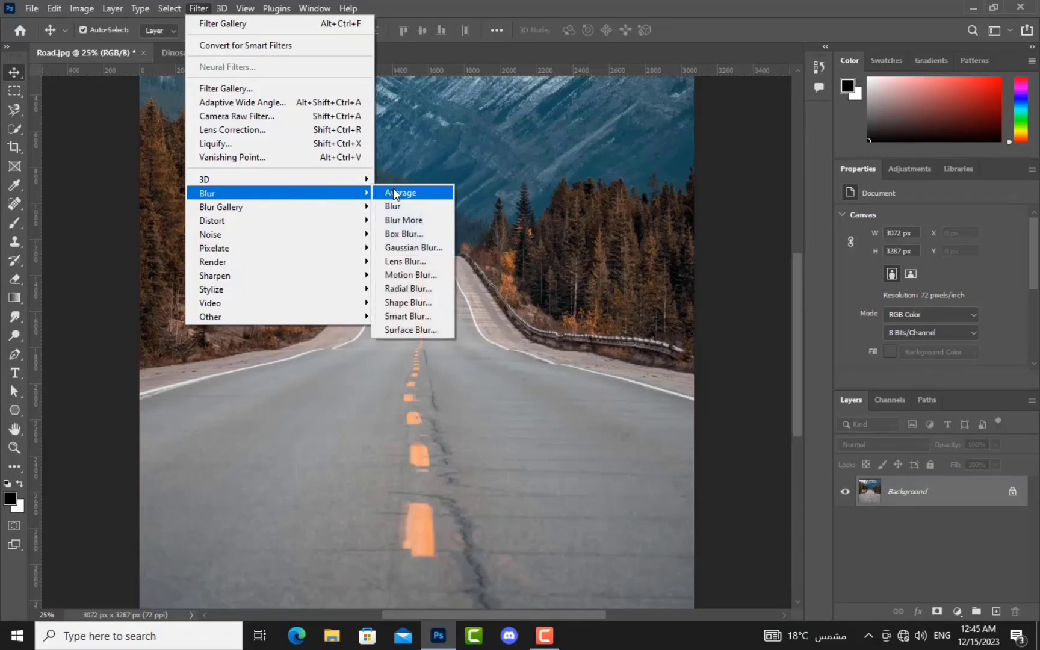
left_click(396, 330)
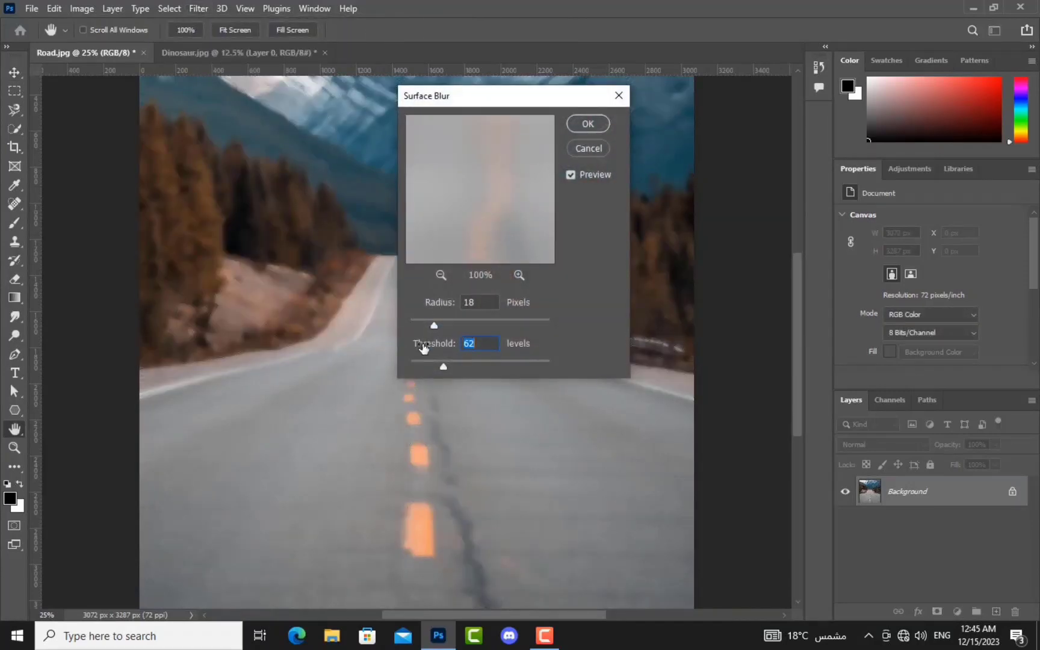
mouse_move(433, 325)
left_mouse_down()
mouse_move(453, 325)
mouse_move(425, 326)
left_mouse_up()
left_click_drag(441, 367, 487, 367)
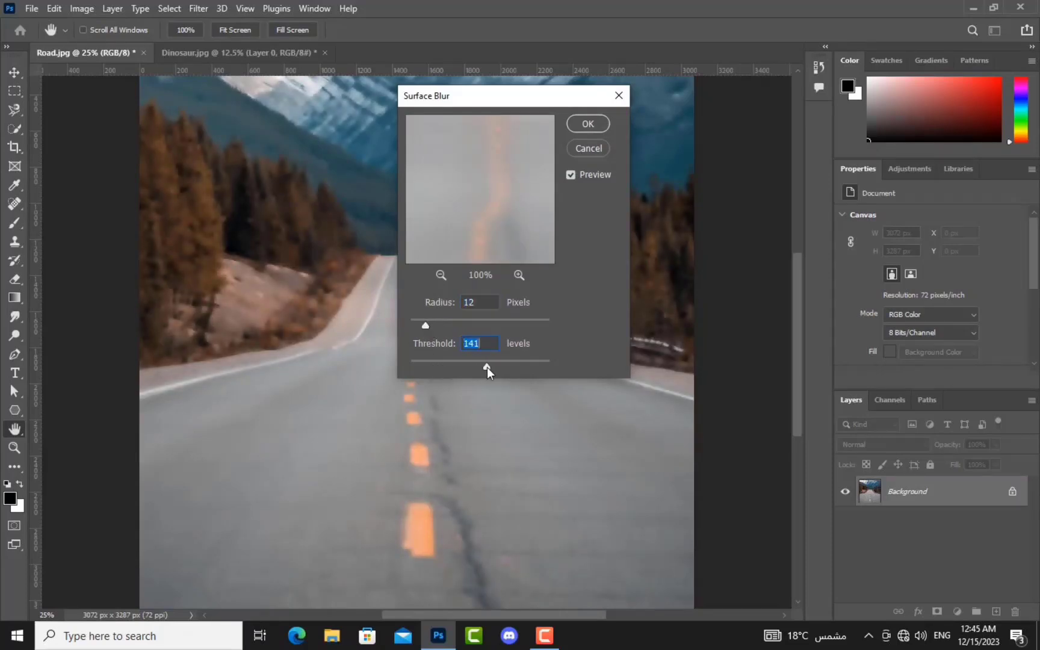
left_click_drag(425, 325, 444, 325)
left_click(594, 126)
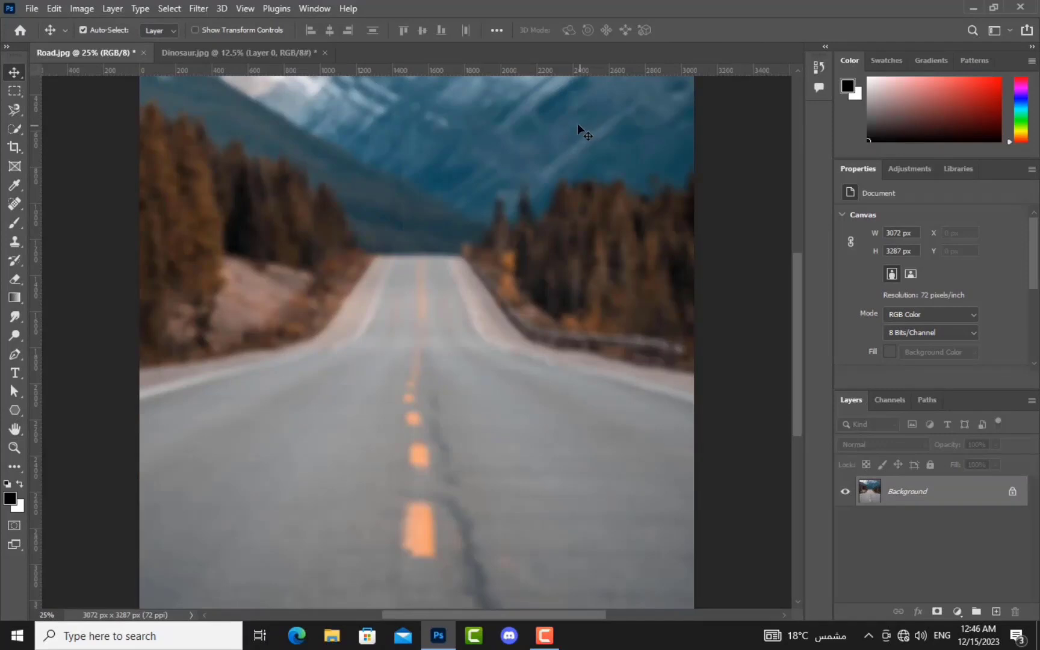
key("ctrl+z")
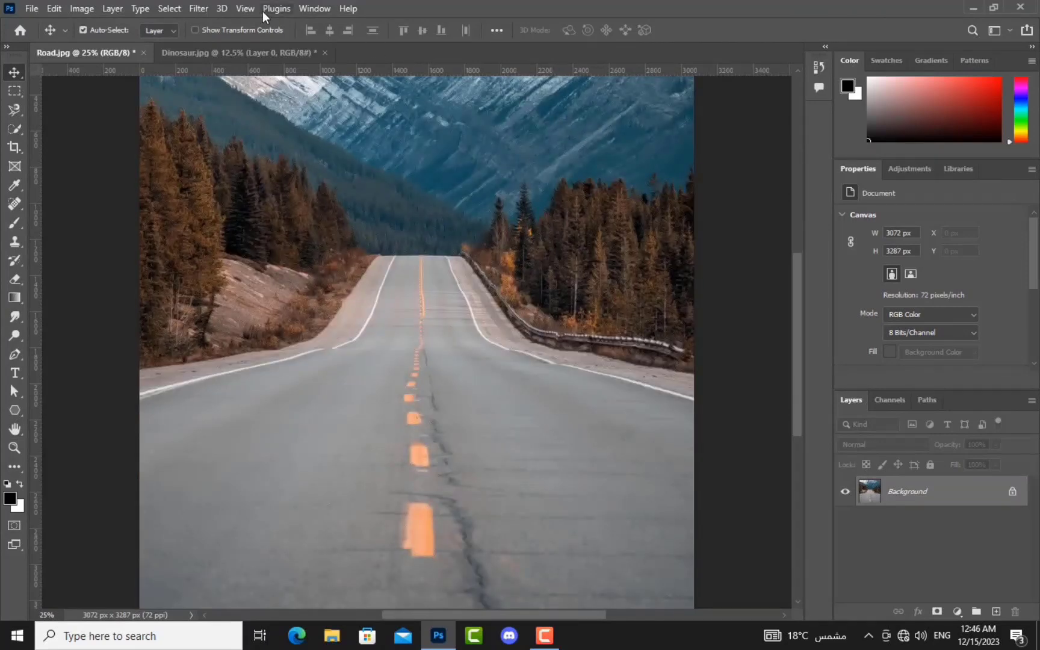
left_click(200, 10)
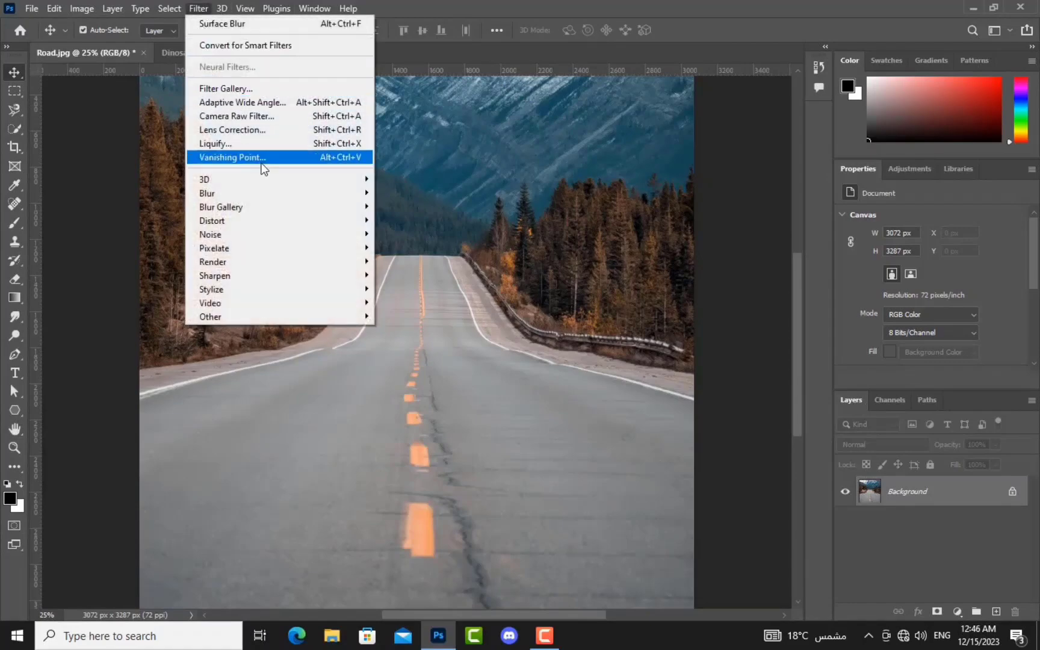
mouse_move(260, 193)
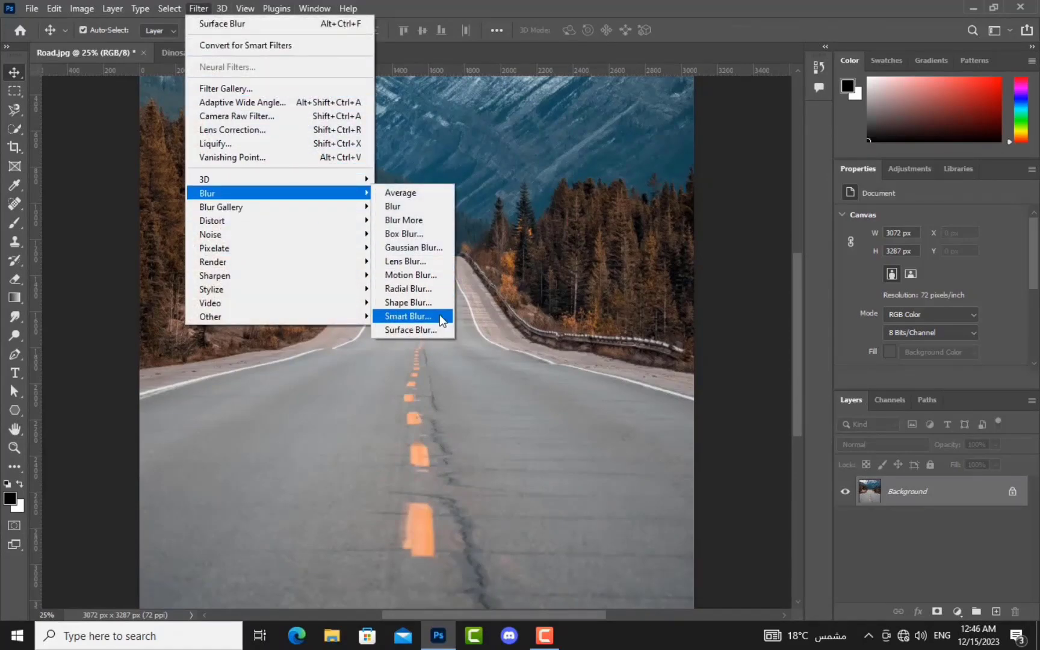
Step: Apply Smart Blur with threshold 45.4 and radius 47.8
left_click(441, 317)
left_click(456, 374)
left_click_drag(466, 379, 470, 376)
left_click_drag(419, 339, 475, 339)
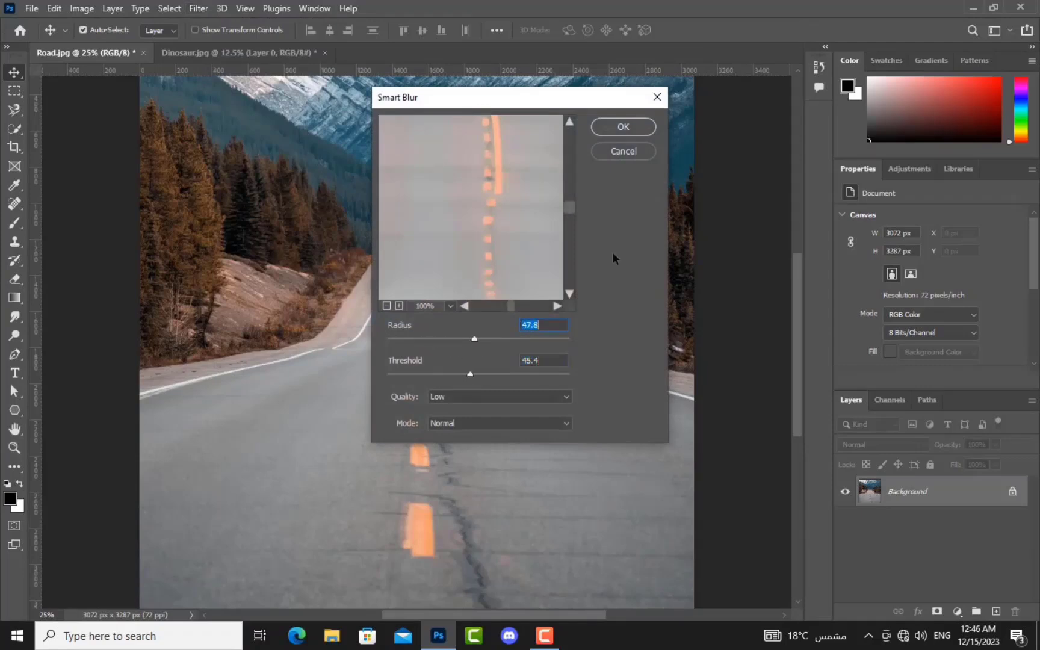
left_click(625, 128)
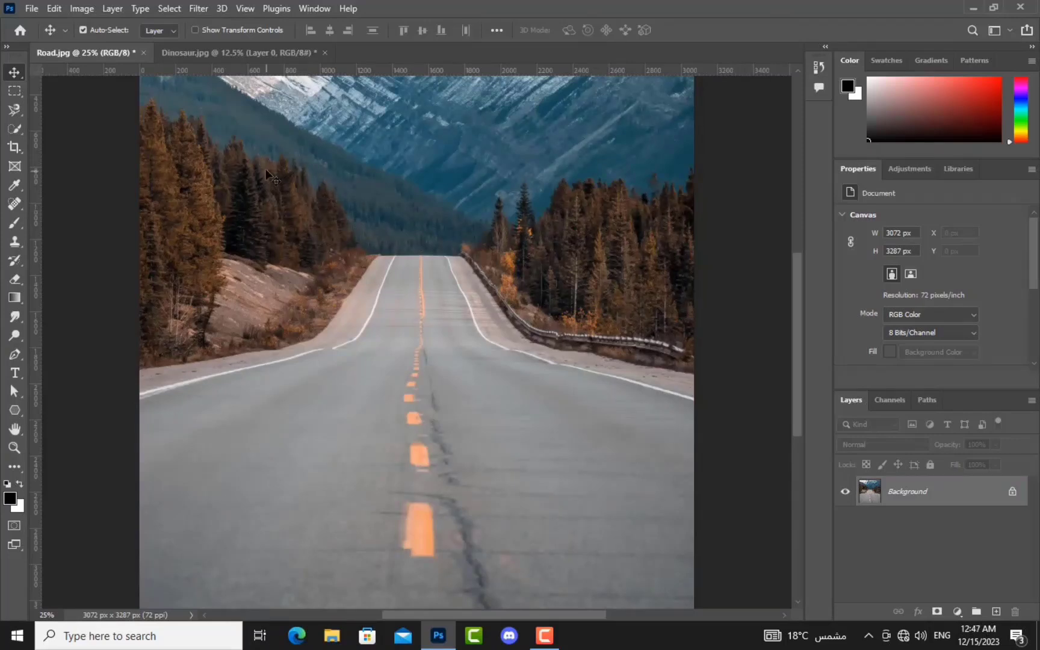
Step: Apply Add Noise with an adjusted amount, undo it, and reopen the Filter > Noise submenu
left_click(192, 10)
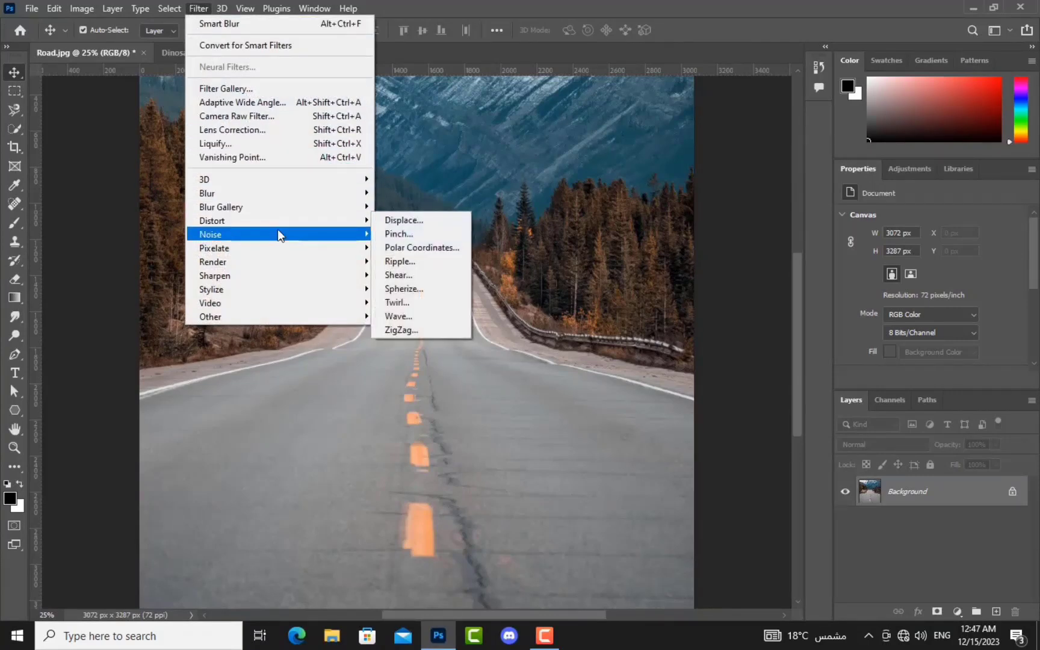
mouse_move(278, 232)
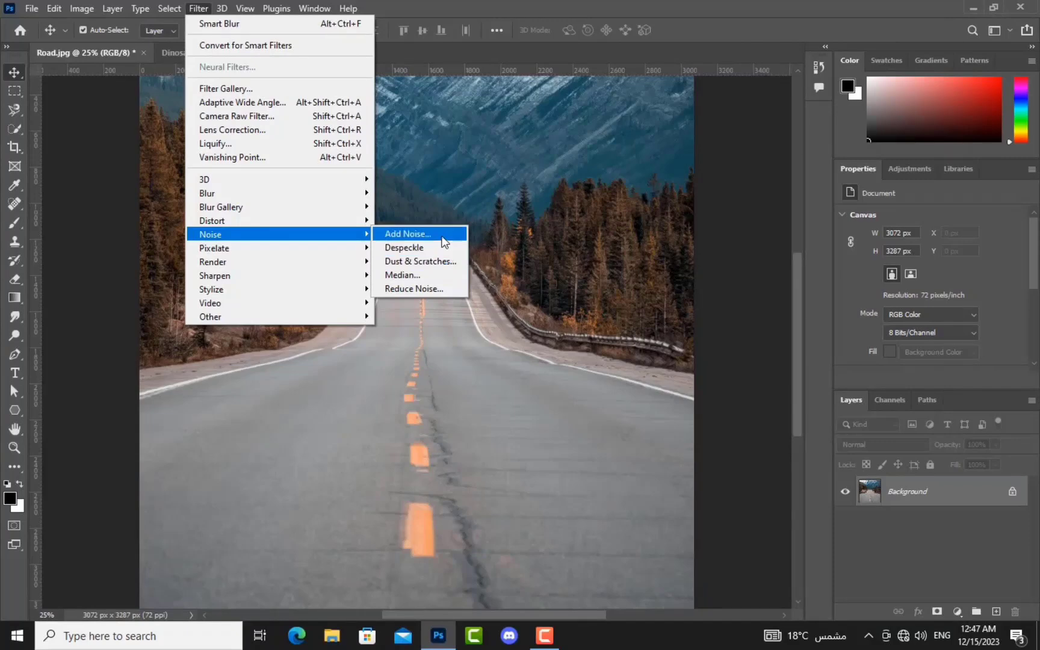
left_click(441, 235)
left_click_drag(475, 308, 496, 312)
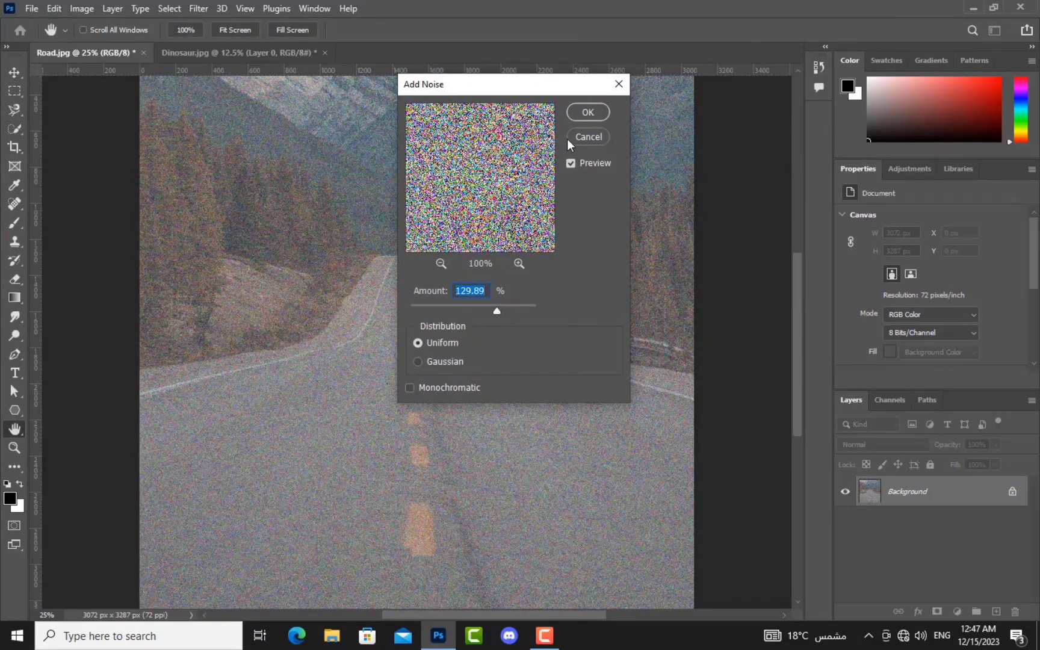
left_click(577, 113)
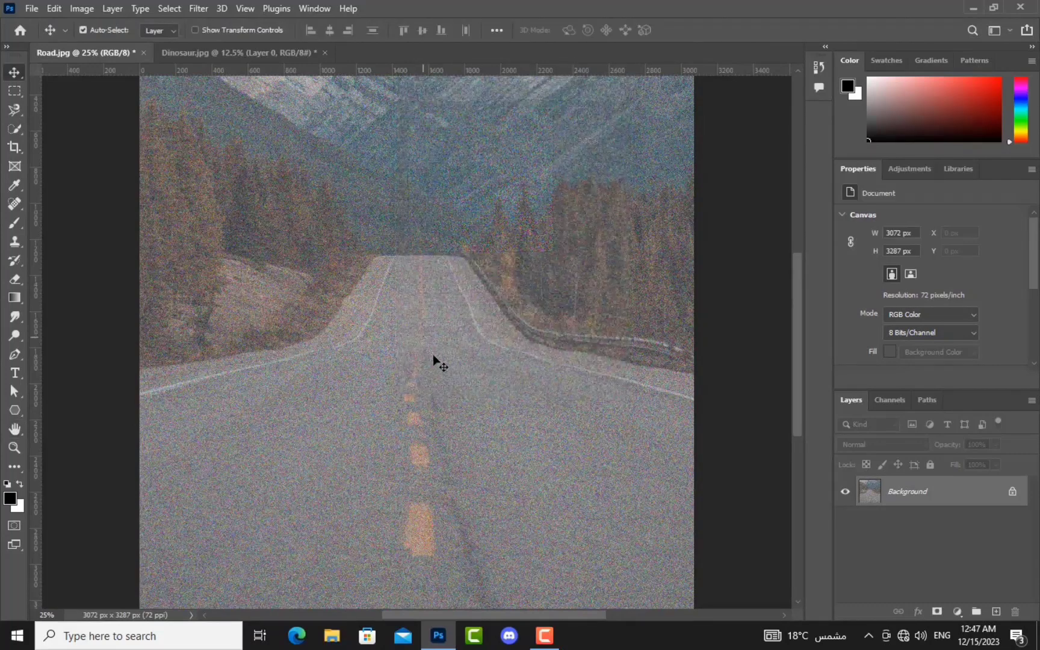
key("ctrl+z")
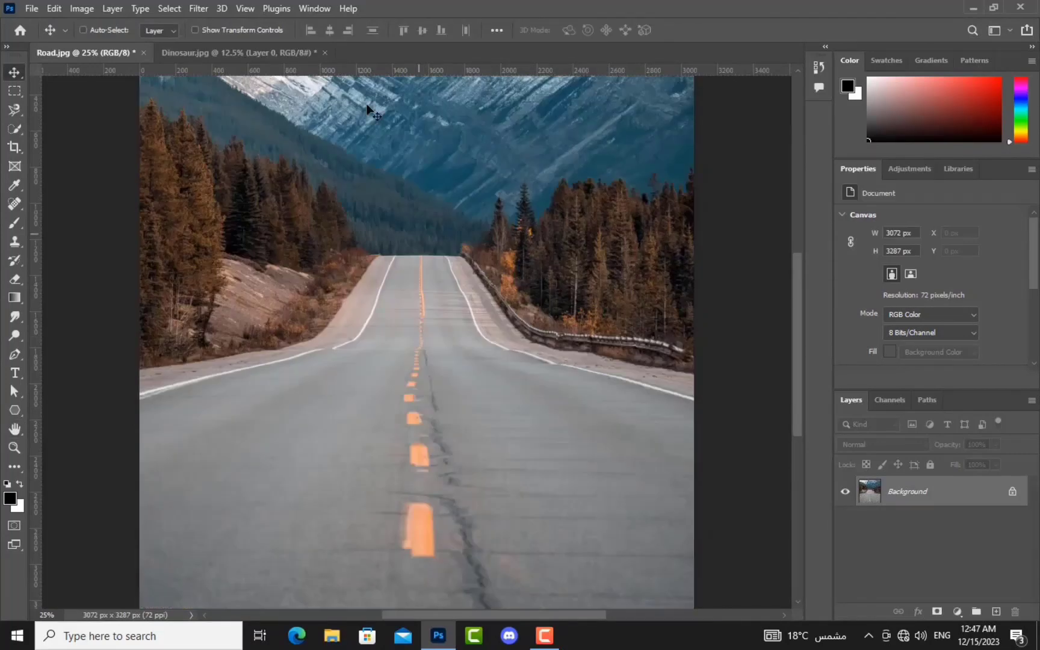
left_click(201, 9)
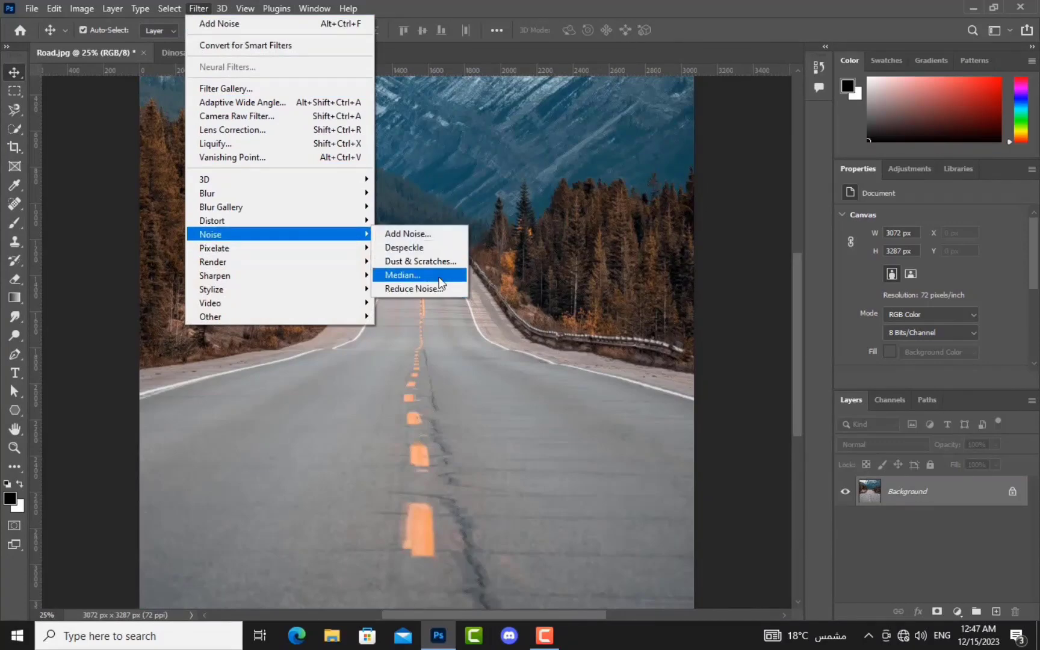
Step: Apply a radius-60 Median filter to the road photo, then undo it
left_click(439, 273)
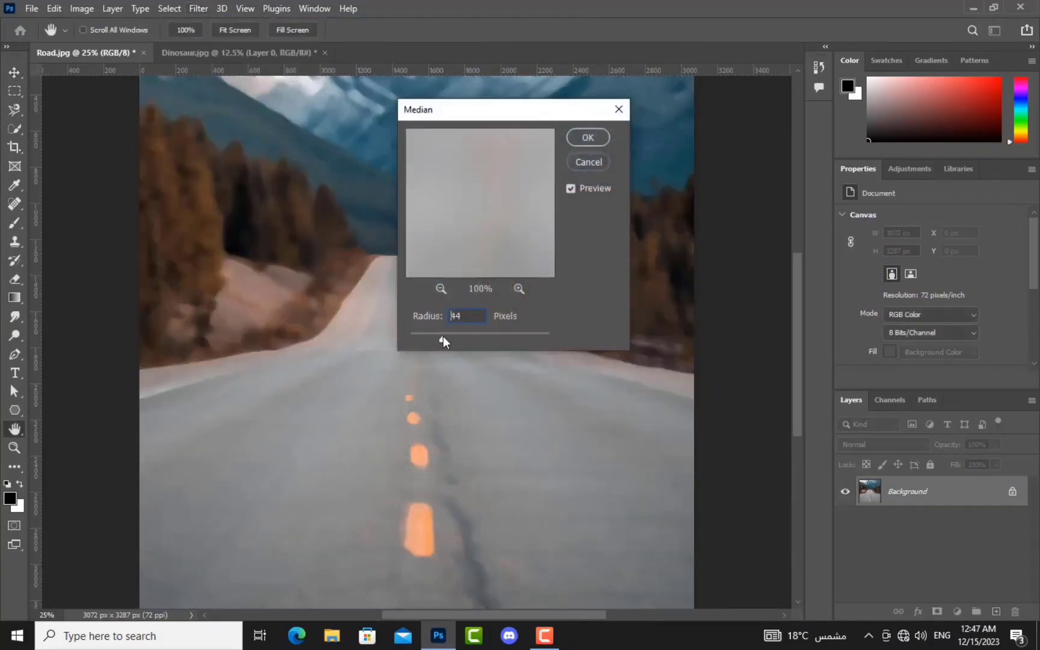
left_click_drag(445, 338, 455, 339)
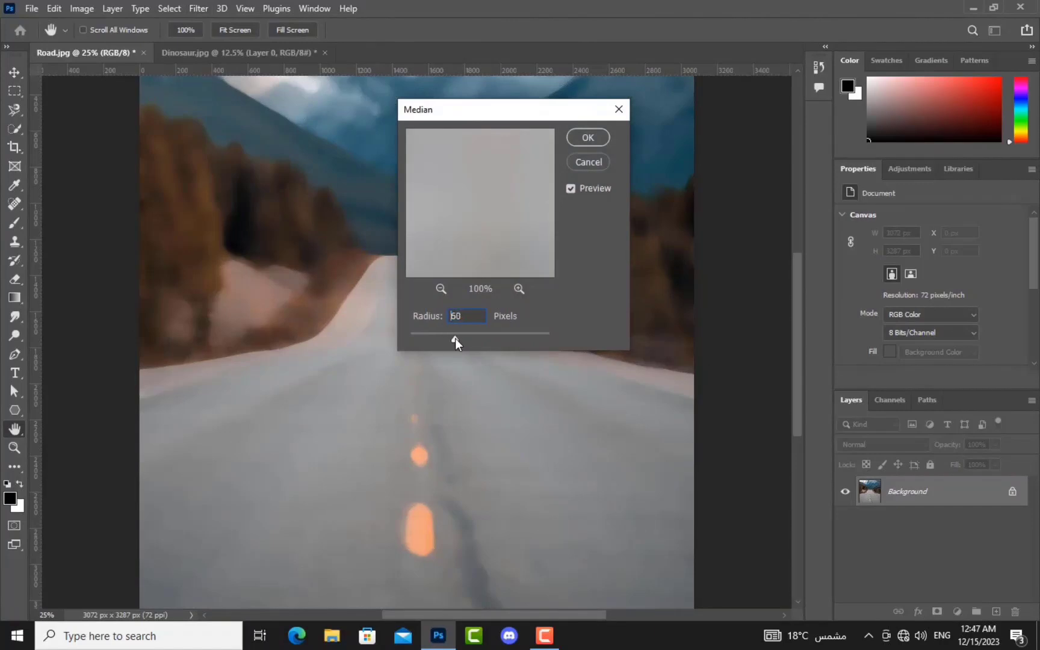
left_click(582, 140)
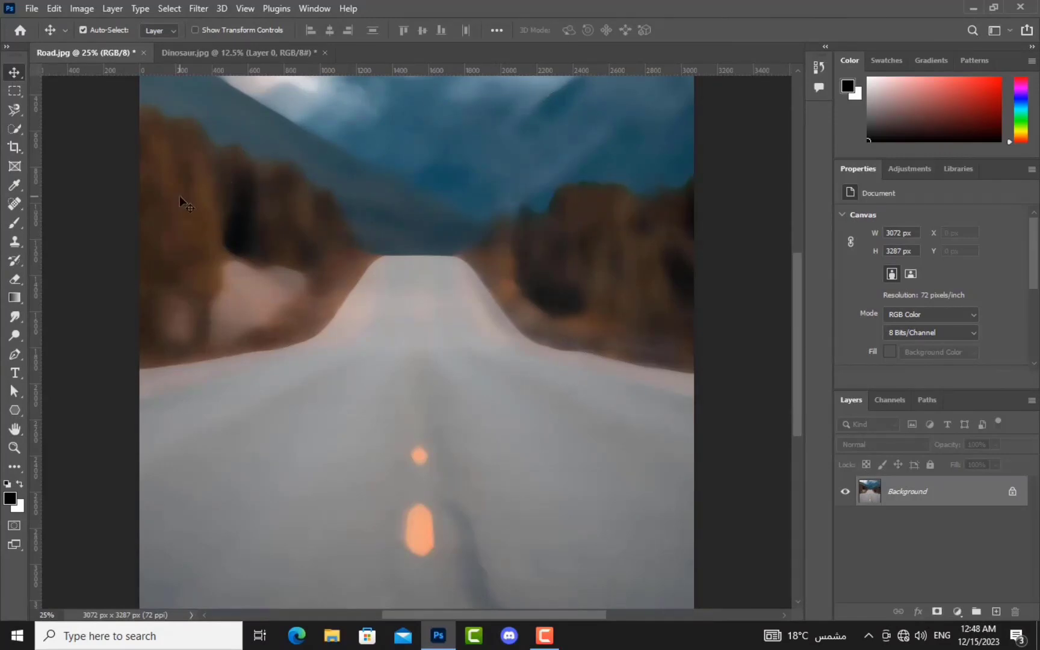
key("ctrl+z")
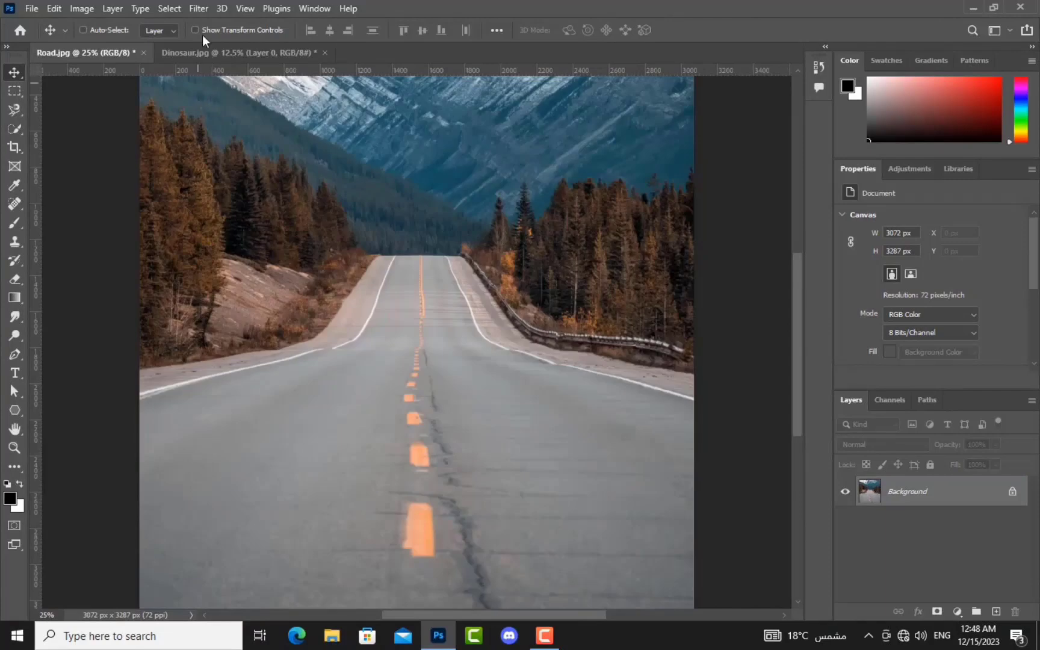
left_click(200, 8)
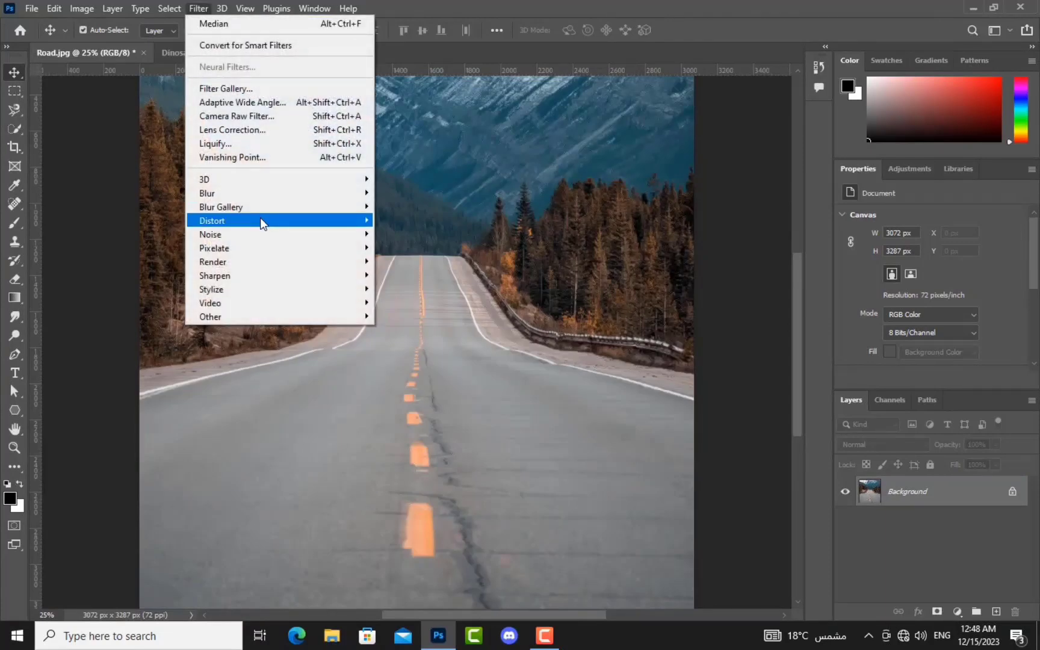
mouse_move(267, 261)
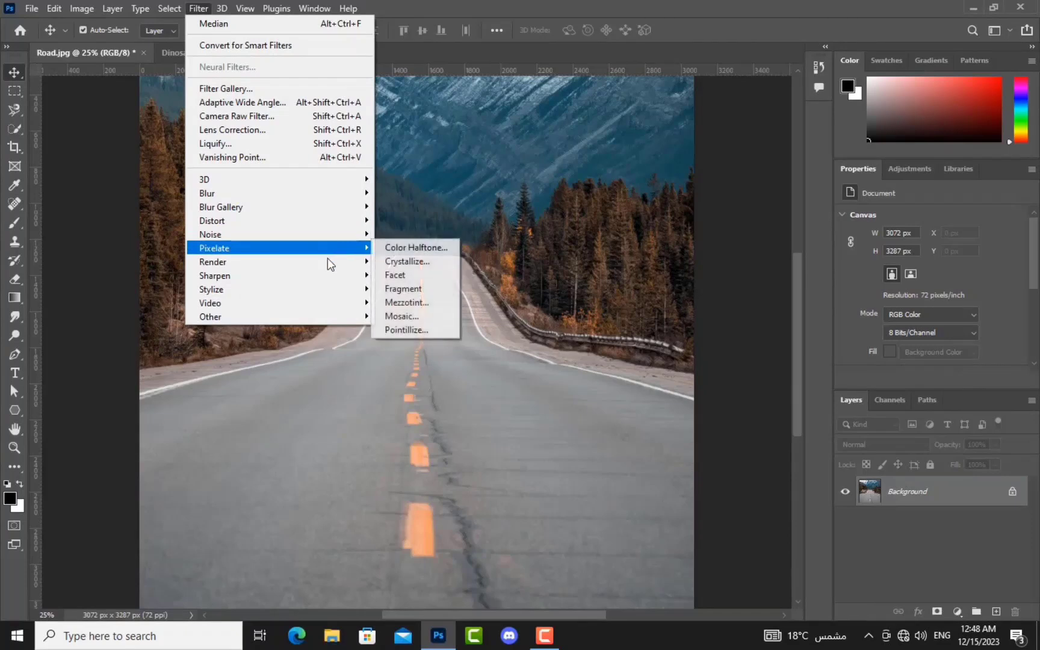
mouse_move(327, 261)
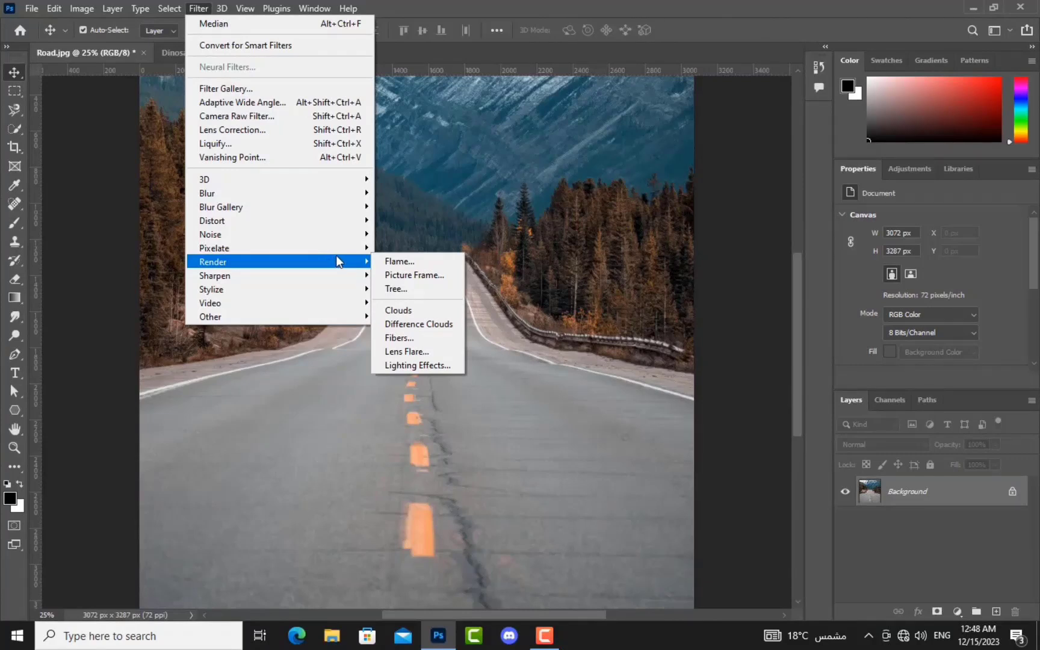
left_click(277, 358)
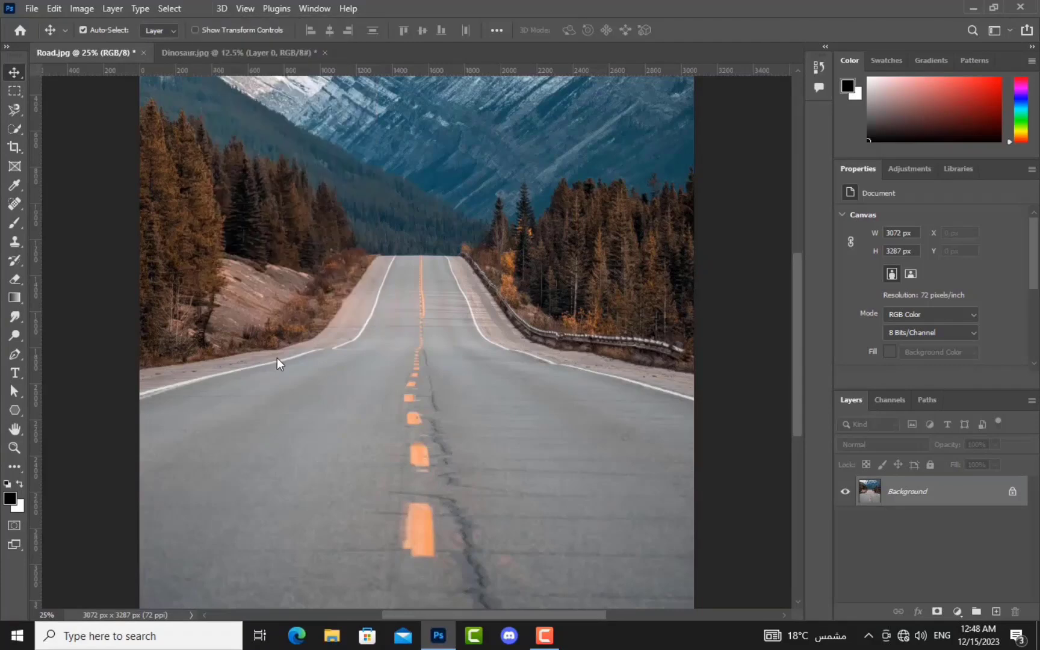
Step: Select the photo's top strip with the Rectangular Marquee, render Clouds into it, then undo
left_click(15, 90)
scroll(648, 159, "up", 3)
left_click_drag(692, 108, 125, 224)
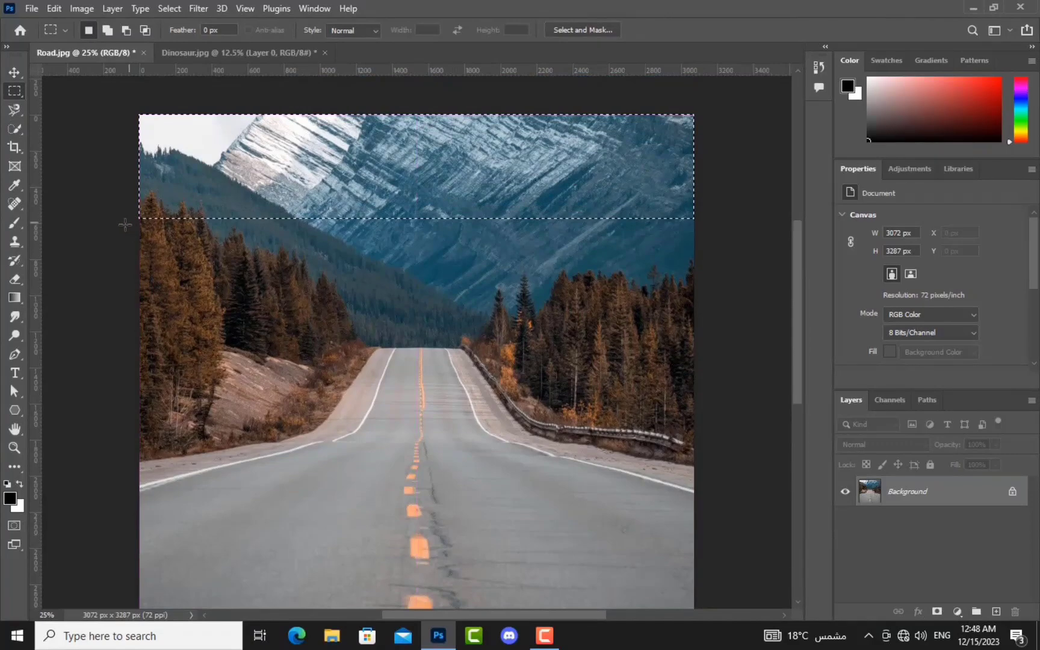
left_click(203, 8)
mouse_move(274, 264)
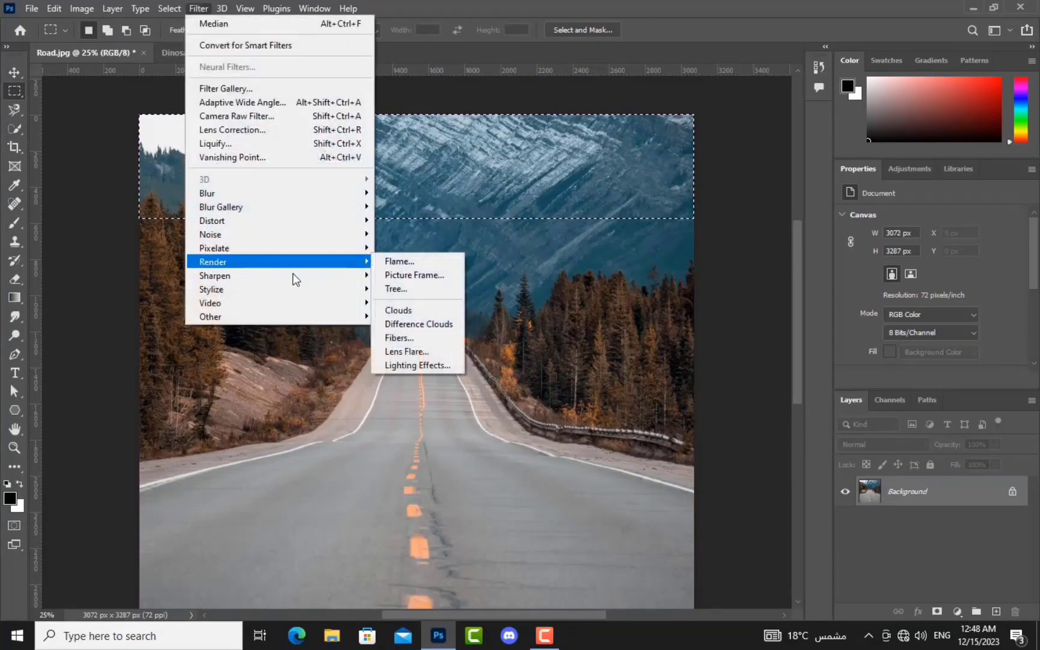
left_click(400, 311)
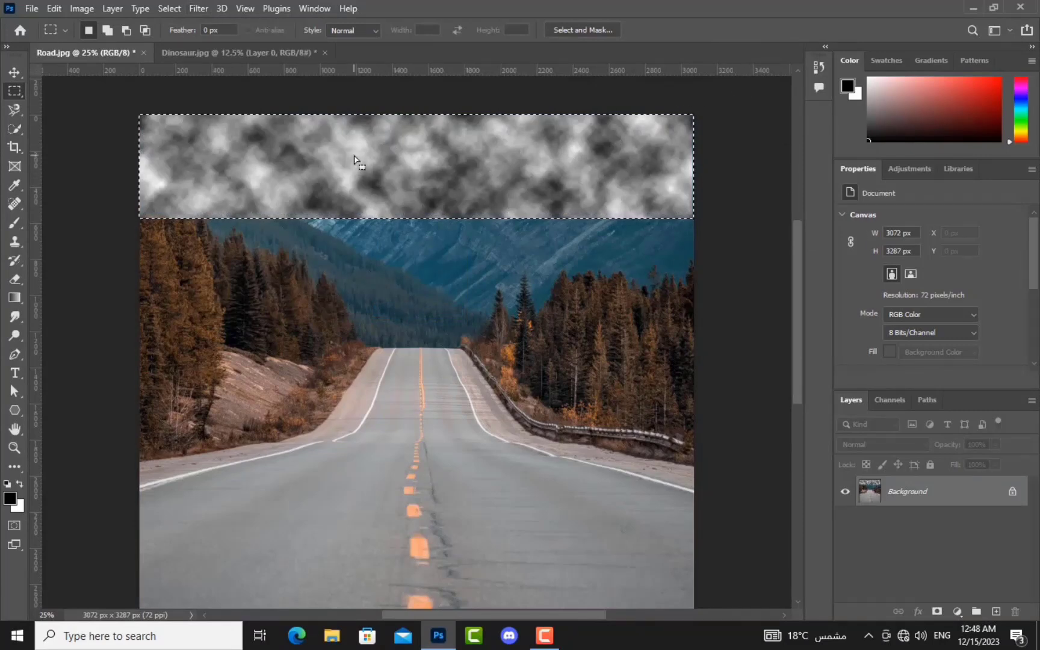
key("ctrl+z")
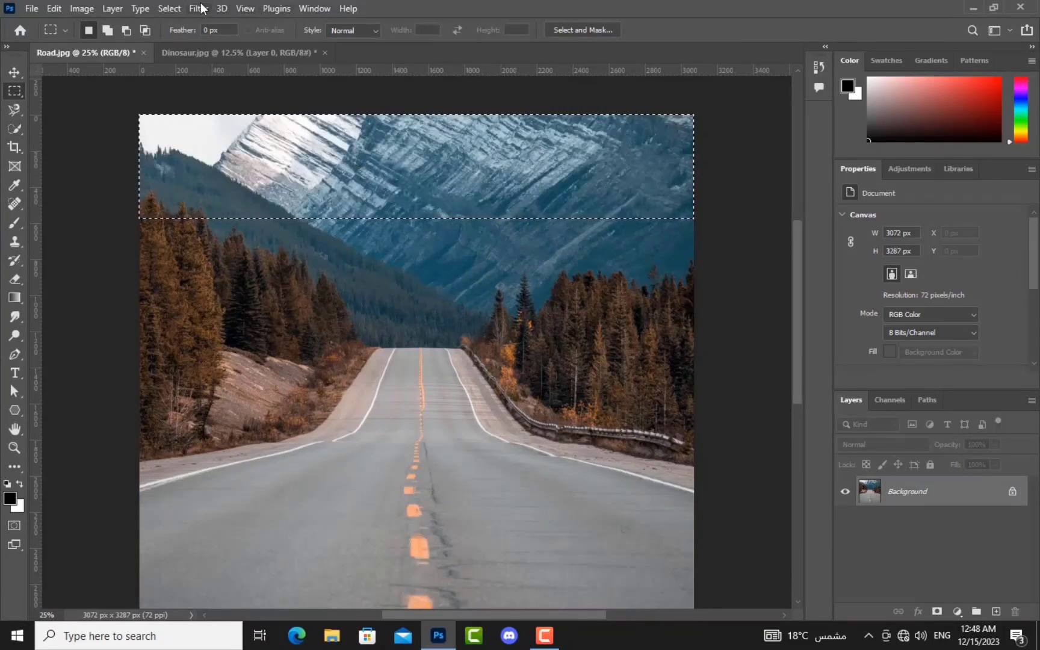
Step: Render Difference Clouds on the top strip, undo it, and clear the selection
left_click(200, 8)
mouse_move(231, 261)
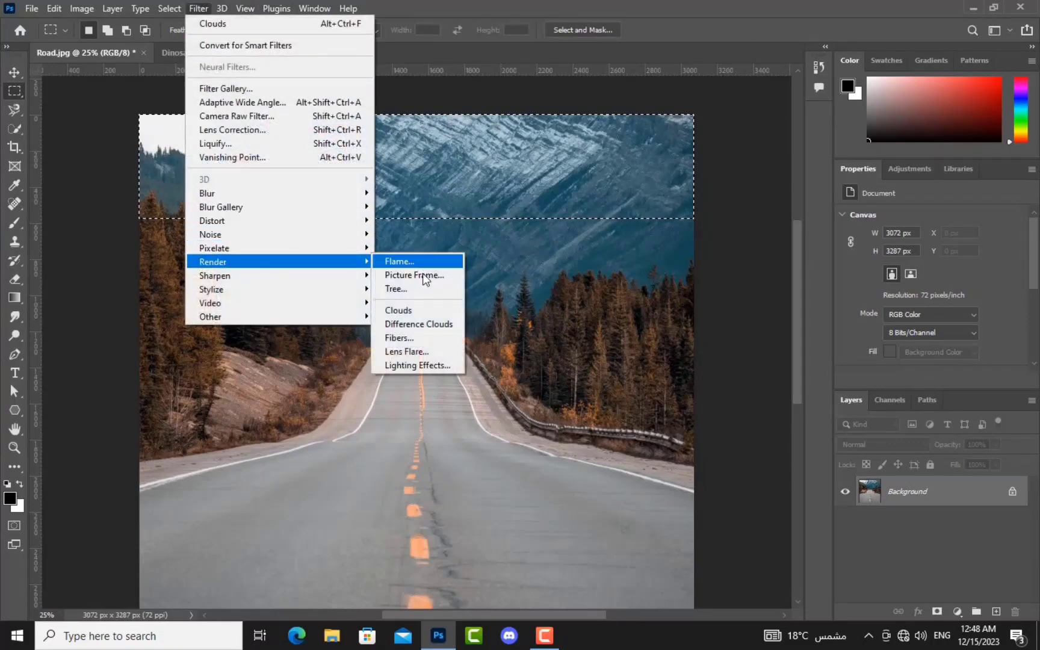
left_click(437, 328)
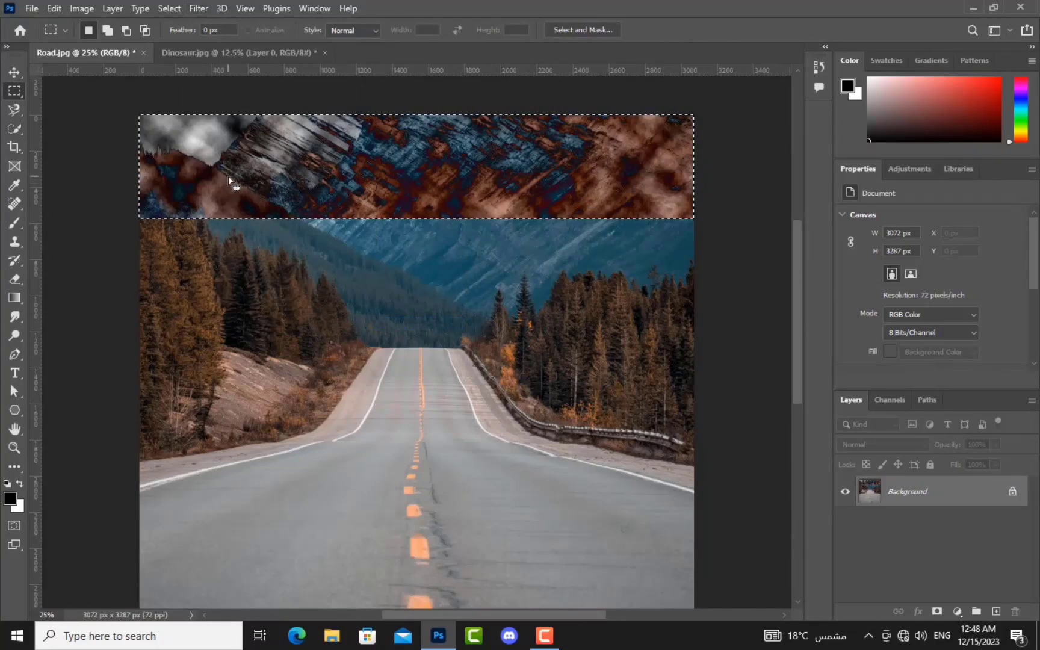
key("Return")
key("ctrl+z")
key("ctrl+d")
left_click(199, 8)
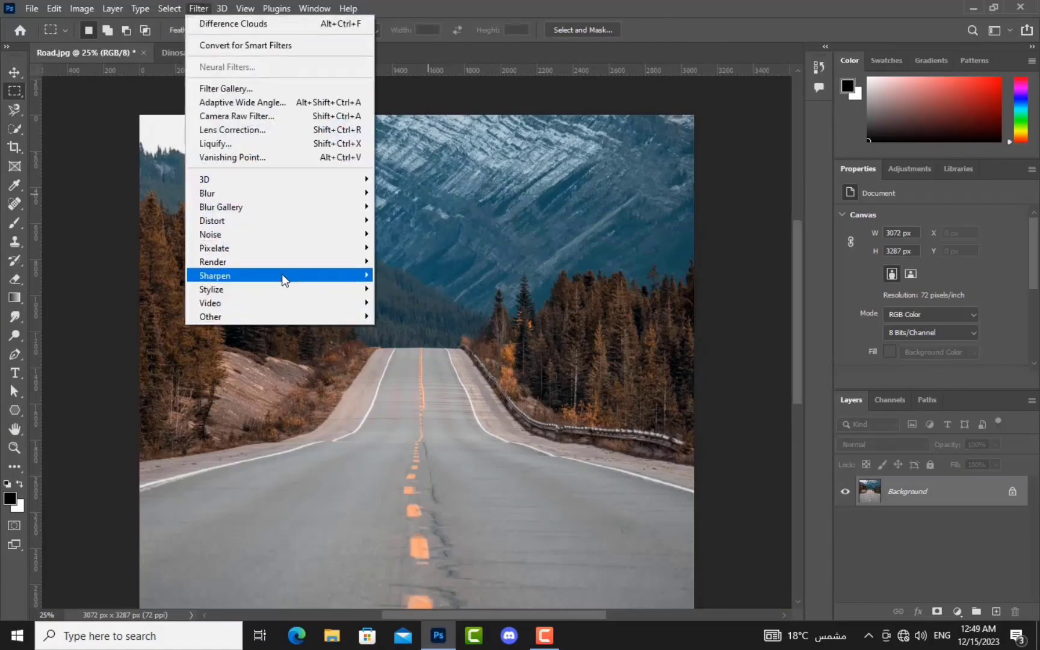
Step: Add a Lens Flare from the top-left corner at 159% brightness, then fit the image on screen
mouse_move(283, 262)
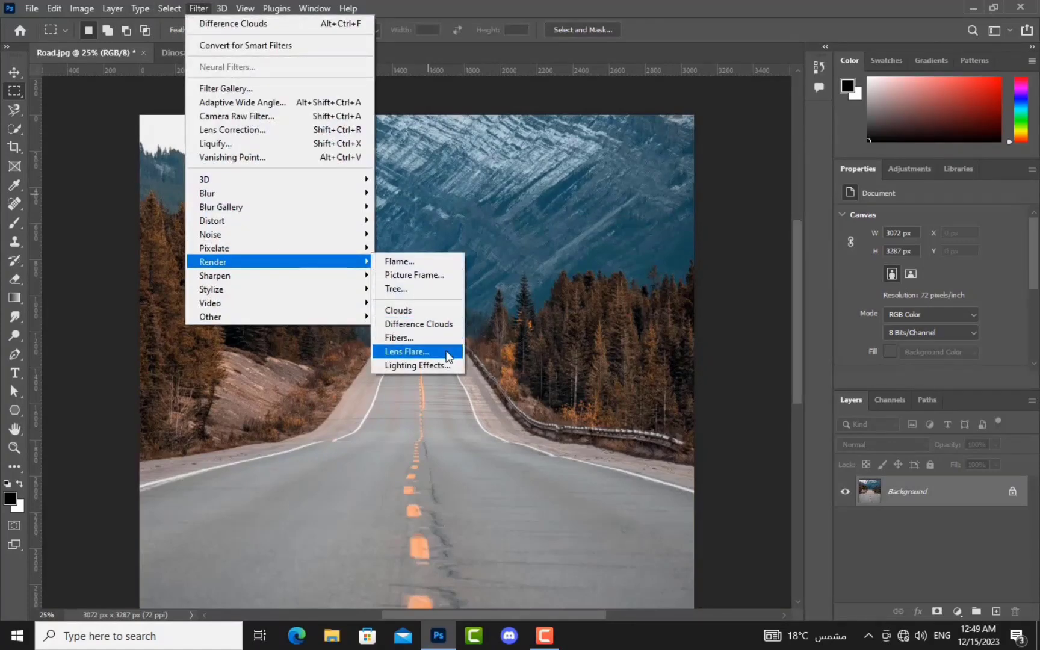
left_click(451, 352)
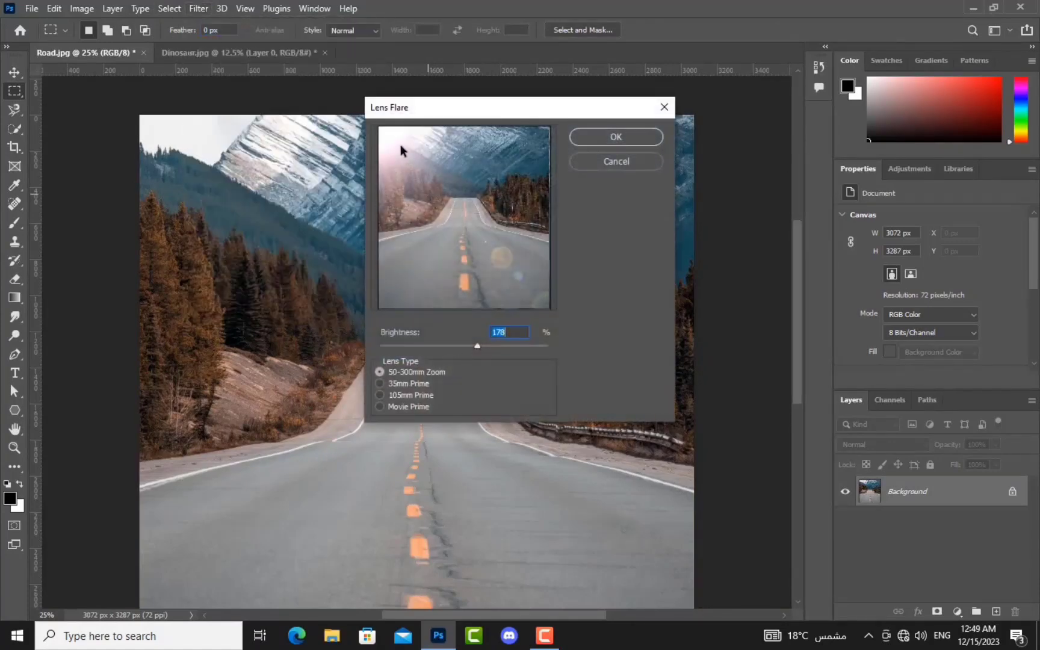
left_click_drag(391, 135, 499, 236)
left_click(476, 347)
left_click_drag(476, 347, 497, 347)
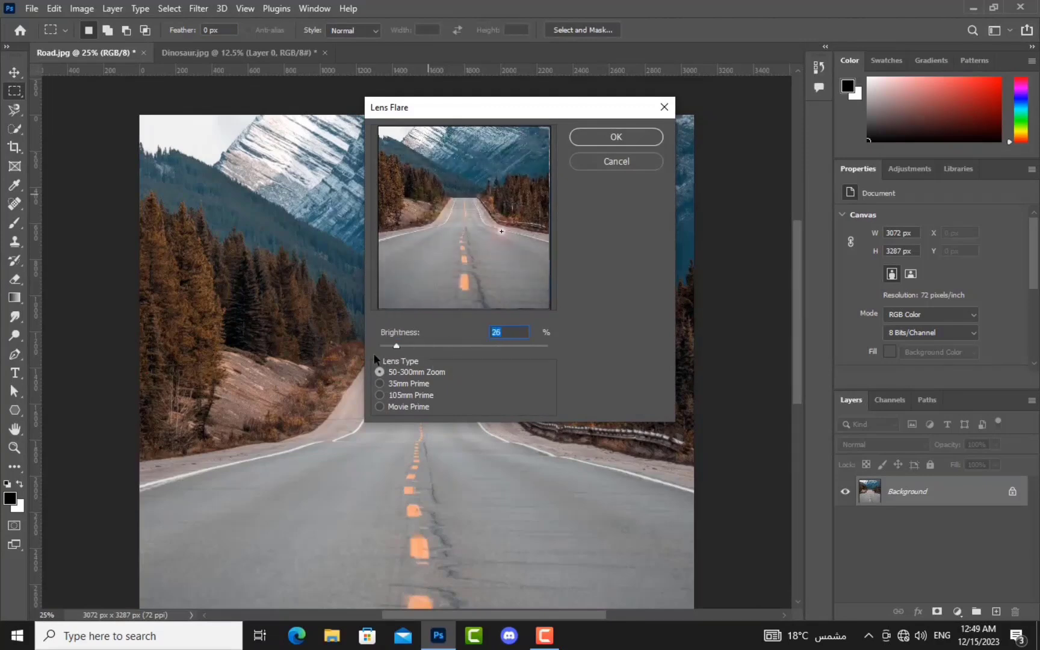
left_click_drag(428, 374, 452, 377)
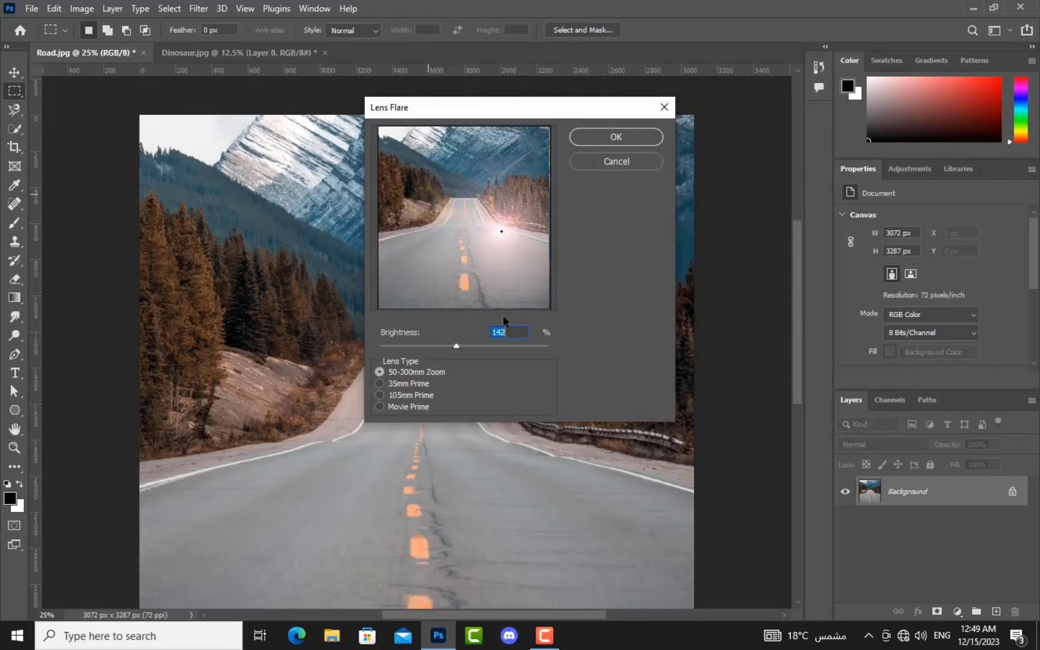
left_click_drag(503, 235, 392, 134)
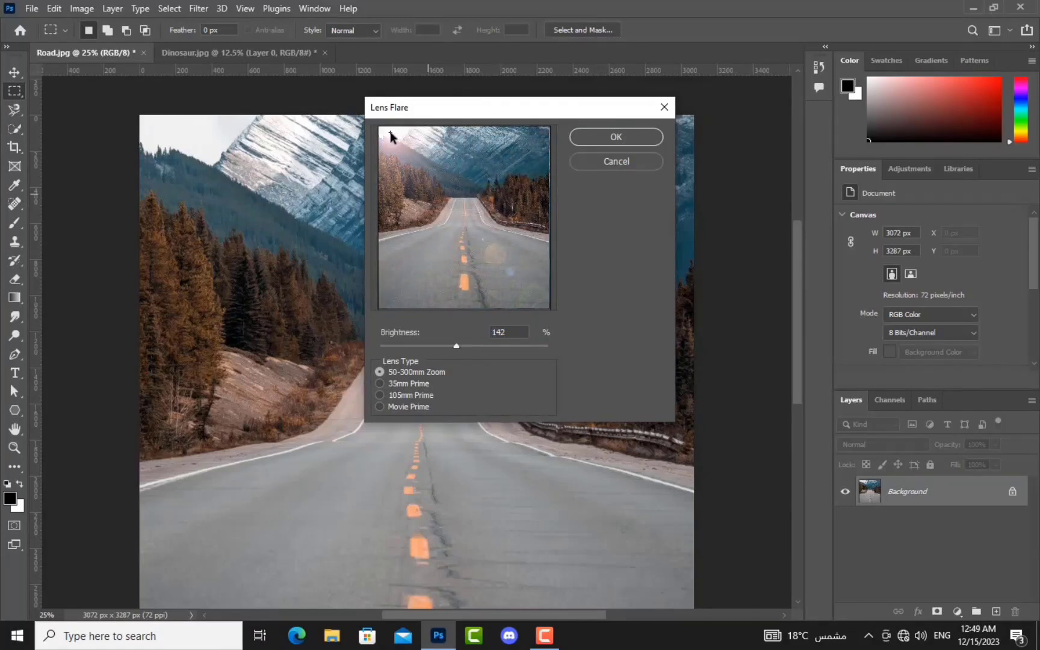
mouse_move(456, 347)
left_mouse_down()
mouse_move(481, 355)
mouse_move(466, 356)
left_mouse_up()
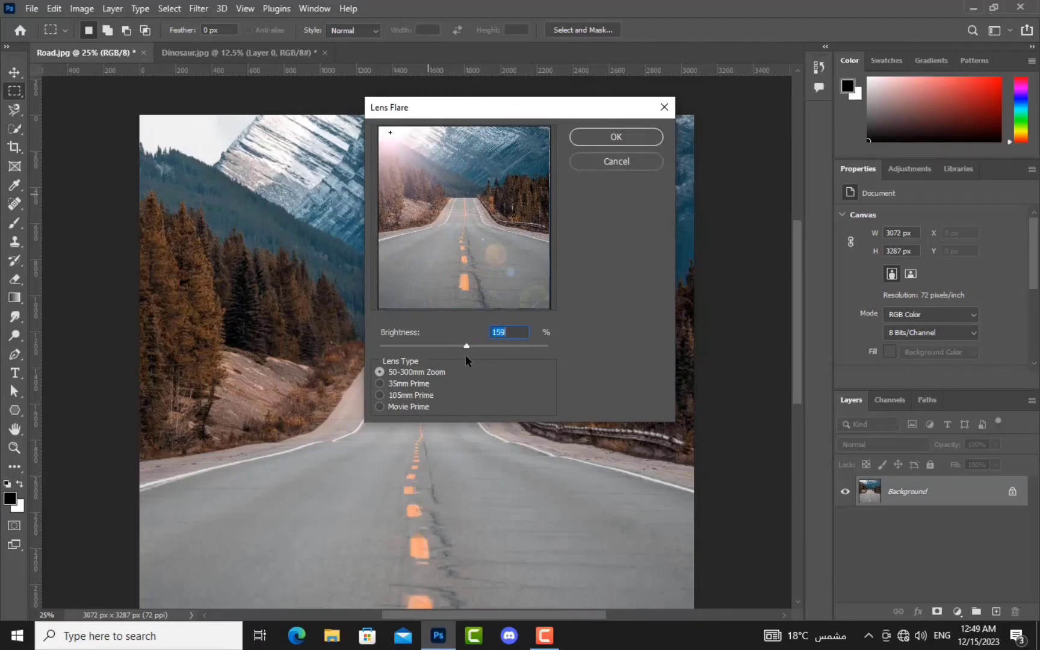
left_click(620, 138)
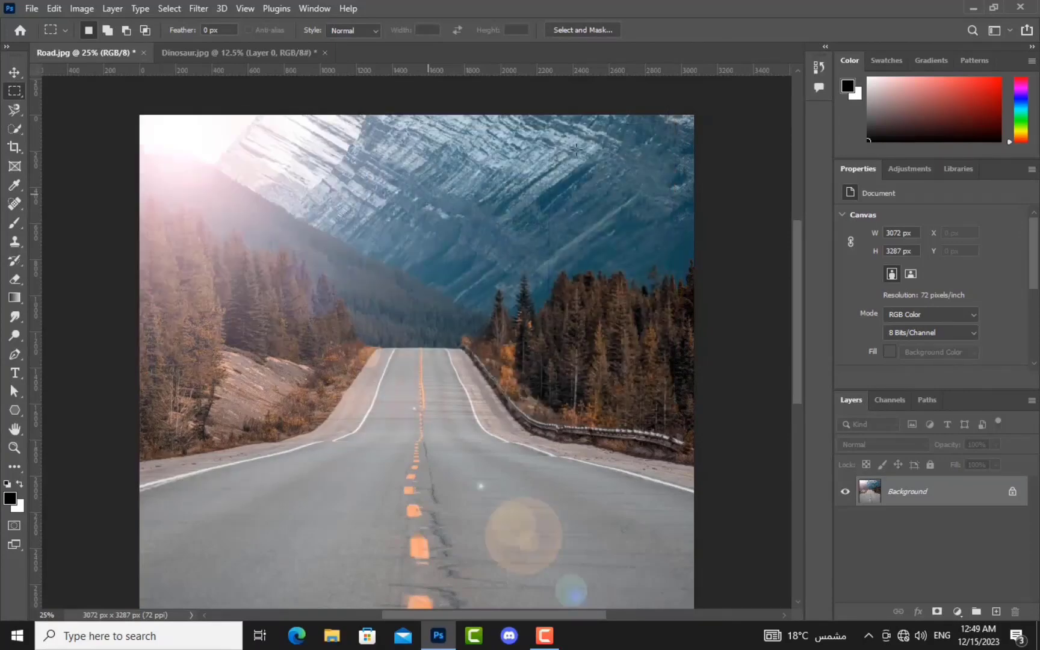
key("ctrl+0")
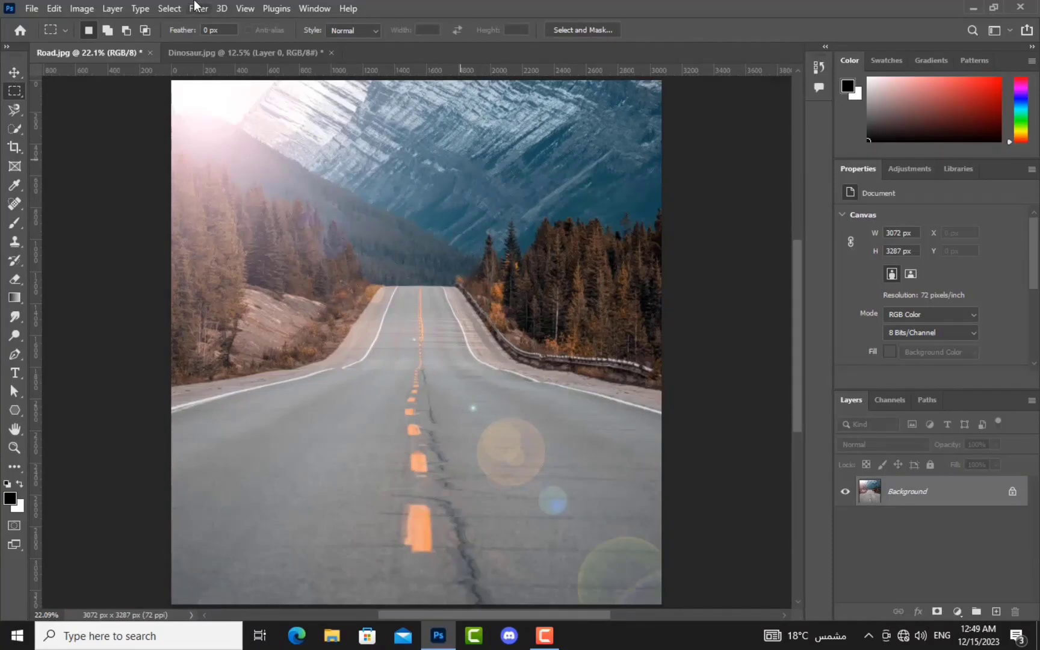
Step: In Lighting Effects, place the spotlight over the right-hand trees, brighten it, and set Metallic to 62
left_click(199, 9)
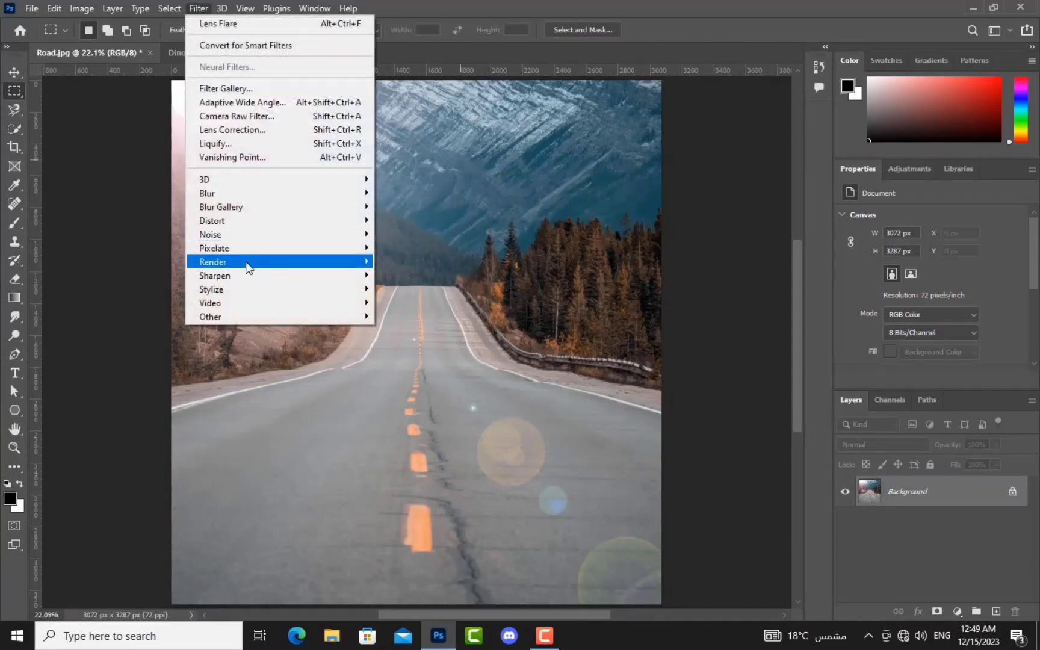
mouse_move(247, 263)
left_click(434, 365)
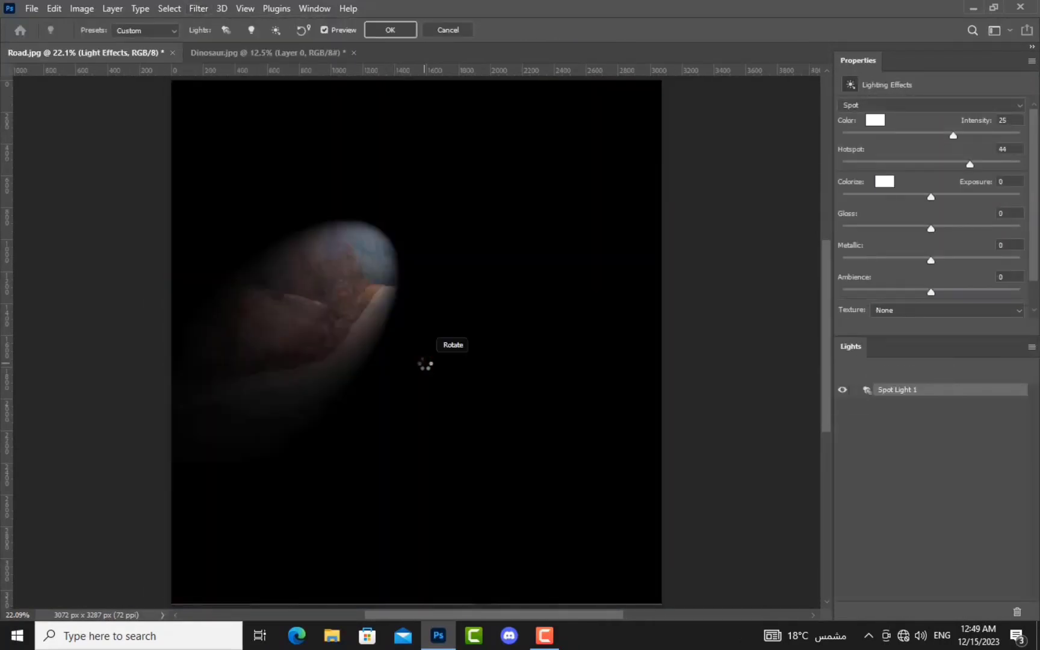
left_click_drag(352, 298, 613, 241)
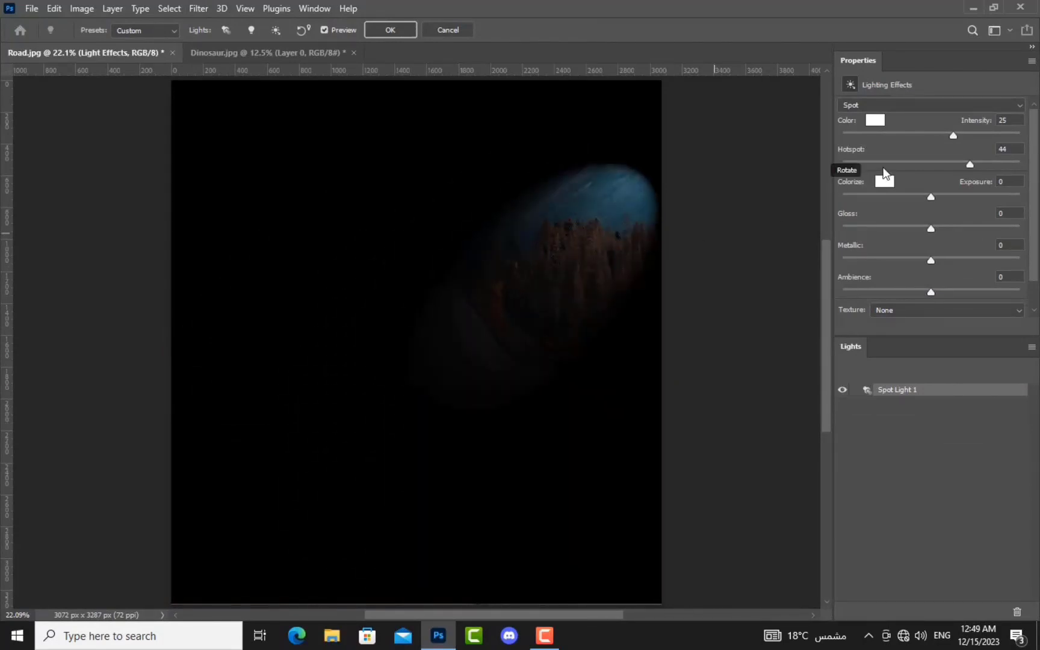
left_click_drag(953, 135, 999, 198)
left_click_drag(930, 261, 986, 274)
Step: Try Point and Infinite light types, return to Spot, and apply the lighting effect
left_click(946, 106)
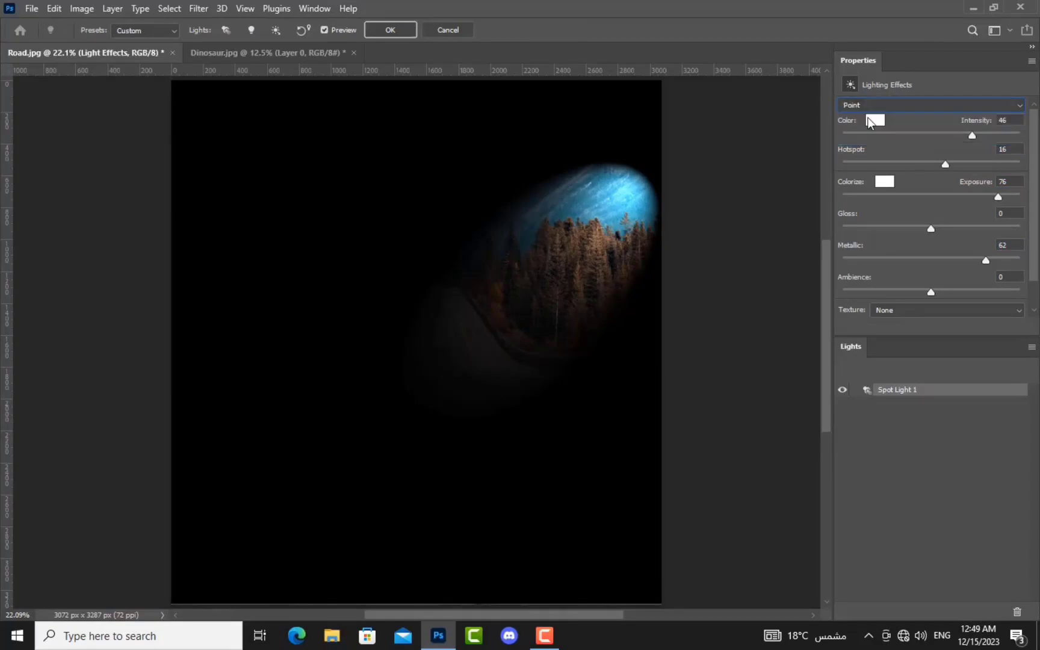
left_click(869, 119)
left_click_drag(355, 355, 361, 394)
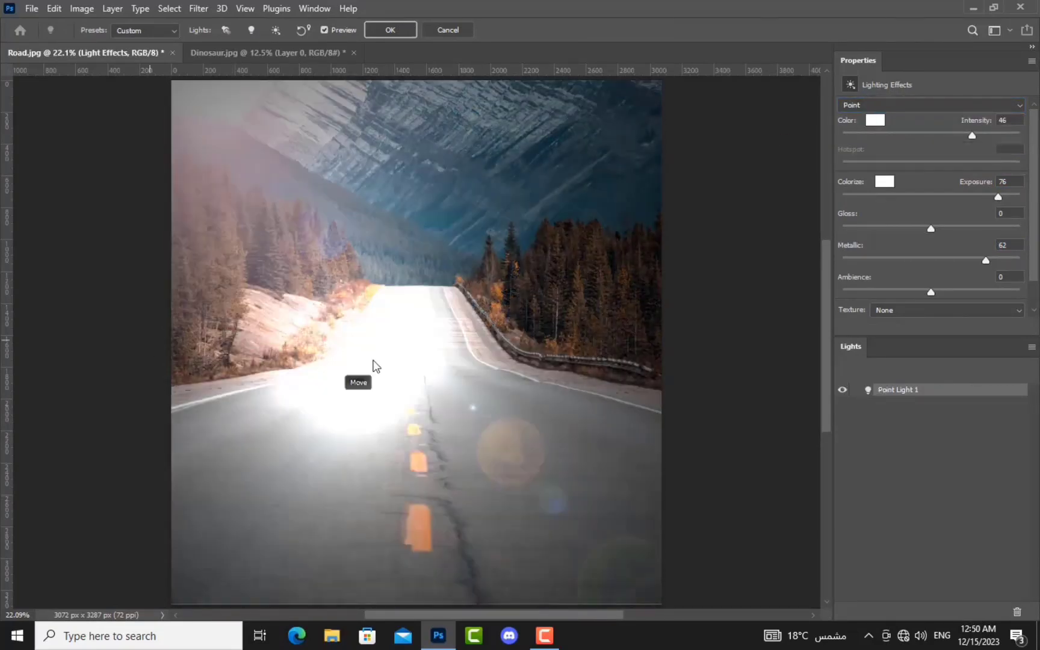
left_click(893, 103)
left_click(926, 137)
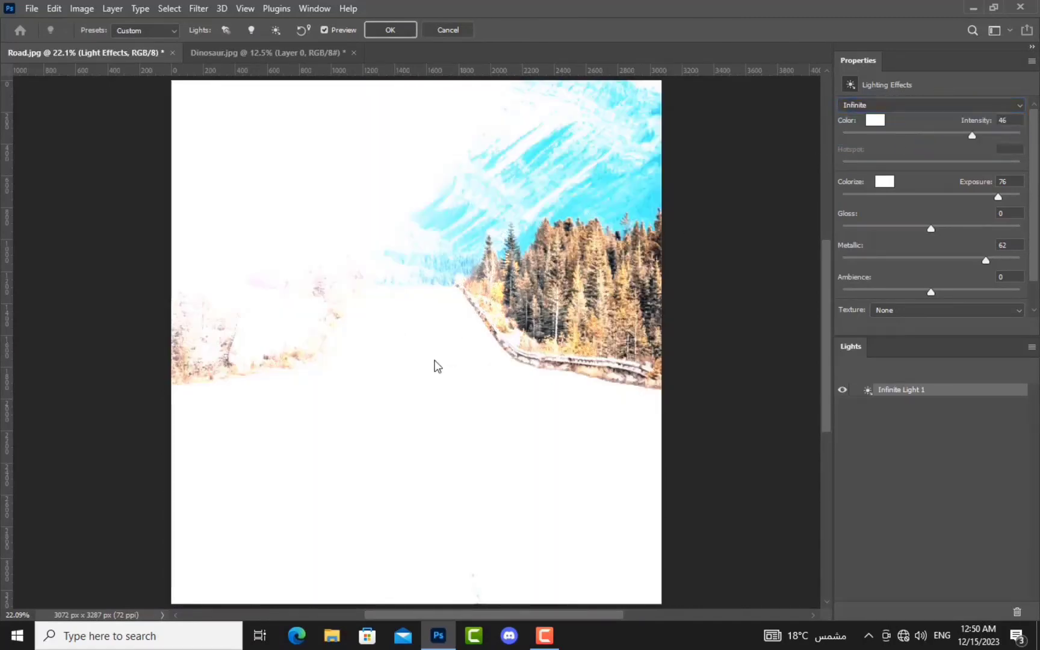
left_click(925, 107)
left_click(882, 116)
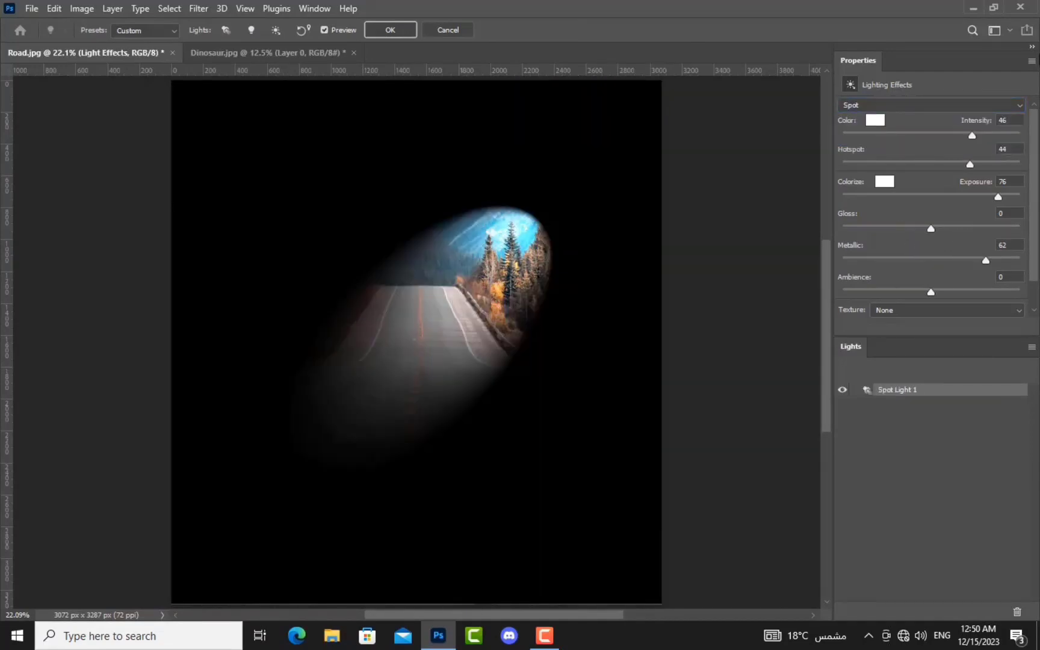
left_click(391, 30)
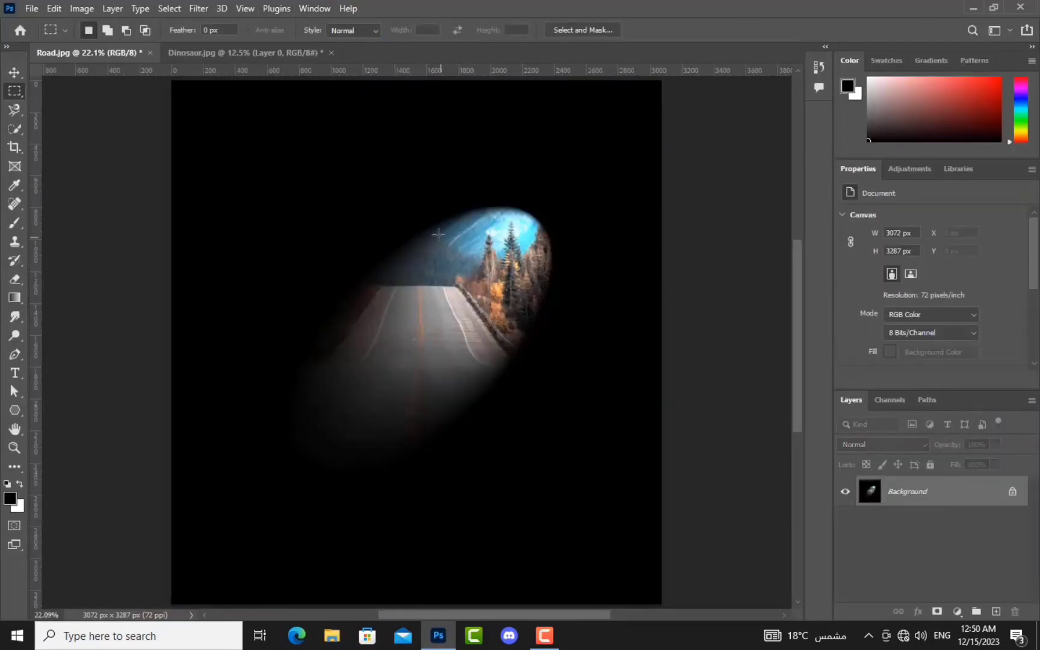
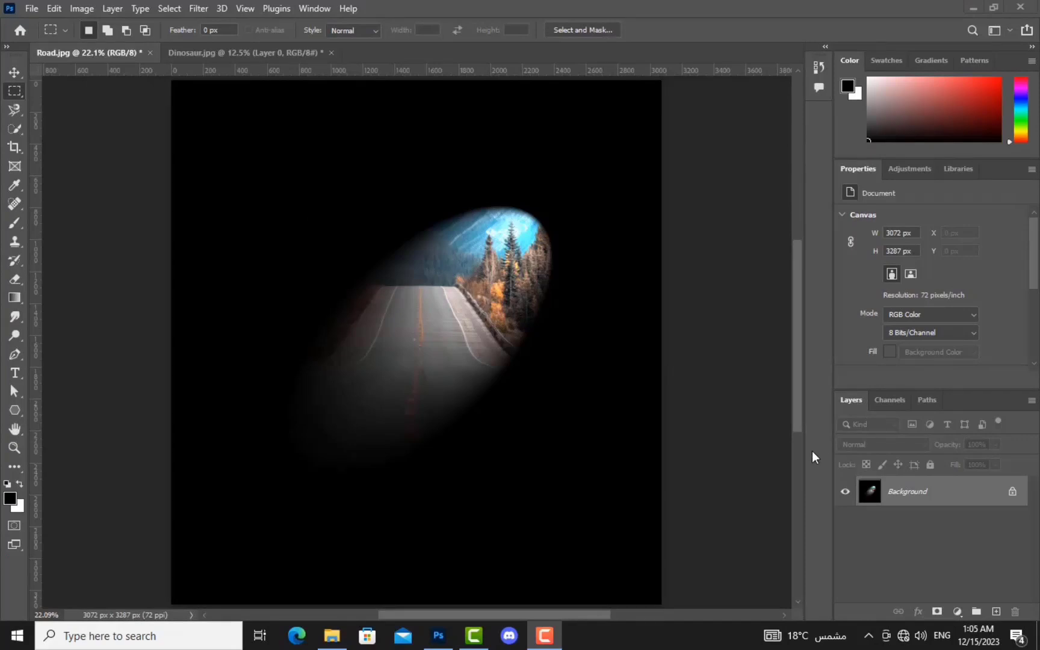
Step: Open a new document with Ctrl+N, which shows the 462 x 462 px Clipboard preset
key("ctrl+n")
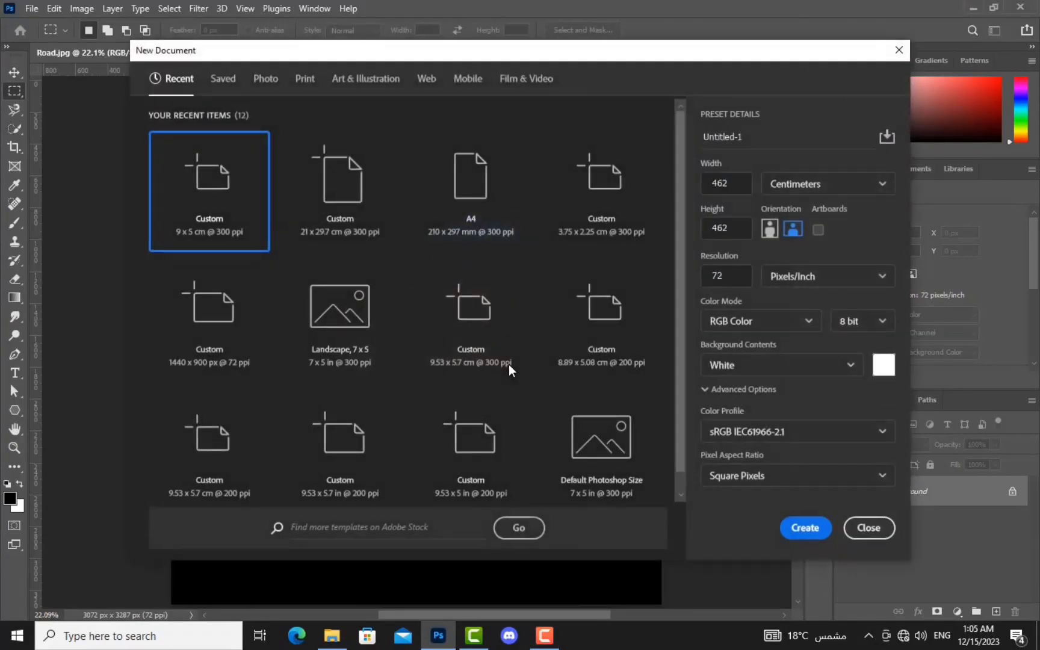
Step: Create a 9 x 5 cm document at 300 pixels/inch, then return to the Dinosaur.jpg tab
left_click(855, 184)
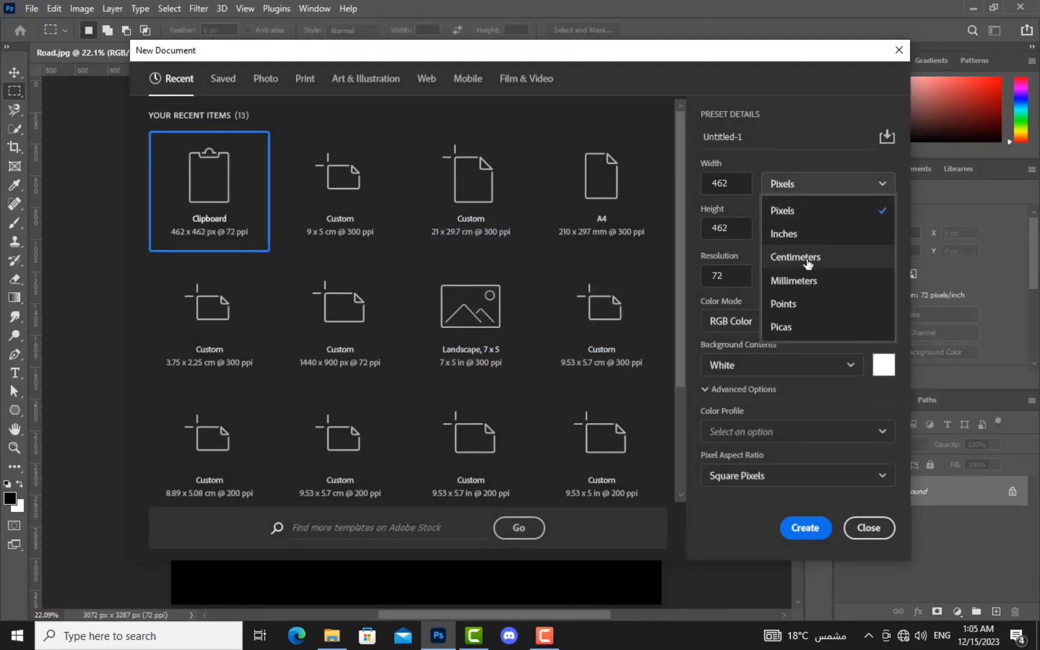
left_click(808, 264)
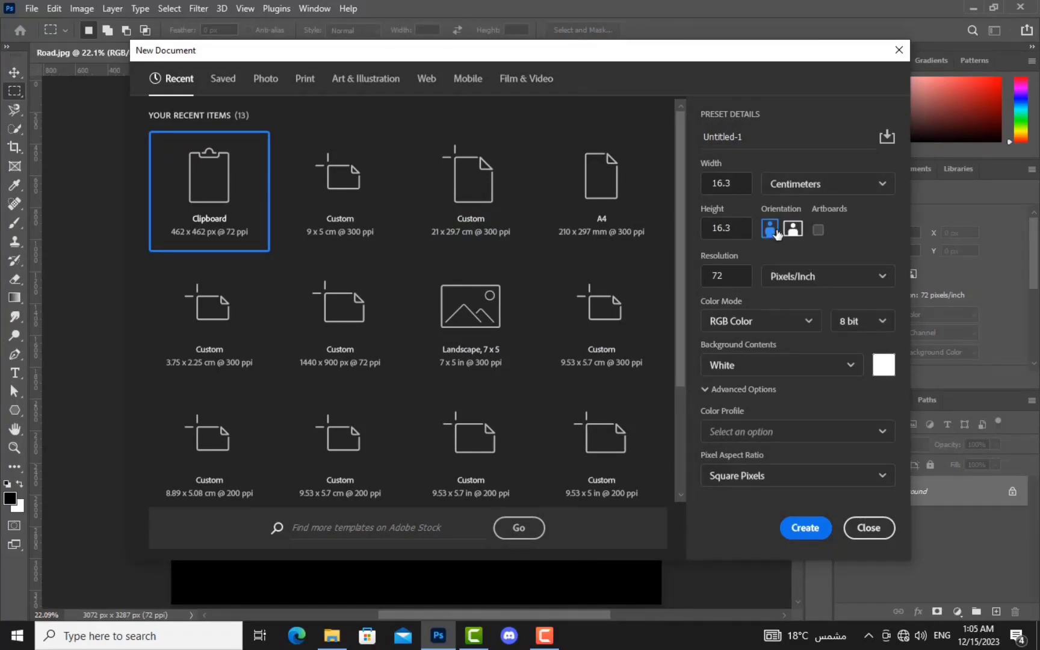
left_click(735, 189)
type("9")
left_click(731, 228)
type("5")
left_click(744, 281)
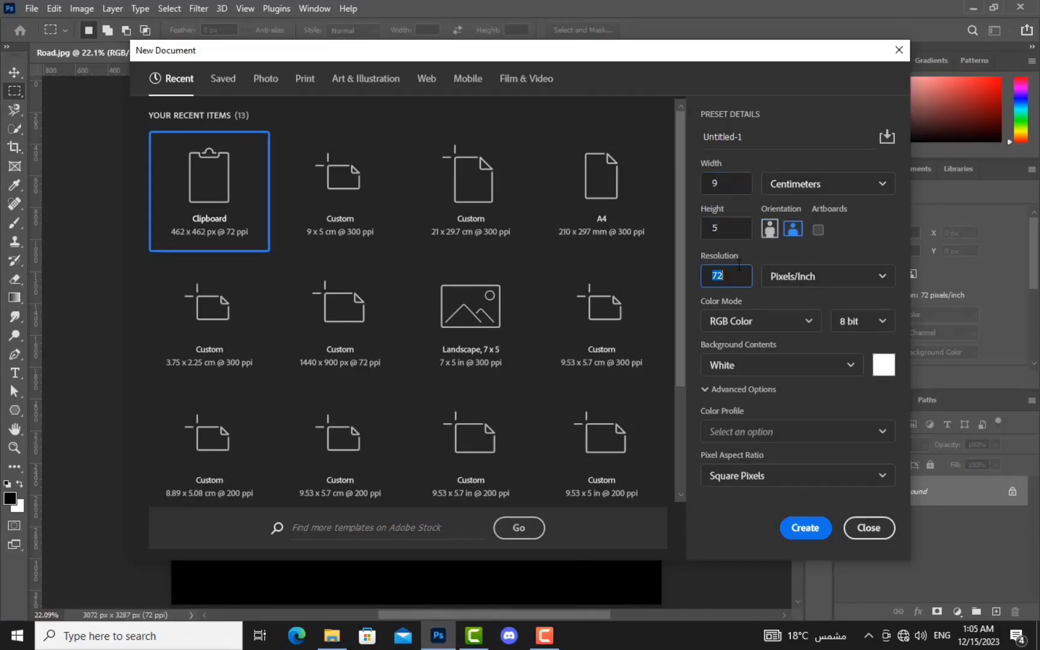
left_click(793, 232)
left_click(816, 529)
left_click(307, 53)
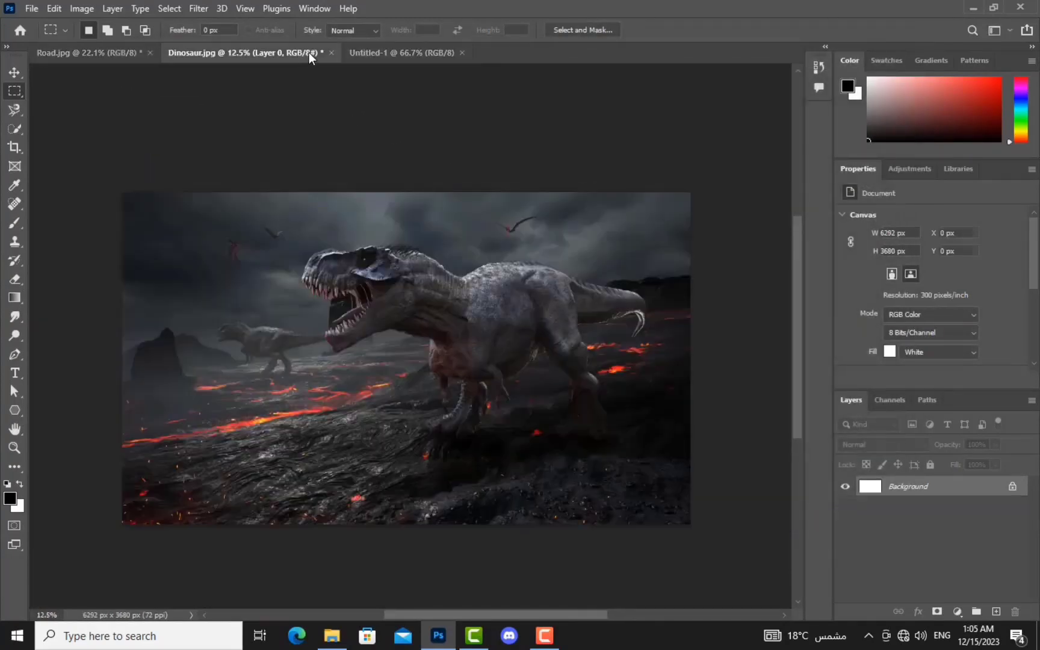
Step: Close Dinosaur.jpg and Road.jpg without saving, then select the Move tool
left_click(331, 53)
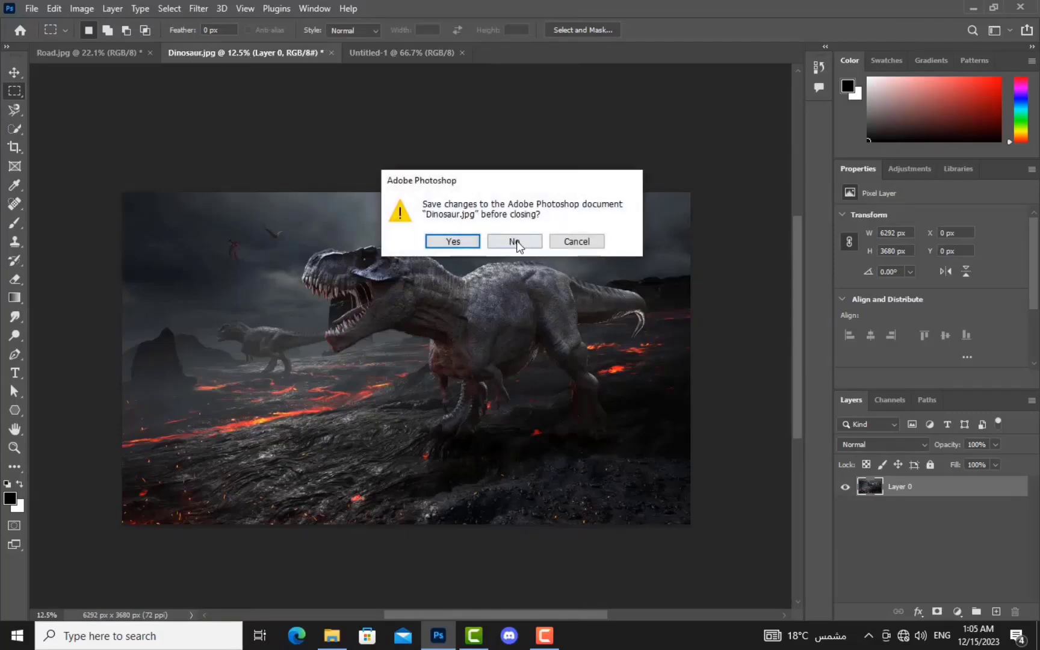
left_click(514, 241)
left_click(149, 53)
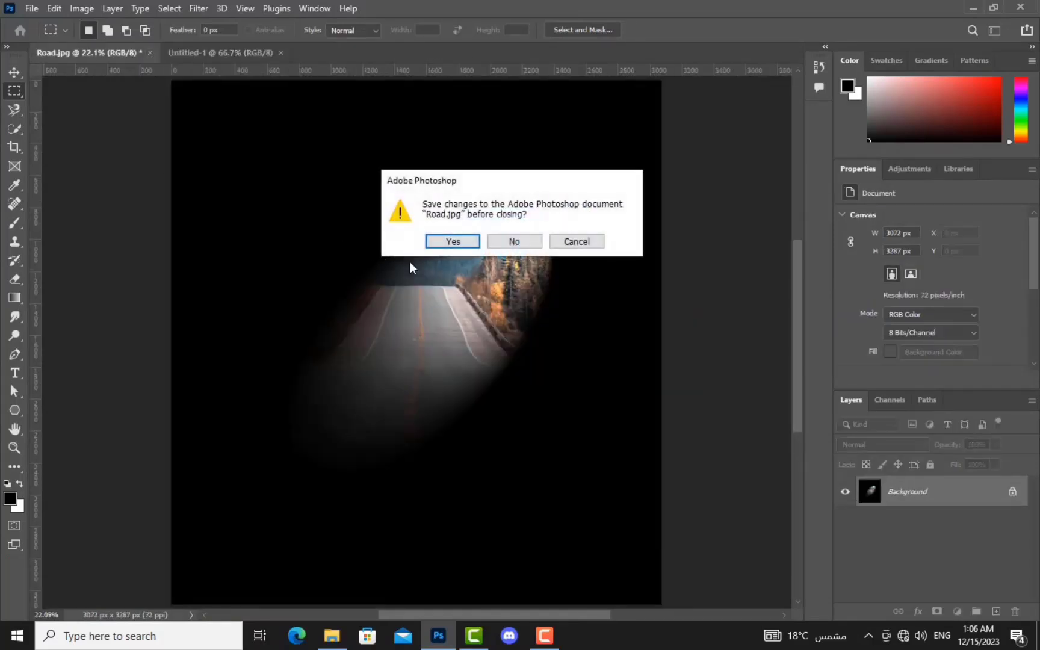
left_click(515, 243)
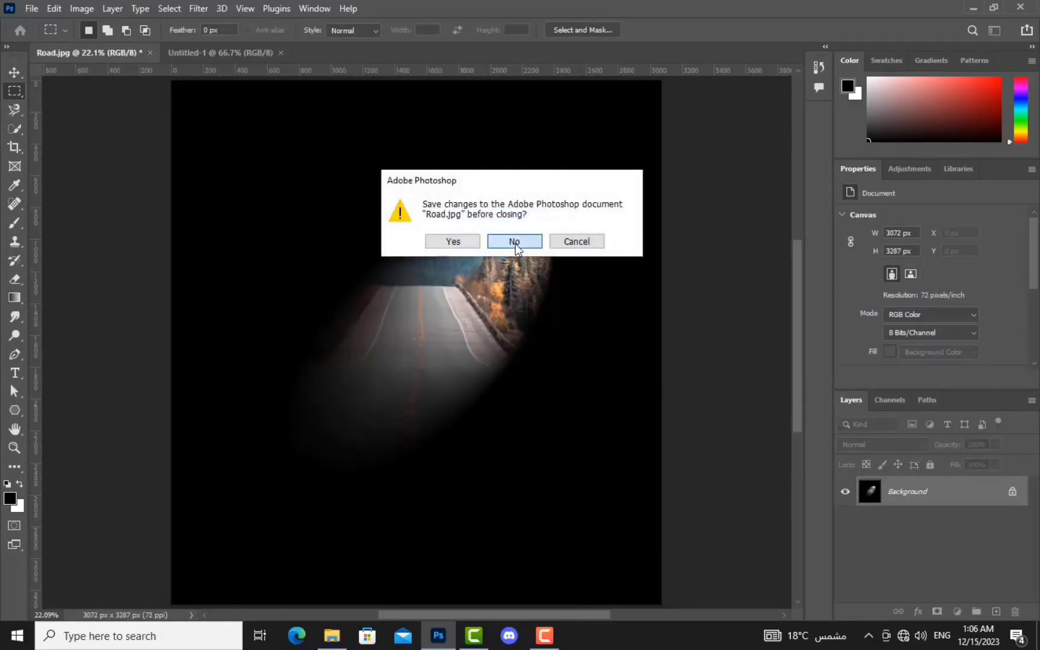
left_click(8, 70)
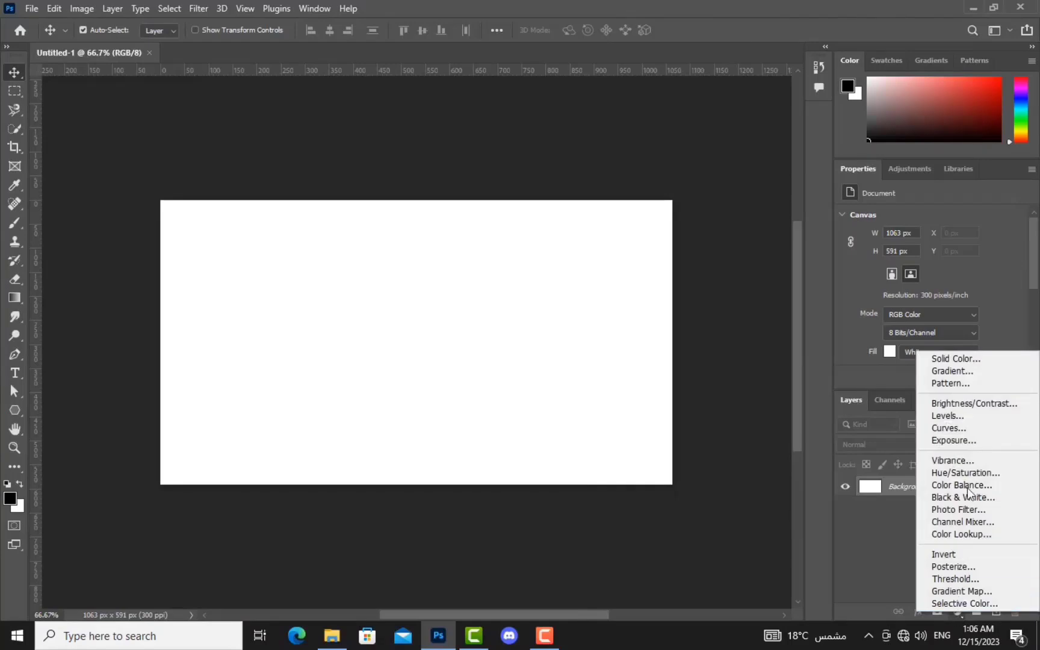
Step: Add a Solid Color fill layer in deep blue #0b37b5
left_click(977, 360)
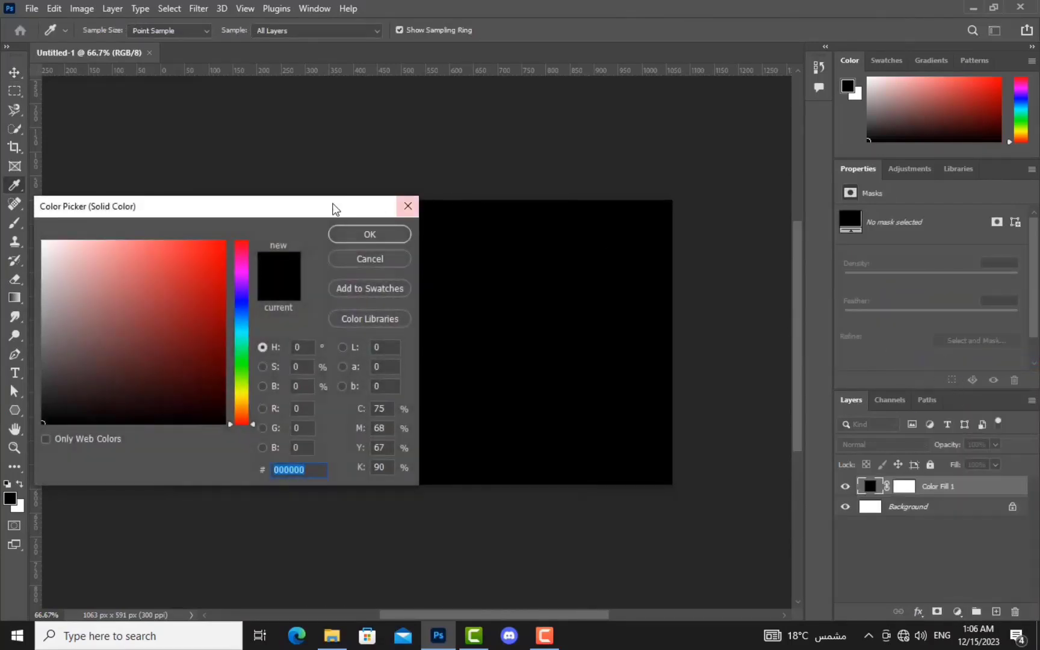
mouse_move(319, 263)
left_mouse_down()
mouse_move(303, 314)
mouse_move(308, 322)
mouse_move(328, 243)
mouse_move(332, 346)
mouse_move(340, 304)
mouse_move(326, 265)
left_mouse_up()
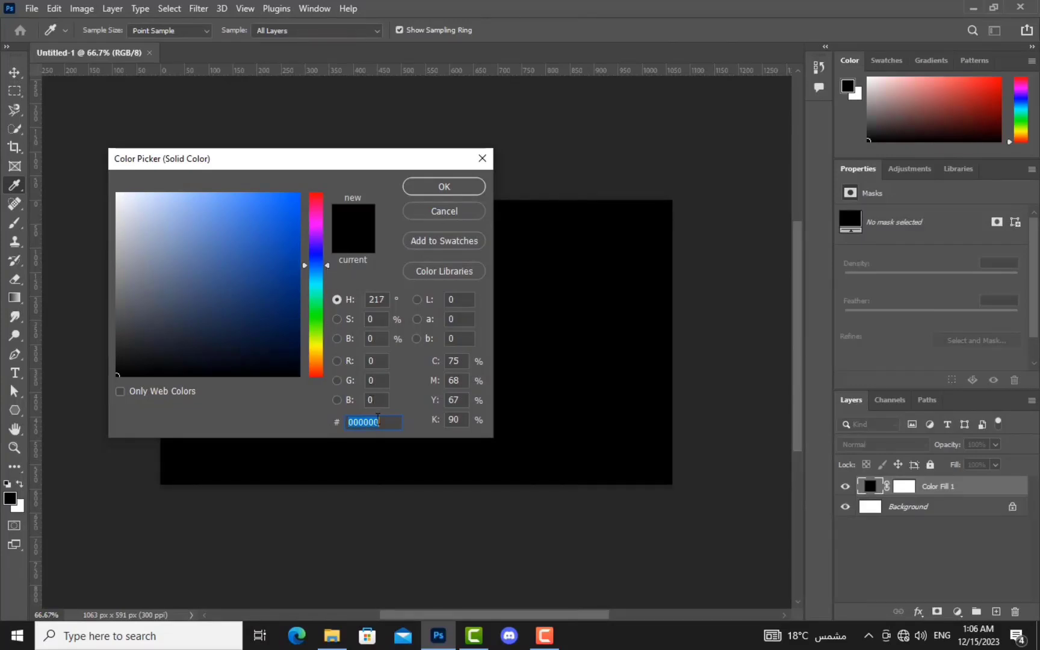
type("a")
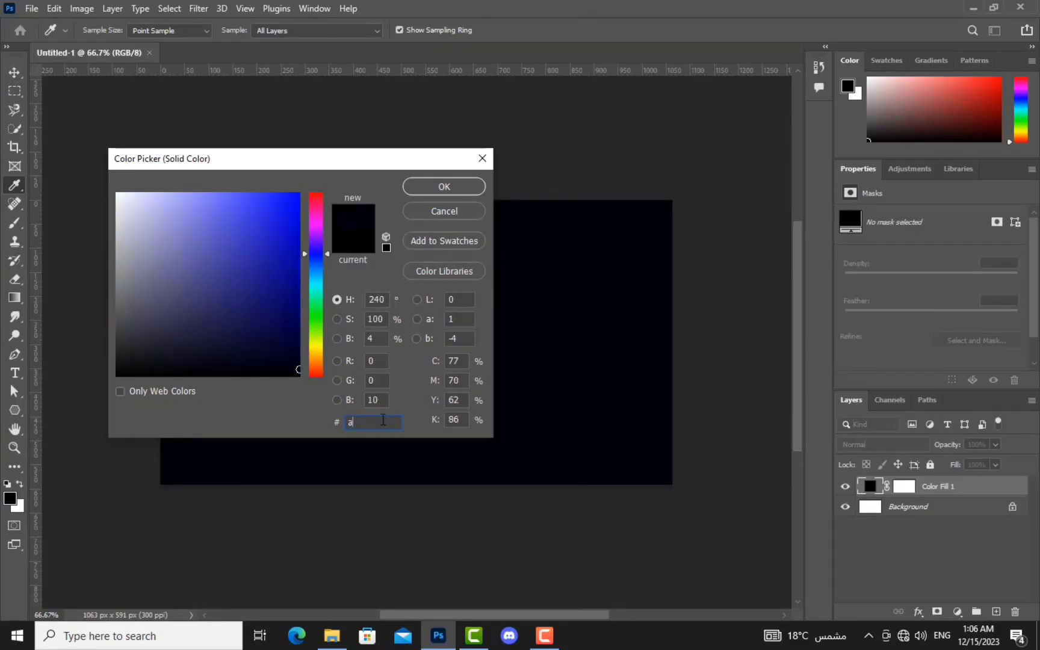
type("dadff")
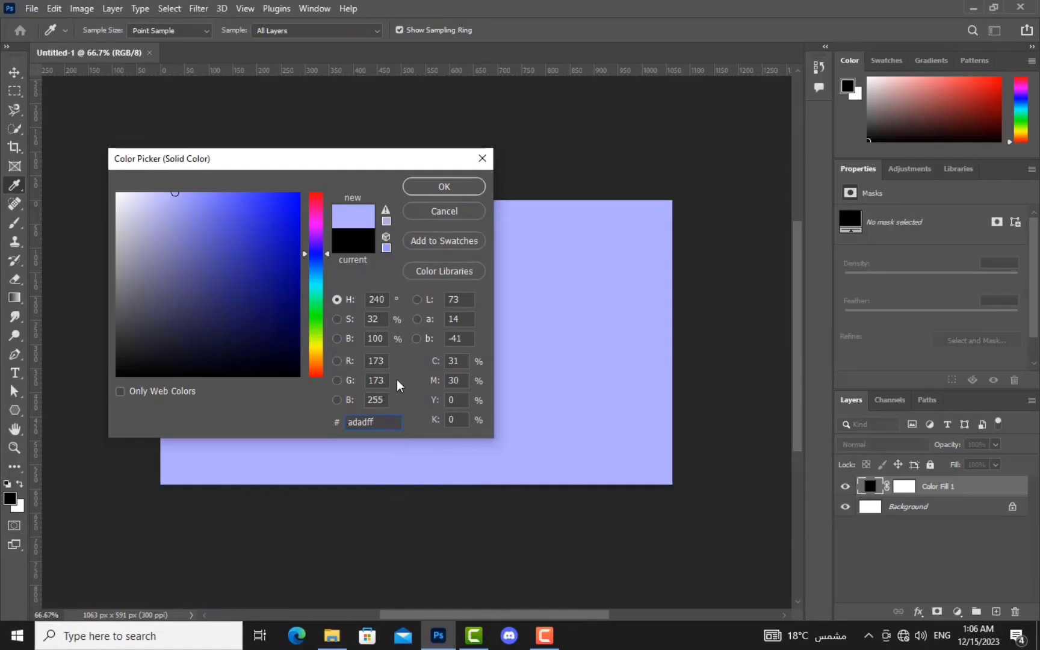
double_click(362, 424)
type("591783")
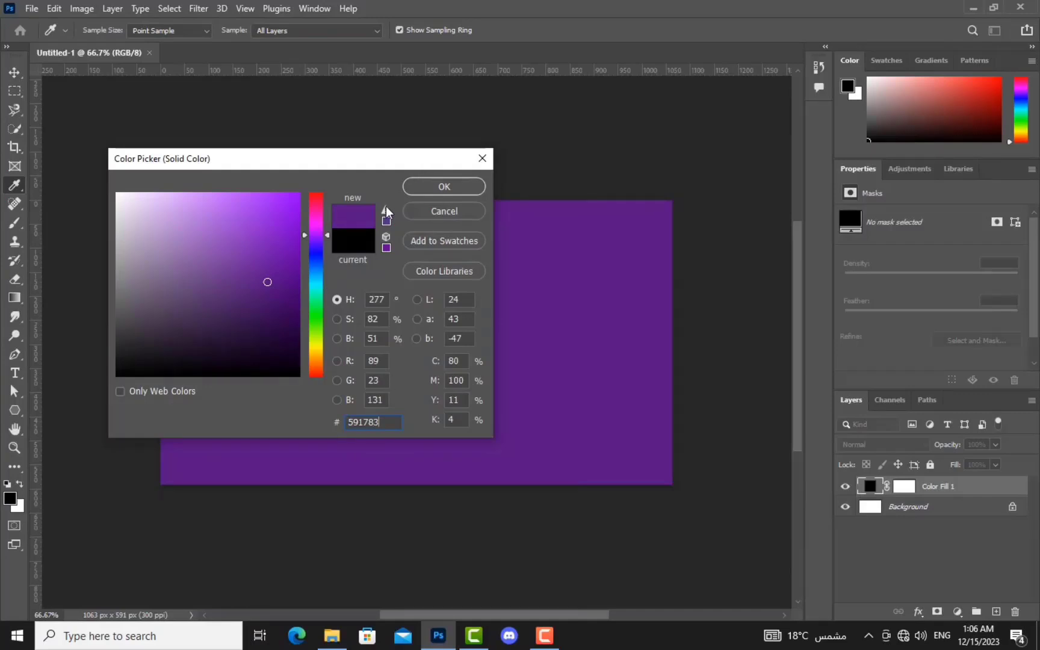
left_click_drag(276, 276, 278, 246)
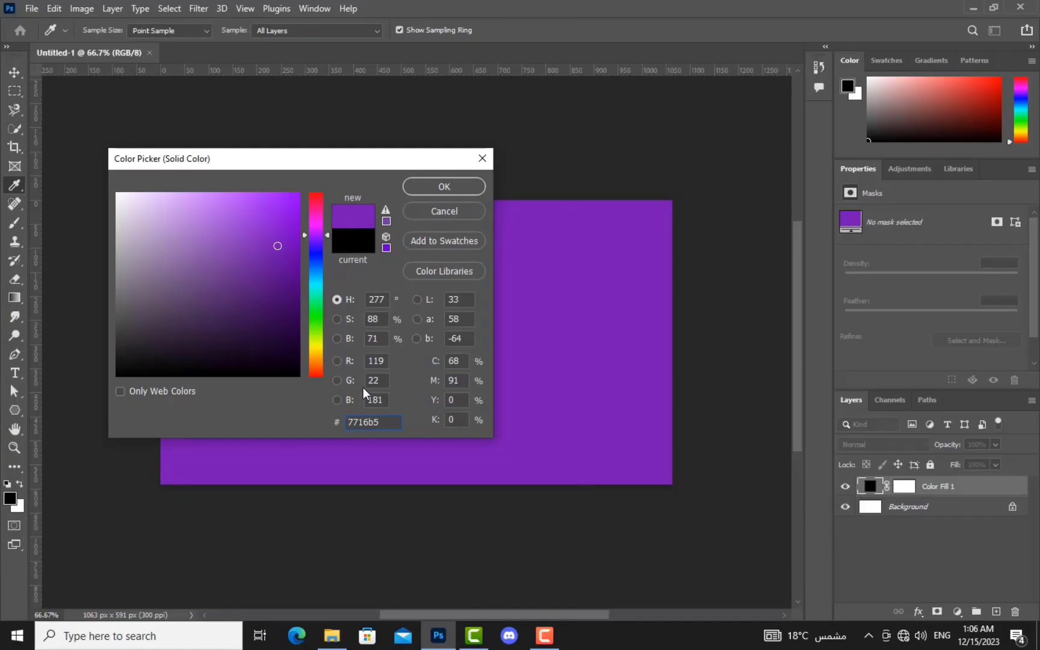
mouse_move(318, 235)
left_mouse_down()
mouse_move(318, 212)
mouse_move(320, 269)
mouse_move(287, 225)
mouse_move(290, 246)
left_mouse_up()
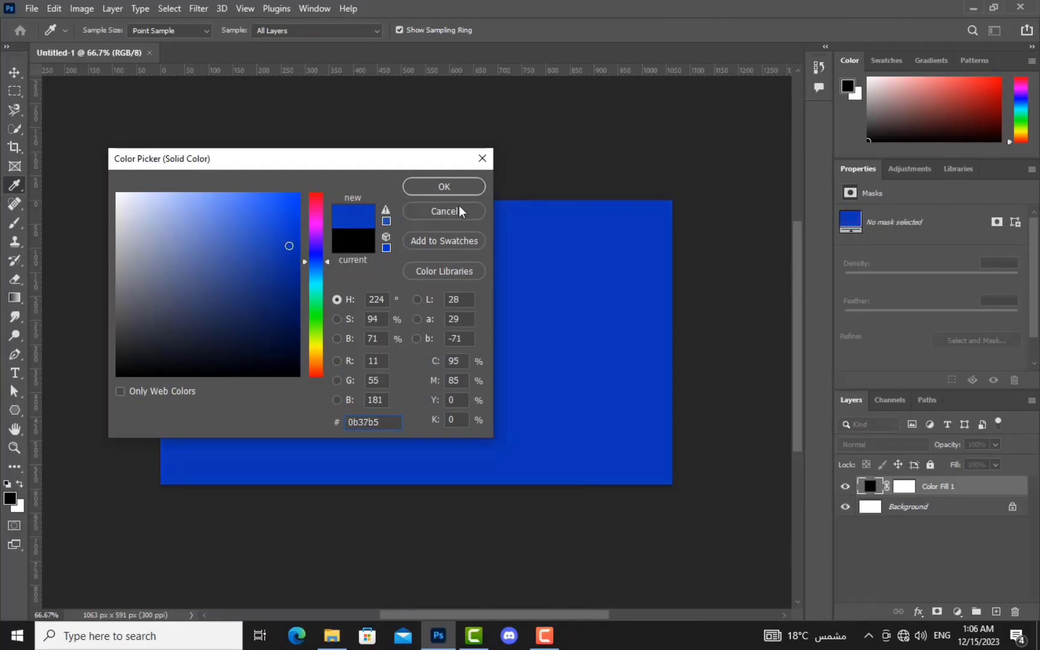
left_click(463, 188)
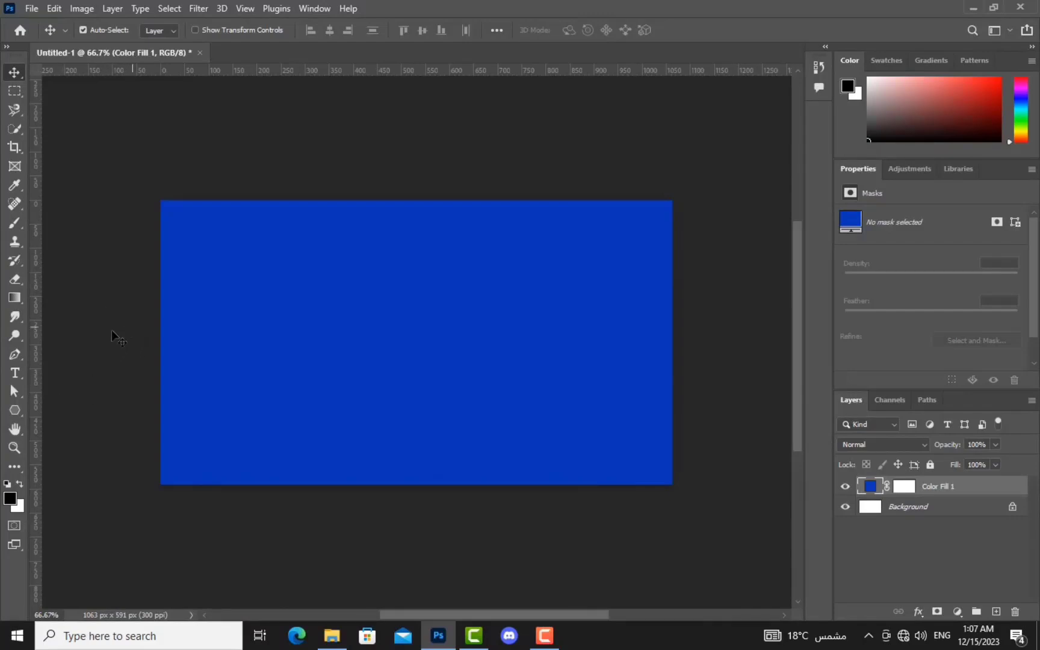
Step: Draw a large black circle with the Ellipse tool, starting at the canvas's top-left
left_click(9, 407)
left_click(36, 411)
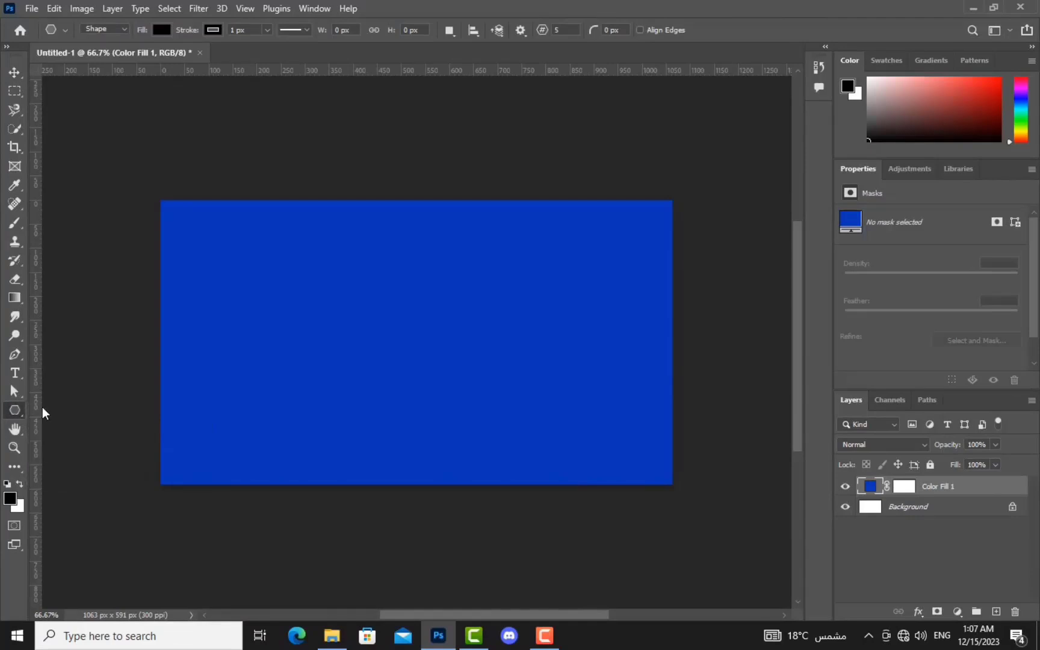
right_click(17, 415)
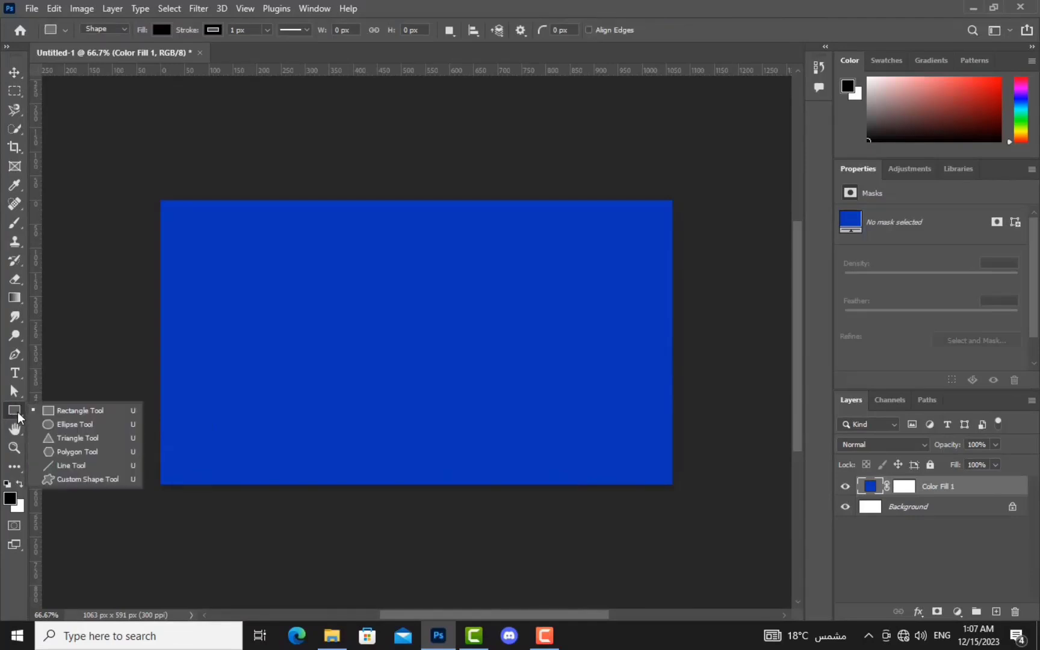
left_click(85, 421)
left_click_drag(161, 181, 317, 296)
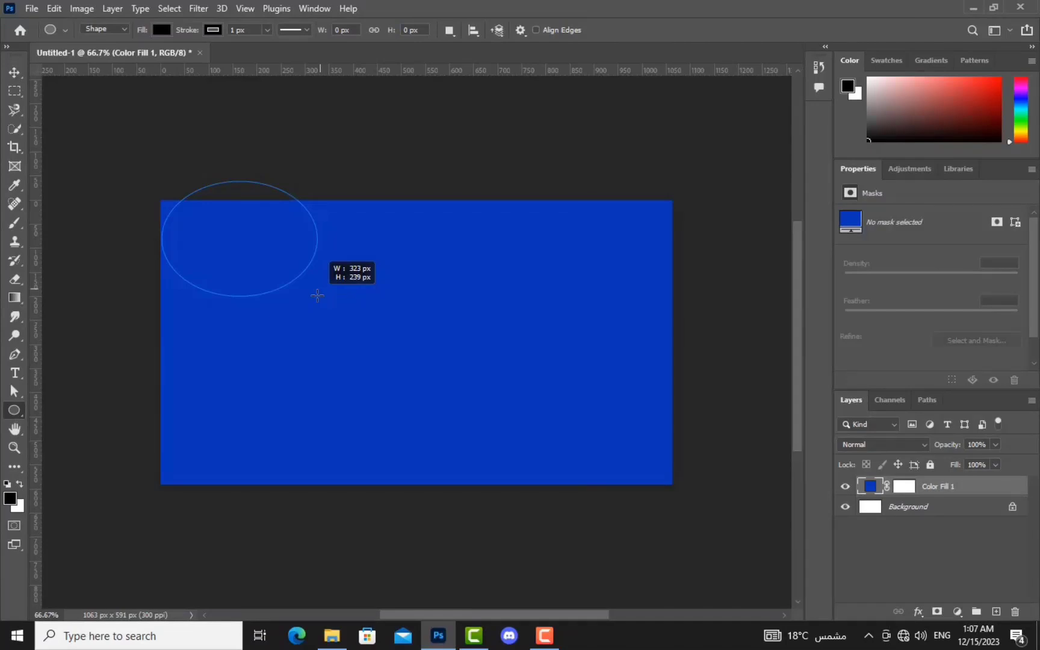
left_click_drag(317, 296, 775, 527)
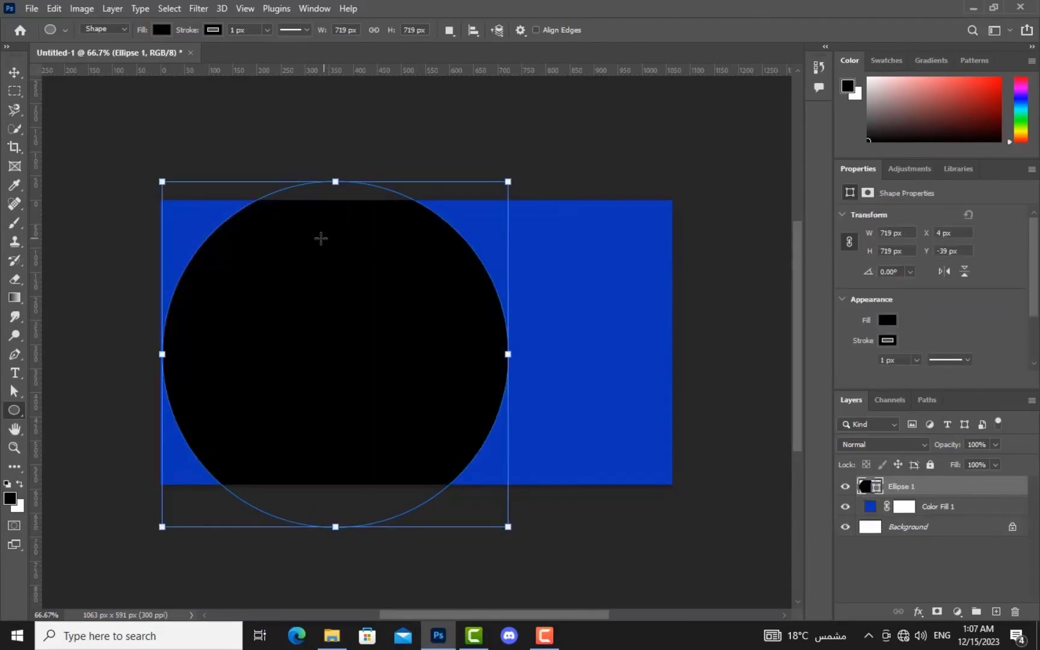
Step: Drag the circle left past the edge so only a half-circle shows
left_click(15, 72)
left_click_drag(371, 295, 209, 286)
left_click_drag(271, 323, 251, 315)
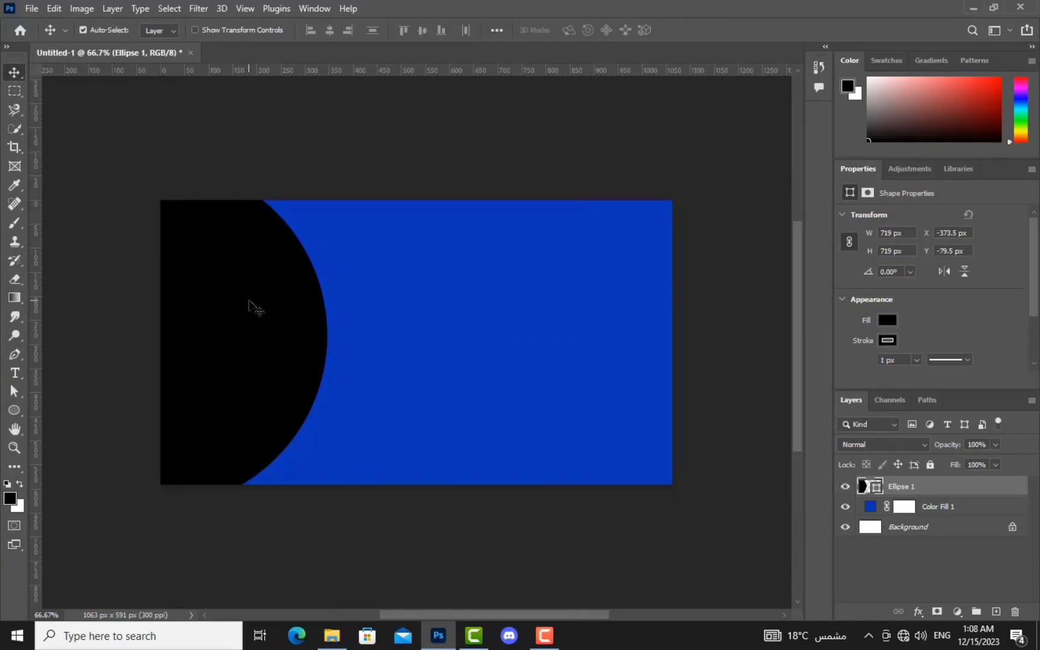
left_click_drag(250, 301, 260, 303)
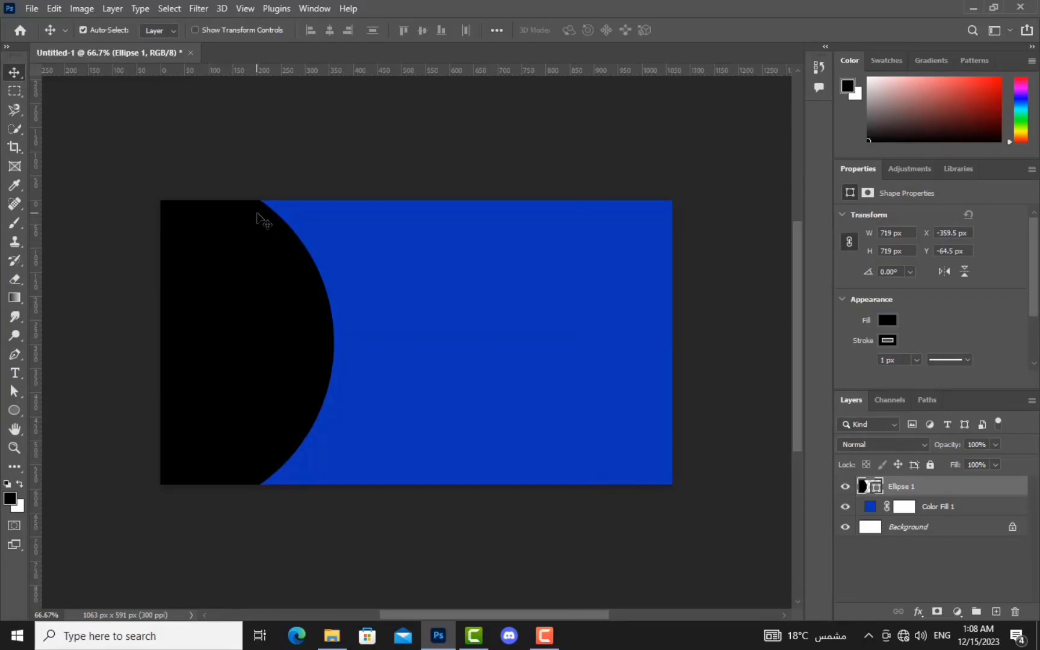
key("ctrl")
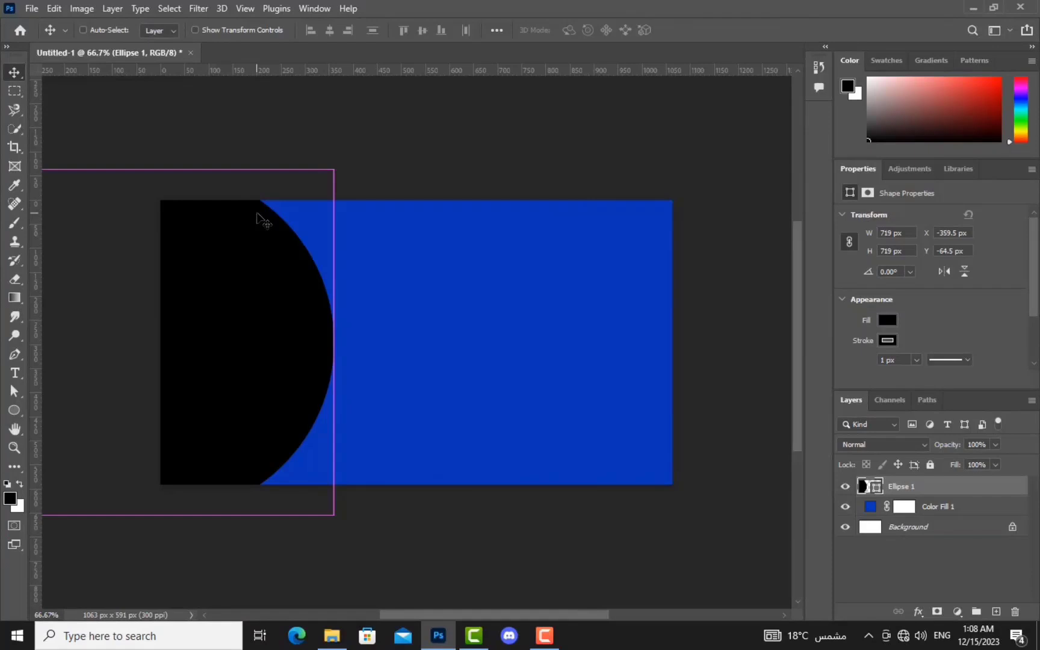
Step: Open the purple phone photo download (3).jpg from the Downloads folder
key("ctrl+o")
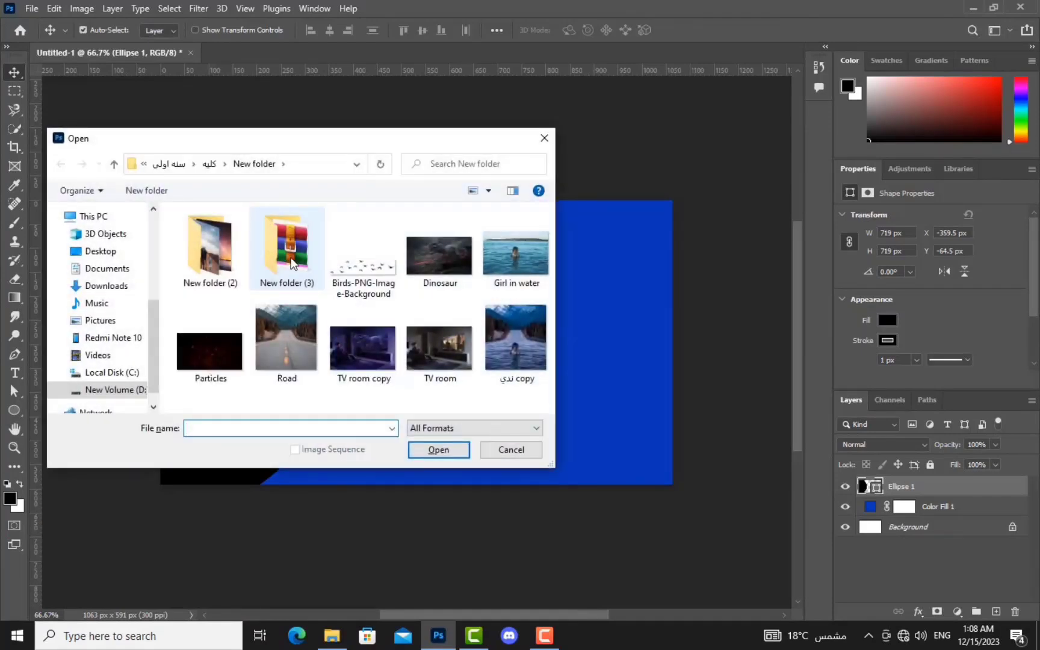
scroll(128, 316, "up", 1)
scroll(128, 316, "up", 1)
left_click(129, 343)
scroll(256, 308, "down", 10)
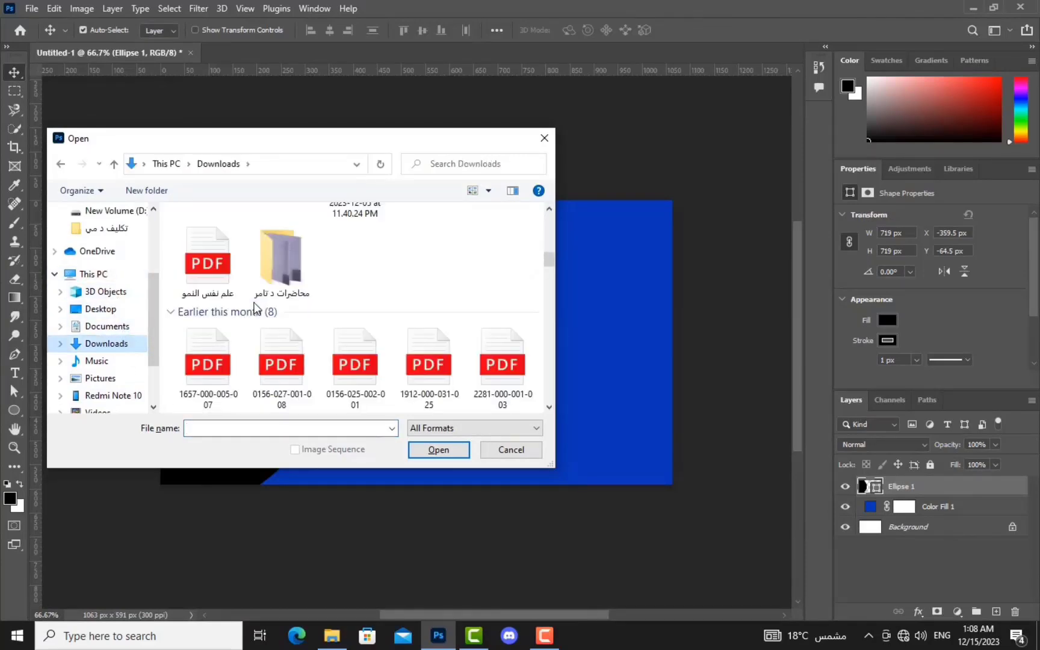
scroll(256, 309, "down", 8)
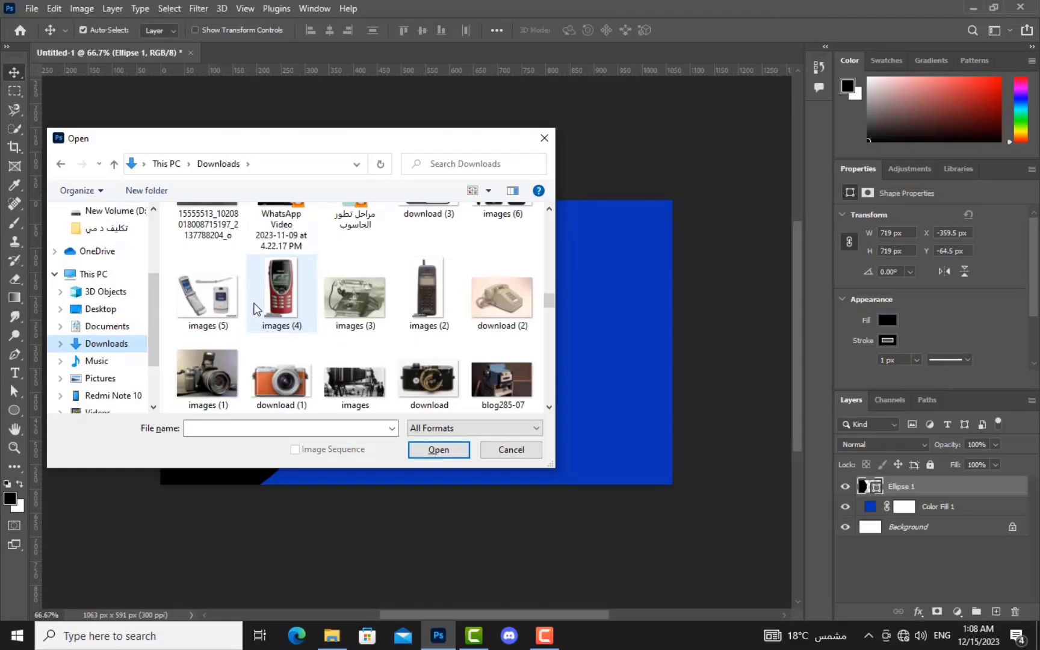
left_click(548, 408)
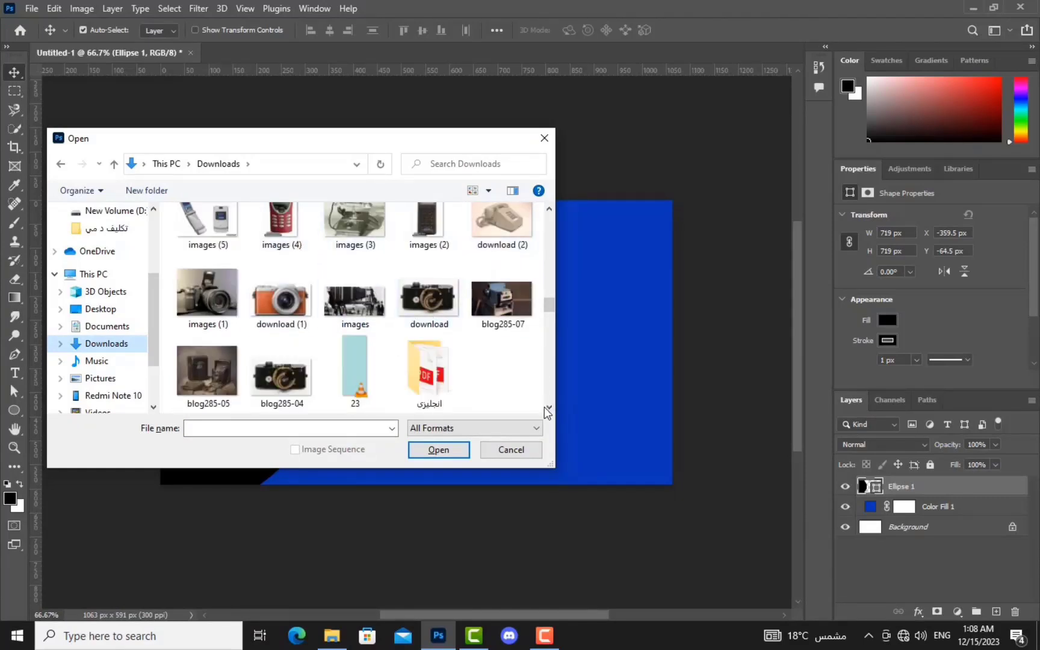
left_click(548, 409)
scroll(547, 410, "down", 3)
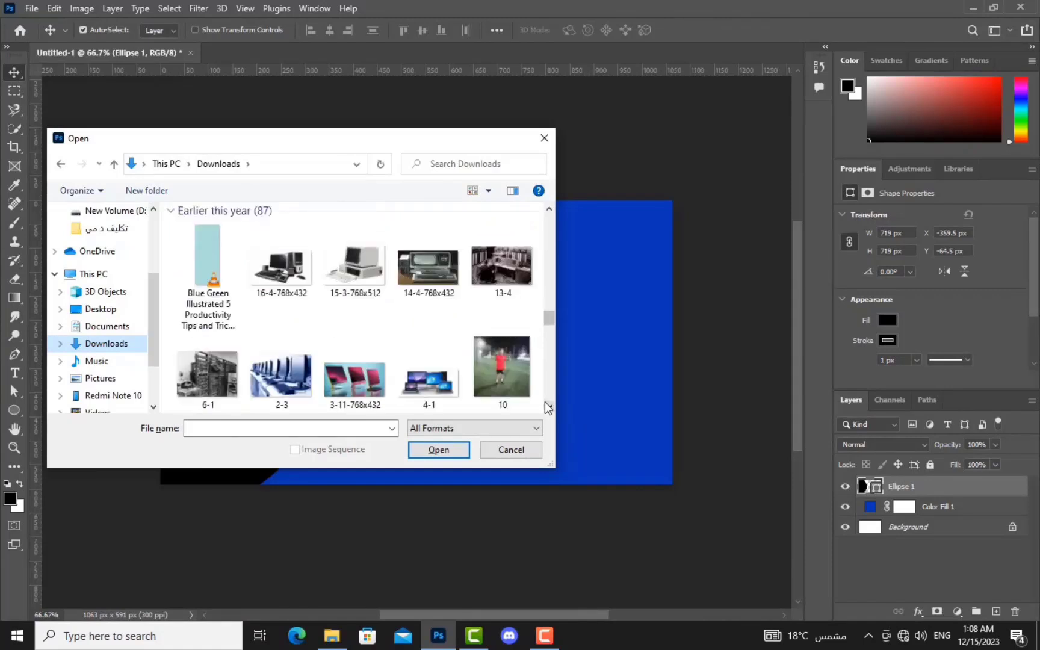
left_click(548, 210)
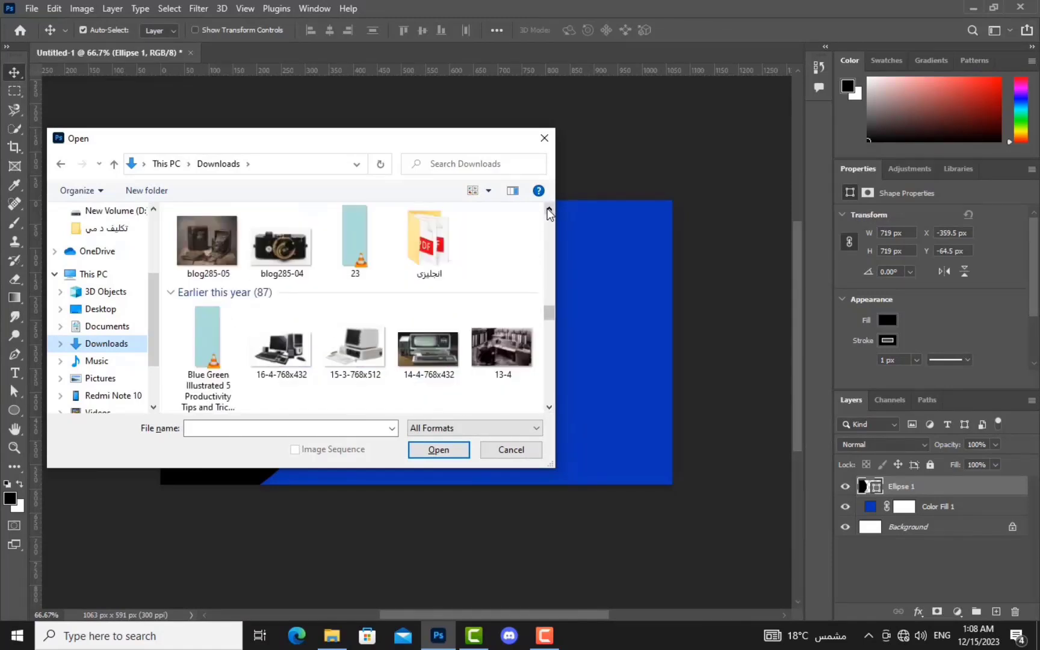
left_click(547, 210)
left_click(547, 208)
left_click(429, 240)
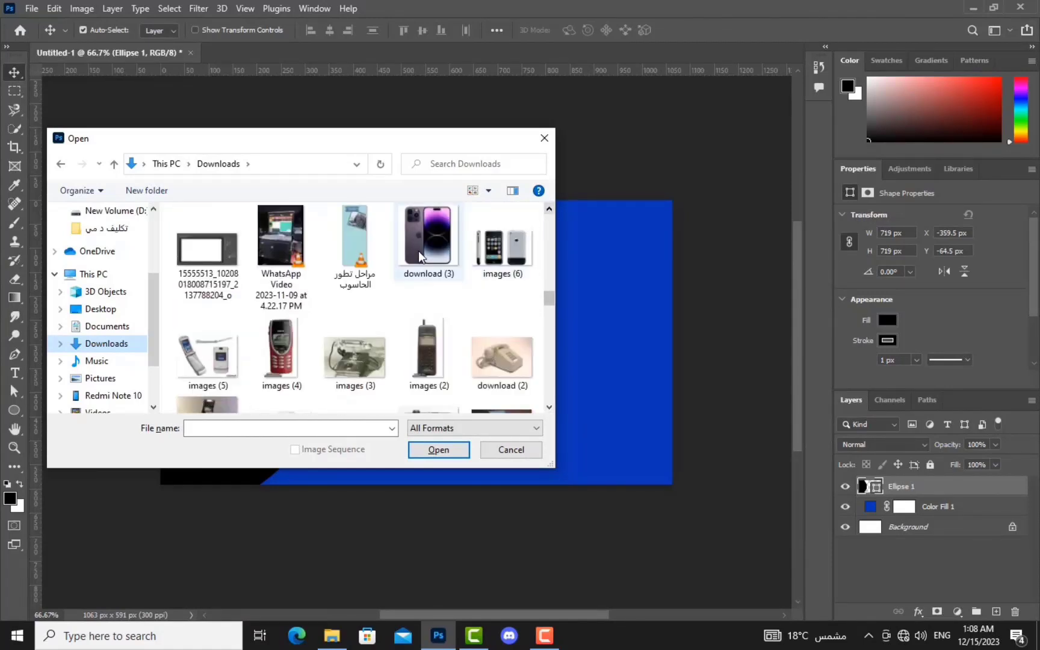
left_click(442, 447)
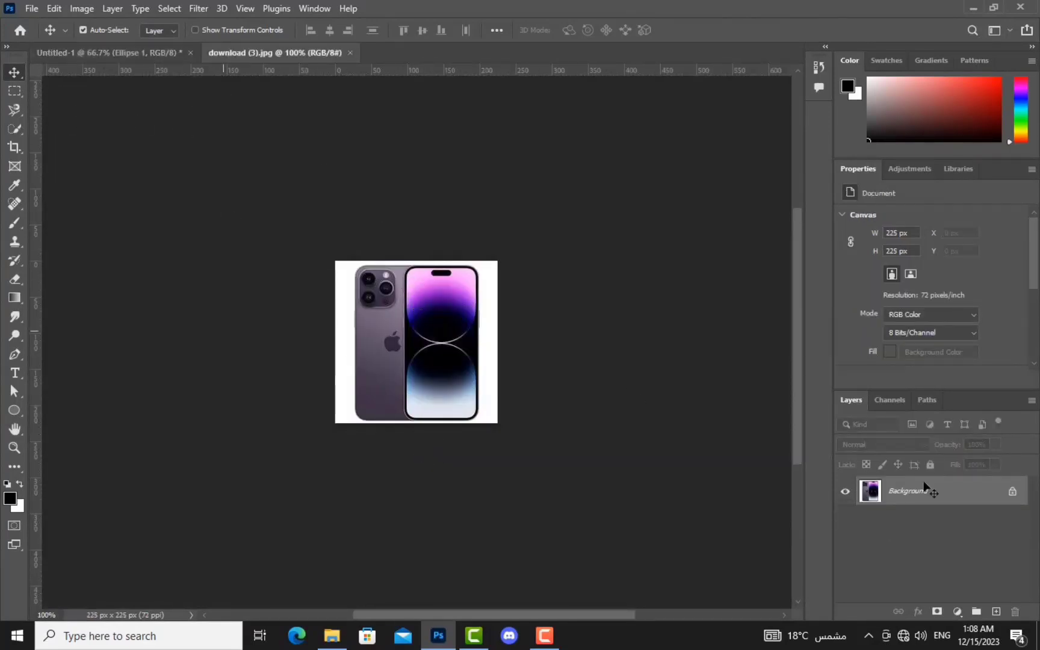
Step: Unlock the phone photo, bring it into Untitled-1, and clip it to the Ellipse 1 half-circle
left_click(1014, 495)
left_click_drag(442, 361, 364, 330)
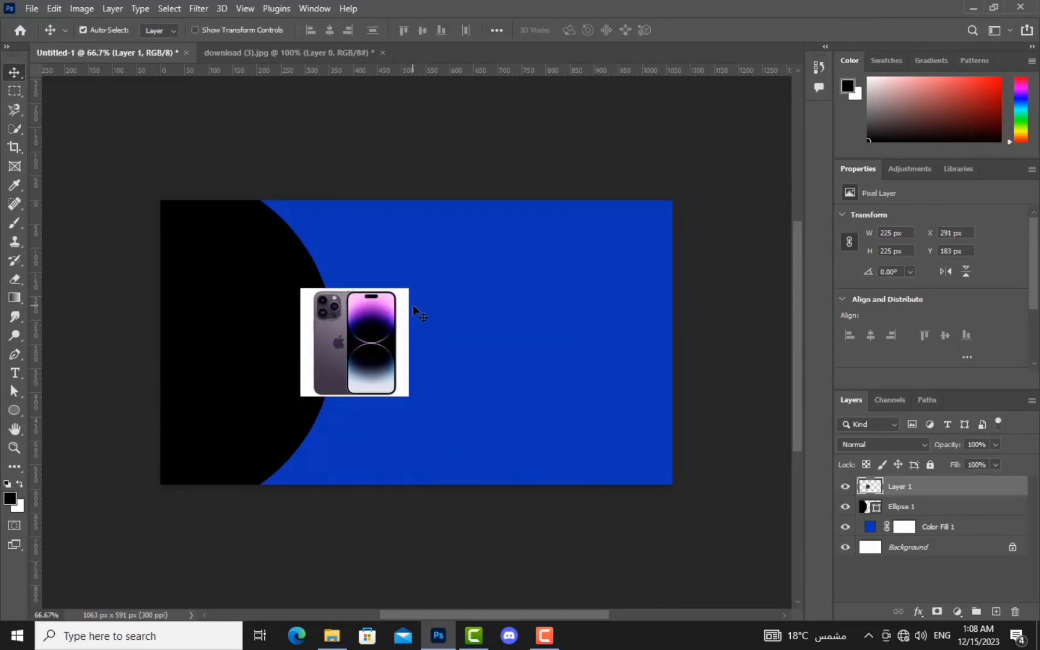
left_click_drag(387, 361, 354, 353)
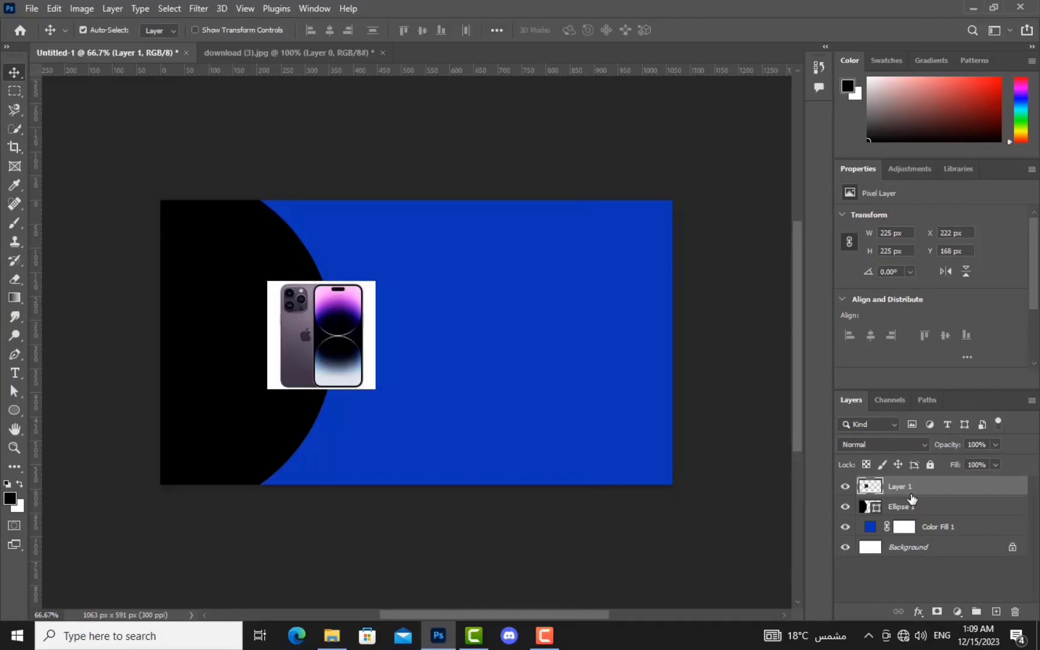
left_click_drag(911, 488, 893, 496)
left_click_drag(893, 497, 892, 489)
left_click(893, 489, "alt")
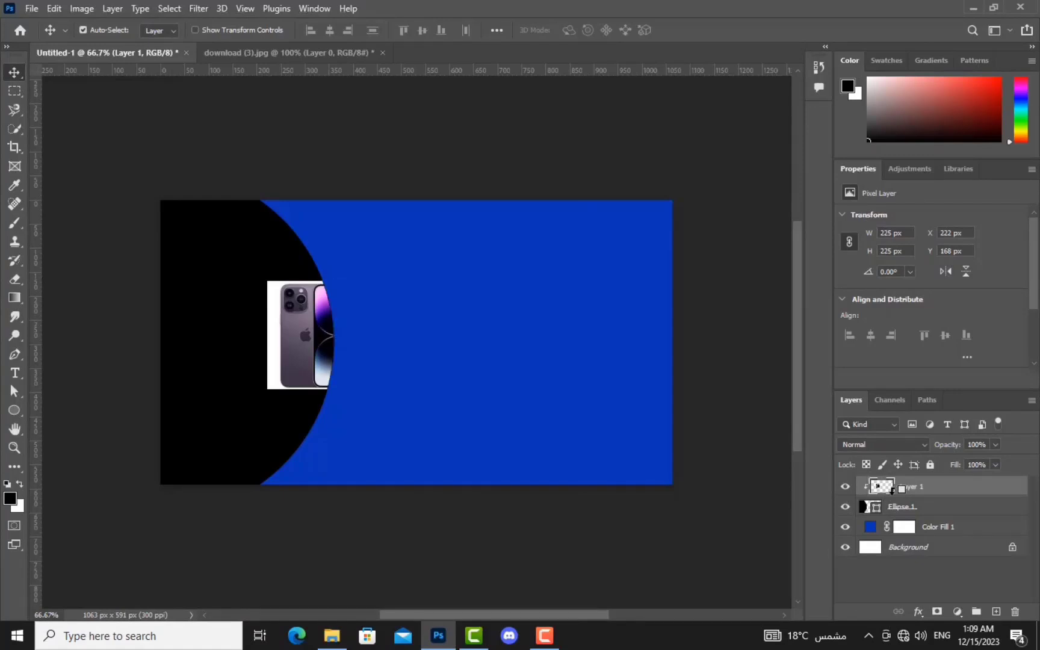
left_click_drag(325, 315, 319, 360)
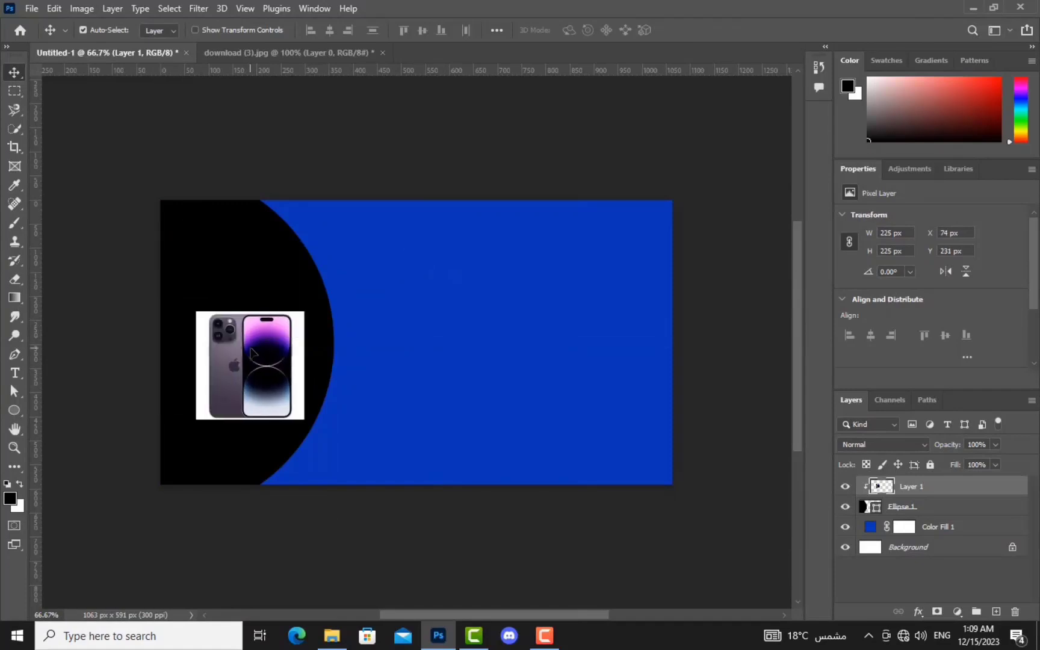
left_click_drag(256, 364, 234, 347)
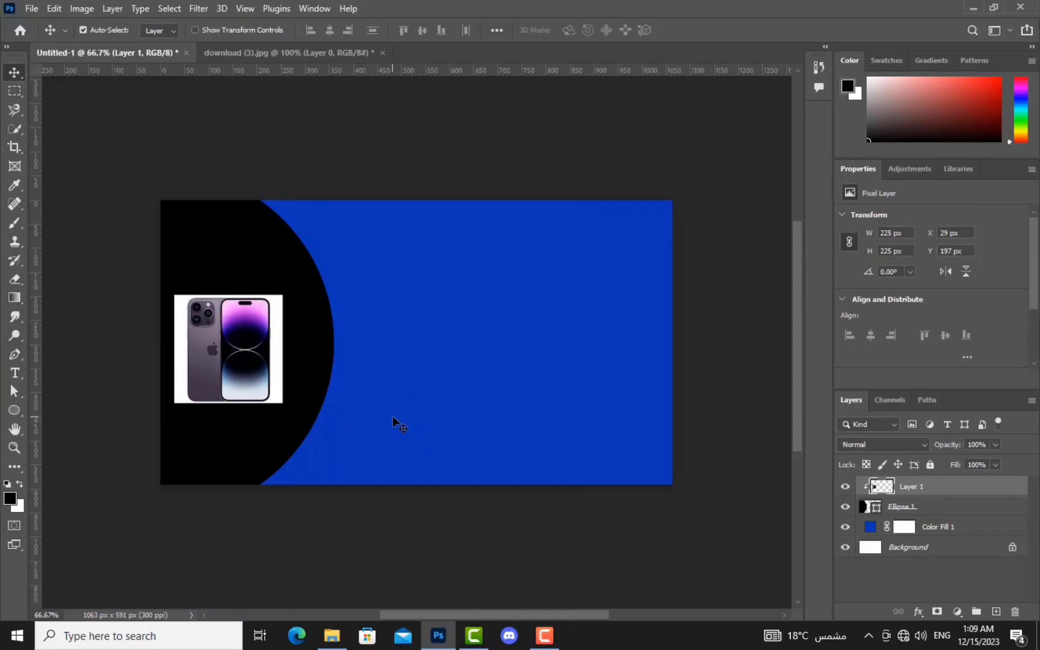
Step: Scale the clipped phone image up to about 621 x 621 px to fill the left side
key("ctrl+t")
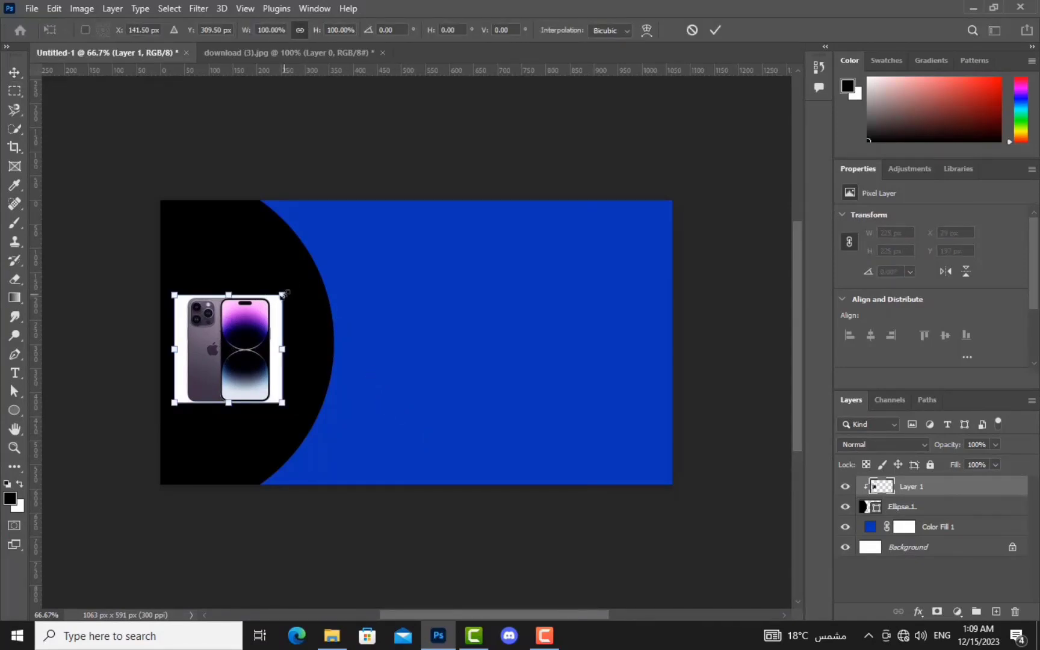
left_click_drag(280, 295, 420, 153)
left_click_drag(310, 338, 245, 407)
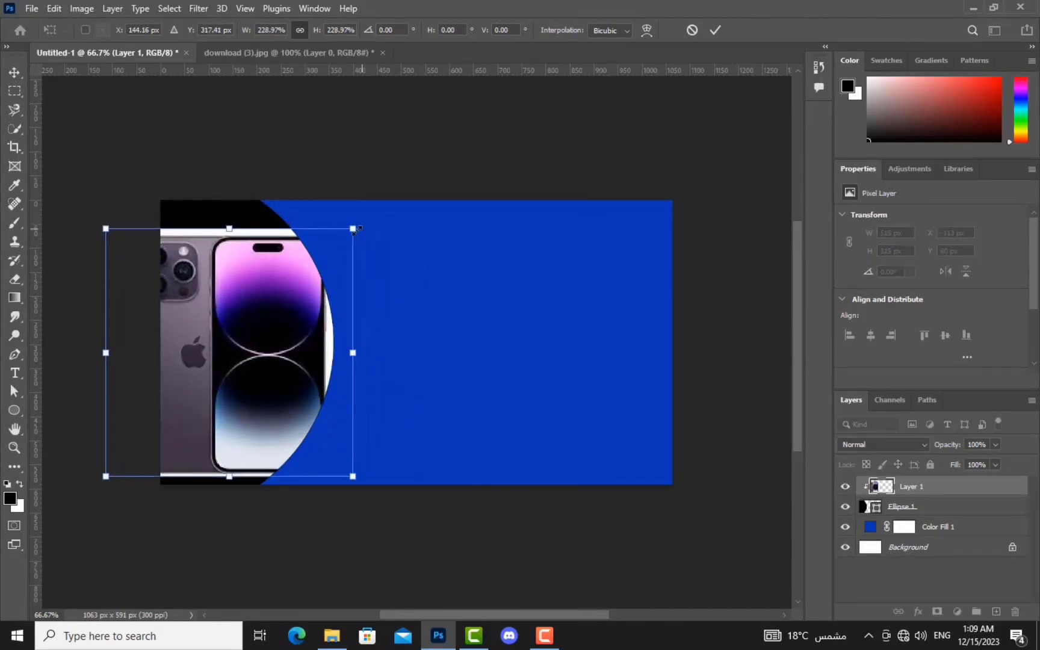
left_click_drag(353, 228, 403, 178)
left_click_drag(276, 310, 287, 325)
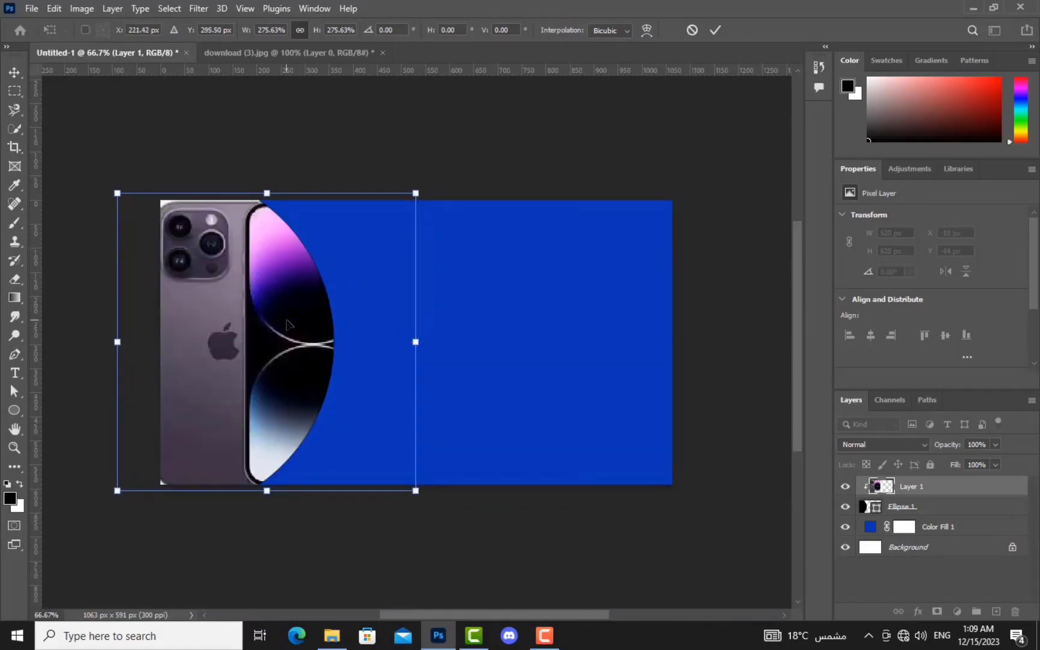
key("Return")
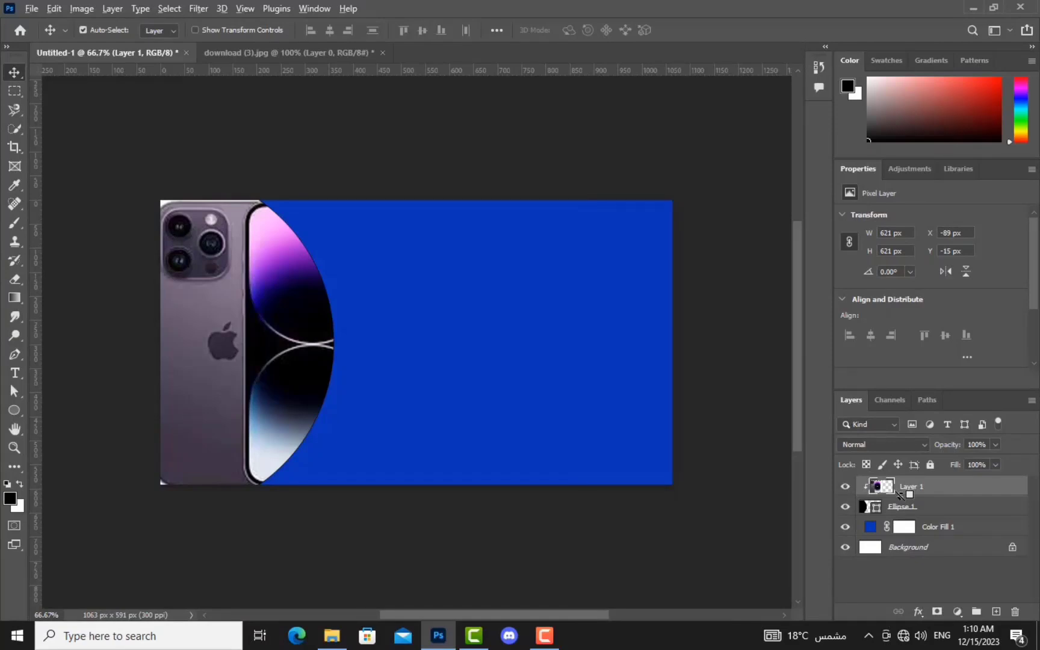
left_click(901, 495, "alt")
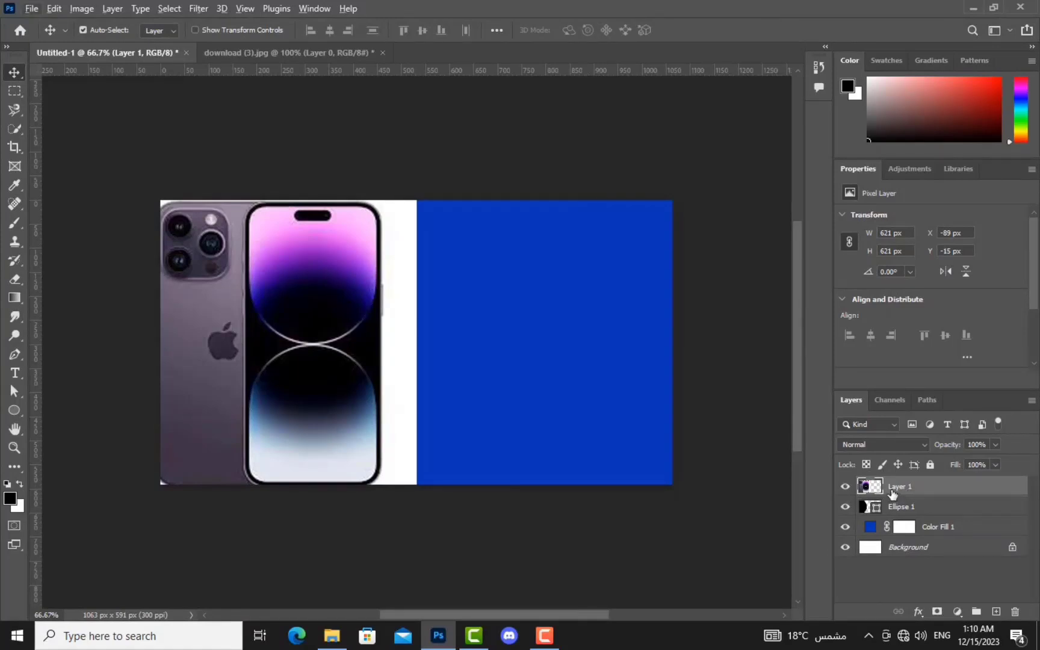
right_click(893, 493)
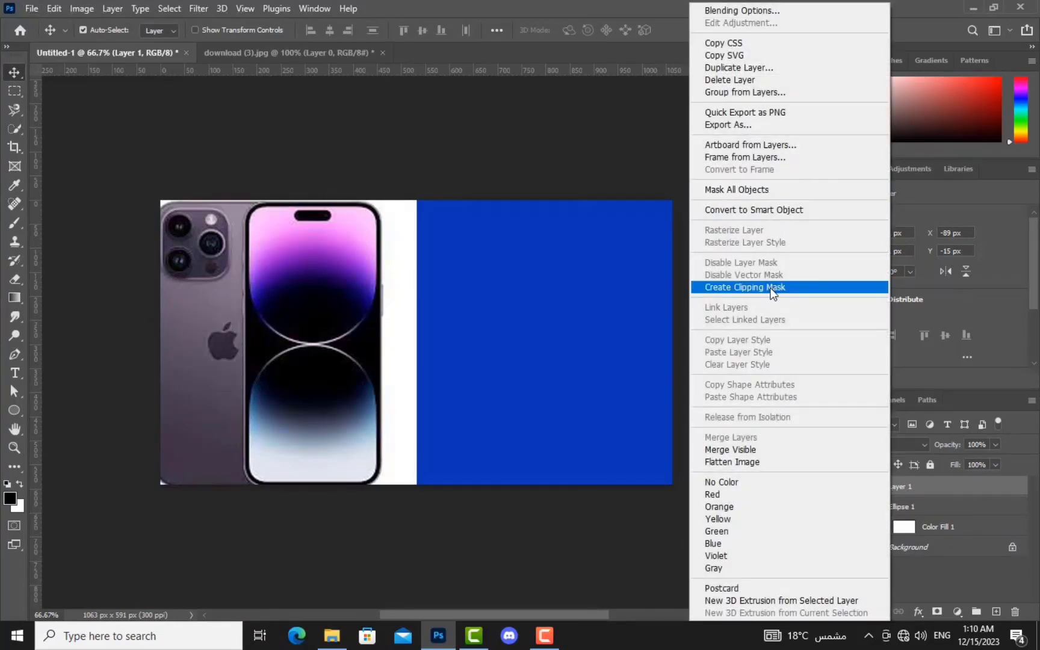
left_click(772, 289)
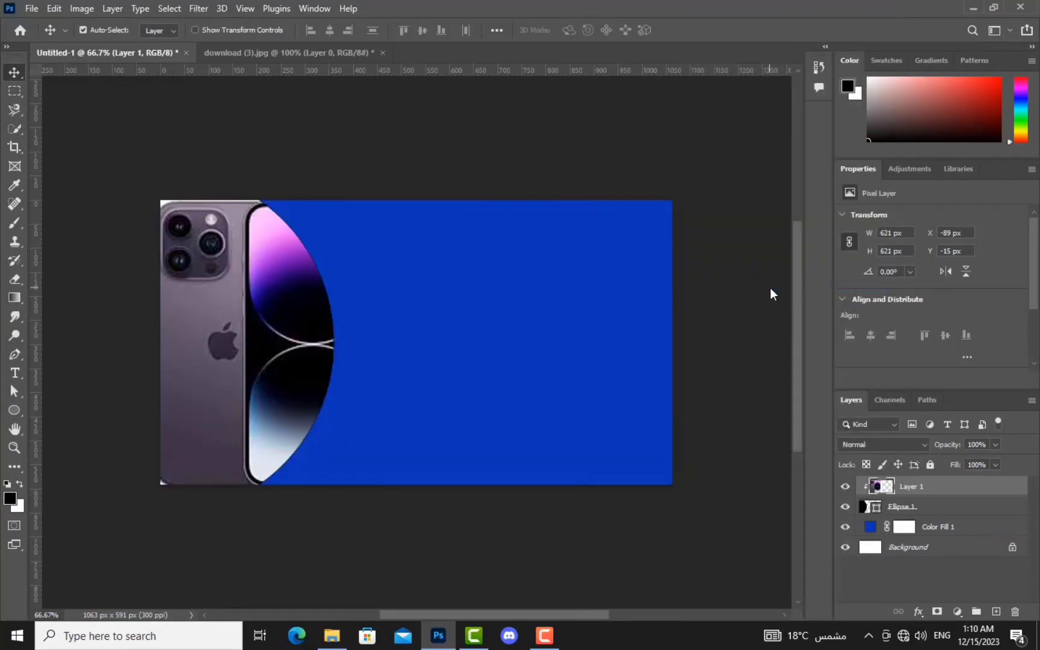
key("ctrl+alt+g")
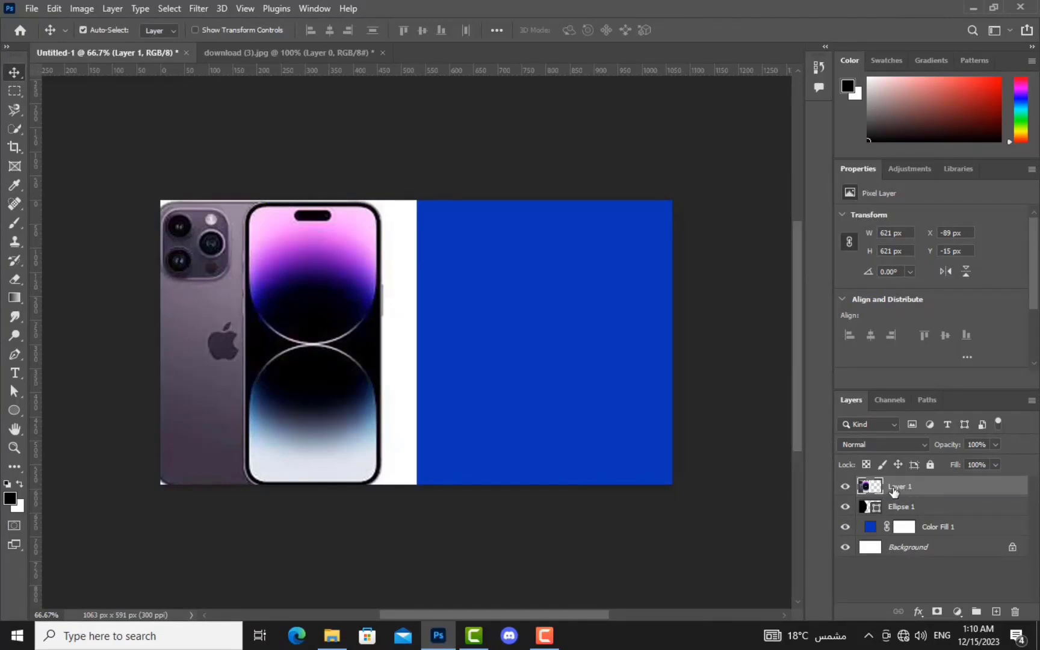
right_click(893, 491)
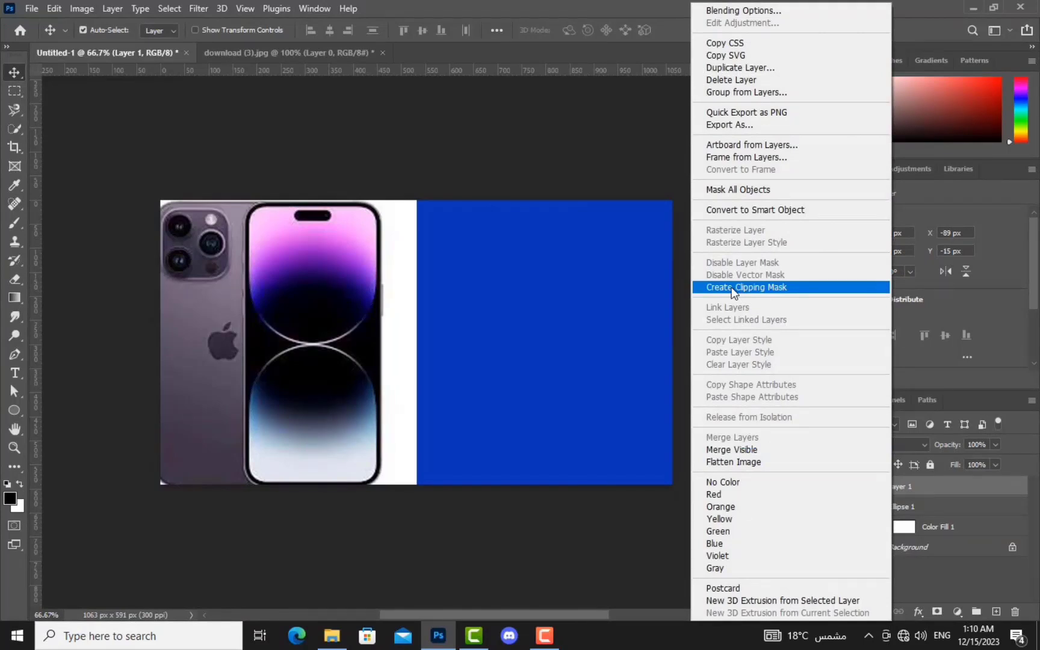
left_click(733, 287)
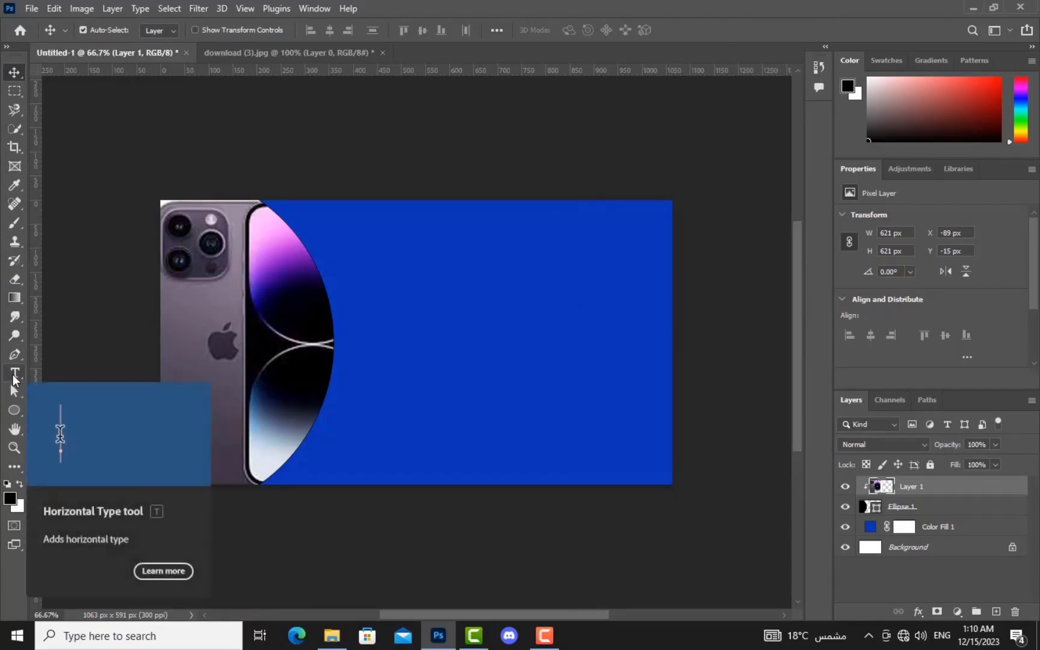
Step: Type the Arabic title 'الديشا' at the banner's upper right and open its text colour picker
left_click(14, 379)
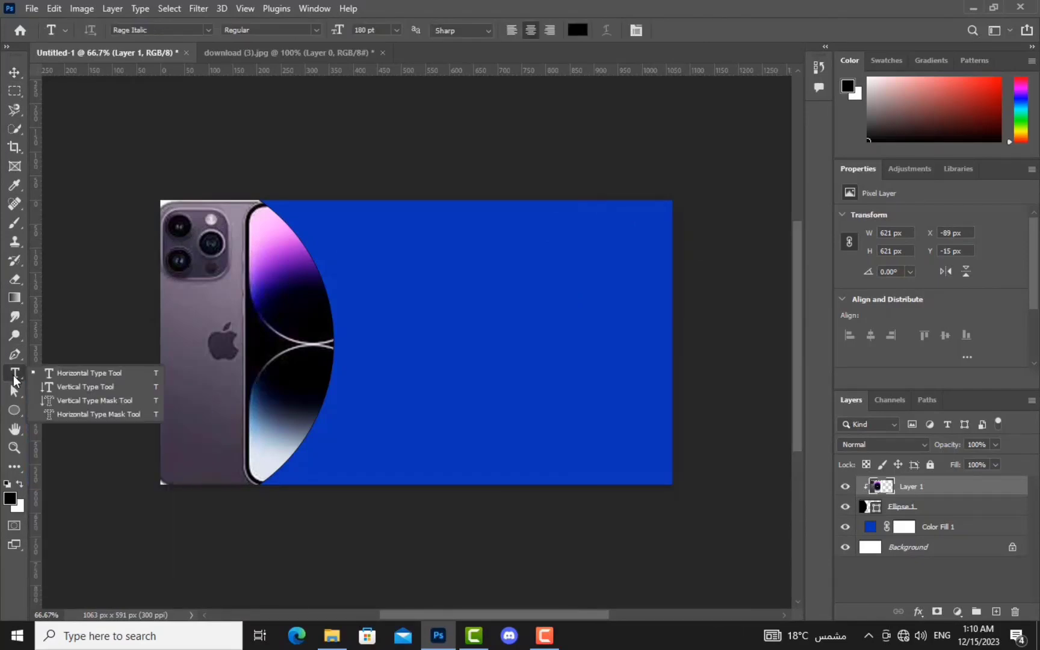
left_click(123, 372)
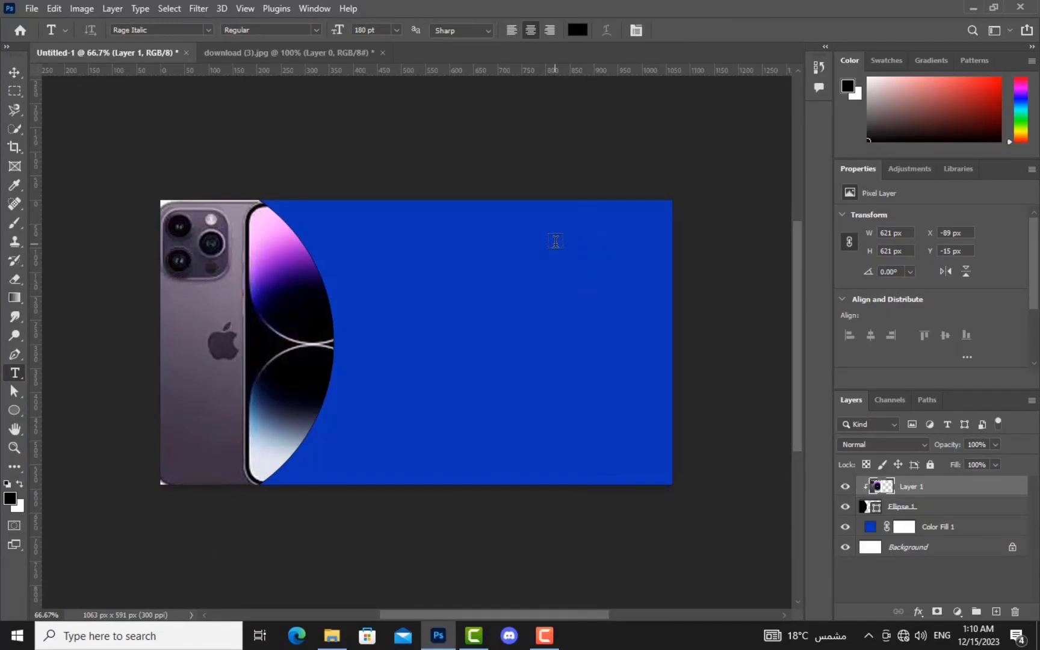
left_click(592, 253)
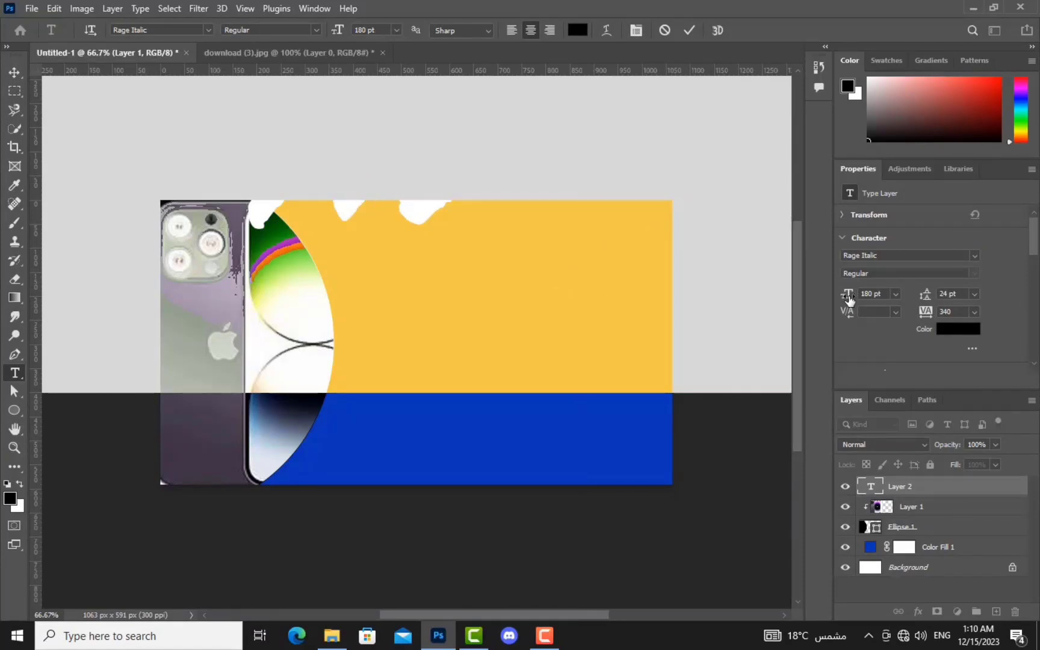
left_click_drag(848, 298, 723, 331)
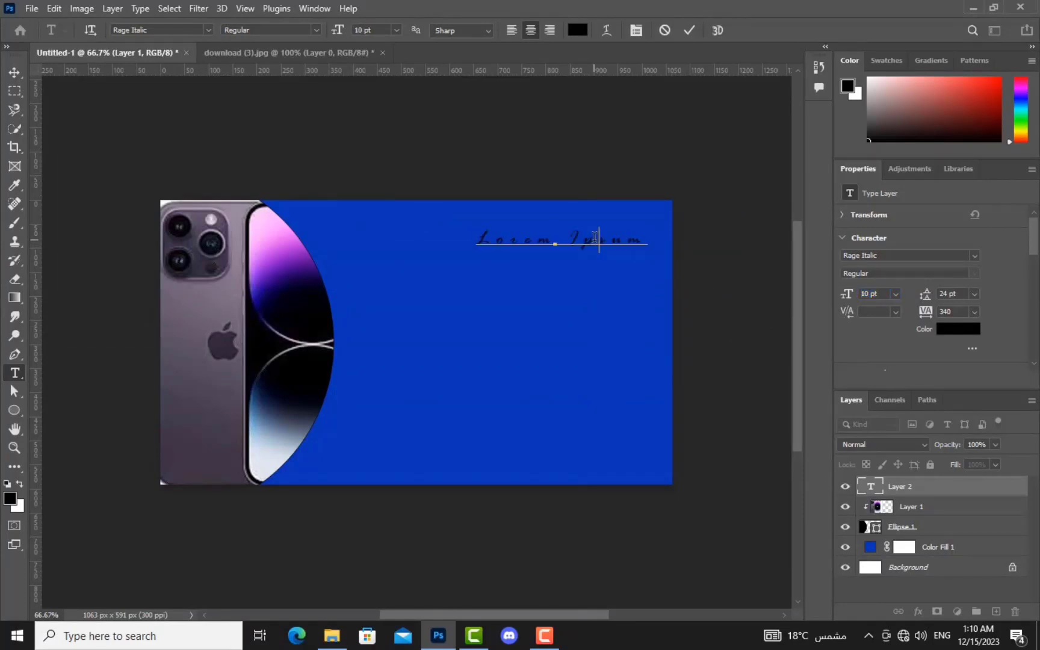
key("alt+shift")
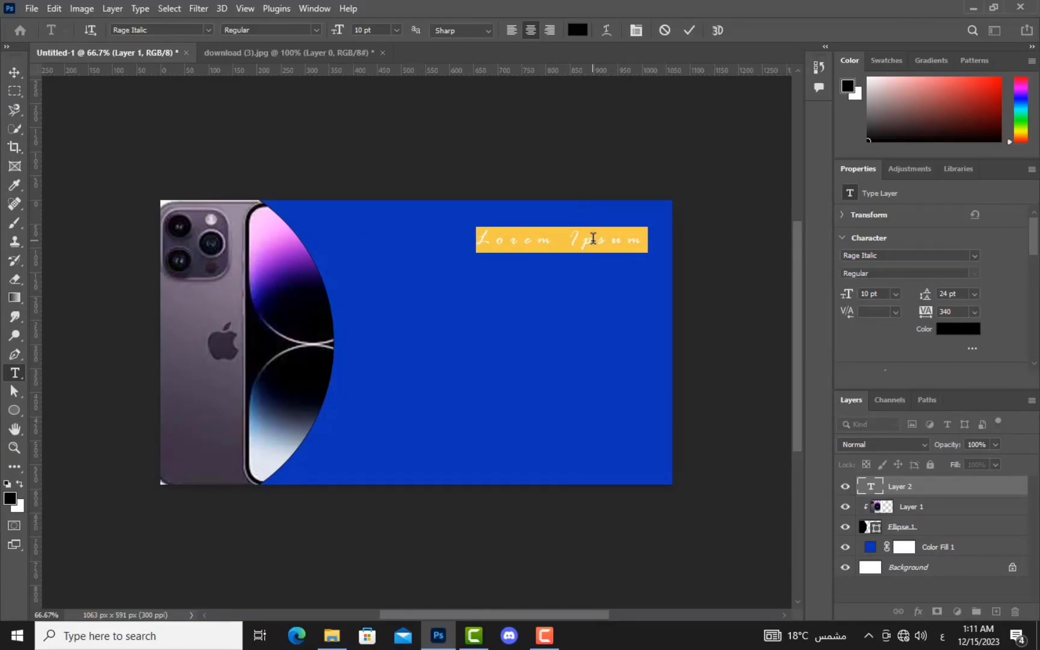
type("الديشا")
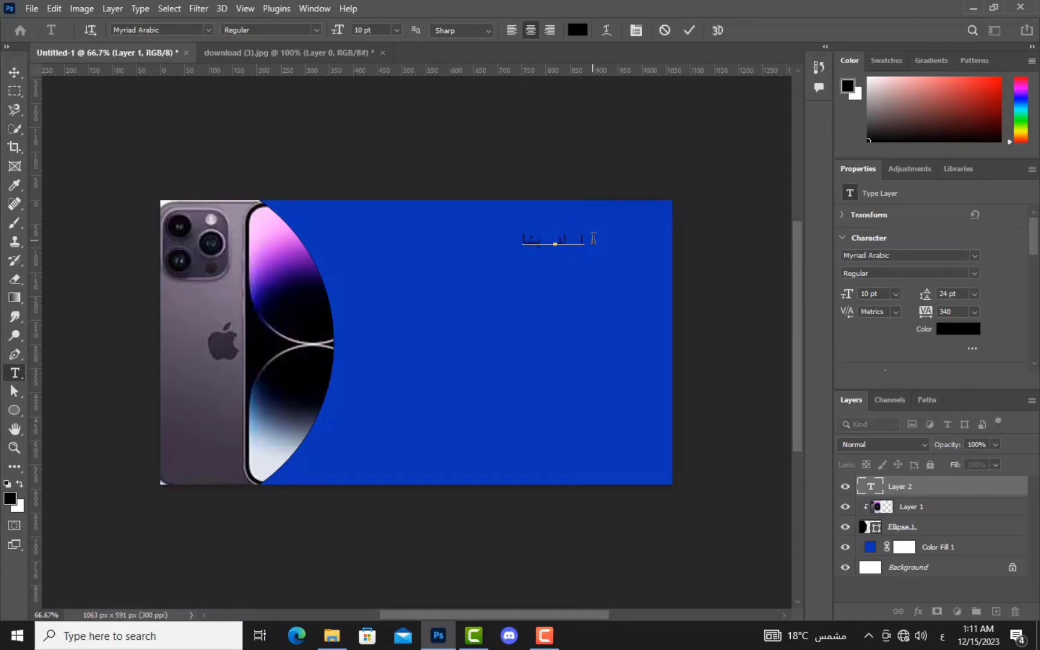
double_click(552, 239)
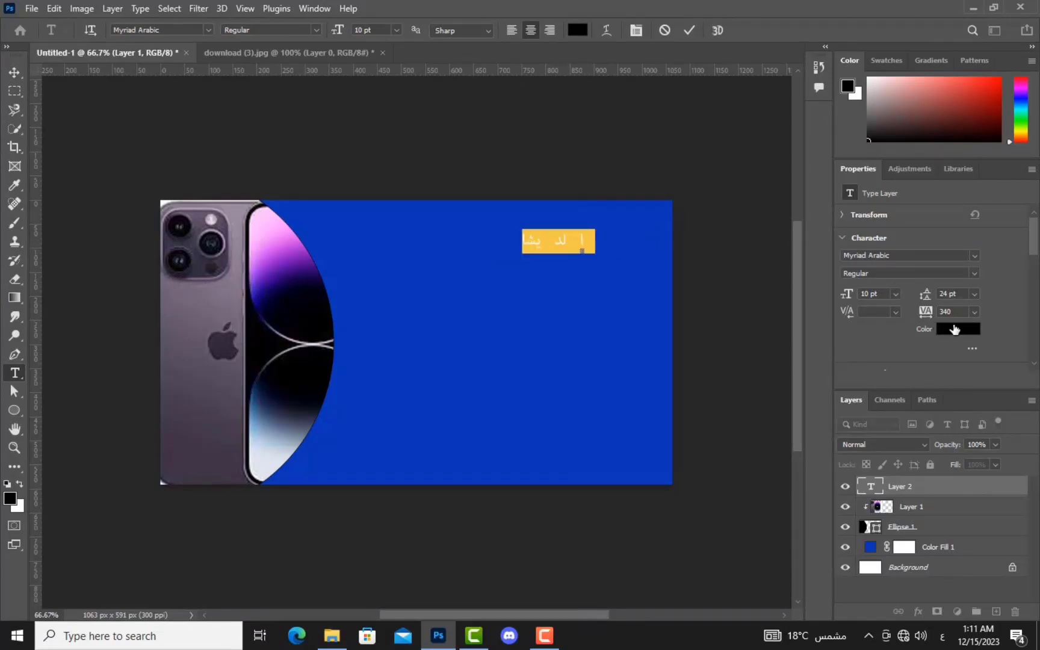
left_click(956, 329)
mouse_move(325, 315)
left_mouse_down()
mouse_move(312, 192)
mouse_move(311, 339)
mouse_move(321, 311)
left_mouse_up()
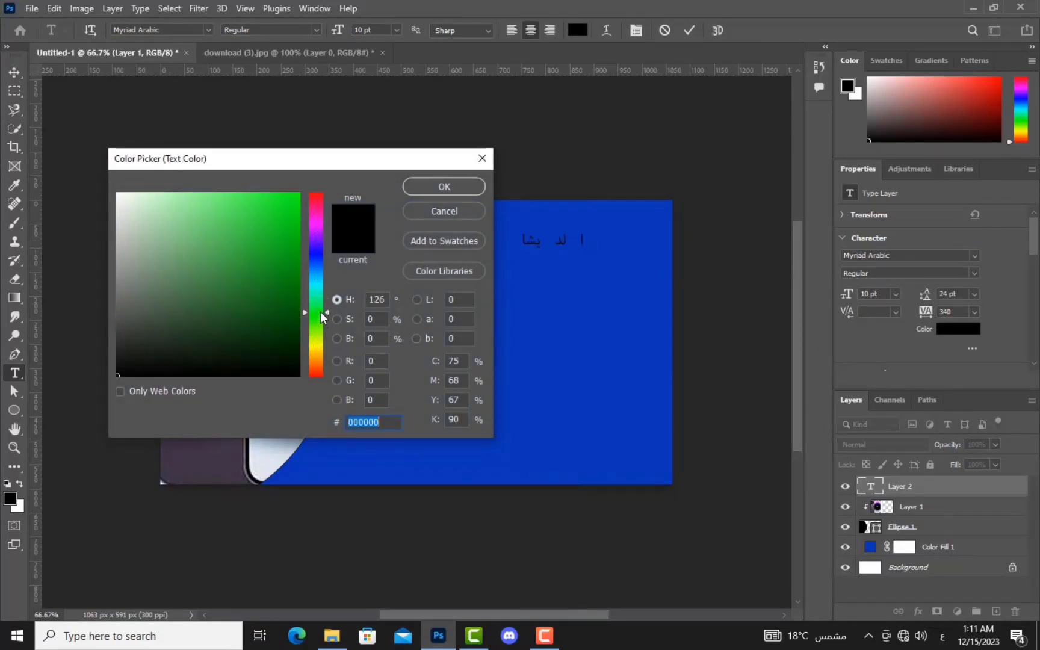
Step: Colour the Arabic title dark red #a1111f
left_click(472, 187)
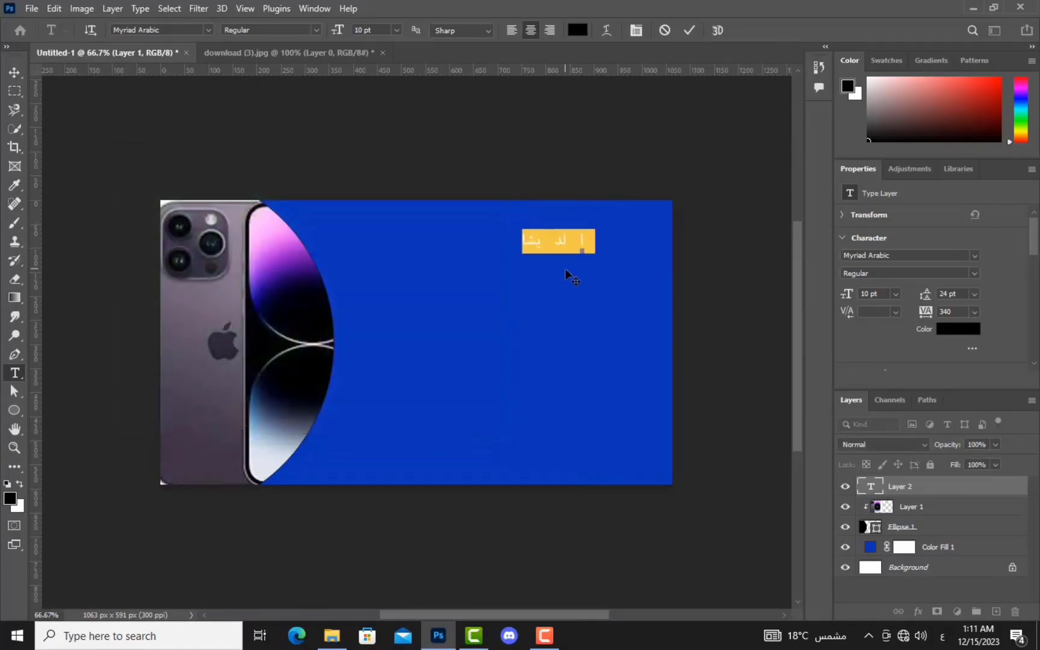
left_click(956, 329)
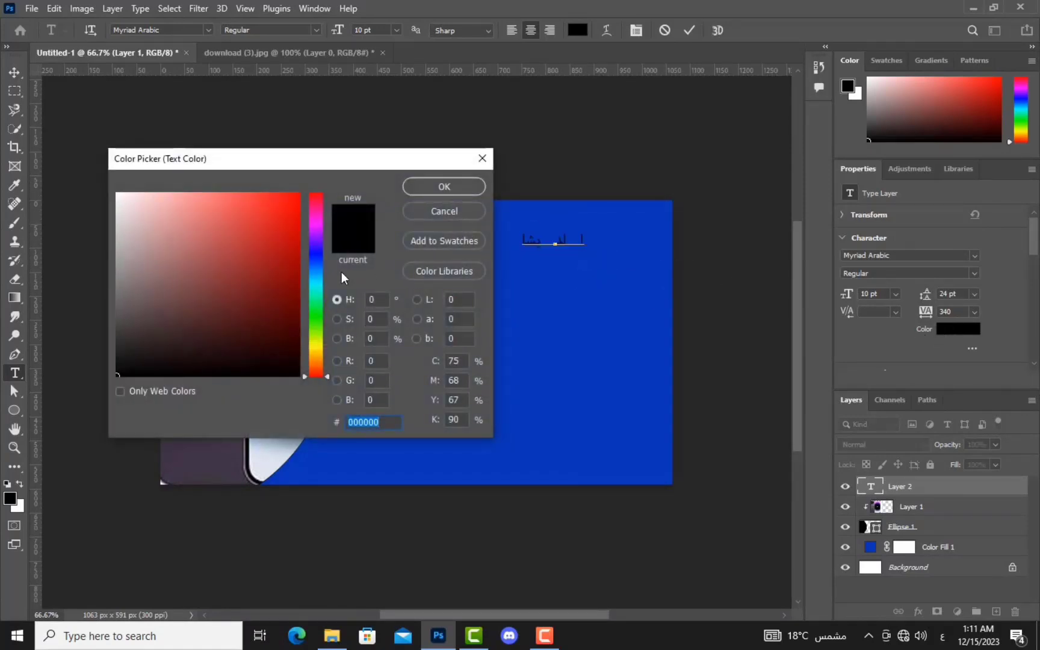
left_click(277, 293)
left_click_drag(280, 307, 312, 189)
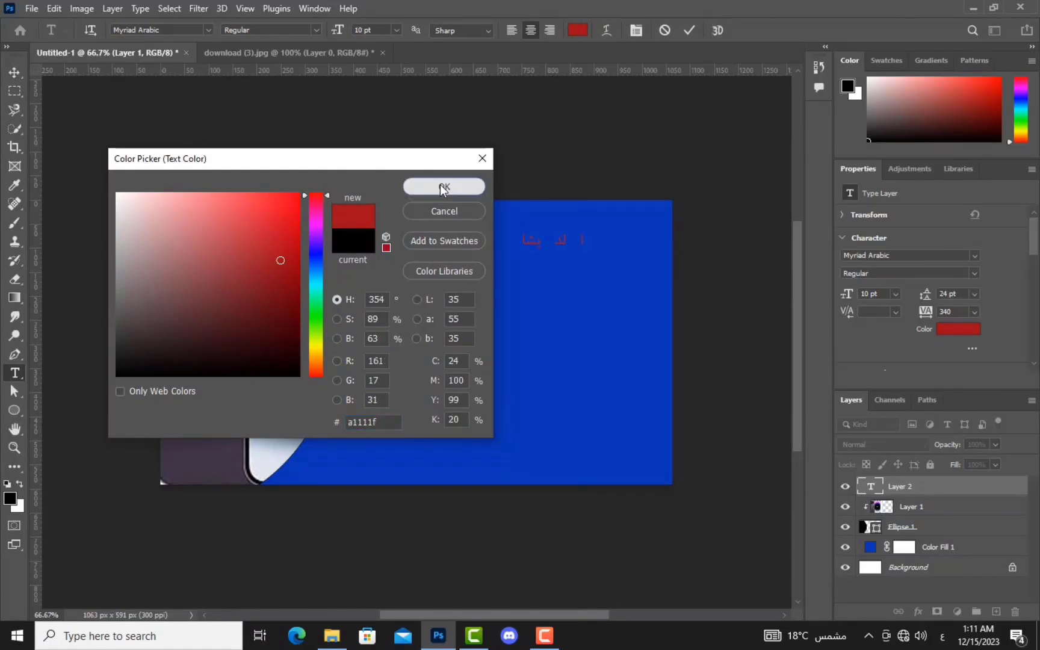
left_click(421, 186)
left_click(974, 256)
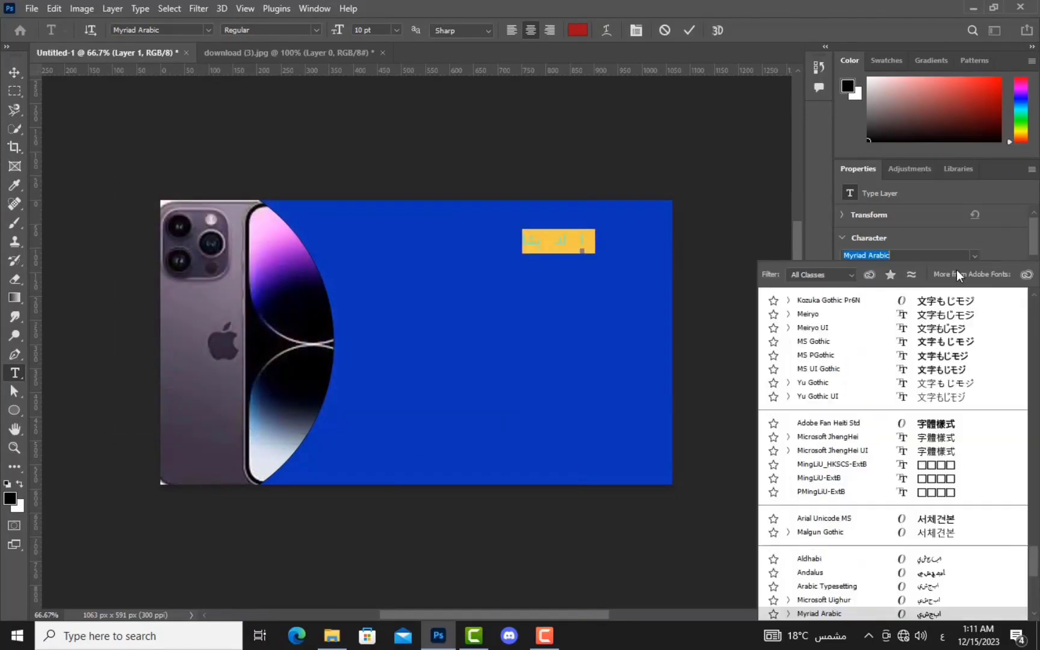
Step: Set the title font to Arabic Typesetting and tighten its tracking to 60
scroll(924, 435, "up", 2)
scroll(924, 440, "up", 1)
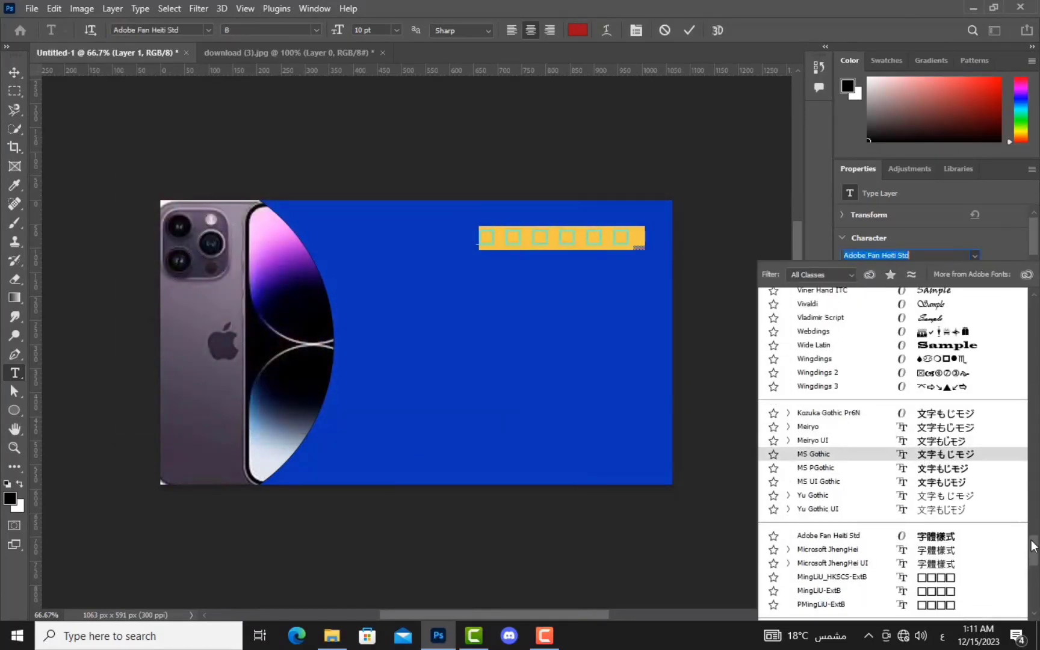
left_click_drag(1033, 550, 1032, 301)
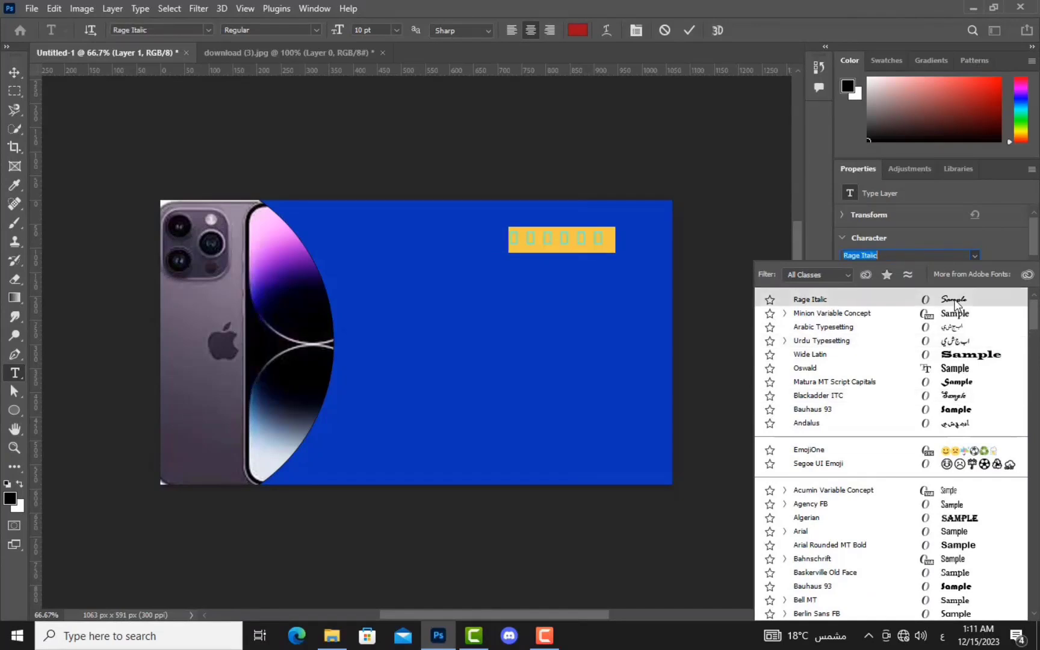
left_click(956, 332)
left_click_drag(925, 317, 915, 325)
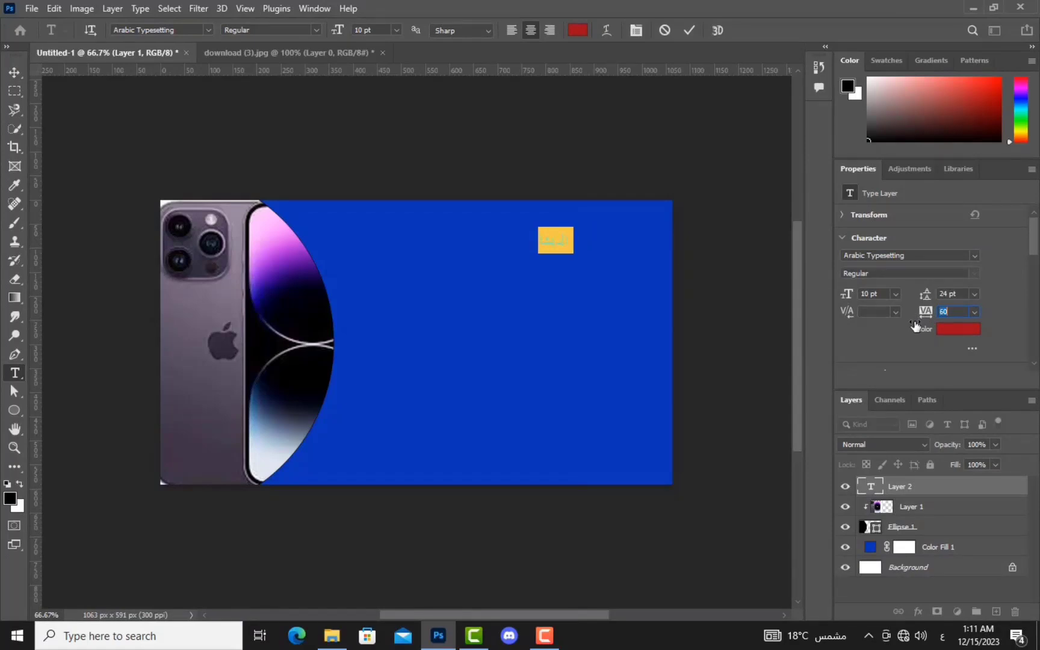
Step: Add 'فون' to the title, enlarge it to 28 pt, and place it at the upper right
double_click(551, 237)
left_click(569, 238)
type("فون")
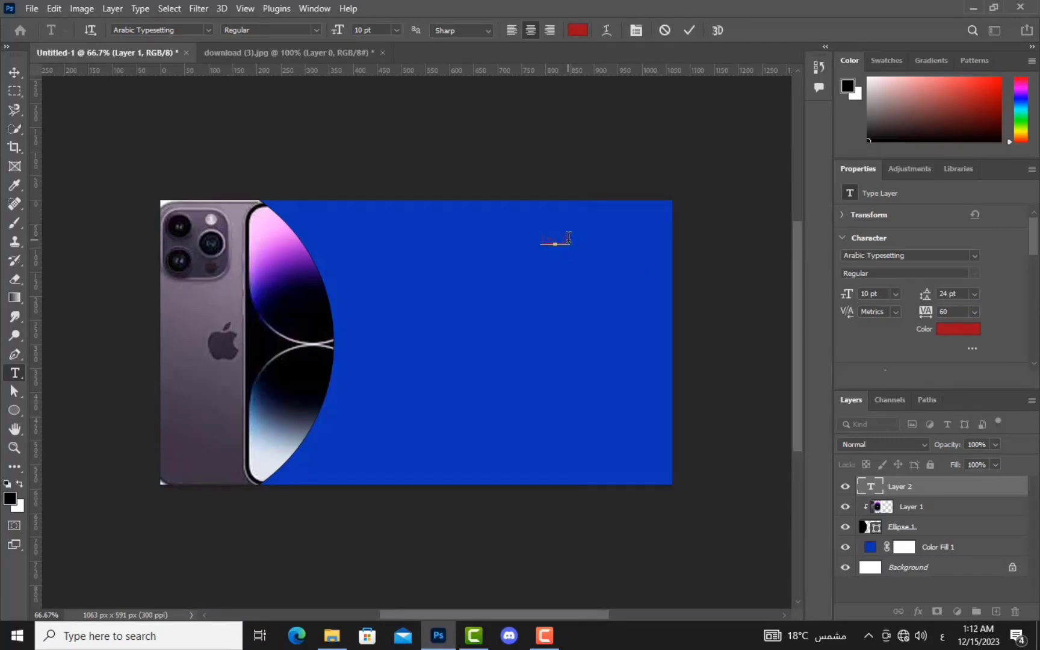
double_click(558, 243)
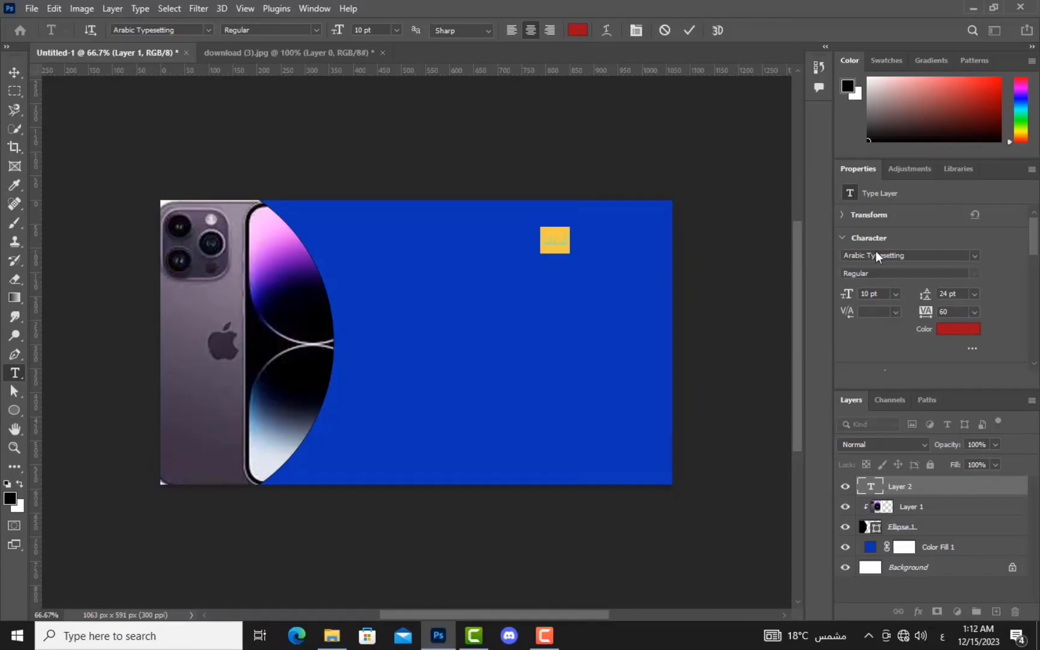
left_click_drag(847, 301, 873, 299)
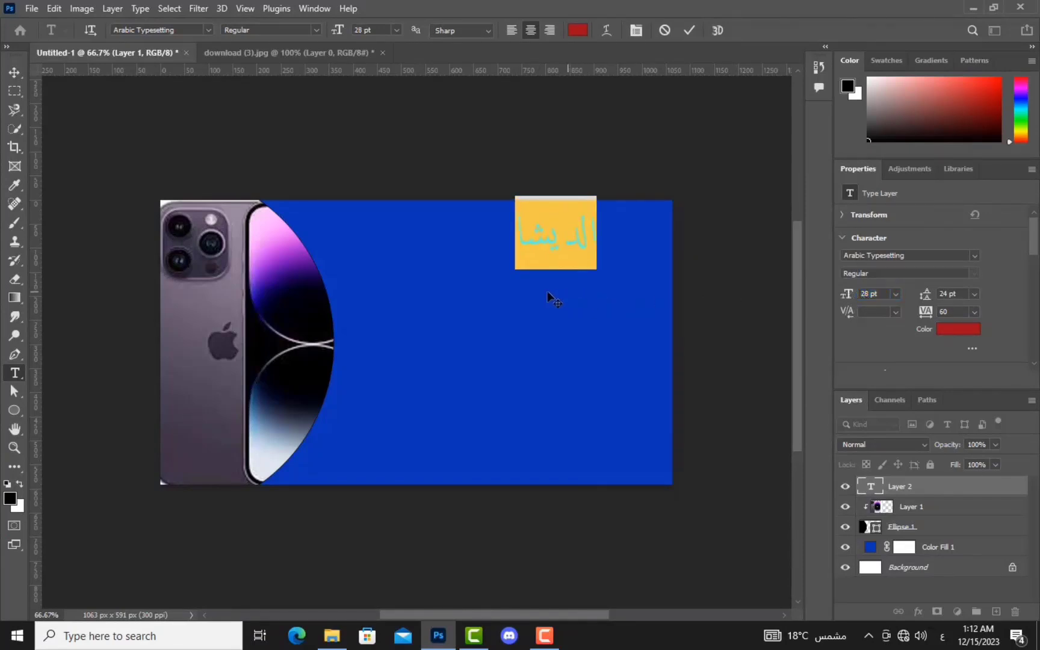
left_click_drag(521, 299, 496, 310)
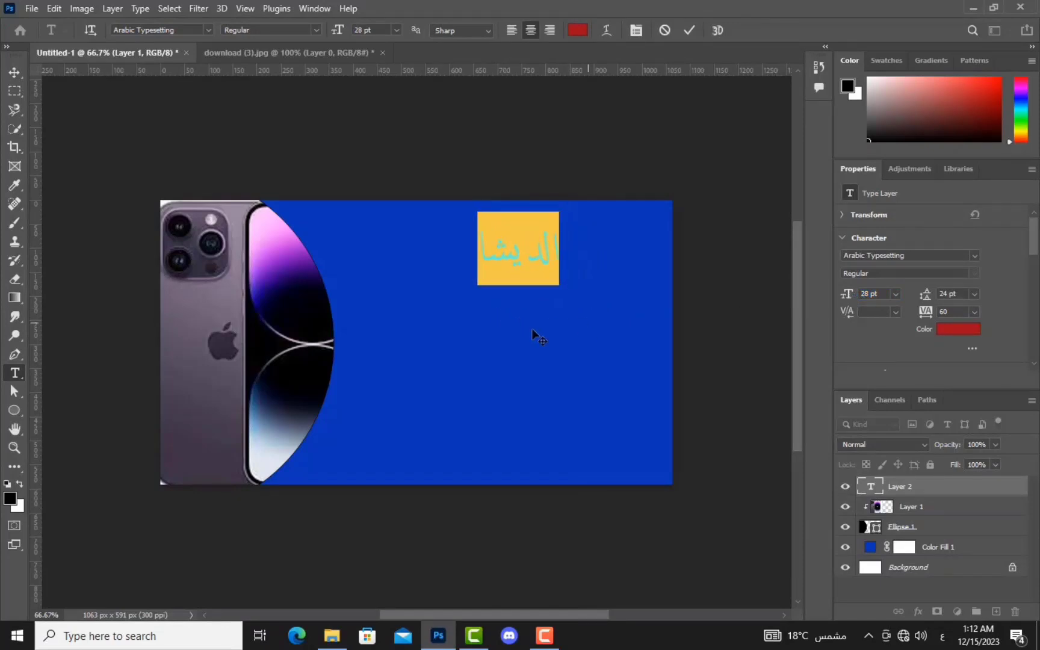
left_click_drag(508, 295, 503, 303)
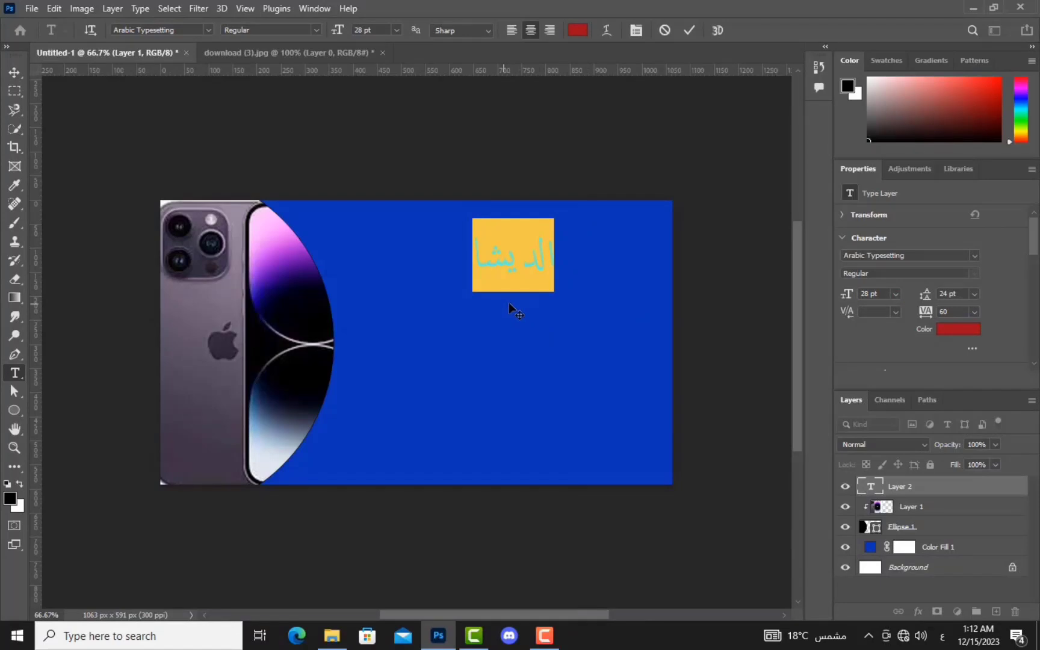
left_click(515, 295)
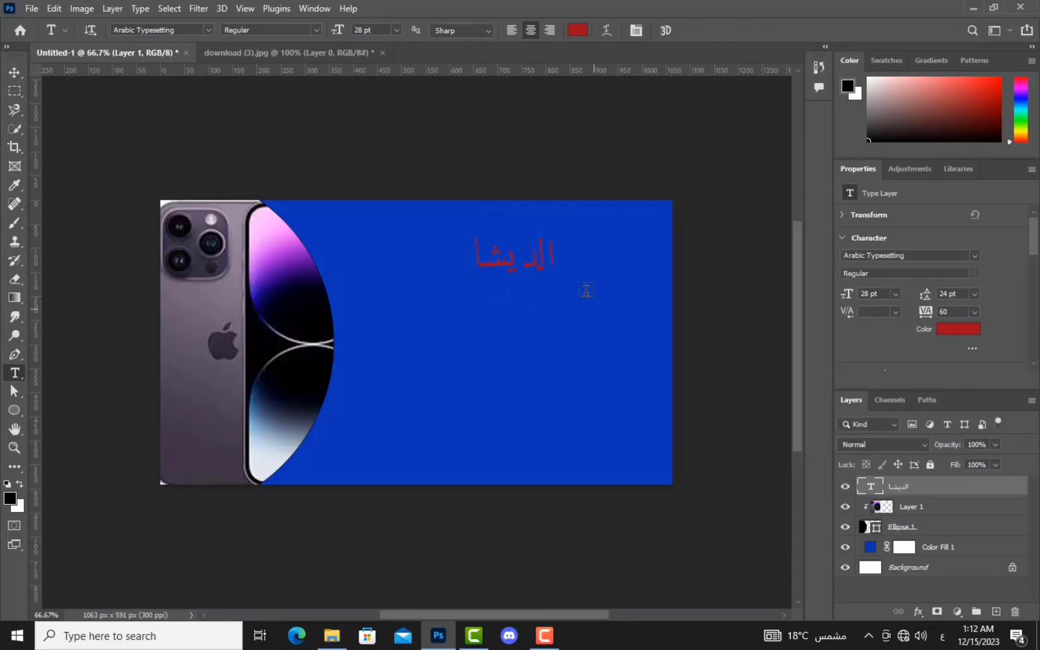
Step: Type 'لخدمه صاينه المحمول' below the title, fix the misspelled word, nudge it left and commit
left_click(627, 320)
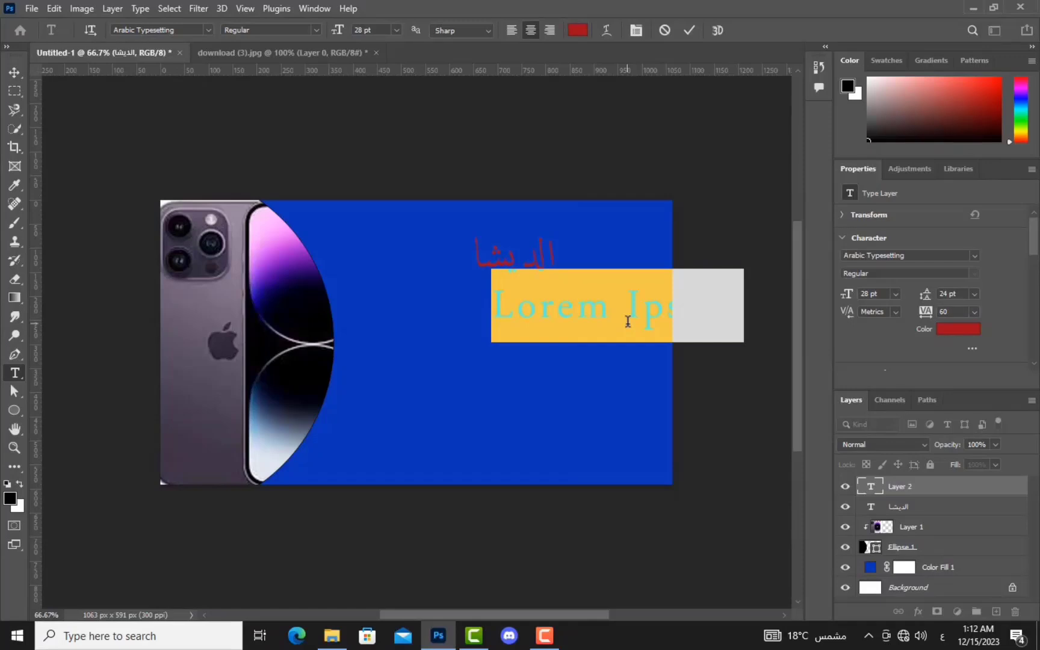
type("لخدمه")
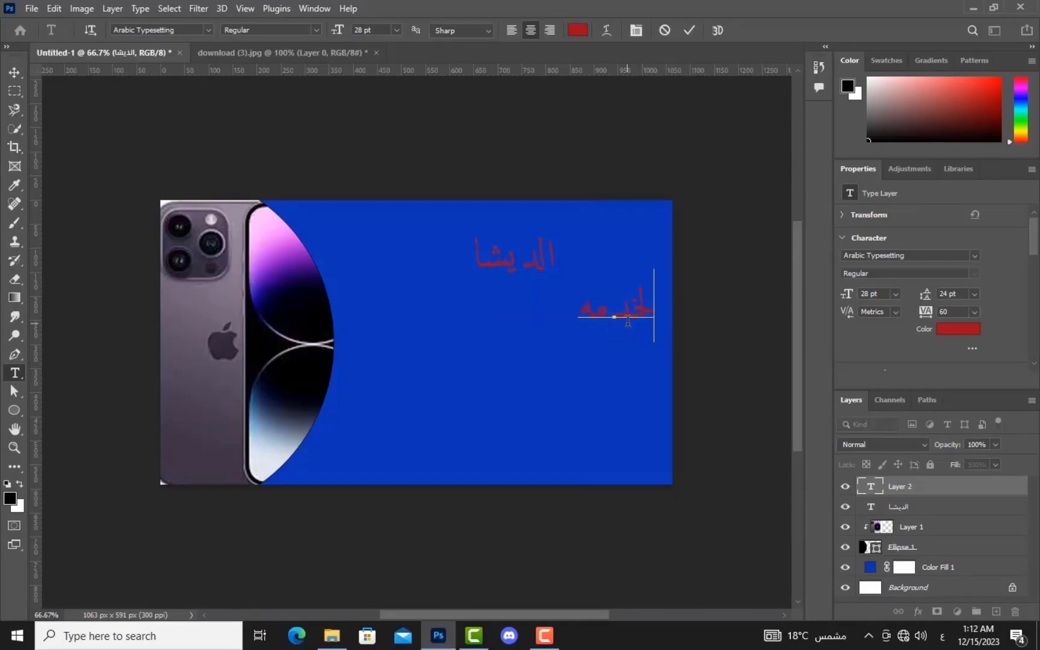
type(" صاينه المحمول")
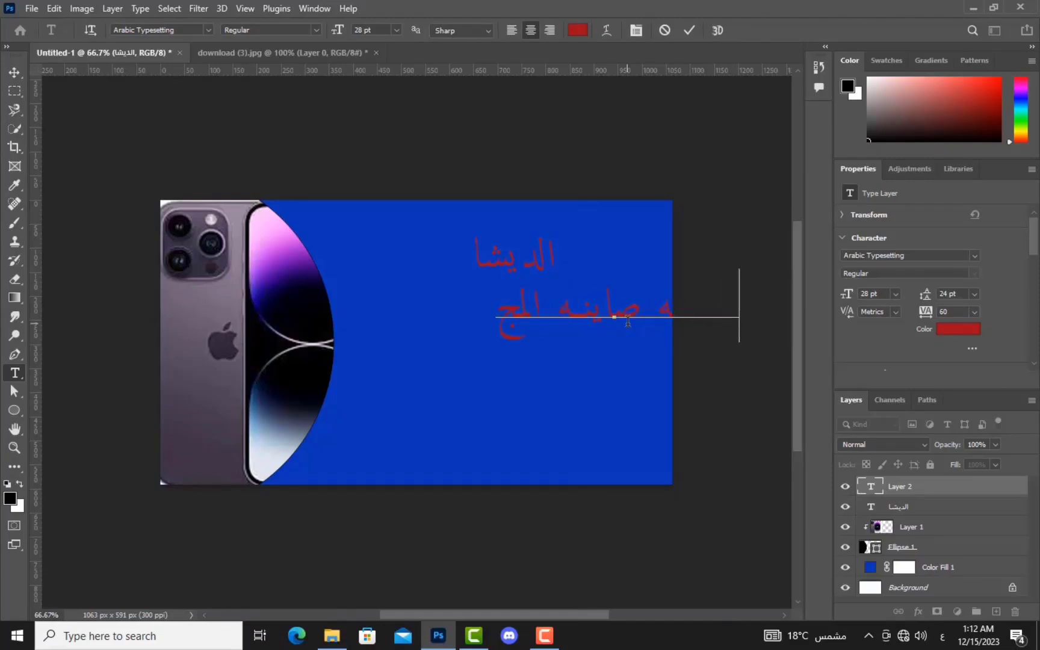
key("BackSpace")
key("BackSpace")
key("BackSpace")
key("BackSpace")
type("حمول")
left_click(763, 300)
type("مه الخد")
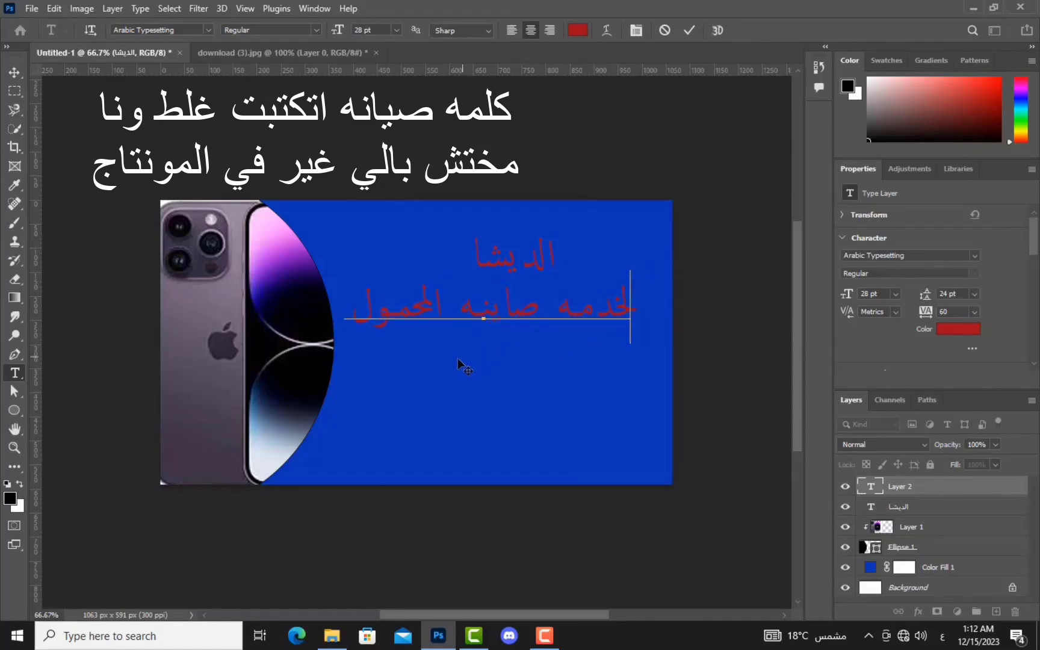
left_click_drag(486, 352, 483, 353)
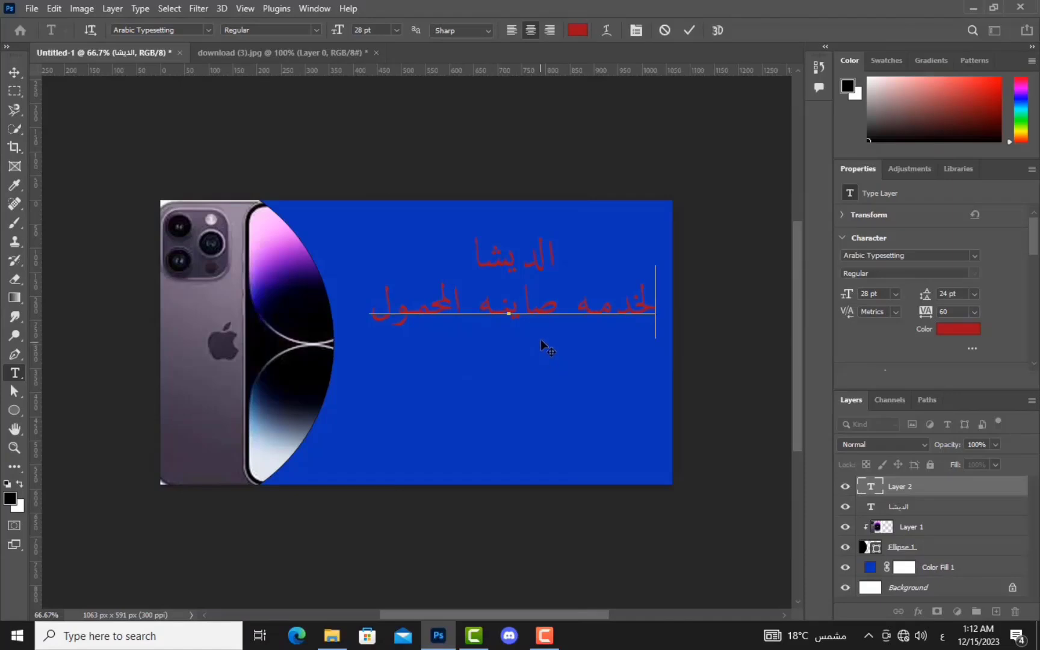
key("ctrl+Return")
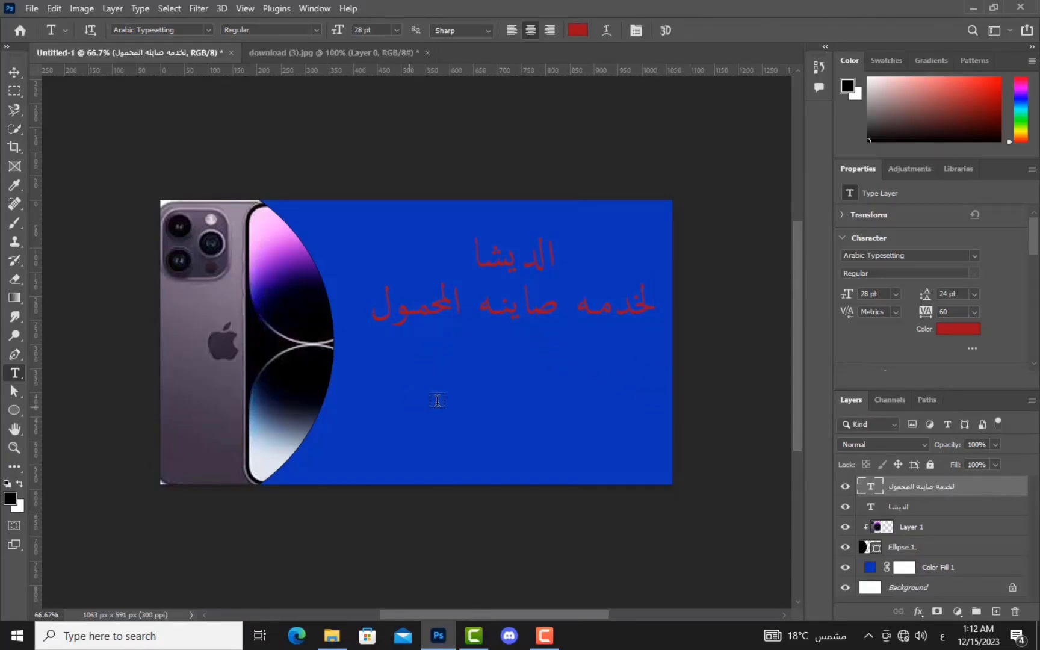
Step: Draw a full-width 1063 x 44 px rectangular selection along the banner's bottom edge
left_click(15, 91)
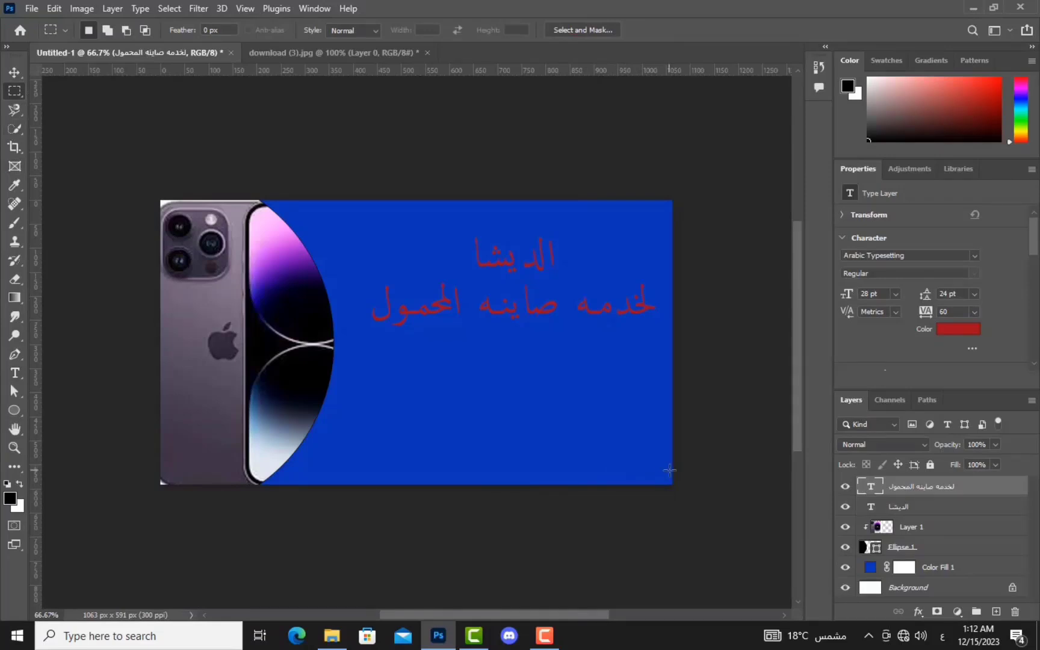
left_click_drag(672, 463, 161, 499)
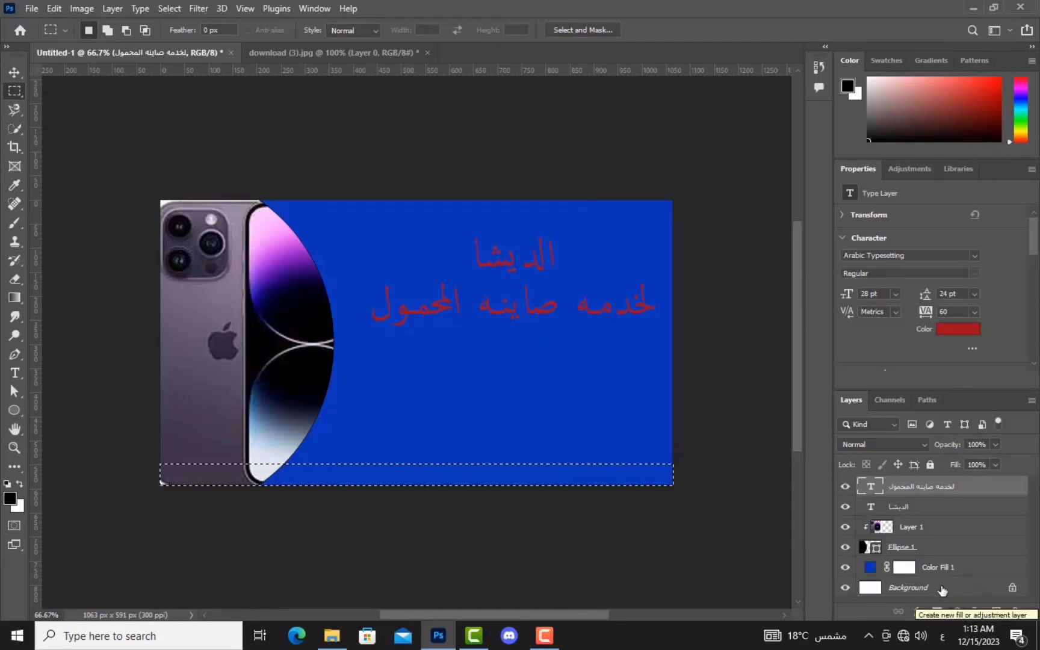
Step: Fill the strip with a white (ffffff) Solid Color layer placed just above Color Fill 1
left_click(957, 612)
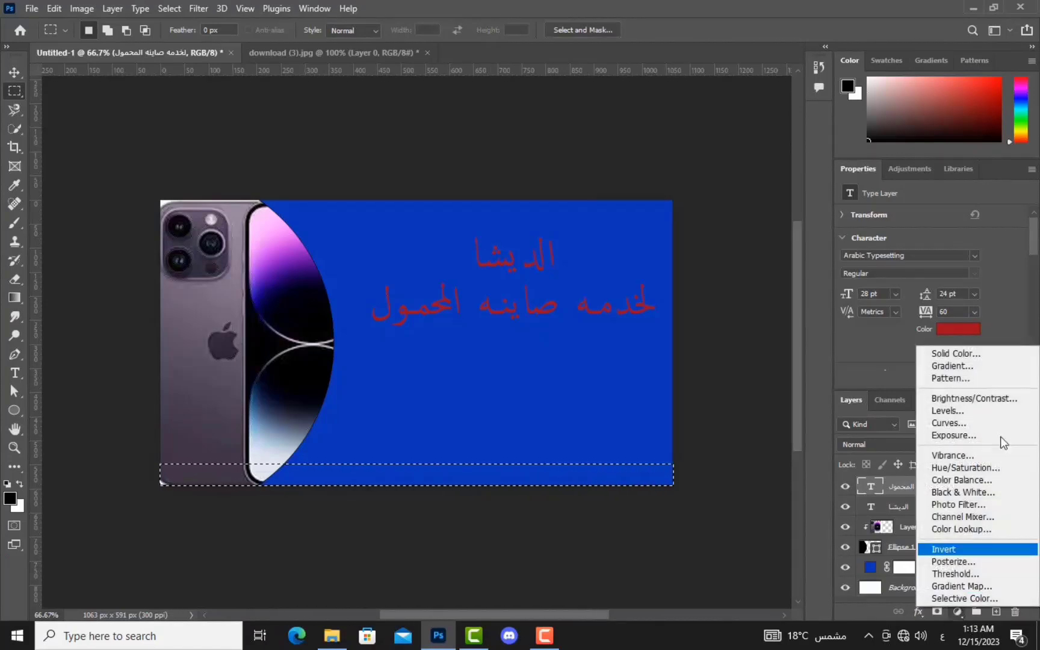
left_click(956, 353)
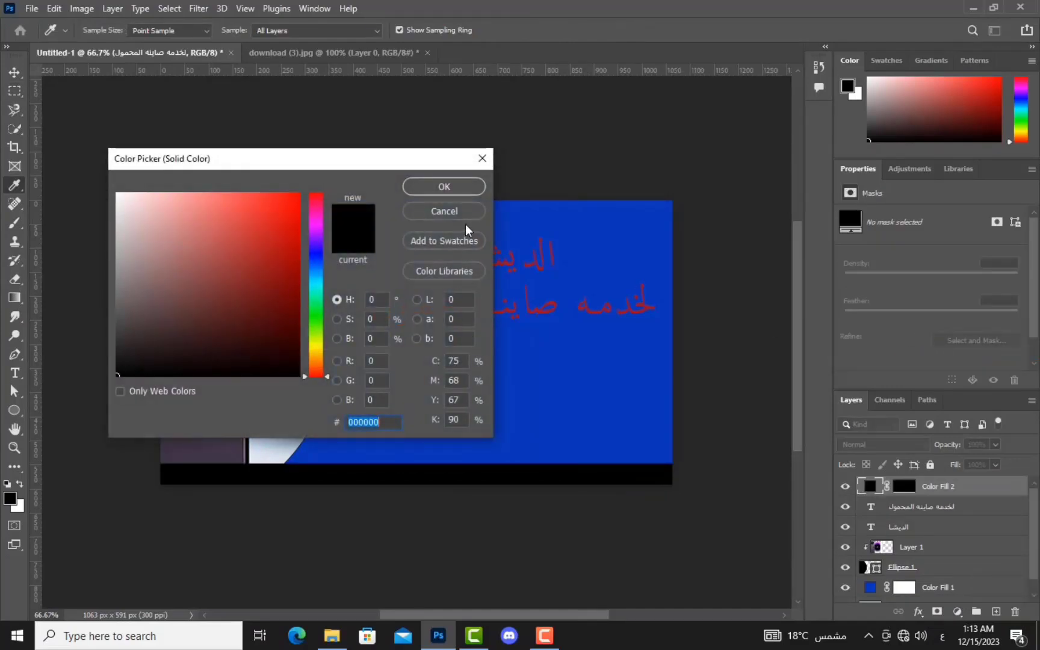
left_click(182, 259)
type("ffffff")
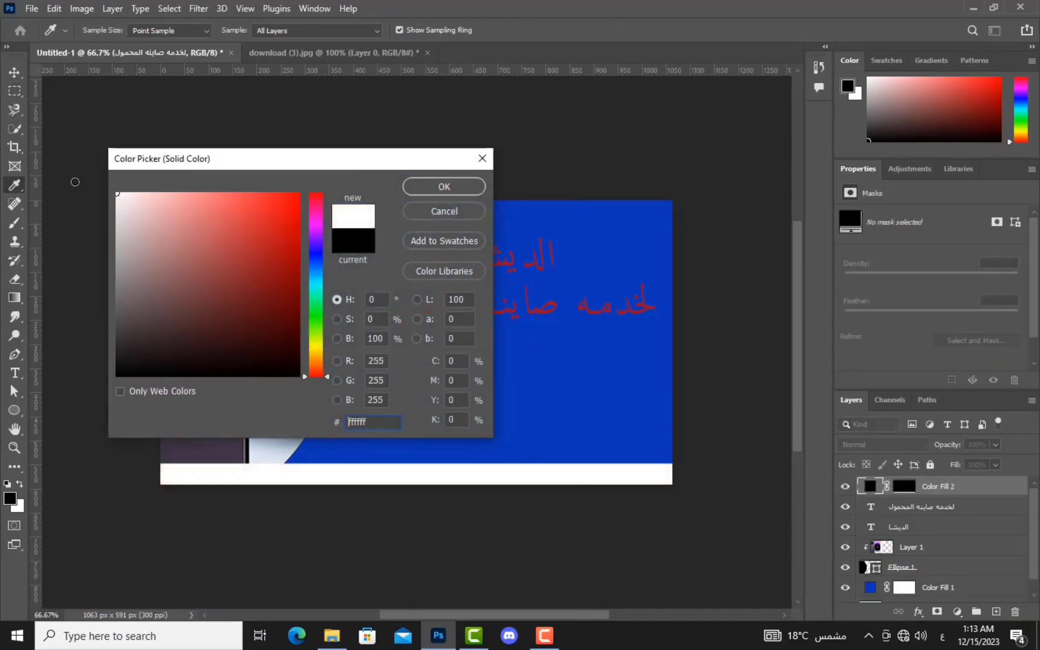
left_click(465, 188)
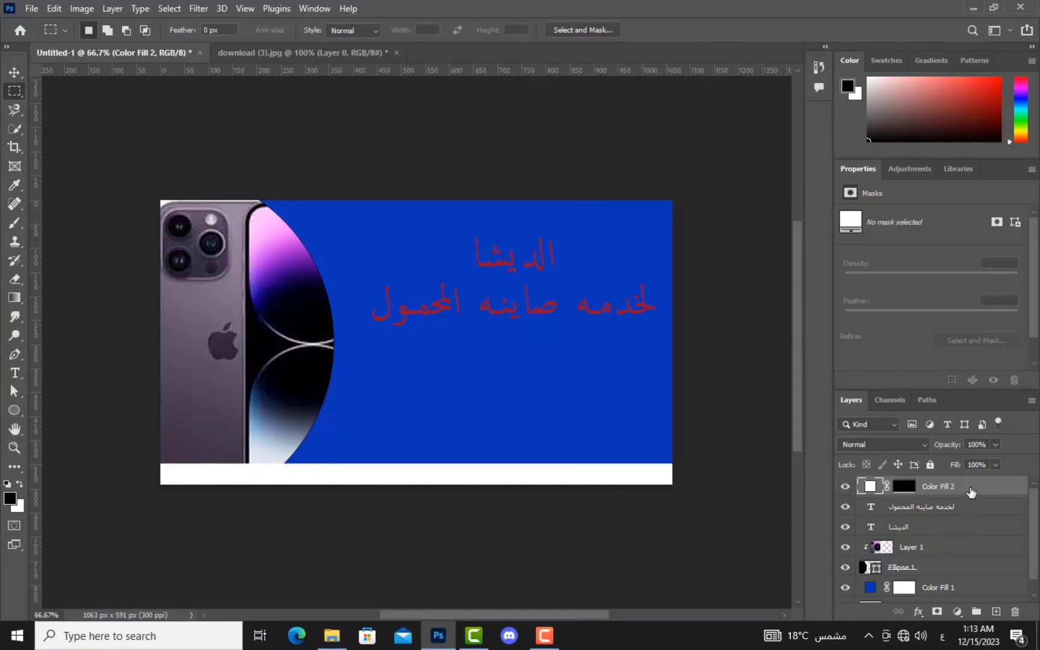
left_click_drag(967, 492, 961, 560)
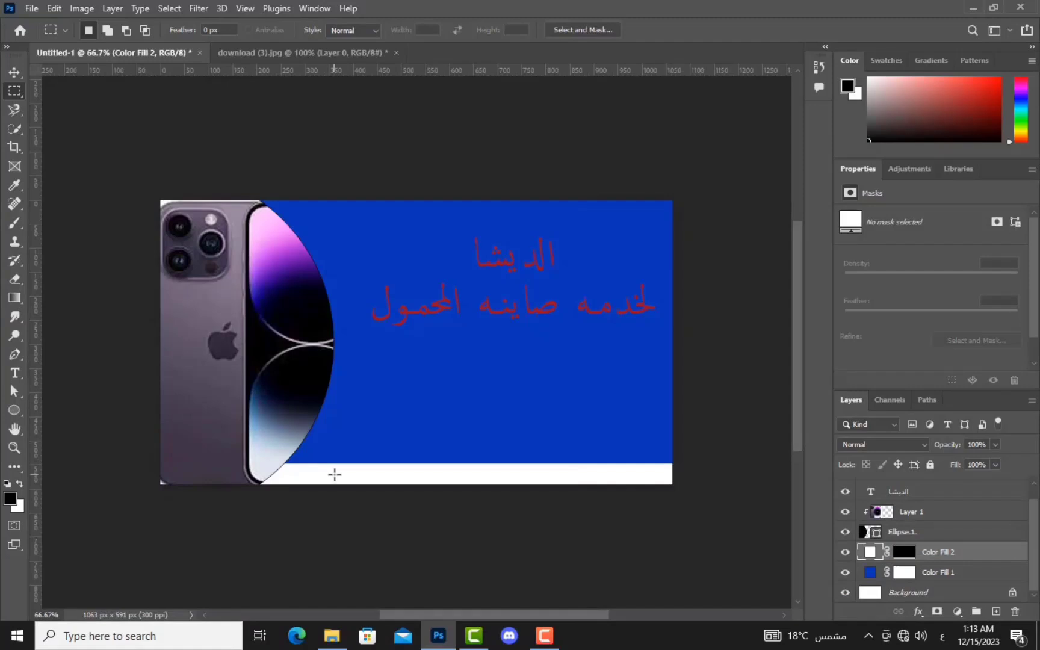
Step: Add the red label 'التلفيون' and move it onto the white strip
left_click(14, 72)
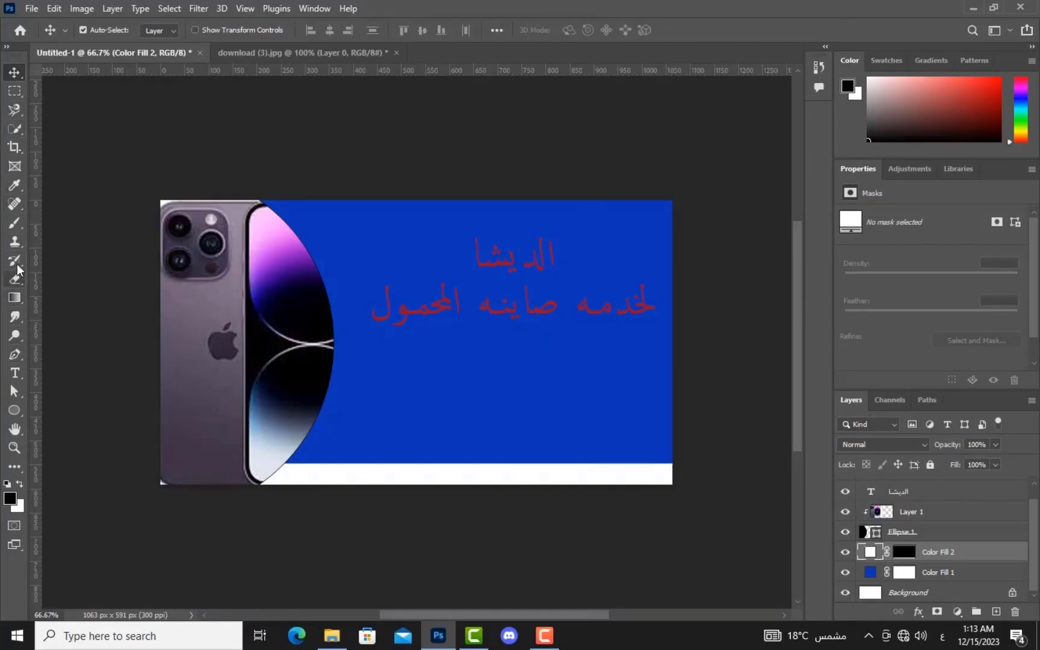
left_click(13, 372)
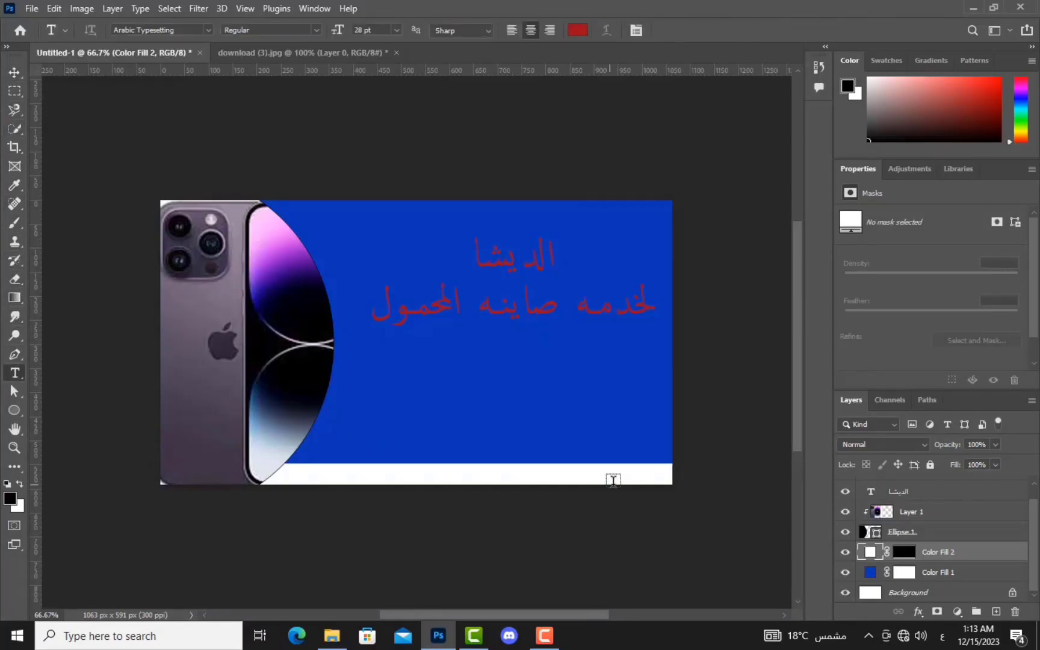
left_click(624, 475)
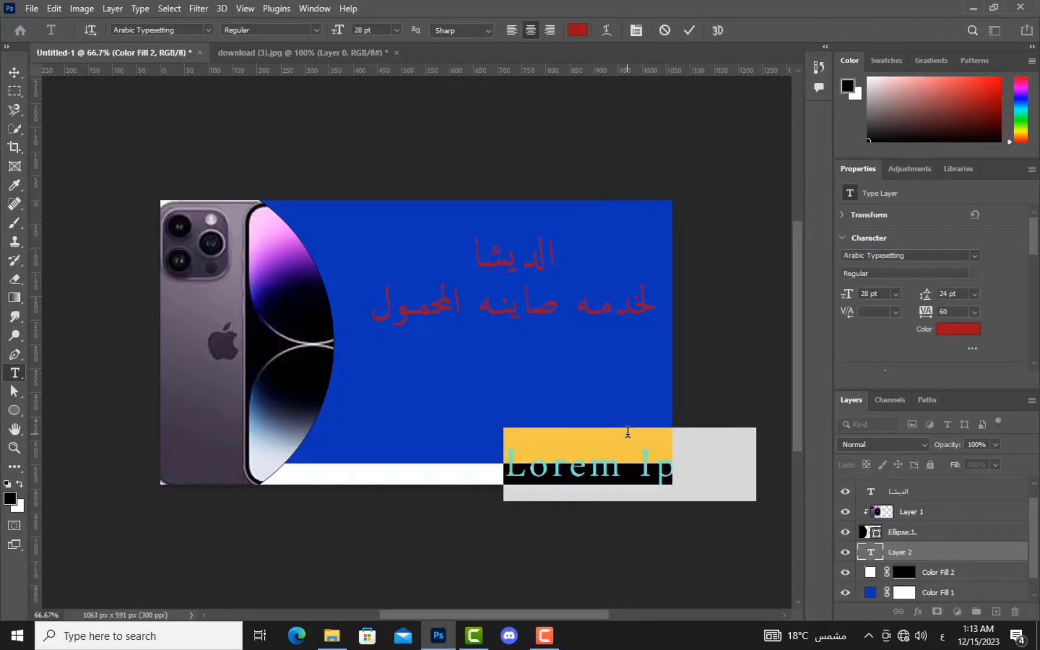
type("التلفيون")
left_click_drag(620, 502, 557, 506)
Step: Shrink the label's size, increase its line spacing and widen its letter tracking
double_click(562, 478)
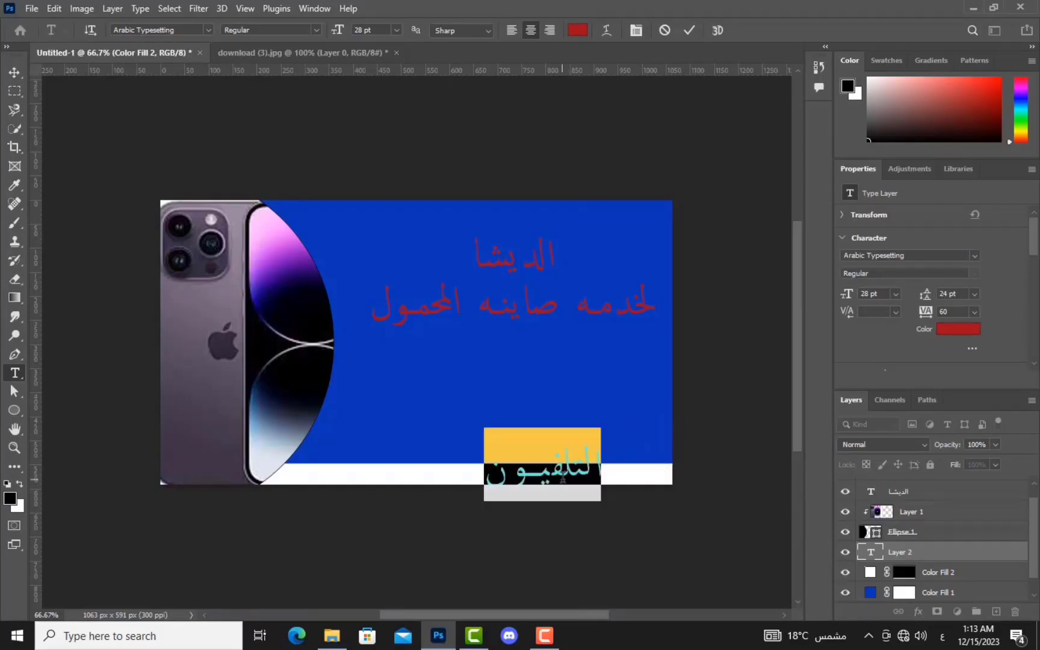
mouse_move(849, 294)
left_mouse_down()
mouse_move(824, 298)
mouse_move(837, 306)
left_mouse_up()
left_click_drag(927, 298, 931, 297)
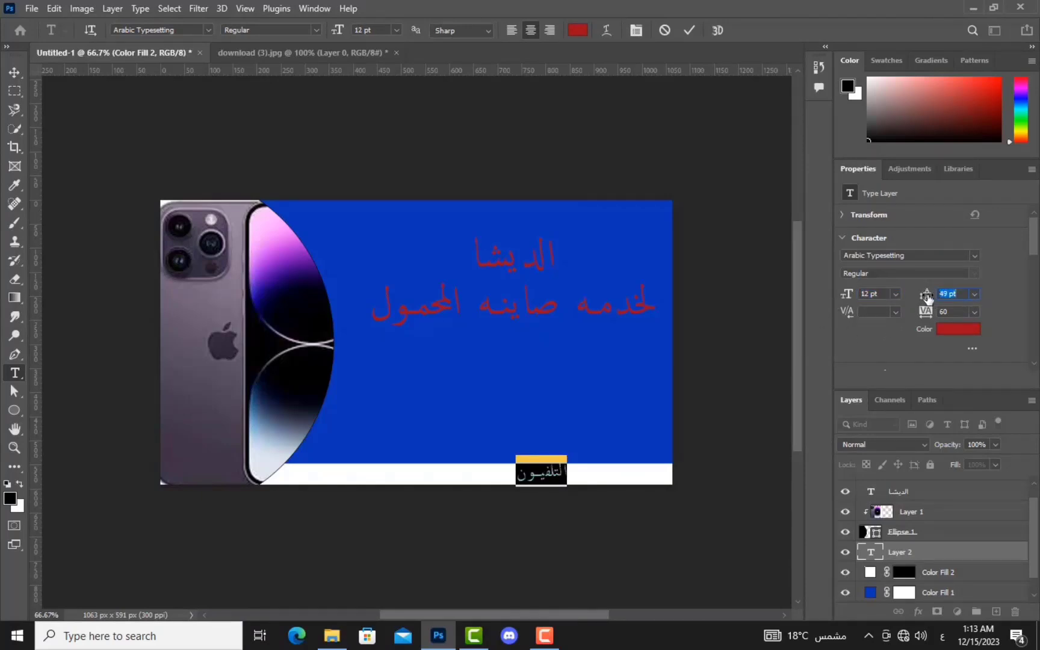
mouse_move(925, 313)
left_mouse_down()
mouse_move(935, 317)
mouse_move(922, 318)
left_mouse_up()
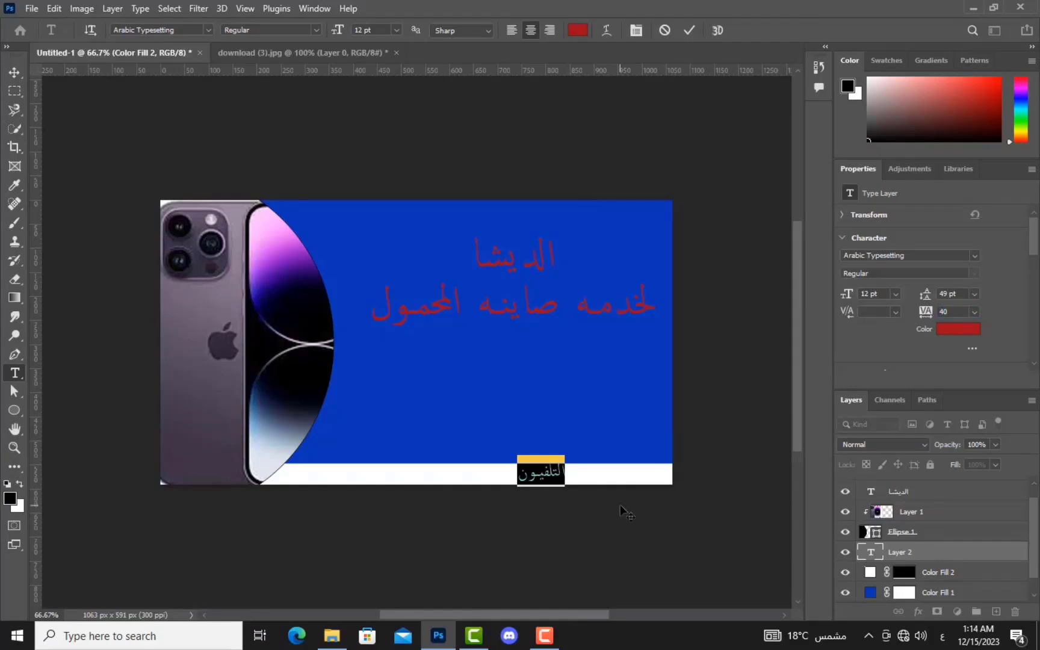
Step: Append ' : ' and the shop's phone number to the label and commit it
left_click(539, 479)
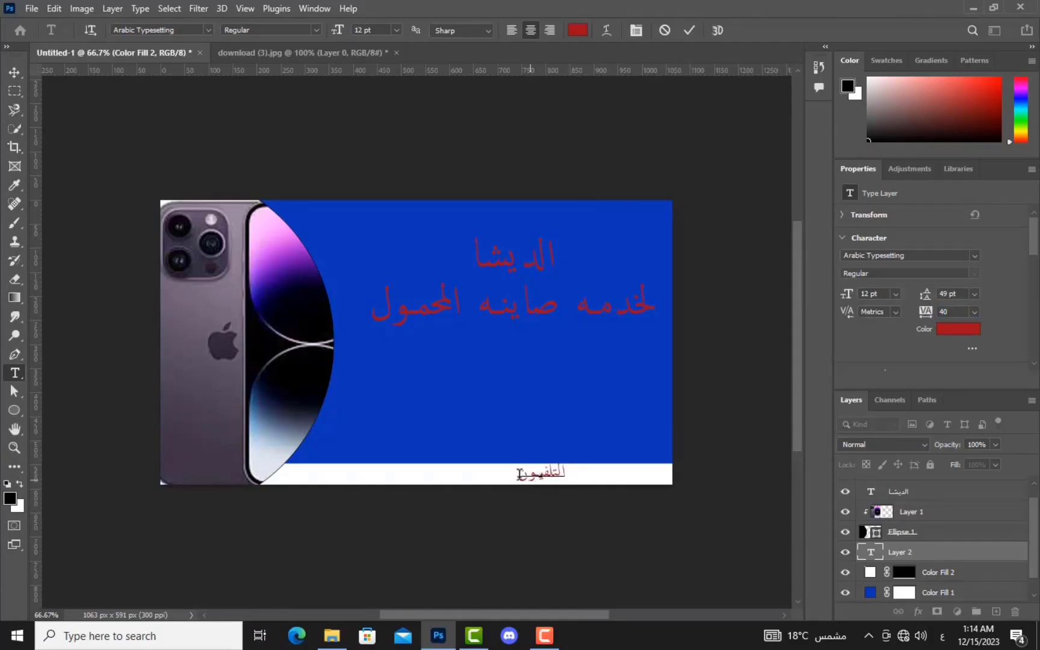
type(": 1")
key("Right")
key("BackSpace")
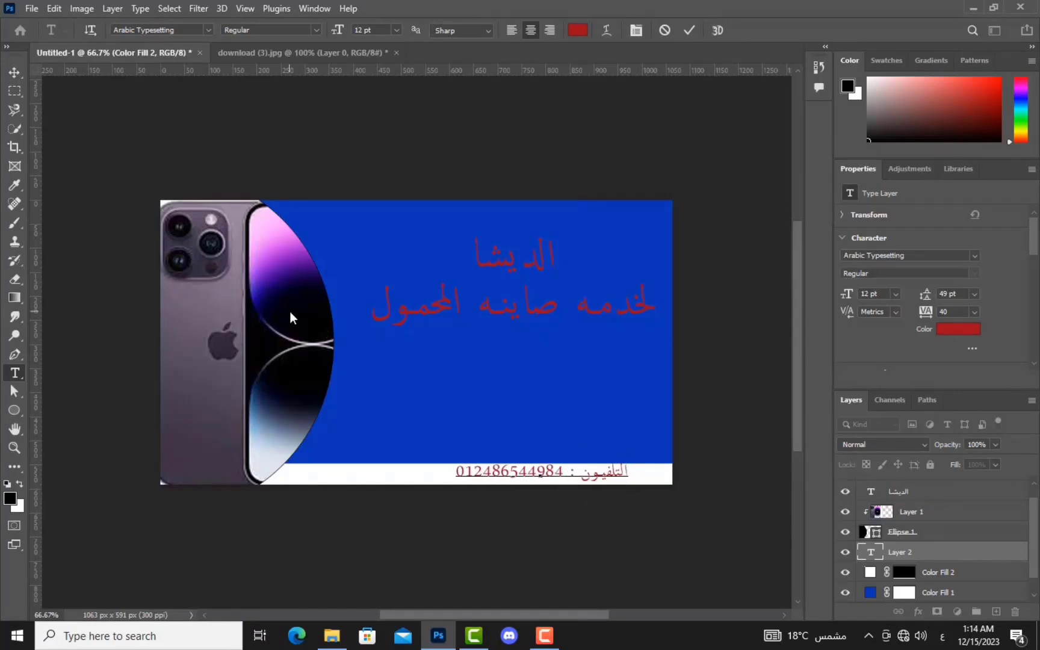
left_click(264, 279)
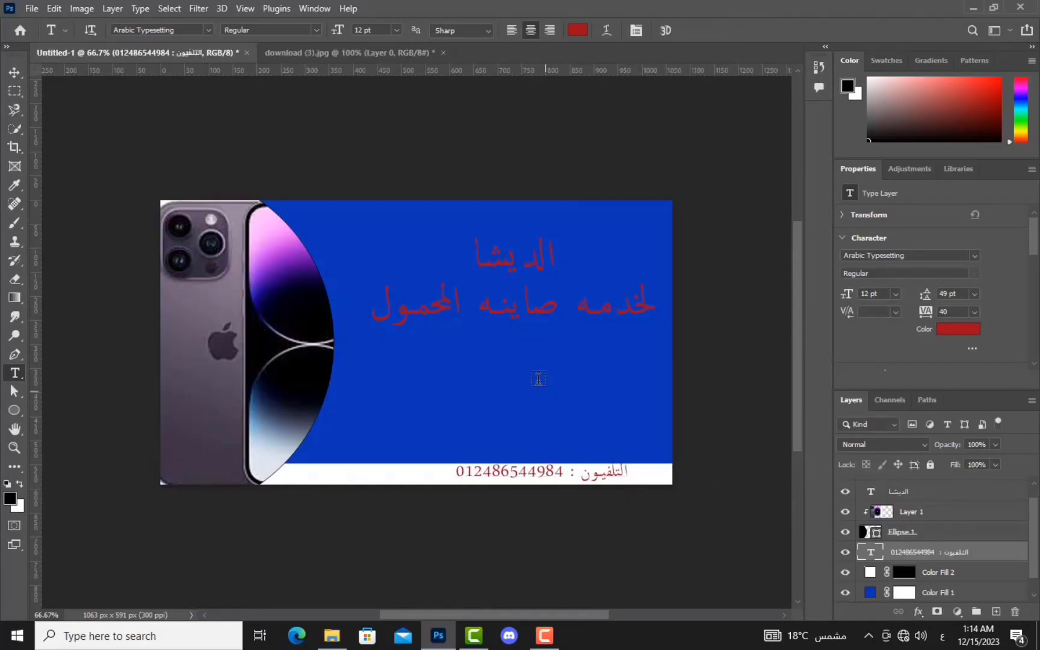
Step: Type the 'خدمات فودافون كاش' service line in the blue area and select all of it
left_click(538, 380)
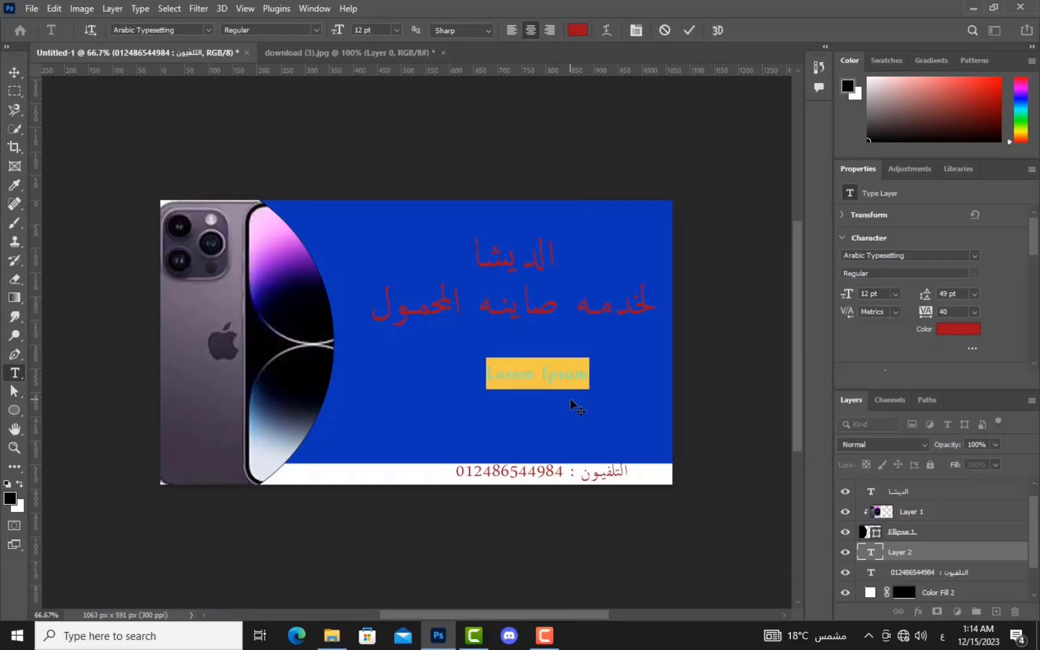
type("جميع ")
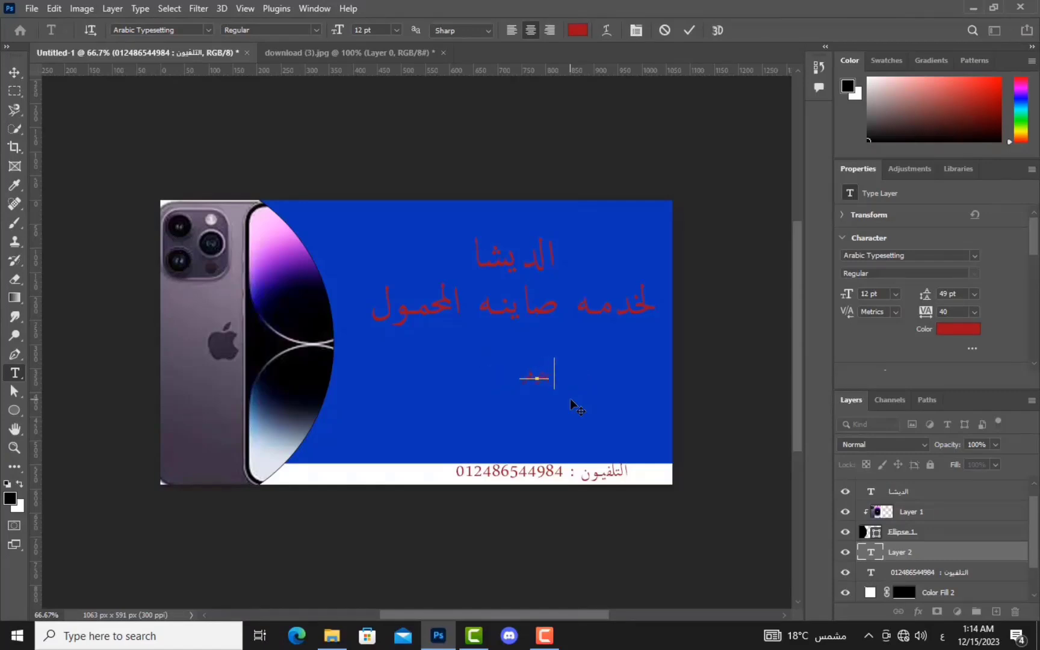
type("خدمات فودافون كاش")
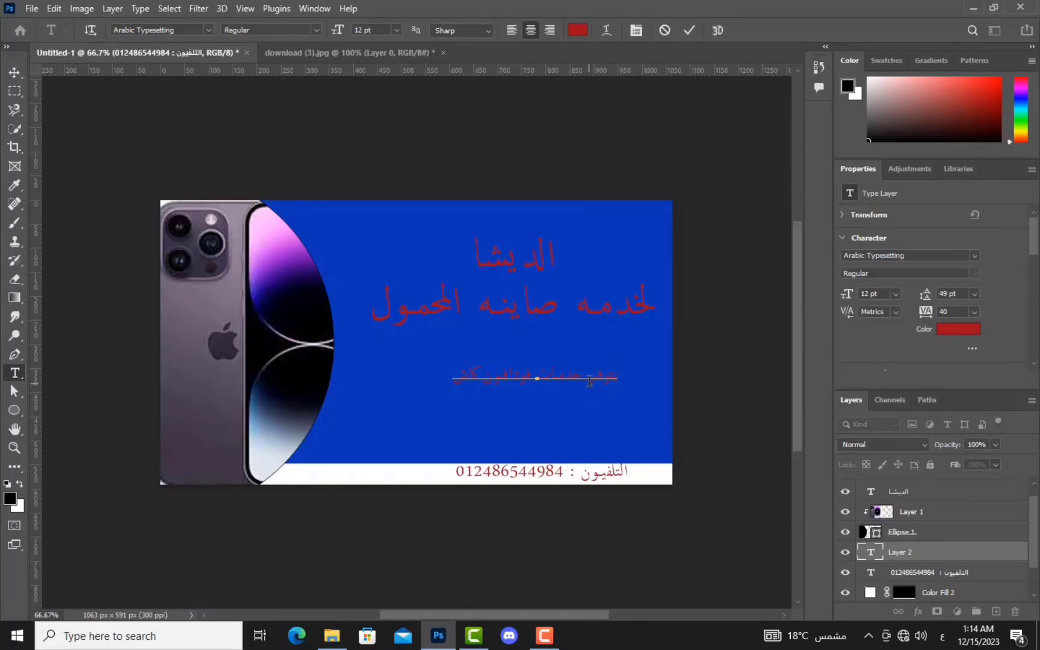
double_click(590, 381)
key("ctrl+a")
Step: Make the line 21 pt and teal, shift it left to fit, and commit
mouse_move(848, 299)
left_mouse_down()
mouse_move(862, 307)
mouse_move(854, 308)
left_mouse_up()
left_click(963, 113)
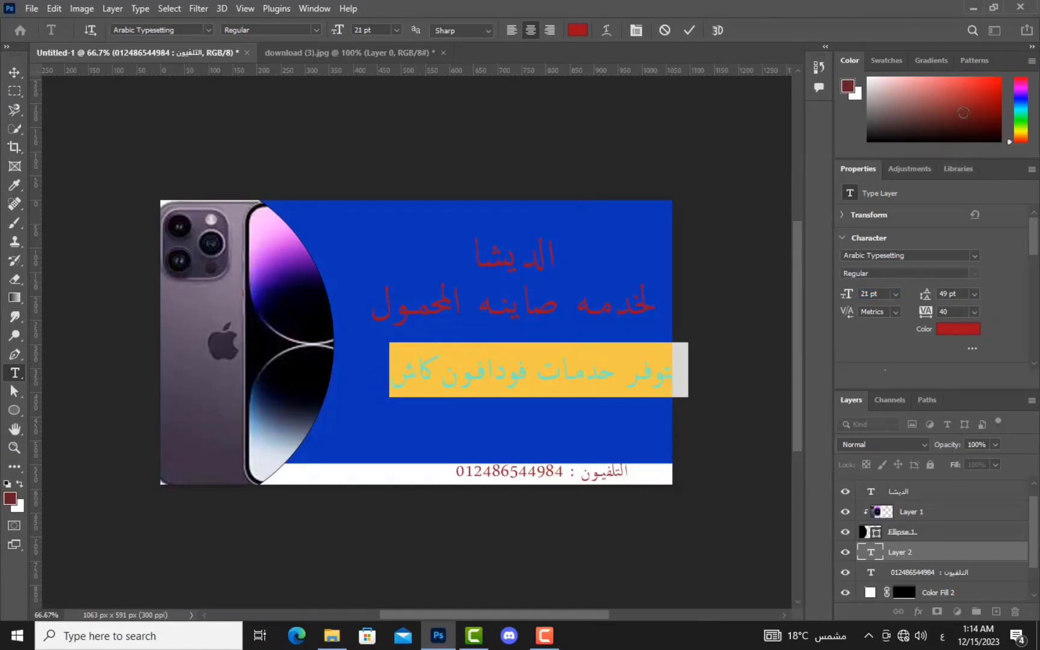
left_click_drag(617, 415, 582, 412)
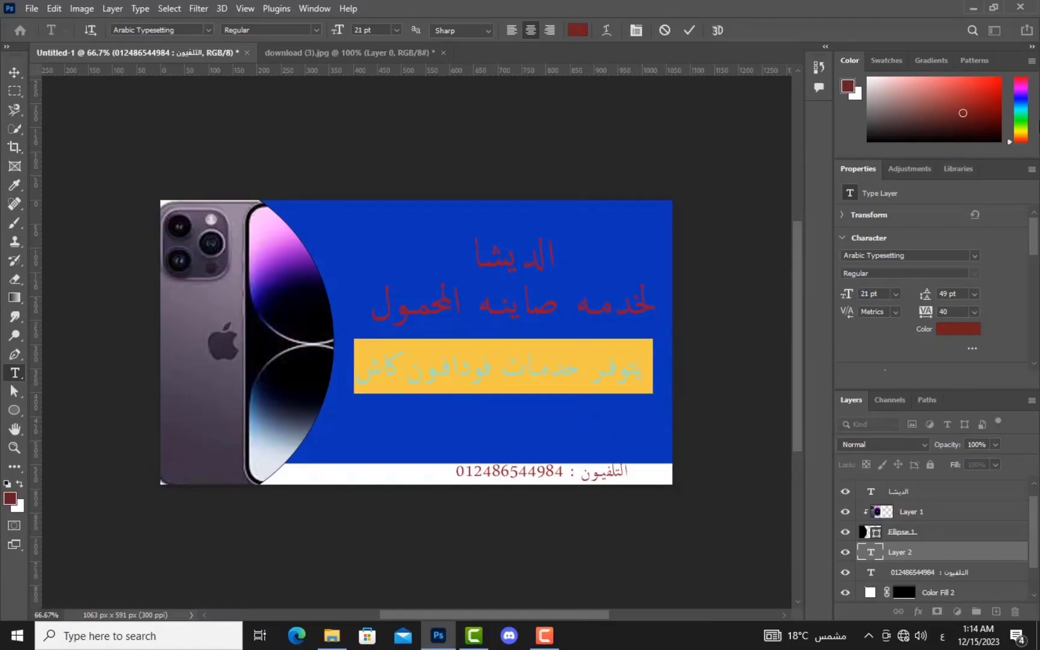
left_click(1022, 101)
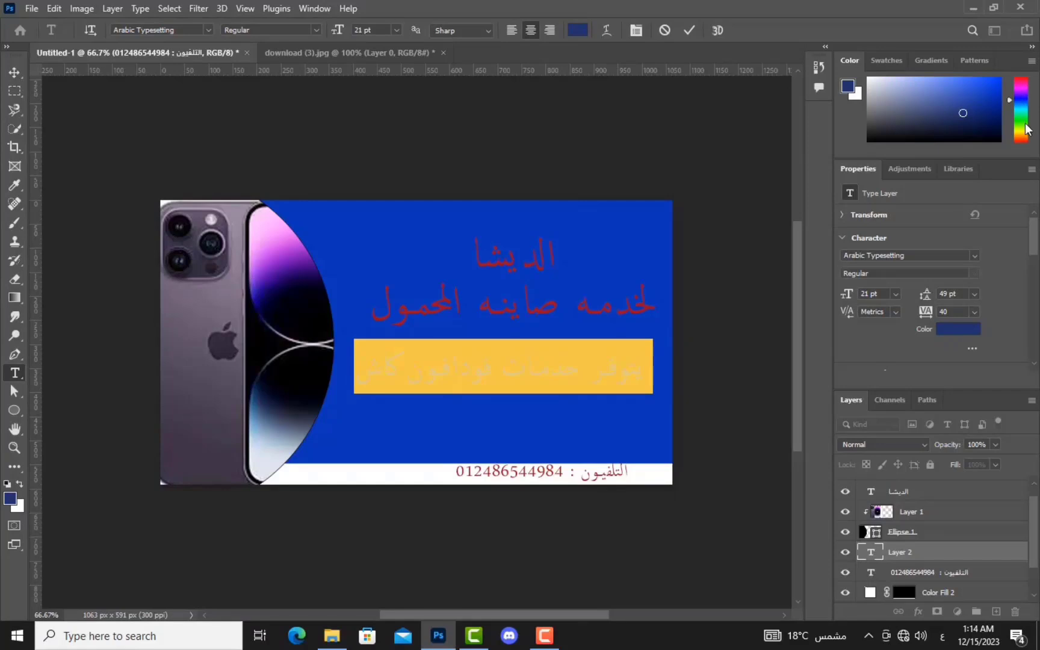
left_click(1023, 109)
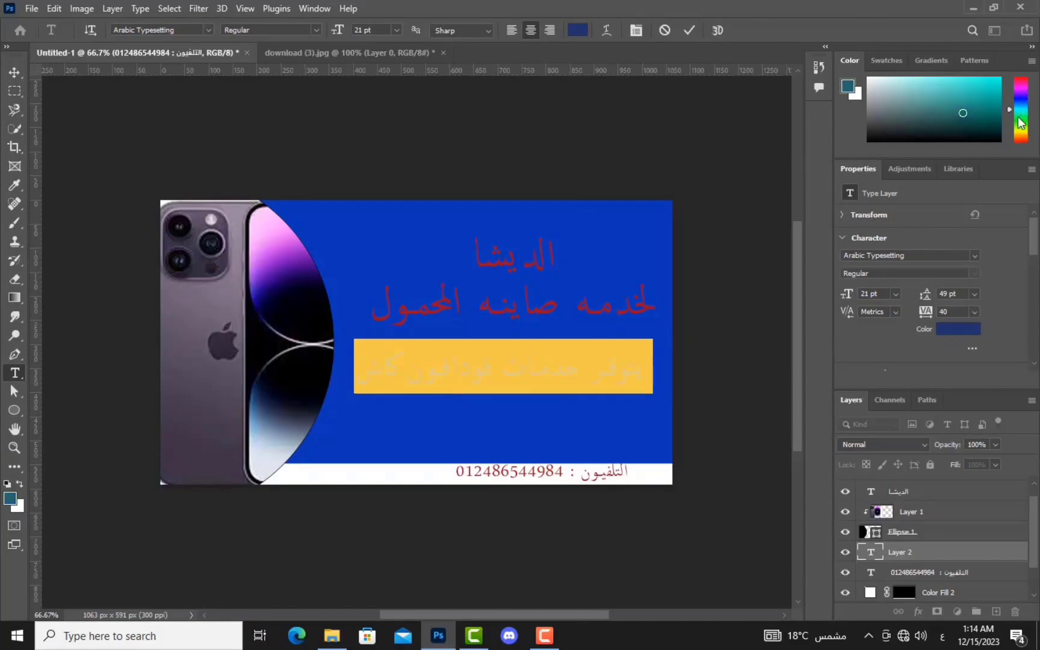
left_click(533, 421)
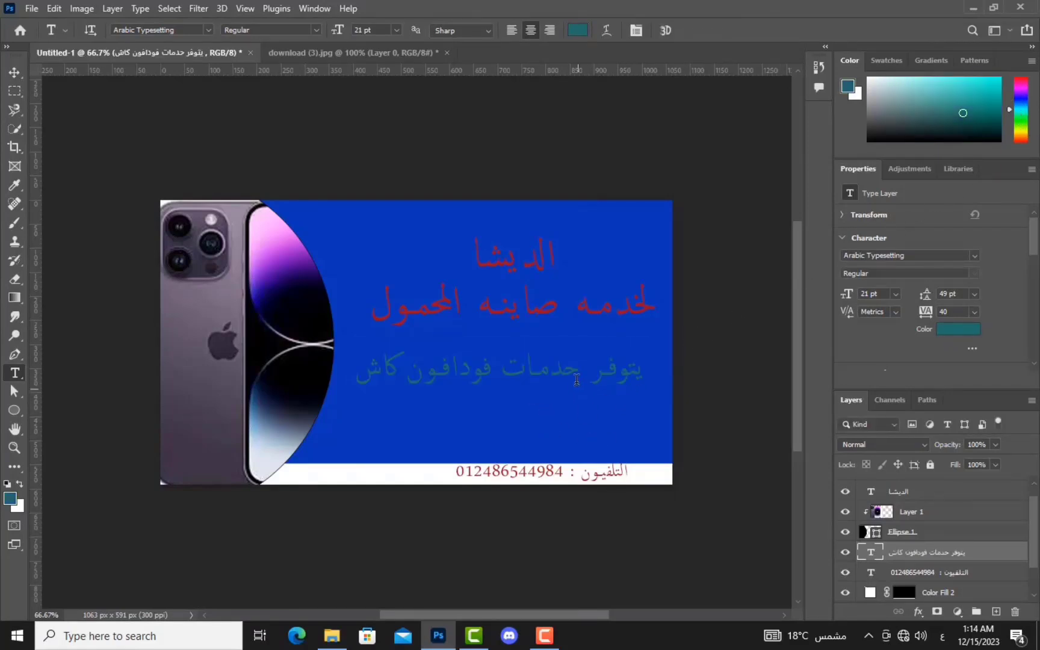
Step: Type 'خدمة صيانه فوريه' below the Vodafone Cash line, correcting the first word to خدمة
left_click(550, 411)
type("خدم")
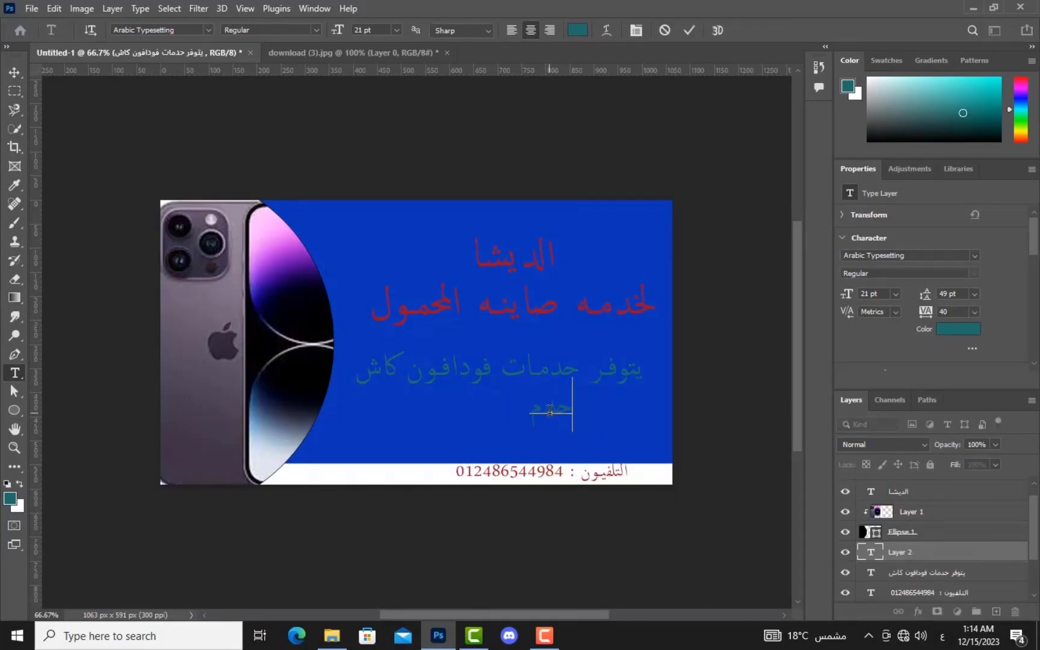
type("ات صيانه ف")
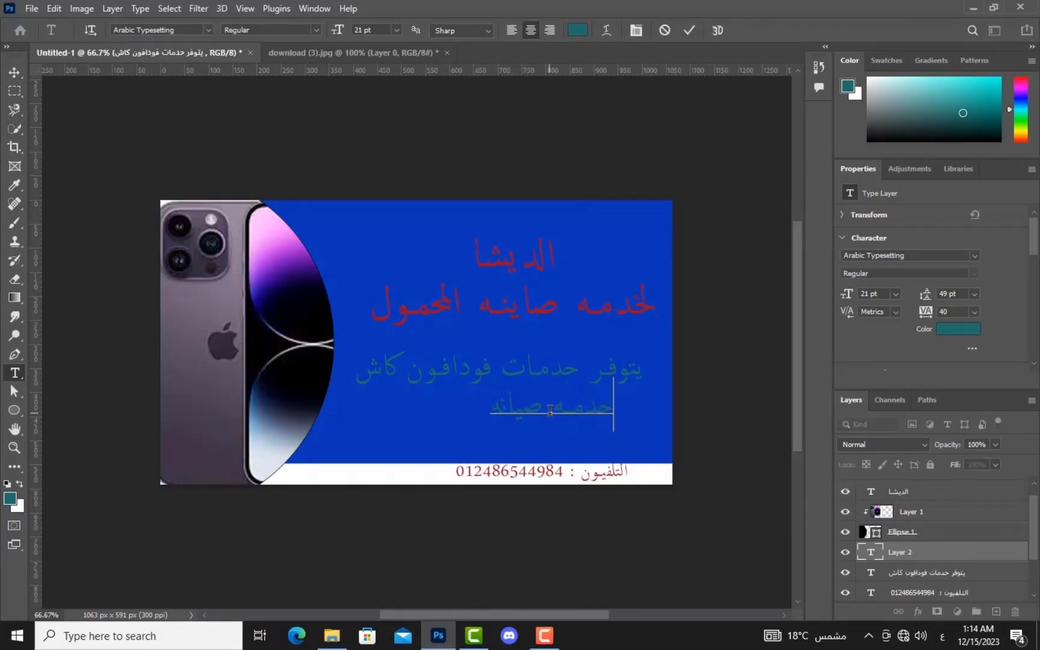
type("وريه")
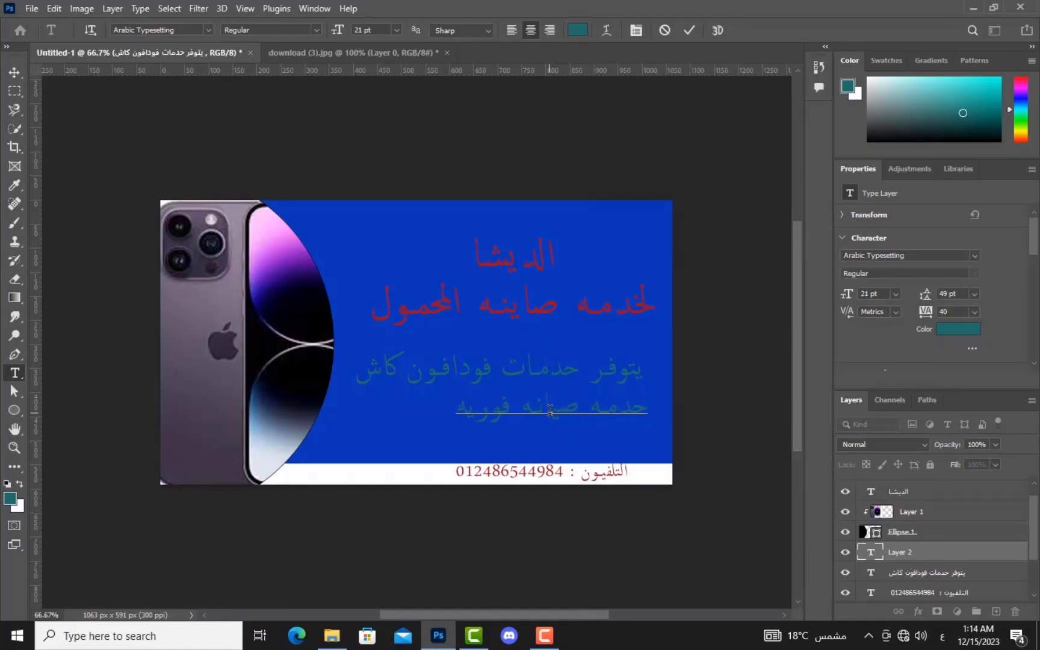
double_click(635, 407)
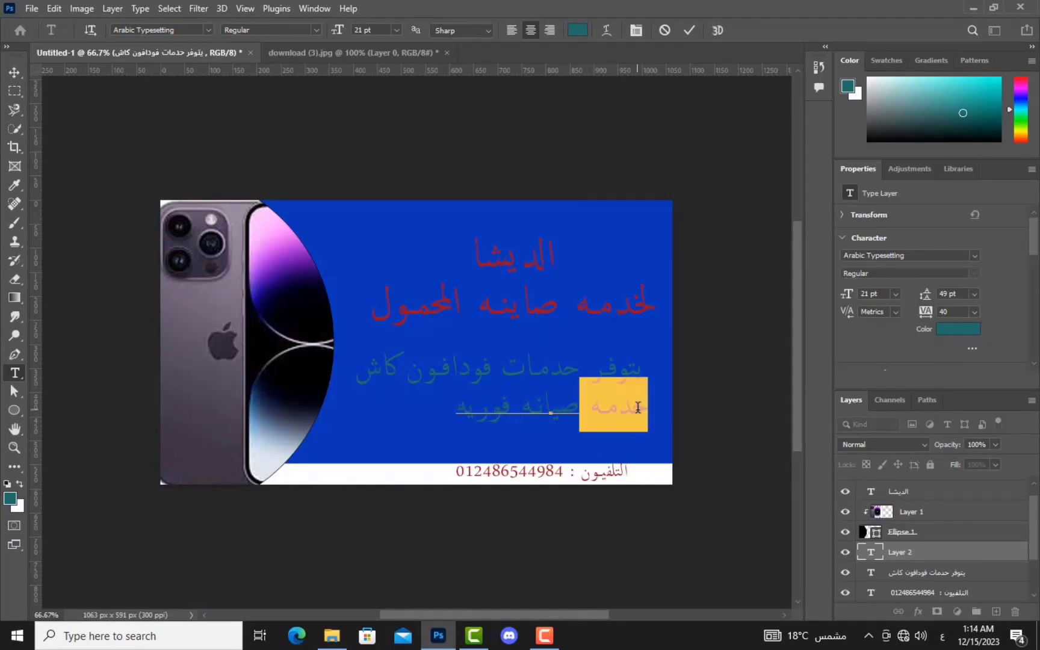
type("خدم")
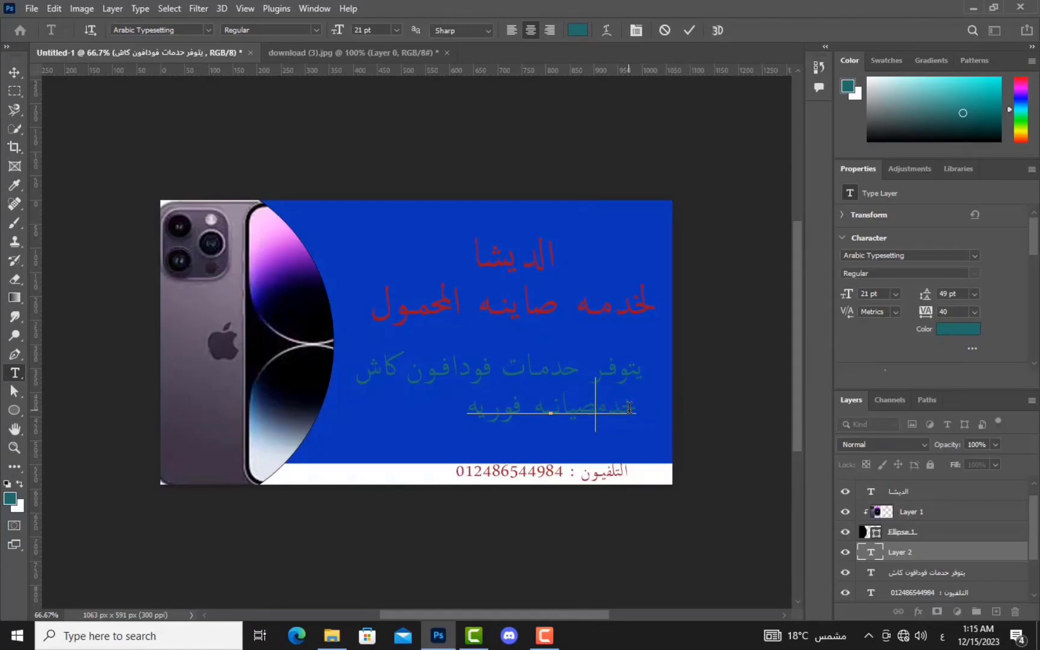
type("ة")
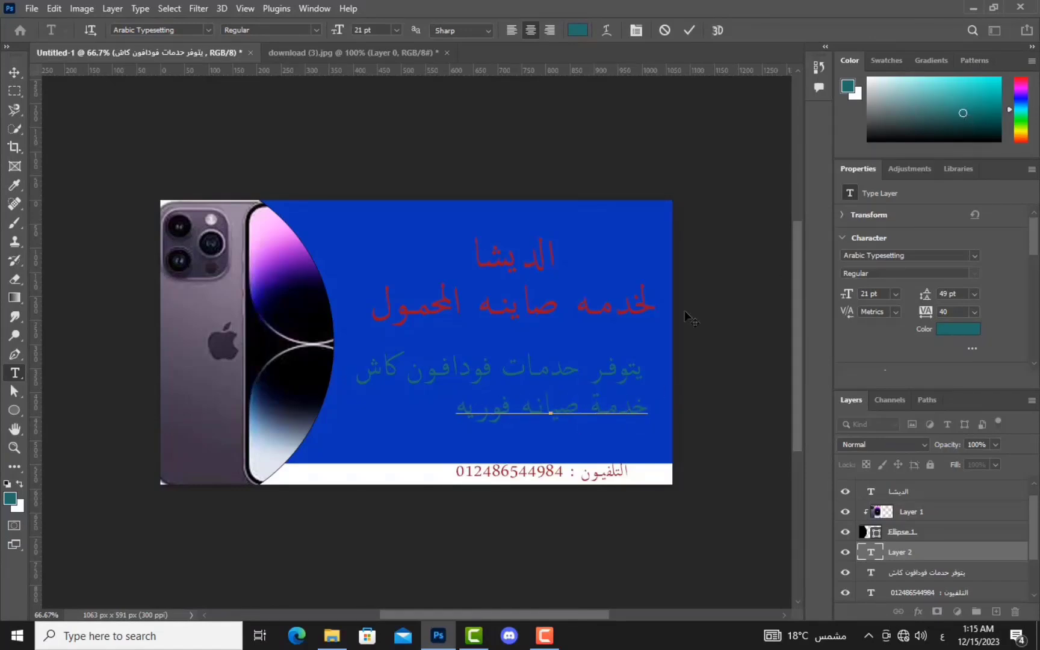
double_click(614, 406)
left_click(611, 414)
Step: Color the whole line dark maroon and commit it
triple_click(620, 420)
left_click(970, 330)
left_click(316, 343)
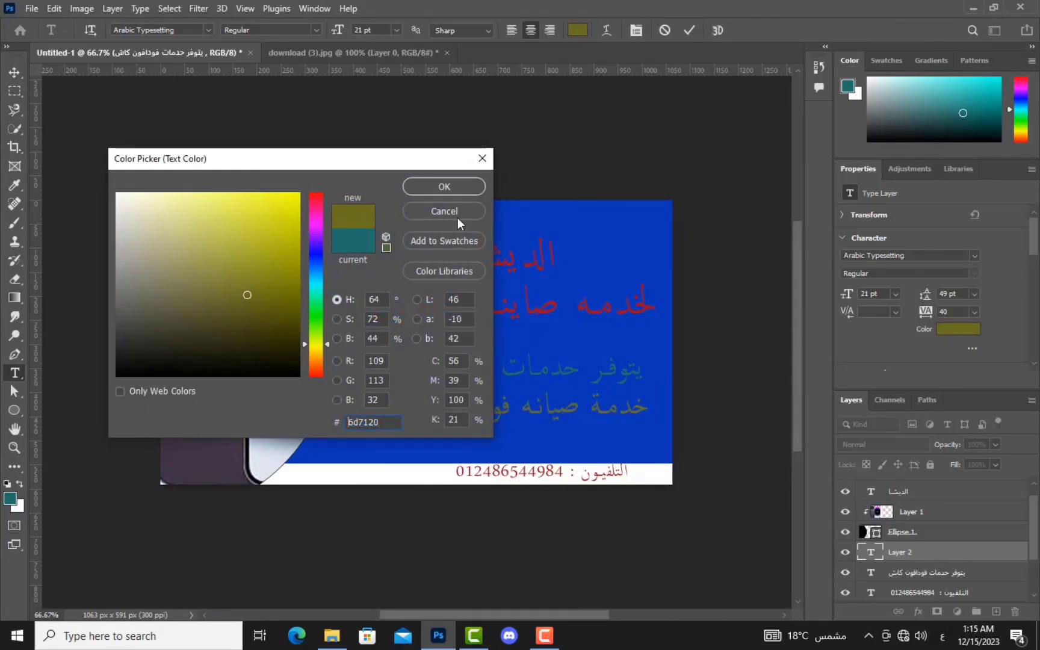
left_click(457, 188)
left_click_drag(1022, 116, 1024, 86)
left_click(987, 127)
key("ctrl+Return")
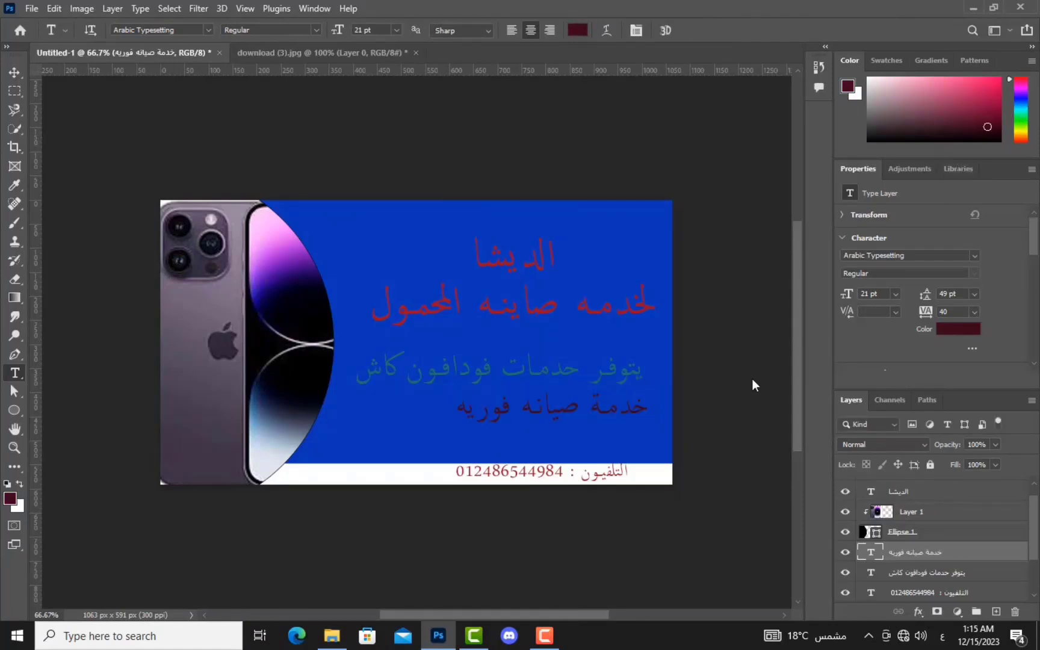
Step: Add the 'العنوان :' address line with the shop's location at lower left, sized 15 pt
left_click(576, 446)
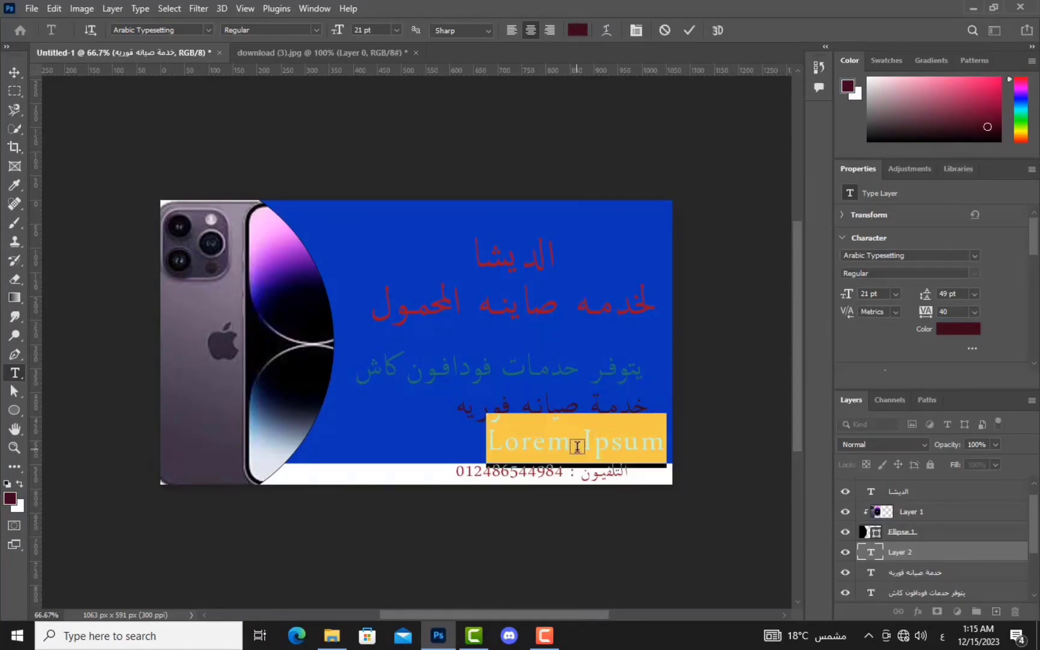
key("BackSpace")
type("العنوان")
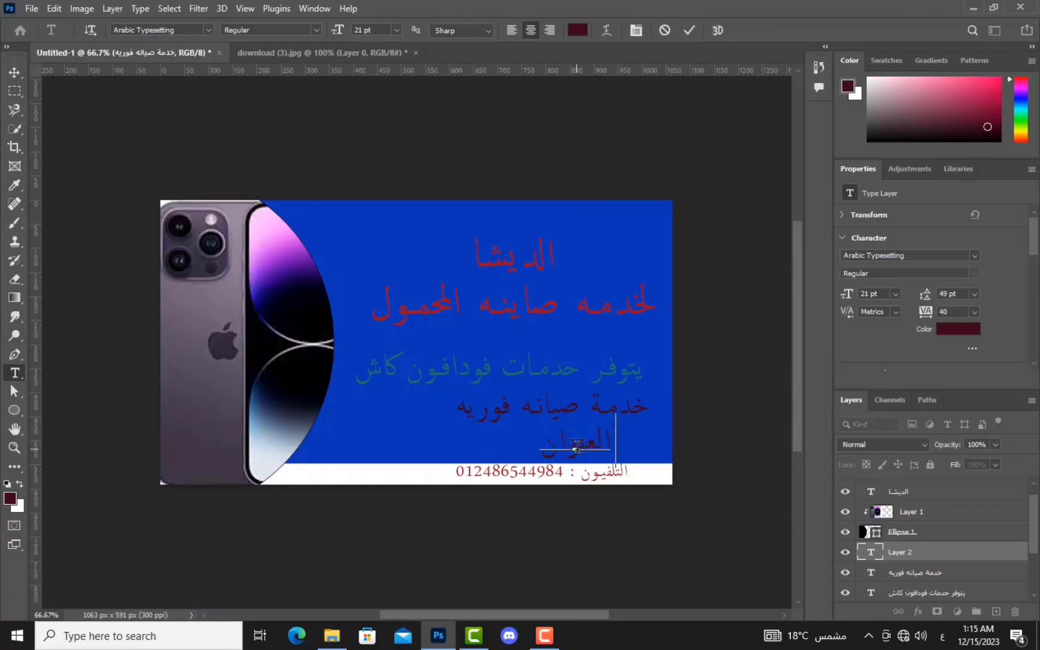
type(" : كفرالش")
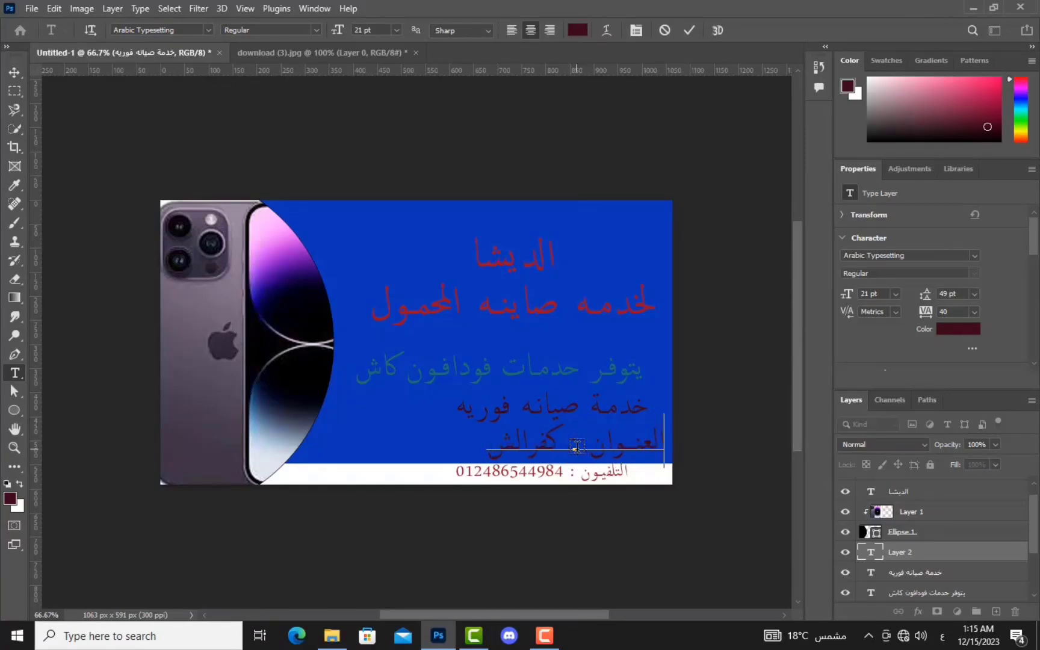
type("يخ")
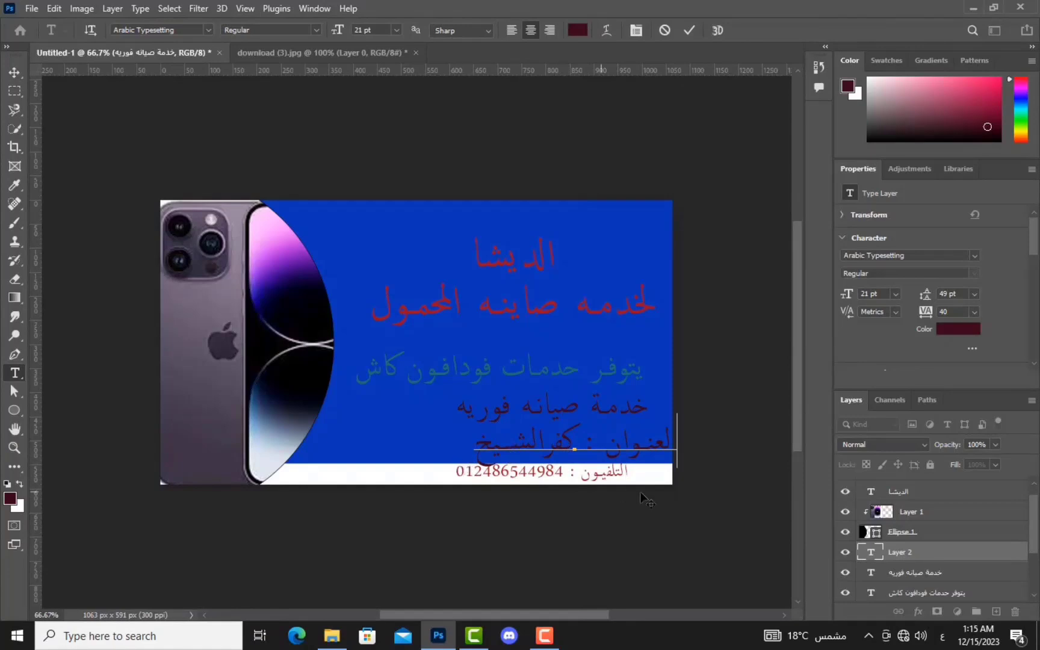
left_click_drag(463, 469, 395, 467)
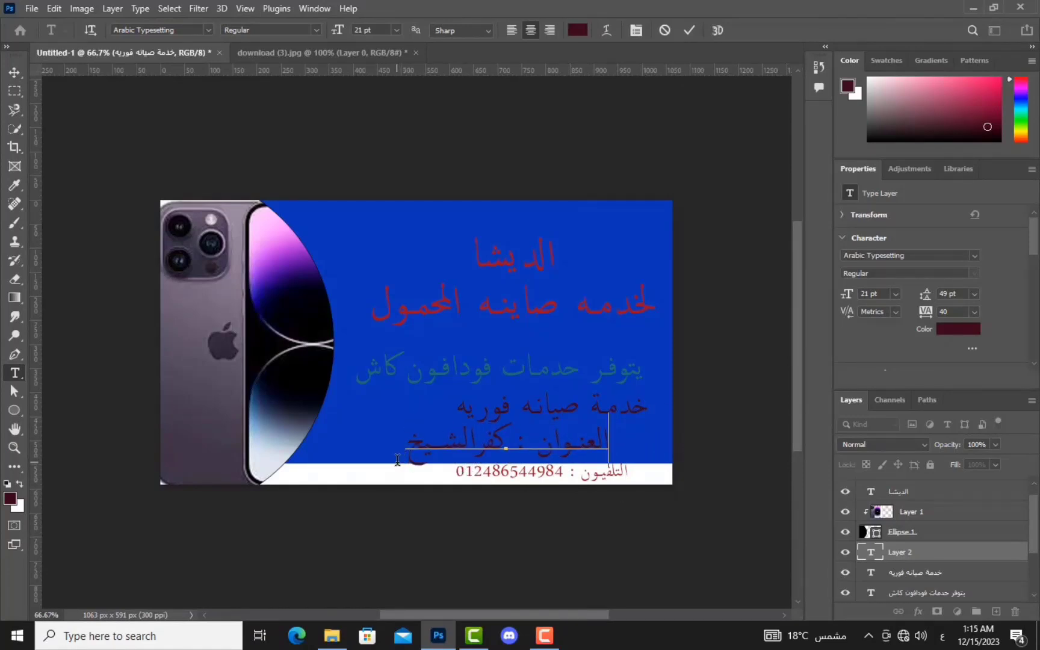
left_click_drag(386, 463, 322, 461)
left_click(425, 453)
triple_click(440, 457)
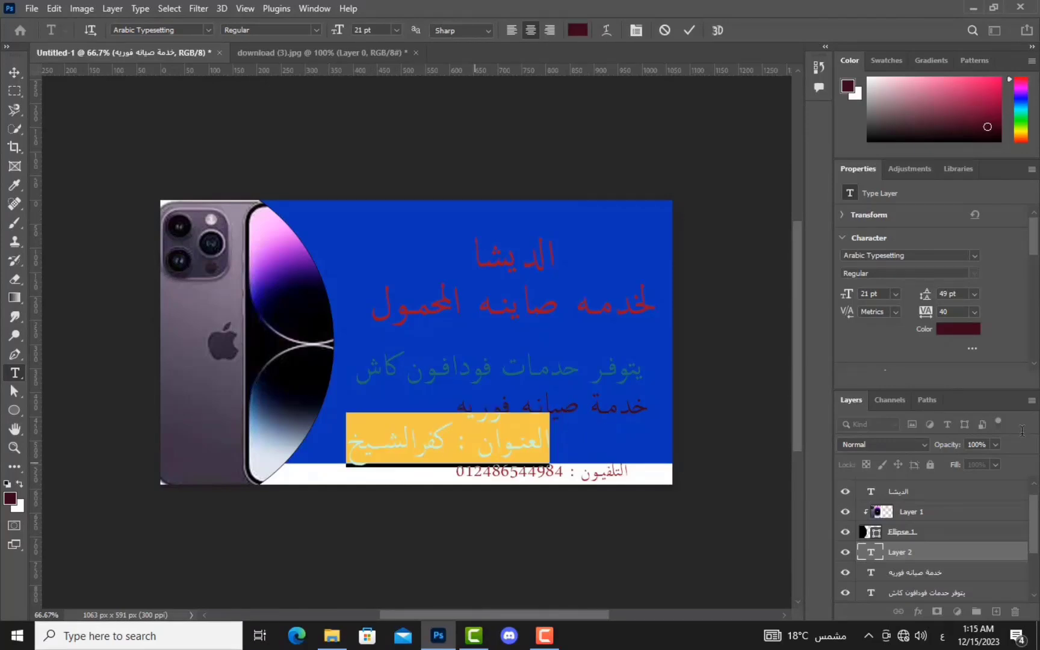
mouse_move(843, 292)
left_mouse_down()
mouse_move(840, 302)
mouse_move(855, 301)
left_mouse_up()
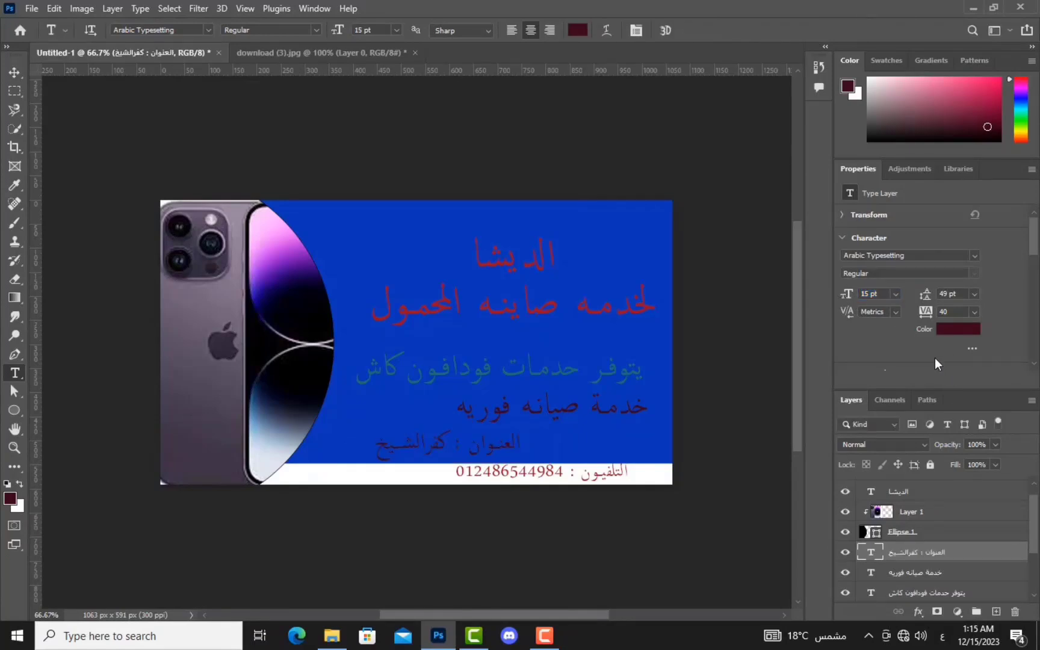